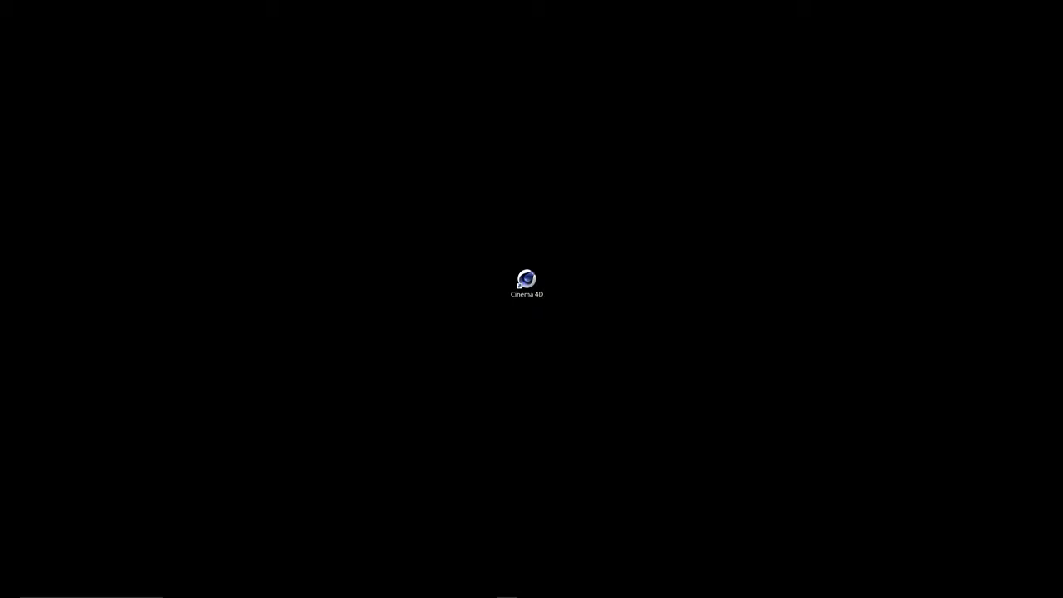
# - Launch Cinema 4D and dismiss the outdated GPU driver warning to reach an empty scene
pyautogui.doubleClick(527, 280)
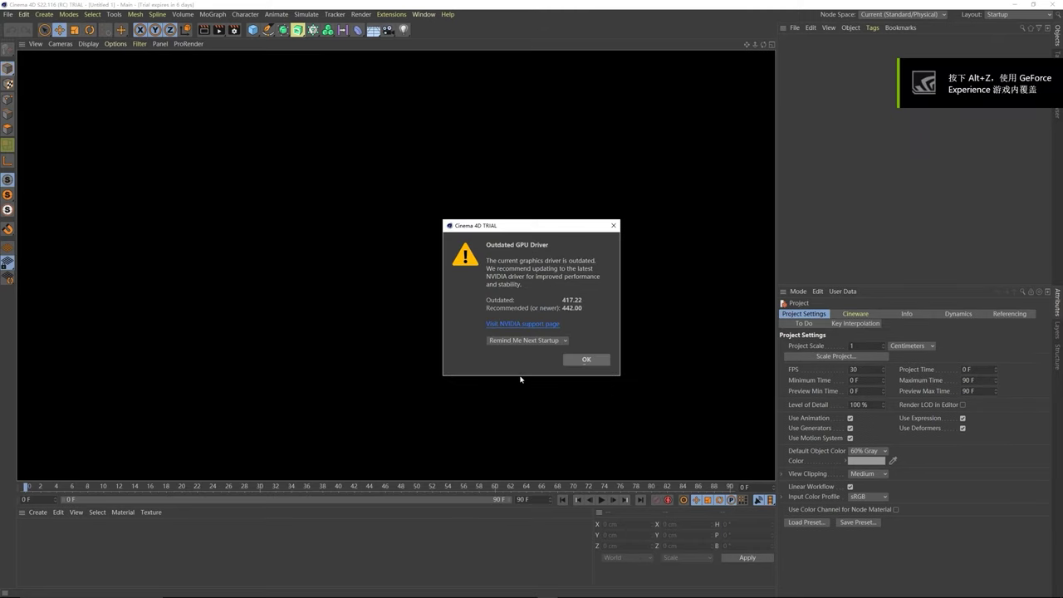
pyautogui.click(614, 226)
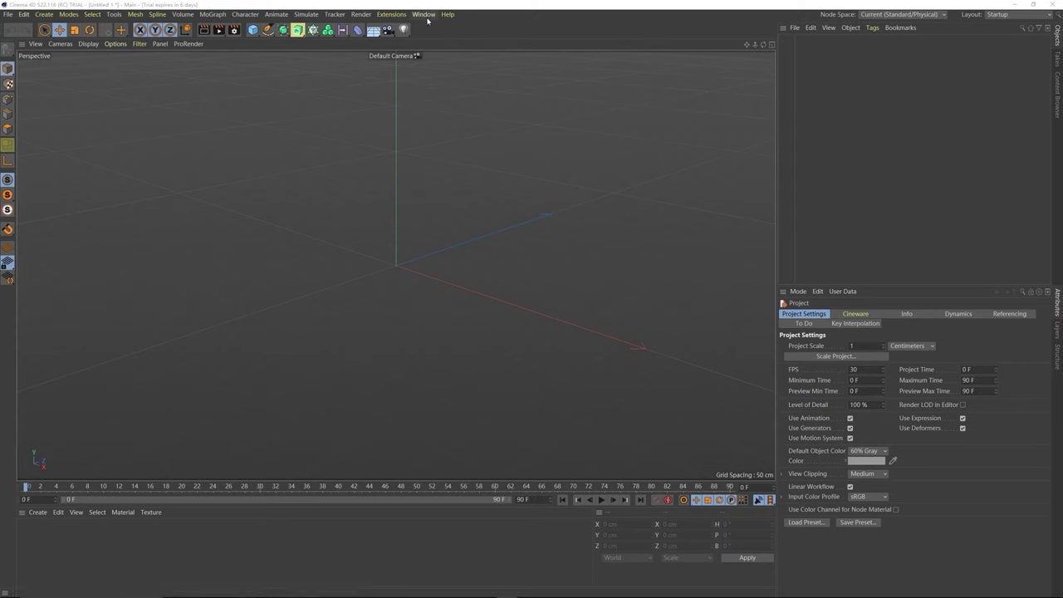
# - Add a default 200 cm Cube at the origin, reselect it and switch to the Move tool
pyautogui.click(252, 30)
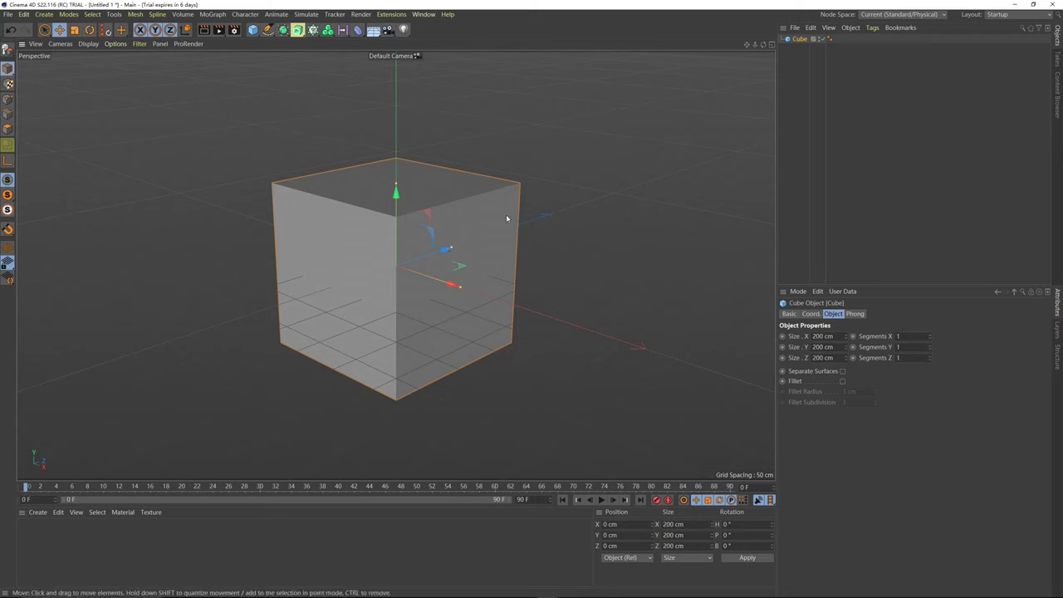
pyautogui.click(801, 52)
pyautogui.click(799, 39)
pyautogui.press('e')
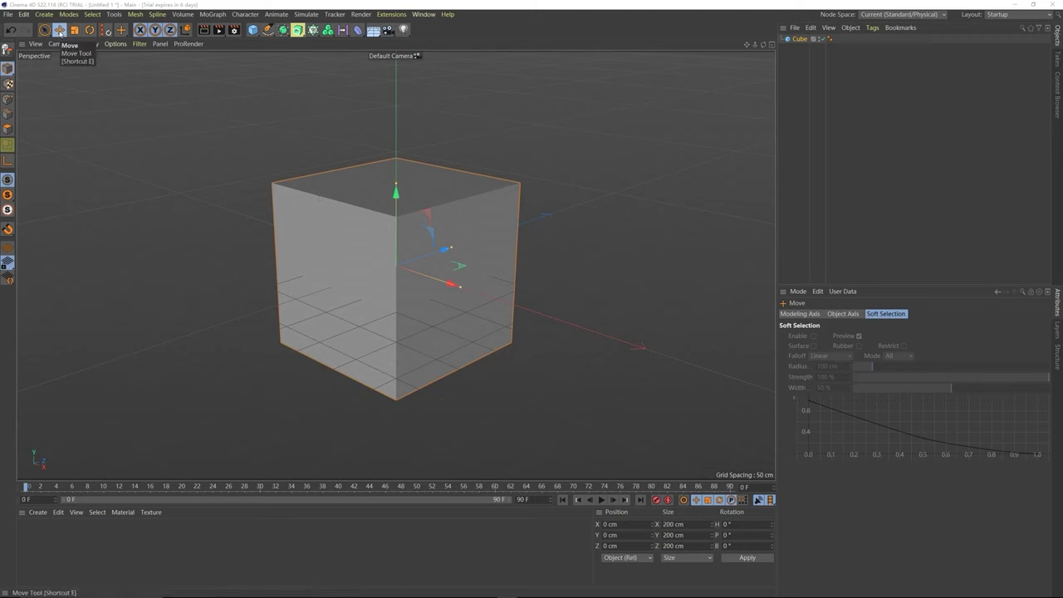
# - Nudge the cube slightly off the origin vertically and across the ground plane
pyautogui.click(60, 30)
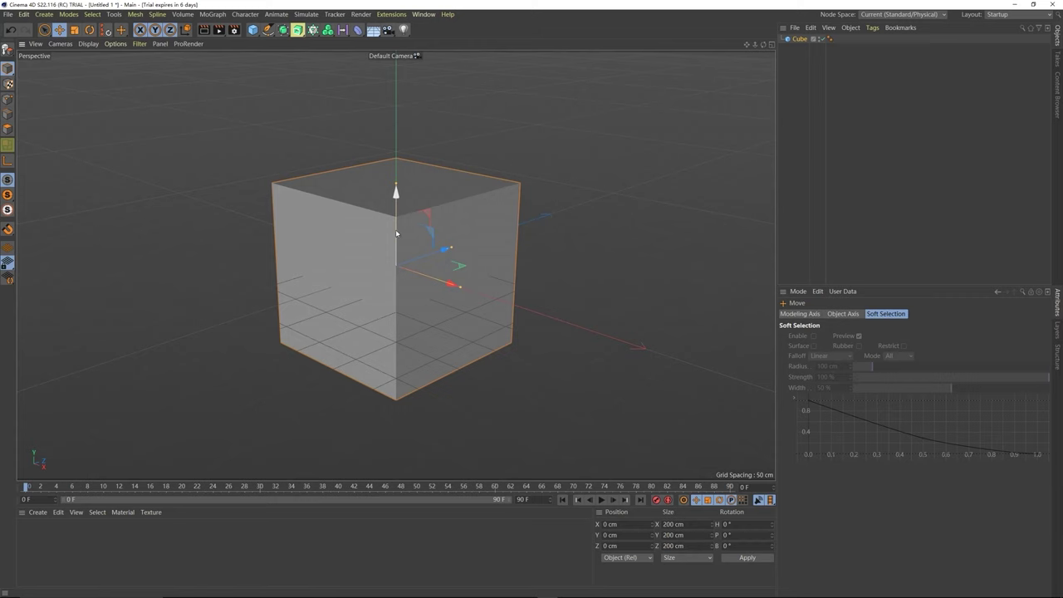
pyautogui.moveTo(396, 233)
pyautogui.mouseDown()
pyautogui.moveTo(397, 246)
pyautogui.moveTo(396, 192)
pyautogui.moveTo(396, 238)
pyautogui.mouseUp()
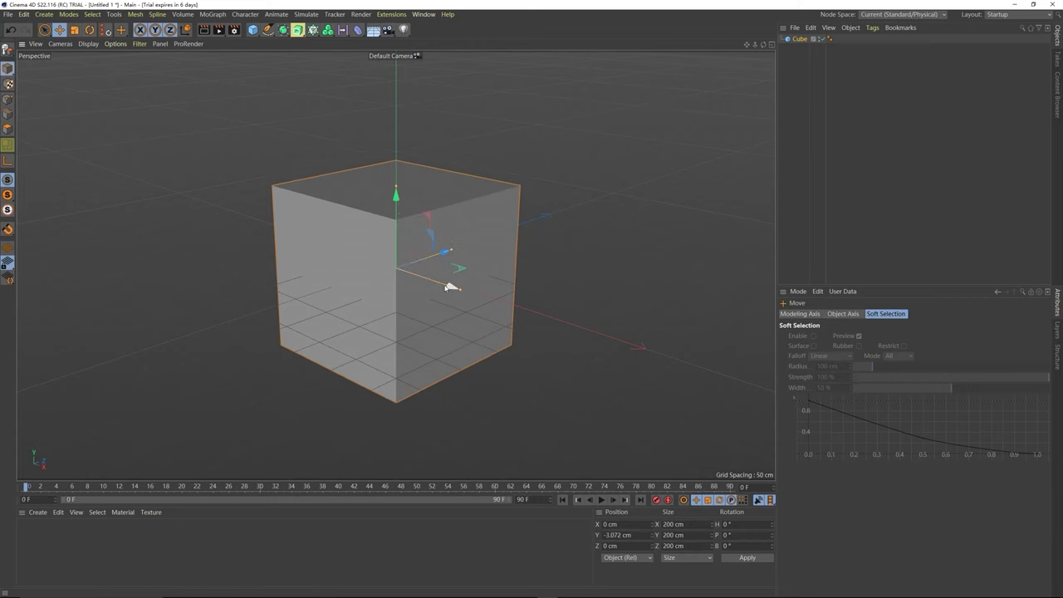
pyautogui.moveTo(449, 287); pyautogui.dragTo(453, 250)
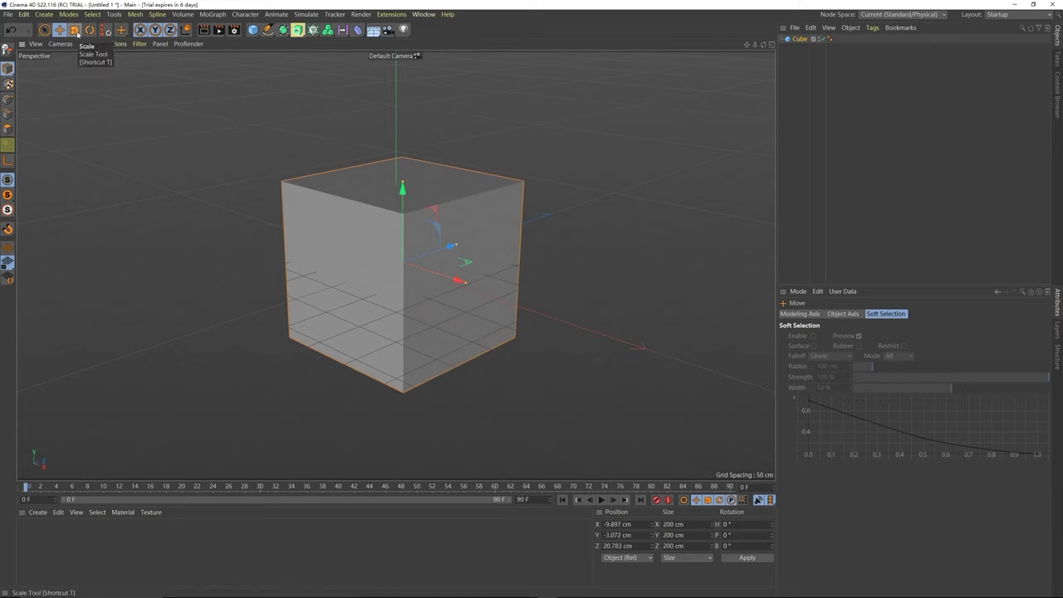
# - Scale the cube uniformly up to about 210 cm per side
pyautogui.click(75, 30)
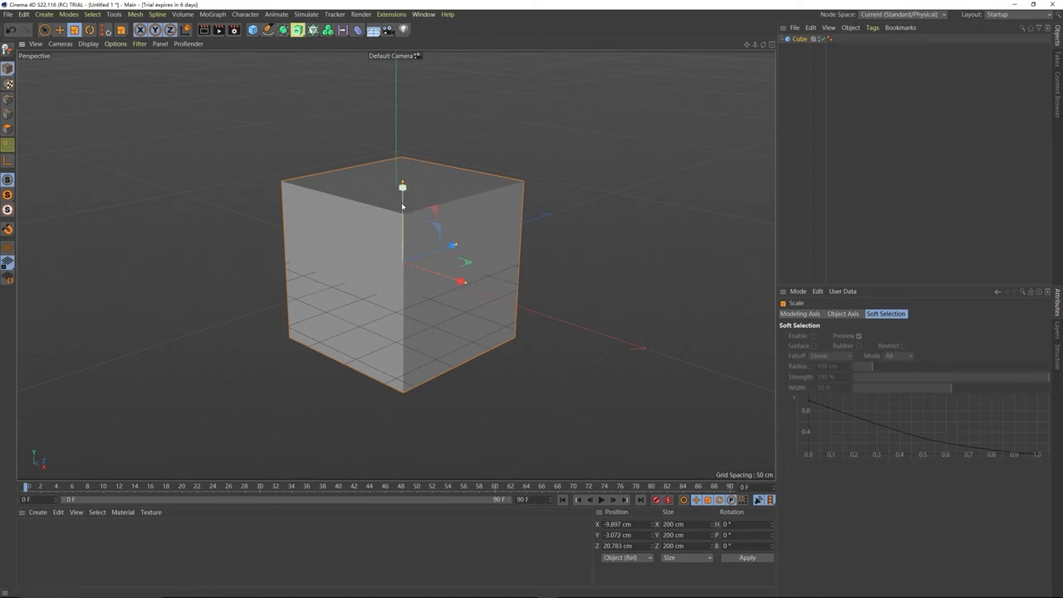
pyautogui.moveTo(407, 193); pyautogui.dragTo(499, 296)
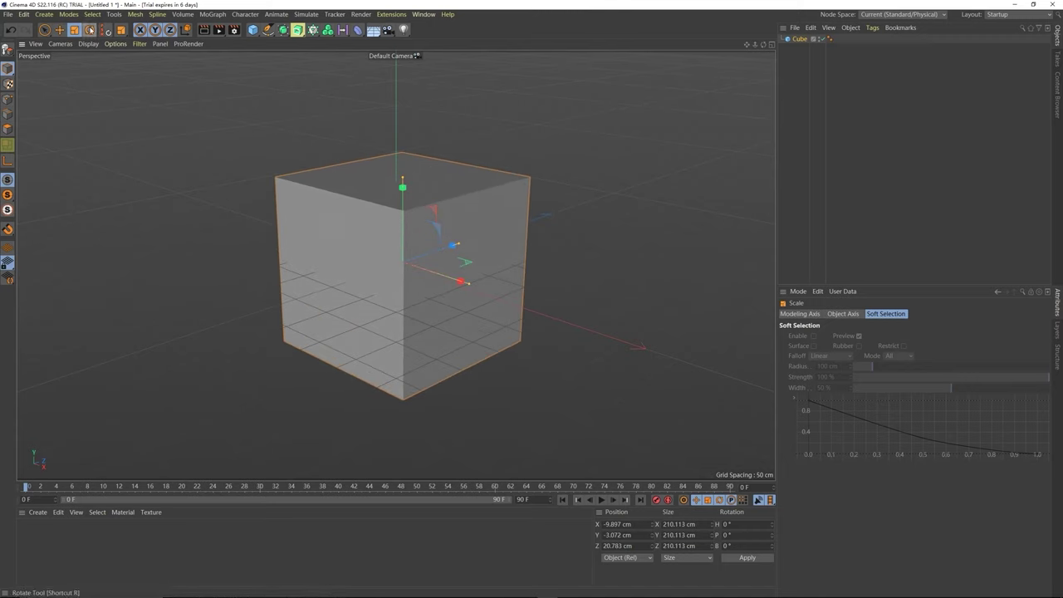
pyautogui.click(90, 30)
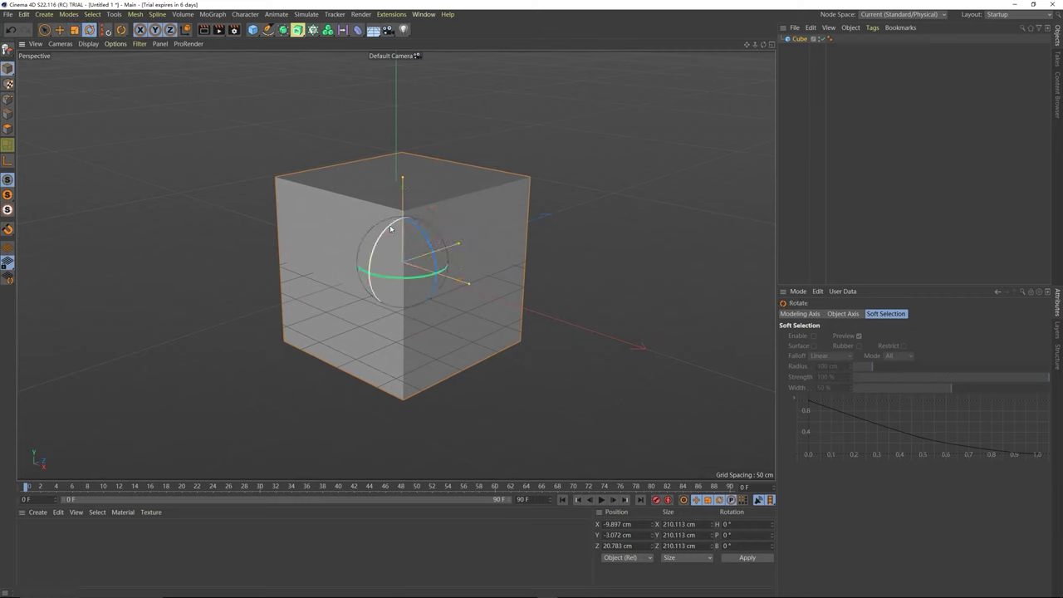
# - Tilt the cube to about 22.6° bank and 3.6° pitch, shifting it closer to the origin
pyautogui.moveTo(391, 228); pyautogui.dragTo(435, 259)
pyautogui.moveTo(332, 275)
pyautogui.mouseDown()
pyautogui.moveTo(349, 249)
pyautogui.moveTo(323, 265)
pyautogui.mouseUp()
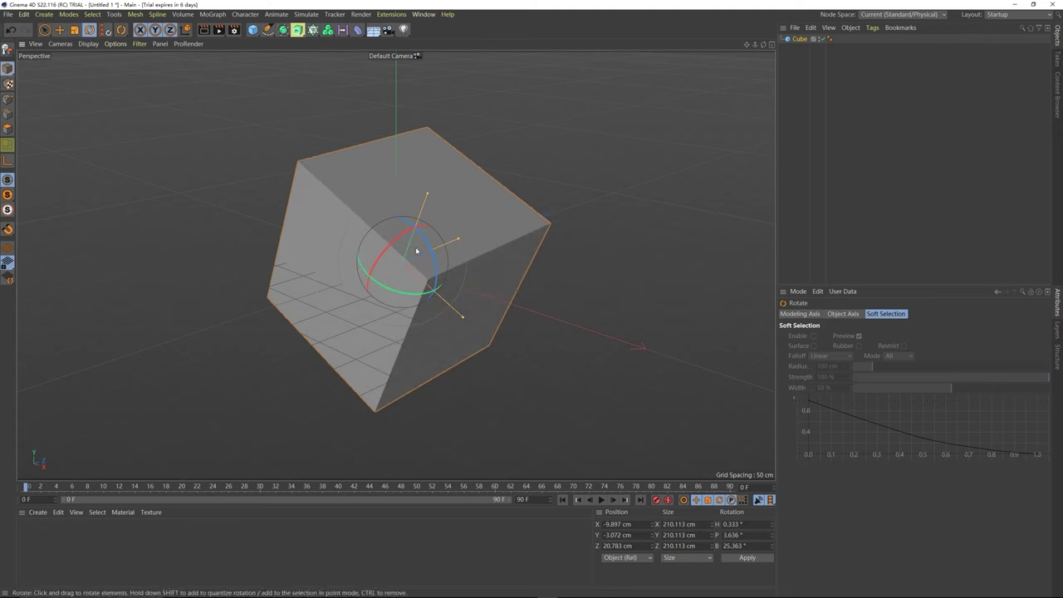
pyautogui.press('e')
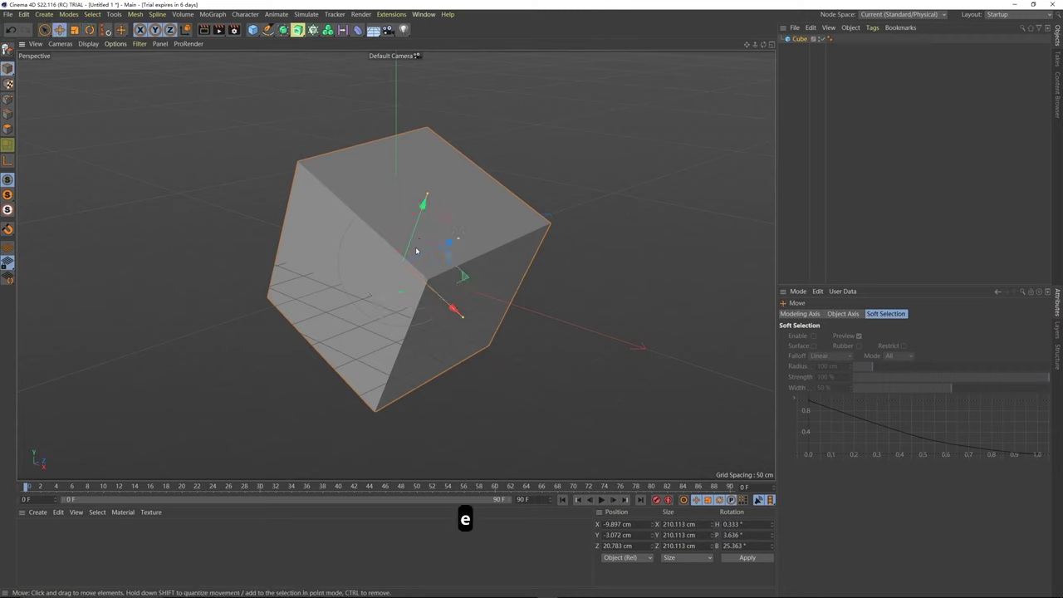
pyautogui.moveTo(417, 250)
pyautogui.mouseDown()
pyautogui.moveTo(451, 304)
pyautogui.moveTo(373, 235)
pyautogui.moveTo(506, 221)
pyautogui.moveTo(401, 246)
pyautogui.mouseUp()
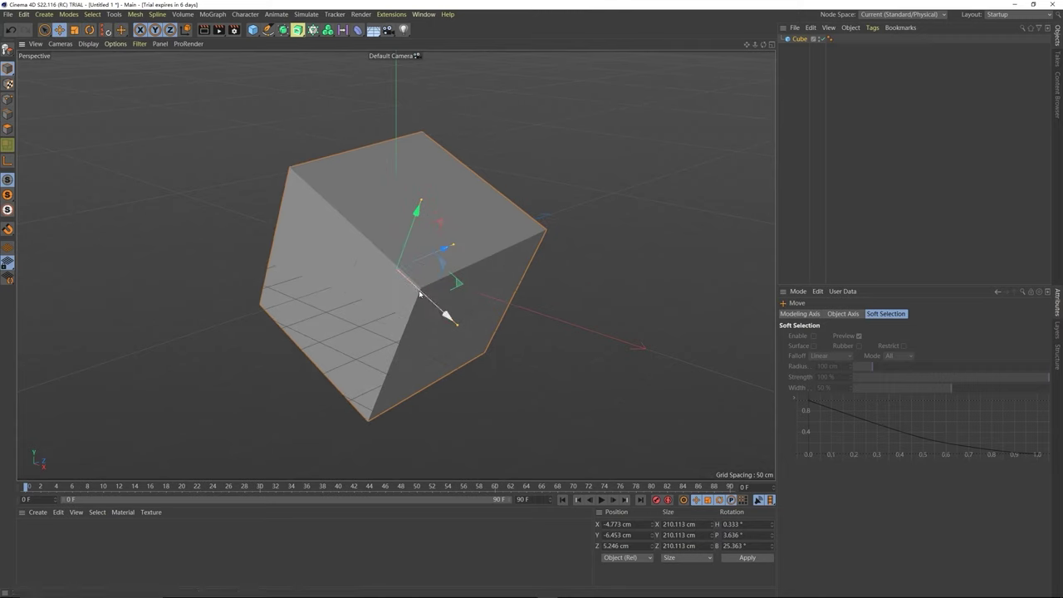
pyautogui.press('r')
pyautogui.moveTo(430, 290)
pyautogui.mouseDown()
pyautogui.moveTo(423, 271)
pyautogui.moveTo(424, 289)
pyautogui.mouseUp()
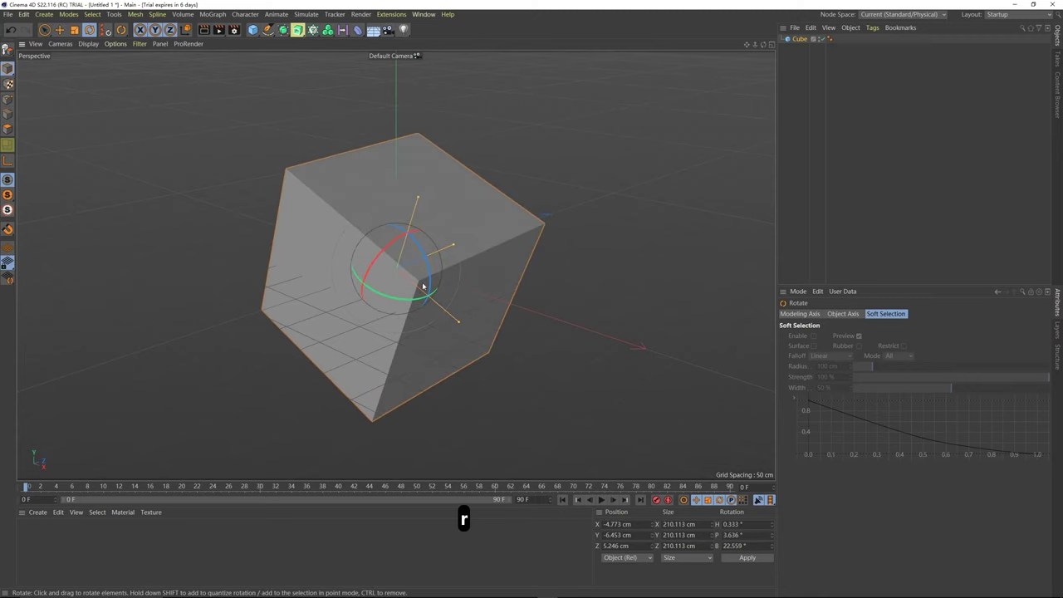
# - Scale the cube down uniformly to about 180 cm per side
pyautogui.press('t')
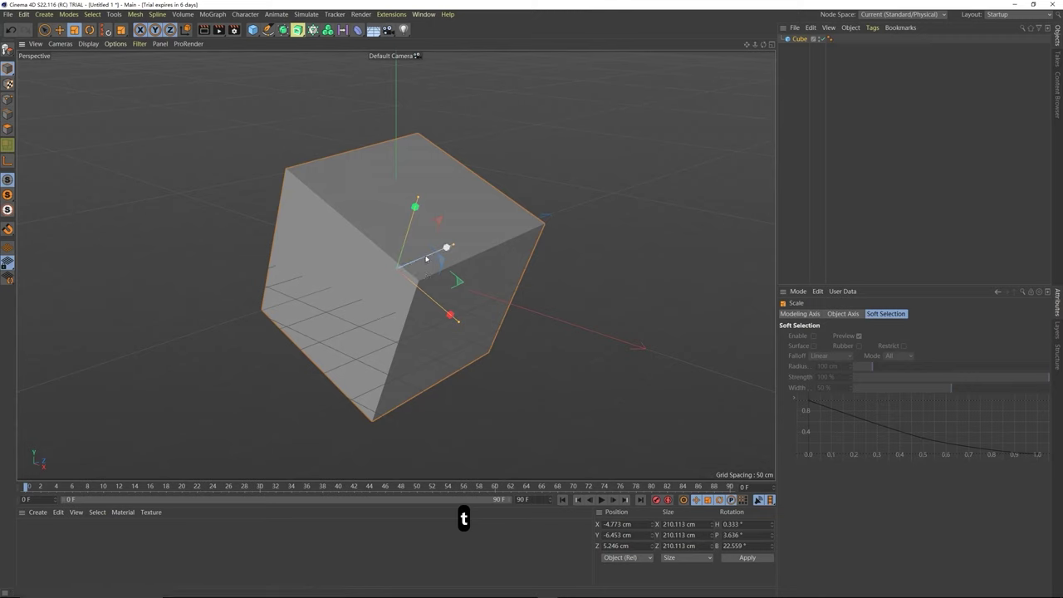
pyautogui.moveTo(415, 209)
pyautogui.mouseDown()
pyautogui.moveTo(427, 171)
pyautogui.moveTo(413, 222)
pyautogui.mouseUp()
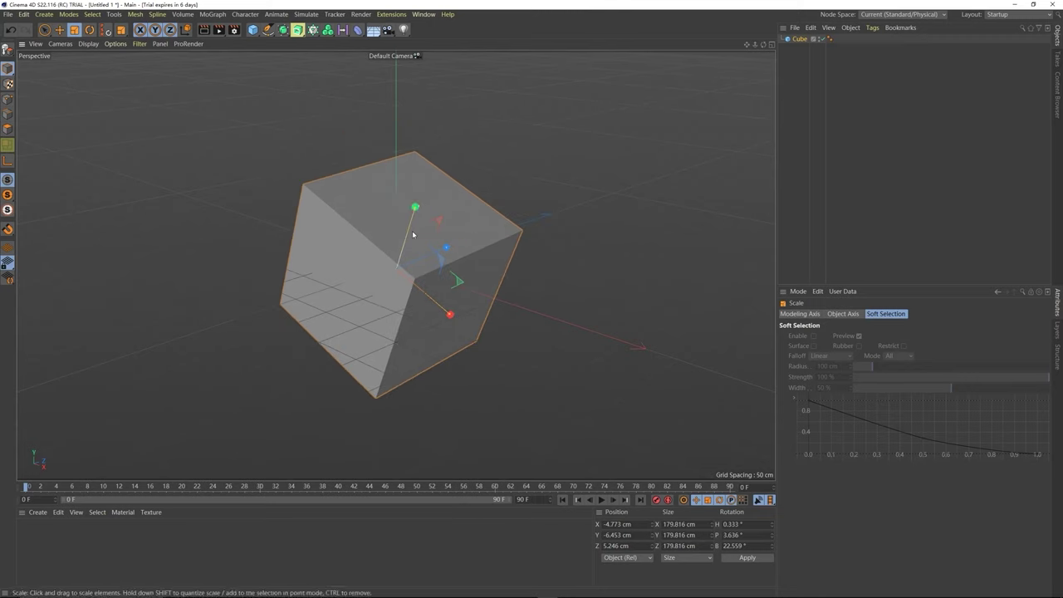
pyautogui.press('e')
pyautogui.press('r')
pyautogui.press('t')
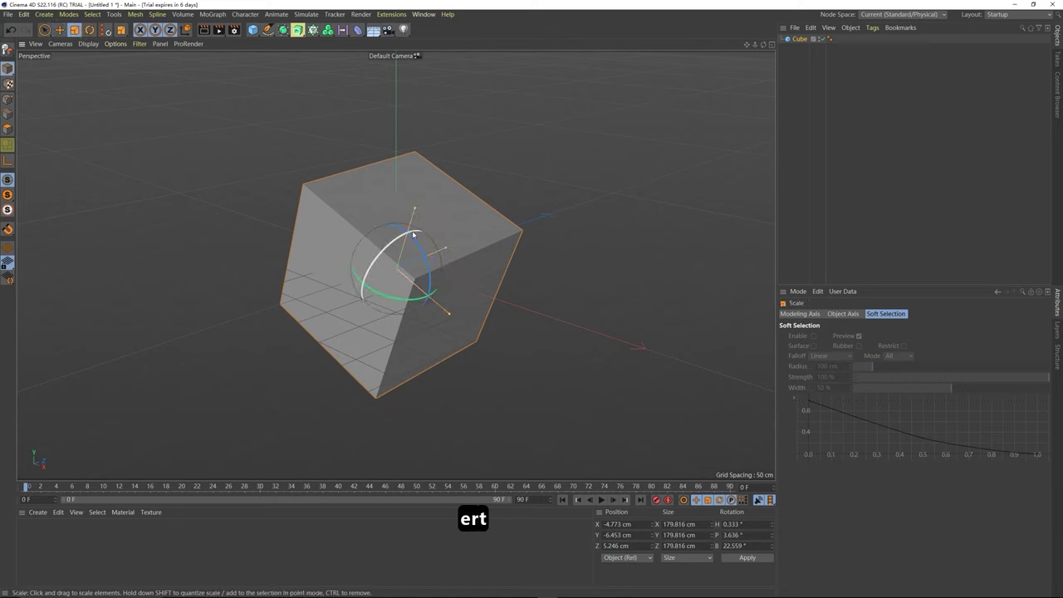
# - Shift the cube to about 45 cm on X in the Coord. tab, then delete it
pyautogui.click(383, 307)
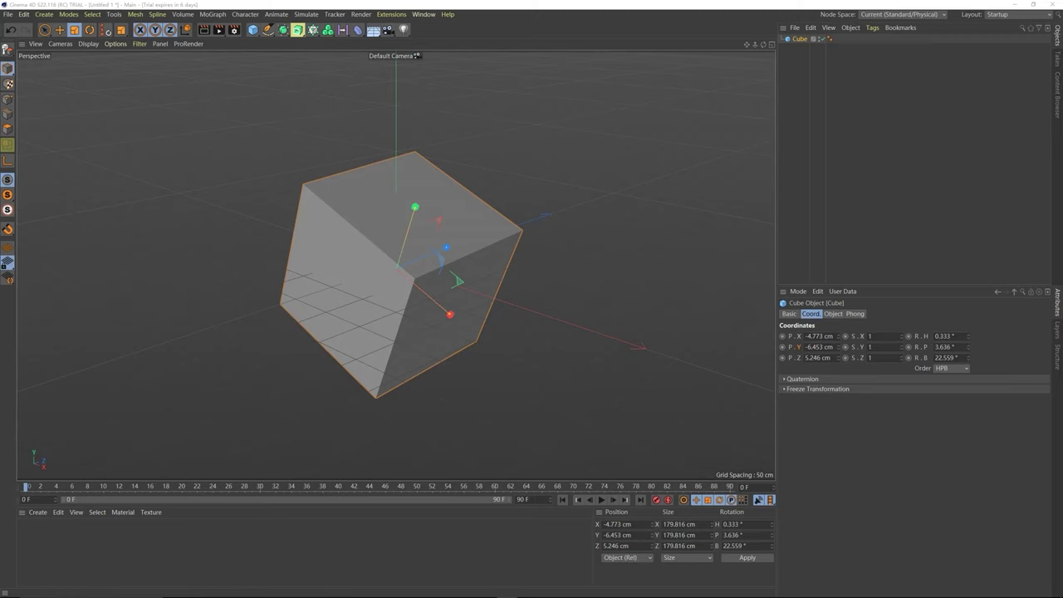
pyautogui.press('e')
pyautogui.moveTo(439, 268); pyautogui.dragTo(449, 301)
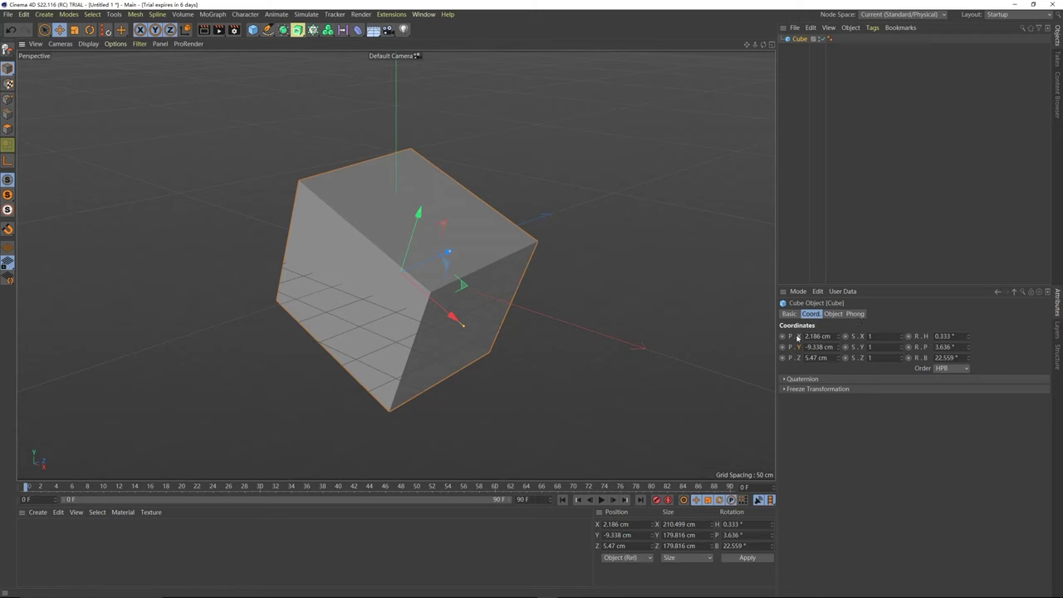
pyautogui.moveTo(841, 338); pyautogui.dragTo(793, 467)
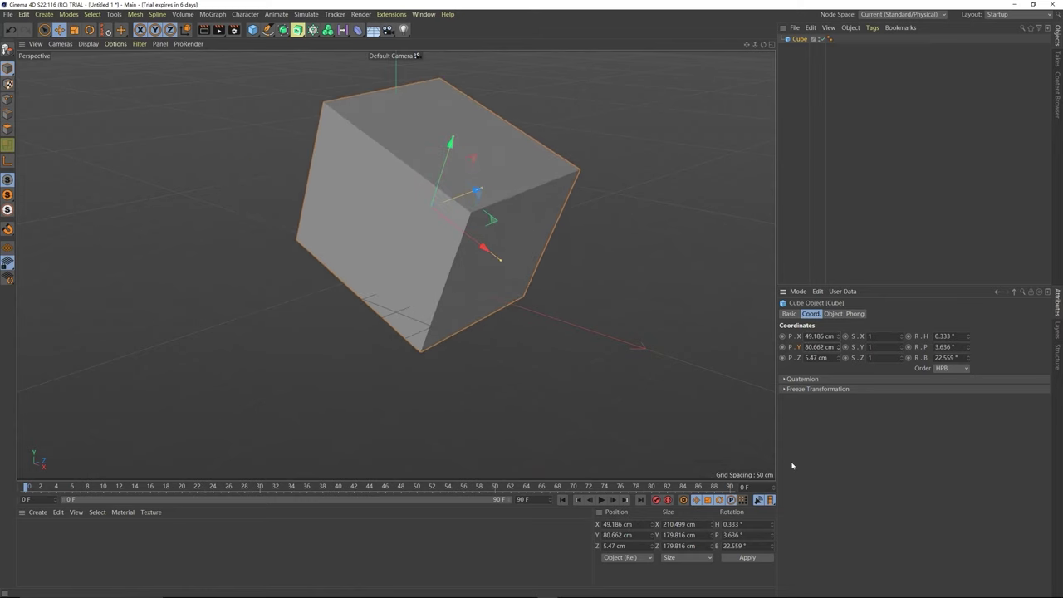
pyautogui.click(835, 315)
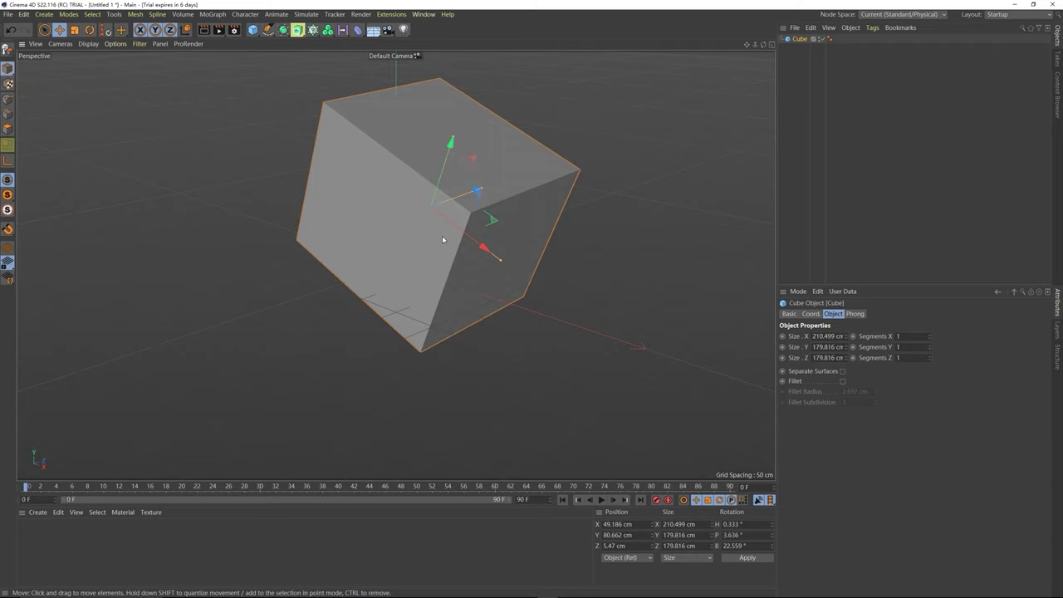
pyautogui.press('Delete')
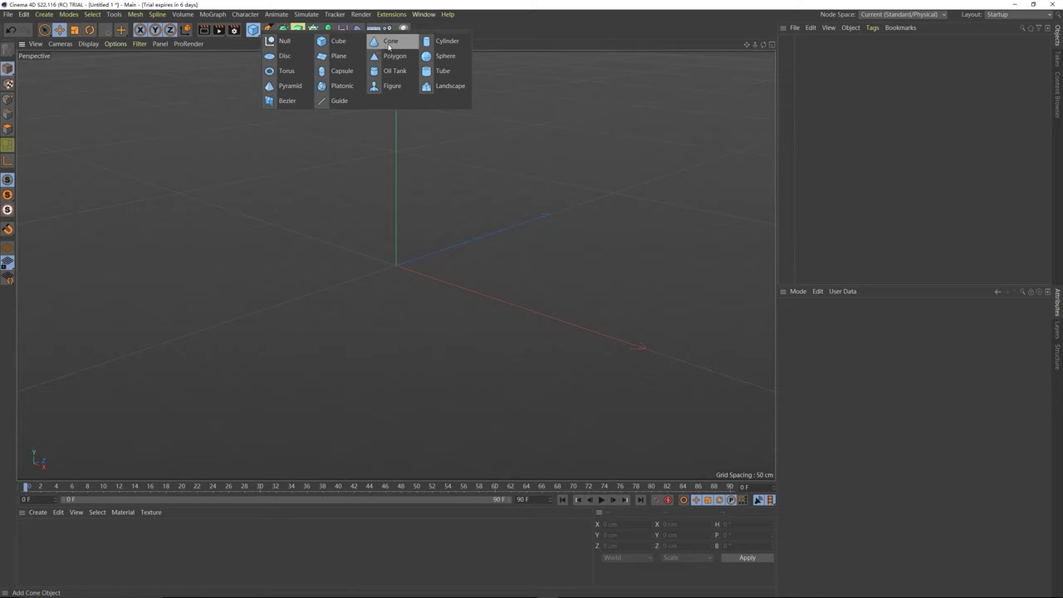
# - Add a default Cone and a 200 cm Cube at the origin, keeping the Cube selected
pyautogui.click(389, 43)
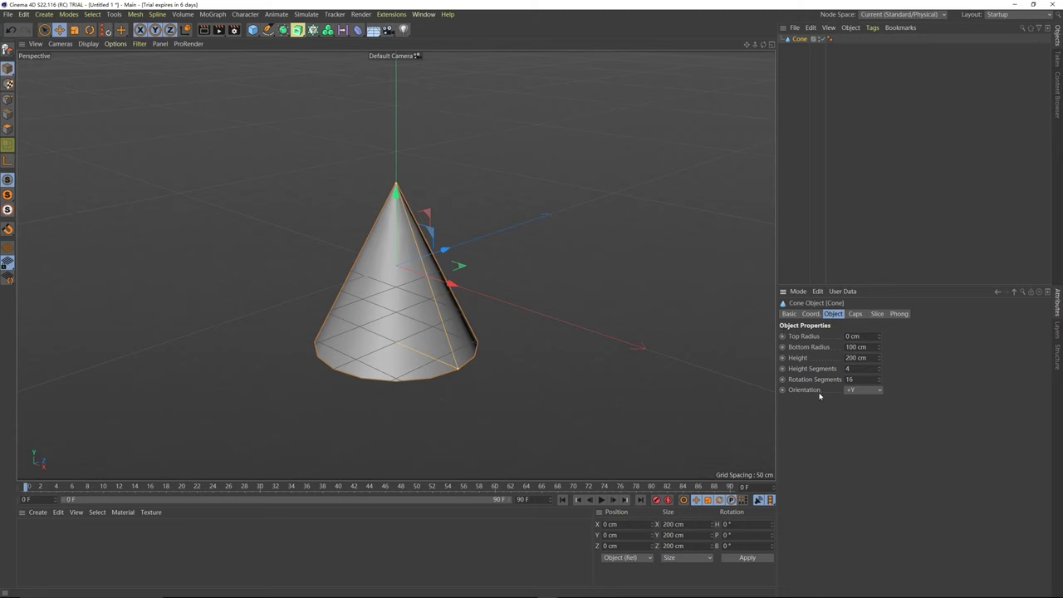
pyautogui.click(253, 29)
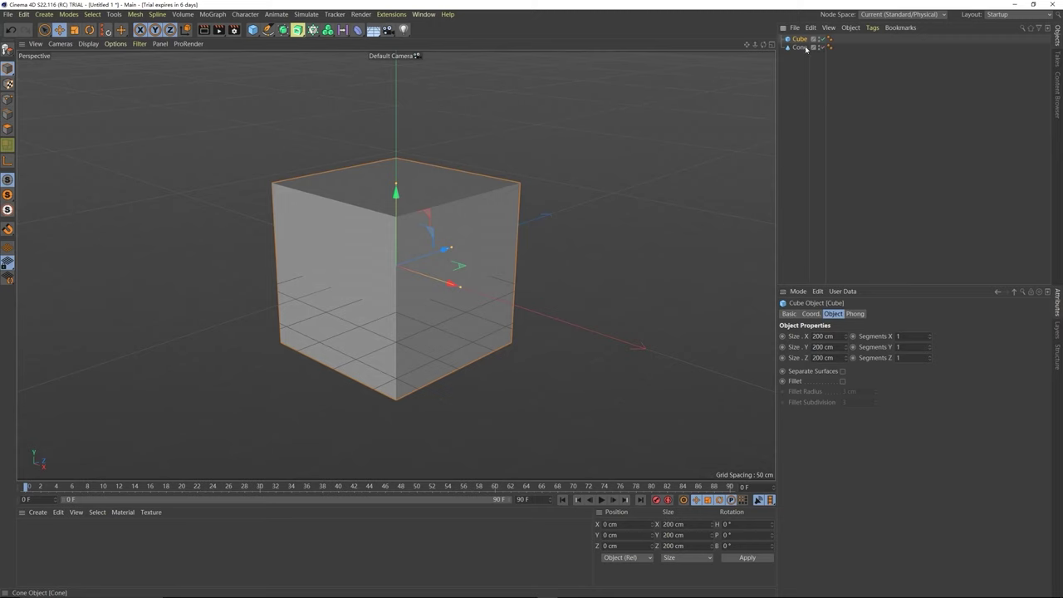
pyautogui.click(802, 48)
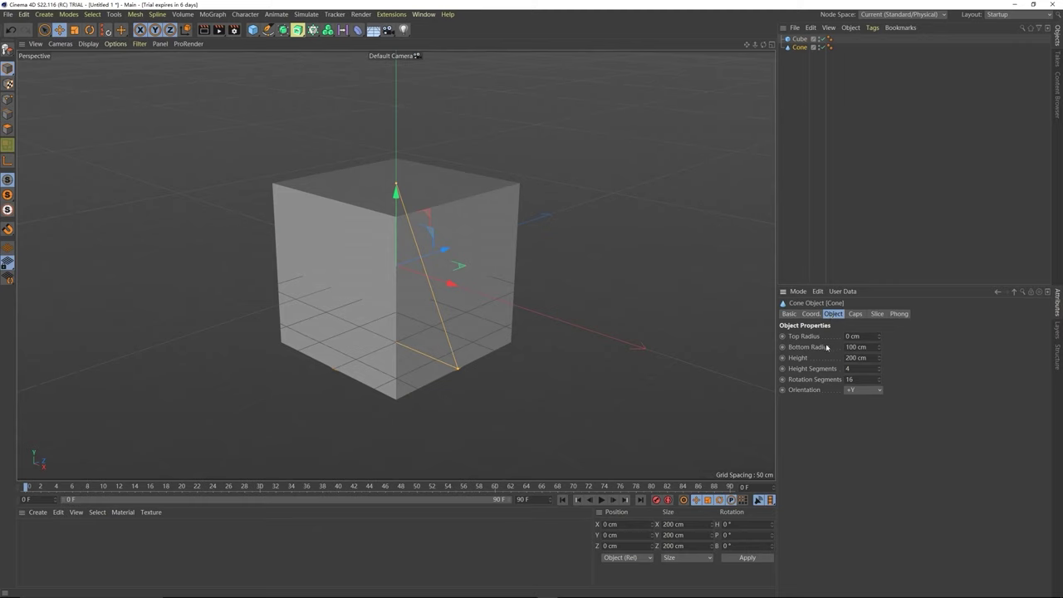
pyautogui.hotkey('ctrl', 'z')
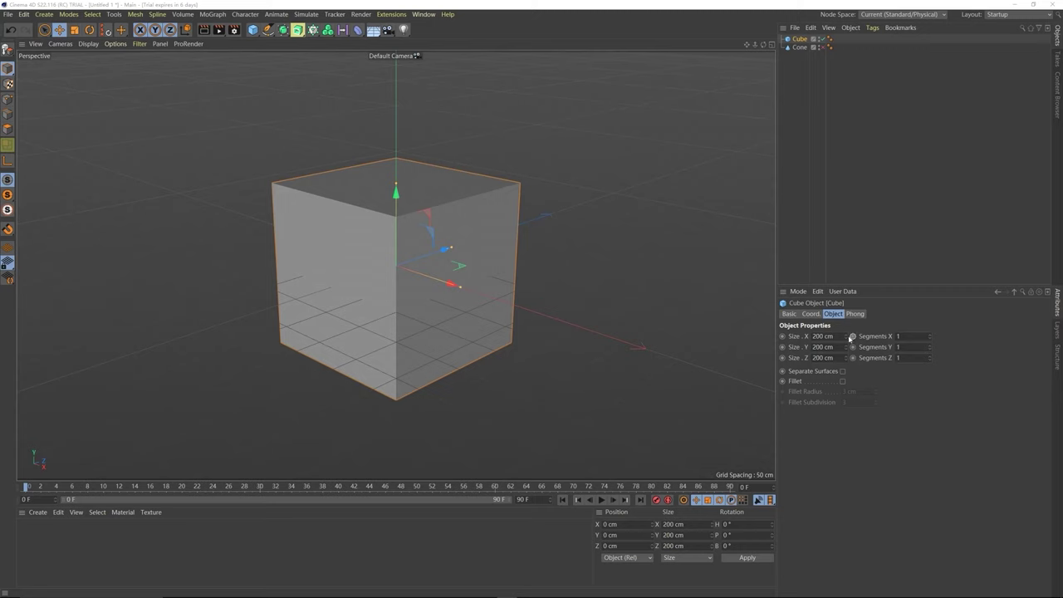
# - Widen the cube to 402 cm on X, lower it to 197 cm, and add 67 cm fillets
pyautogui.moveTo(846, 336); pyautogui.dragTo(846, 374)
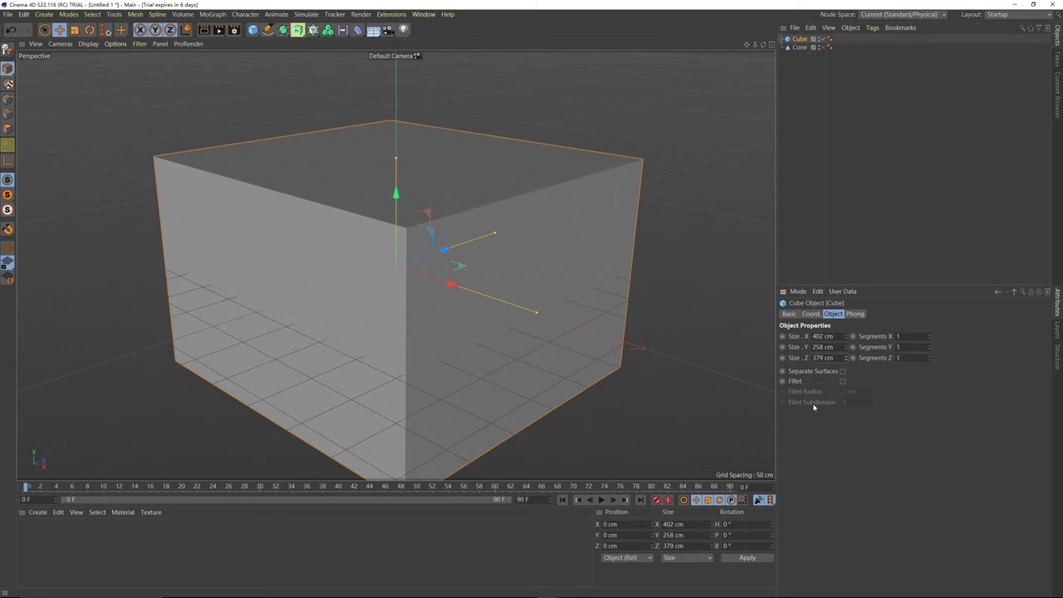
pyautogui.moveTo(847, 347); pyautogui.dragTo(852, 348)
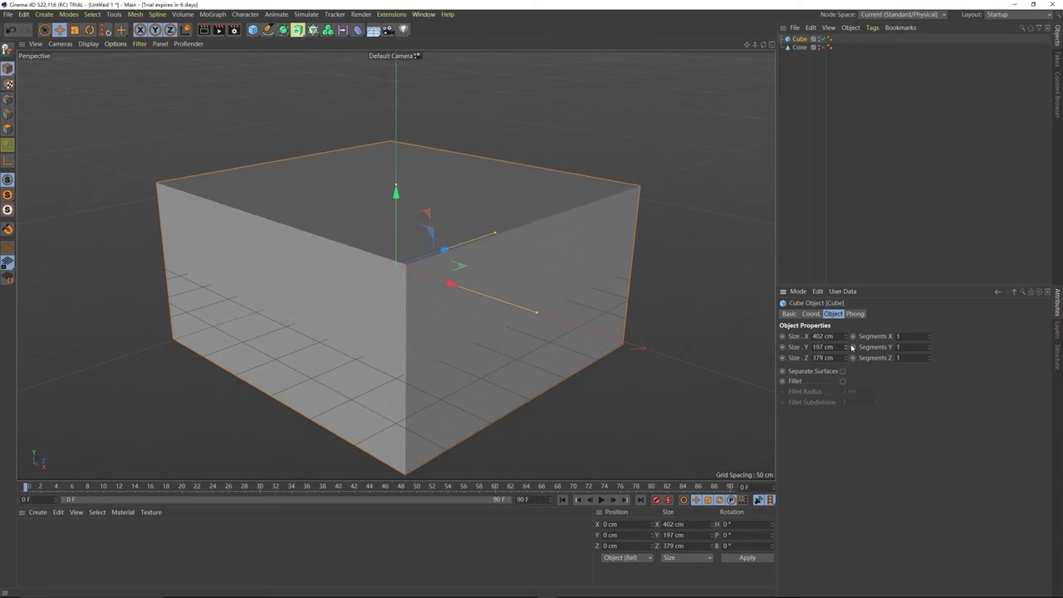
pyautogui.click(842, 381)
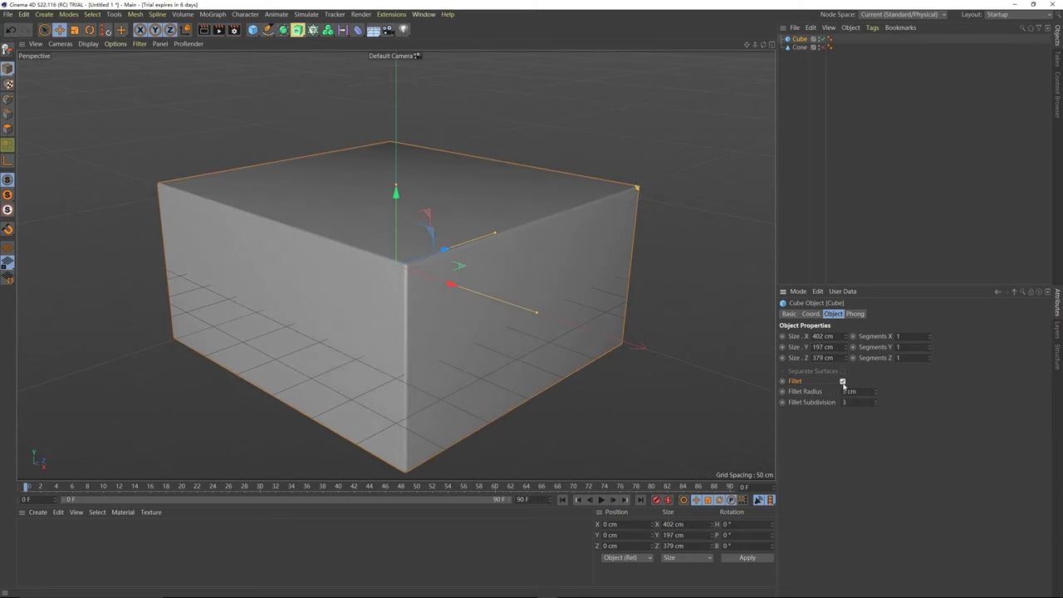
pyautogui.moveTo(876, 391); pyautogui.dragTo(875, 394)
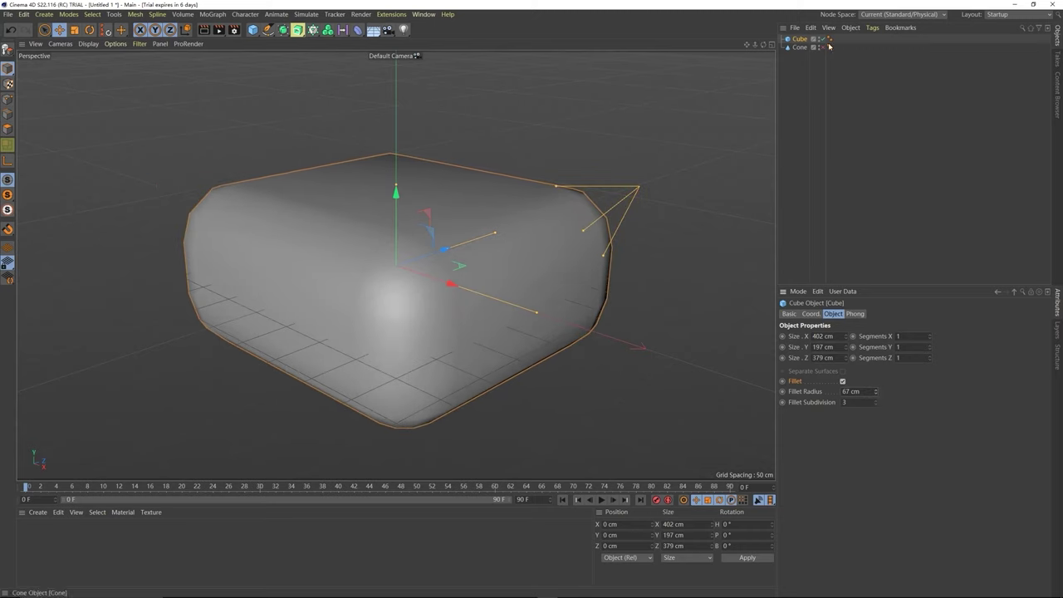
# - Hide the cube, give the Cone a wider flat top, then delete the Cone
pyautogui.click(819, 38)
pyautogui.click(819, 46)
pyautogui.click(803, 47)
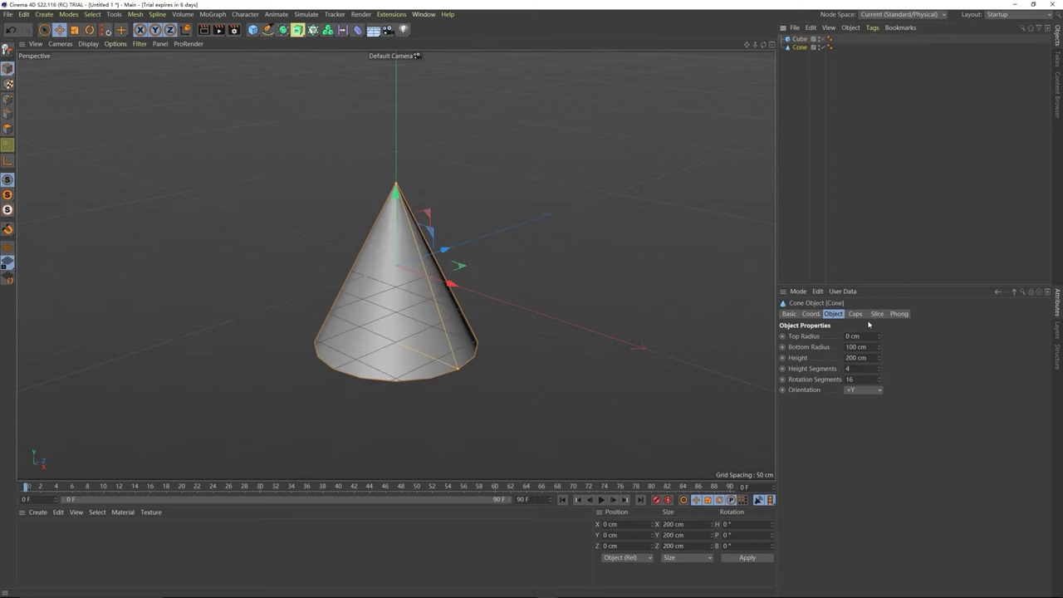
pyautogui.moveTo(879, 335)
pyautogui.mouseDown()
pyautogui.moveTo(880, 324)
pyautogui.moveTo(879, 348)
pyautogui.mouseUp()
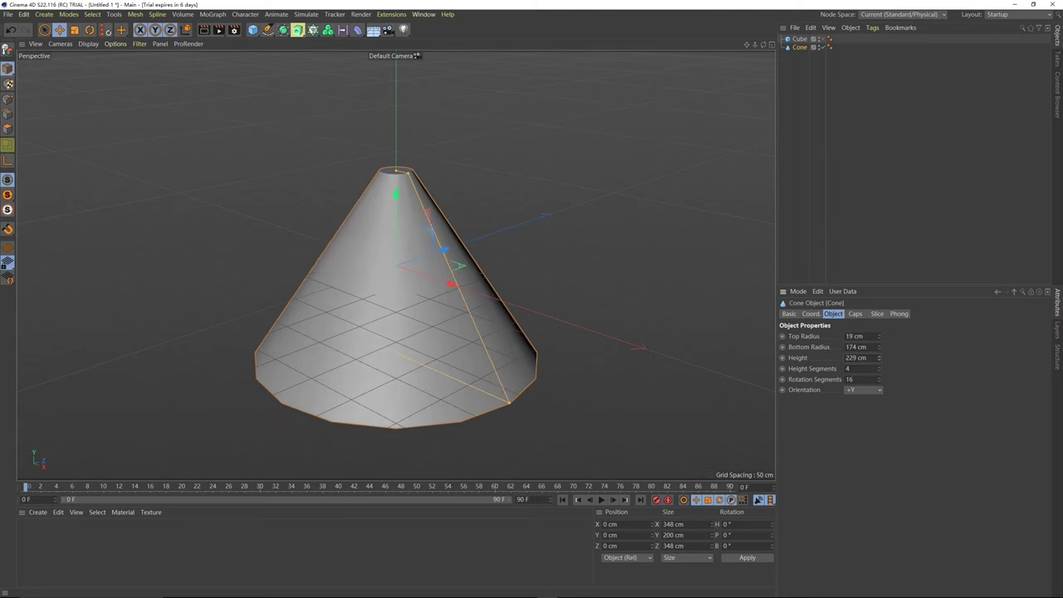
pyautogui.press('Delete')
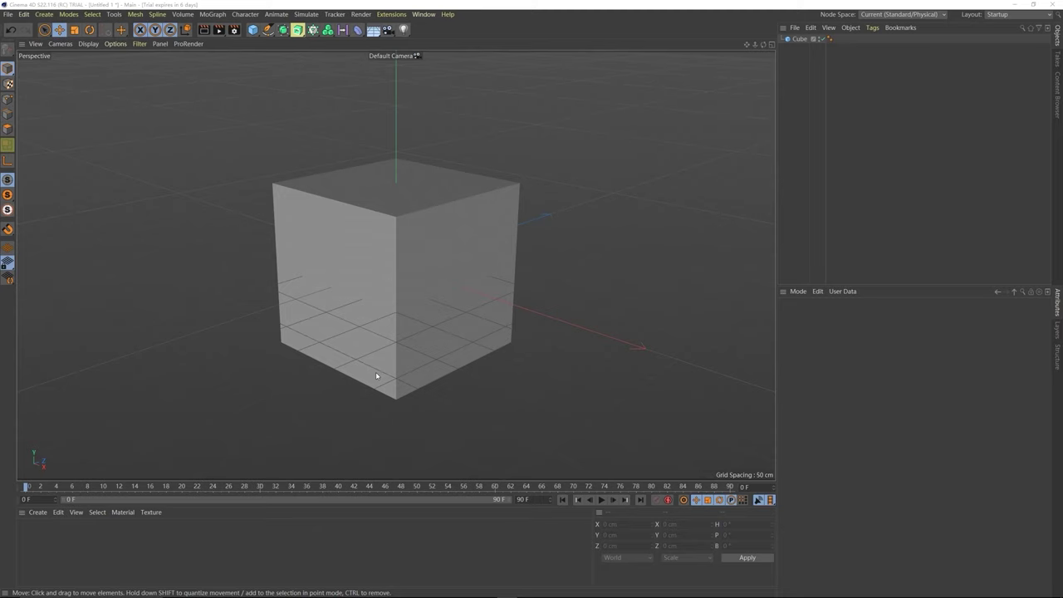
# - Convert the cube to an editable polygon object, undoing a test move back to the origin
pyautogui.click(417, 286)
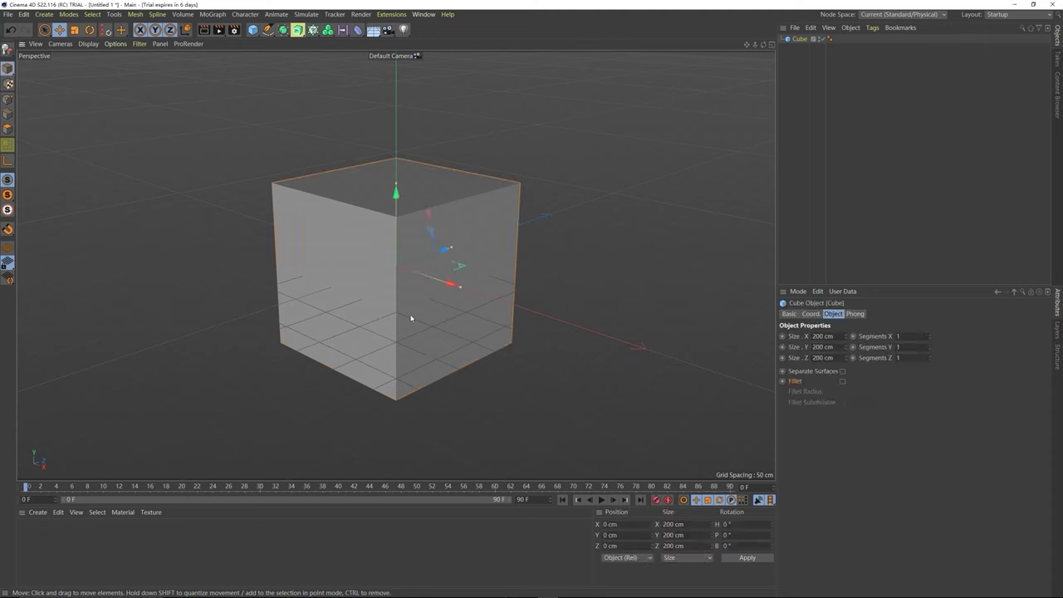
pyautogui.rightClick(419, 310)
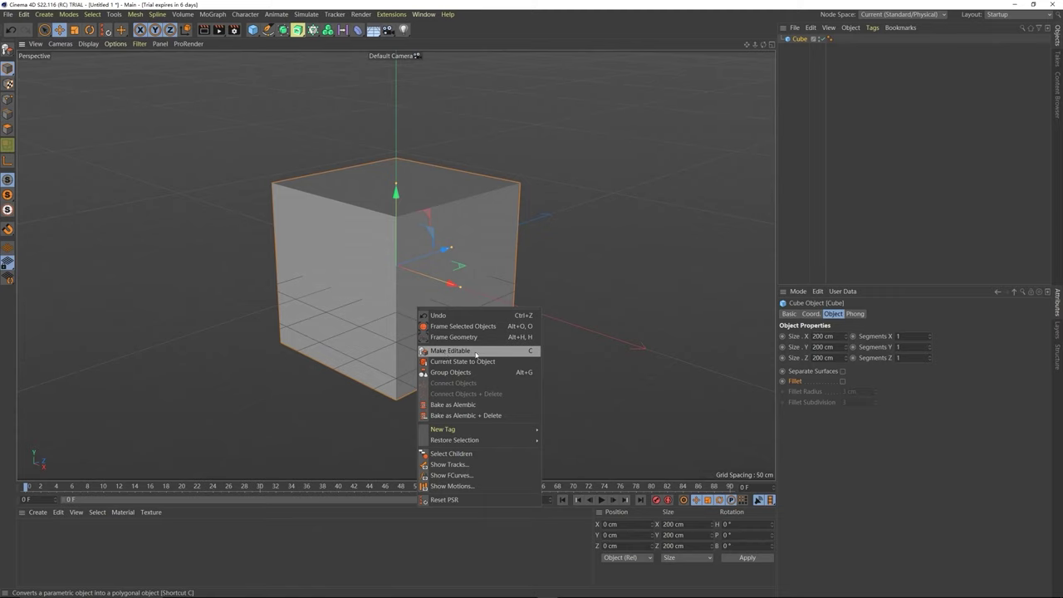
pyautogui.click(465, 232)
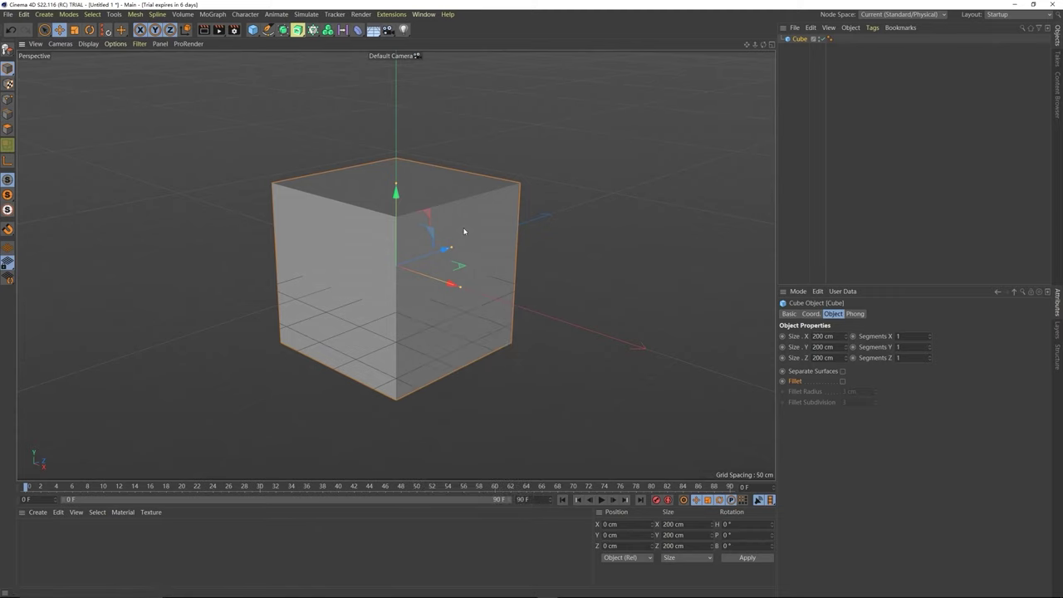
pyautogui.press('c')
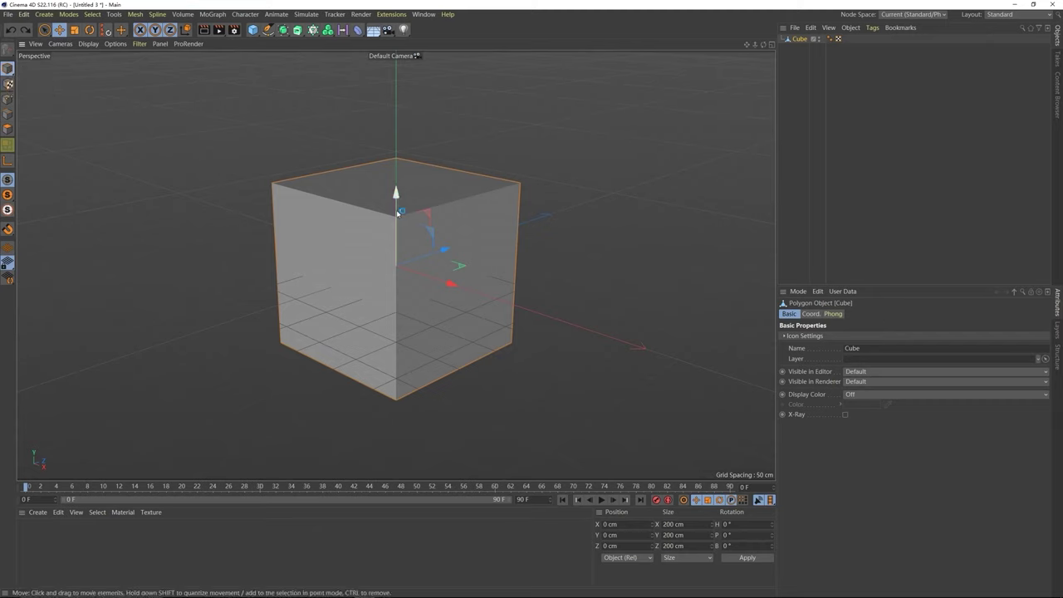
pyautogui.moveTo(441, 283); pyautogui.dragTo(436, 249)
pyautogui.hotkey('ctrl', 'z')
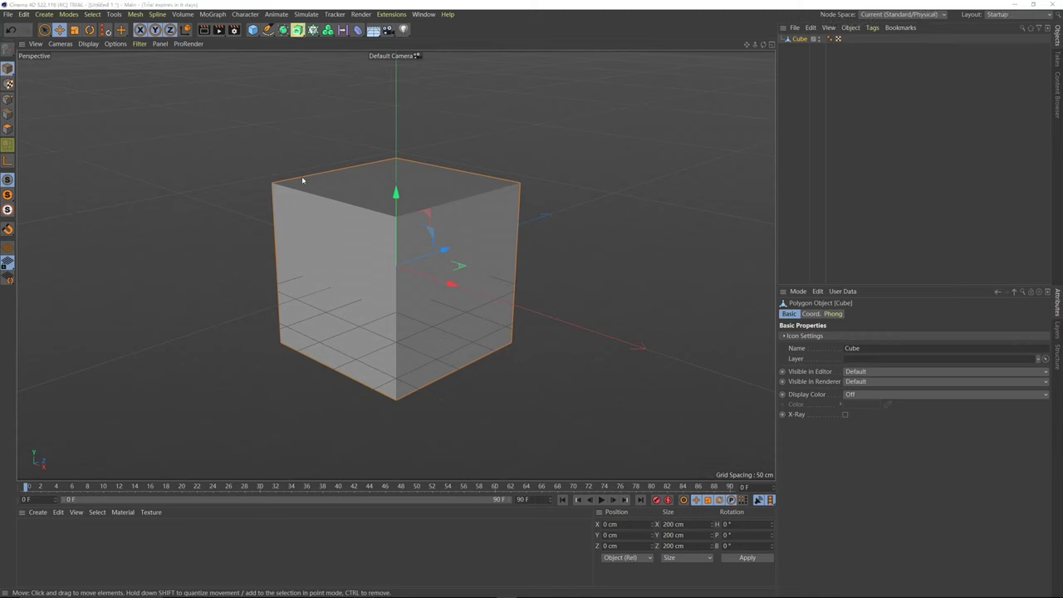
# - In Points mode, push the top-left corner outward and raise both top corners
pyautogui.click(8, 99)
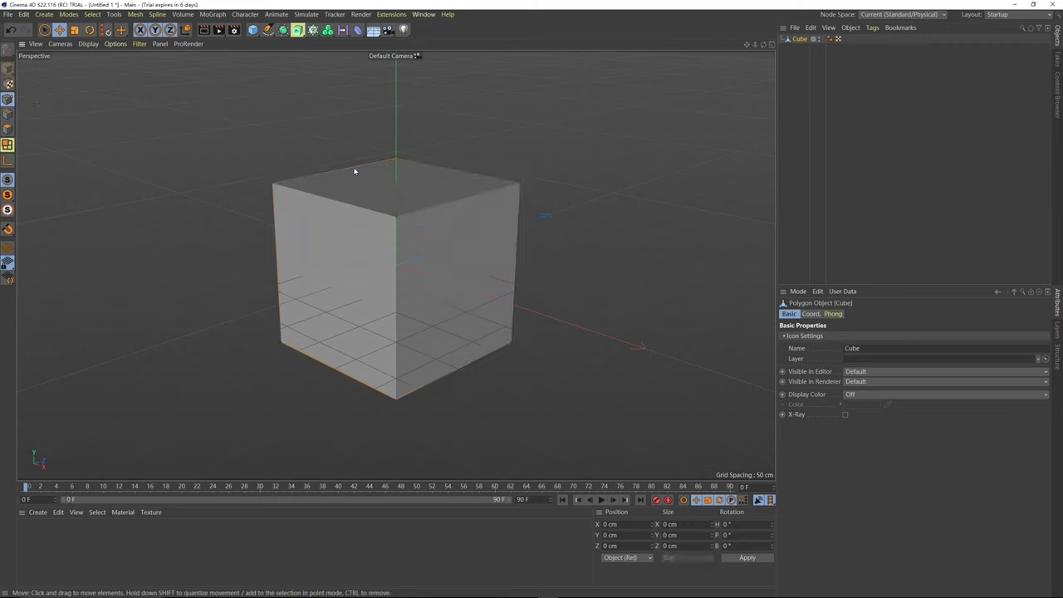
pyautogui.click(273, 186)
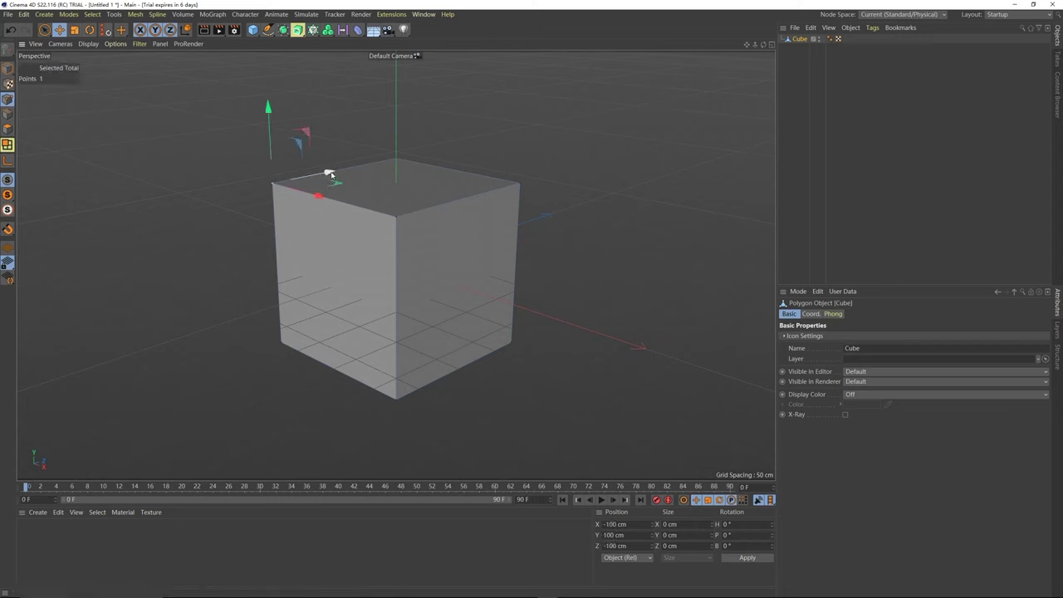
pyautogui.moveTo(327, 173); pyautogui.dragTo(250, 211)
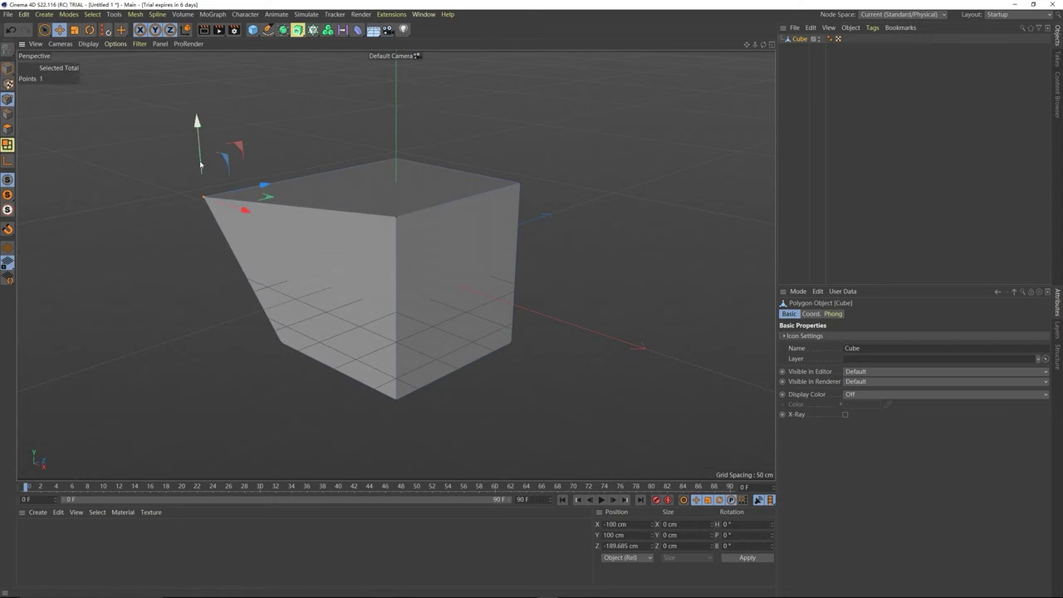
pyautogui.moveTo(201, 165); pyautogui.dragTo(198, 133)
pyautogui.moveTo(267, 171); pyautogui.dragTo(437, 176)
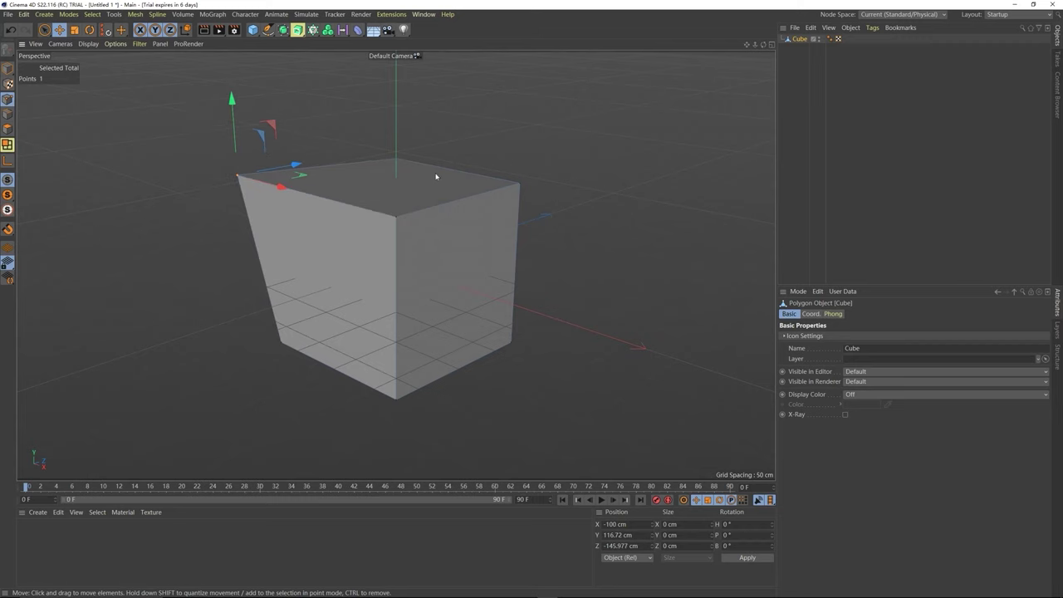
pyautogui.click(520, 183)
pyautogui.moveTo(524, 146); pyautogui.dragTo(524, 87)
# - Spread the bottom-right and bottom-left corners outward, and nudge the top-left and centre top points
pyautogui.click(512, 341)
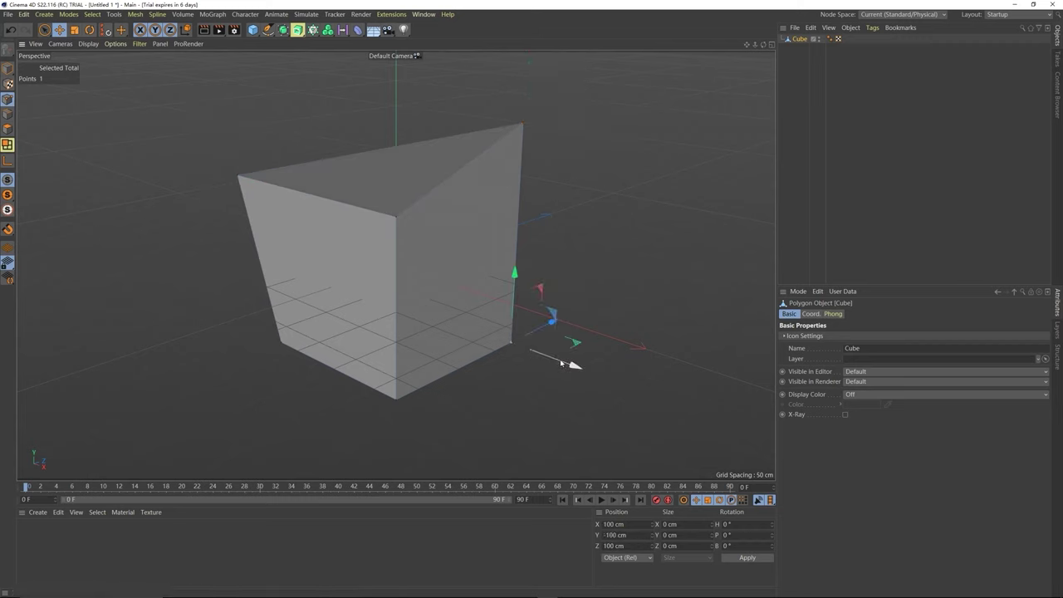
pyautogui.moveTo(570, 363); pyautogui.dragTo(612, 392)
pyautogui.click(283, 342)
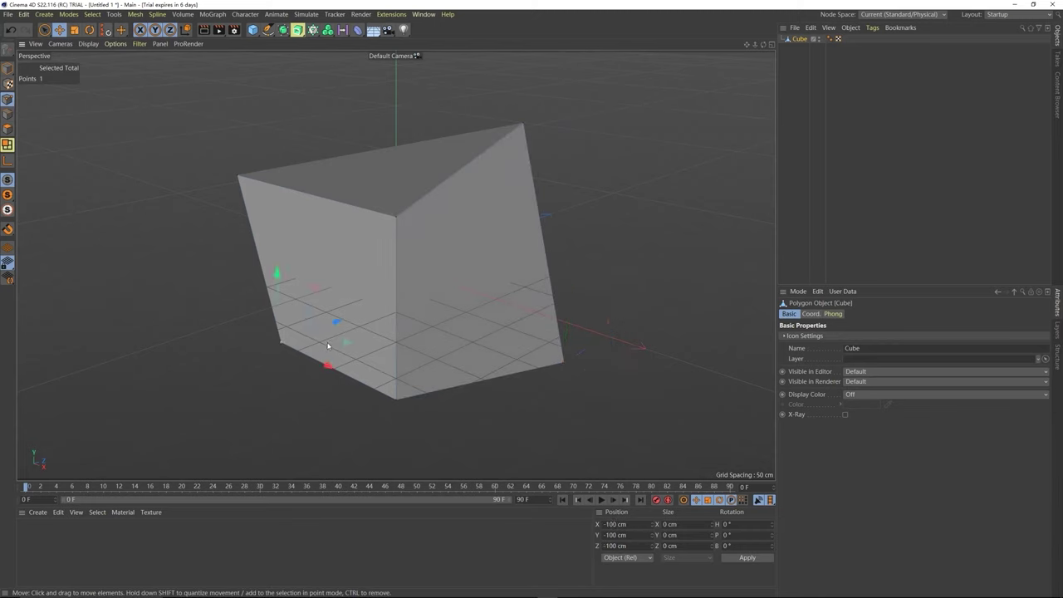
pyautogui.moveTo(329, 347); pyautogui.dragTo(273, 367)
pyautogui.click(296, 167)
pyautogui.moveTo(349, 176); pyautogui.dragTo(301, 175)
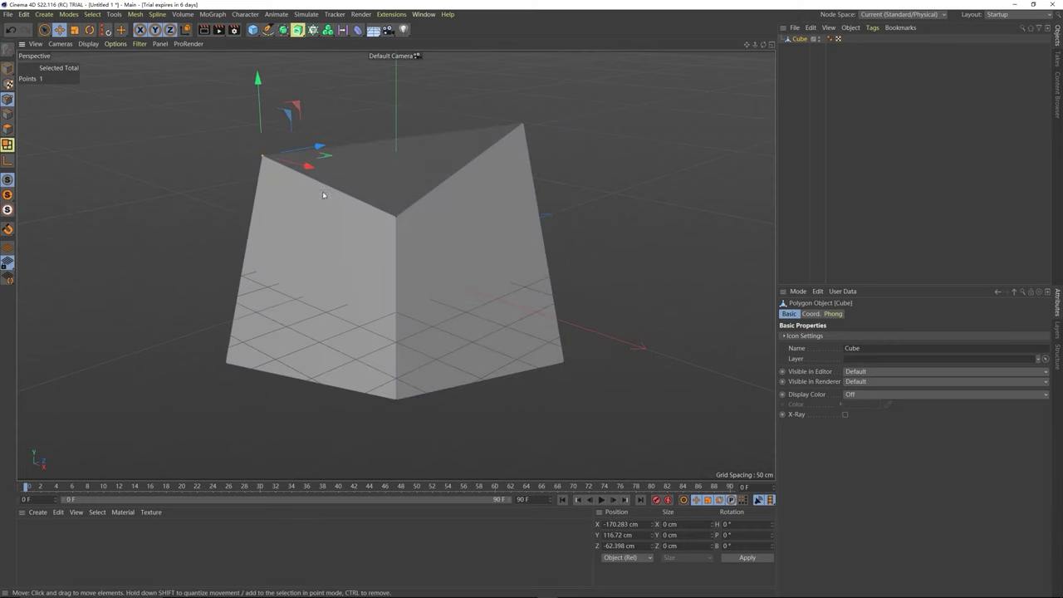
pyautogui.click(398, 219)
pyautogui.moveTo(434, 231); pyautogui.dragTo(445, 244)
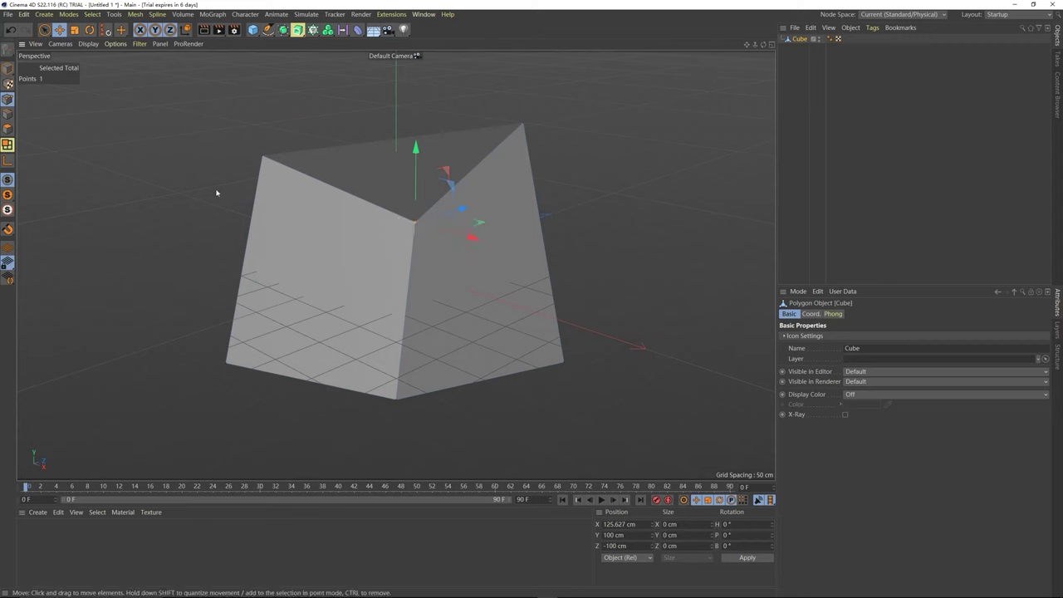
# - In Edges mode, drag the left edge further left and lift the top edge up and back
pyautogui.click(10, 114)
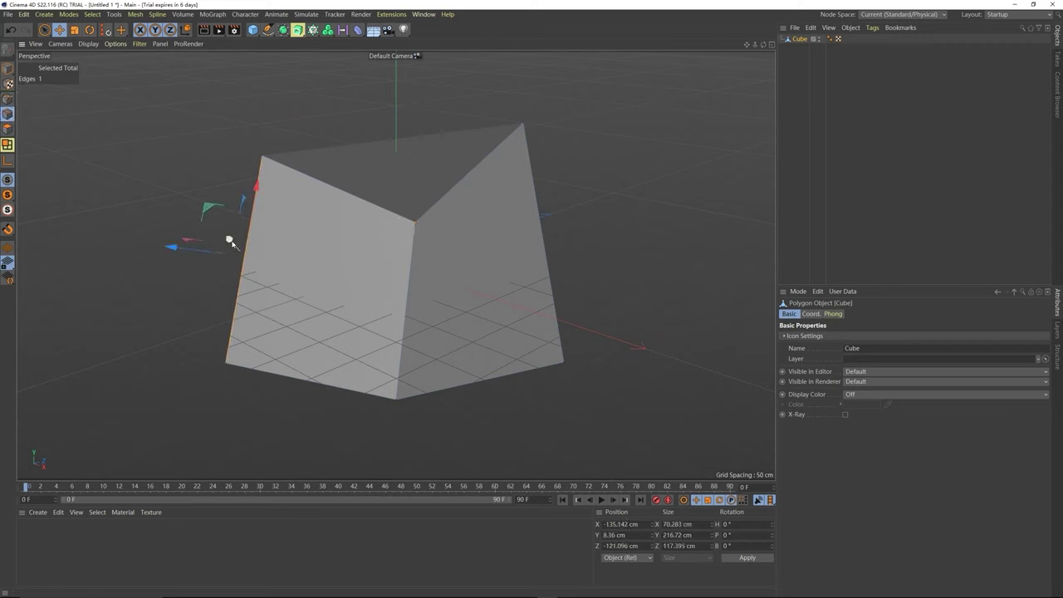
pyautogui.moveTo(212, 252); pyautogui.dragTo(186, 253)
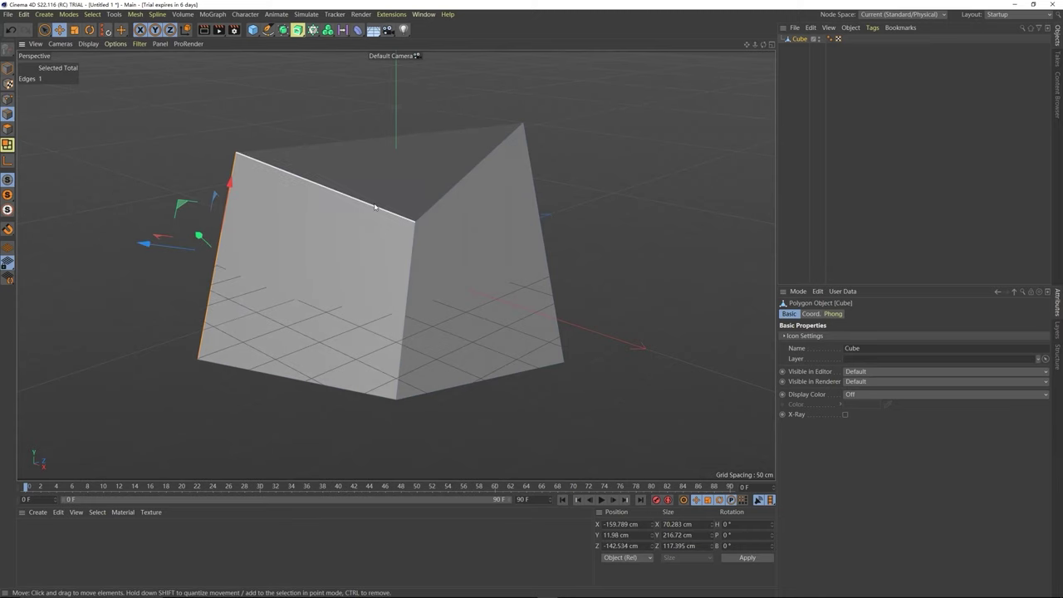
pyautogui.click(325, 191)
pyautogui.moveTo(275, 133)
pyautogui.mouseDown()
pyautogui.moveTo(241, 91)
pyautogui.moveTo(267, 125)
pyautogui.mouseUp()
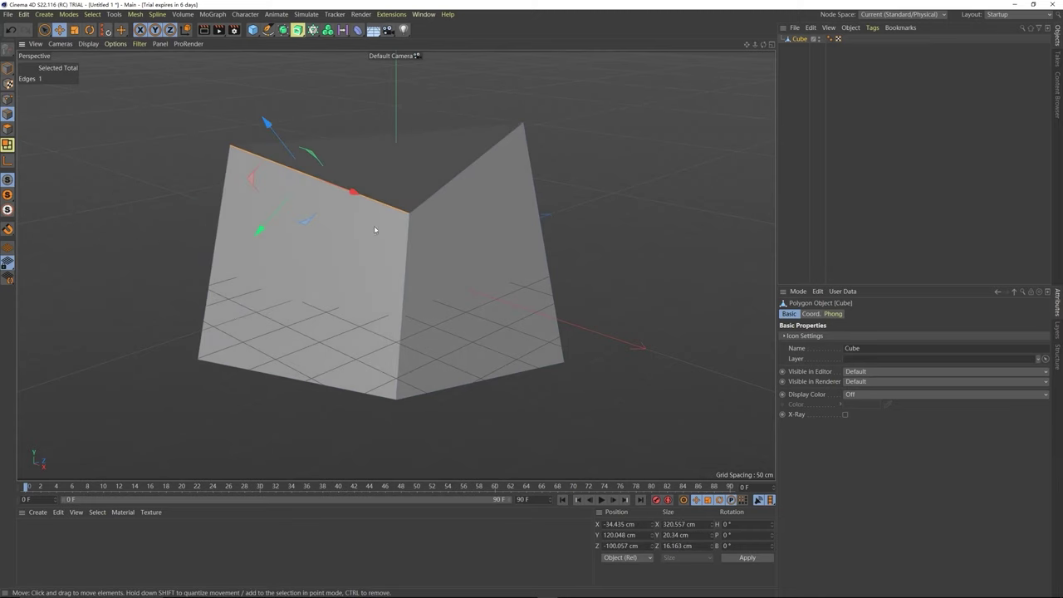
# - In Polygons mode, select and delete the top face to open the box
pyautogui.click(8, 129)
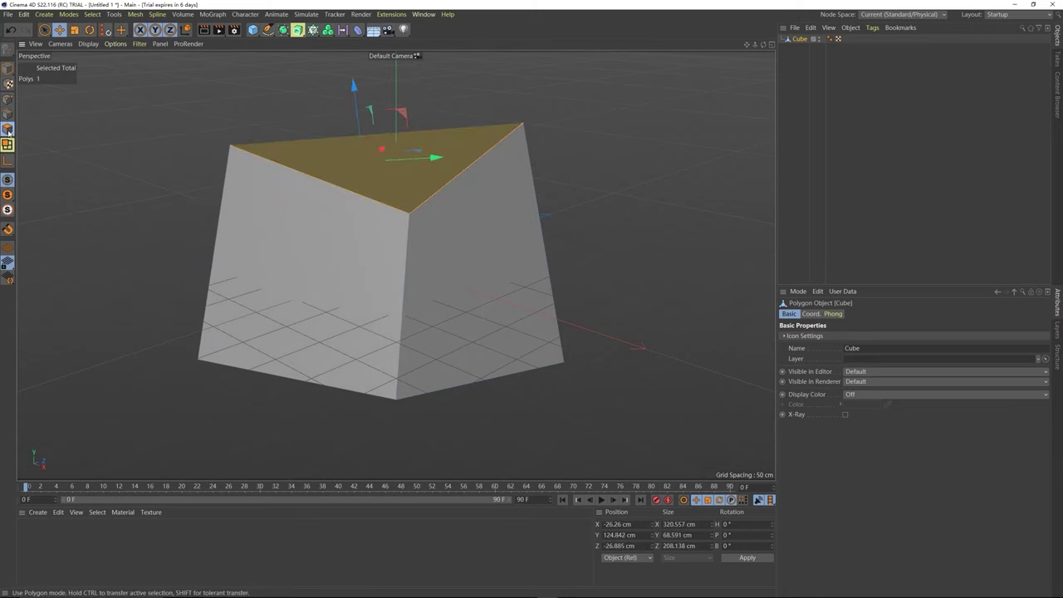
pyautogui.click(305, 230)
pyautogui.click(466, 249)
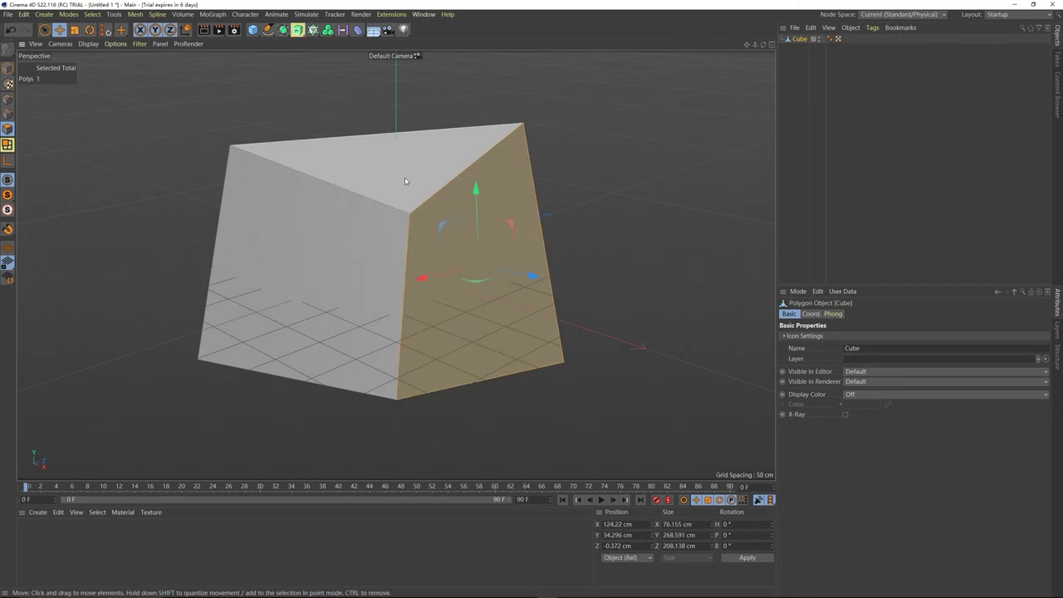
pyautogui.click(405, 177)
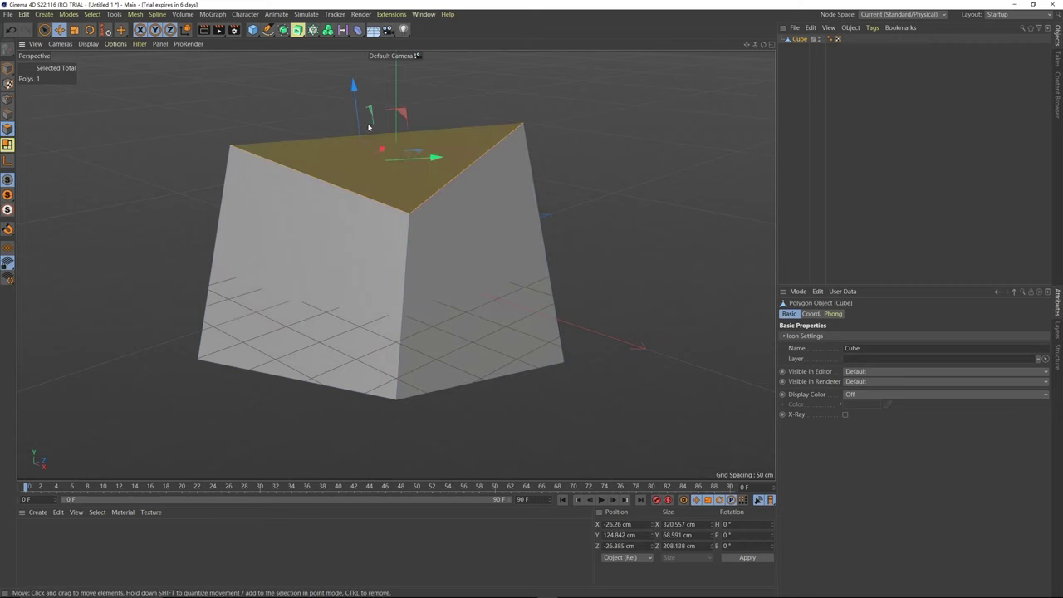
pyautogui.press('Delete')
pyautogui.click(334, 224)
pyautogui.click(459, 240)
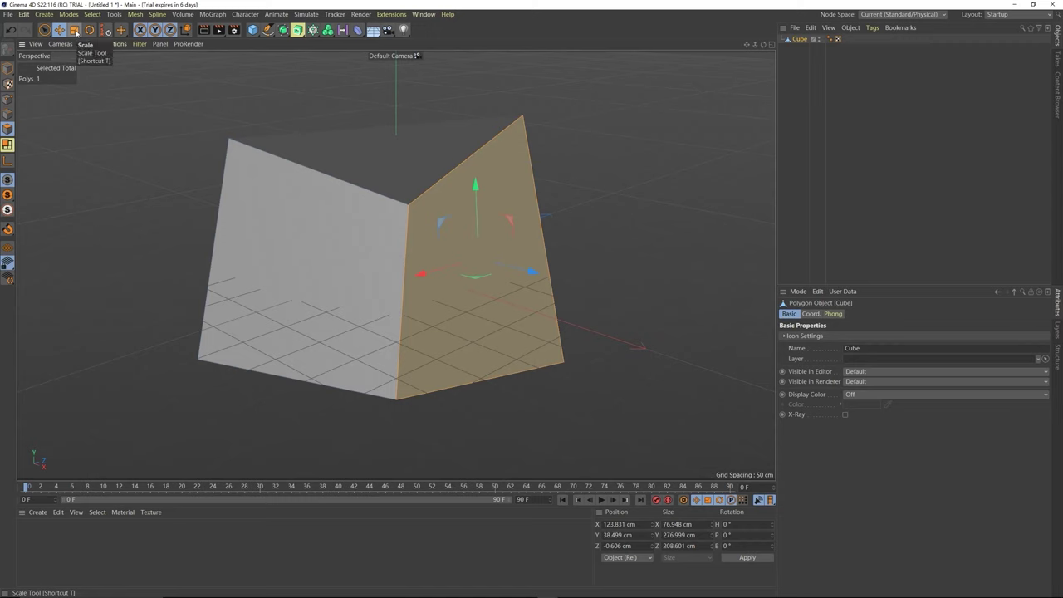
# - Enlarge the cube's right face to about 126% and shift it outward
pyautogui.click(75, 30)
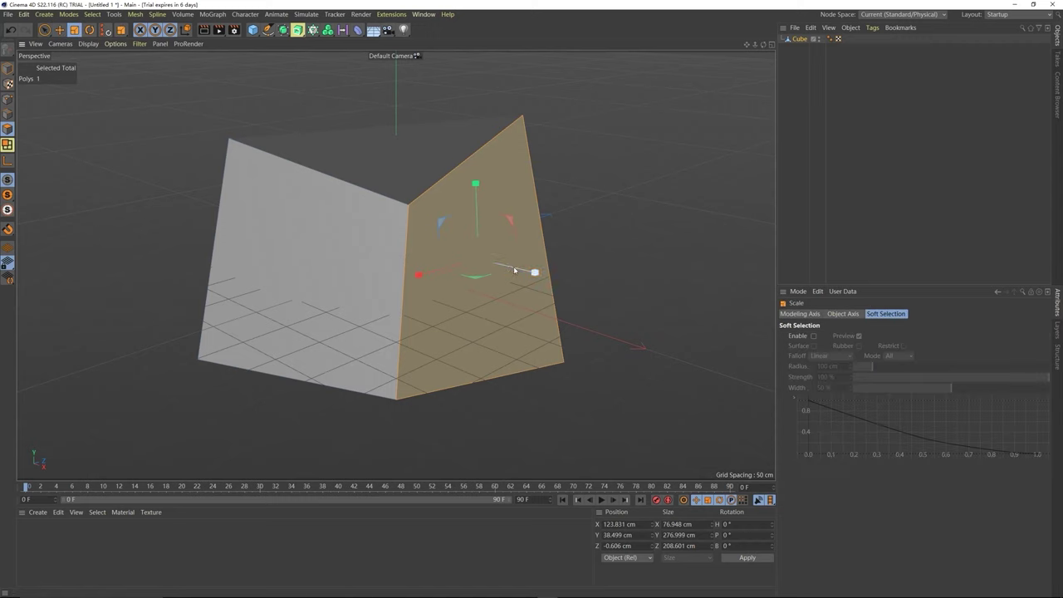
pyautogui.moveTo(485, 317); pyautogui.dragTo(513, 271)
pyautogui.press('r')
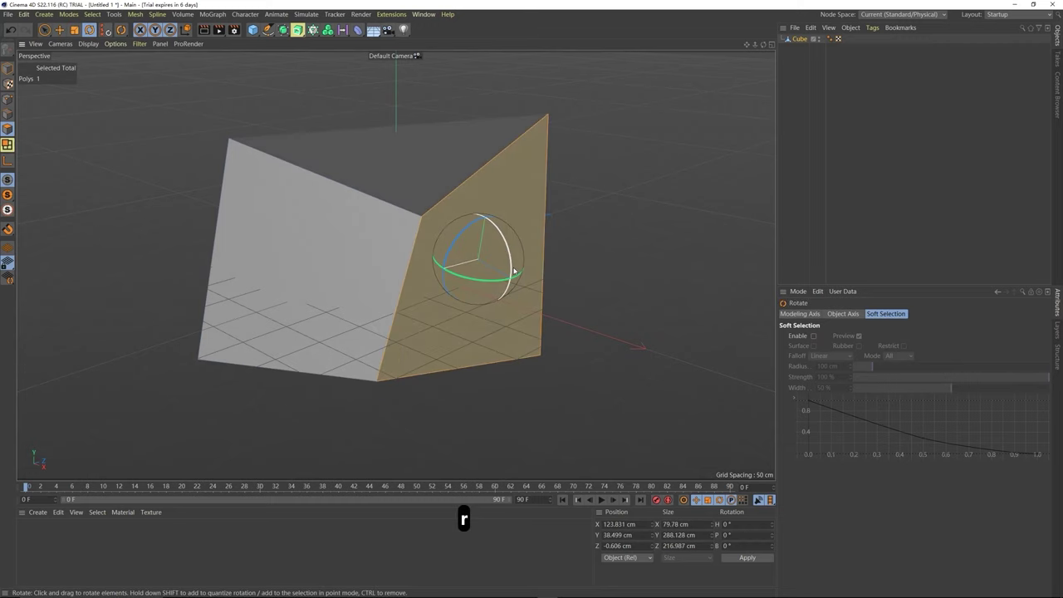
pyautogui.press('e')
pyautogui.press('t')
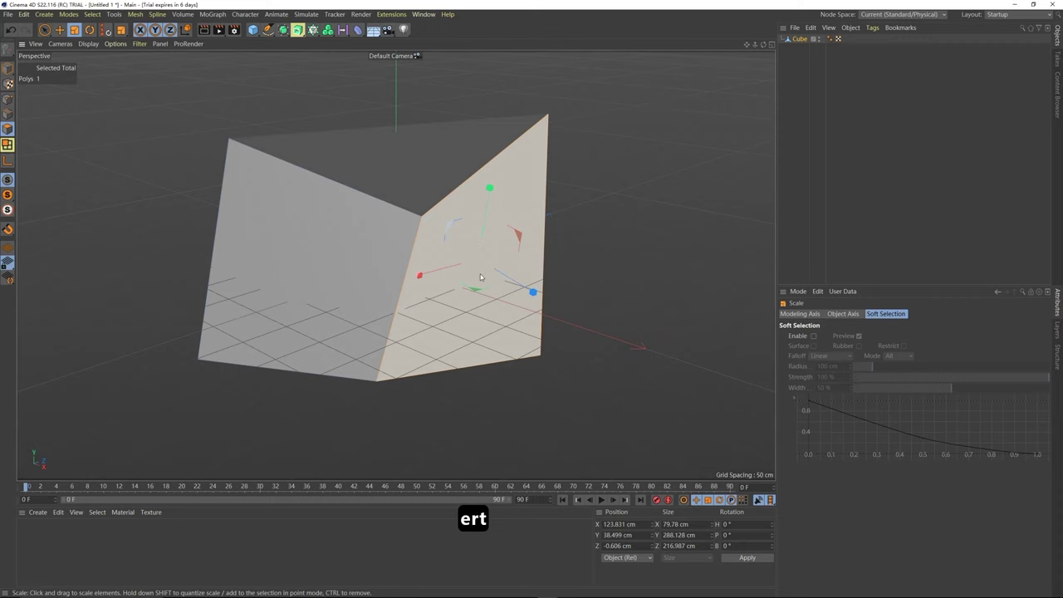
pyautogui.press('e')
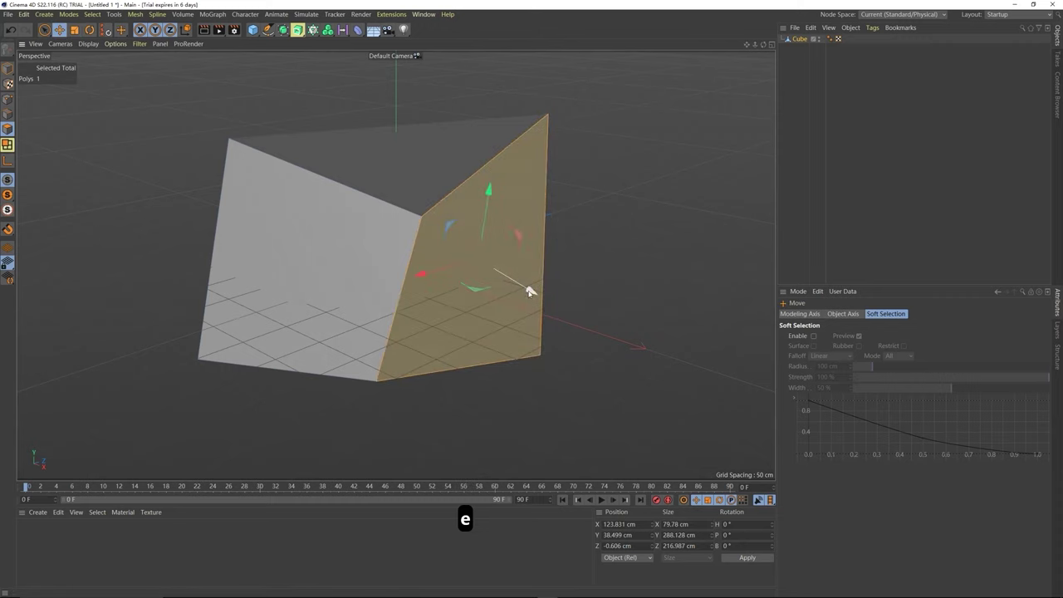
pyautogui.moveTo(529, 291)
pyautogui.mouseDown()
pyautogui.moveTo(509, 283)
pyautogui.moveTo(582, 304)
pyautogui.moveTo(540, 309)
pyautogui.mouseUp()
pyautogui.press('r')
pyautogui.press('t')
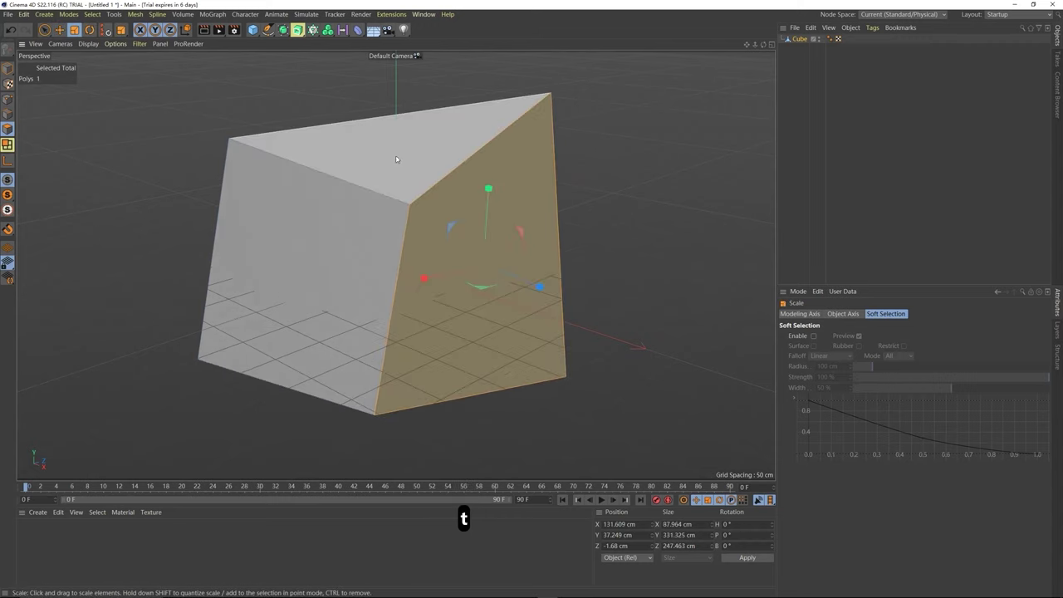
pyautogui.click(392, 196)
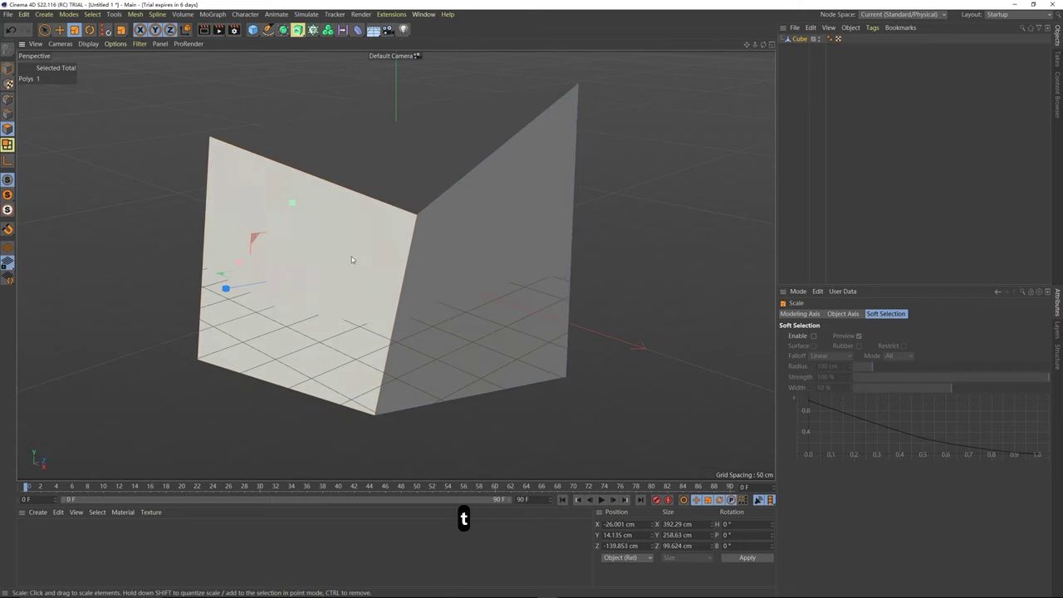
pyautogui.press('r')
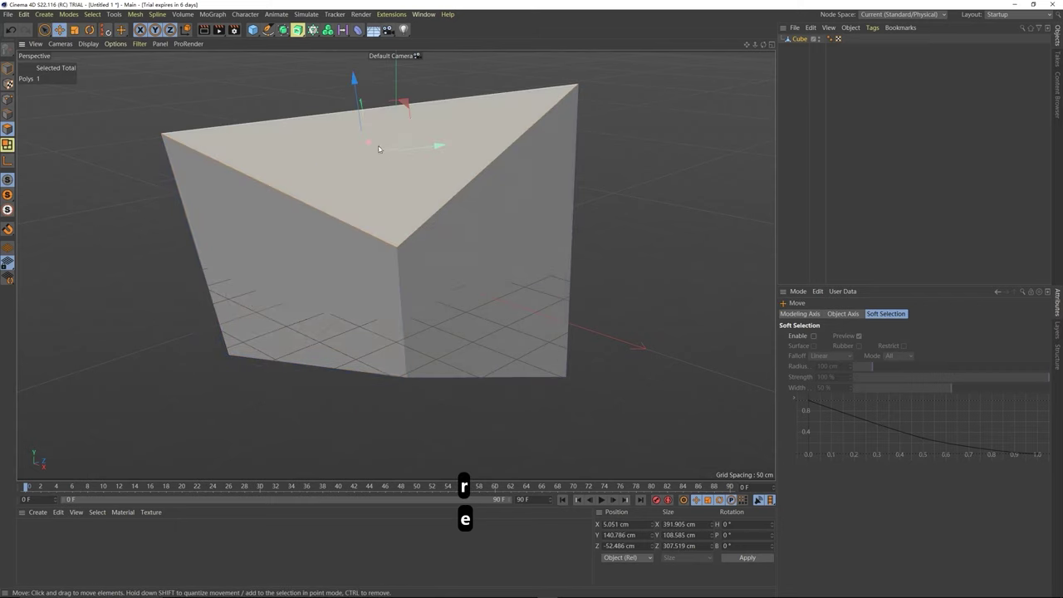
pyautogui.press('e')
pyautogui.click(376, 162)
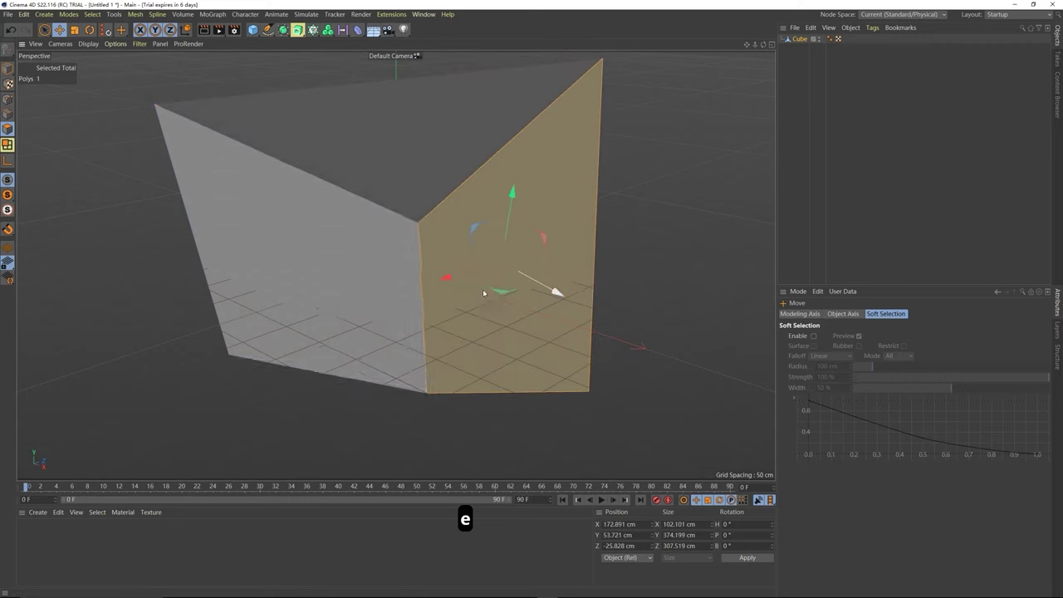
# - Scale and rotate the cube's left face, push it along its depth axis, then undo that move
pyautogui.click(268, 297)
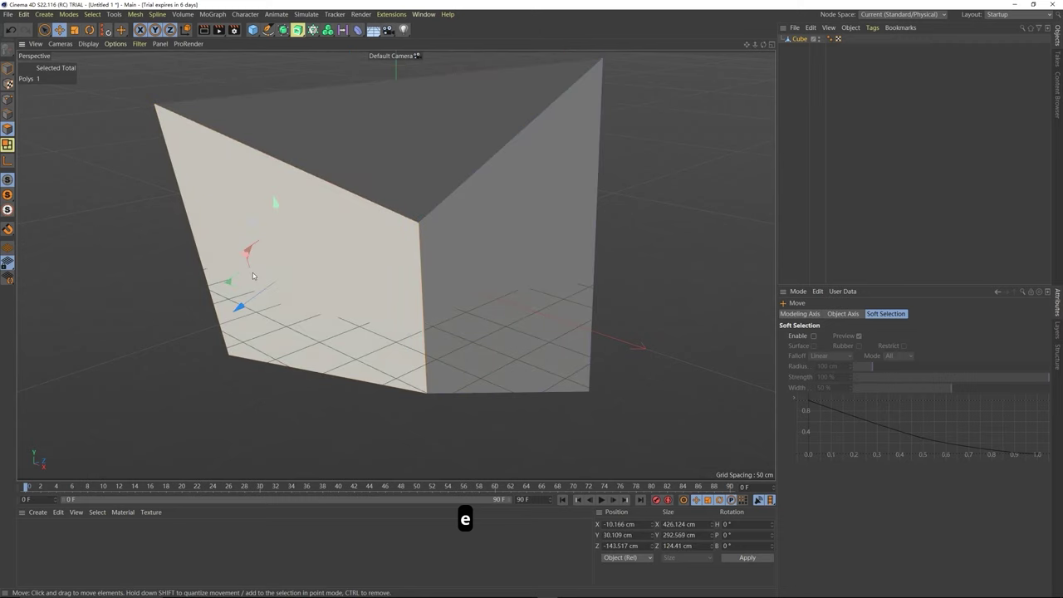
pyautogui.press('t')
pyautogui.moveTo(268, 297); pyautogui.dragTo(237, 308)
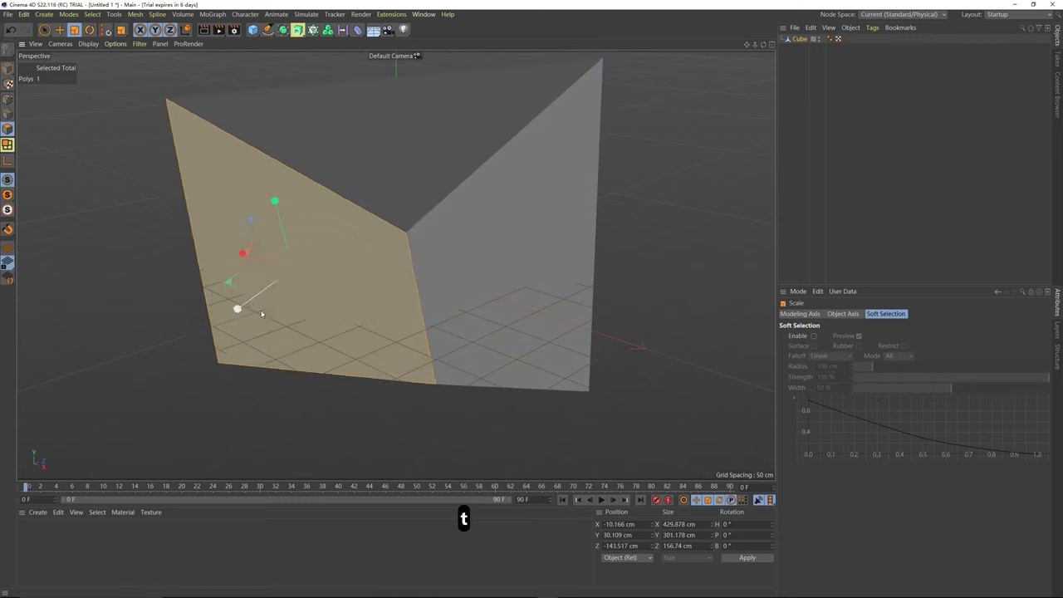
pyautogui.click(462, 305)
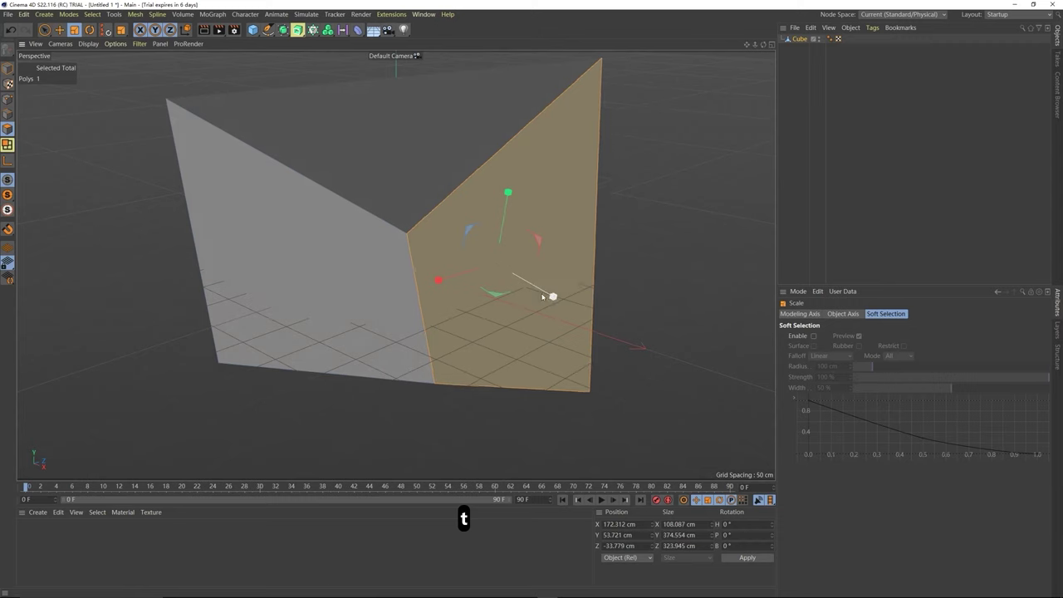
pyautogui.click(365, 240)
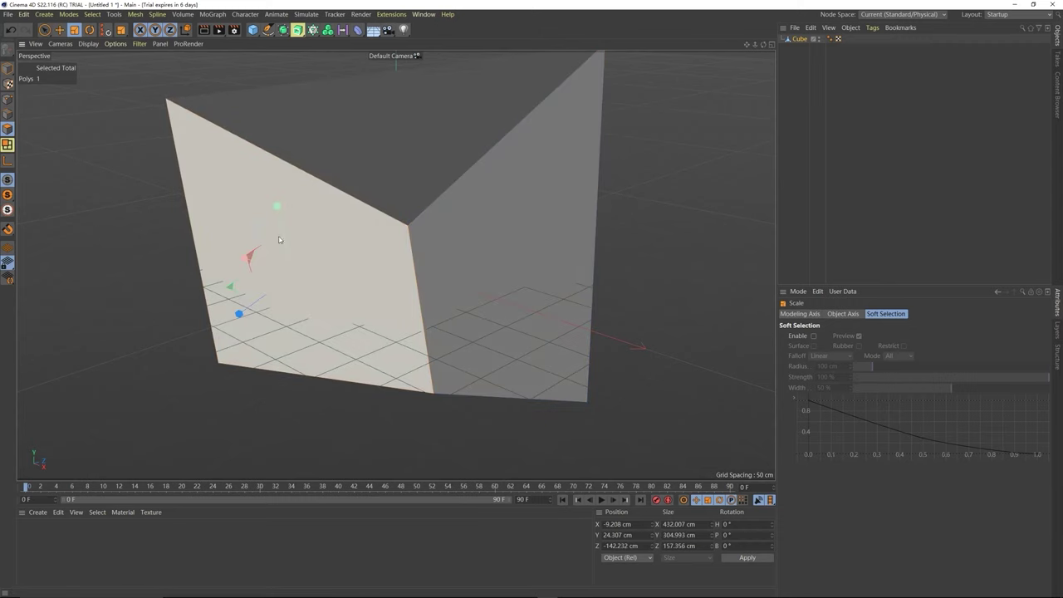
pyautogui.press('r')
pyautogui.moveTo(365, 240); pyautogui.dragTo(326, 254)
pyautogui.press('e')
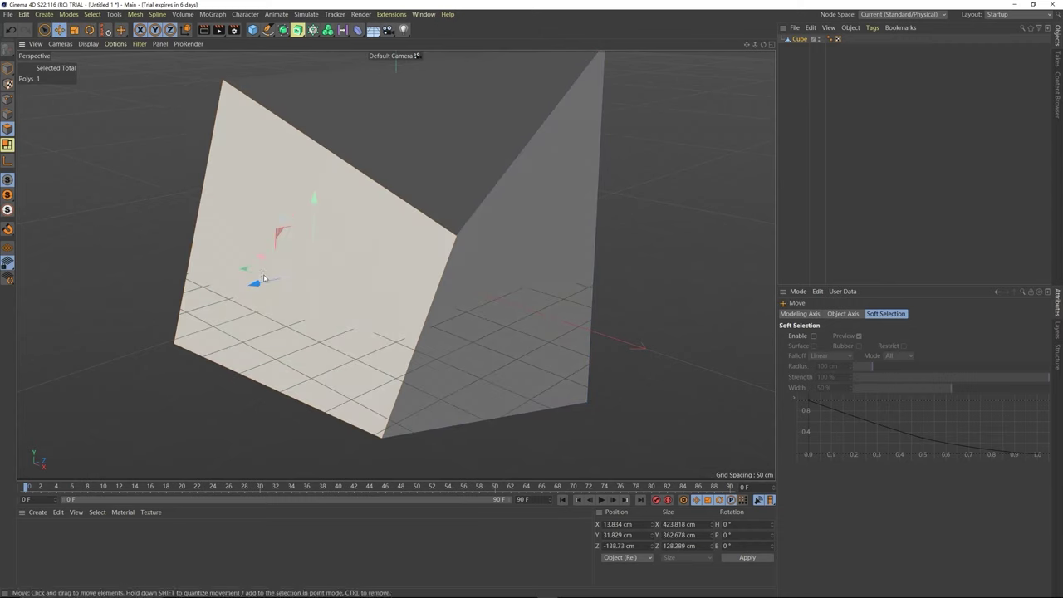
pyautogui.moveTo(257, 285); pyautogui.dragTo(177, 303)
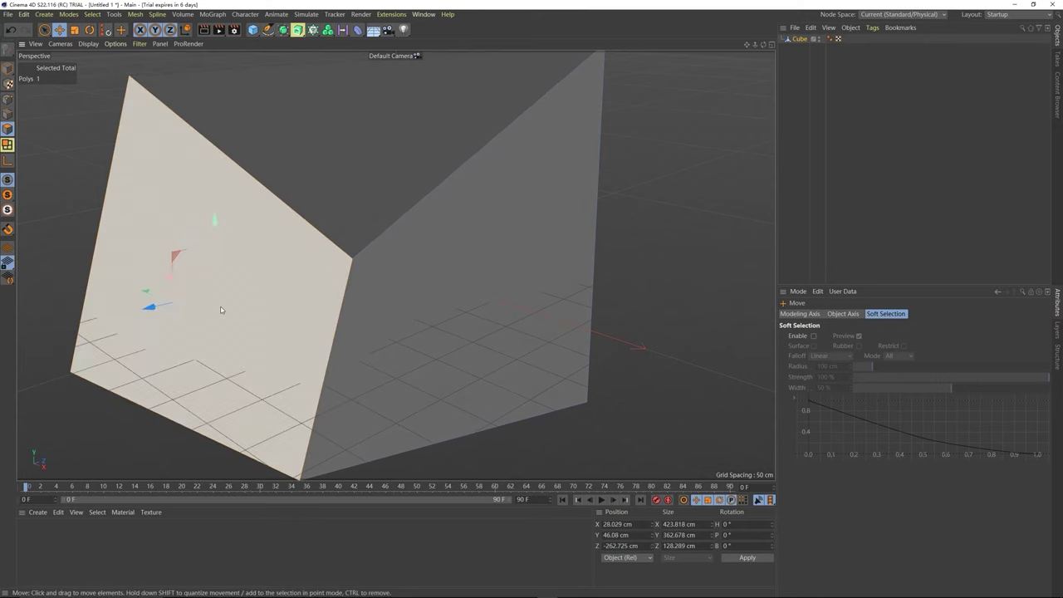
pyautogui.hotkey('ctrl', 'z')
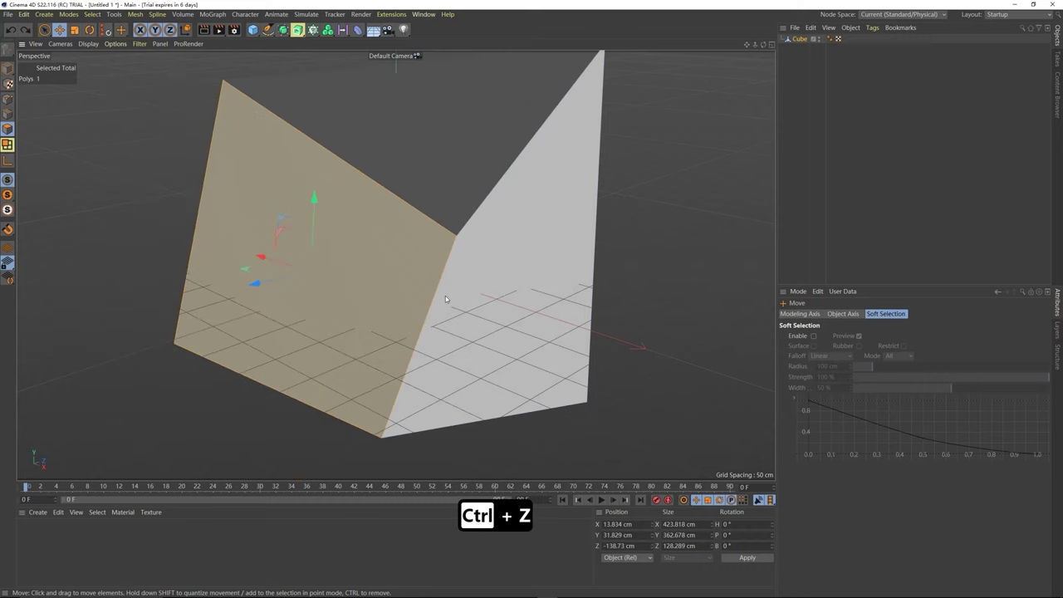
# - Shift the face along its axis, then revert the shift with Edit > Undo
pyautogui.moveTo(271, 281); pyautogui.dragTo(171, 300)
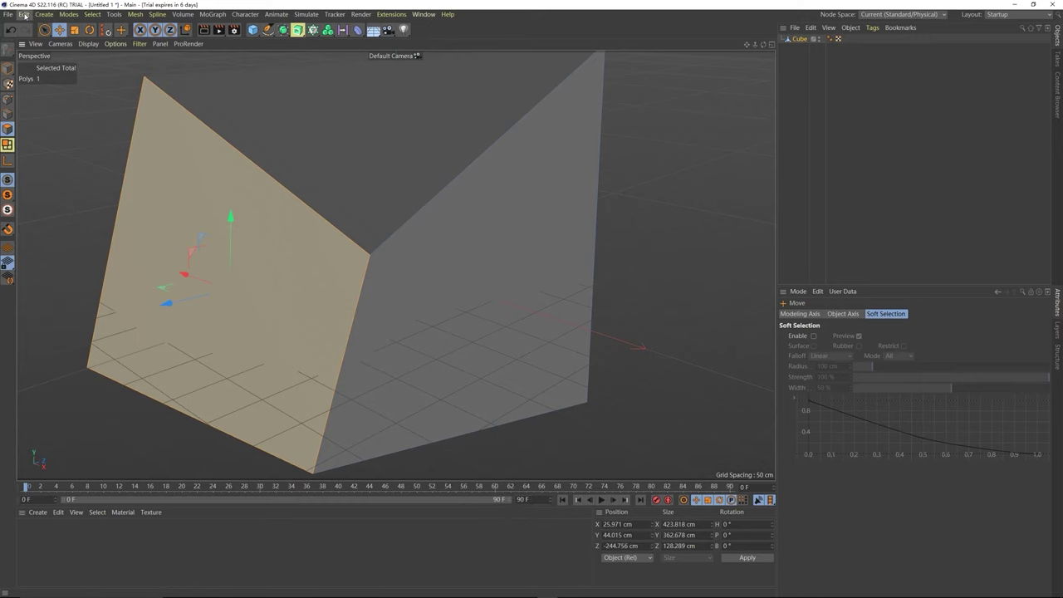
pyautogui.click(24, 16)
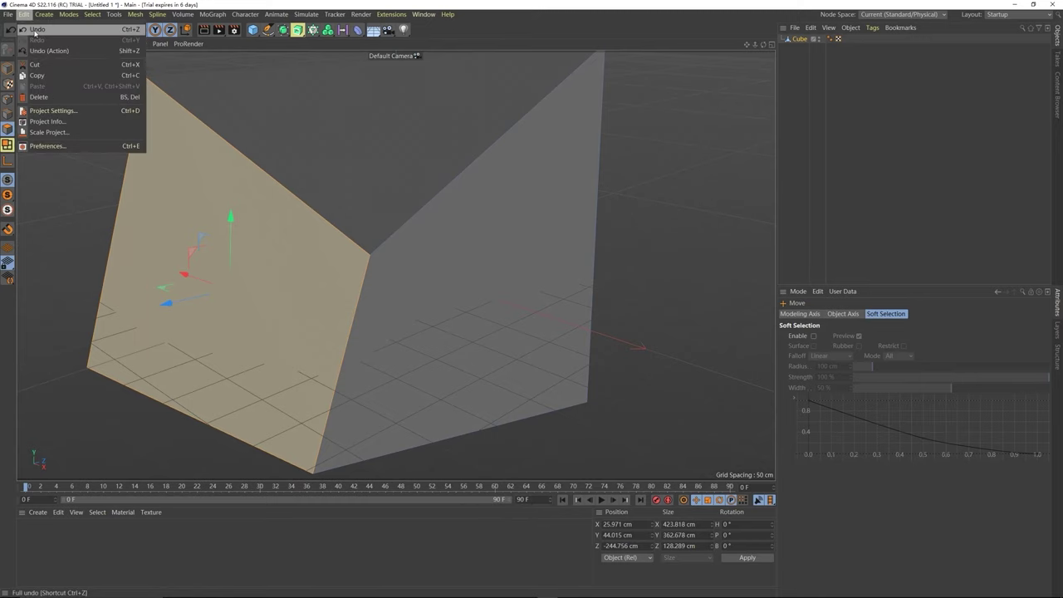
pyautogui.click(37, 33)
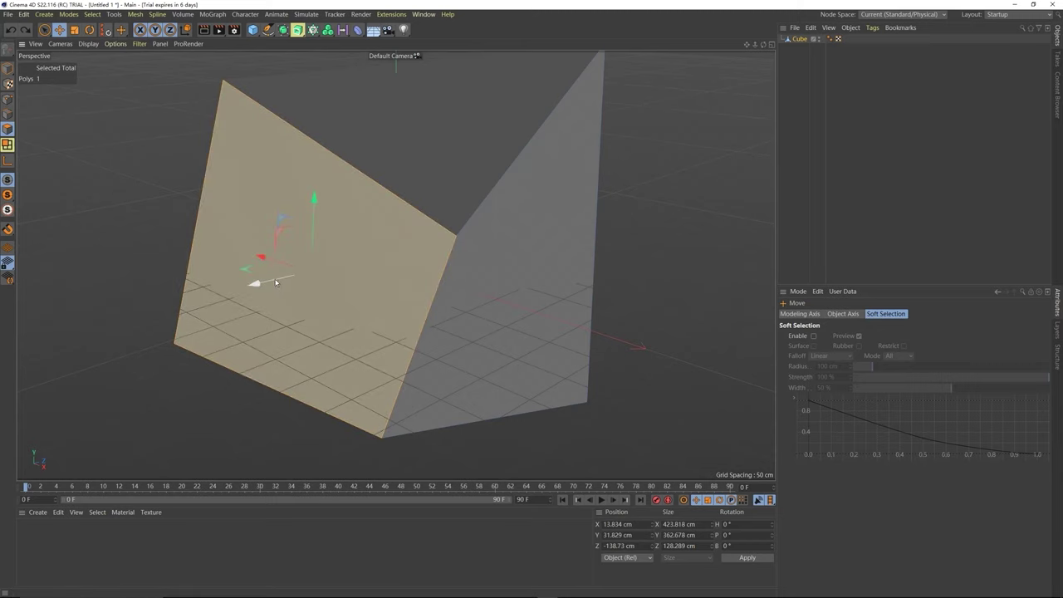
# - Extend the right face outward and undo it, then stretch the top face
pyautogui.click(565, 304)
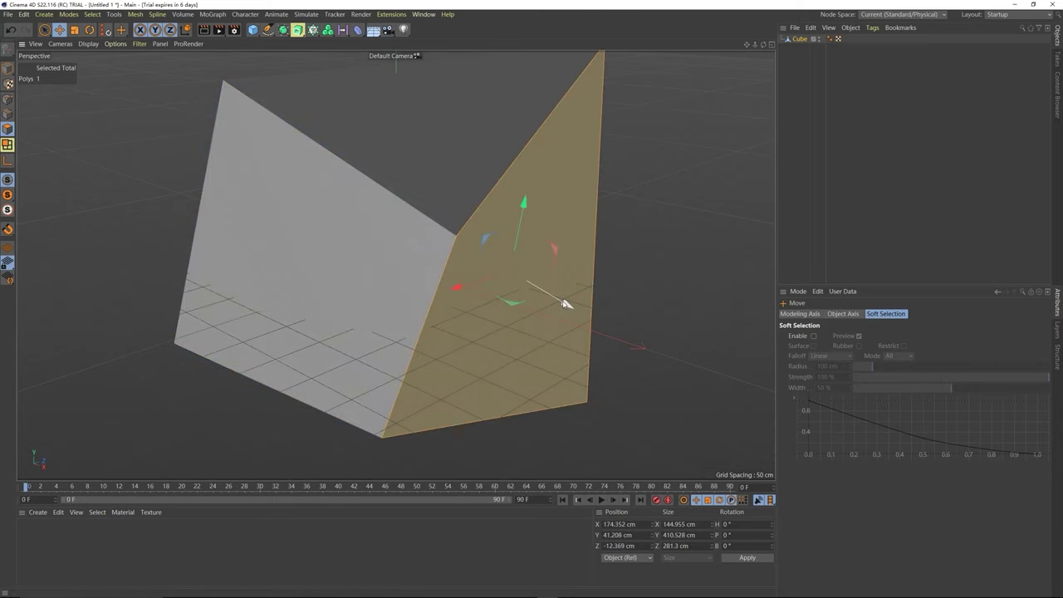
pyautogui.moveTo(565, 304); pyautogui.dragTo(627, 353)
pyautogui.hotkey('ctrl', 'z')
pyautogui.hotkey('ctrl', 'z')
pyautogui.hotkey('ctrl', 'z')
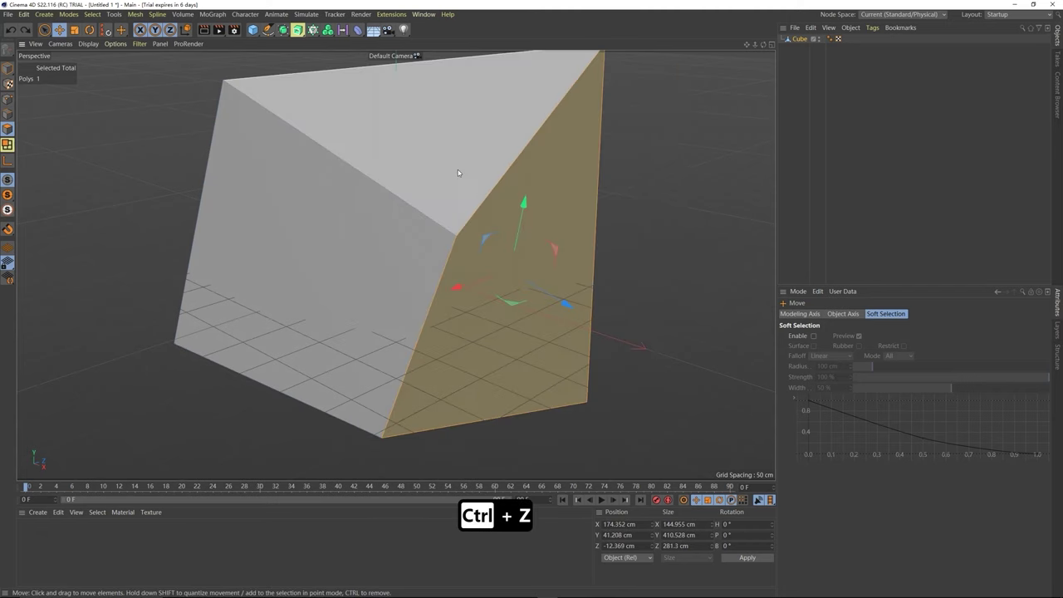
pyautogui.moveTo(427, 60); pyautogui.dragTo(444, 107)
pyautogui.hotkey('ctrl', 'z')
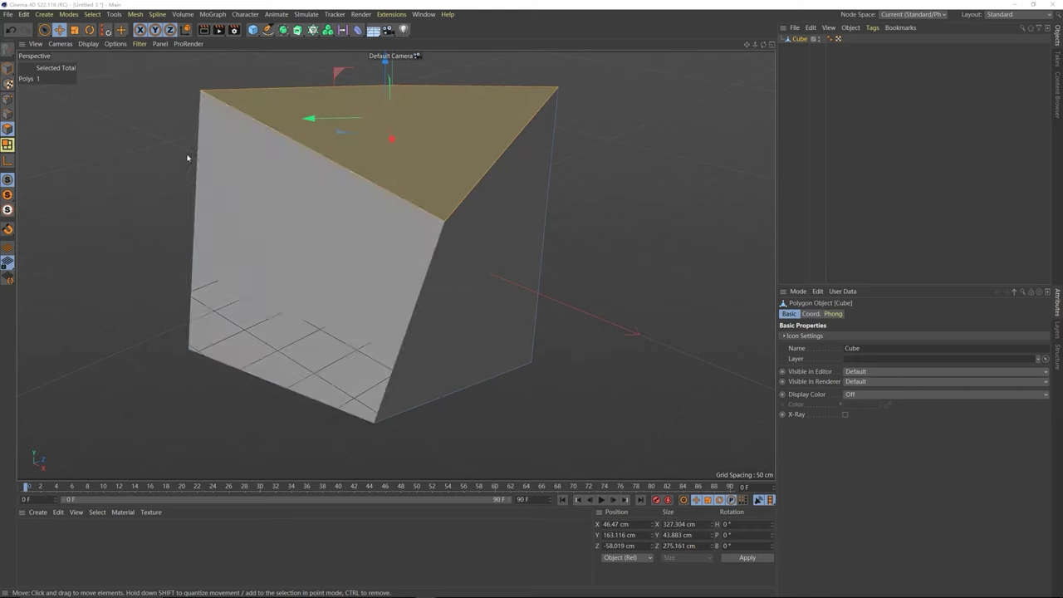
pyautogui.moveTo(396, 265)
pyautogui.keyDown('alt'); pyautogui.mouseDown()
pyautogui.moveTo(394, 200)
pyautogui.moveTo(349, 232)
pyautogui.mouseUp(); pyautogui.keyUp('alt')
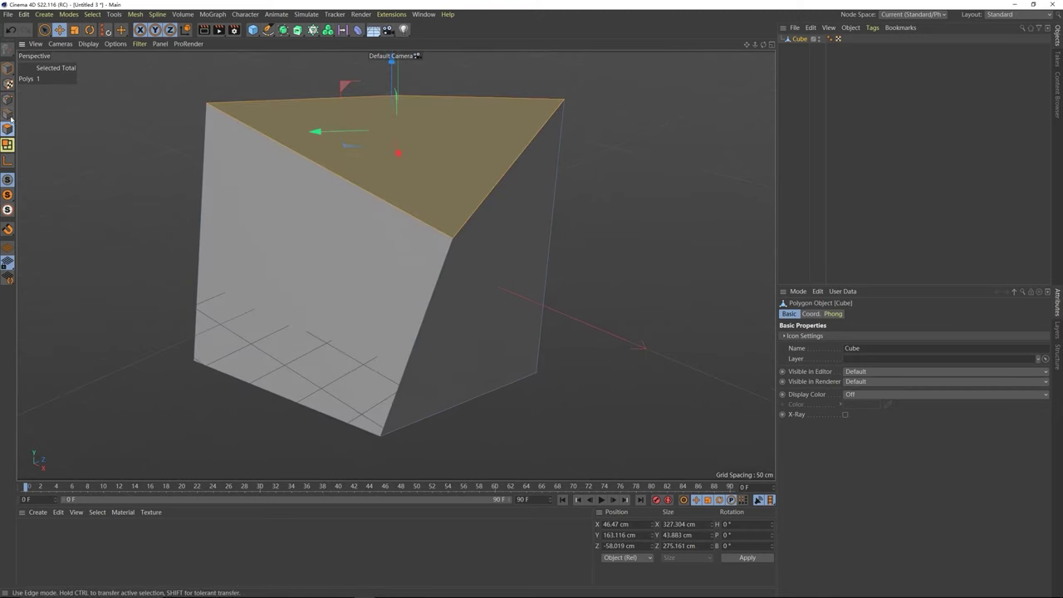
pyautogui.click(7, 68)
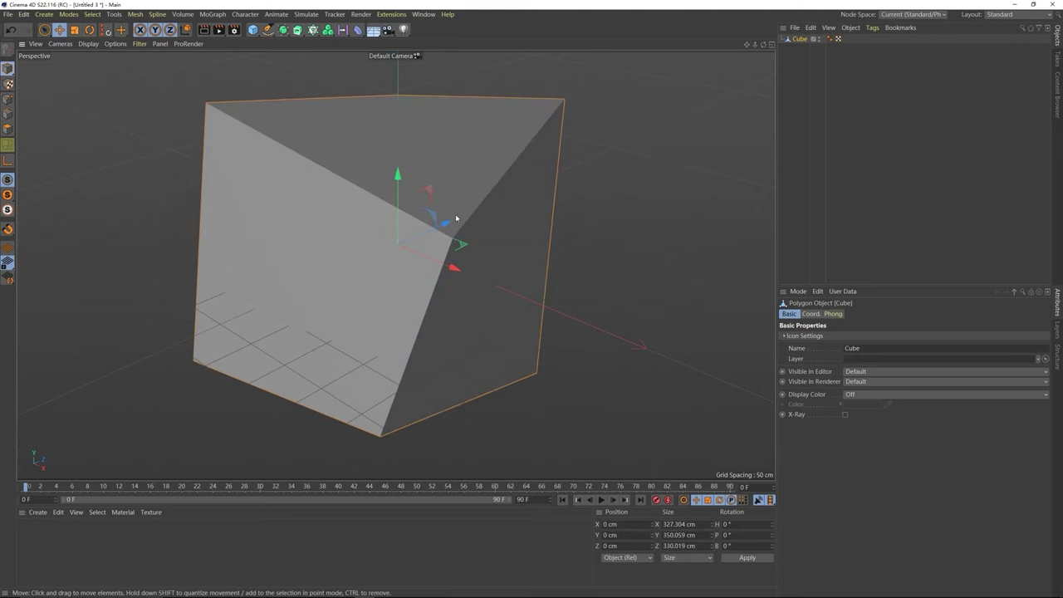
pyautogui.moveTo(452, 268)
pyautogui.mouseDown()
pyautogui.moveTo(435, 261)
pyautogui.moveTo(396, 284)
pyautogui.moveTo(415, 250)
pyautogui.moveTo(463, 273)
pyautogui.mouseUp()
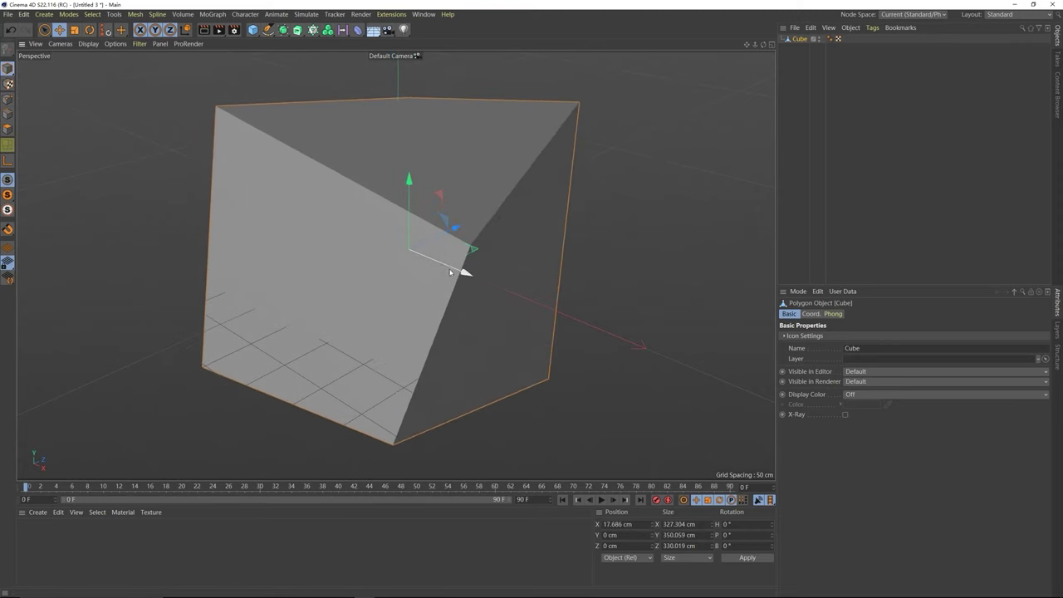
pyautogui.click(8, 98)
pyautogui.click(206, 104)
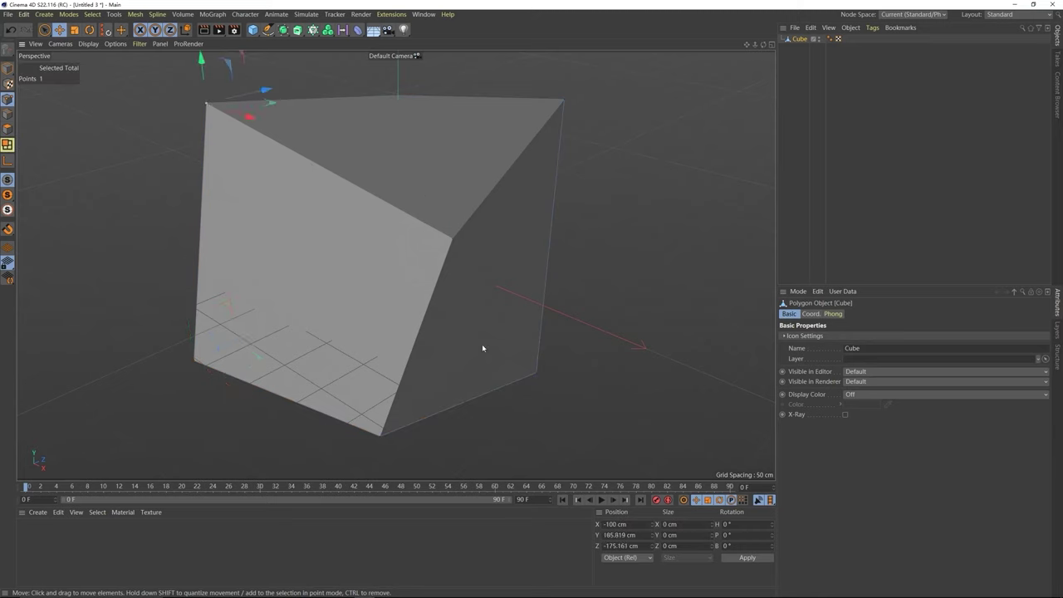
pyautogui.click(7, 70)
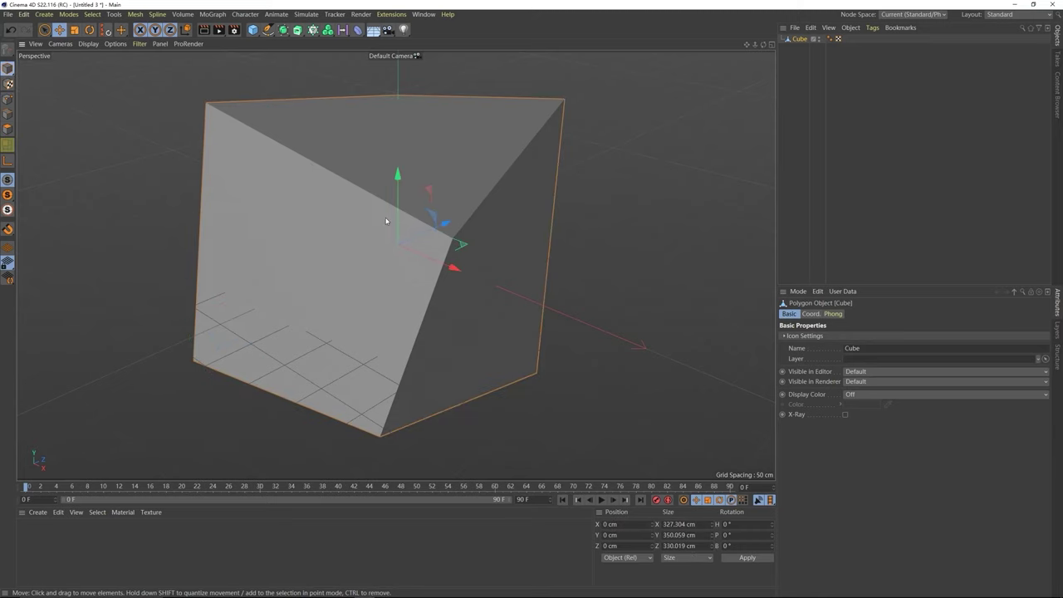
pyautogui.click(11, 130)
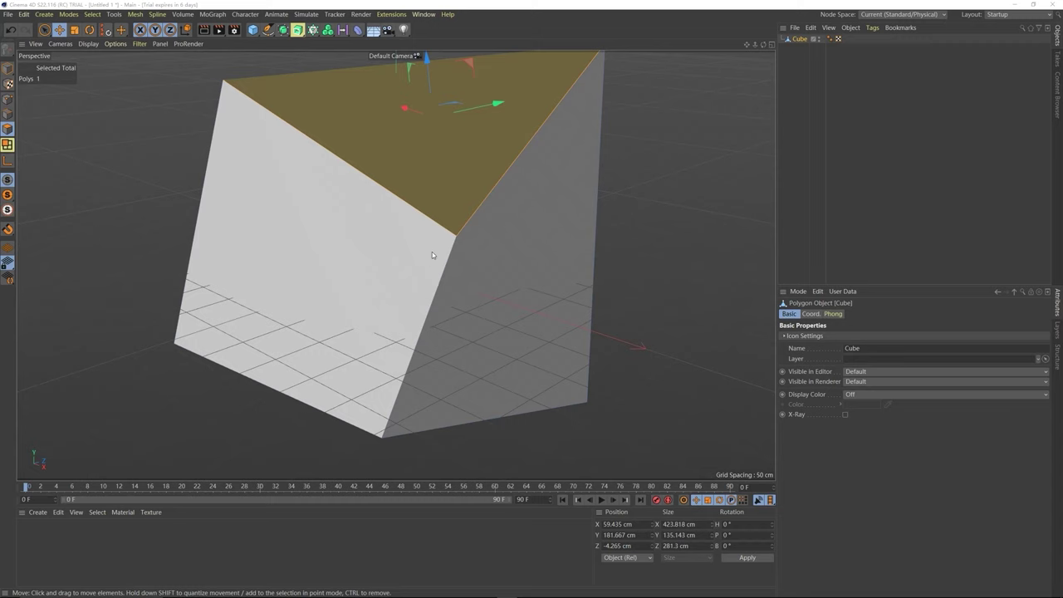
pyautogui.keyDown('alt'); pyautogui.moveTo(432, 251); pyautogui.dragTo(428, 283); pyautogui.keyUp('alt')
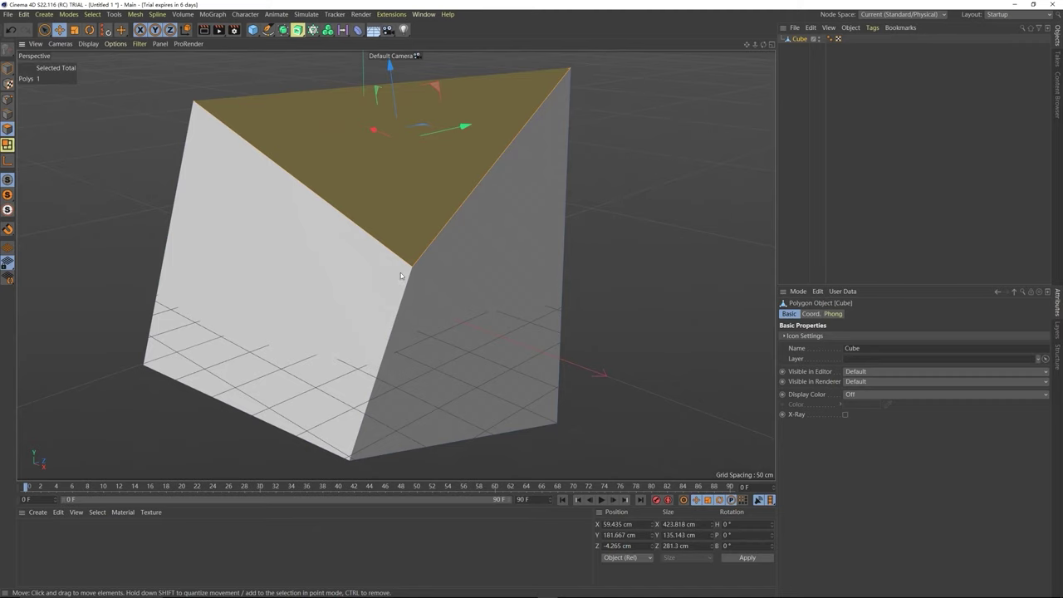
pyautogui.moveTo(400, 272)
pyautogui.keyDown('alt'); pyautogui.mouseDown()
pyautogui.moveTo(301, 271)
pyautogui.moveTo(401, 308)
pyautogui.moveTo(519, 289)
pyautogui.moveTo(384, 305)
pyautogui.moveTo(323, 285)
pyautogui.moveTo(454, 290)
pyautogui.moveTo(388, 258)
pyautogui.moveTo(397, 219)
pyautogui.moveTo(454, 280)
pyautogui.moveTo(383, 268)
pyautogui.mouseUp(); pyautogui.keyUp('alt')
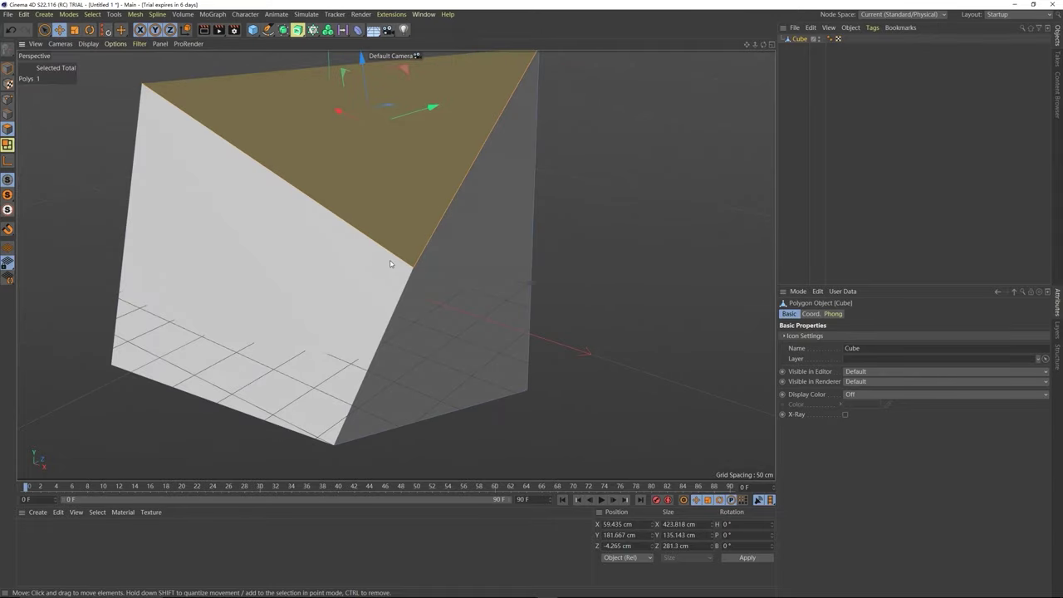
pyautogui.click(343, 222)
pyautogui.click(349, 221)
pyautogui.keyDown('alt'); pyautogui.moveTo(349, 228); pyautogui.dragTo(416, 276); pyautogui.keyUp('alt')
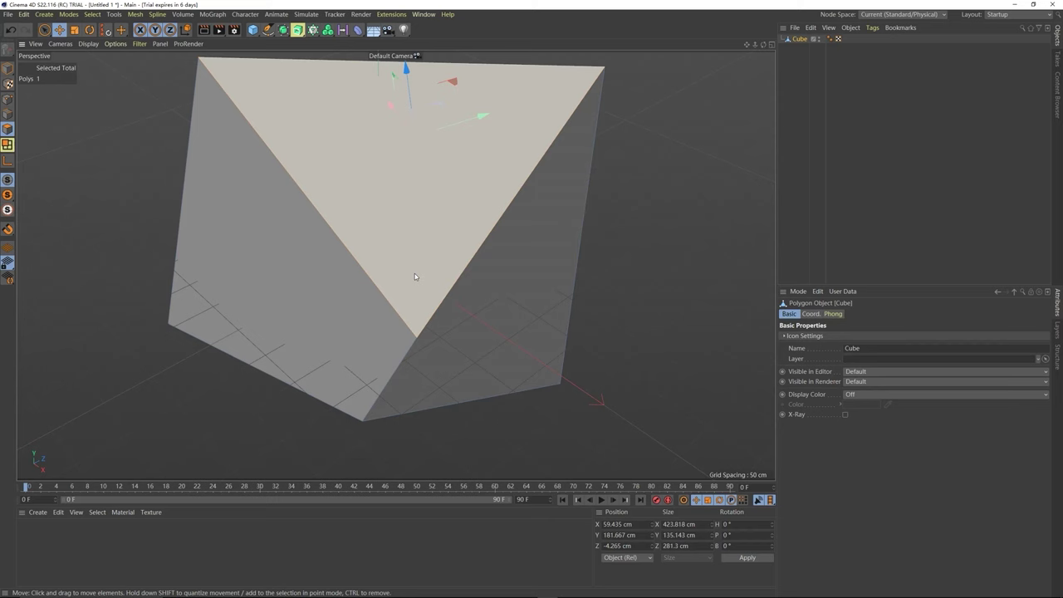
# - Show the four-view layout and pull two corner points outward in the Top view
pyautogui.middleClick(414, 276)
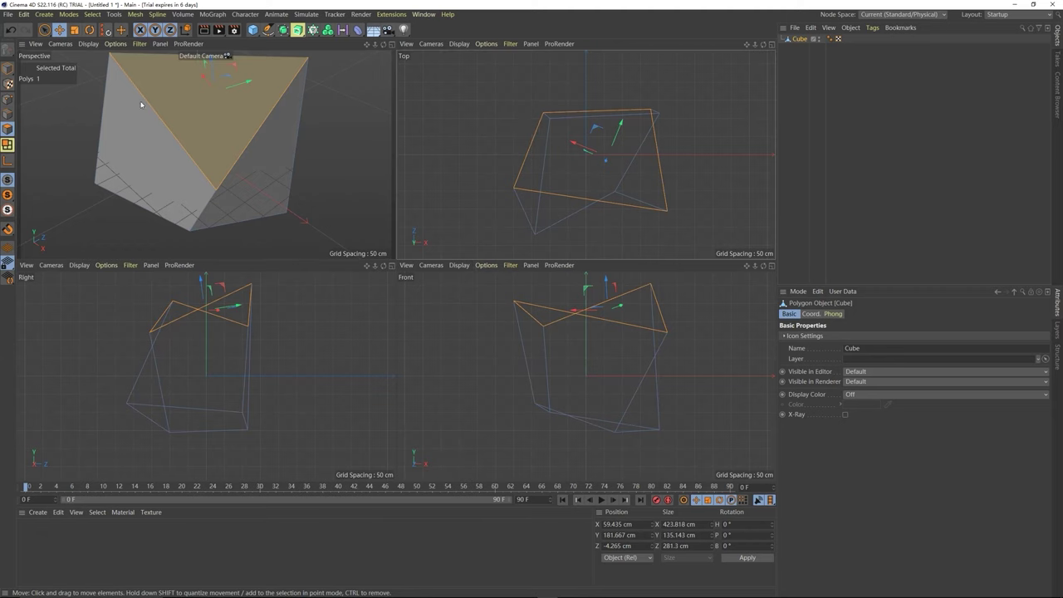
pyautogui.click(7, 98)
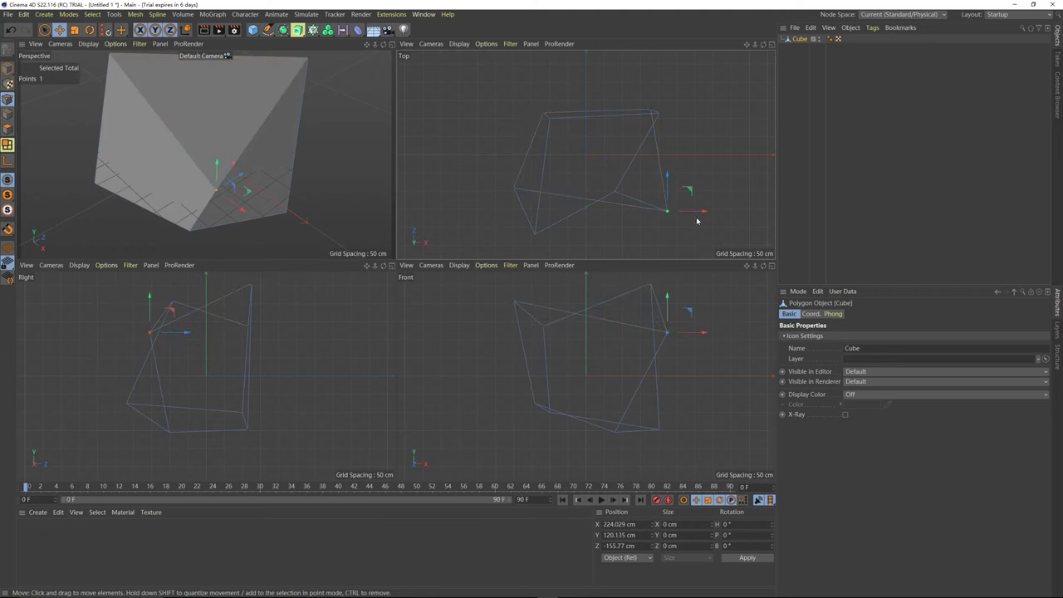
pyautogui.click(516, 190)
pyautogui.click(544, 113)
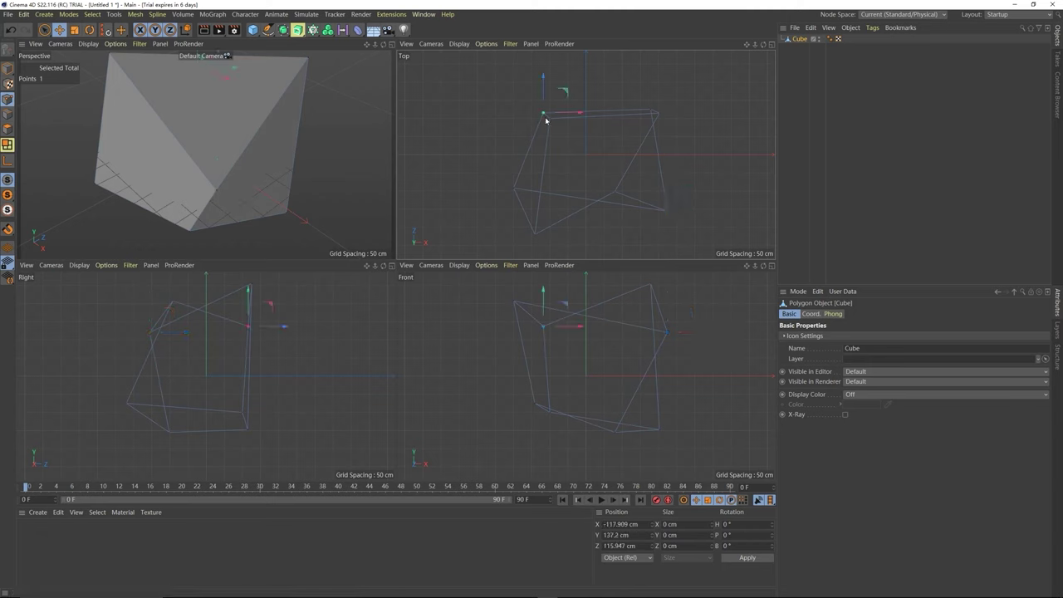
pyautogui.moveTo(578, 113); pyautogui.dragTo(515, 116)
pyautogui.moveTo(669, 212); pyautogui.dragTo(690, 225)
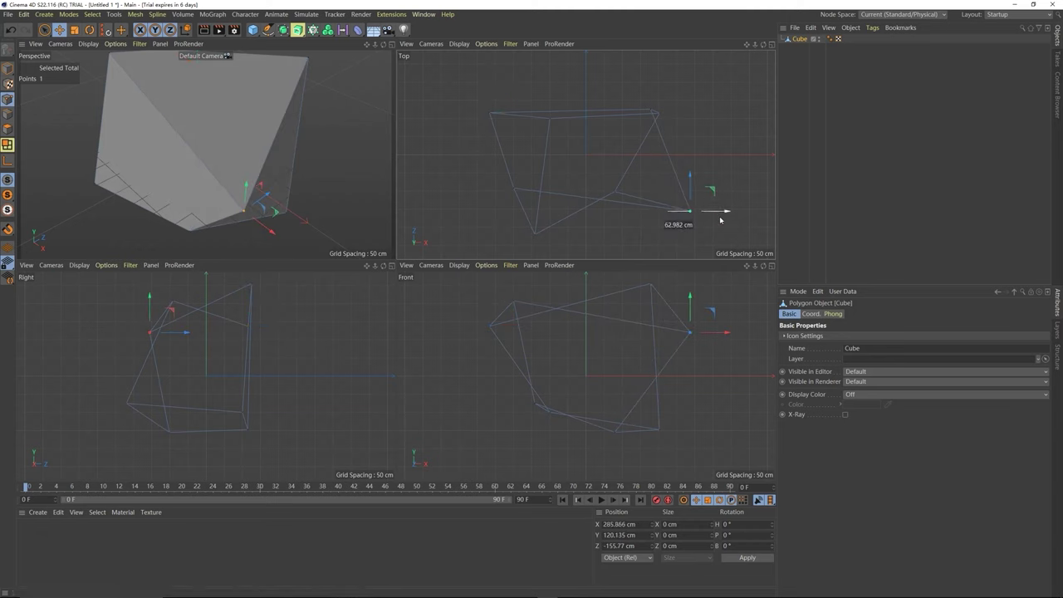
# - In Edges mode, nudge a bottom edge and a vertical edge in the side view, then return to Polygons mode
pyautogui.click(8, 114)
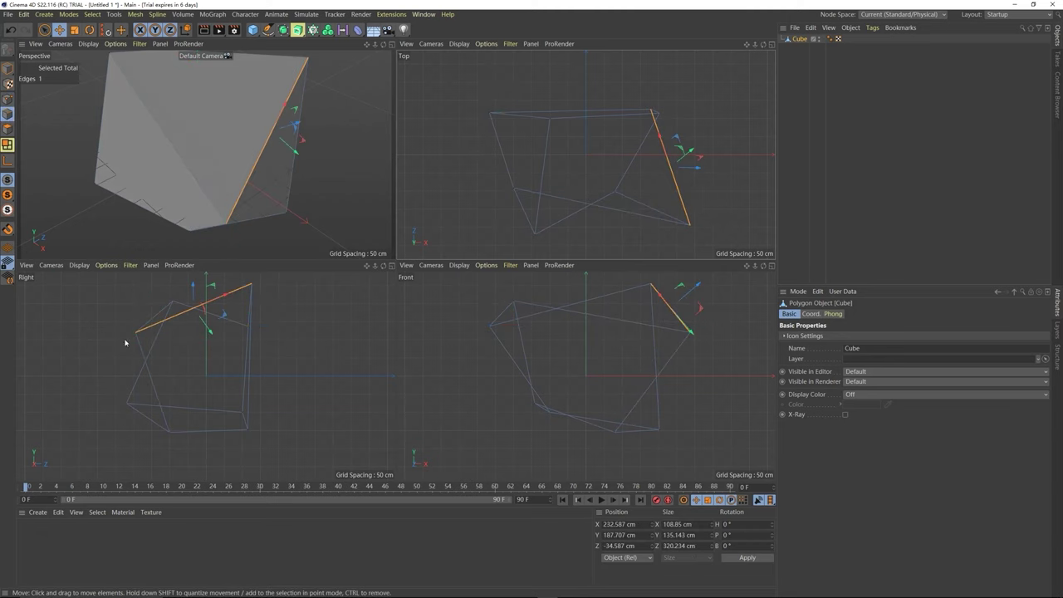
pyautogui.click(146, 365)
pyautogui.click(148, 367)
pyautogui.click(146, 376)
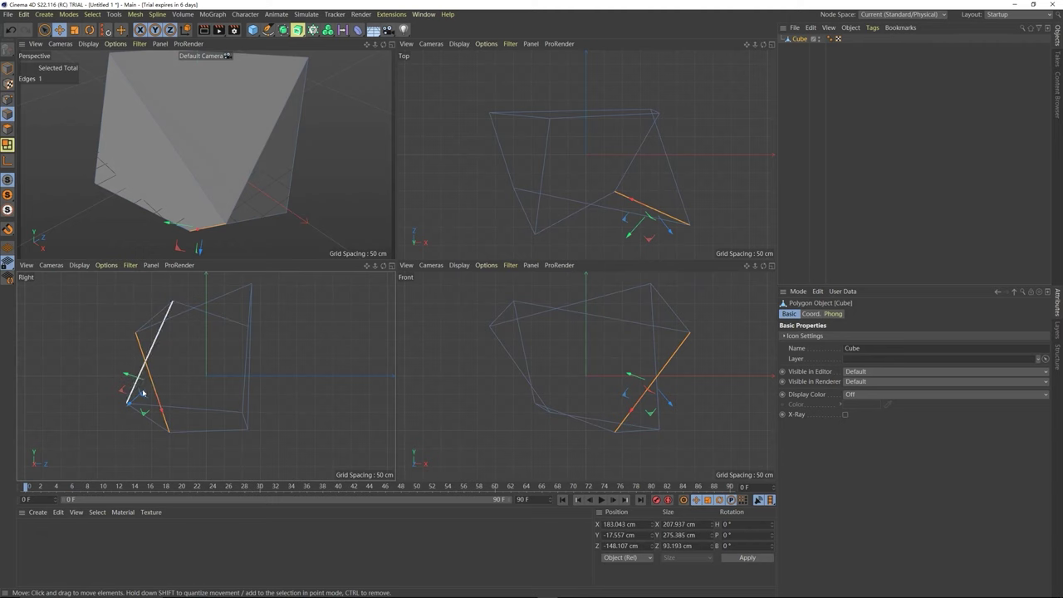
pyautogui.moveTo(135, 404); pyautogui.dragTo(104, 420)
pyautogui.click(247, 357)
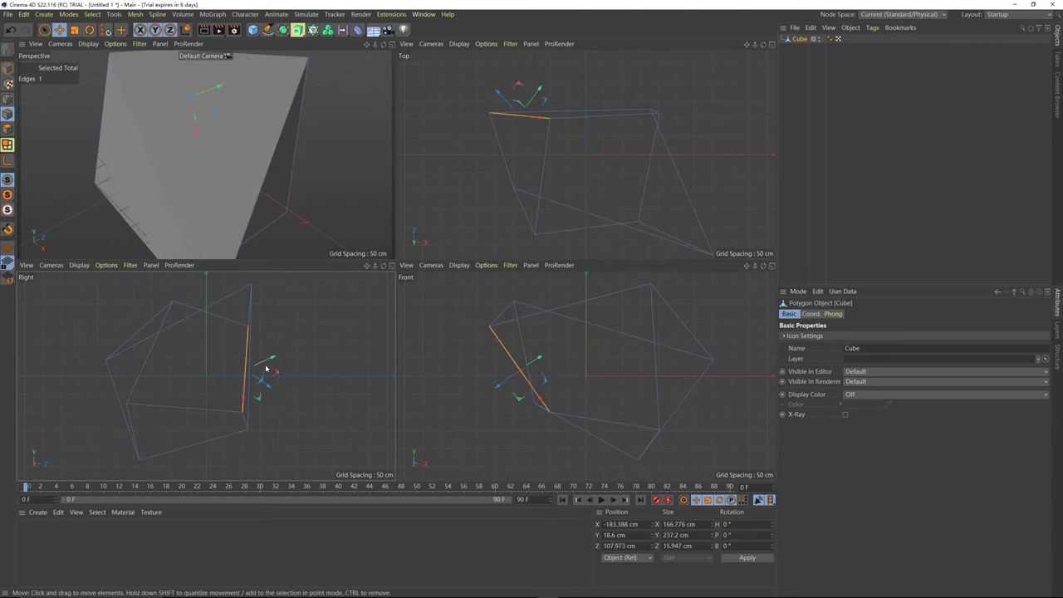
pyautogui.moveTo(266, 368)
pyautogui.mouseDown()
pyautogui.moveTo(302, 351)
pyautogui.moveTo(270, 371)
pyautogui.mouseUp()
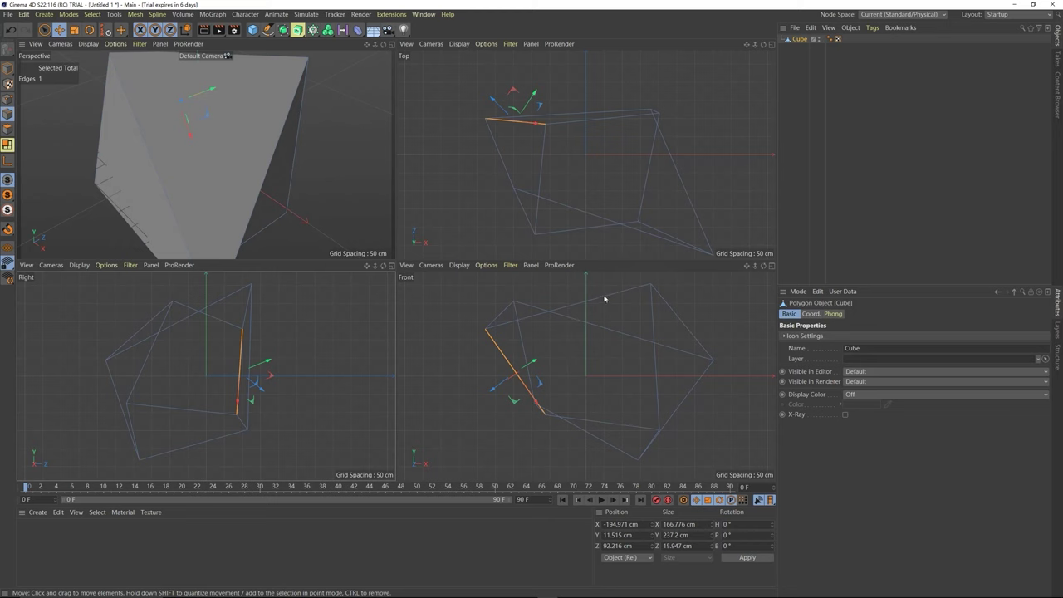
pyautogui.click(7, 128)
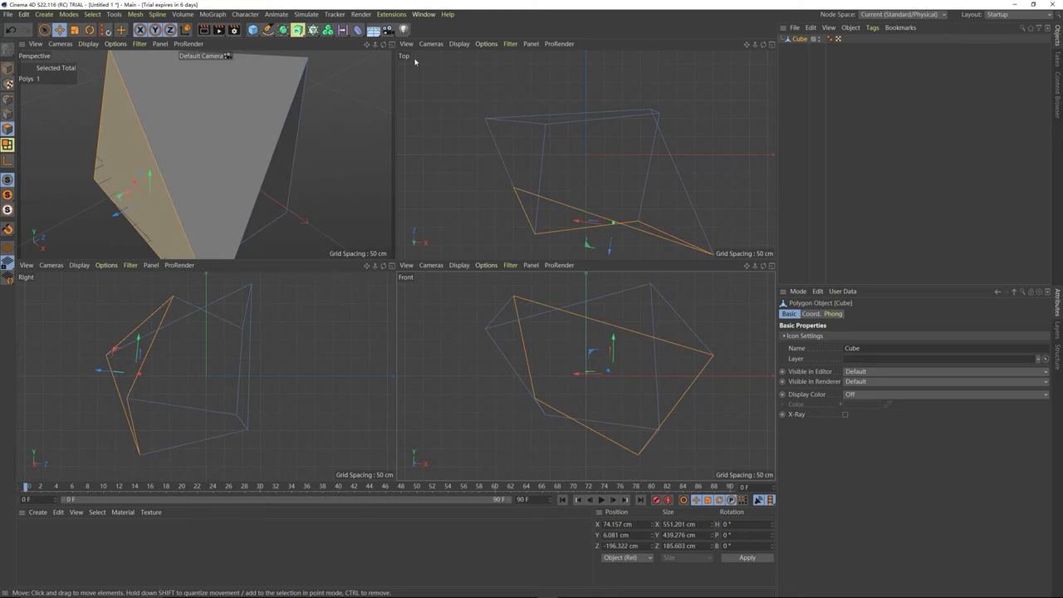
# - Toggle the Top and Front views between full size and the four-view layout
pyautogui.middleClick(585, 148)
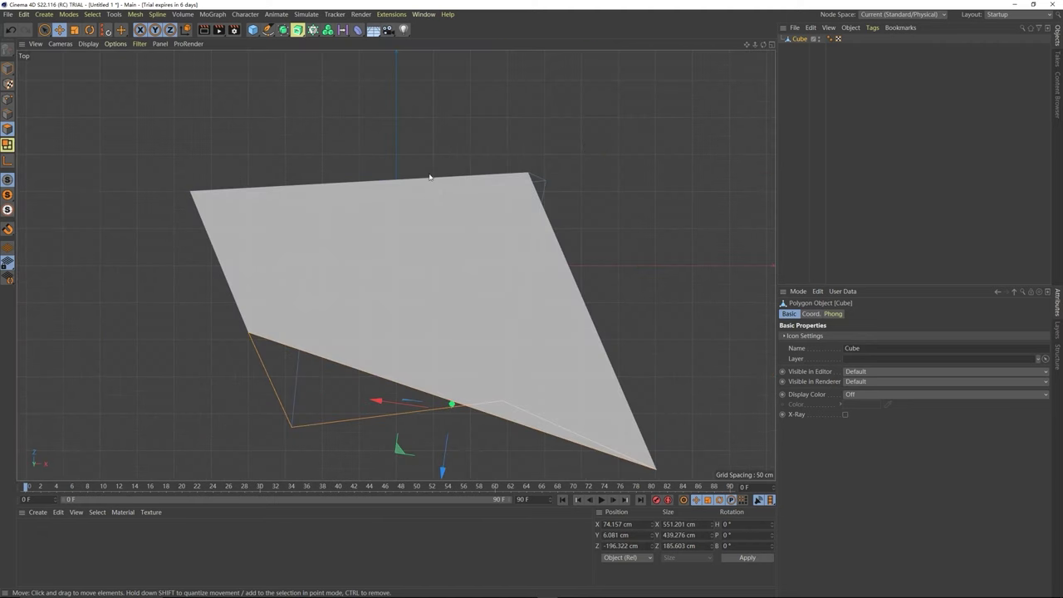
pyautogui.middleClick(441, 139)
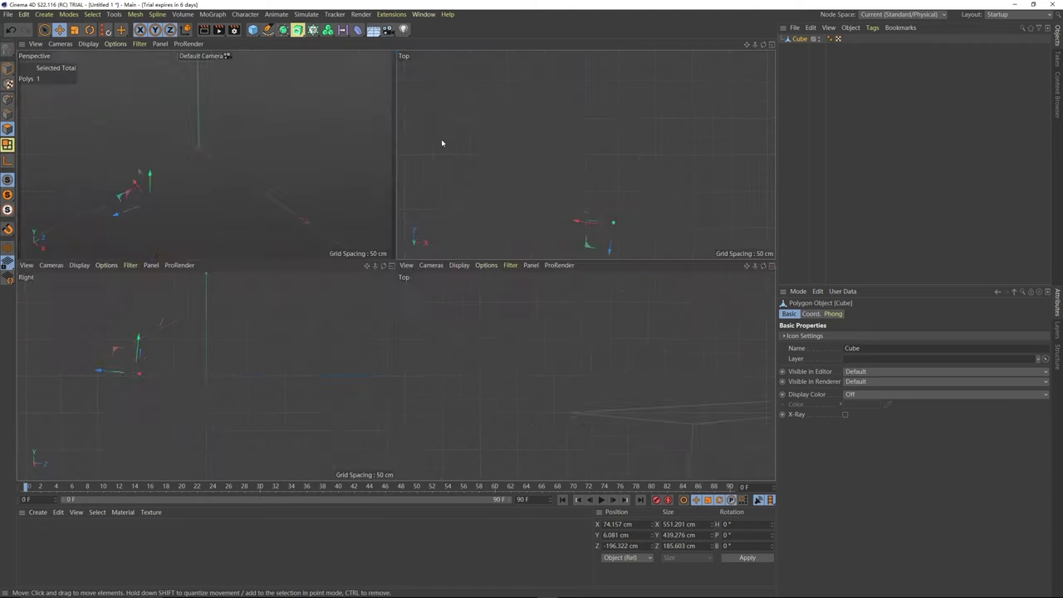
pyautogui.middleClick(465, 189)
pyautogui.middleClick(439, 170)
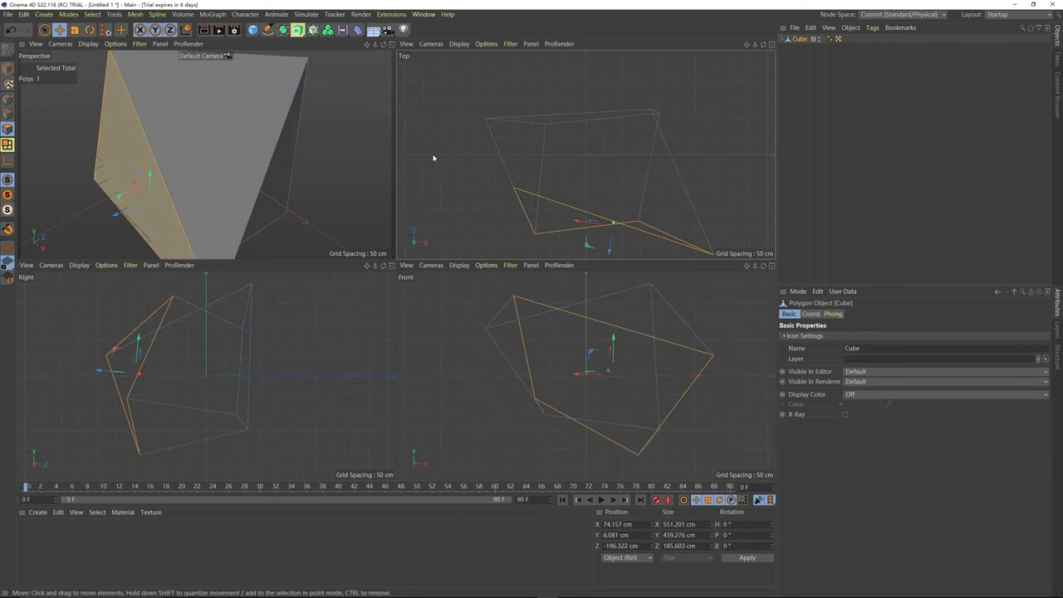
pyautogui.middleClick(445, 314)
pyautogui.middleClick(435, 114)
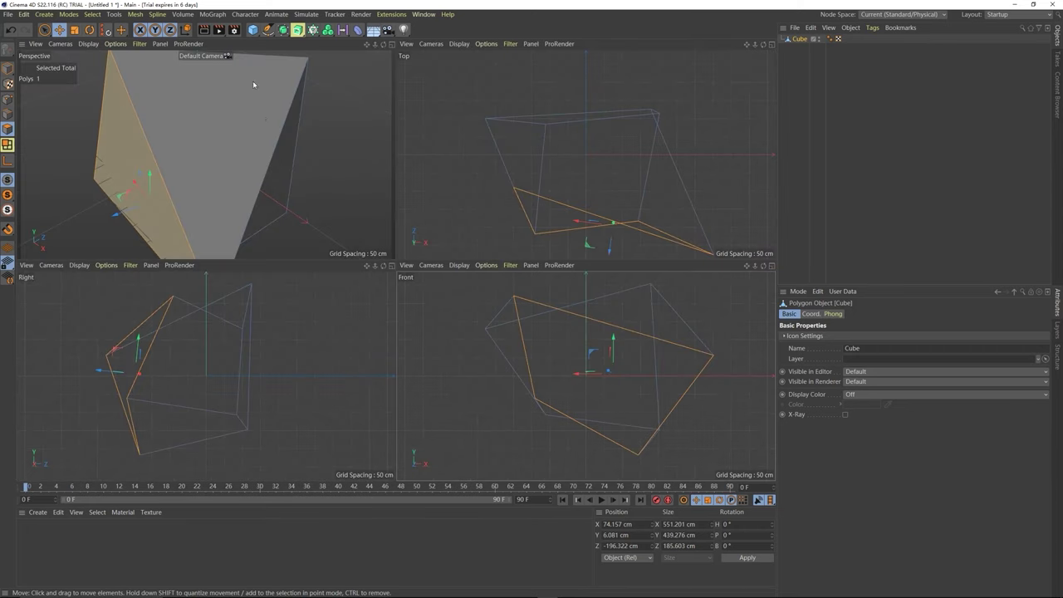
# - Maximize the Perspective view, then orbit and zoom around the cube
pyautogui.middleClick(215, 137)
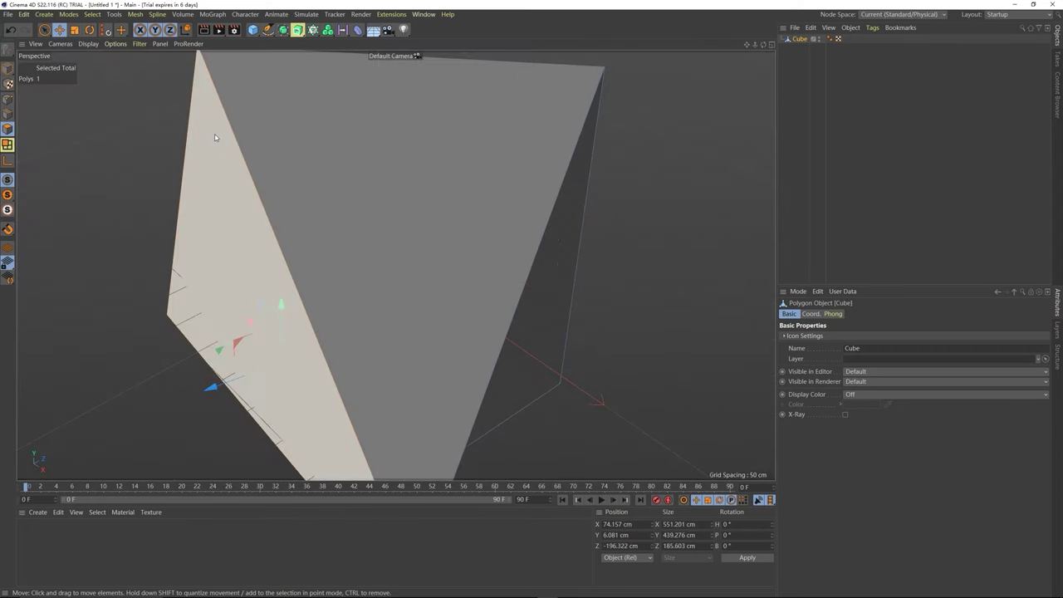
pyautogui.keyDown('alt'); pyautogui.moveTo(389, 261); pyautogui.dragTo(366, 261); pyautogui.keyUp('alt')
pyautogui.keyDown('alt'); pyautogui.moveTo(414, 324); pyautogui.dragTo(333, 236); pyautogui.keyUp('alt')
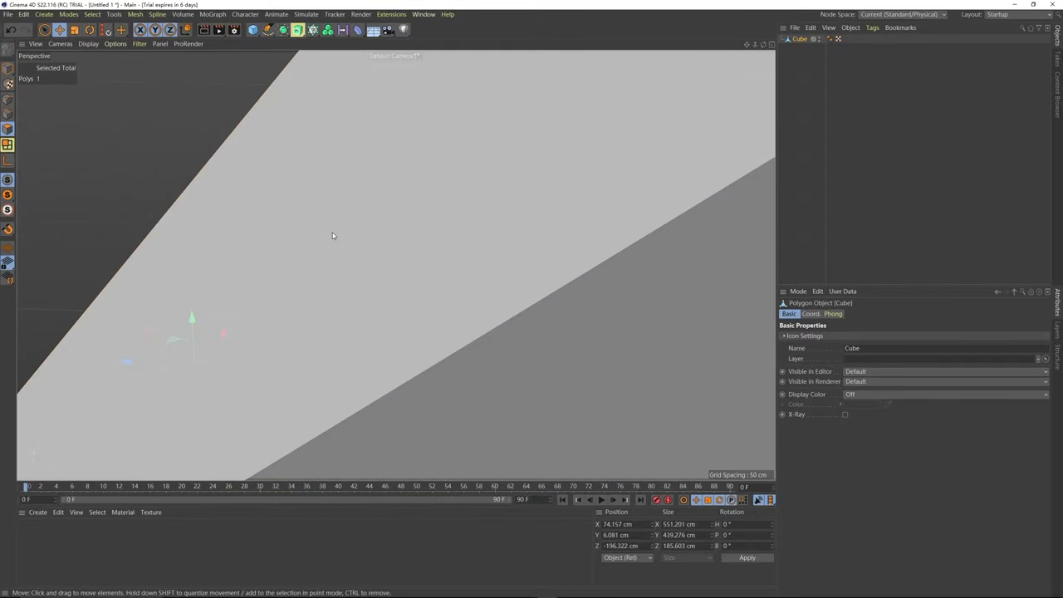
pyautogui.scroll(-5, 380, 232)
pyautogui.scroll(-4, 379, 232)
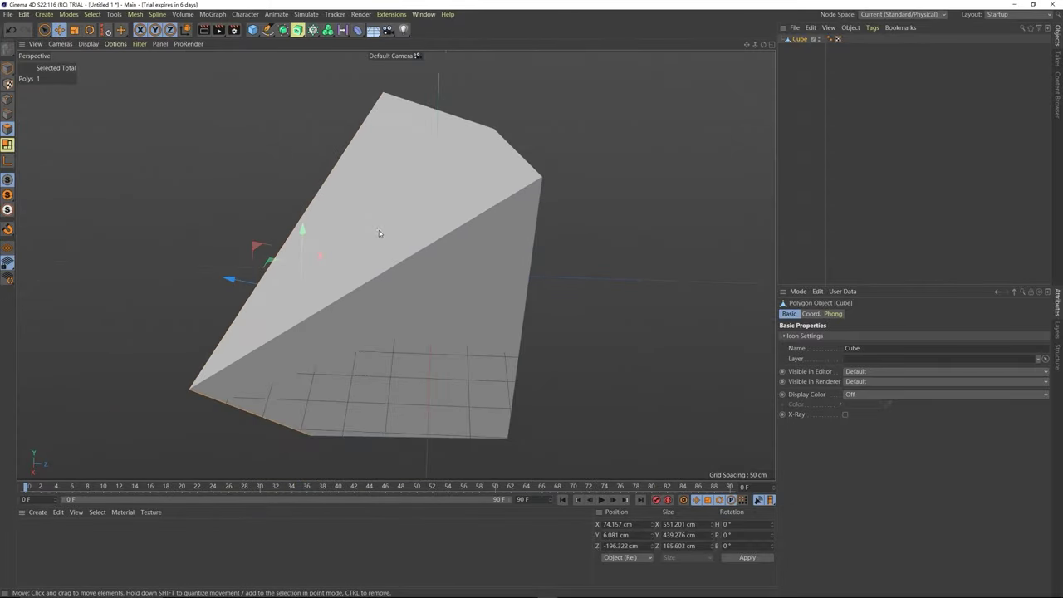
pyautogui.scroll(2, 380, 236)
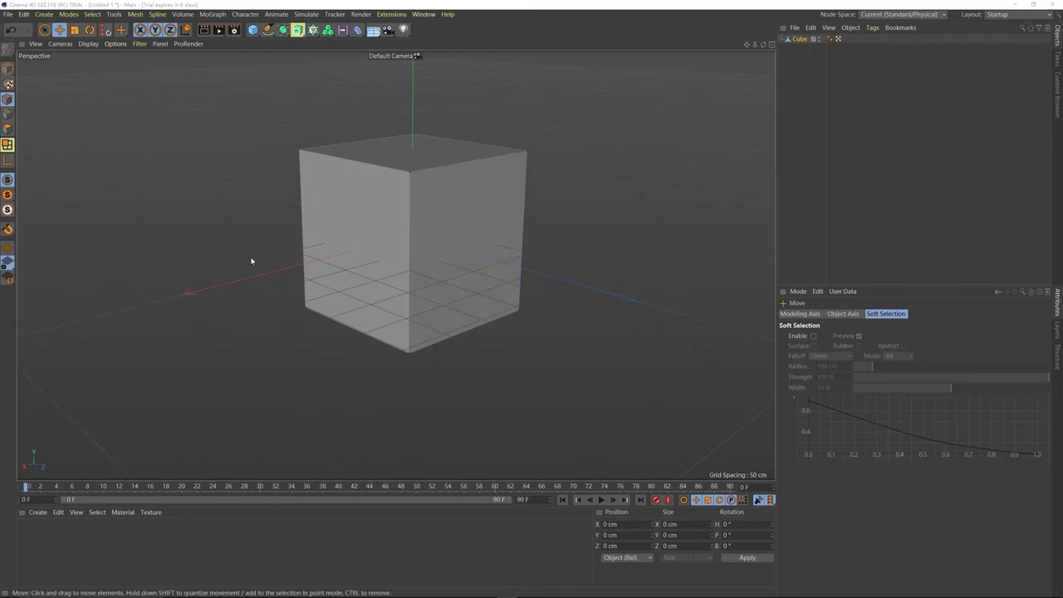
pyautogui.click(409, 179)
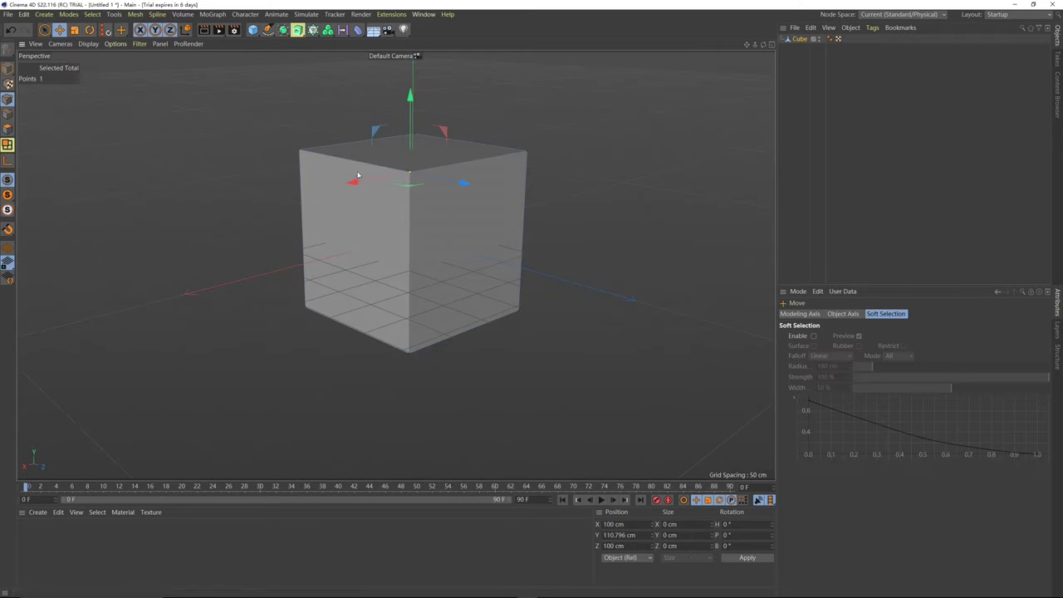
pyautogui.click(301, 153)
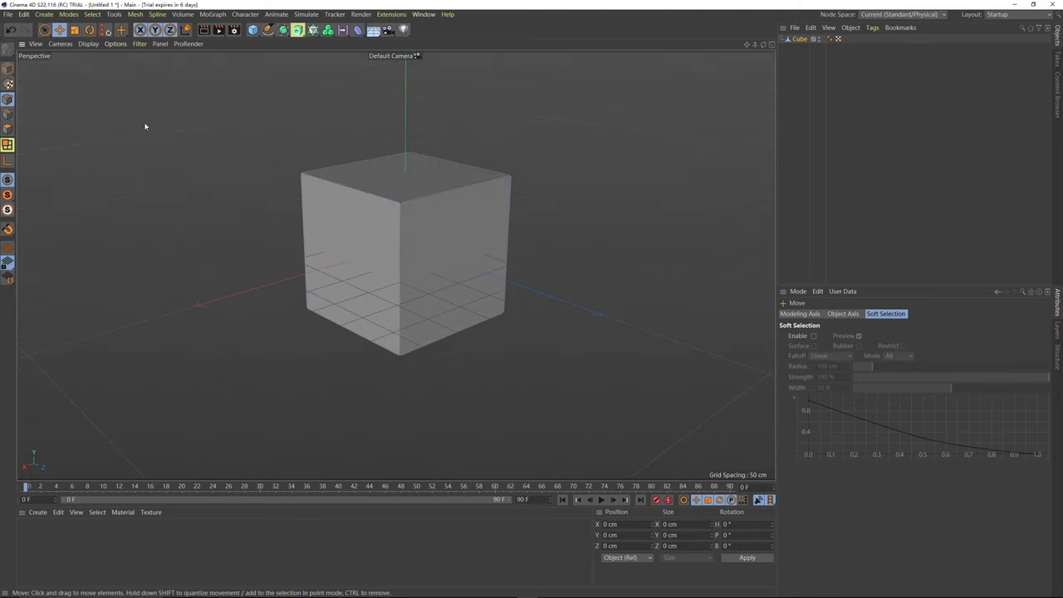
pyautogui.click(400, 204)
pyautogui.click(304, 176)
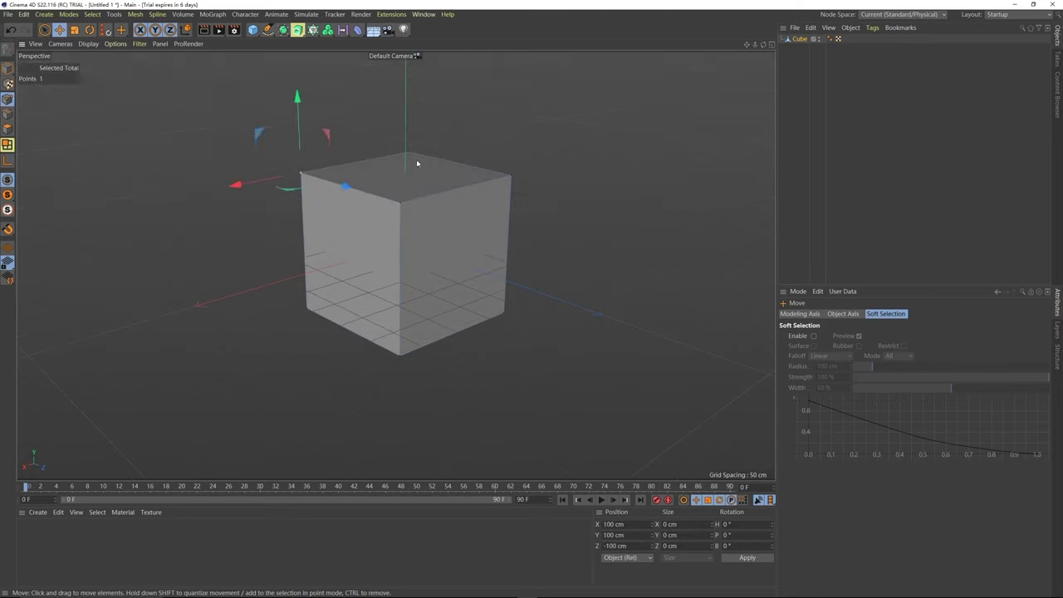
pyautogui.click(407, 156)
pyautogui.click(496, 182)
pyautogui.click(406, 155)
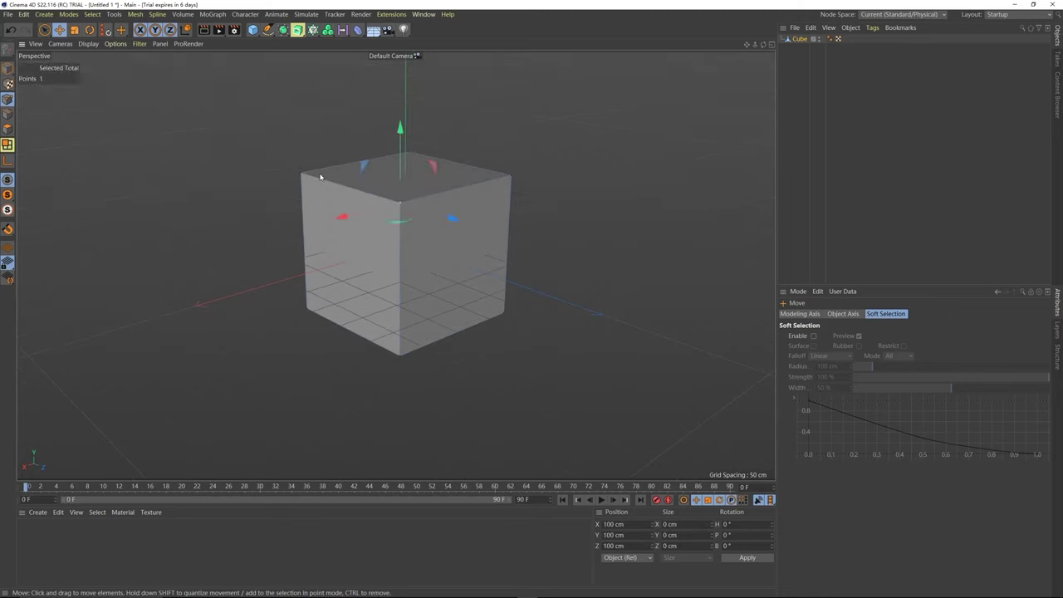
pyautogui.click(303, 175)
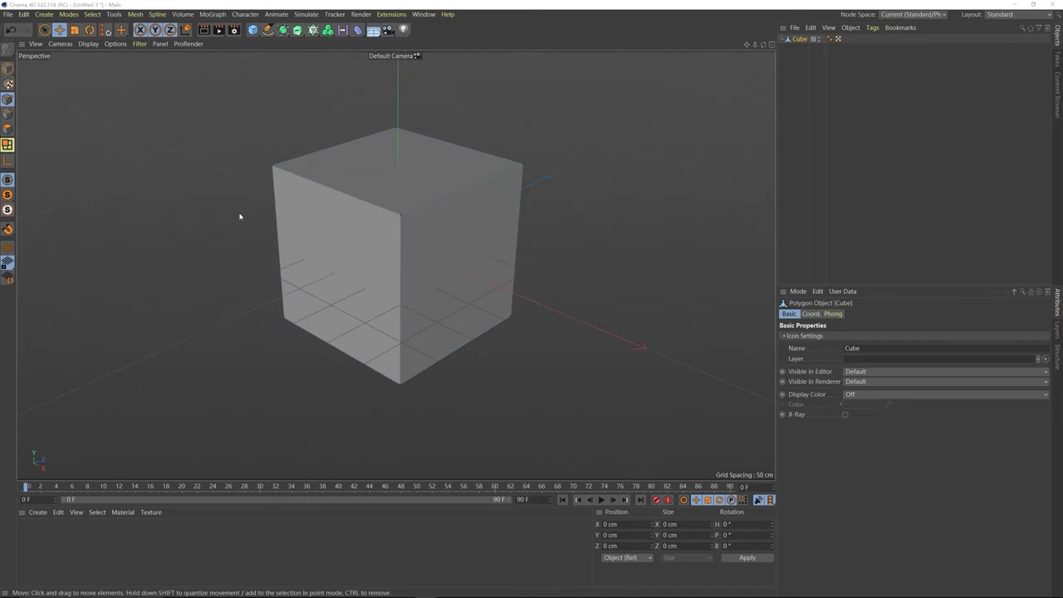
# - Shift-select several of the cube's corner points, trial-move them slightly, and undo the move
pyautogui.click(273, 169)
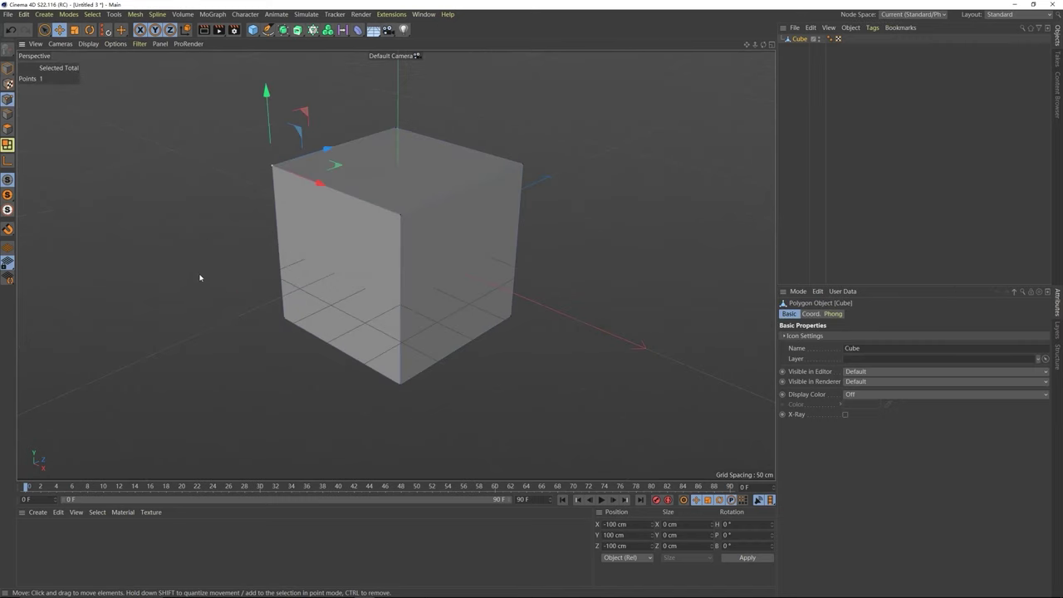
pyautogui.keyDown('shift'); pyautogui.click(401, 217); pyautogui.keyUp('shift')
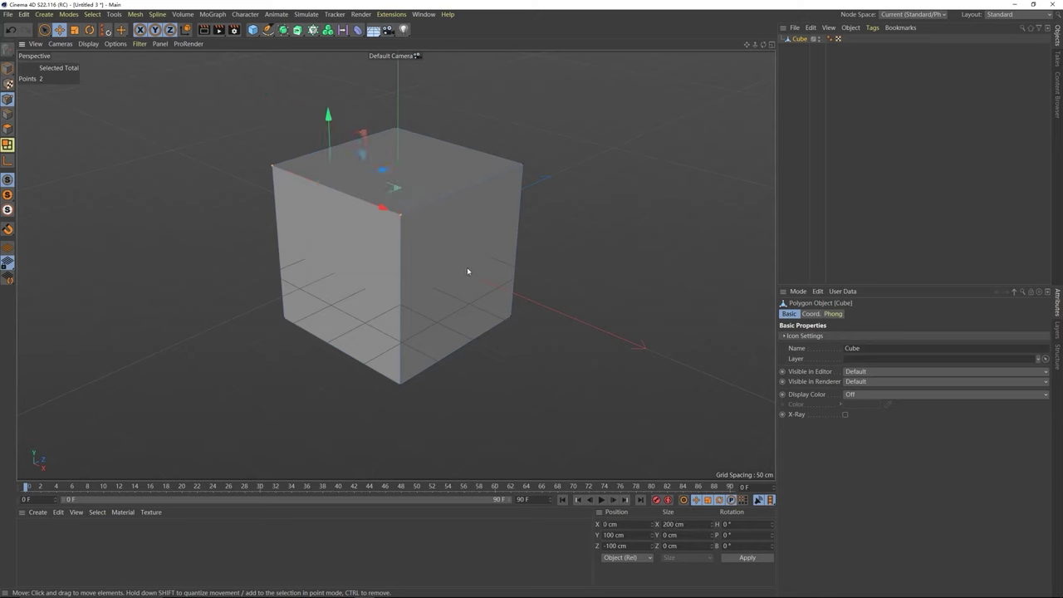
pyautogui.keyDown('shift'); pyautogui.click(524, 168); pyautogui.keyUp('shift')
pyautogui.keyDown('shift'); pyautogui.click(396, 130); pyautogui.keyUp('shift')
pyautogui.keyDown('shift'); pyautogui.click(394, 383); pyautogui.keyUp('shift')
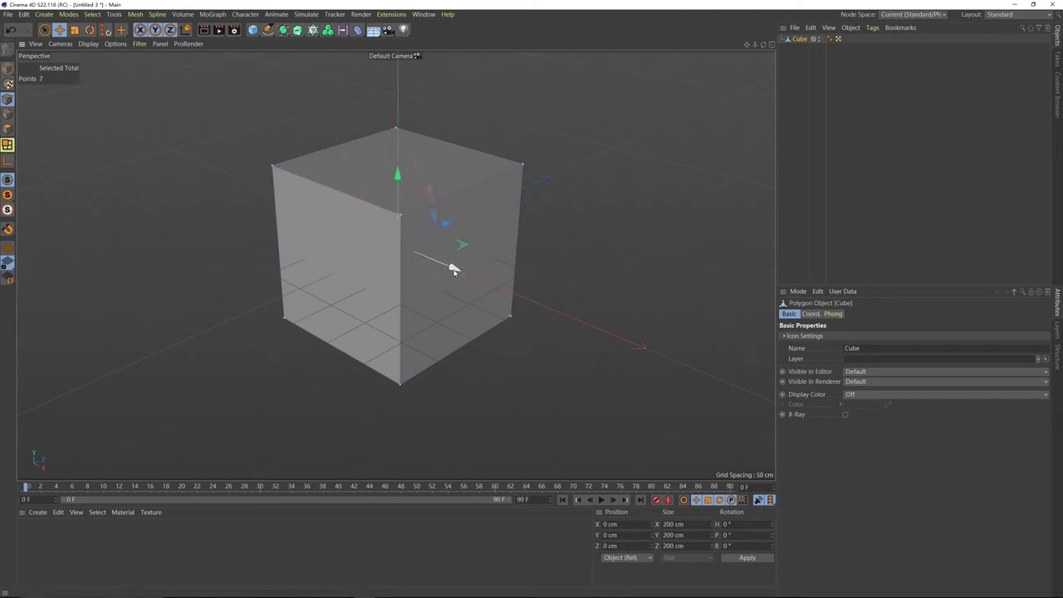
pyautogui.moveTo(453, 265); pyautogui.dragTo(442, 290)
pyautogui.hotkey('ctrl', 'z')
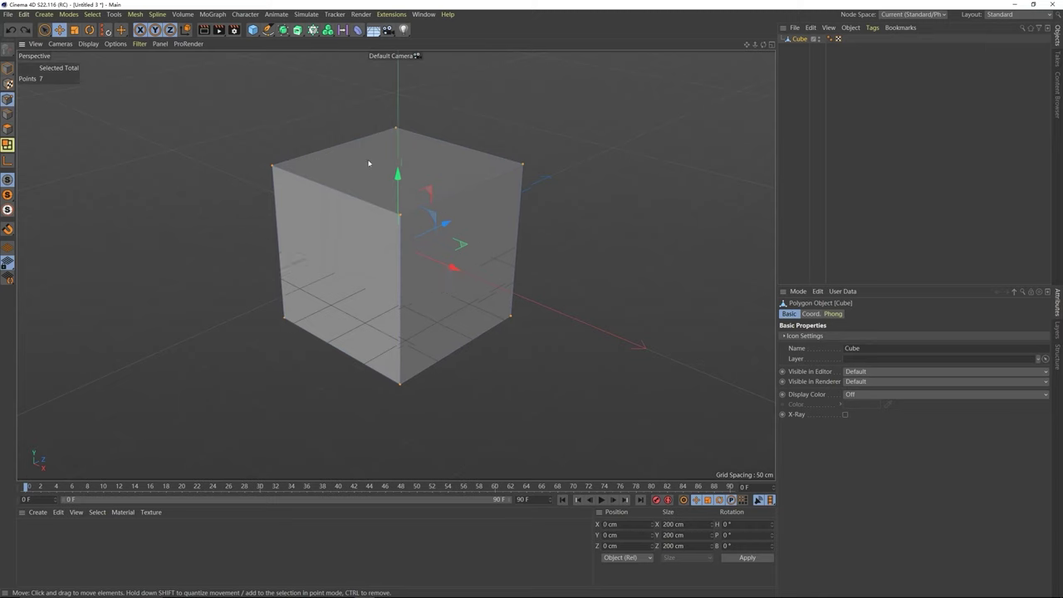
# - In Edge mode, Shift-select seven of the cube's edges, then switch to Polygon mode
pyautogui.click(9, 116)
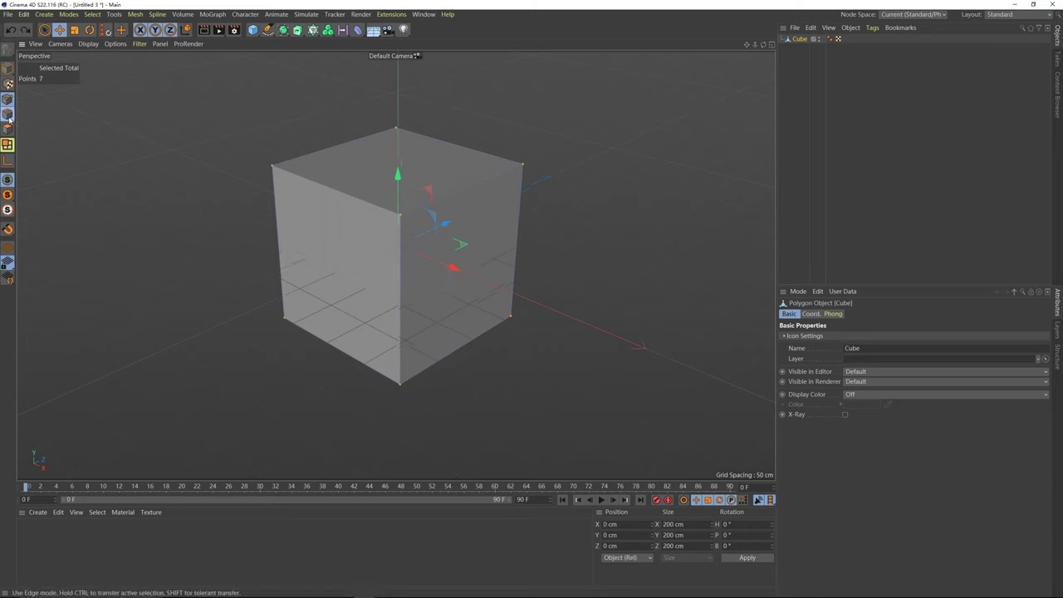
pyautogui.click(314, 182)
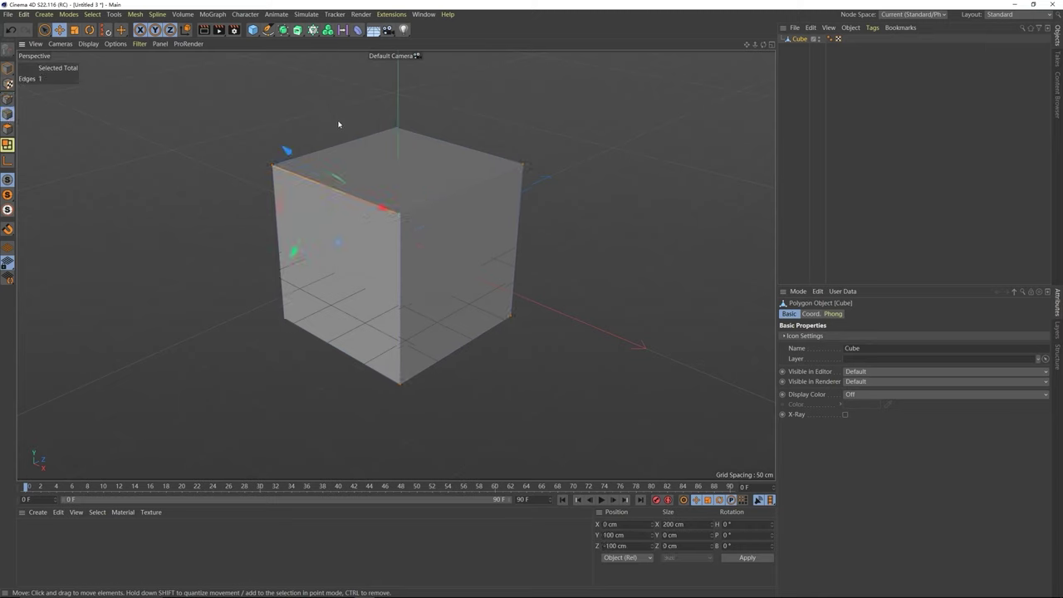
pyautogui.keyDown('shift'); pyautogui.click(345, 146); pyautogui.keyUp('shift')
pyautogui.keyDown('shift'); pyautogui.click(453, 144); pyautogui.keyUp('shift')
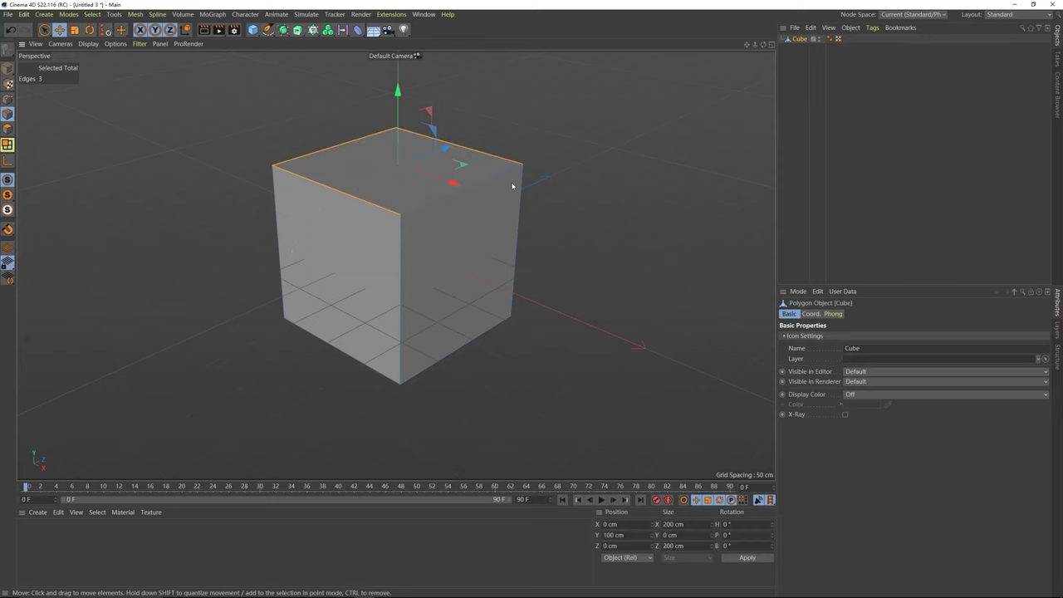
pyautogui.keyDown('shift'); pyautogui.click(520, 208); pyautogui.keyUp('shift')
pyautogui.keyDown('shift'); pyautogui.click(399, 272); pyautogui.keyUp('shift')
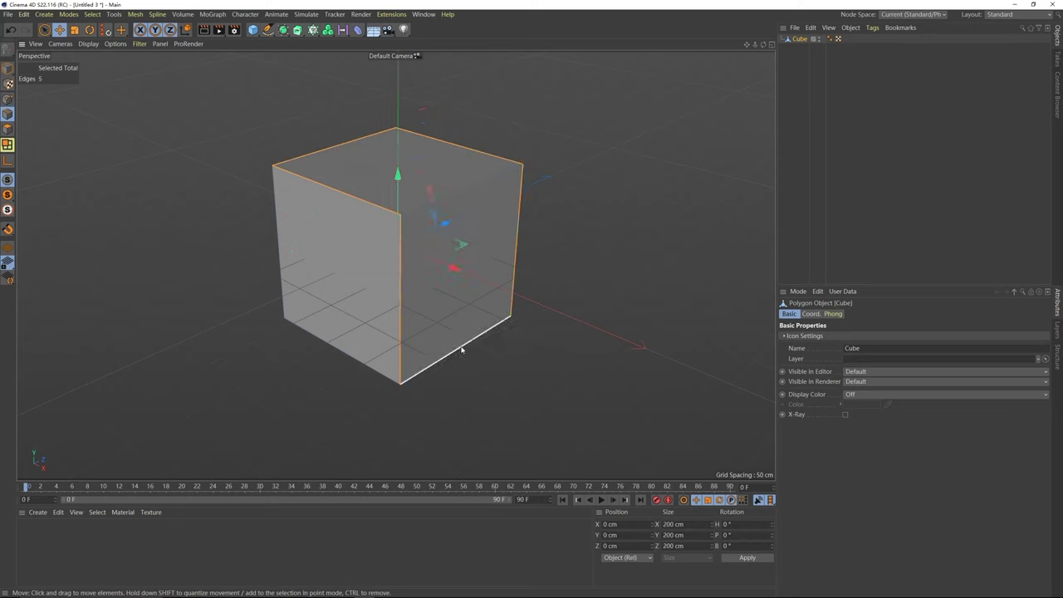
pyautogui.keyDown('shift'); pyautogui.click(458, 350); pyautogui.keyUp('shift')
pyautogui.keyDown('shift'); pyautogui.click(465, 187); pyautogui.keyUp('shift')
pyautogui.click(8, 128)
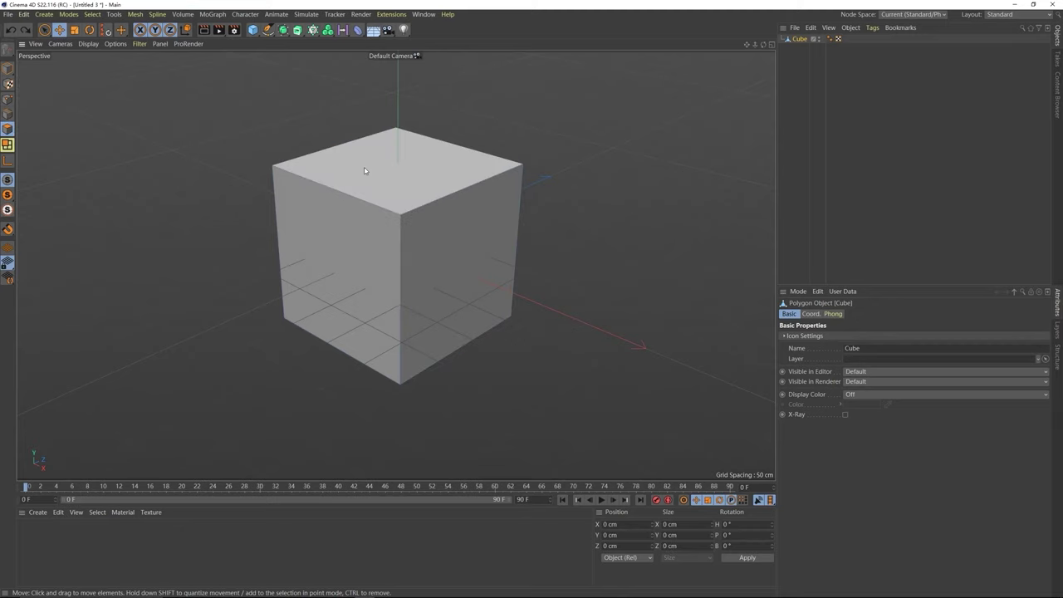
pyautogui.click(392, 164)
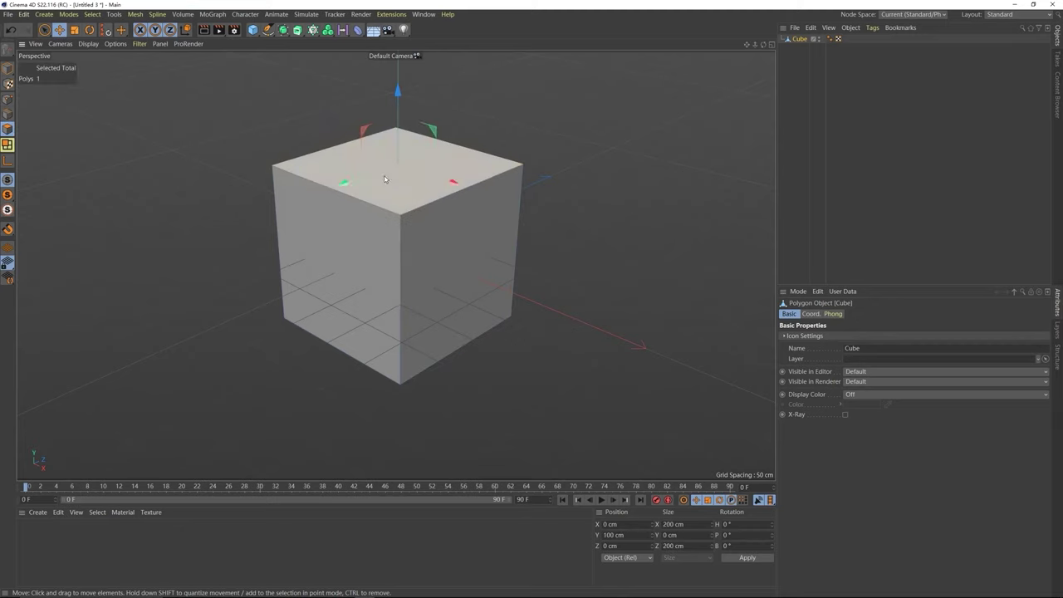
pyautogui.keyDown('shift'); pyautogui.click(340, 266); pyautogui.keyUp('shift')
pyautogui.keyDown('shift'); pyautogui.click(427, 227); pyautogui.keyUp('shift')
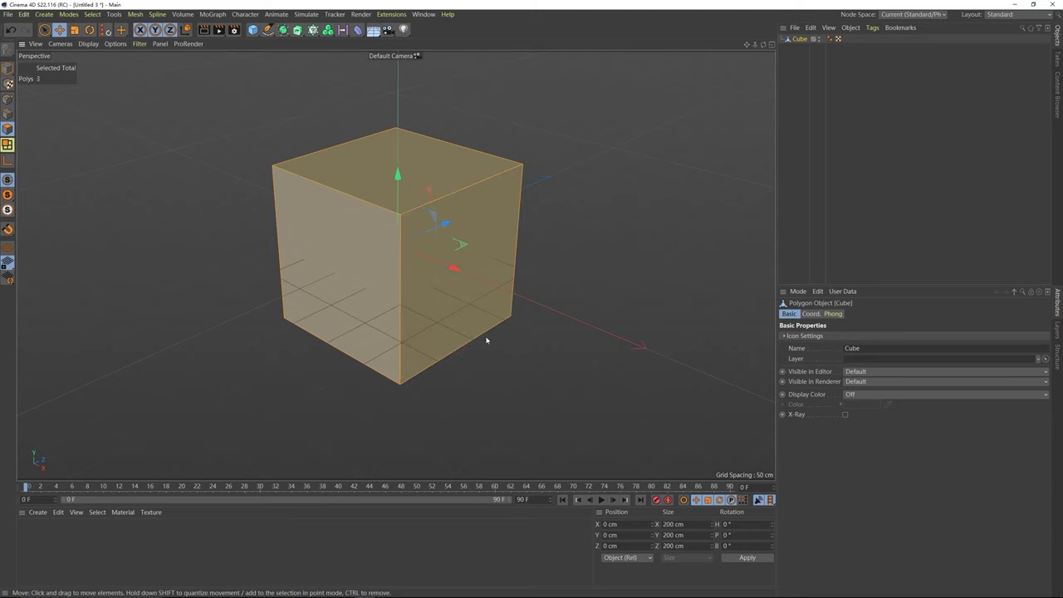
pyautogui.keyDown('alt'); pyautogui.moveTo(487, 340); pyautogui.dragTo(458, 208); pyautogui.keyUp('alt')
pyautogui.keyDown('shift'); pyautogui.click(451, 302); pyautogui.keyUp('shift')
pyautogui.keyDown('alt'); pyautogui.moveTo(451, 301); pyautogui.dragTo(442, 347); pyautogui.keyUp('alt')
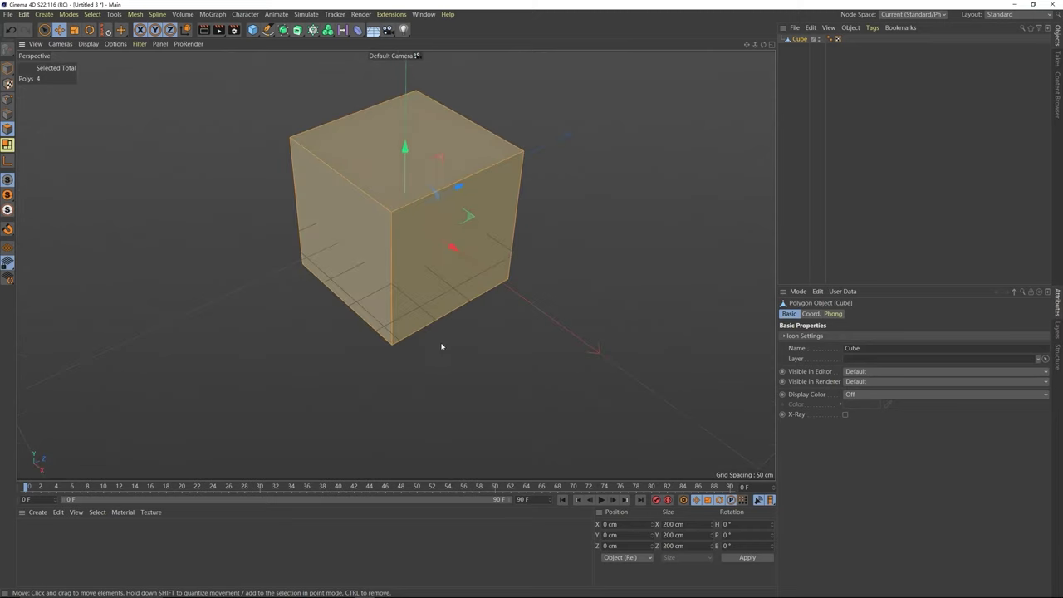
pyautogui.keyDown('alt'); pyautogui.moveTo(416, 268); pyautogui.dragTo(265, 304); pyautogui.keyUp('alt')
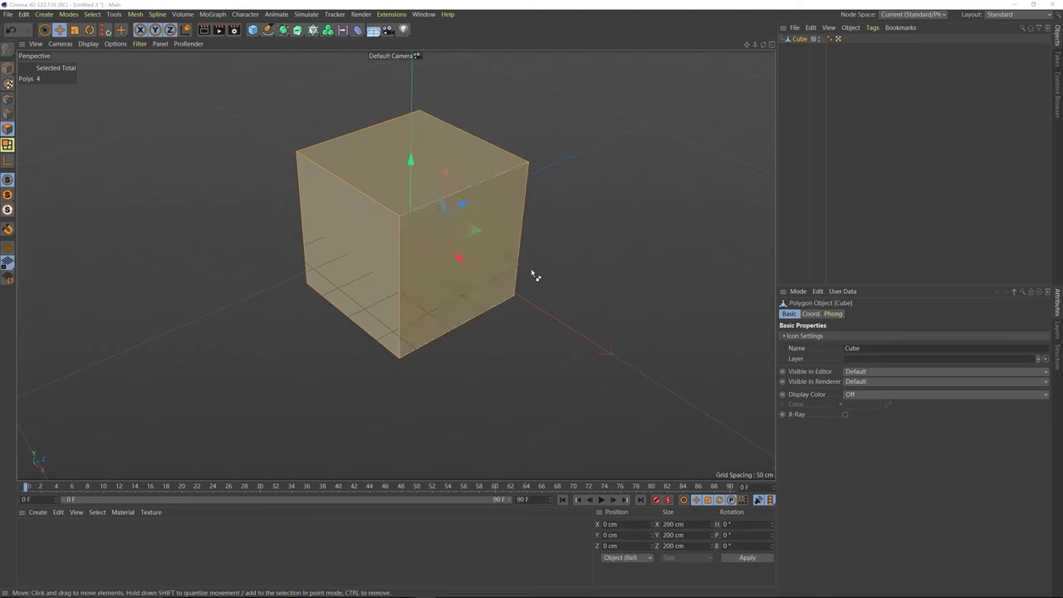
pyautogui.keyDown('ctrl'); pyautogui.click(494, 274); pyautogui.keyUp('ctrl')
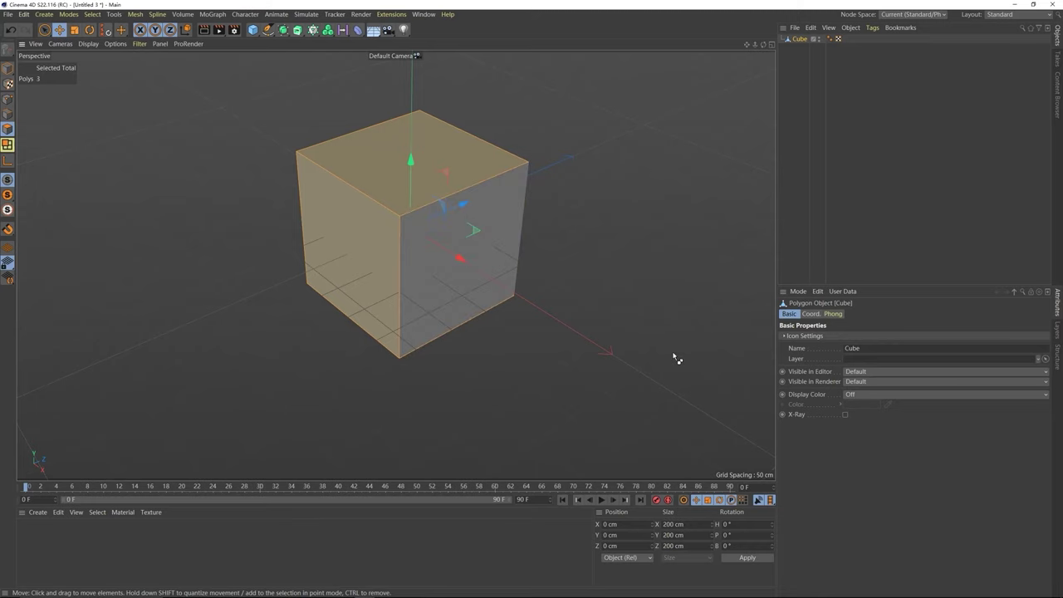
pyautogui.keyDown('alt'); pyautogui.moveTo(677, 359); pyautogui.dragTo(596, 387); pyautogui.keyUp('alt')
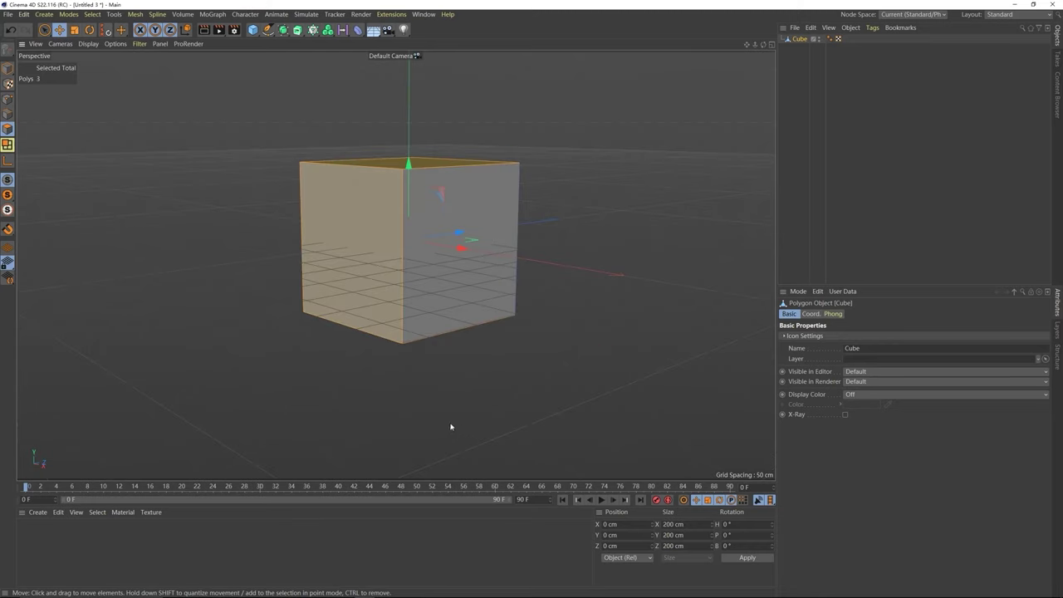
pyautogui.keyDown('ctrl'); pyautogui.click(354, 274); pyautogui.keyUp('ctrl')
pyautogui.keyDown('alt'); pyautogui.moveTo(541, 340); pyautogui.dragTo(489, 340); pyautogui.keyUp('alt')
pyautogui.keyDown('ctrl'); pyautogui.click(437, 200); pyautogui.keyUp('ctrl')
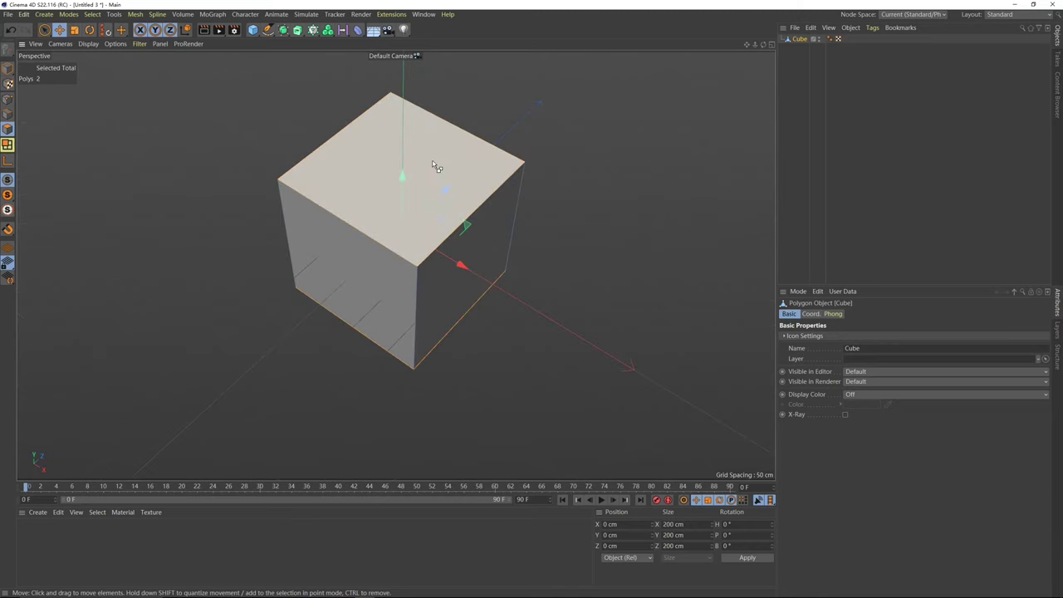
pyautogui.keyDown('alt'); pyautogui.moveTo(610, 364); pyautogui.dragTo(443, 279); pyautogui.keyUp('alt')
pyautogui.click(628, 276)
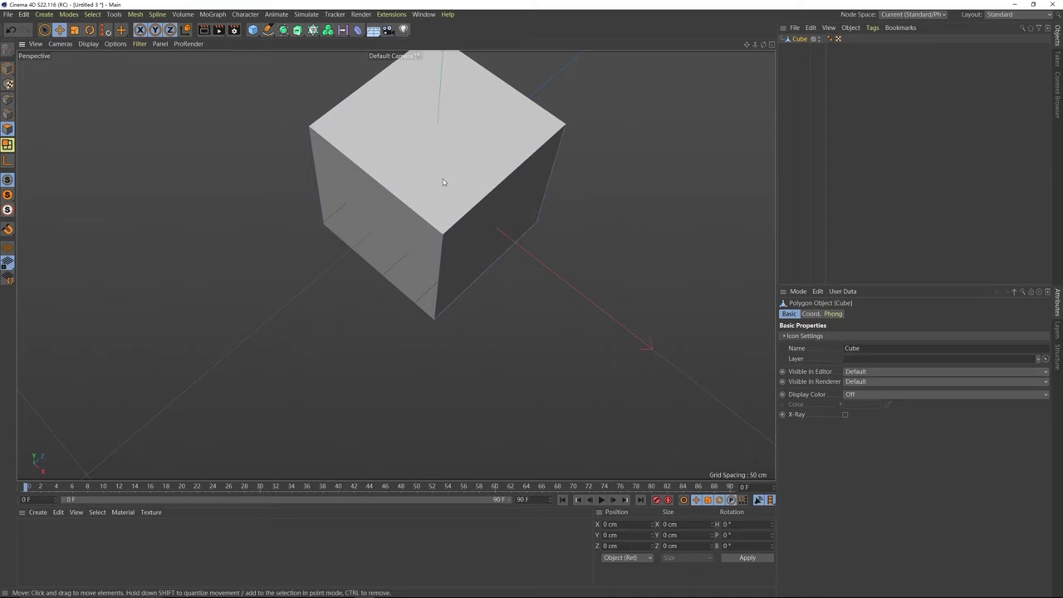
pyautogui.keyDown('alt'); pyautogui.moveTo(403, 203); pyautogui.dragTo(420, 169); pyautogui.keyUp('alt')
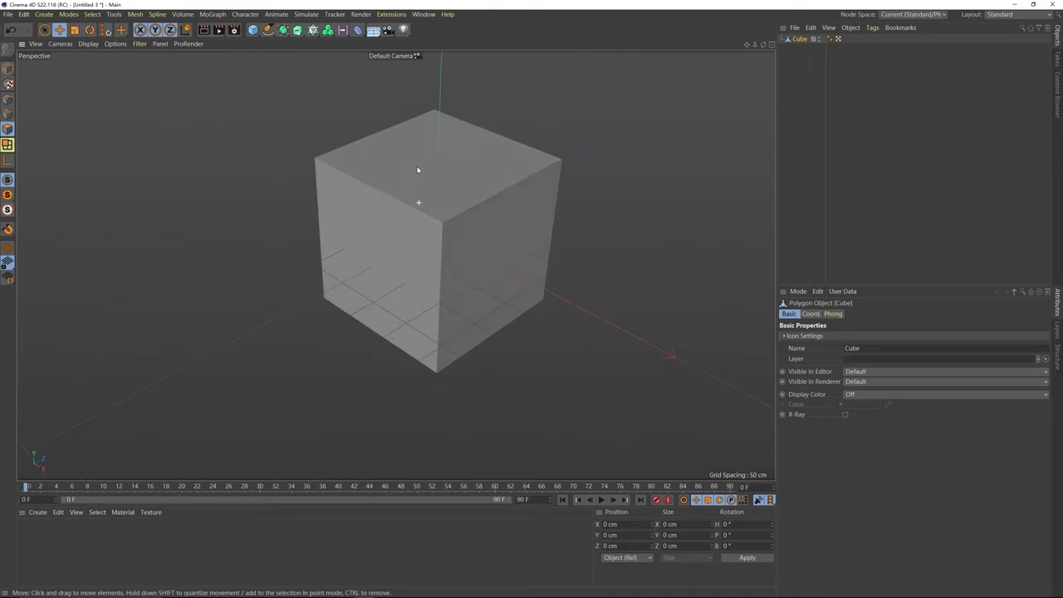
# - Select the cube's four top corner points, raise them to about 110.8 cm, and deselect
pyautogui.hotkey('ctrl', 'a')
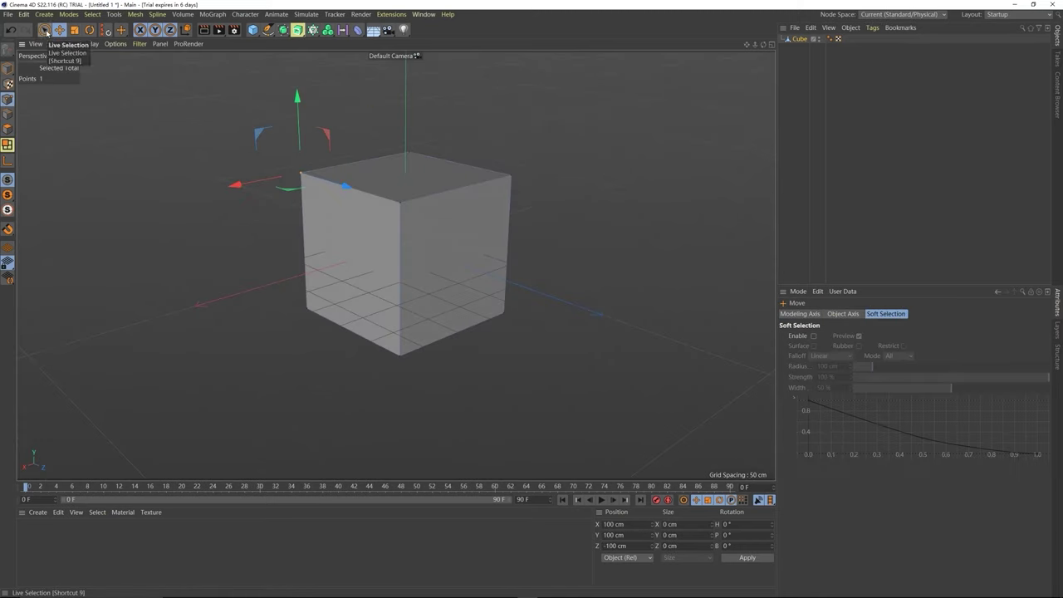
pyautogui.click(46, 31)
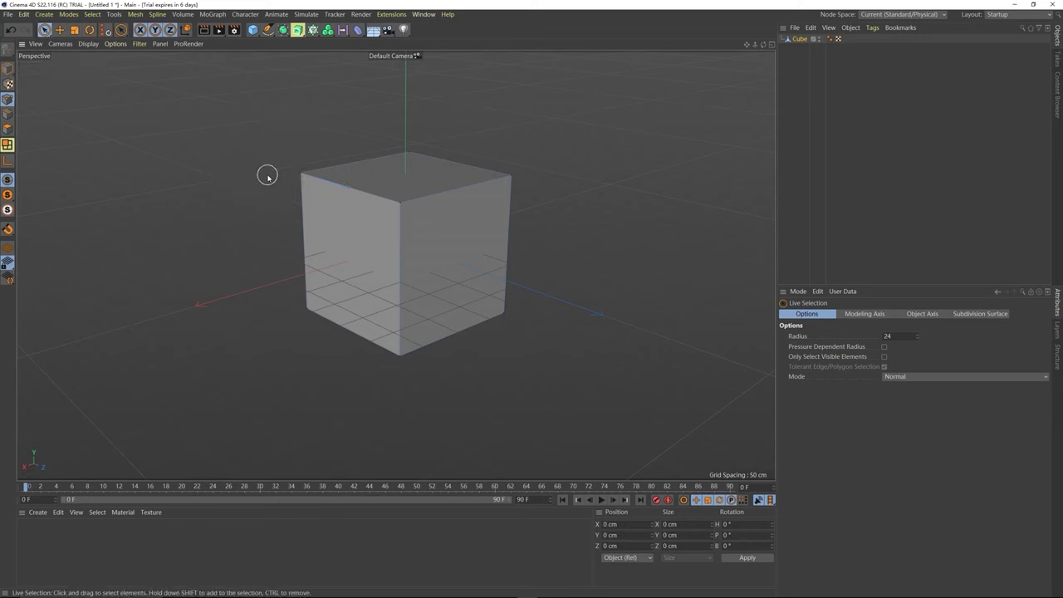
pyautogui.click(297, 171)
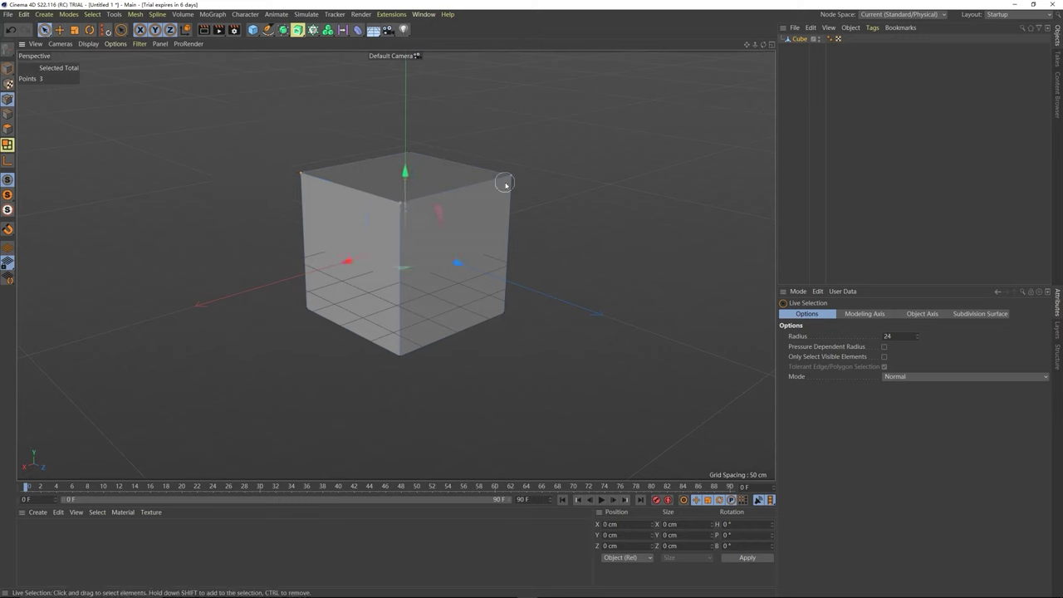
pyautogui.keyDown('shift'); pyautogui.moveTo(501, 181); pyautogui.dragTo(407, 154); pyautogui.keyUp('shift')
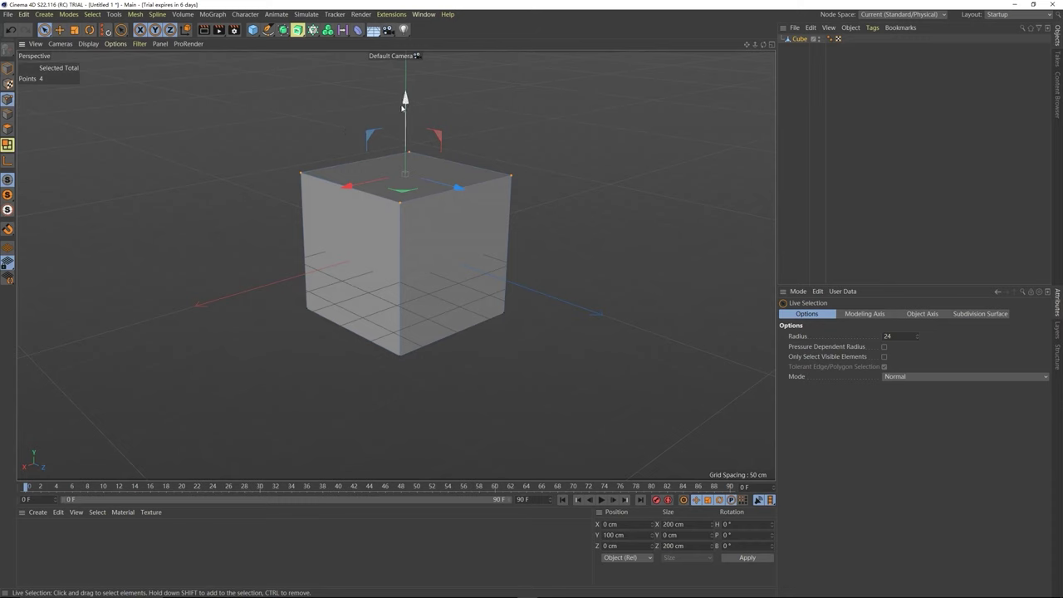
pyautogui.moveTo(404, 100); pyautogui.dragTo(405, 91)
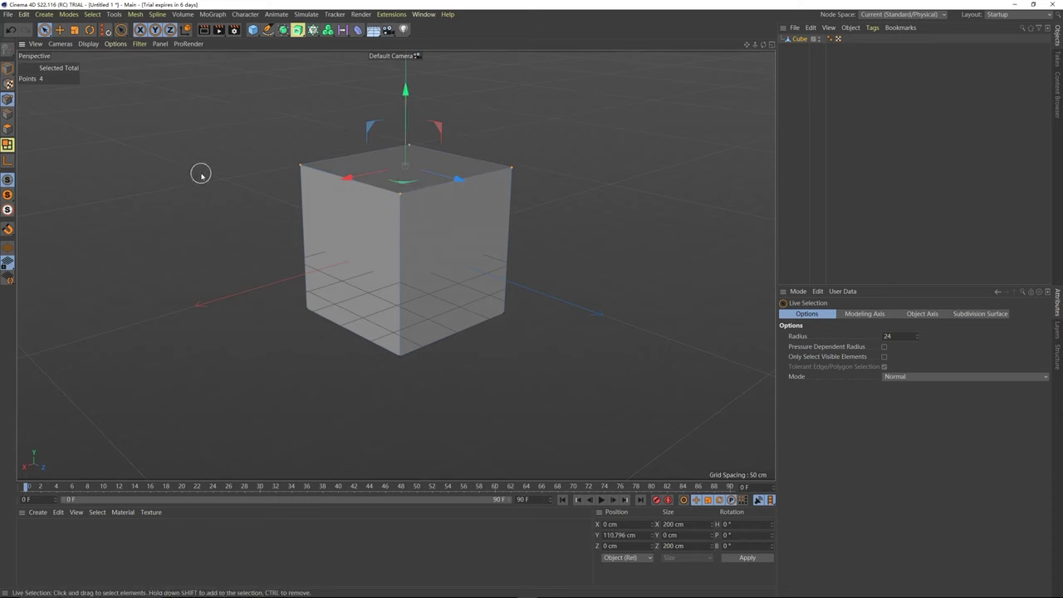
pyautogui.click(197, 177)
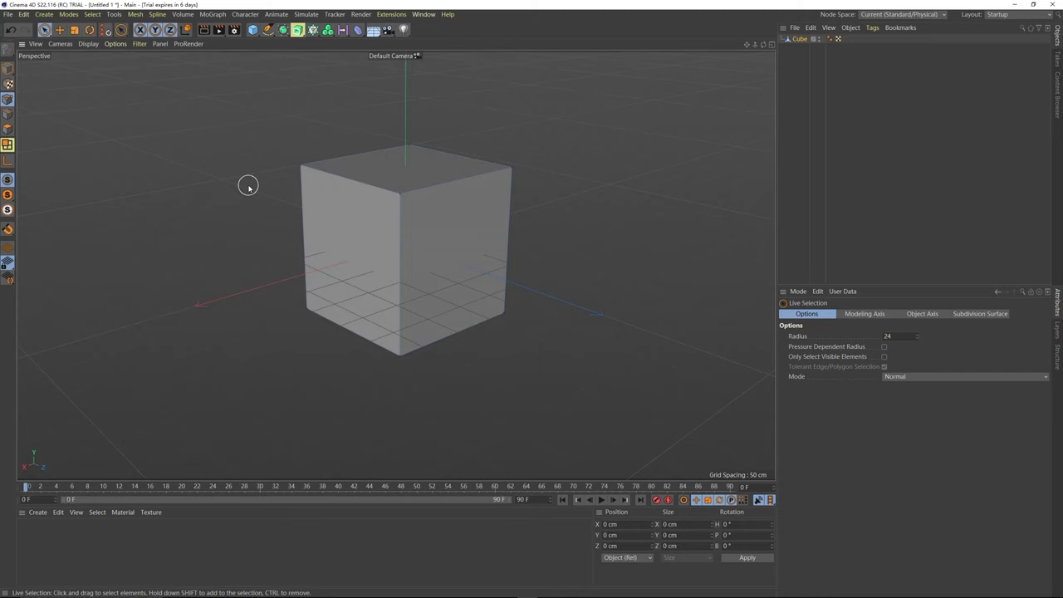
# - Set the Live Selection radius to 94 and enable Only Select Visible Elements
pyautogui.moveTo(248, 185)
pyautogui.mouseDown(button='middle')
pyautogui.moveTo(271, 183)
pyautogui.moveTo(235, 171)
pyautogui.moveTo(308, 186)
pyautogui.moveTo(283, 185)
pyautogui.mouseUp(button='middle')
pyautogui.moveTo(297, 169)
pyautogui.mouseDown()
pyautogui.moveTo(405, 149)
pyautogui.moveTo(475, 163)
pyautogui.moveTo(410, 187)
pyautogui.moveTo(440, 241)
pyautogui.mouseUp()
pyautogui.click(451, 458)
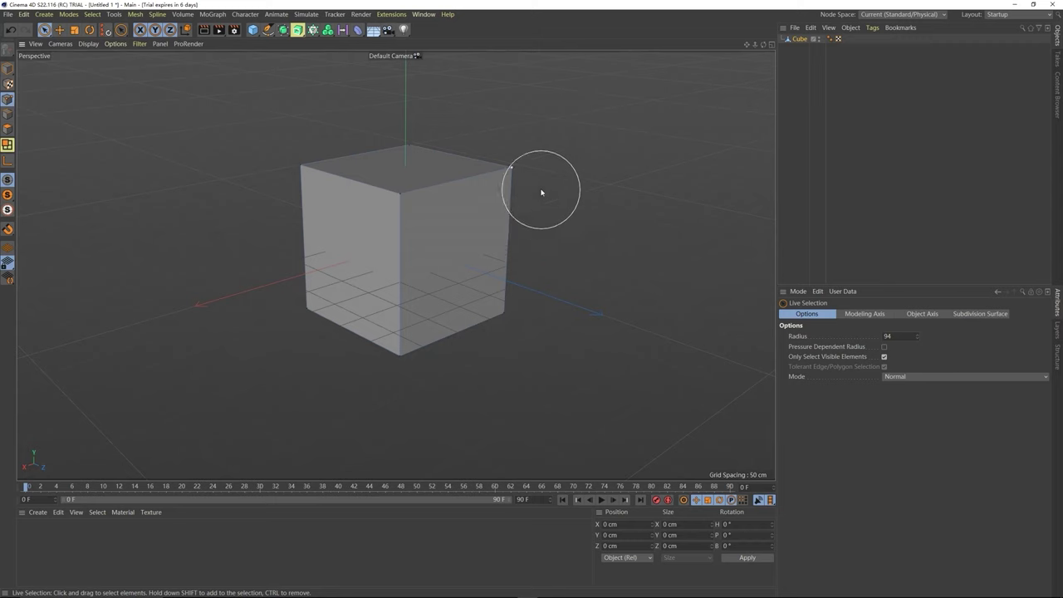
# - Test-select the top and bottom corner points from different angles, then clear the selection
pyautogui.moveTo(541, 192)
pyautogui.mouseDown()
pyautogui.moveTo(355, 155)
pyautogui.moveTo(324, 197)
pyautogui.mouseUp()
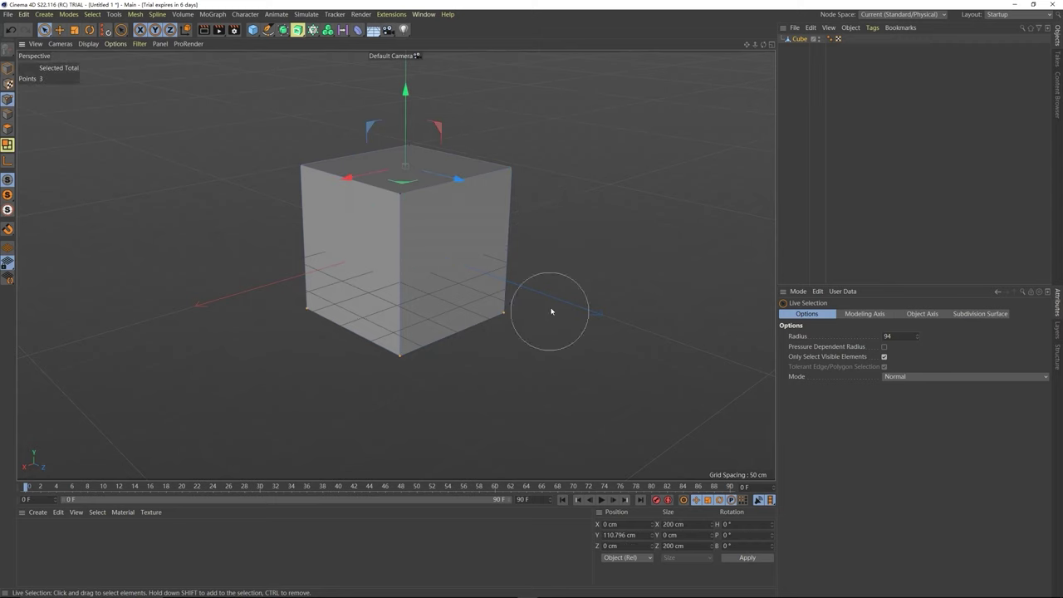
pyautogui.moveTo(551, 304)
pyautogui.mouseDown()
pyautogui.moveTo(421, 294)
pyautogui.moveTo(280, 306)
pyautogui.mouseUp()
pyautogui.click(413, 142)
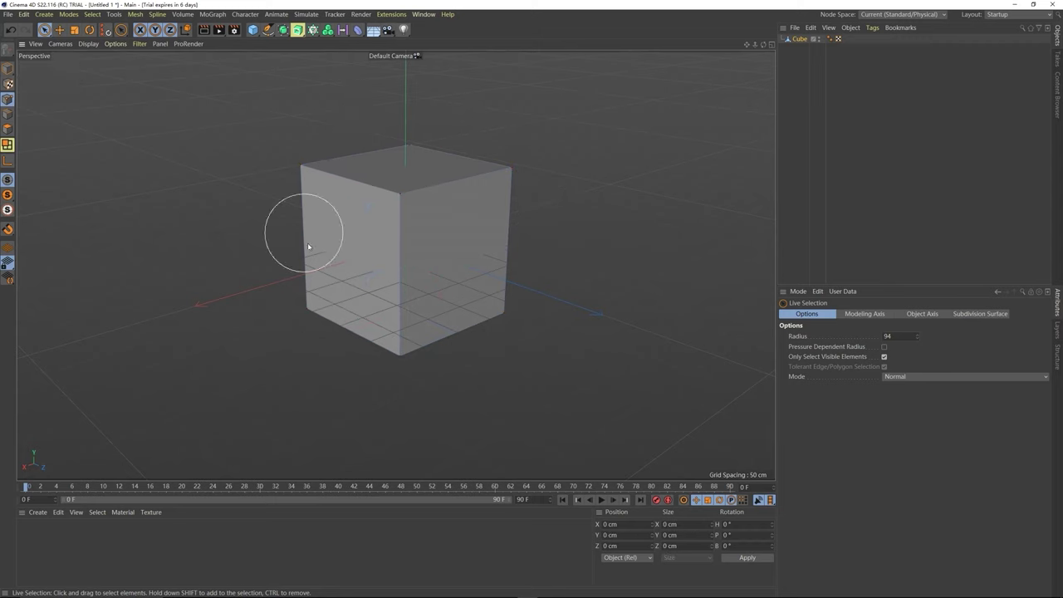
pyautogui.moveTo(407, 273)
pyautogui.keyDown('alt'); pyautogui.mouseDown()
pyautogui.moveTo(306, 240)
pyautogui.moveTo(390, 274)
pyautogui.mouseUp(); pyautogui.keyUp('alt')
pyautogui.click(623, 344)
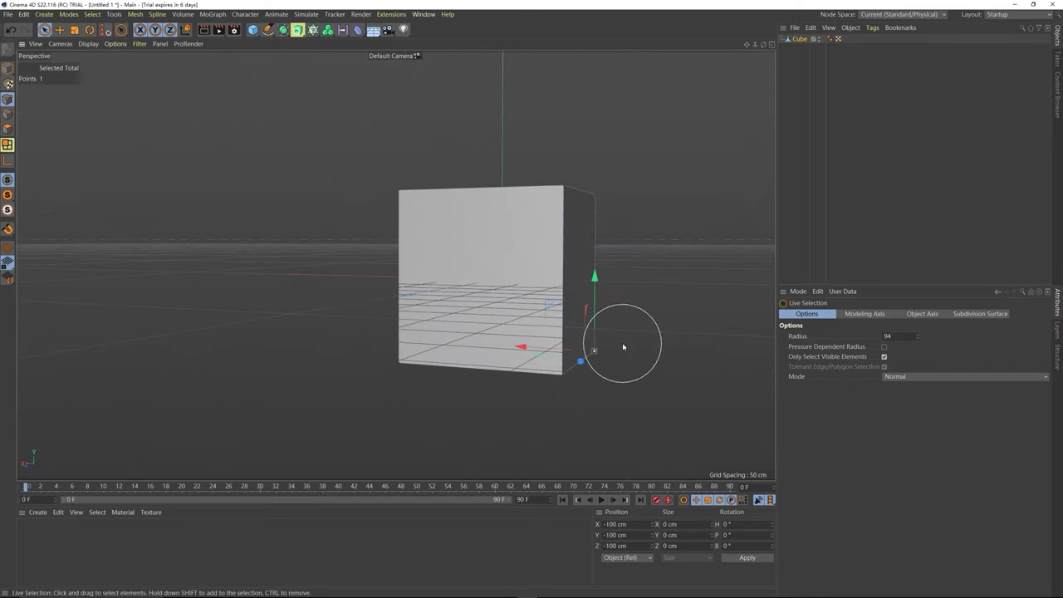
pyautogui.moveTo(463, 280)
pyautogui.keyDown('alt'); pyautogui.mouseDown()
pyautogui.moveTo(562, 313)
pyautogui.moveTo(456, 290)
pyautogui.moveTo(443, 254)
pyautogui.moveTo(453, 252)
pyautogui.mouseUp(); pyautogui.keyUp('alt')
pyautogui.click(453, 249)
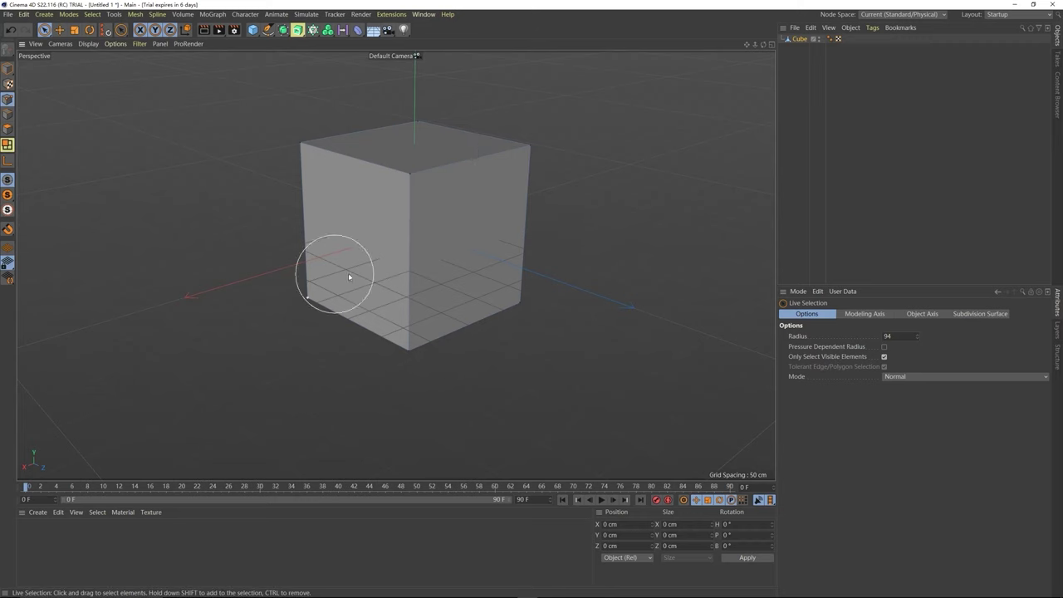
# - Disable Only Select Visible Elements and pick the hidden corner point at -100 cm on every axis
pyautogui.click(419, 116)
pyautogui.keyDown('shift'); pyautogui.click(313, 149); pyautogui.keyUp('shift')
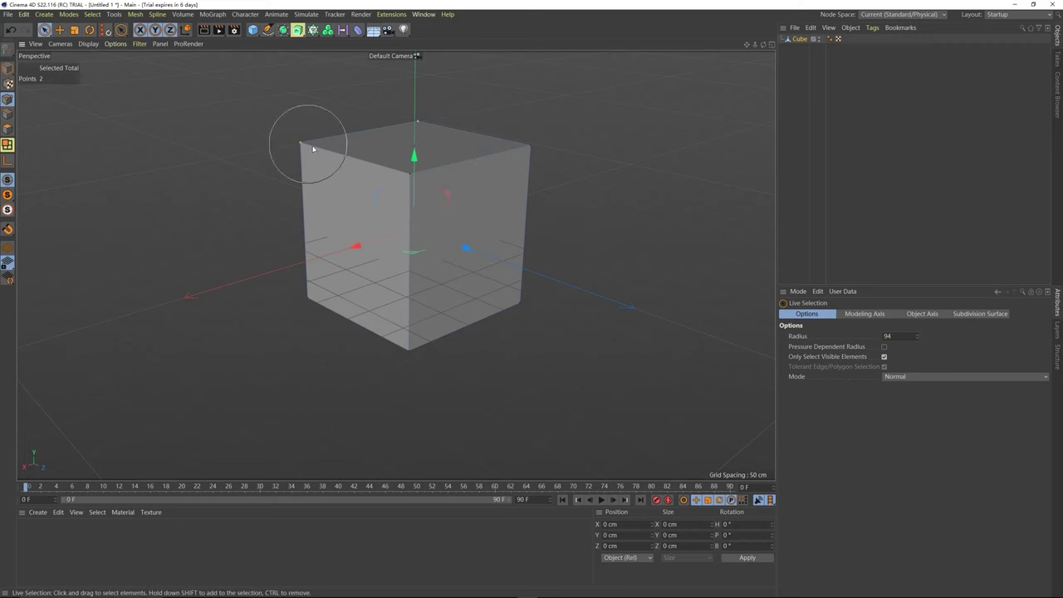
pyautogui.click(417, 283)
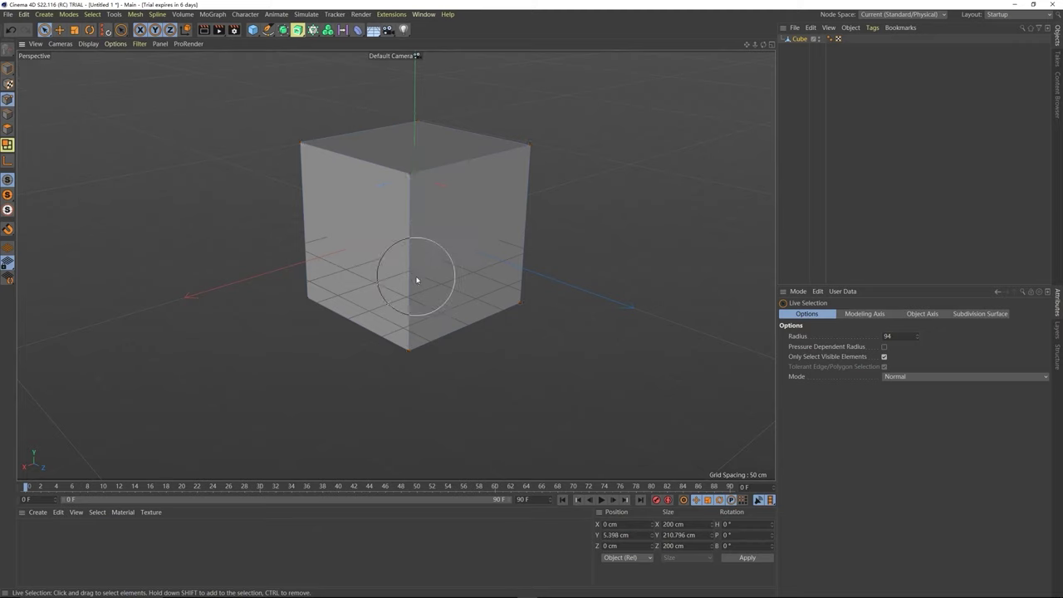
pyautogui.click(884, 357)
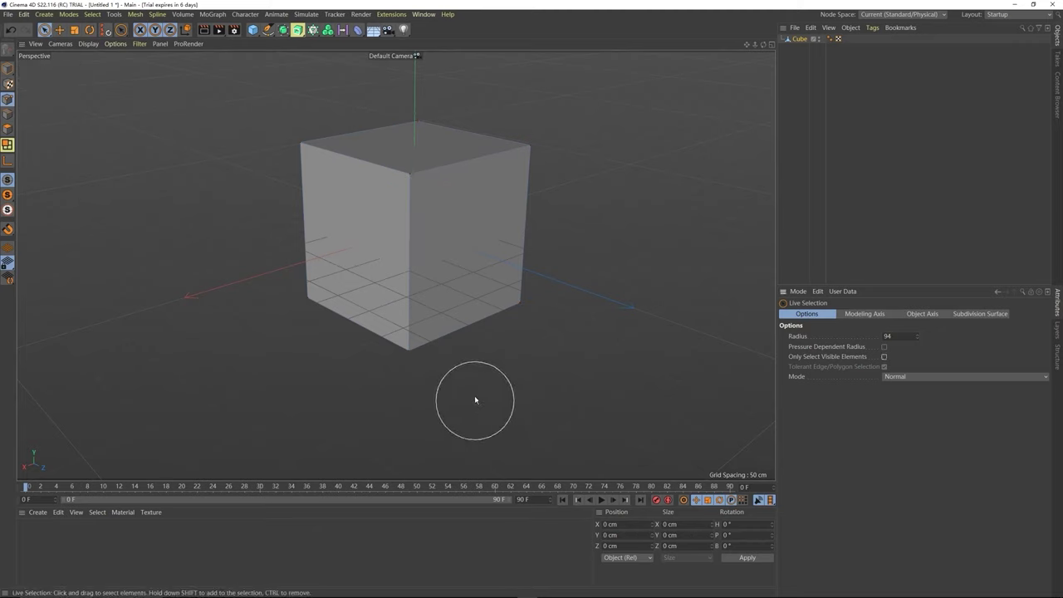
pyautogui.click(410, 260)
pyautogui.keyDown('alt'); pyautogui.moveTo(409, 260); pyautogui.dragTo(312, 263); pyautogui.keyUp('alt')
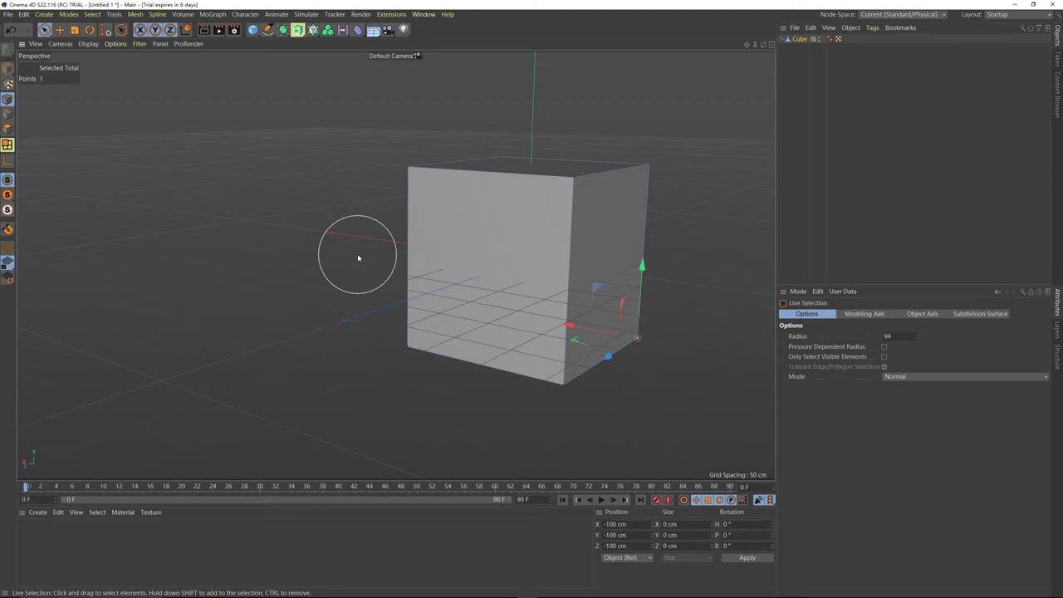
# - Step back through five earlier viewport camera positions with Ctrl+Shift+Z
pyautogui.hotkey('ctrl', 'shift', 'z')
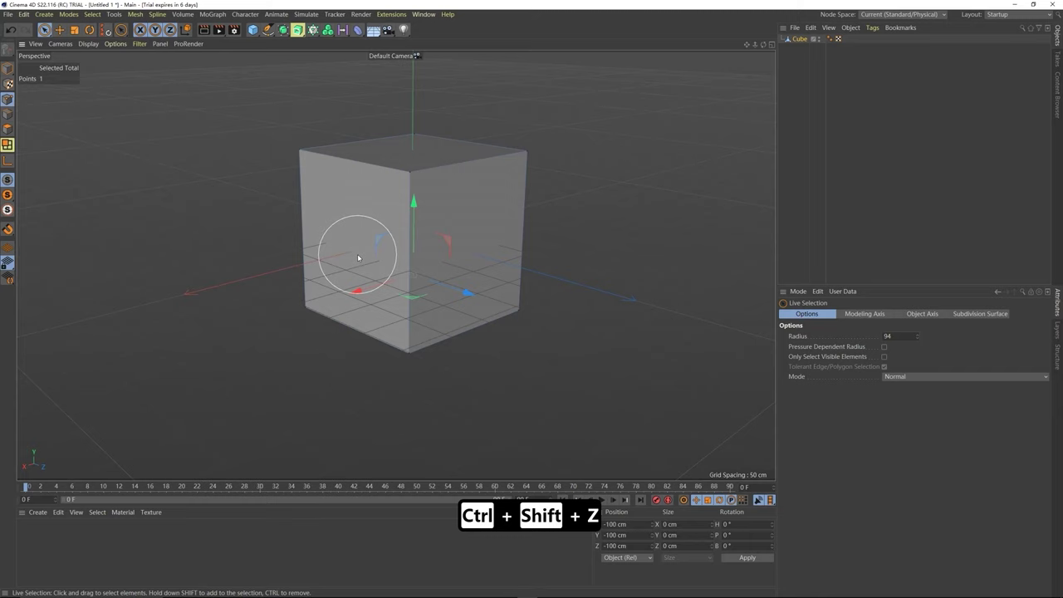
pyautogui.hotkey('ctrl', 'shift', 'z')
pyautogui.hotkey('ctrl', 'shift', 'z')
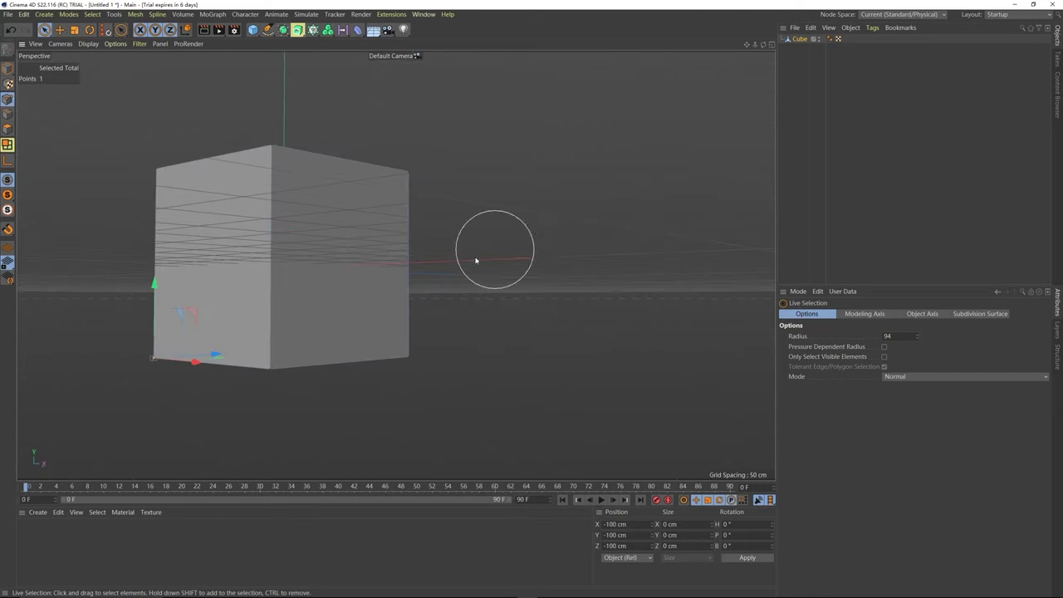
pyautogui.hotkey('ctrl', 'shift', 'z')
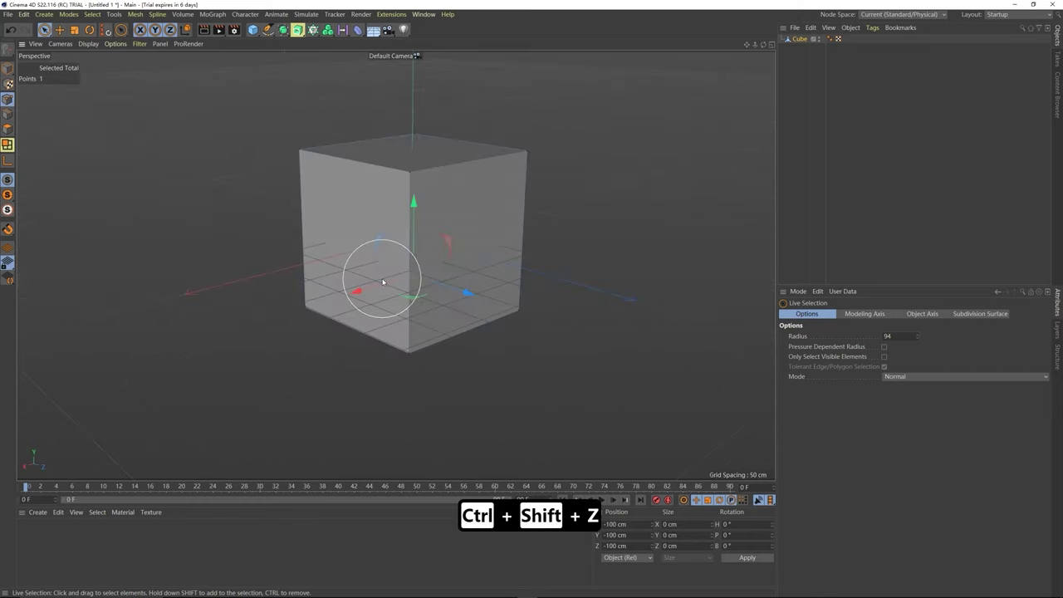
pyautogui.hotkey('ctrl', 'shift', 'z')
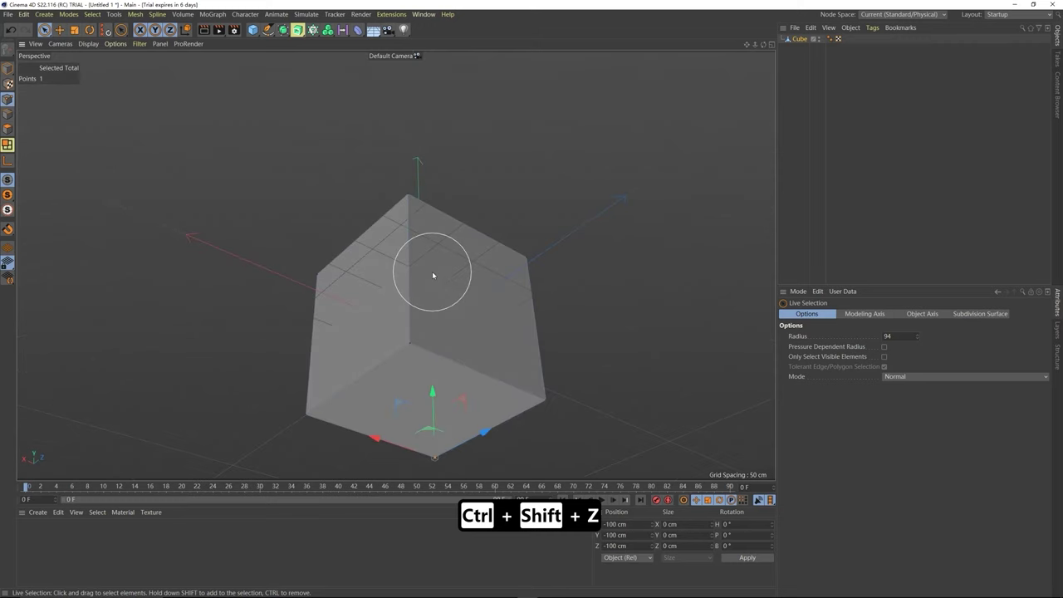
pyautogui.hotkey('ctrl', 'shift', 'z')
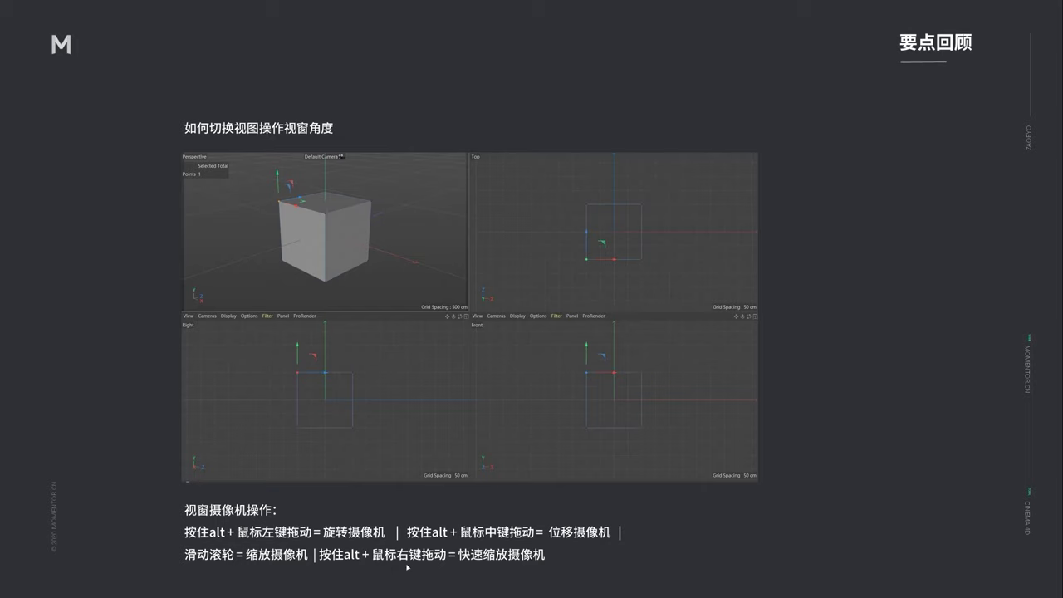
# - Advance past the multi-selection and shortcuts recap slides to the 从简至繁 slide
pyautogui.click(476, 562)
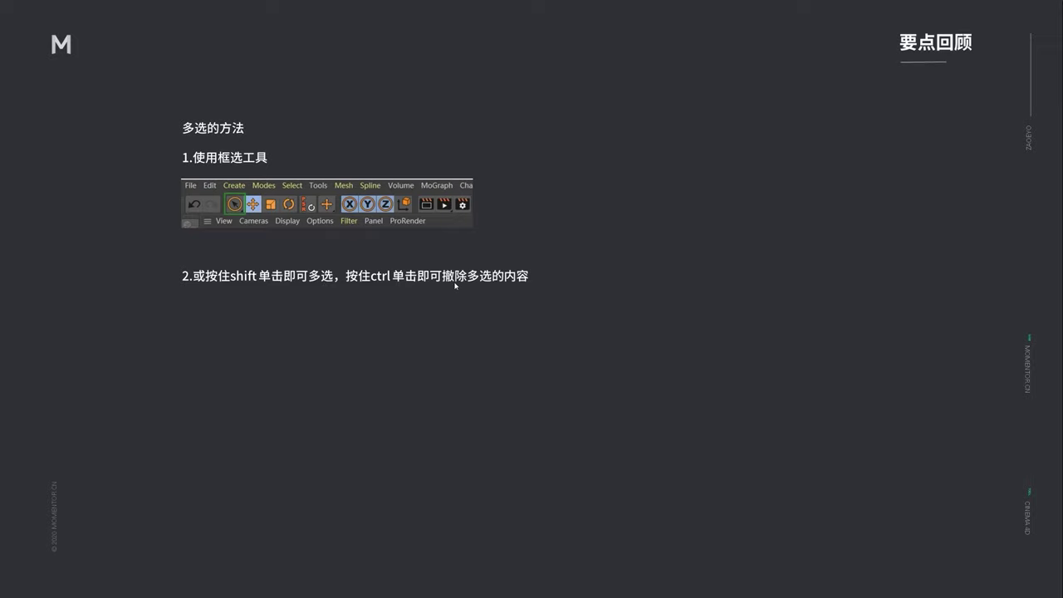
pyautogui.click(359, 304)
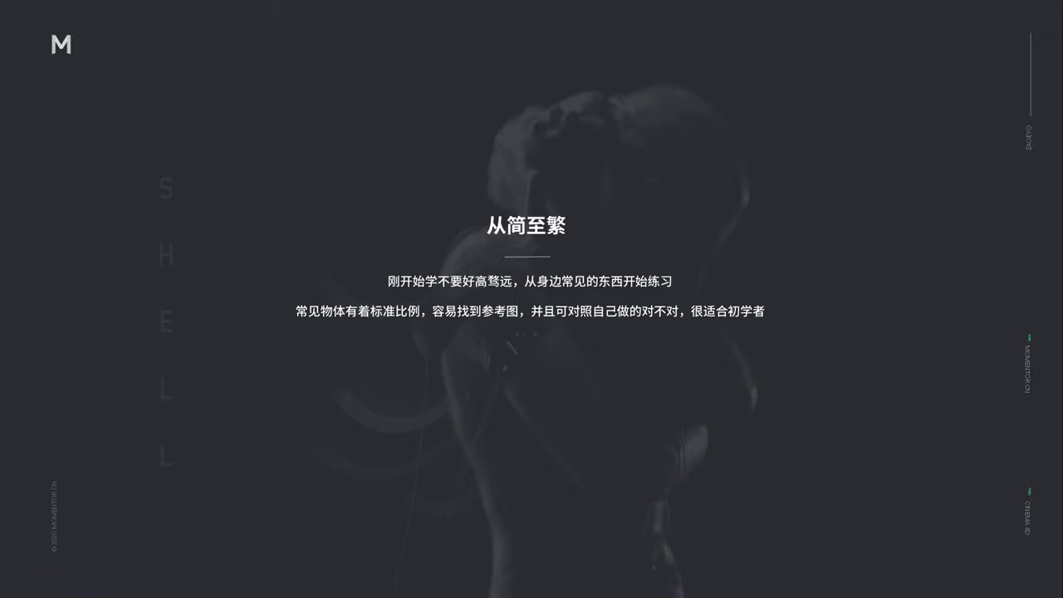
# - Move through the reference collage to the 桌子参考 slide and reveal its 1 桌面 and 2 桌腿 callouts
pyautogui.press('Right')
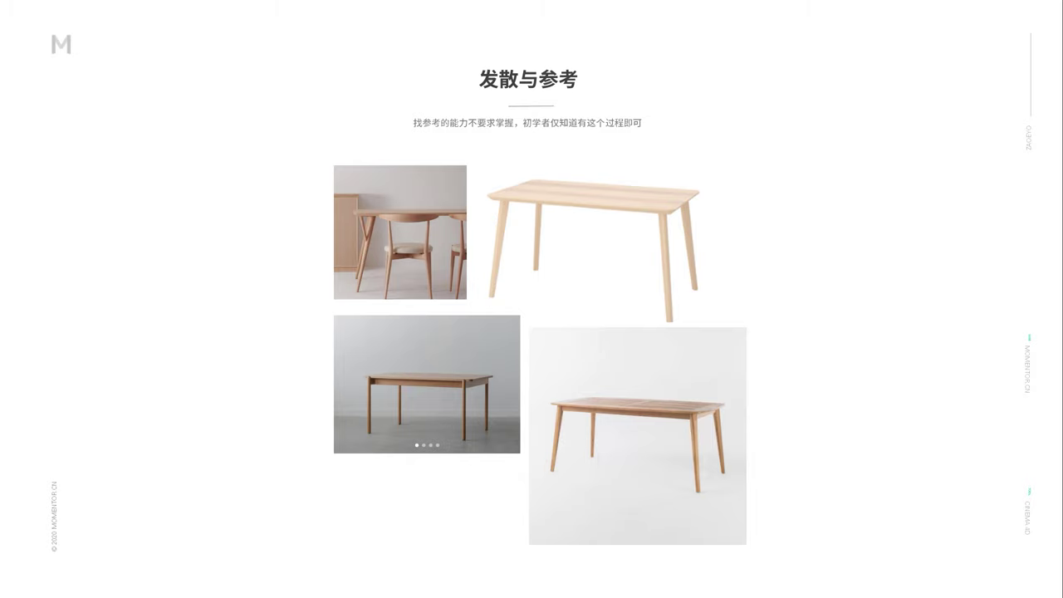
pyautogui.press('Right')
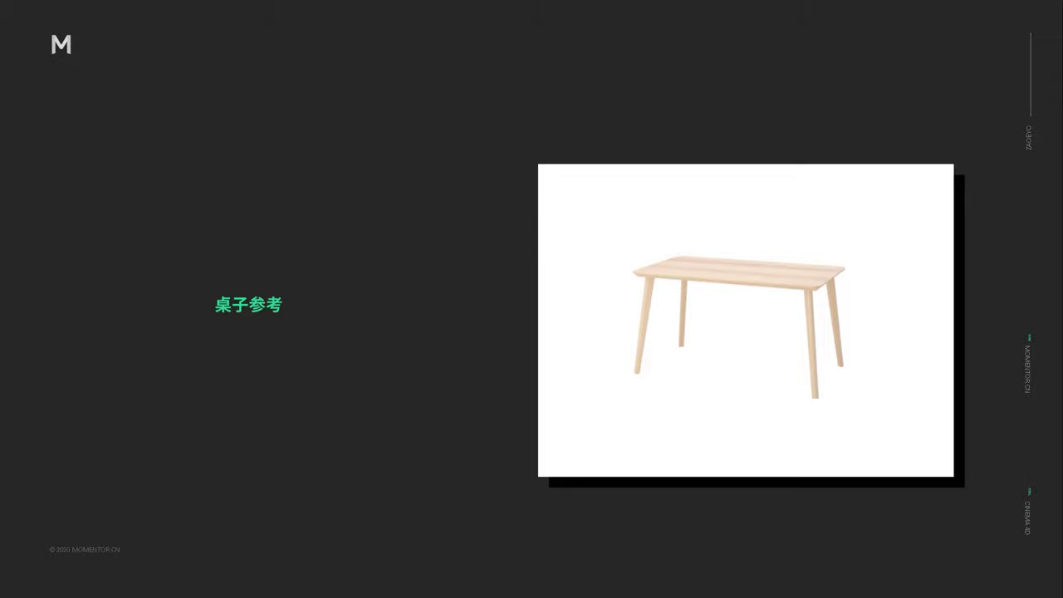
pyautogui.press('Right')
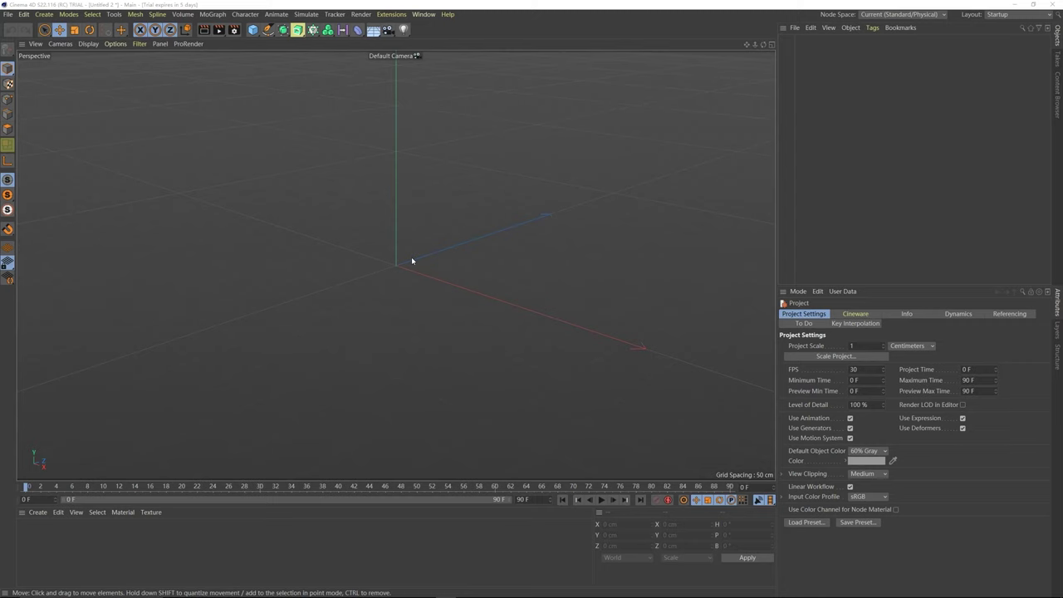
# - Create a new folder named MOMENTOR基础课 on the My Passport drive
pyautogui.click(113, 588)
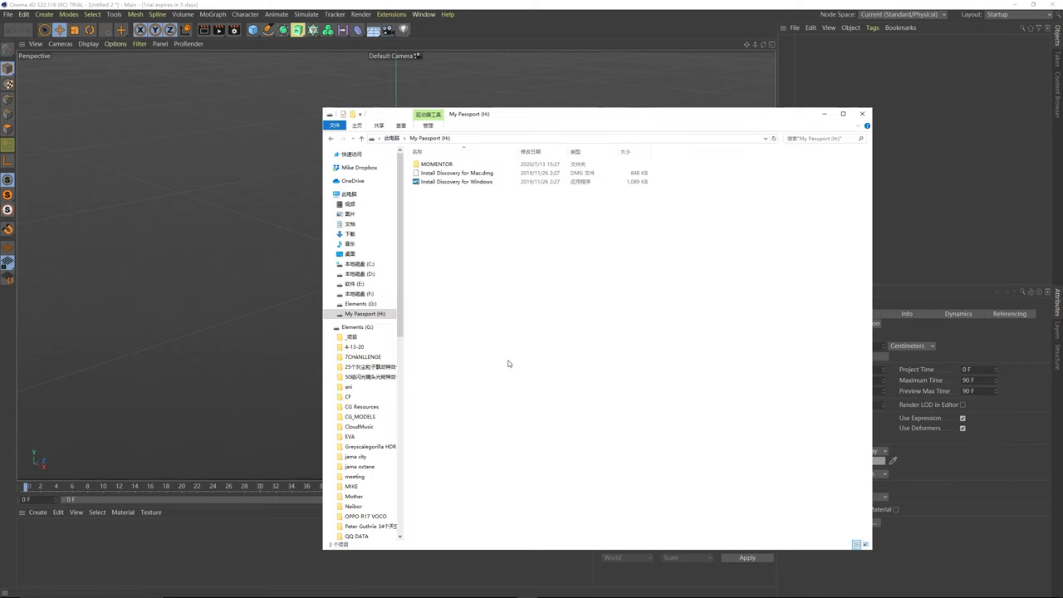
pyautogui.rightClick(458, 335)
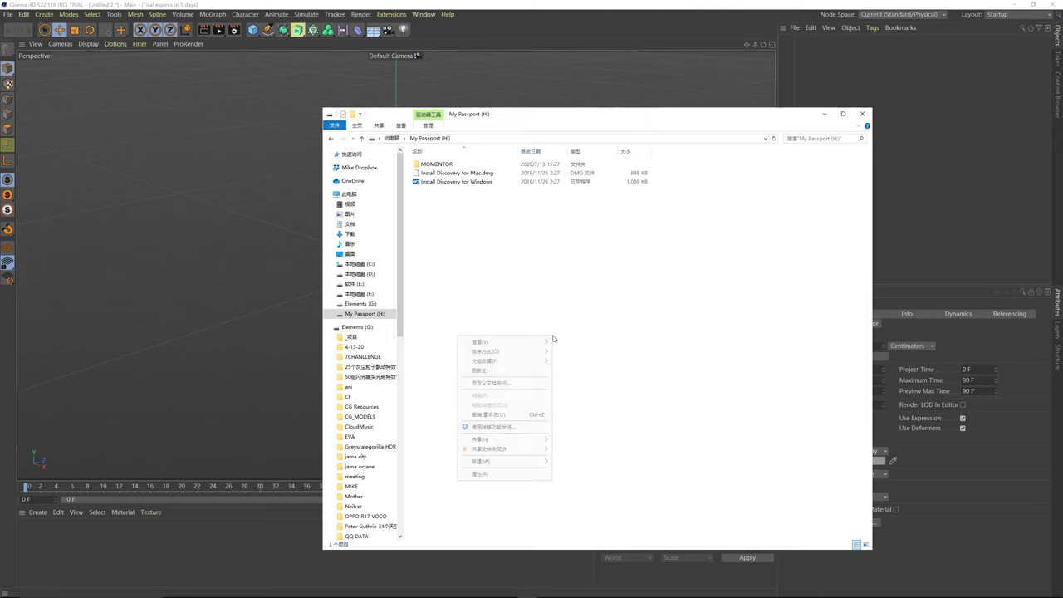
pyautogui.moveTo(499, 461)
pyautogui.click(416, 462)
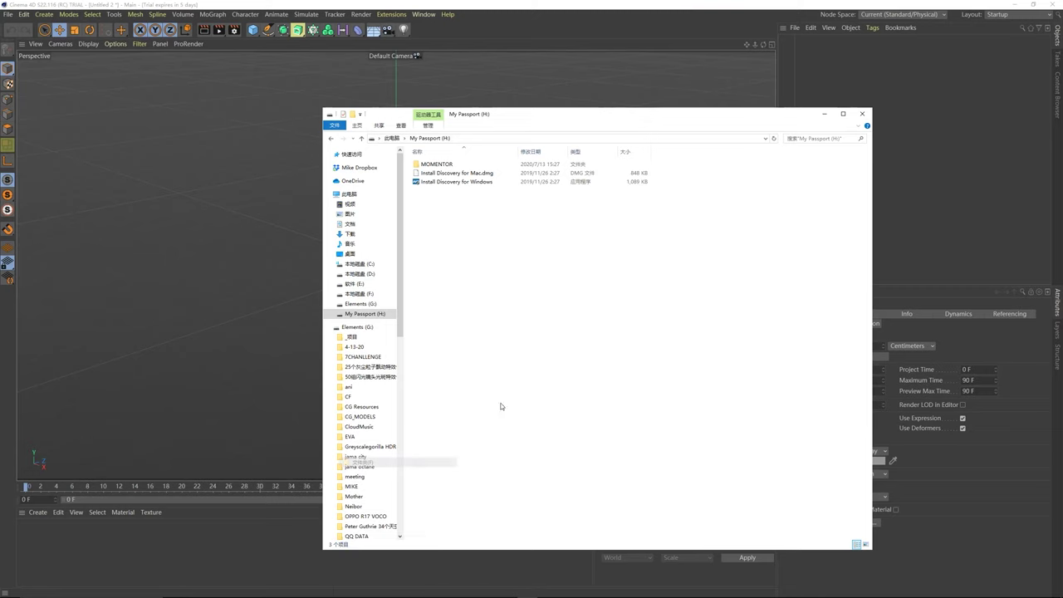
pyautogui.write('MOMENTORjich')
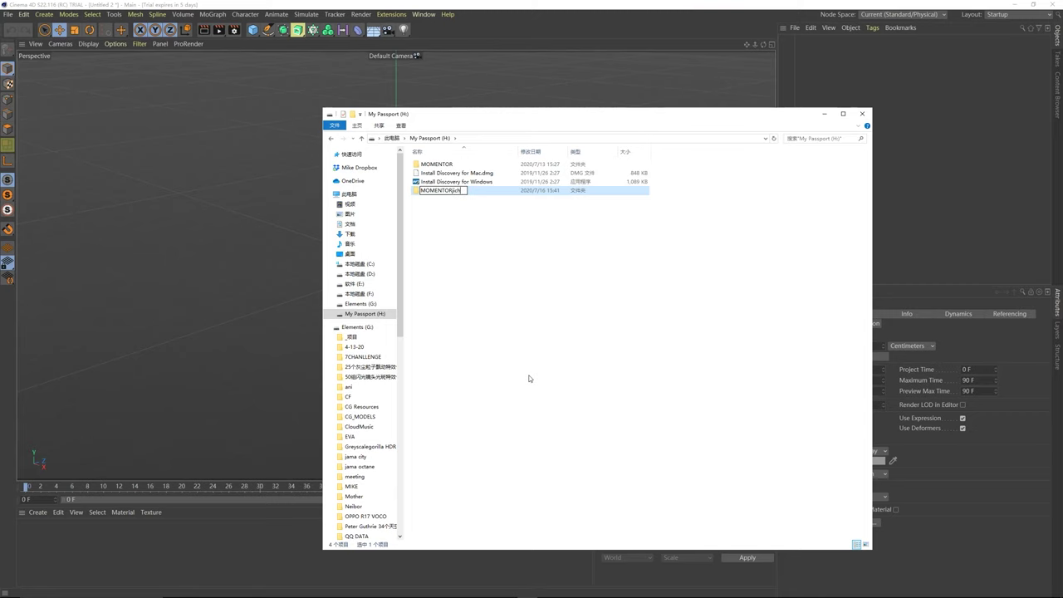
pyautogui.write('uke')
pyautogui.press('space')
pyautogui.press('Return')
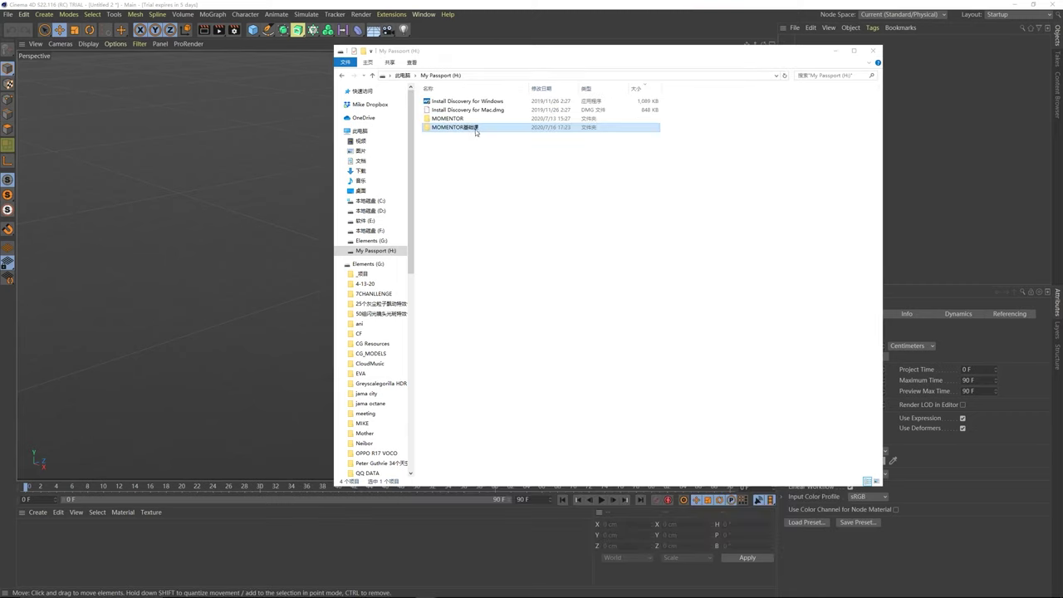
# - Inside MOMENTOR基础课, create and open a 桌子 subfolder, then return to Cinema 4D
pyautogui.doubleClick(477, 129)
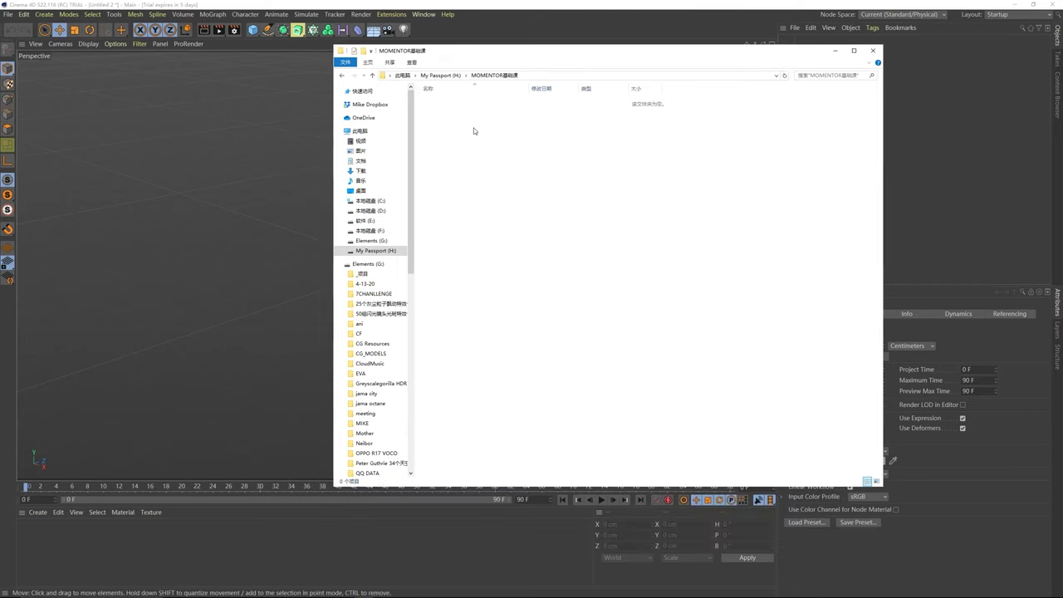
pyautogui.rightClick(504, 186)
pyautogui.moveTo(462, 316)
pyautogui.click(391, 310)
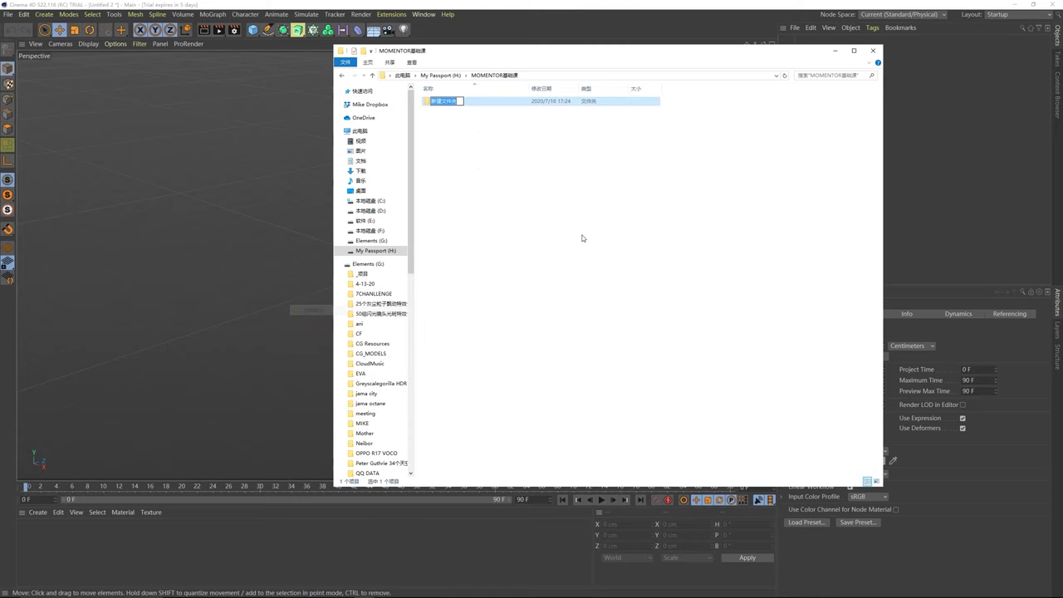
pyautogui.write('zhuozi')
pyautogui.press('space')
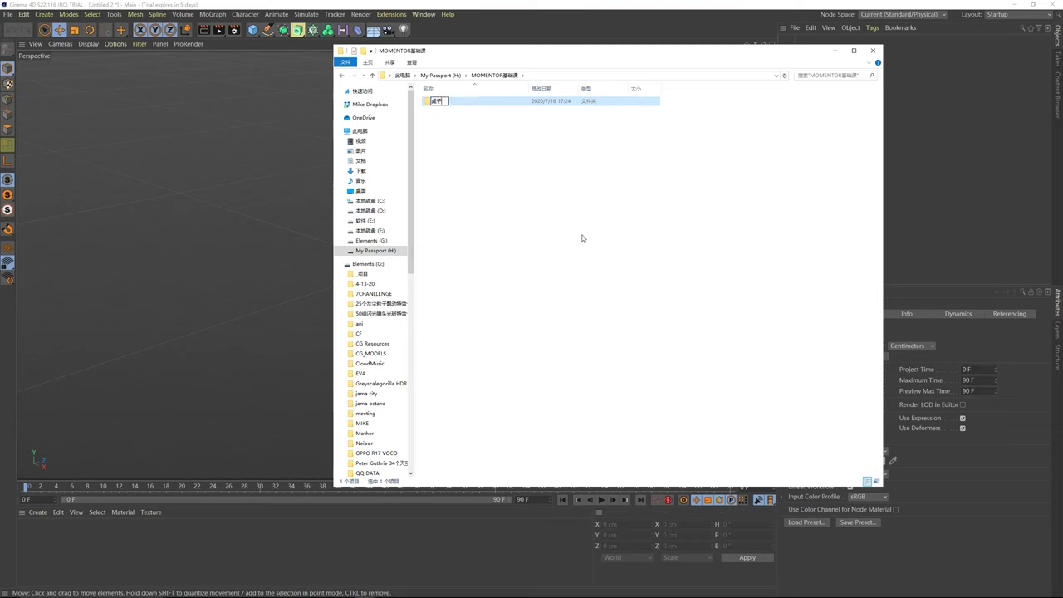
pyautogui.press('Return')
pyautogui.click(480, 140)
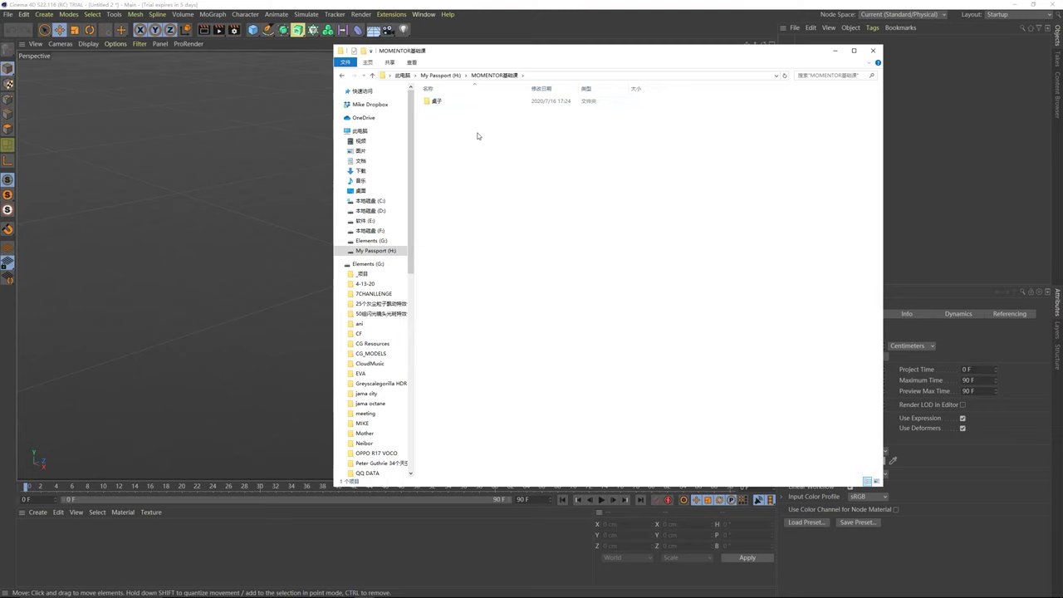
pyautogui.doubleClick(447, 103)
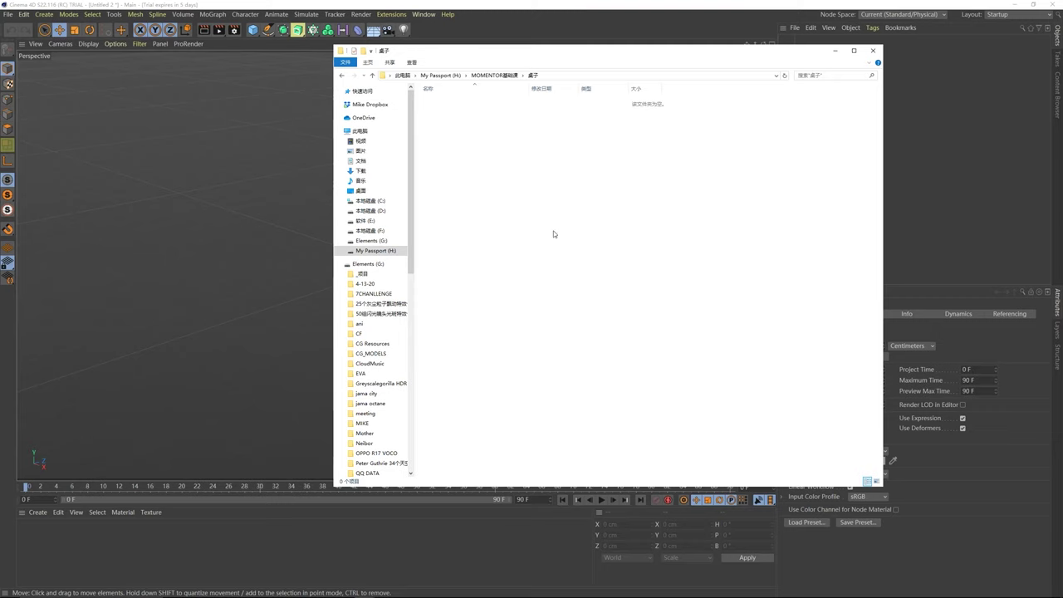
pyautogui.click(255, 176)
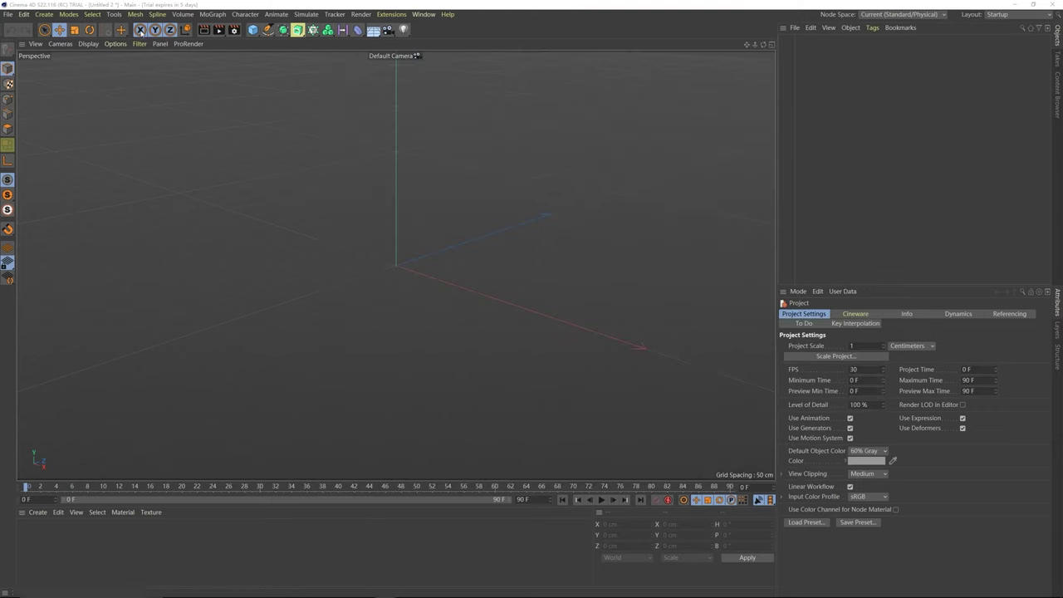
# - Save the empty project as 桌子_01.c4d in the MOMENTOR基础课 > 桌子 folder
pyautogui.click(8, 15)
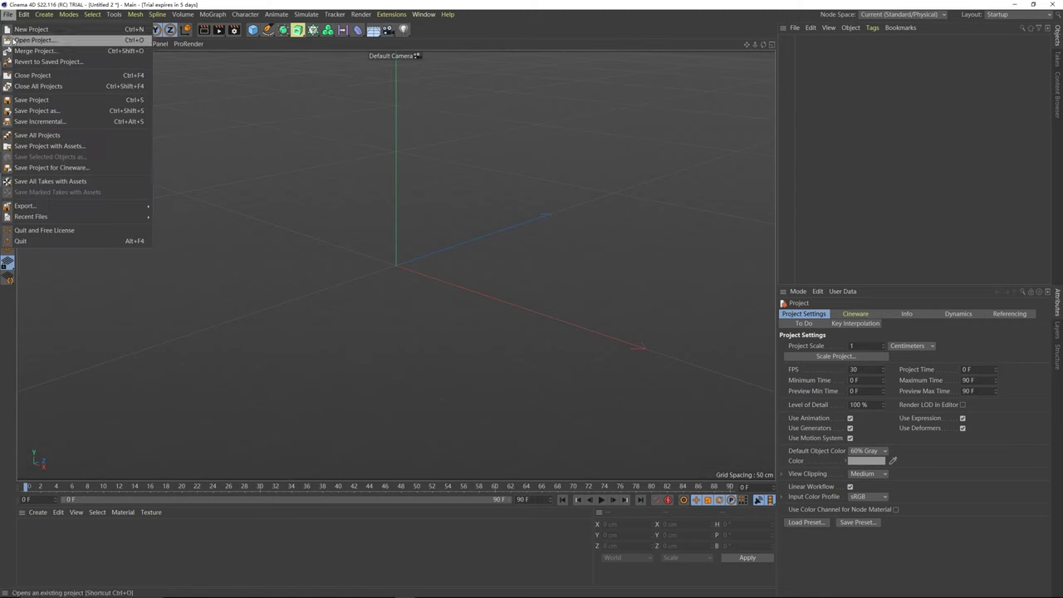
pyautogui.click(39, 112)
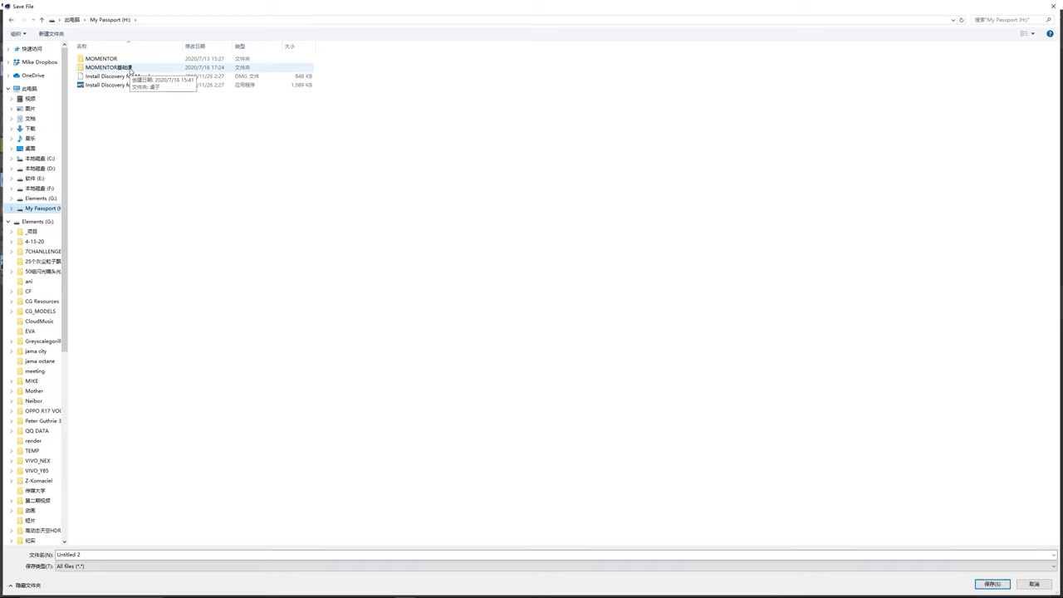
pyautogui.doubleClick(129, 70)
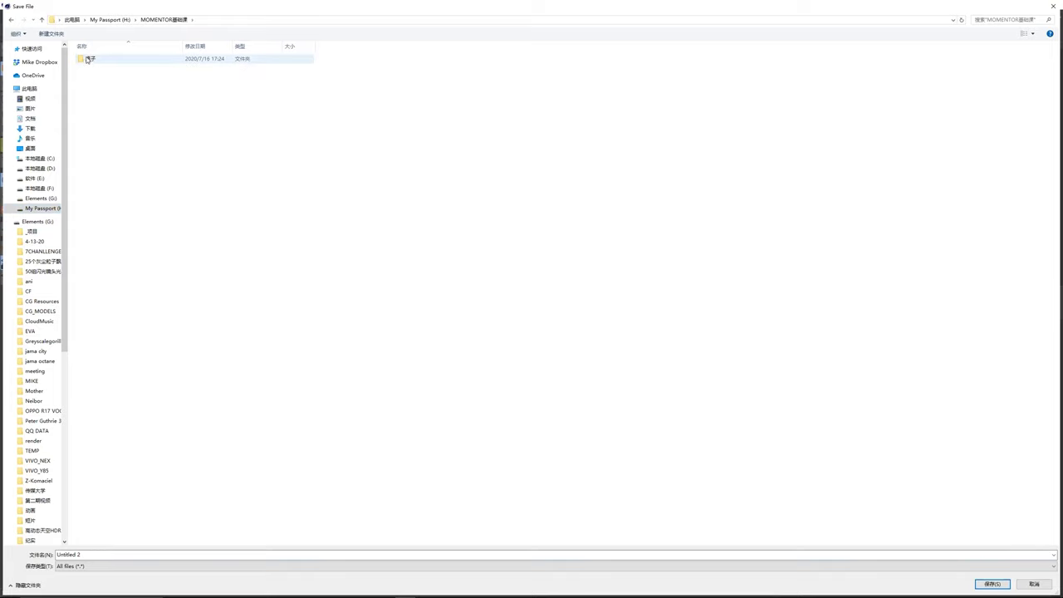
pyautogui.doubleClick(92, 60)
pyautogui.click(156, 554)
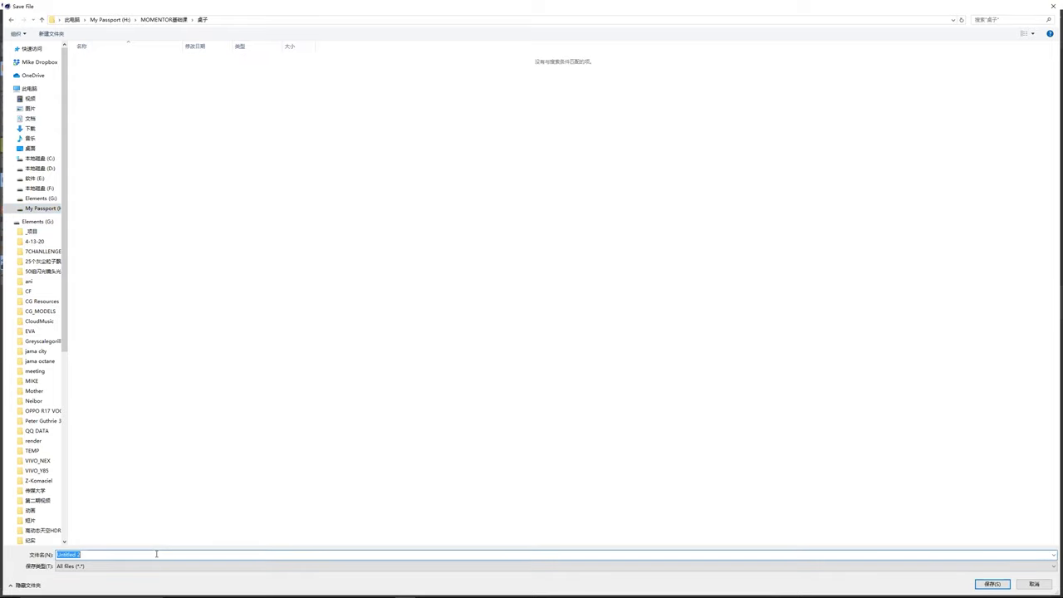
pyautogui.write('桌子')
pyautogui.write('_0')
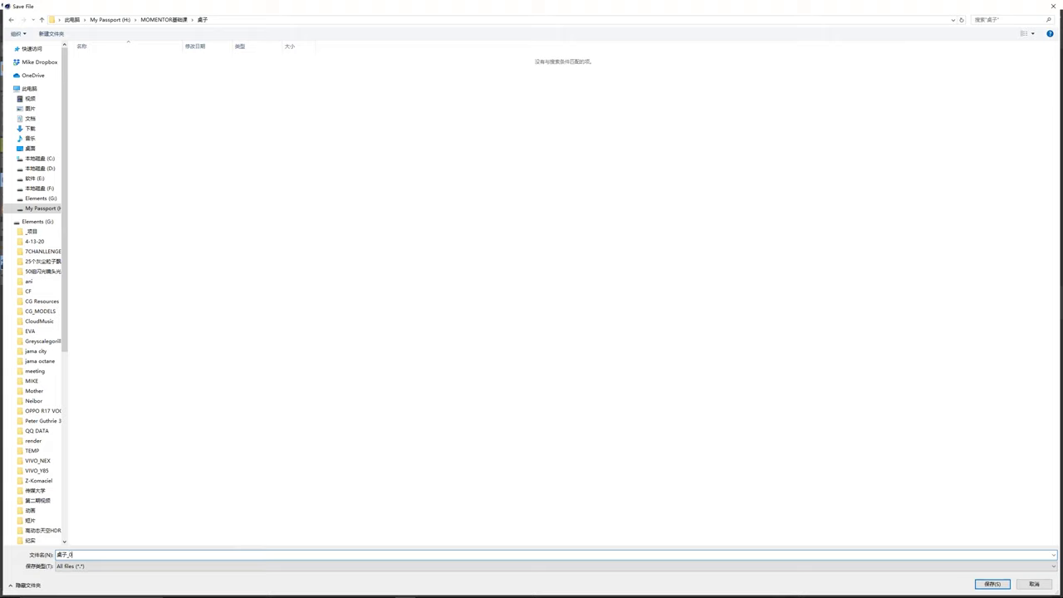
pyautogui.write('1')
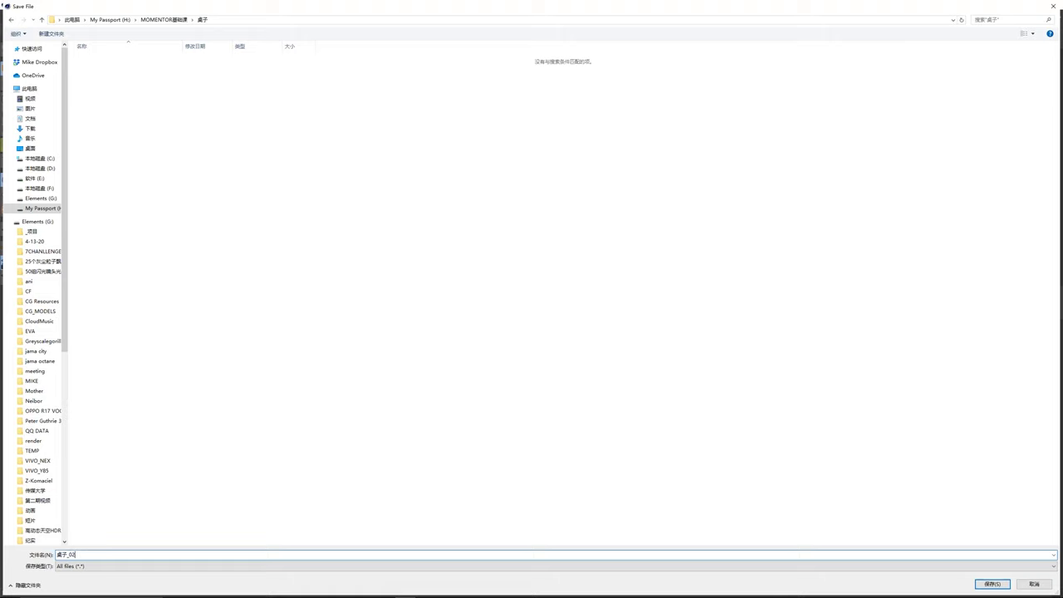
pyautogui.press('BackSpace')
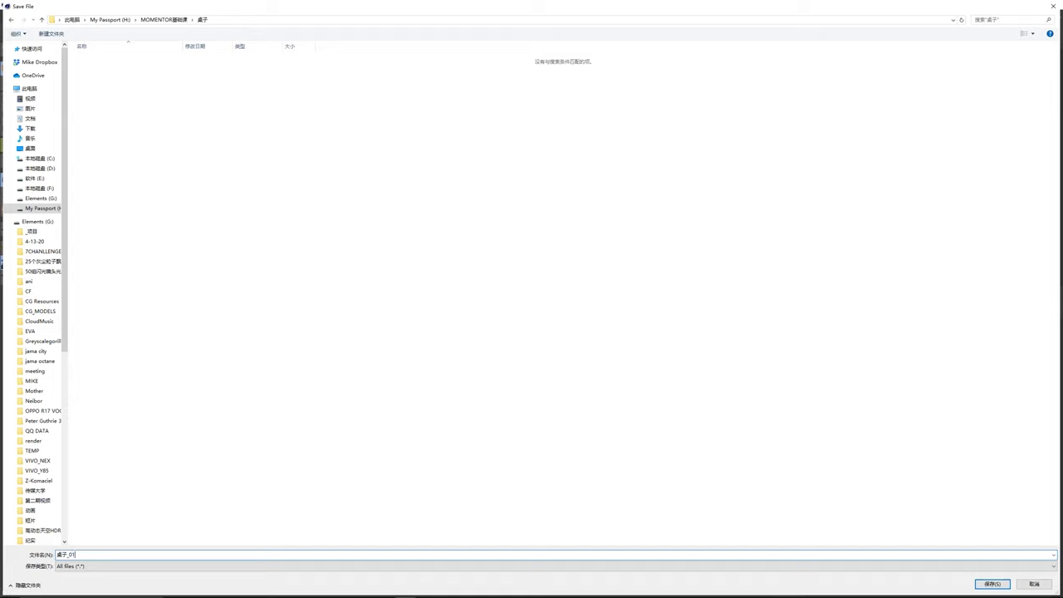
pyautogui.press('Return')
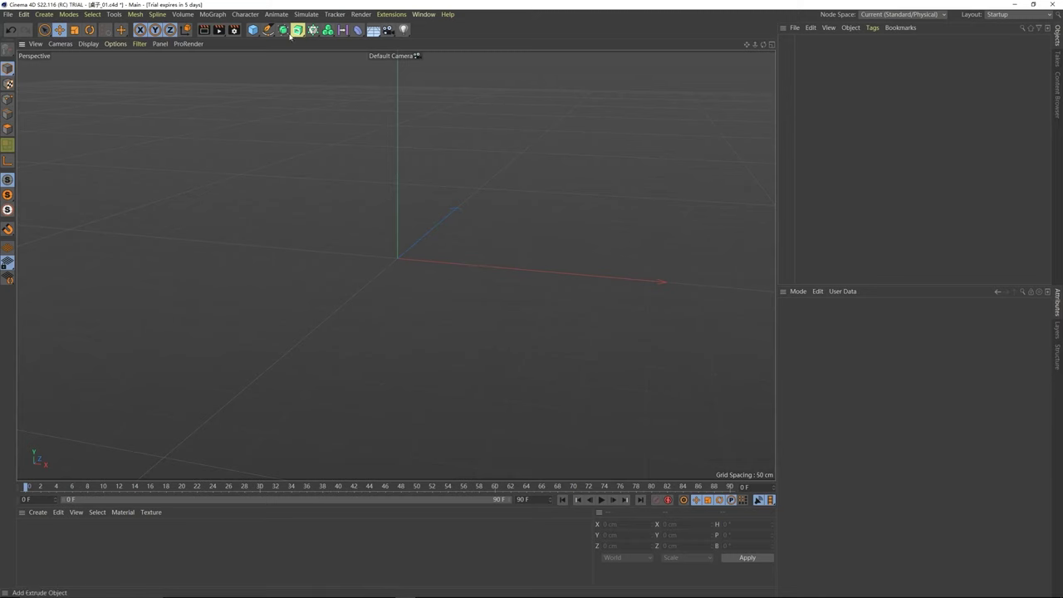
# - Add a Cube and set its size to X 150, Y 5, Z 70 cm
pyautogui.click(253, 30)
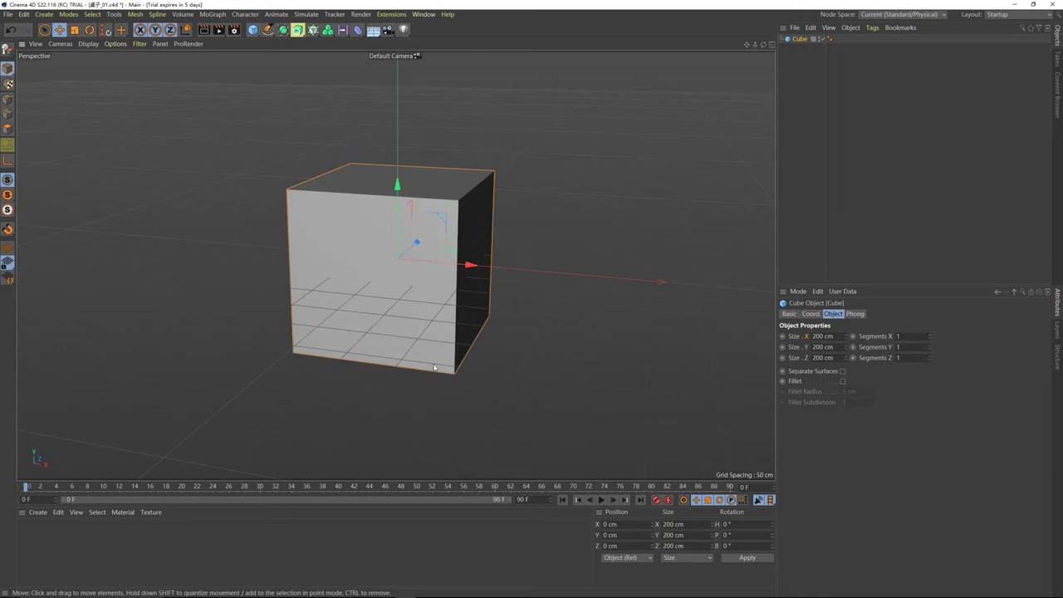
pyautogui.keyDown('alt'); pyautogui.moveTo(400, 256); pyautogui.dragTo(395, 256); pyautogui.keyUp('alt')
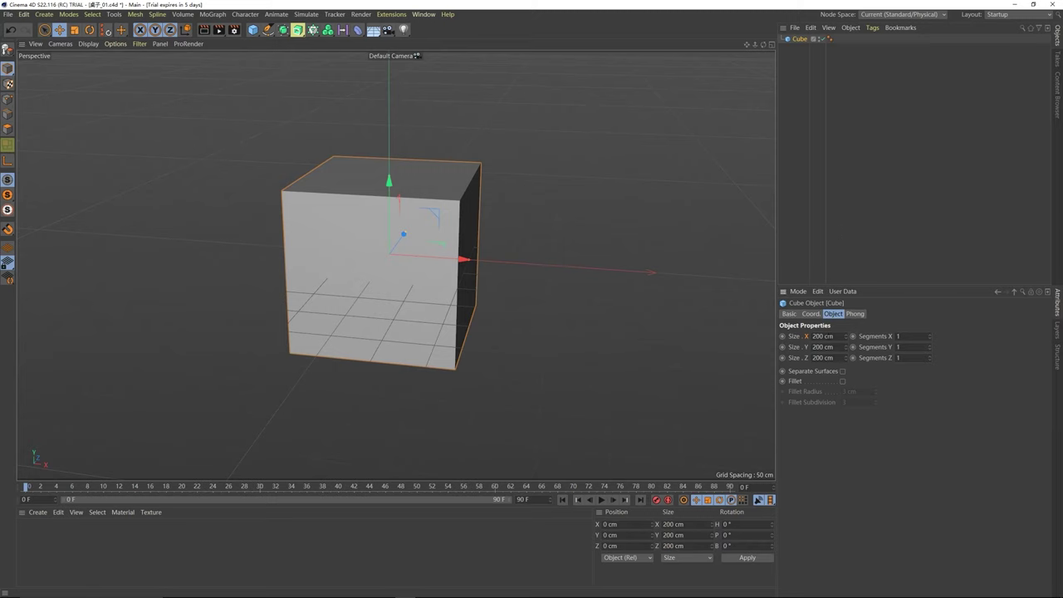
pyautogui.click(831, 337)
pyautogui.write('150')
pyautogui.press('Return')
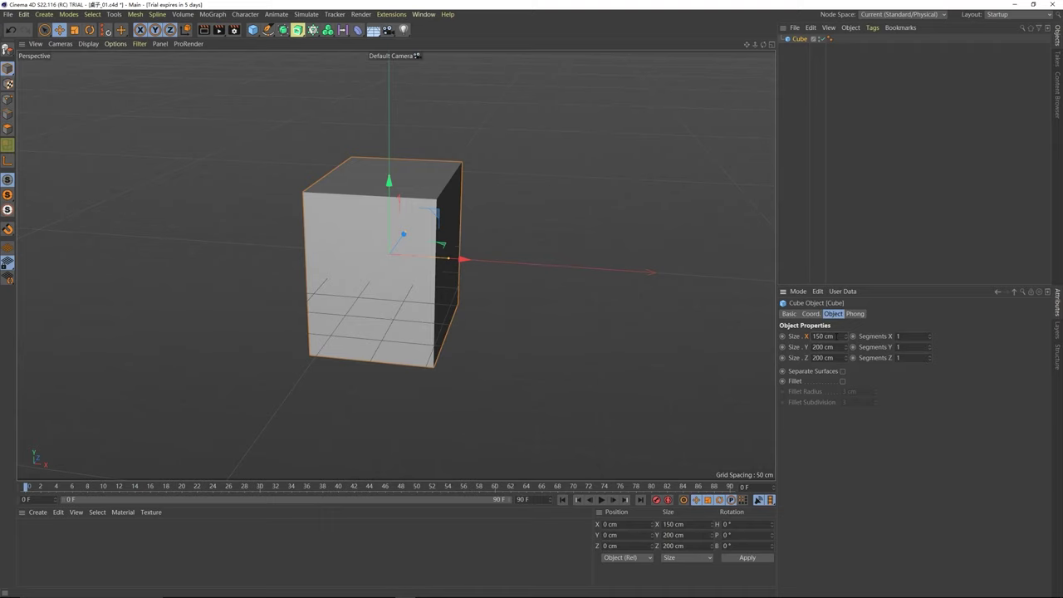
pyautogui.click(835, 346)
pyautogui.write('5')
pyautogui.press('Return')
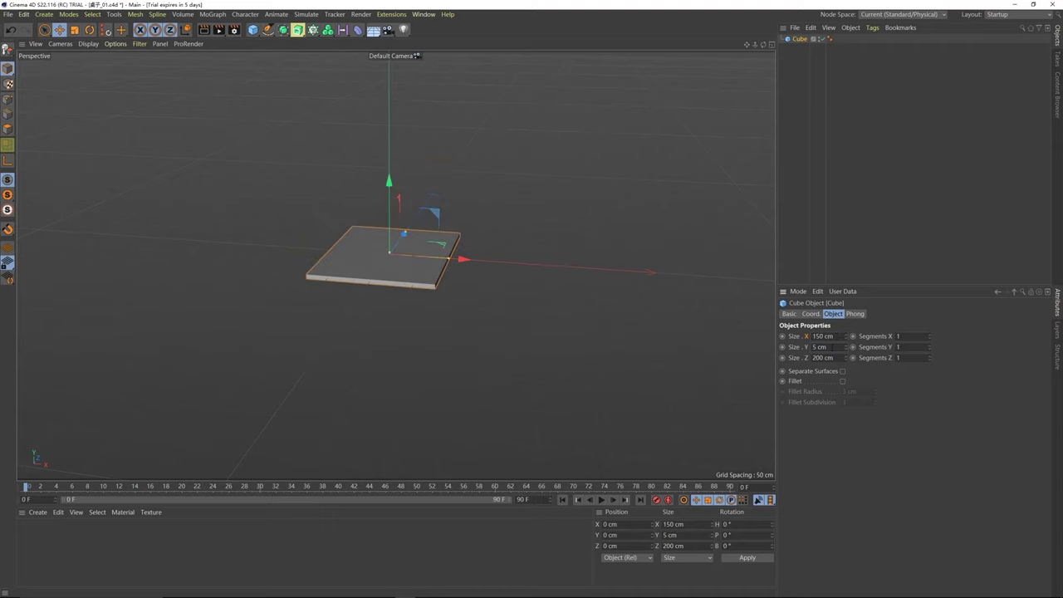
pyautogui.click(831, 357)
pyautogui.write('70')
pyautogui.press('Return')
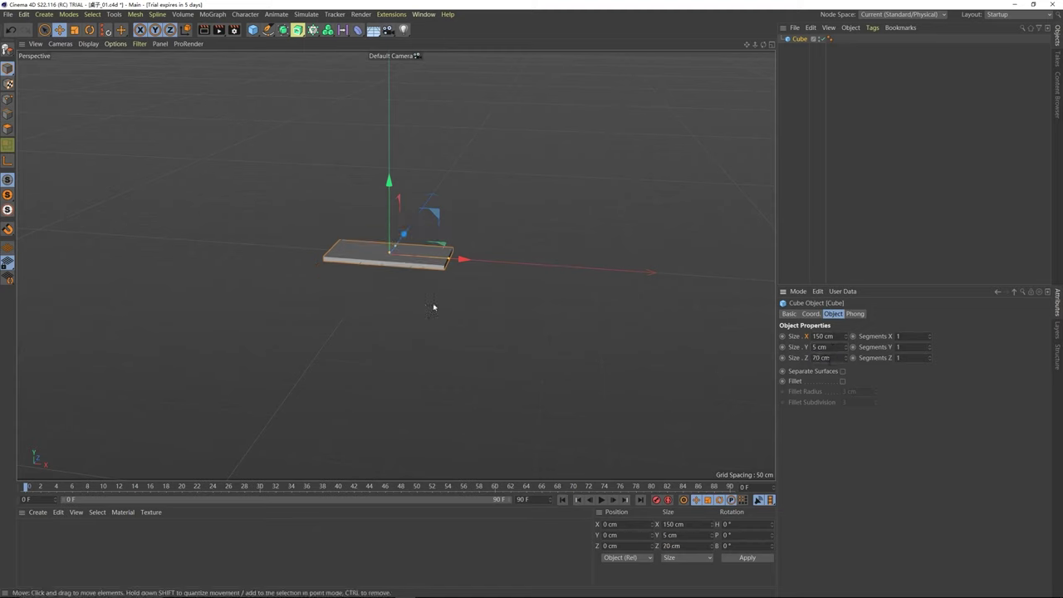
pyautogui.scroll(5, 362, 271)
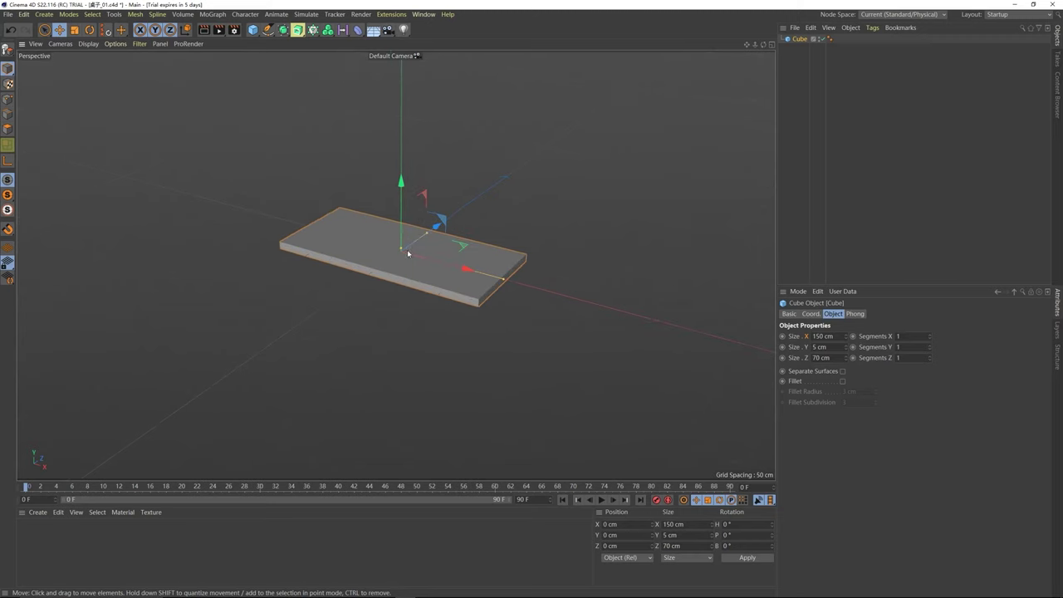
pyautogui.scroll(3, 405, 245)
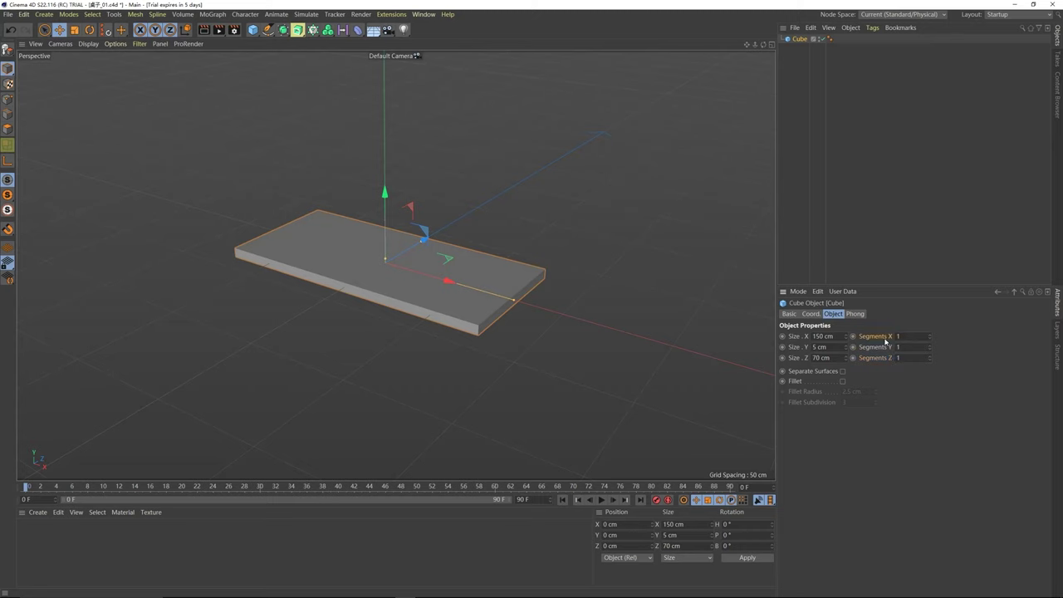
# - Raise the tabletop cube's Segments X to 5
pyautogui.click(931, 334)
pyautogui.click(932, 334)
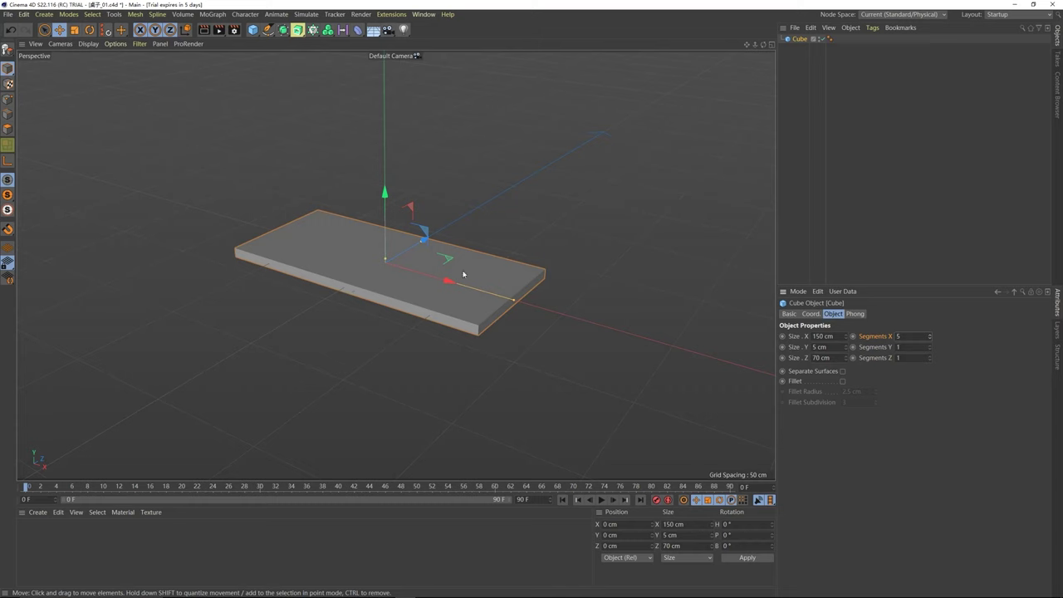
pyautogui.scroll(3, 428, 255)
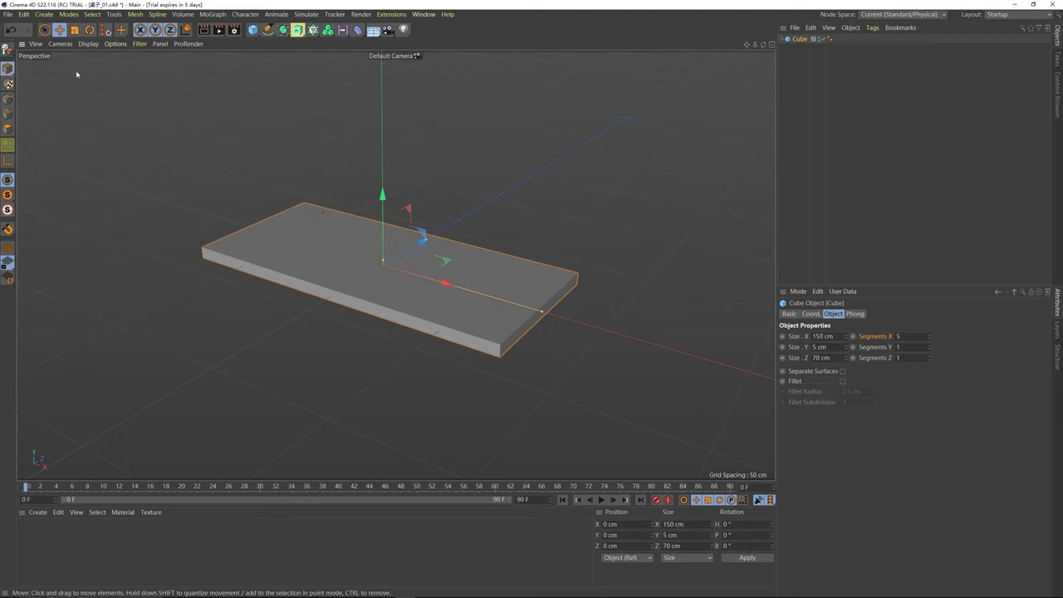
pyautogui.click(88, 45)
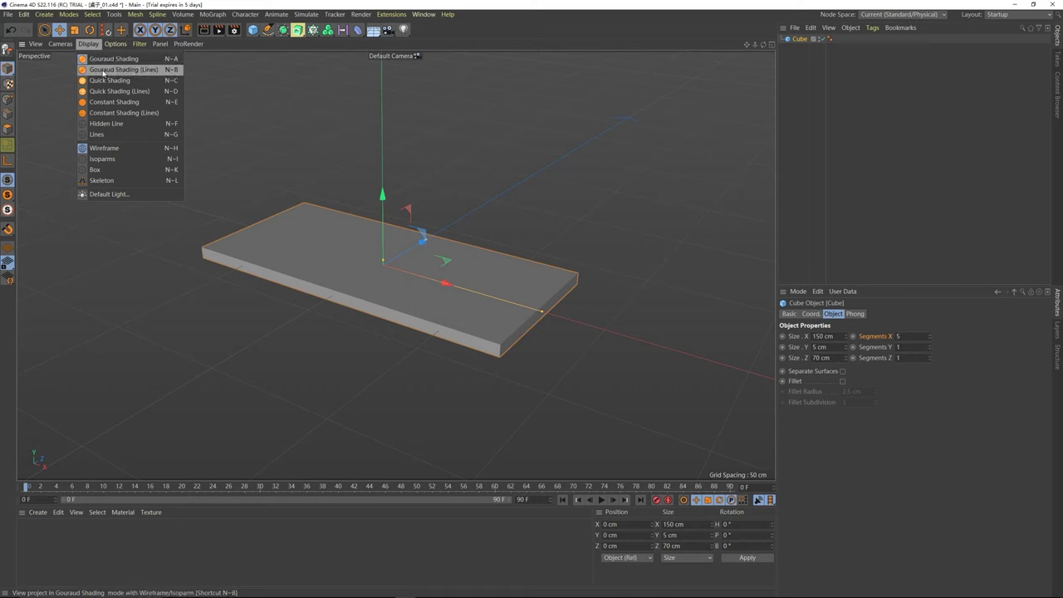
# - Switch the viewport to Gouraud Shading (Lines) and reset the slab's X, Y, Z segments to 1
pyautogui.click(146, 71)
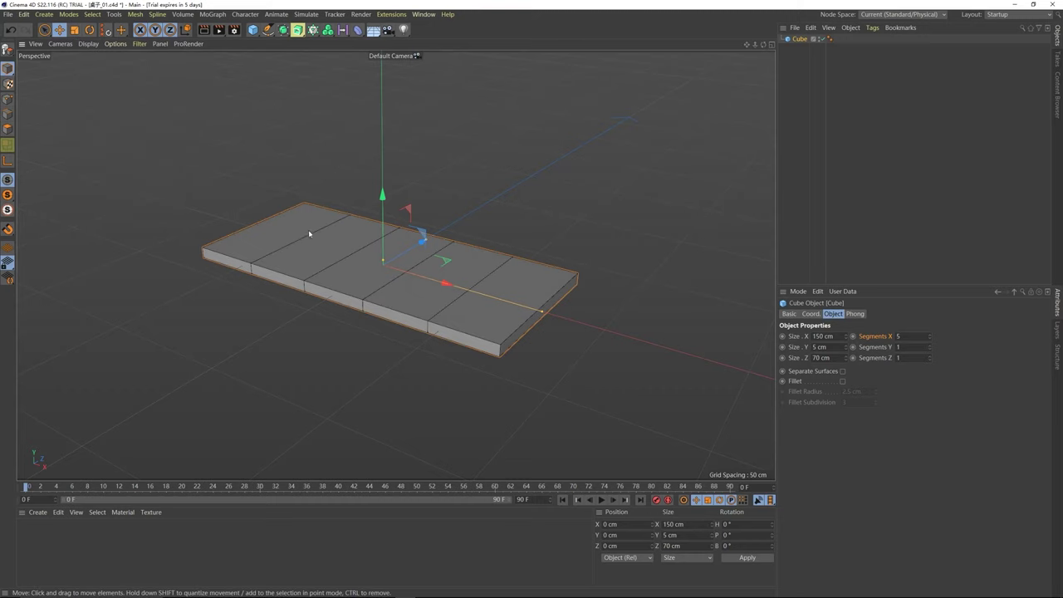
pyautogui.scroll(1, 309, 235)
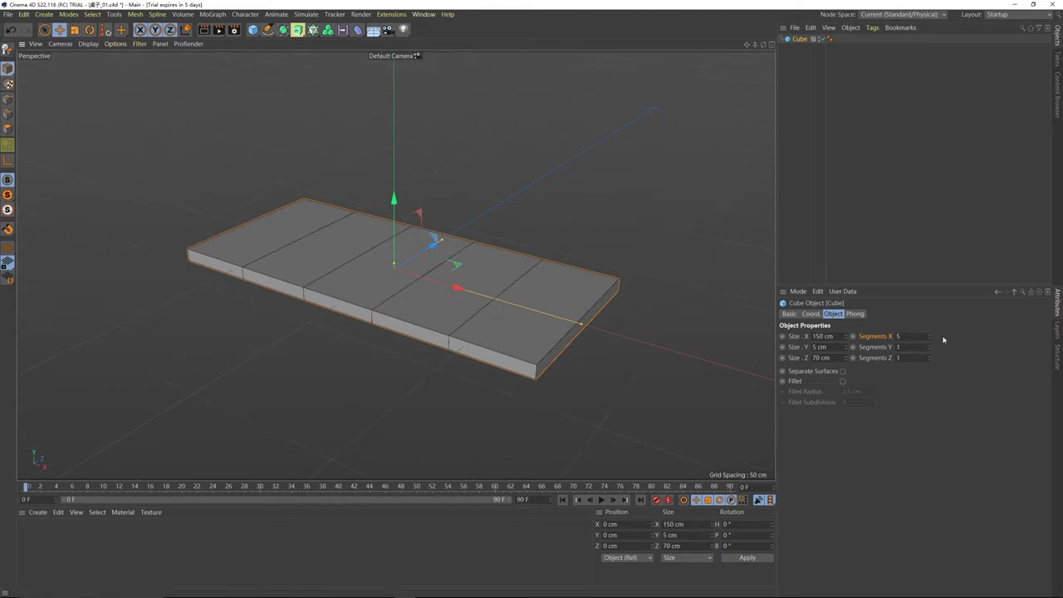
pyautogui.scroll(4, 929, 335)
pyautogui.scroll(4, 930, 348)
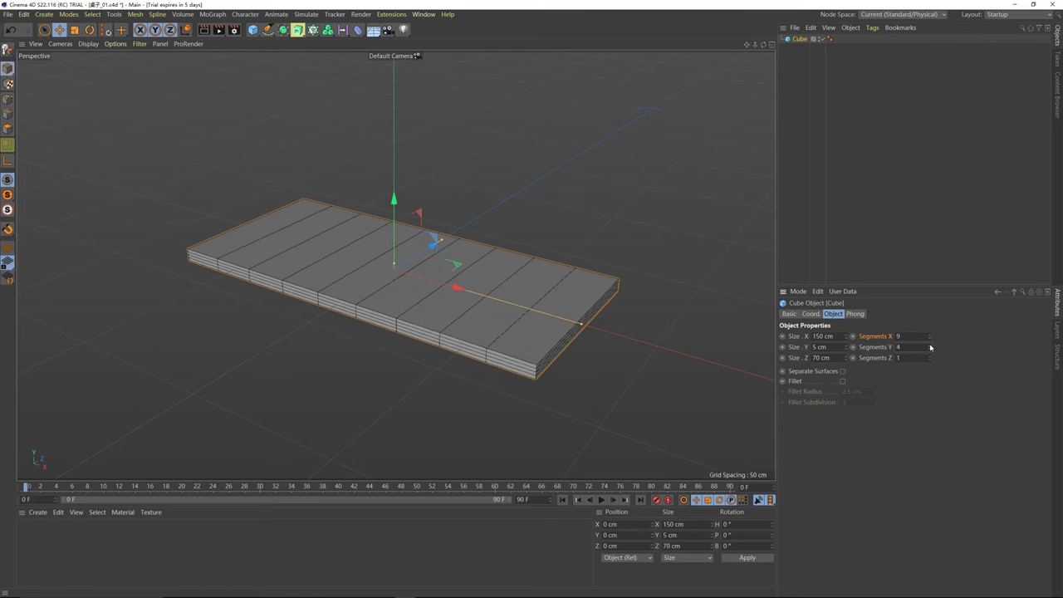
pyautogui.scroll(5, 931, 358)
pyautogui.scroll(-2, 930, 358)
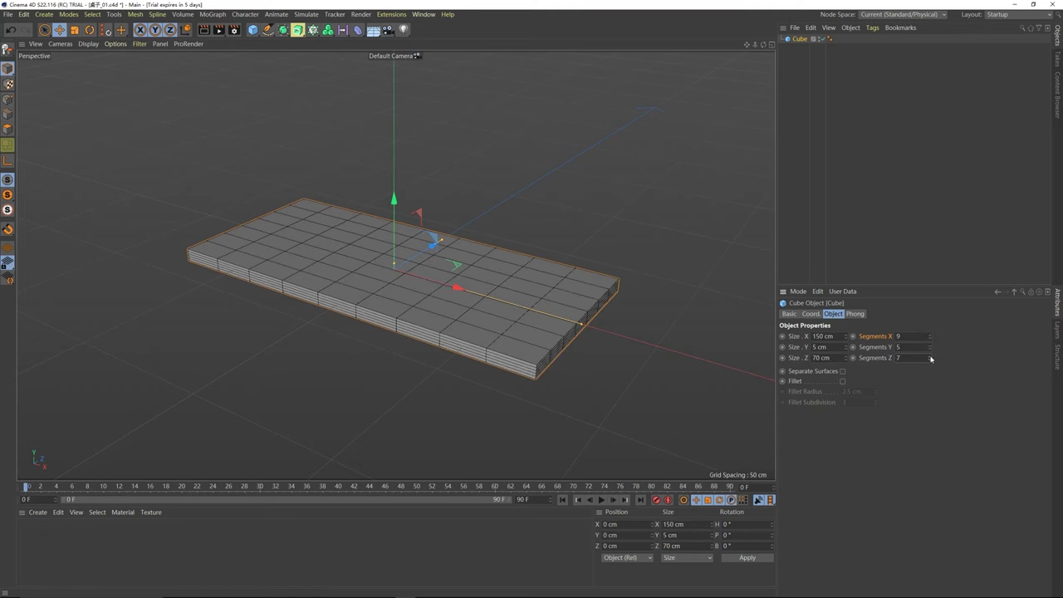
pyautogui.scroll(-2, 929, 337)
pyautogui.scroll(-2, 929, 336)
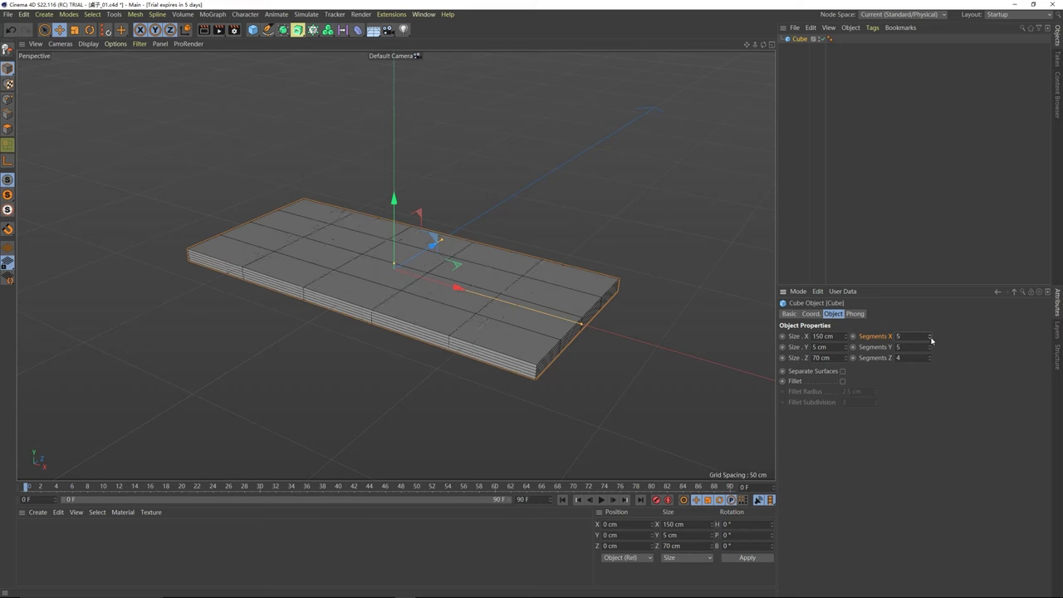
pyautogui.scroll(5, 931, 336)
pyautogui.scroll(2, 287, 178)
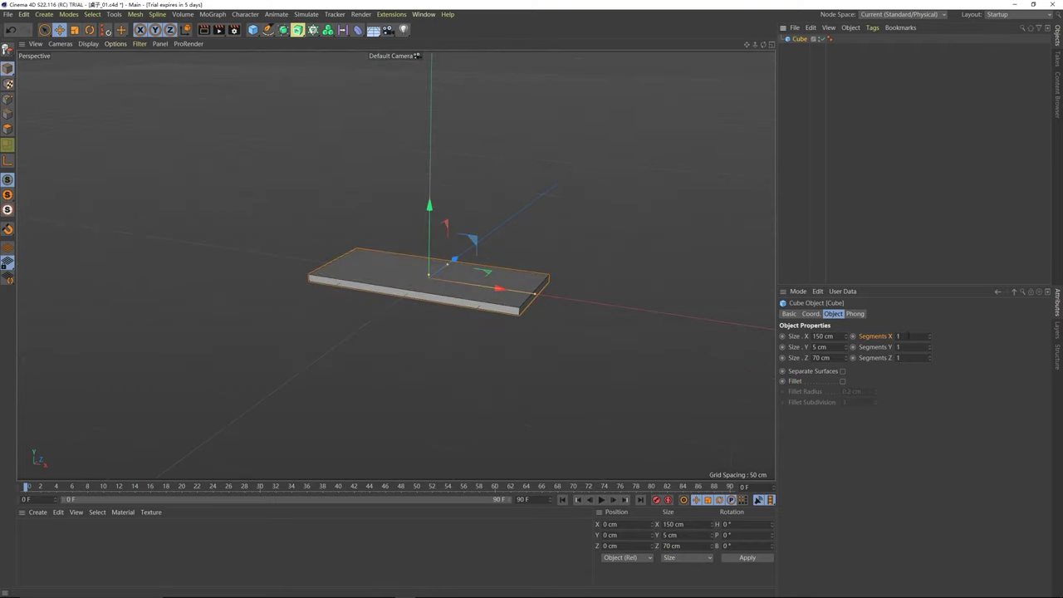
pyautogui.keyDown('alt'); pyautogui.moveTo(390, 281); pyautogui.dragTo(403, 279); pyautogui.keyUp('alt')
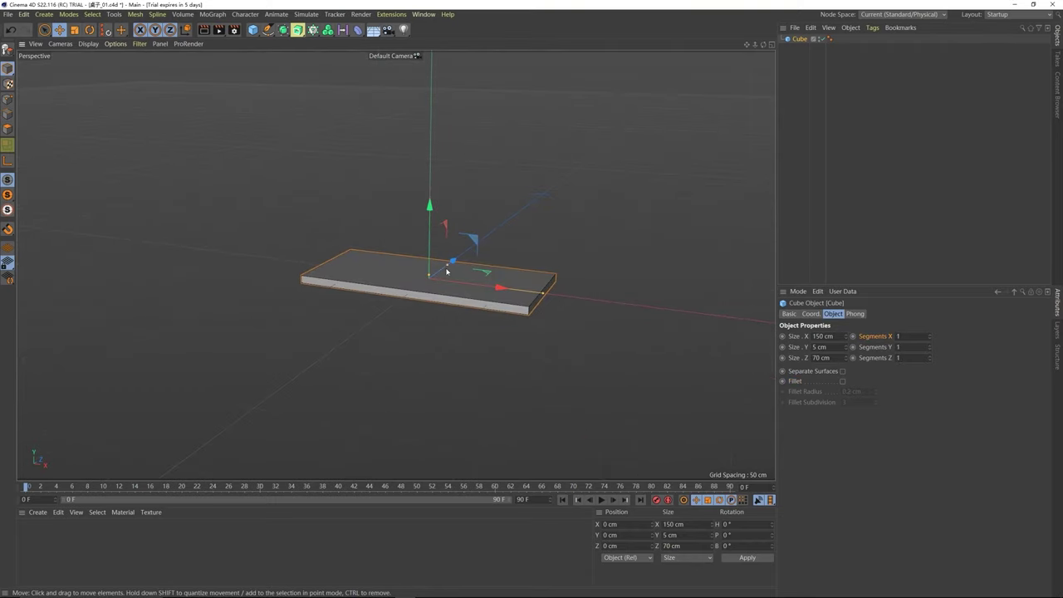
pyautogui.scroll(2, 433, 270)
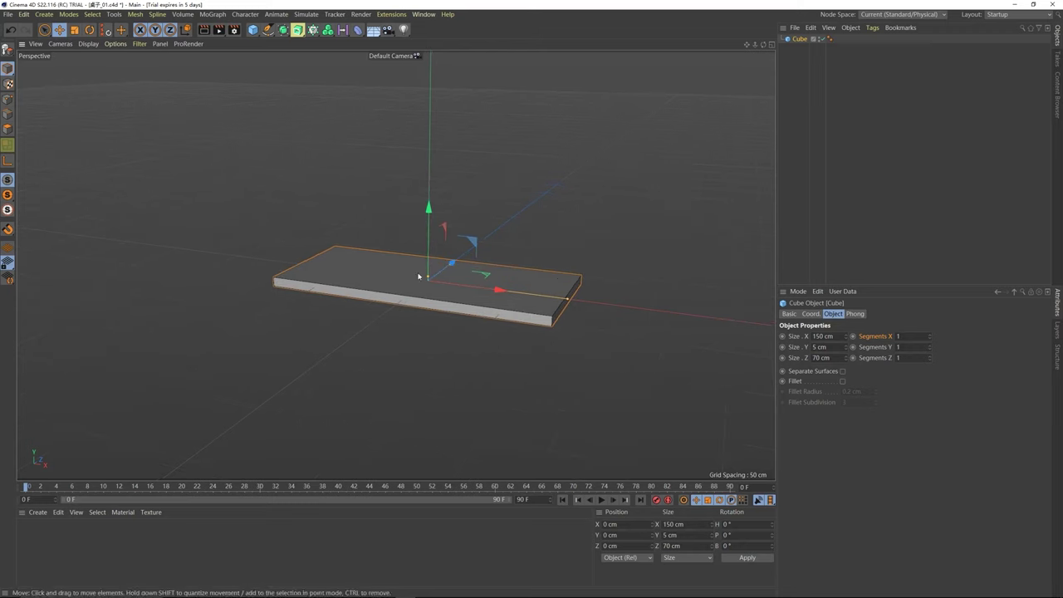
# - Add a Cylinder primitive to the scene
pyautogui.click(253, 30)
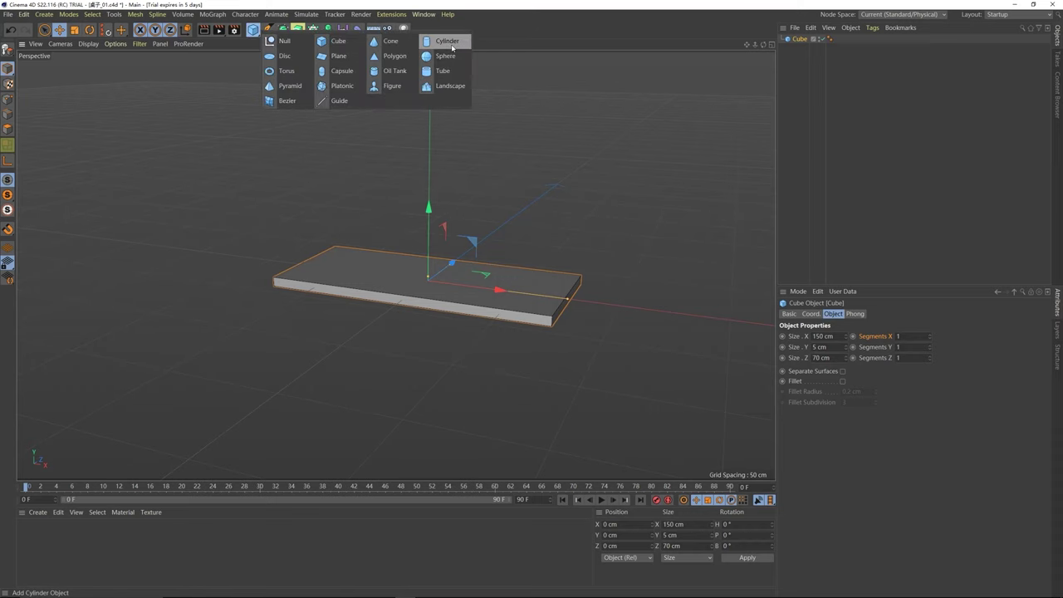
pyautogui.click(452, 49)
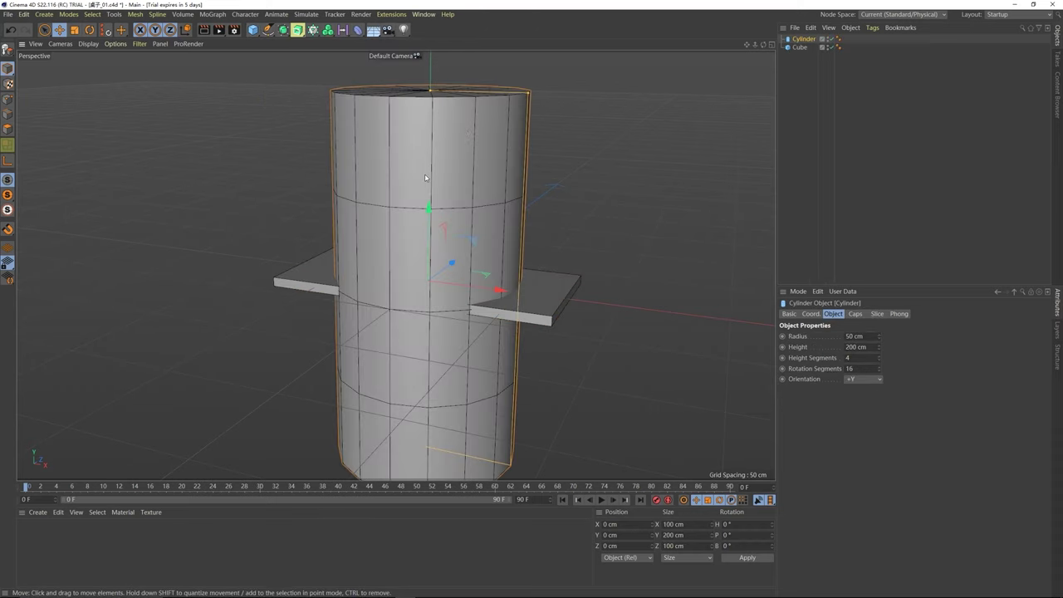
pyautogui.scroll(-3, 427, 183)
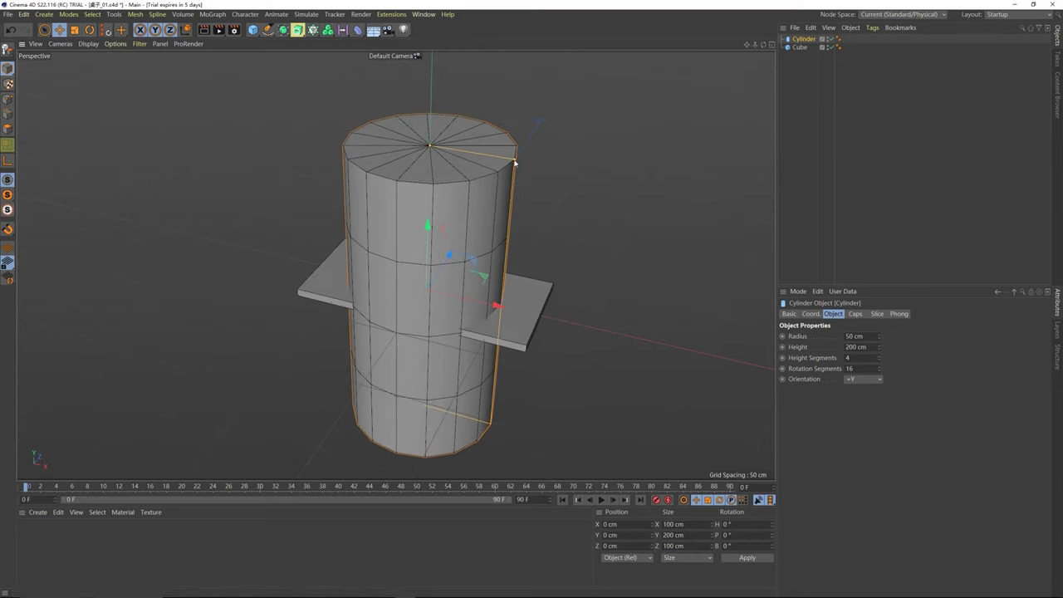
# - Shape the cylinder to 3.514 cm radius, 88.361 cm height, and lower it to Y -45.691 cm
pyautogui.moveTo(515, 162); pyautogui.dragTo(473, 152)
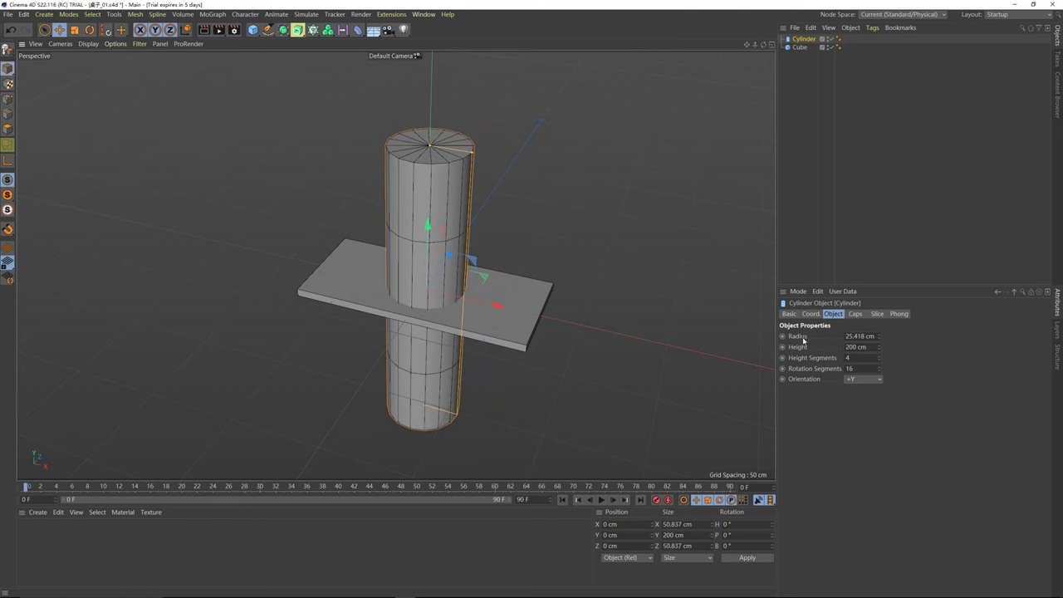
pyautogui.moveTo(878, 336); pyautogui.dragTo(878, 358)
pyautogui.keyDown('alt'); pyautogui.moveTo(449, 261); pyautogui.dragTo(442, 242); pyautogui.keyUp('alt')
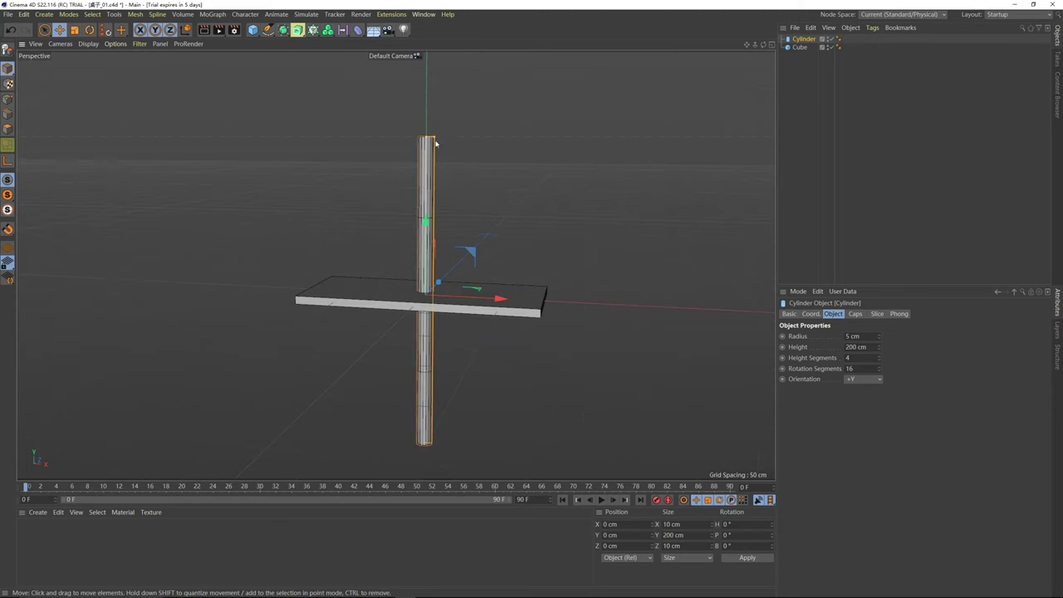
pyautogui.moveTo(435, 144); pyautogui.dragTo(426, 142)
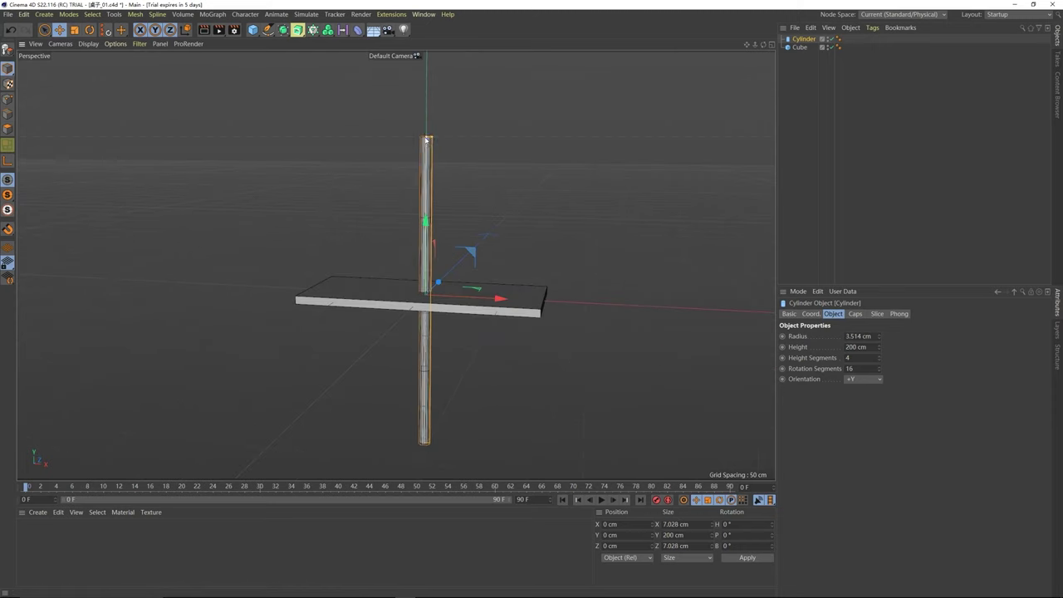
pyautogui.moveTo(427, 141); pyautogui.dragTo(427, 213)
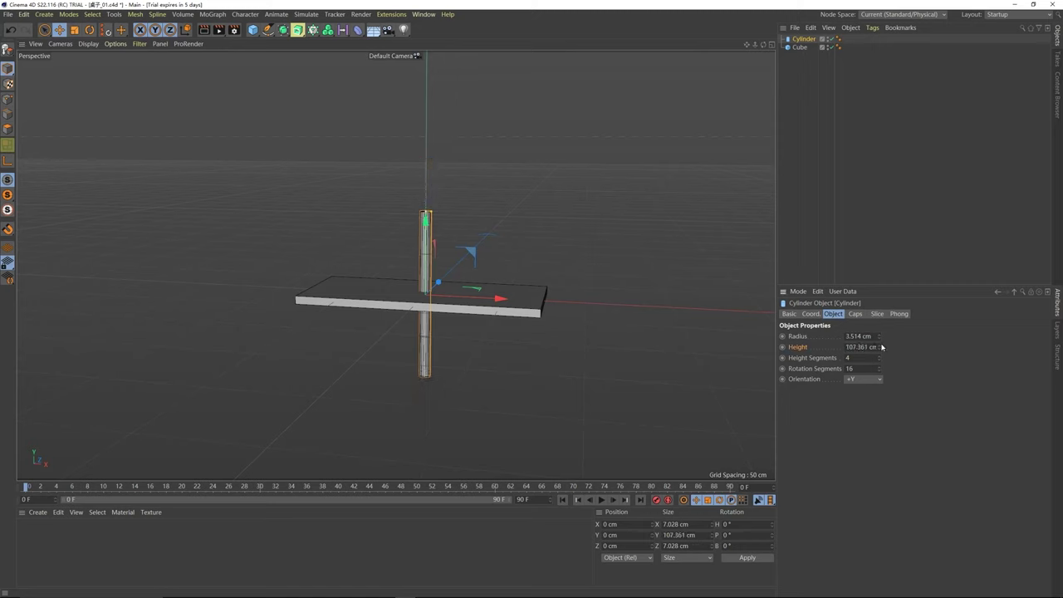
pyautogui.moveTo(882, 348)
pyautogui.mouseDown()
pyautogui.moveTo(882, 328)
pyautogui.moveTo(882, 363)
pyautogui.moveTo(882, 347)
pyautogui.mouseUp()
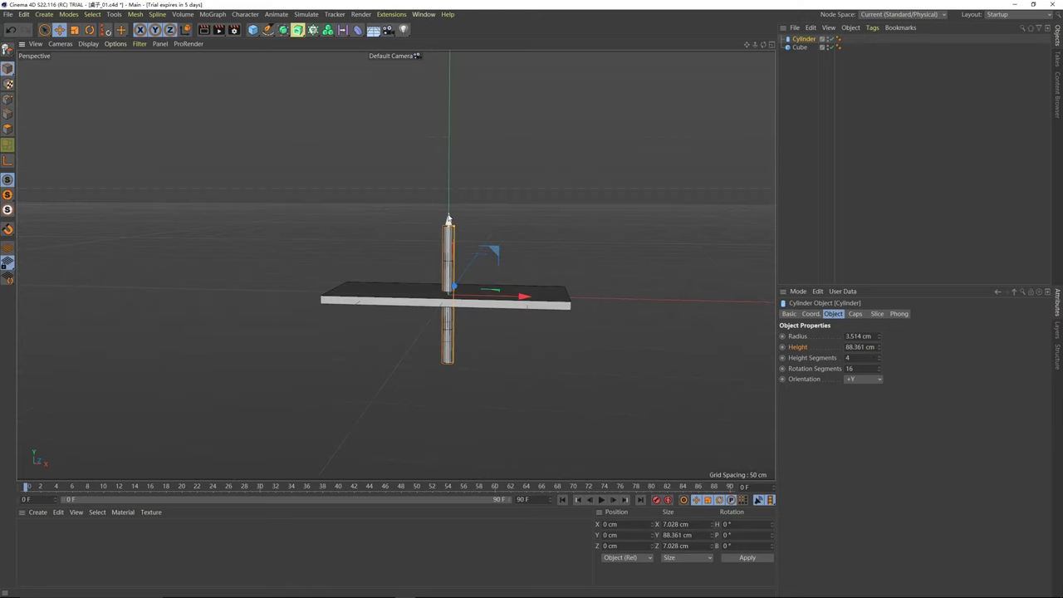
pyautogui.moveTo(448, 219); pyautogui.dragTo(400, 307)
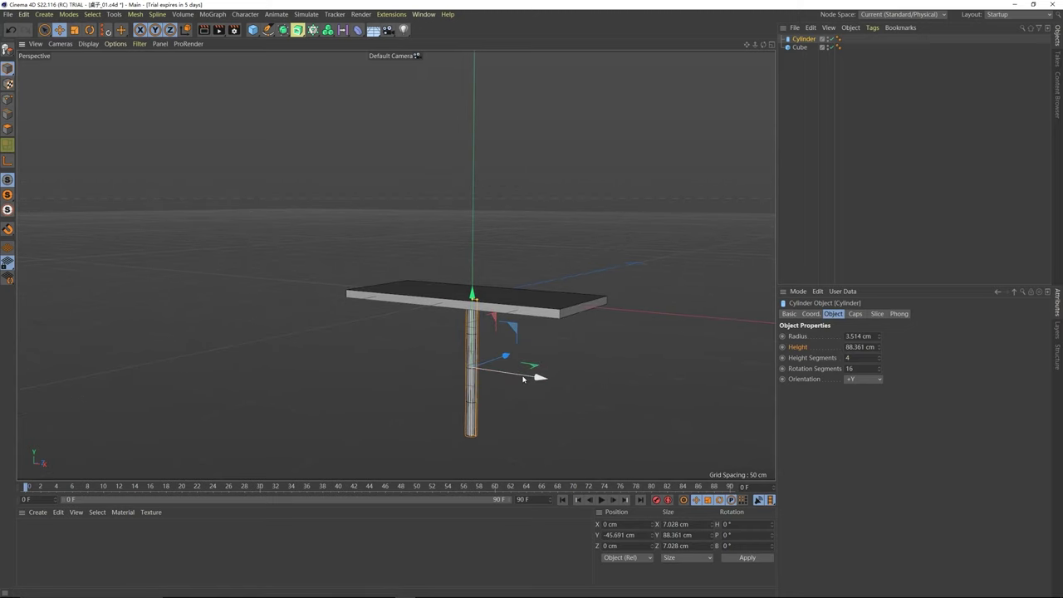
# - Position the cylinder leg under one end corner of the tabletop
pyautogui.moveTo(535, 375); pyautogui.dragTo(416, 287)
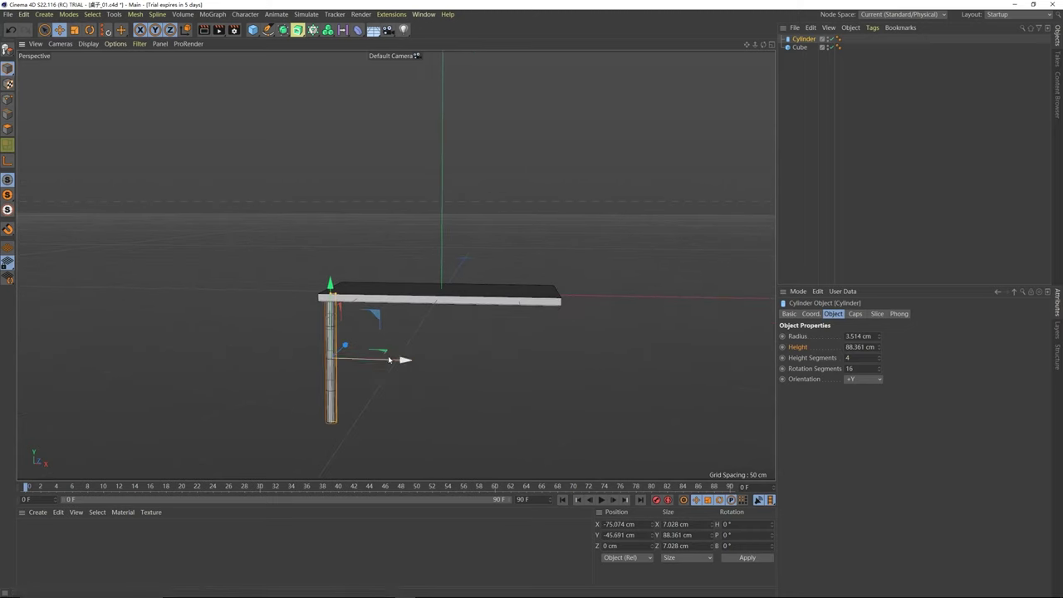
pyautogui.moveTo(403, 358); pyautogui.dragTo(418, 361)
pyautogui.keyDown('alt'); pyautogui.moveTo(349, 296); pyautogui.dragTo(444, 308); pyautogui.keyUp('alt')
pyautogui.moveTo(249, 361); pyautogui.dragTo(308, 352)
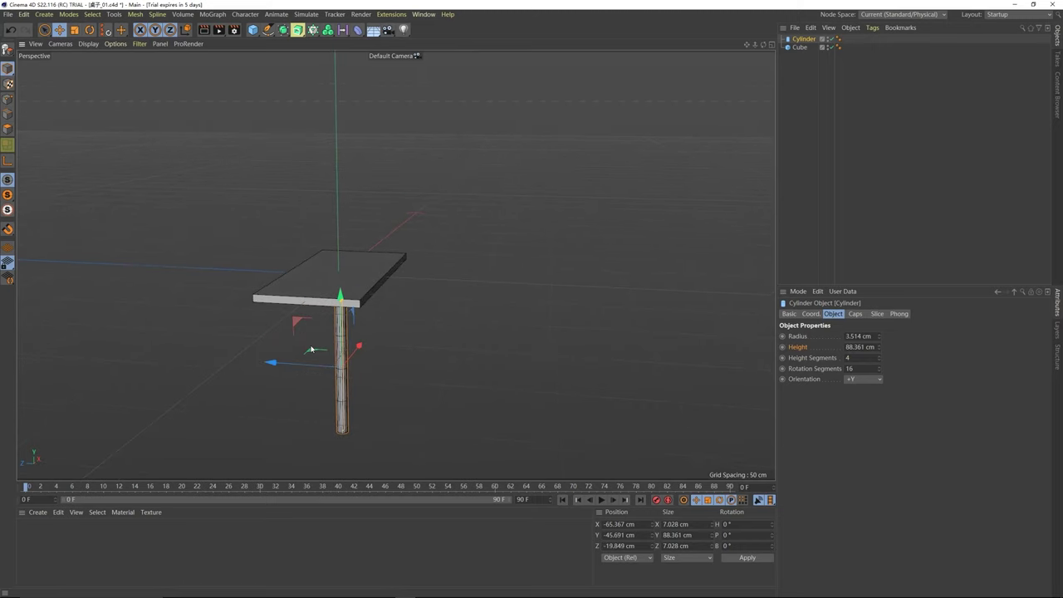
pyautogui.keyDown('alt'); pyautogui.moveTo(348, 283); pyautogui.dragTo(240, 263); pyautogui.keyUp('alt')
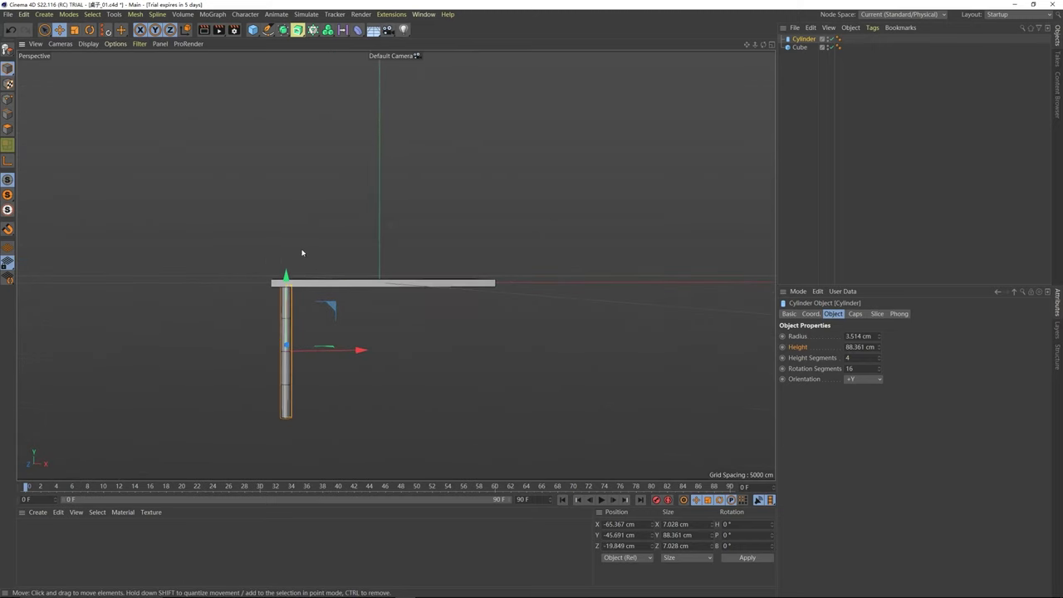
pyautogui.keyDown('alt'); pyautogui.moveTo(301, 252); pyautogui.dragTo(416, 266); pyautogui.keyUp('alt')
pyautogui.moveTo(371, 352); pyautogui.dragTo(376, 354)
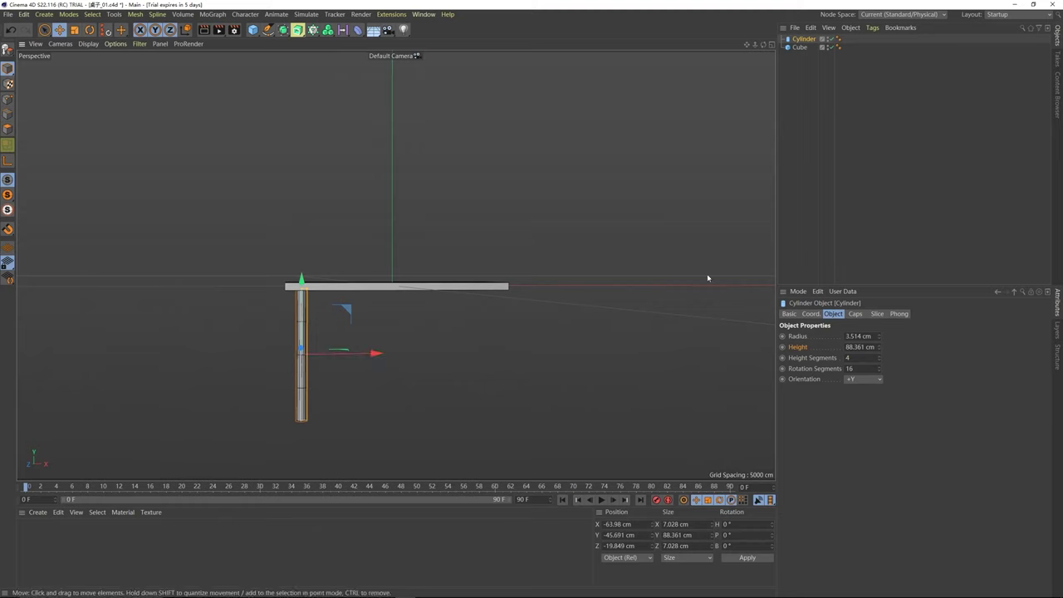
# - Set the leg's height to 81.361 cm and radius to 3 cm
pyautogui.moveTo(880, 354); pyautogui.dragTo(880, 352)
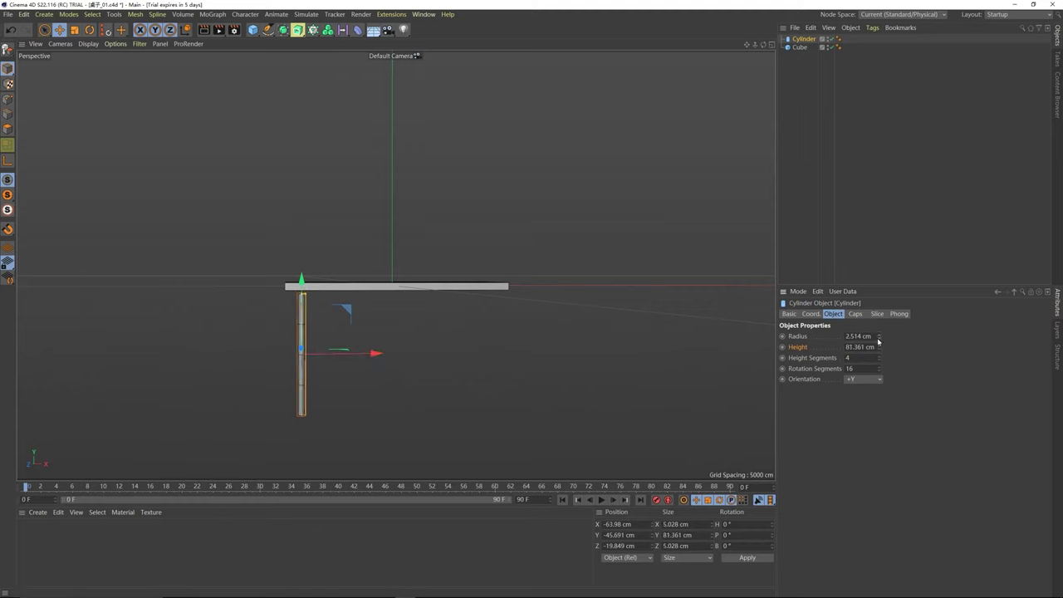
pyautogui.click(871, 336)
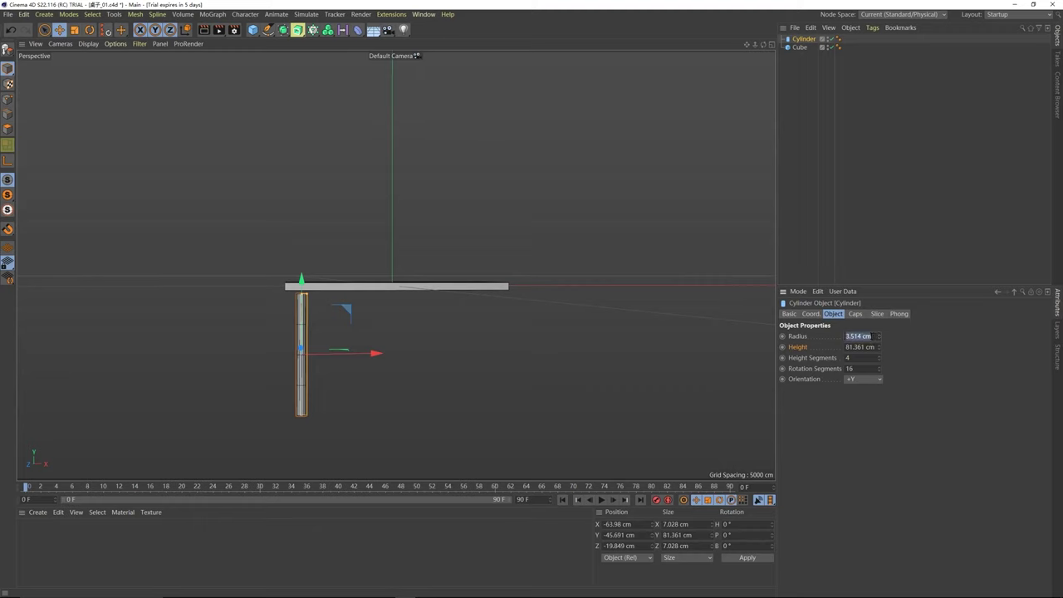
pyautogui.write('3')
pyautogui.press('Return')
pyautogui.scroll(2, 530, 315)
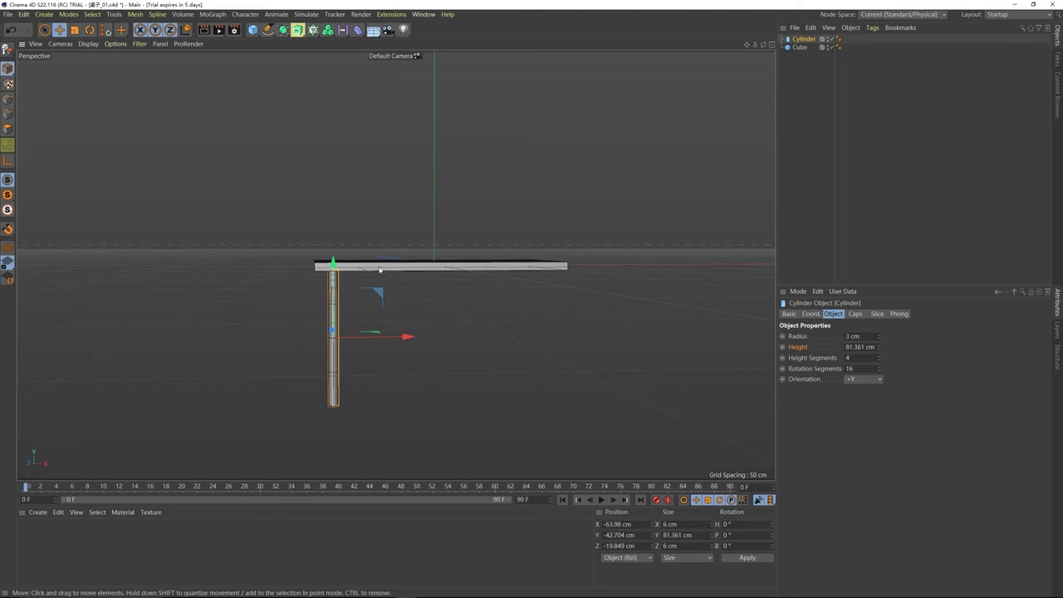
pyautogui.click(410, 267)
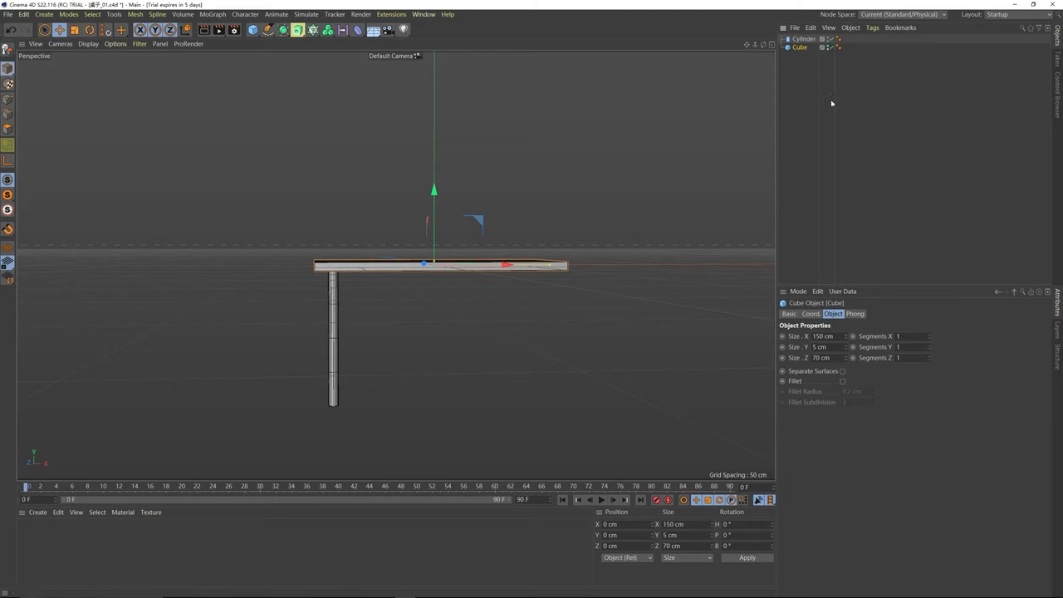
# - Hide the tabletop cube, select the cylinder leg, and show the deformer palette
pyautogui.click(829, 46)
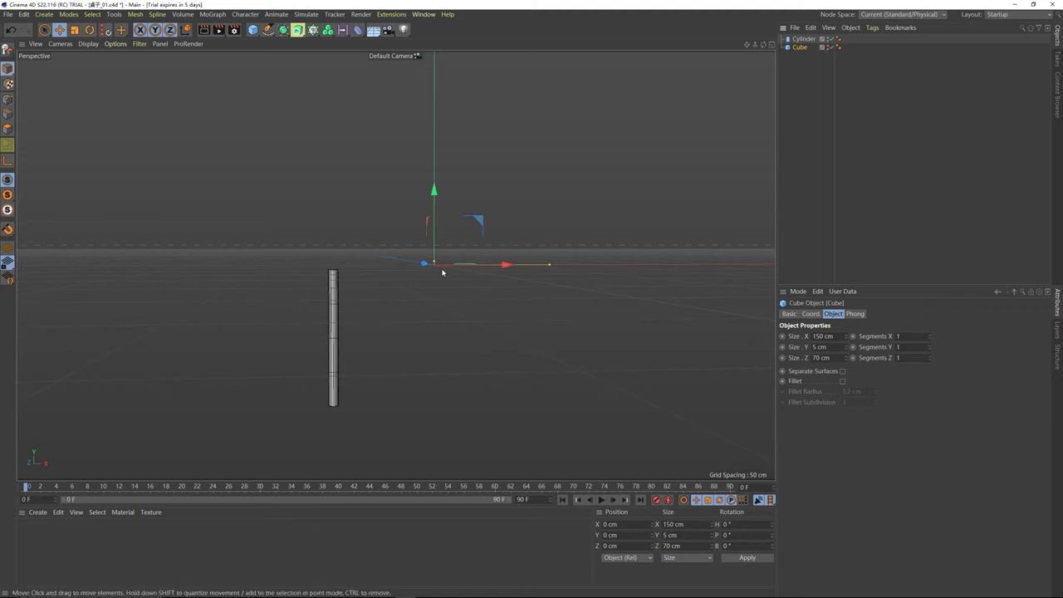
pyautogui.keyDown('alt'); pyautogui.moveTo(441, 271); pyautogui.dragTo(429, 275); pyautogui.keyUp('alt')
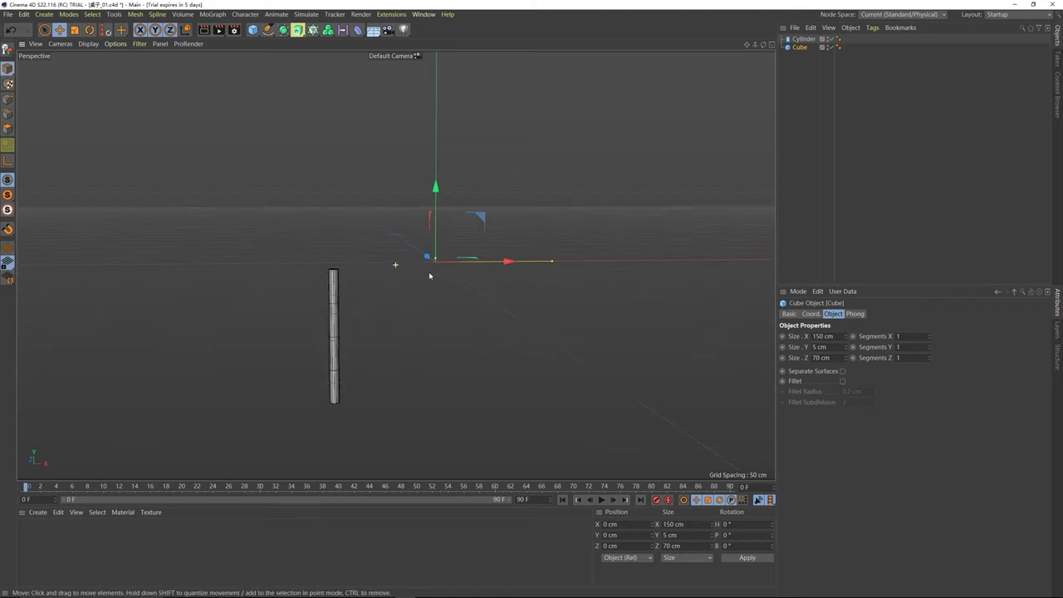
pyautogui.click(332, 299)
pyautogui.keyDown('alt'); pyautogui.moveTo(357, 291); pyautogui.dragTo(388, 285); pyautogui.keyUp('alt')
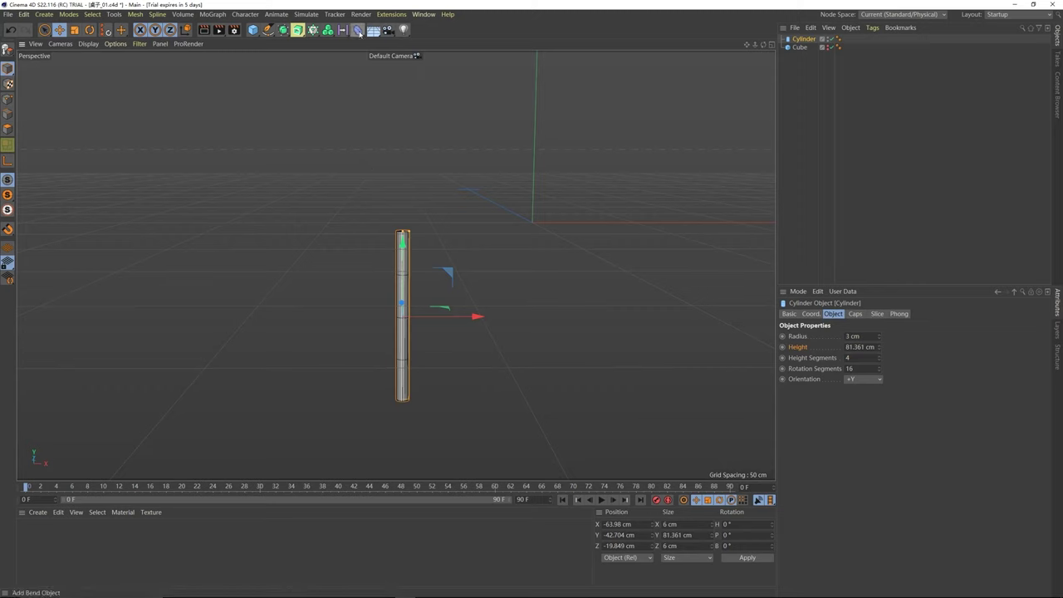
pyautogui.click(359, 30)
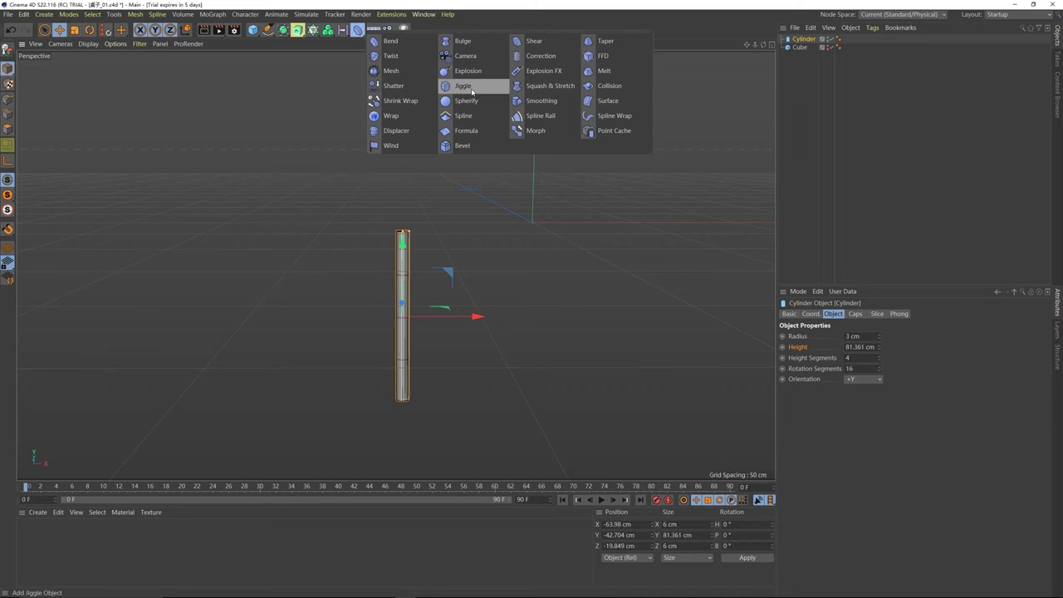
pyautogui.click(607, 43)
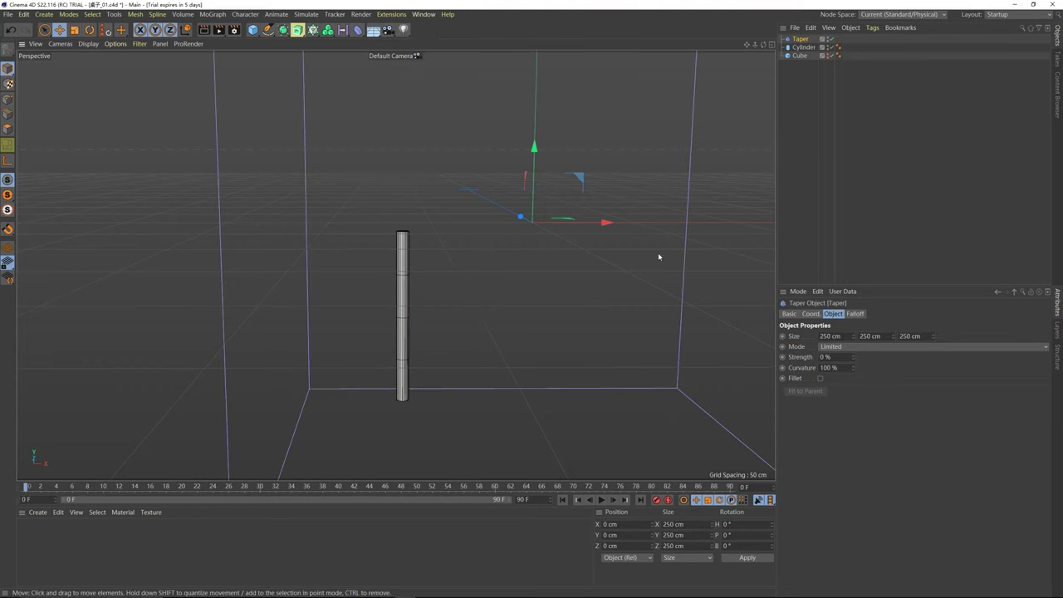
pyautogui.moveTo(853, 357); pyautogui.dragTo(498, 357)
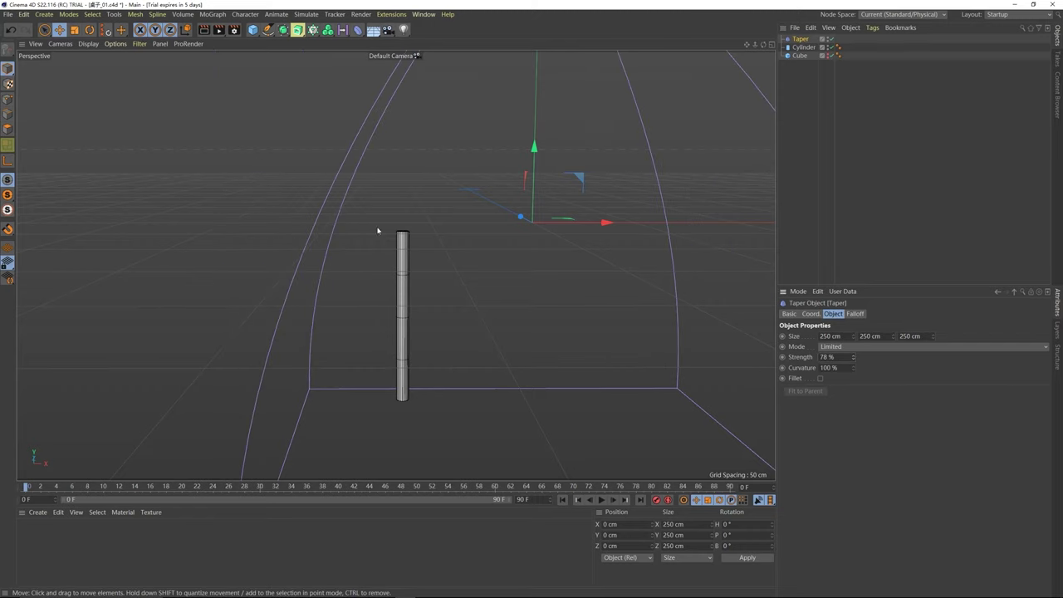
pyautogui.click(405, 238)
pyautogui.click(521, 226)
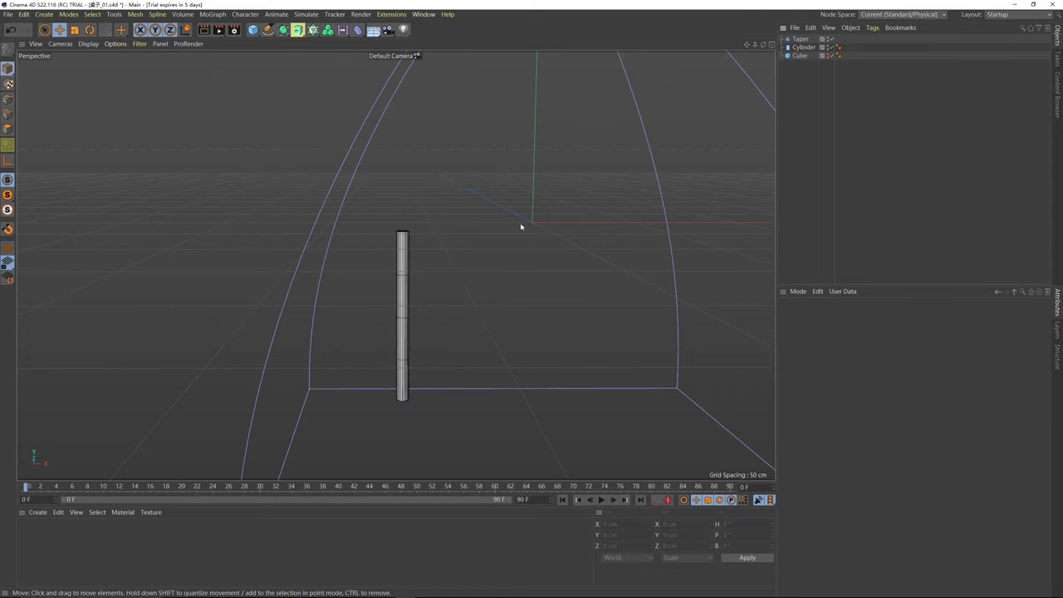
pyautogui.click(403, 250)
pyautogui.click(889, 203)
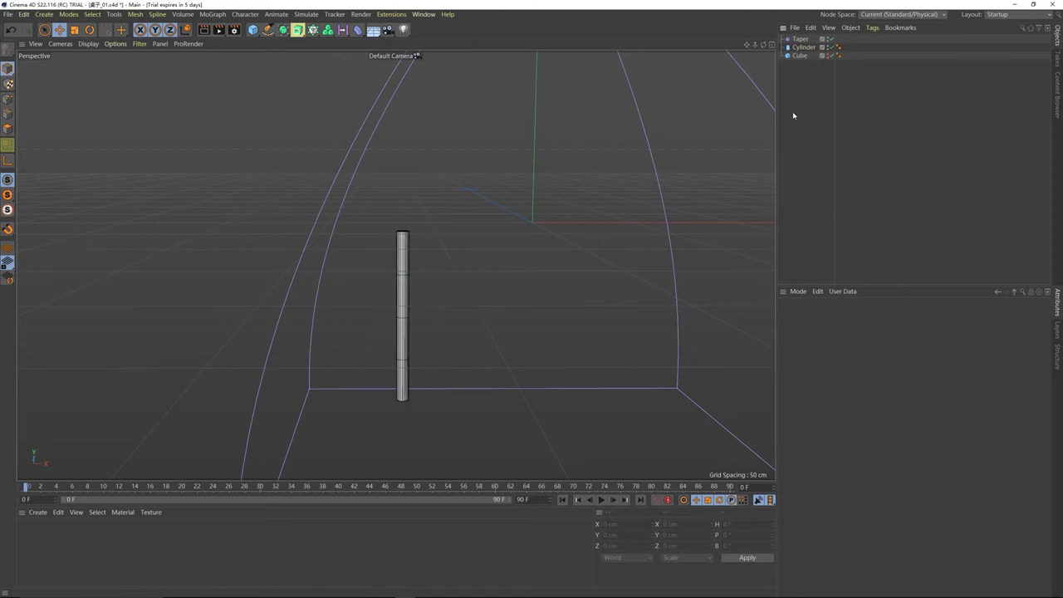
pyautogui.click(800, 39)
pyautogui.press('Delete')
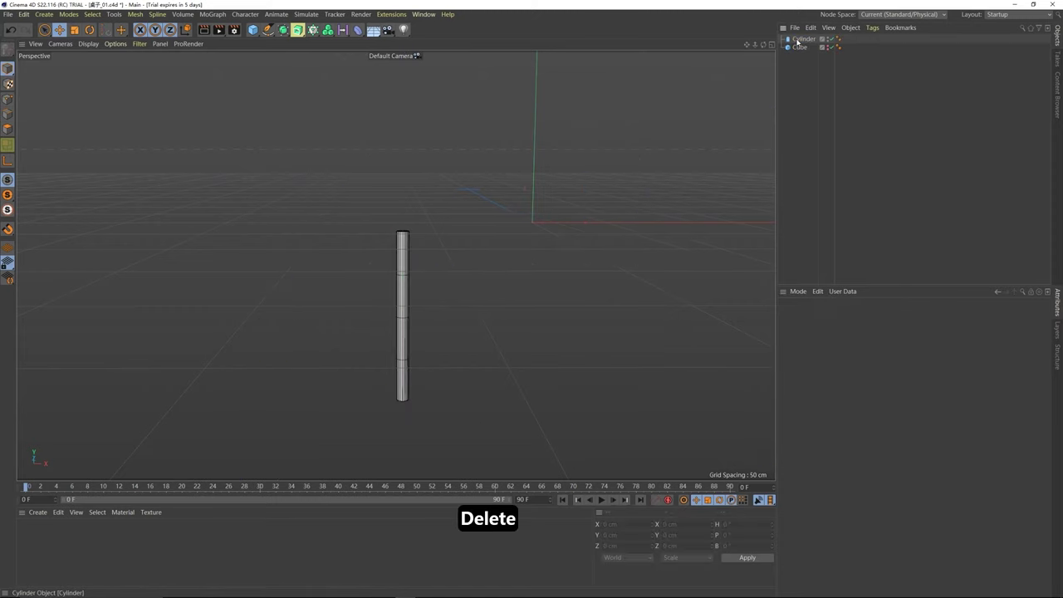
pyautogui.click(407, 255)
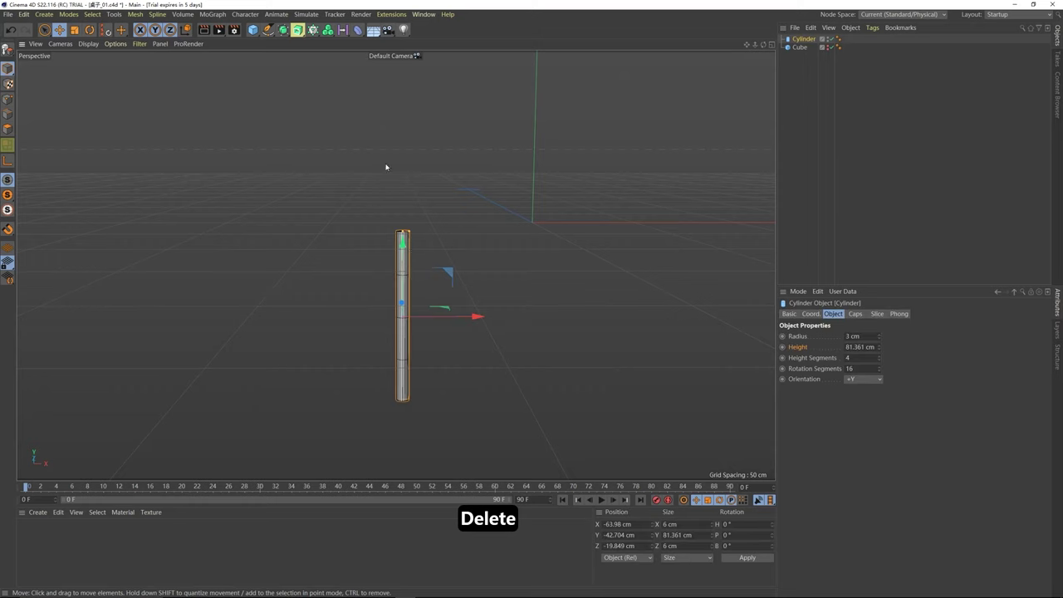
pyautogui.click(357, 29)
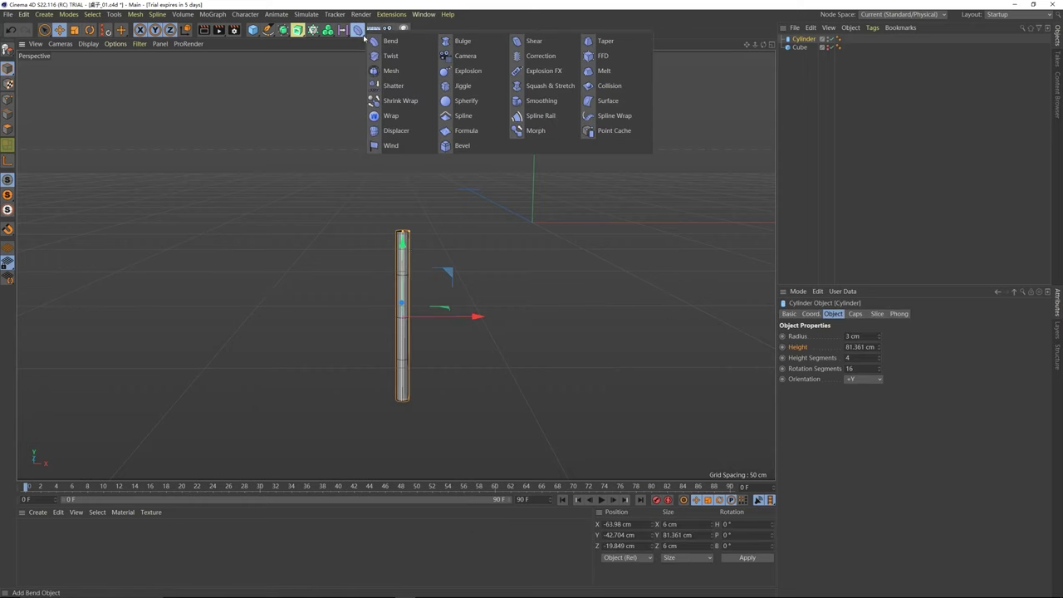
pyautogui.keyDown('shift'); pyautogui.click(605, 42); pyautogui.keyUp('shift')
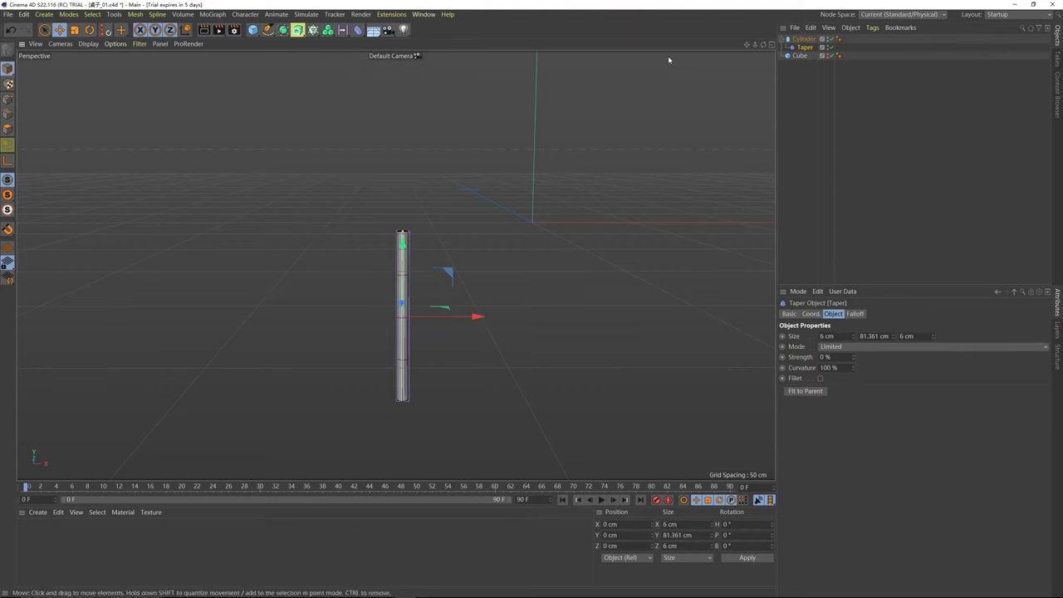
pyautogui.click(802, 41)
pyautogui.click(804, 48)
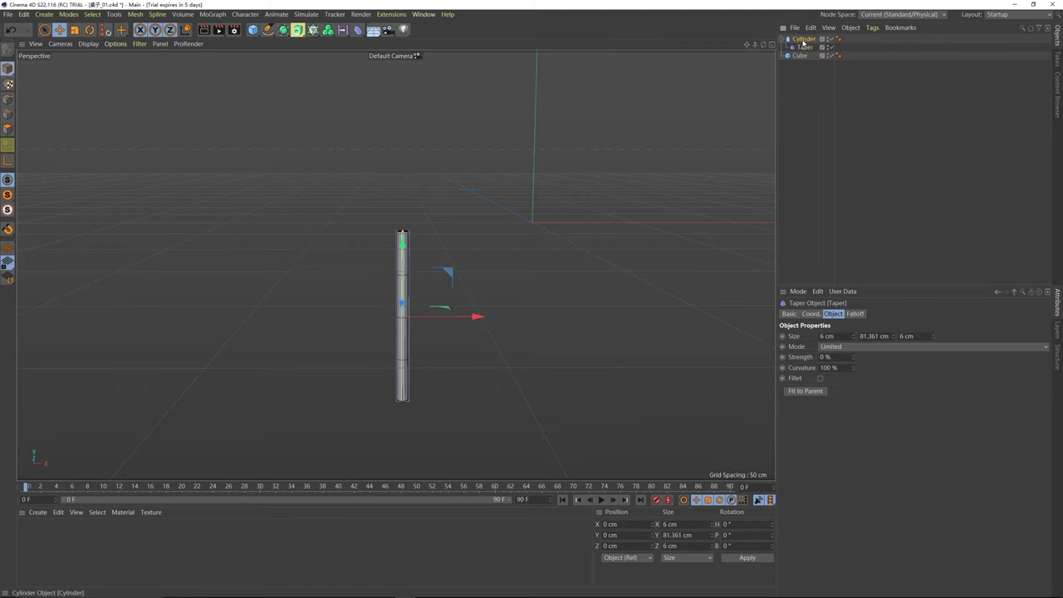
pyautogui.click(799, 40)
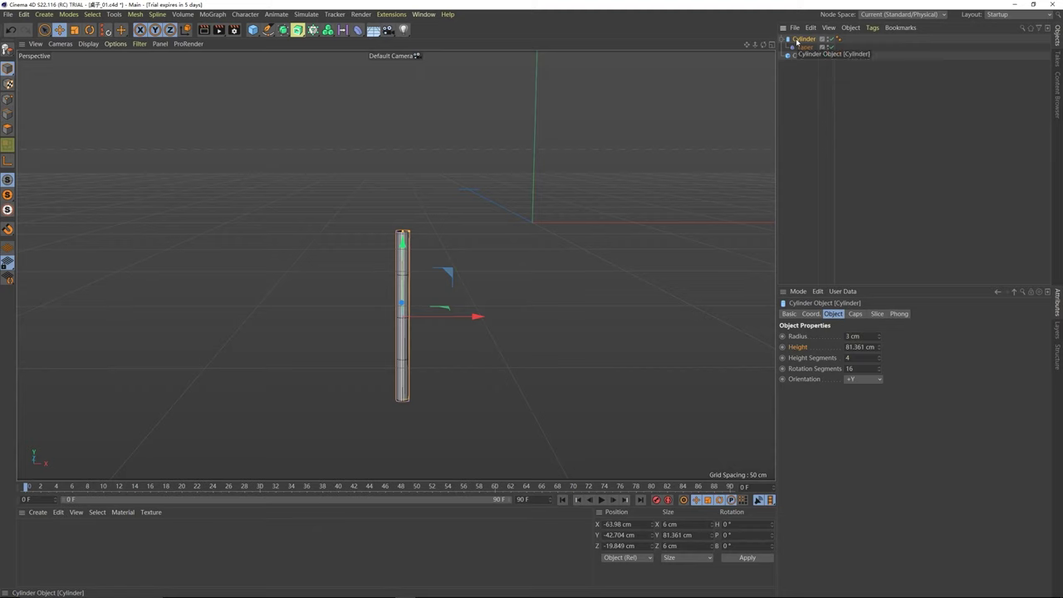
pyautogui.click(803, 47)
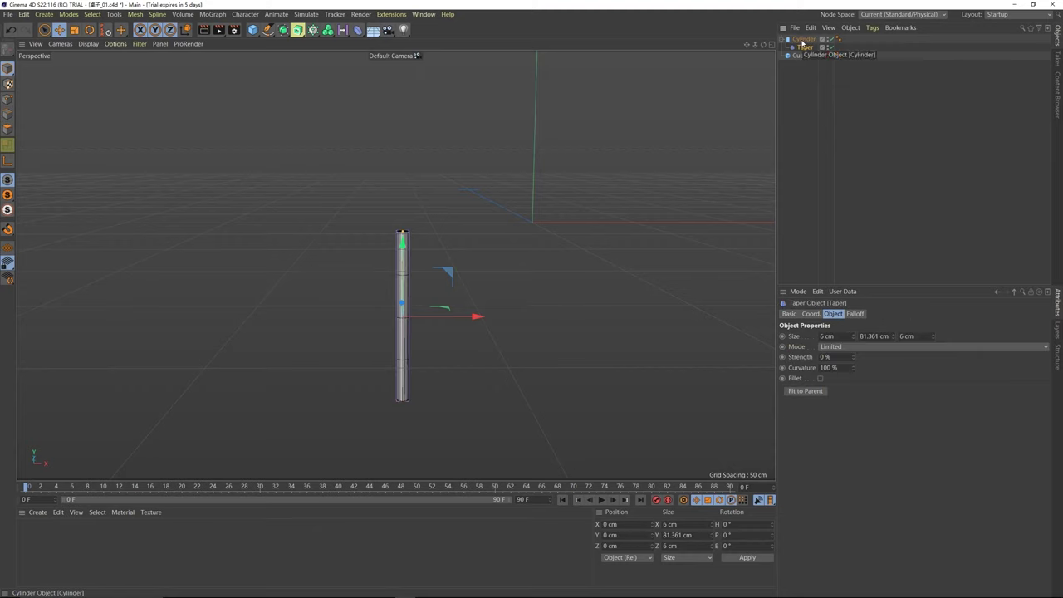
pyautogui.click(802, 39)
pyautogui.click(805, 48)
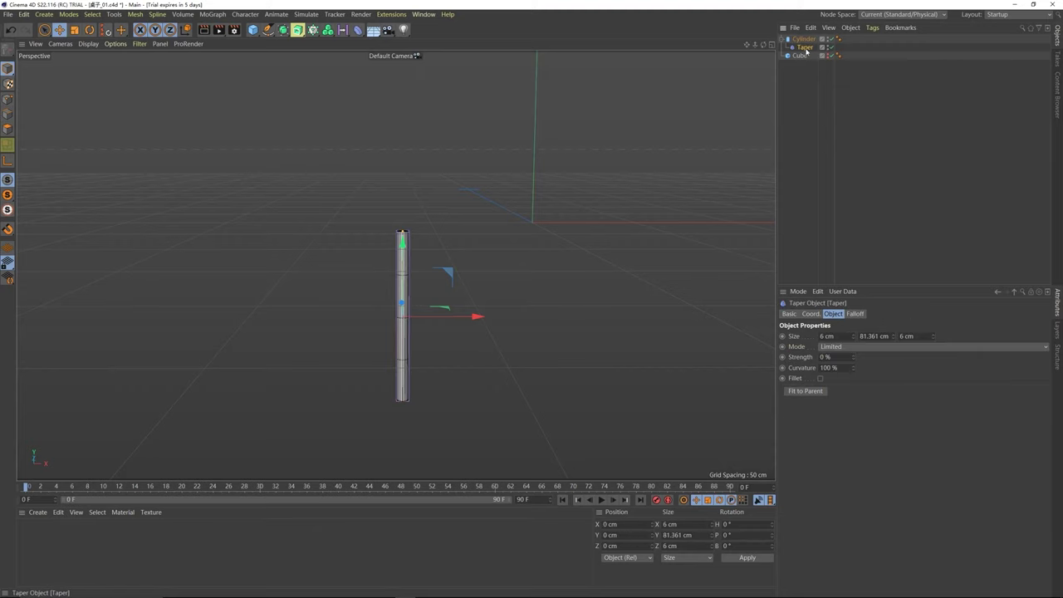
pyautogui.click(802, 40)
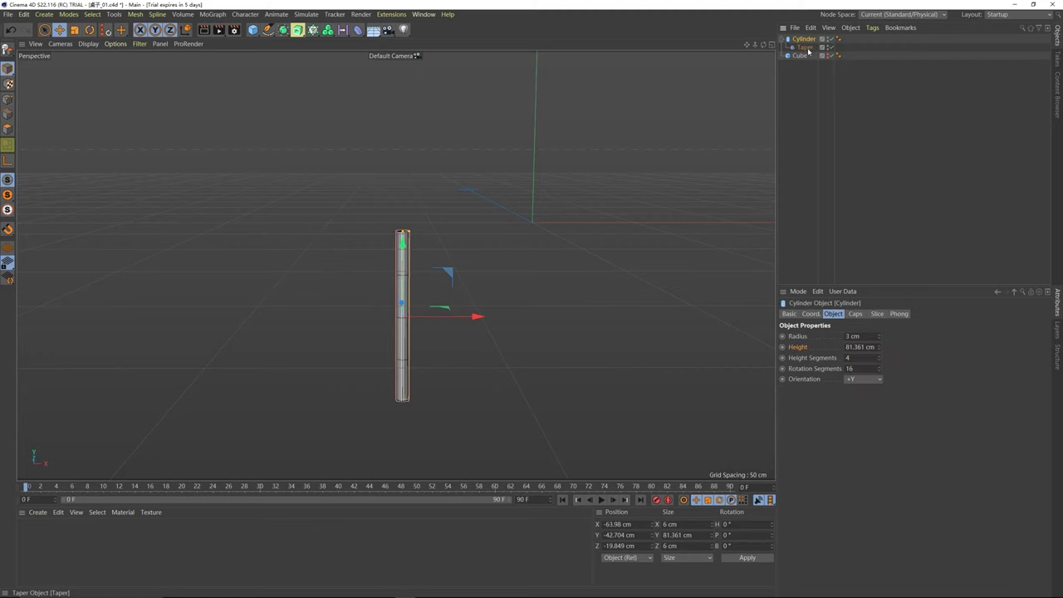
pyautogui.click(804, 47)
pyautogui.click(804, 40)
pyautogui.click(805, 48)
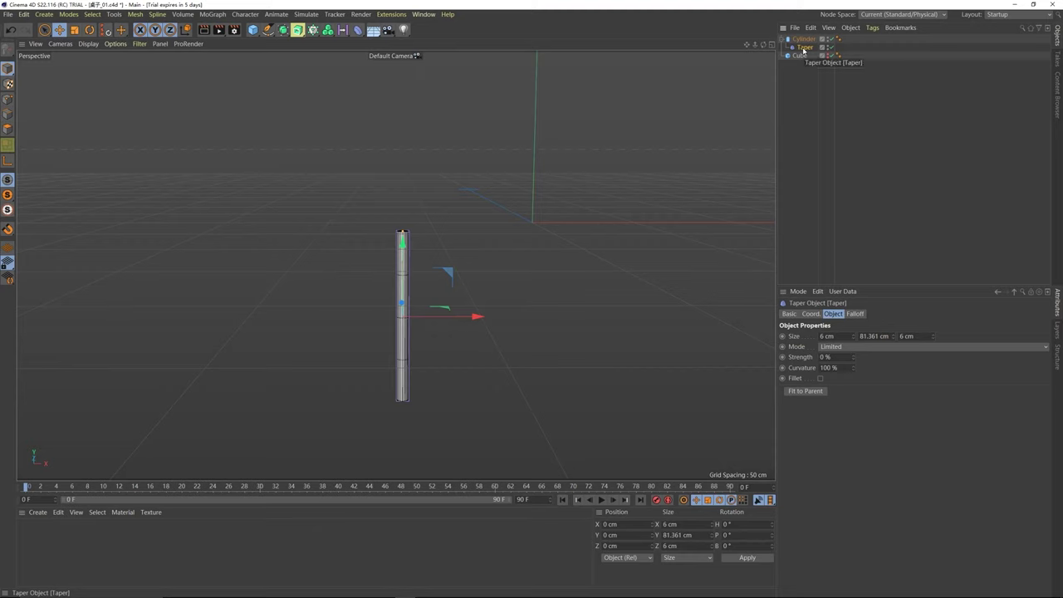
pyautogui.click(802, 40)
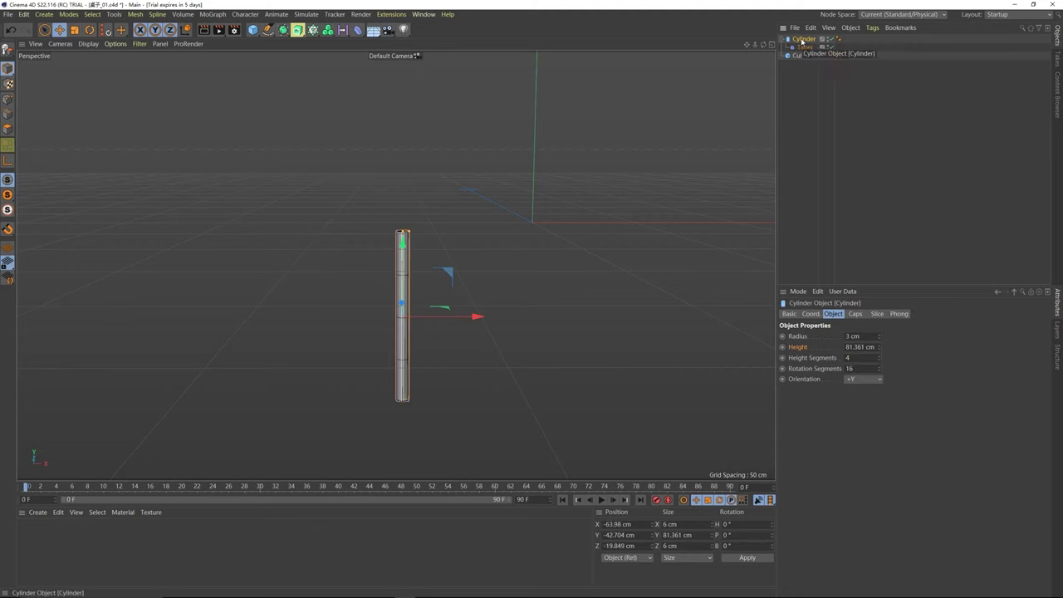
pyautogui.click(805, 47)
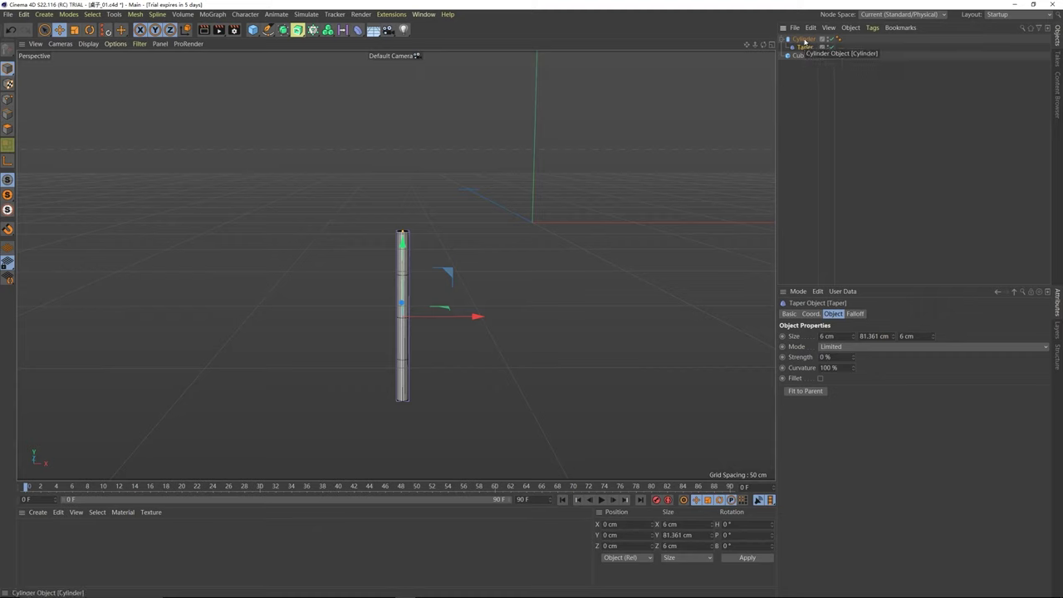
pyautogui.click(803, 40)
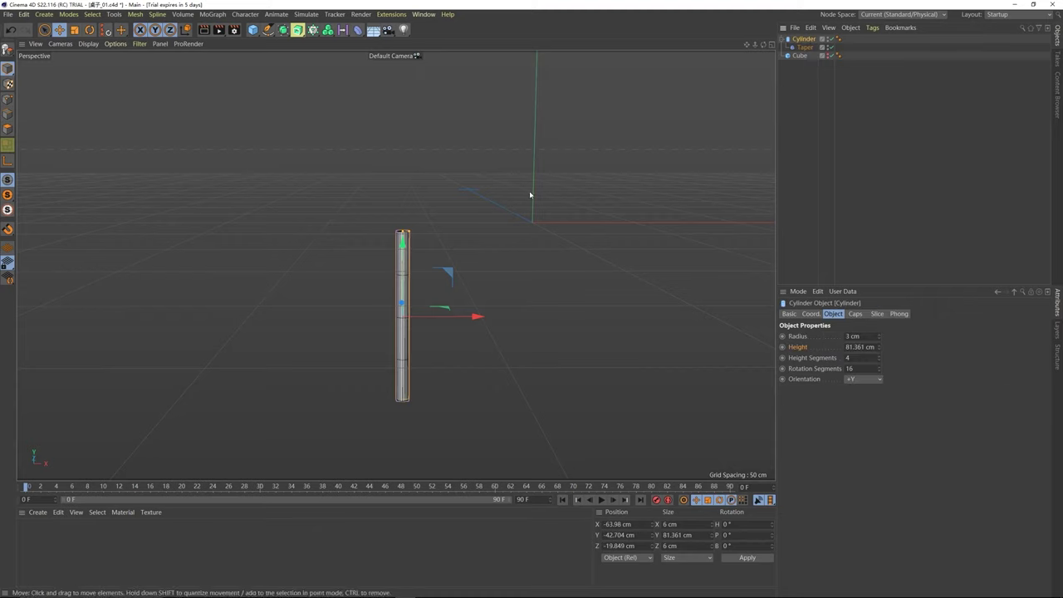
pyautogui.moveTo(477, 317)
pyautogui.mouseDown()
pyautogui.moveTo(354, 316)
pyautogui.moveTo(491, 316)
pyautogui.moveTo(435, 316)
pyautogui.moveTo(472, 313)
pyautogui.mouseUp()
pyautogui.hotkey('ctrl', 'z')
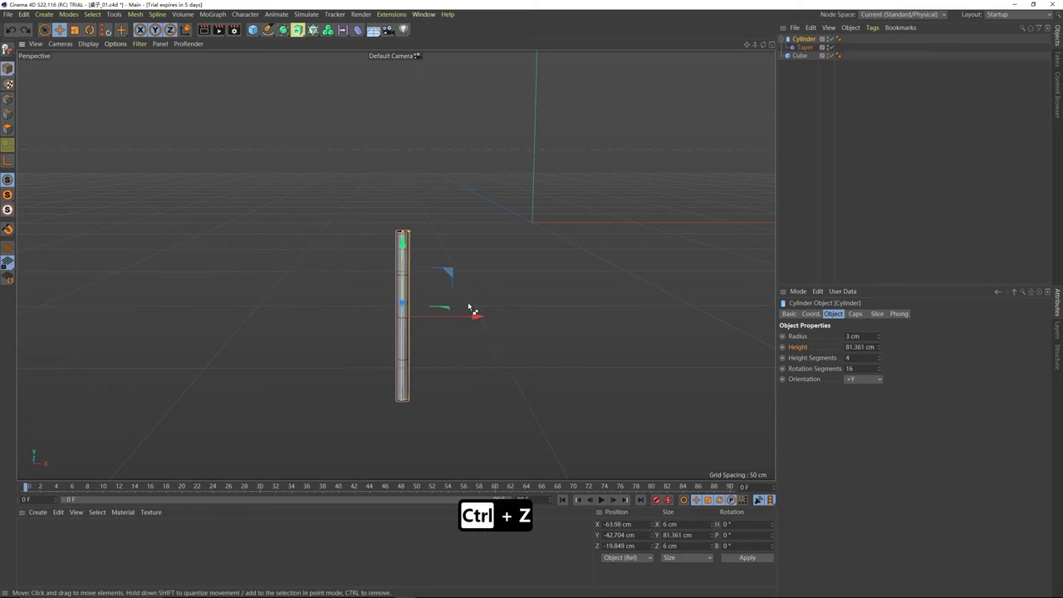
# - Set the Taper deformer's Strength to about 24% so the cylinder leg narrows gently
pyautogui.click(805, 47)
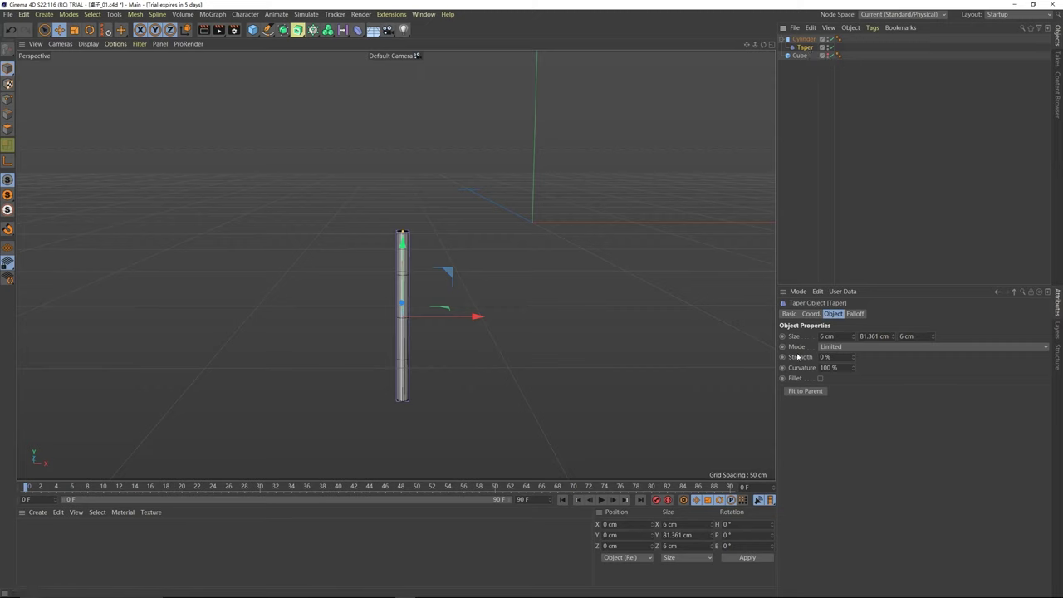
pyautogui.click(799, 358)
pyautogui.moveTo(854, 358)
pyautogui.mouseDown()
pyautogui.moveTo(854, 300)
pyautogui.moveTo(853, 346)
pyautogui.mouseUp()
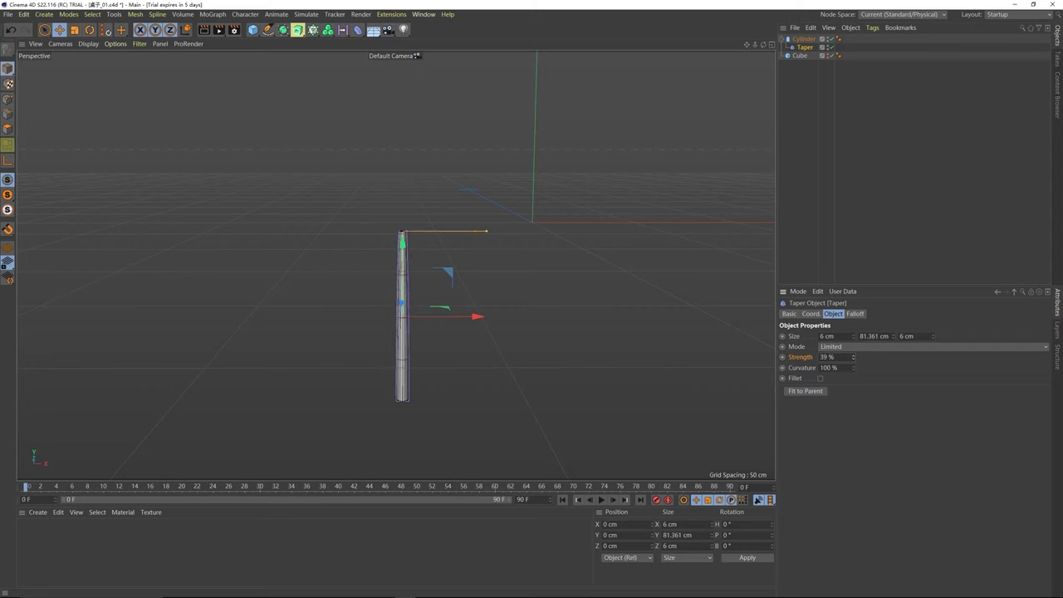
pyautogui.moveTo(487, 231)
pyautogui.mouseDown()
pyautogui.moveTo(440, 233)
pyautogui.moveTo(524, 232)
pyautogui.moveTo(425, 234)
pyautogui.moveTo(497, 231)
pyautogui.mouseUp()
pyautogui.click(803, 40)
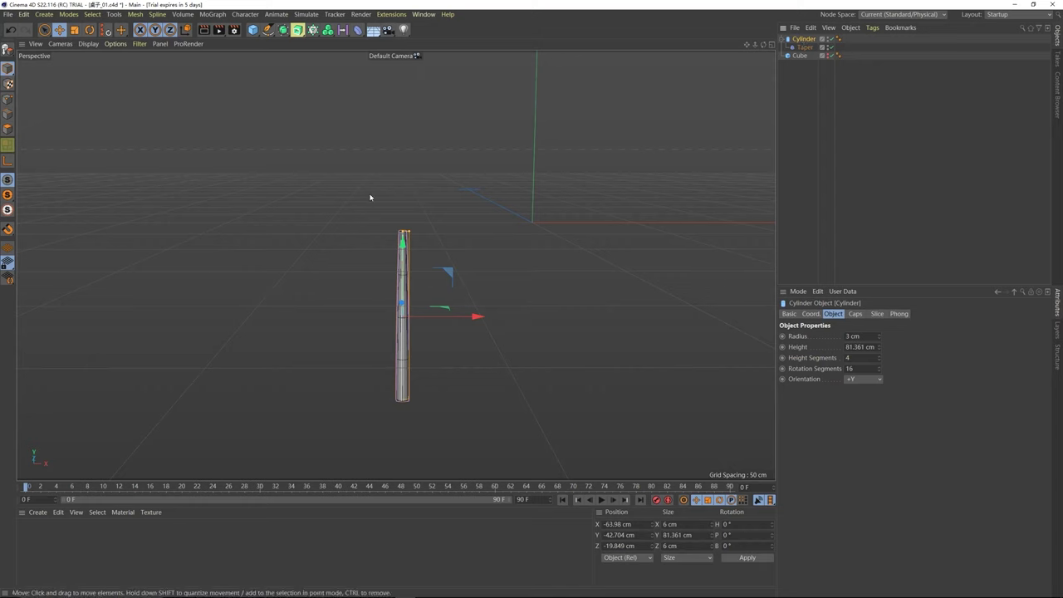
# - Rotate the cylinder leg about its pitch axis, then deselect it
pyautogui.press('r')
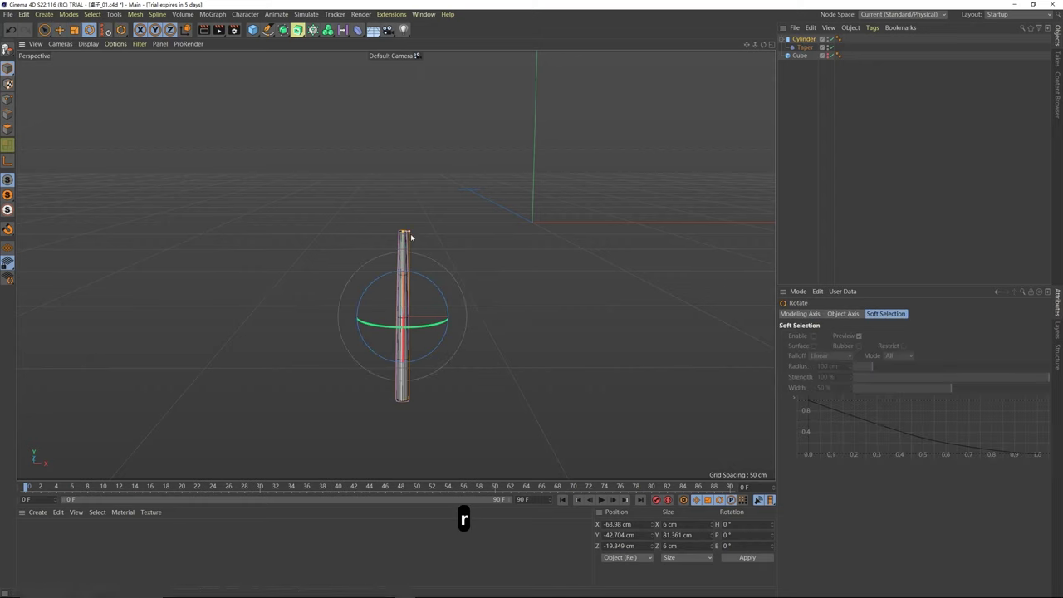
pyautogui.moveTo(403, 289); pyautogui.dragTo(430, 488)
pyautogui.click(532, 316)
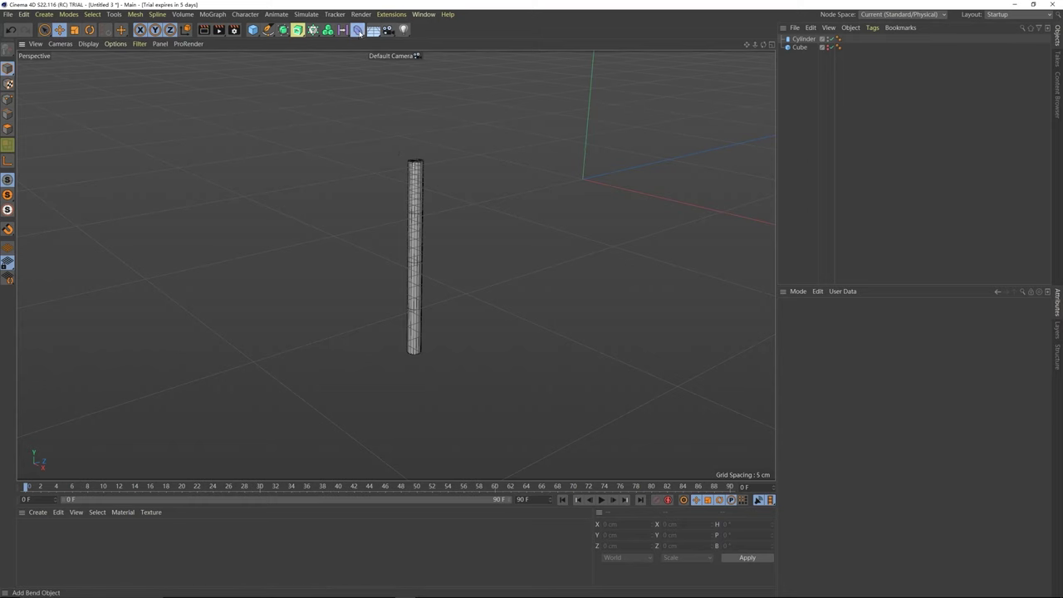
# - Add a Taper deformer and nest it under the cylinder
pyautogui.click(360, 31)
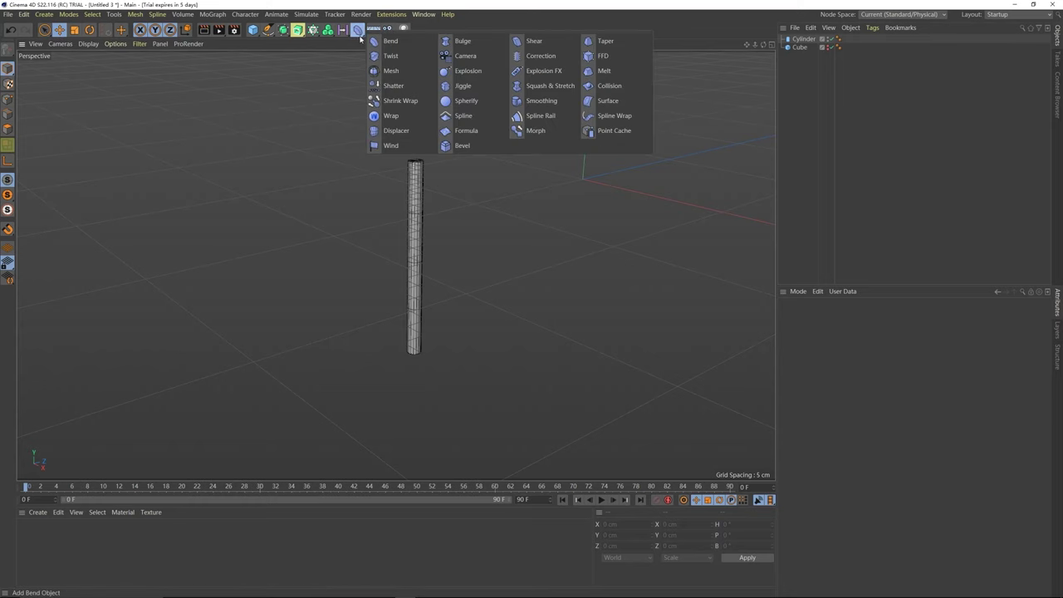
pyautogui.click(607, 42)
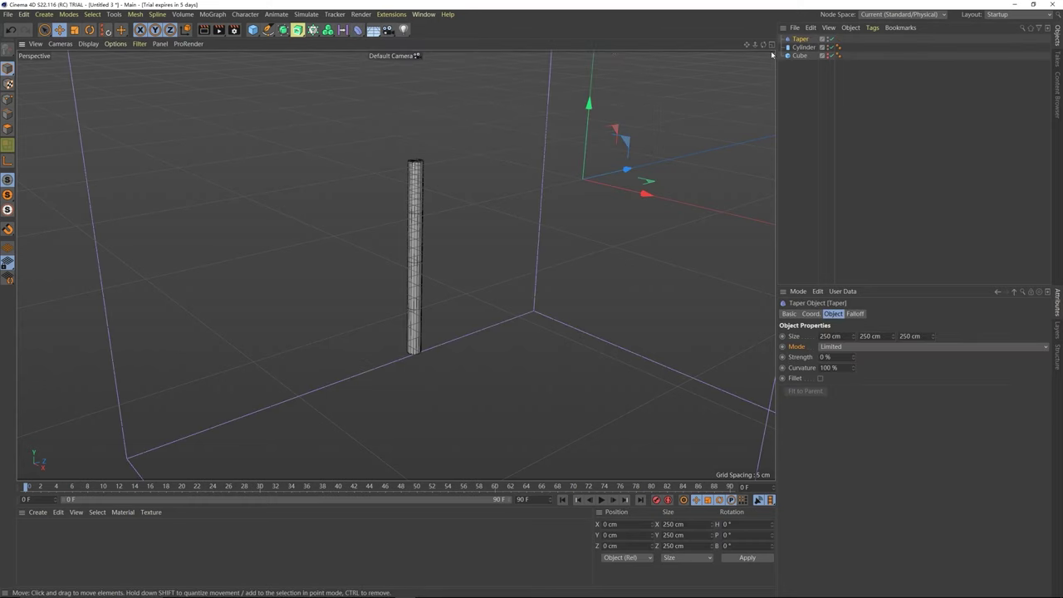
pyautogui.click(802, 47)
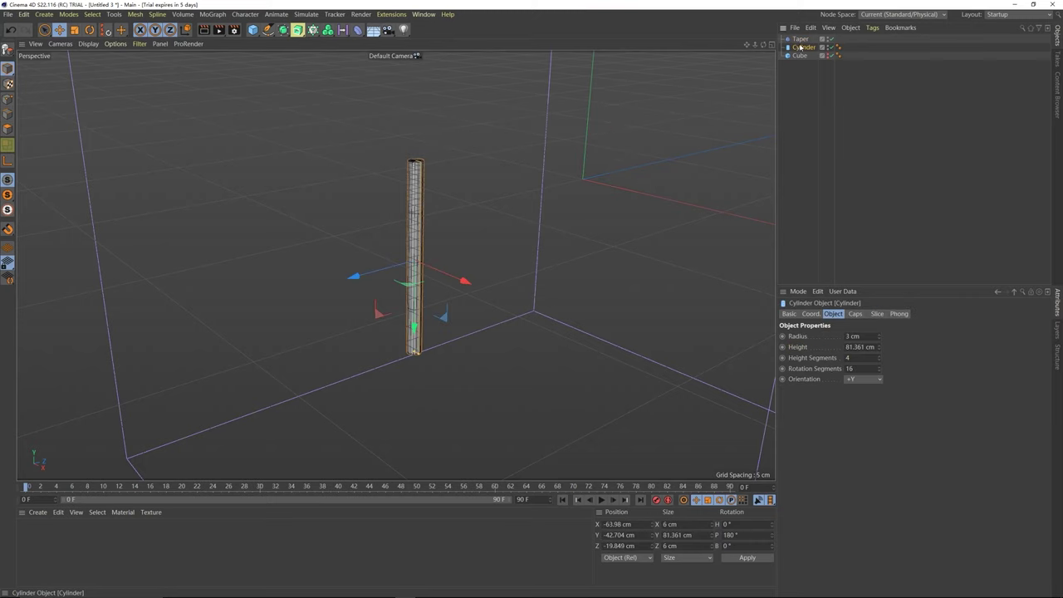
pyautogui.click(806, 40)
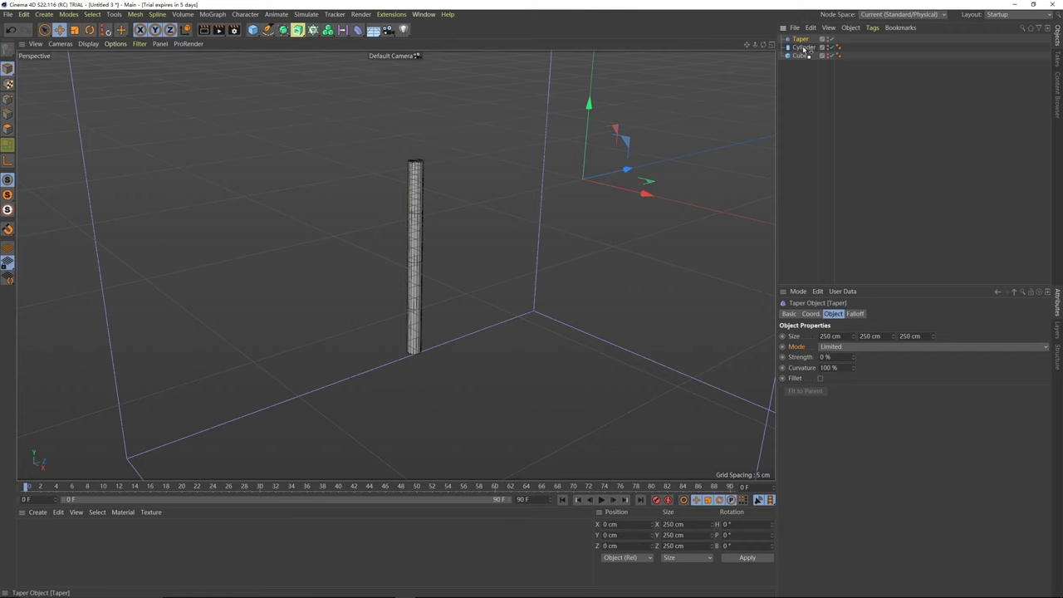
pyautogui.moveTo(804, 49); pyautogui.dragTo(806, 50)
pyautogui.click(806, 49)
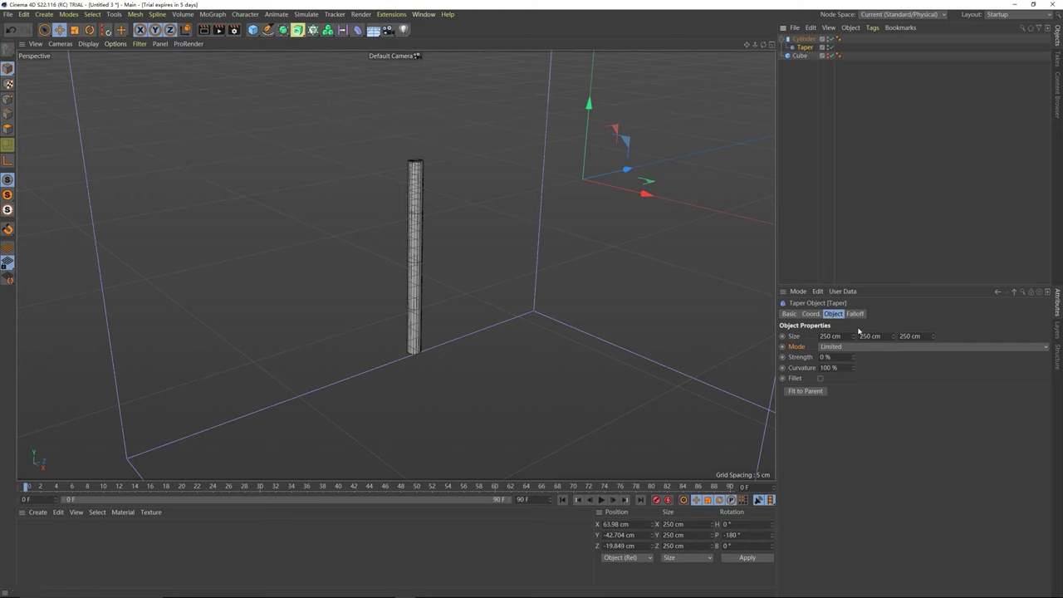
# - Size the Taper to fit the cylinder at 6 × 81.361 × 6 cm using Fit to Parent
pyautogui.moveTo(853, 357); pyautogui.dragTo(881, 357)
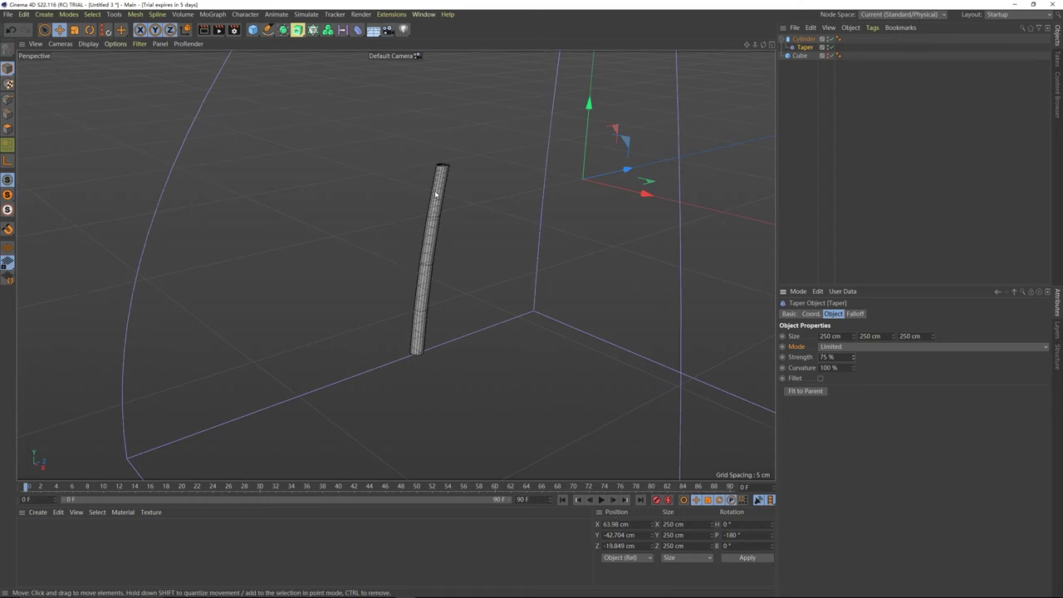
pyautogui.hotkey('ctrl', 'z')
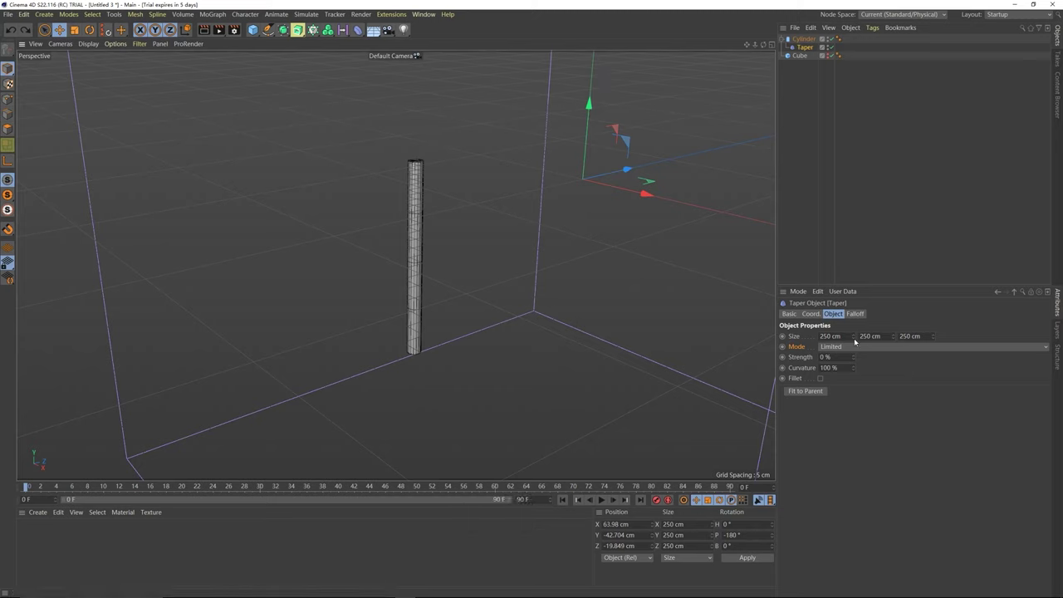
pyautogui.moveTo(854, 337); pyautogui.dragTo(806, 337)
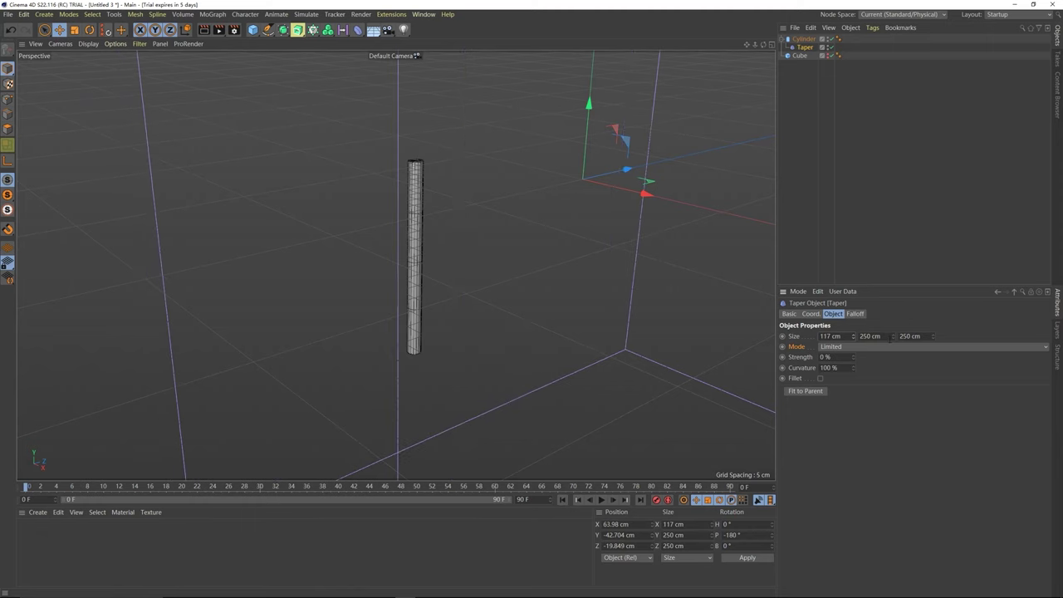
pyautogui.moveTo(893, 337); pyautogui.dragTo(936, 334)
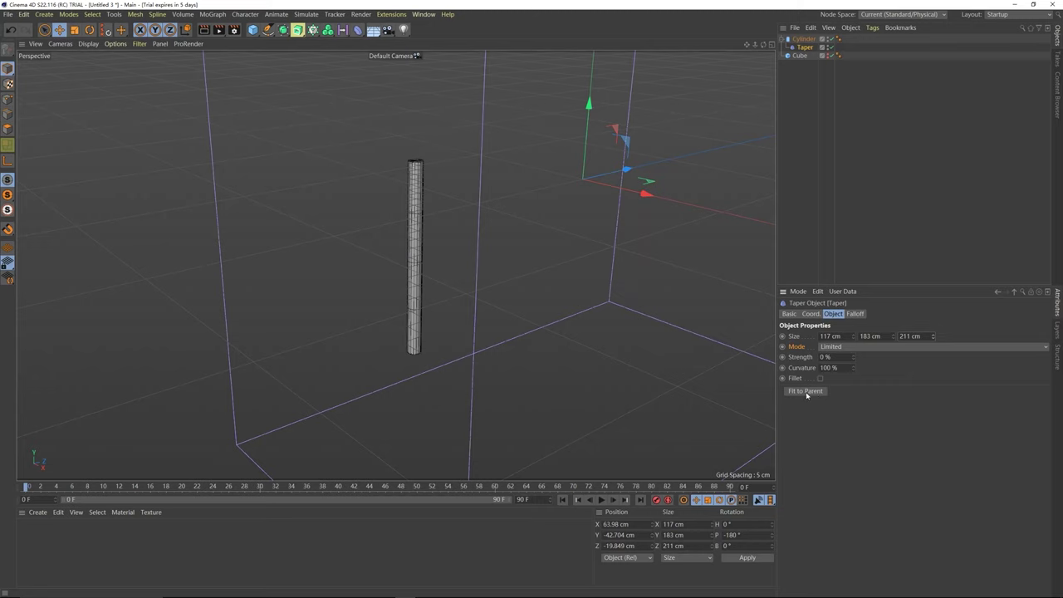
pyautogui.click(805, 391)
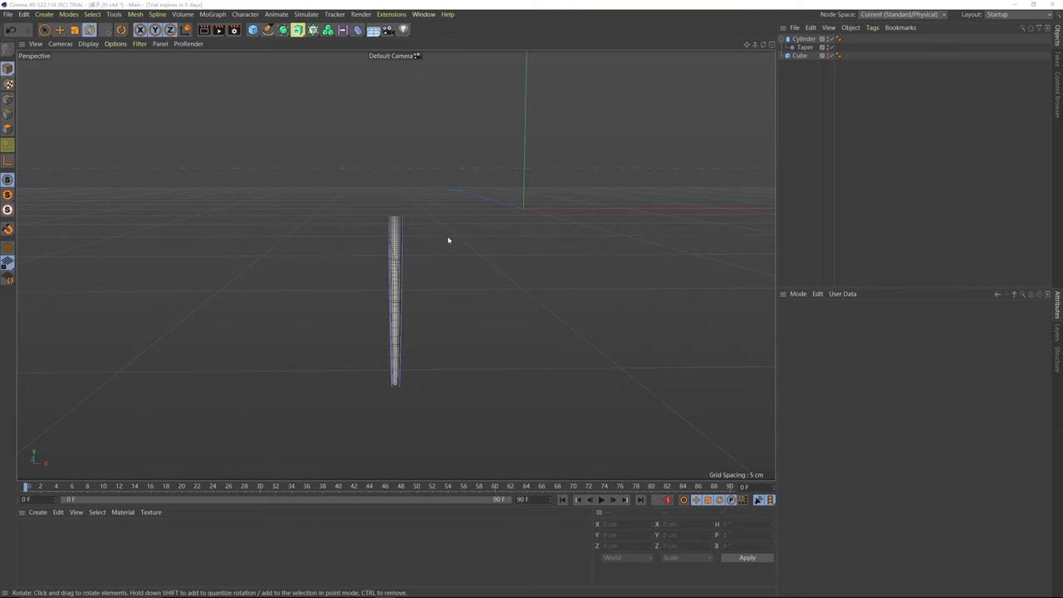
# - Unhide the tabletop cube so the slab shows above the tapered leg
pyautogui.hotkey('ctrl', 'z')
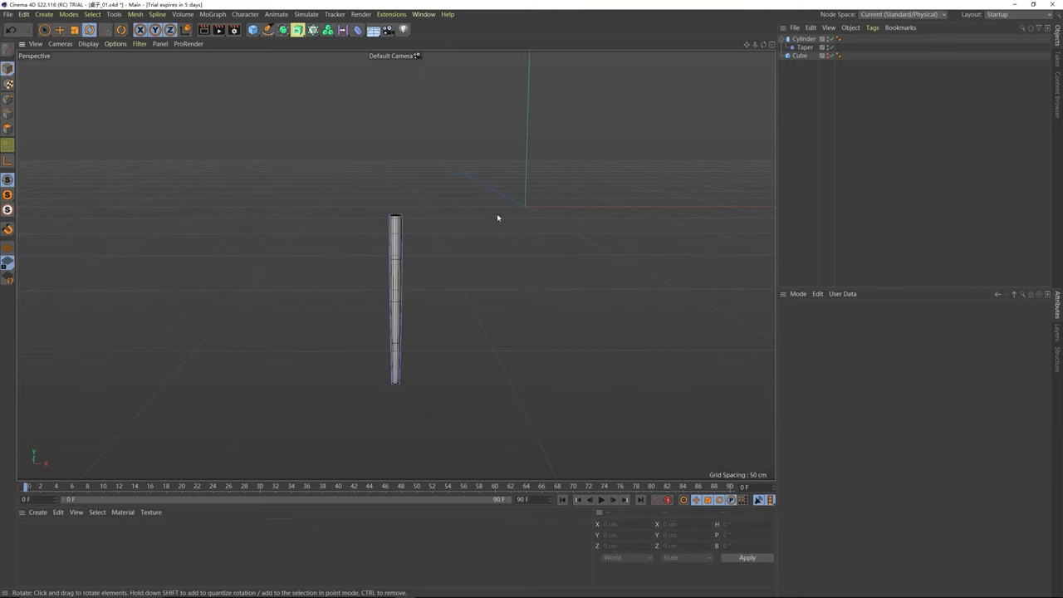
pyautogui.click(800, 56)
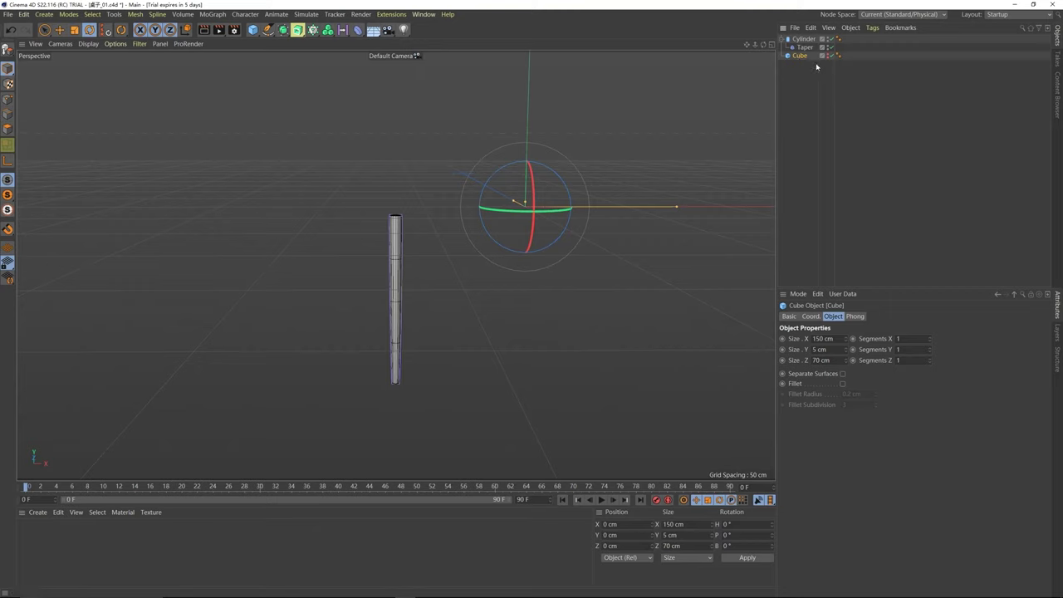
pyautogui.click(828, 57)
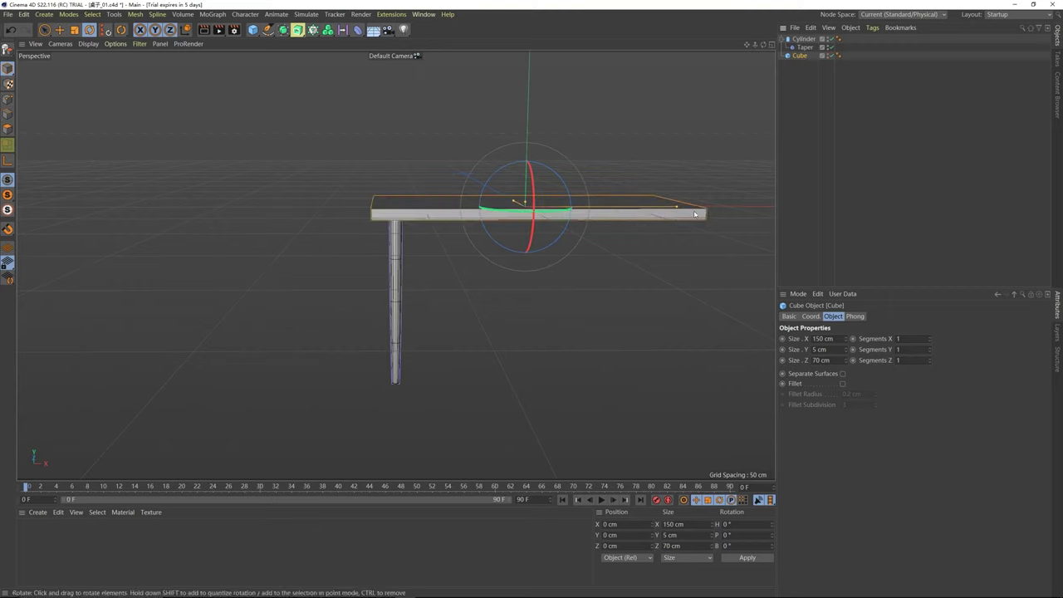
pyautogui.click(582, 183)
pyautogui.keyDown('alt'); pyautogui.moveTo(582, 183); pyautogui.dragTo(452, 272); pyautogui.keyUp('alt')
pyautogui.click(422, 221)
# - Set the cylinder leg's X position to 0 cm, centring it beneath the tabletop
pyautogui.press('e')
pyautogui.click(452, 272)
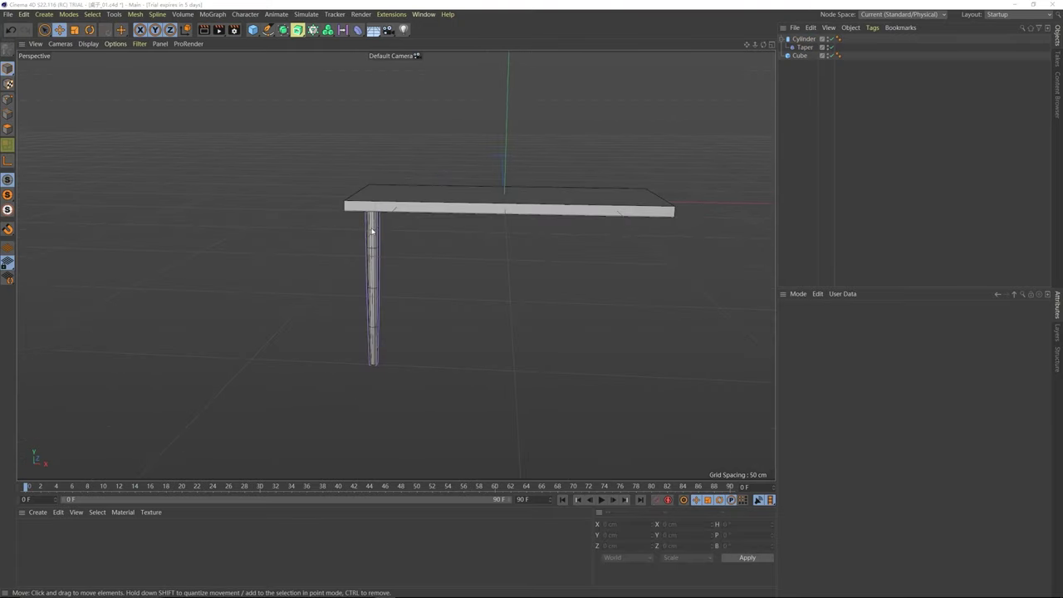
pyautogui.click(372, 231)
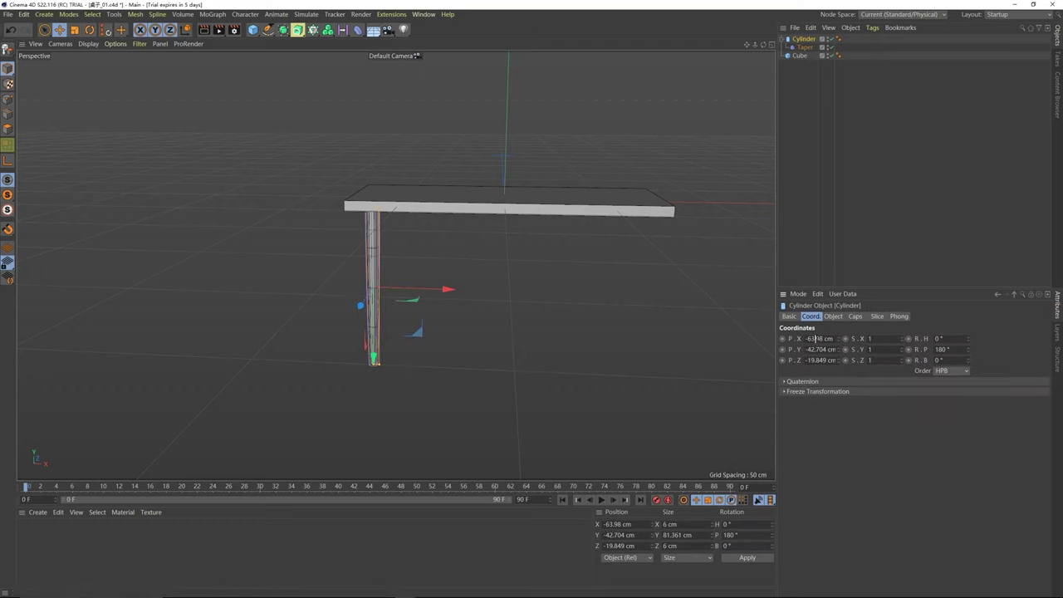
pyautogui.click(818, 338)
pyautogui.write('0')
pyautogui.press('Return')
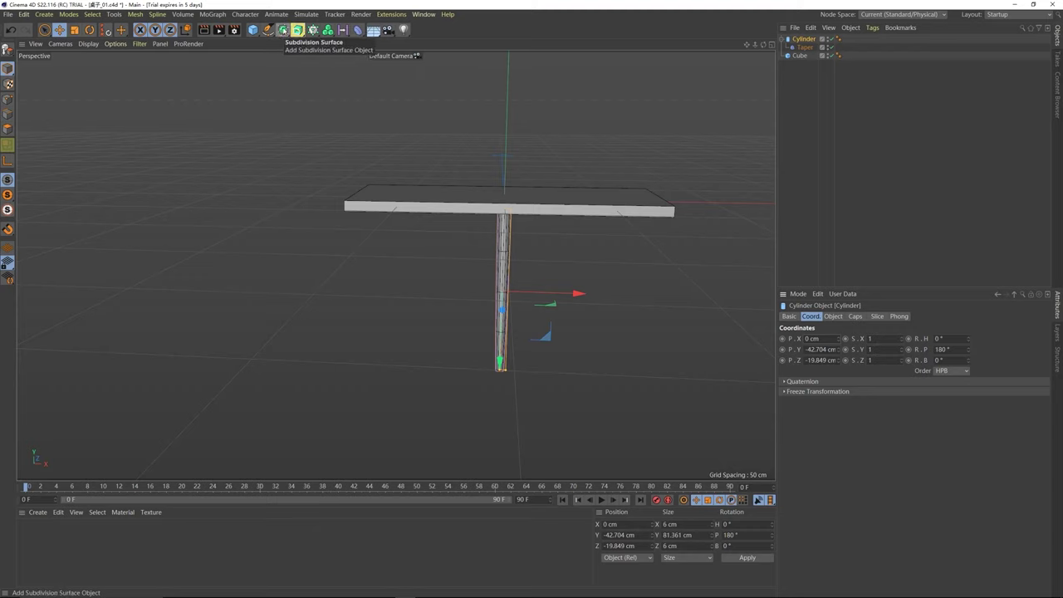
# - Wrap the tapered cylinder leg in a Symmetry object
pyautogui.click(283, 30)
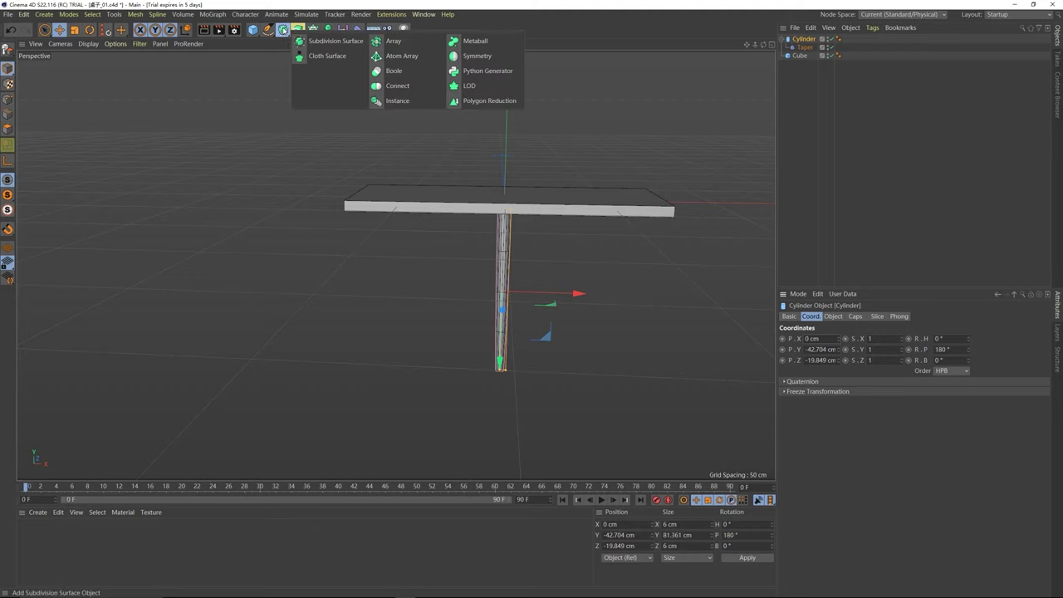
pyautogui.keyDown('alt'); pyautogui.click(480, 56); pyautogui.keyUp('alt')
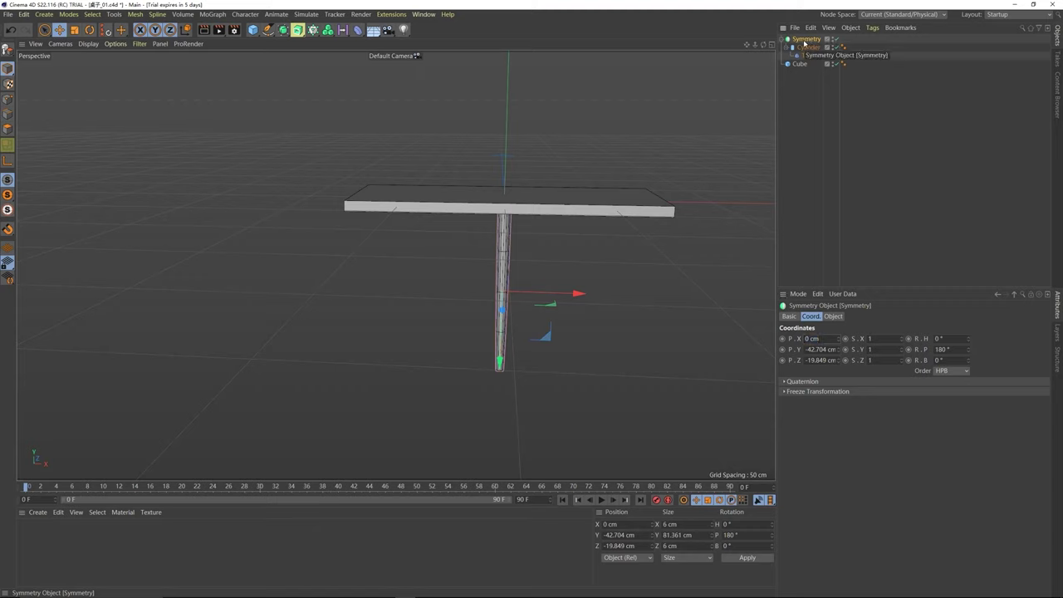
pyautogui.click(833, 316)
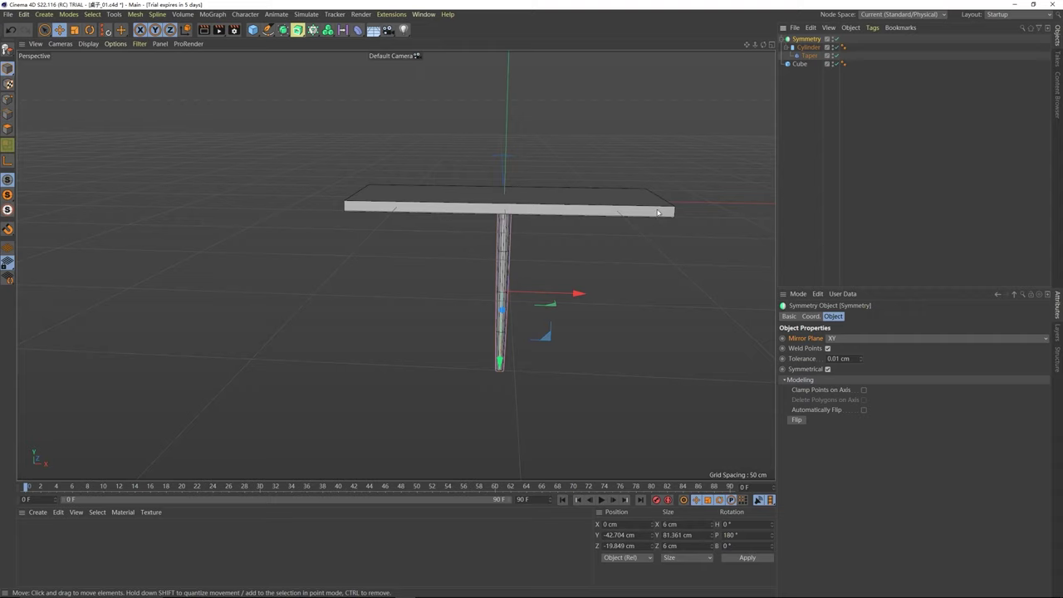
# - Sketch the intended leg positions on a screen annotation, then change the mirror plane from XY to ZY
pyautogui.hotkey('ctrl', 'alt', 'a')
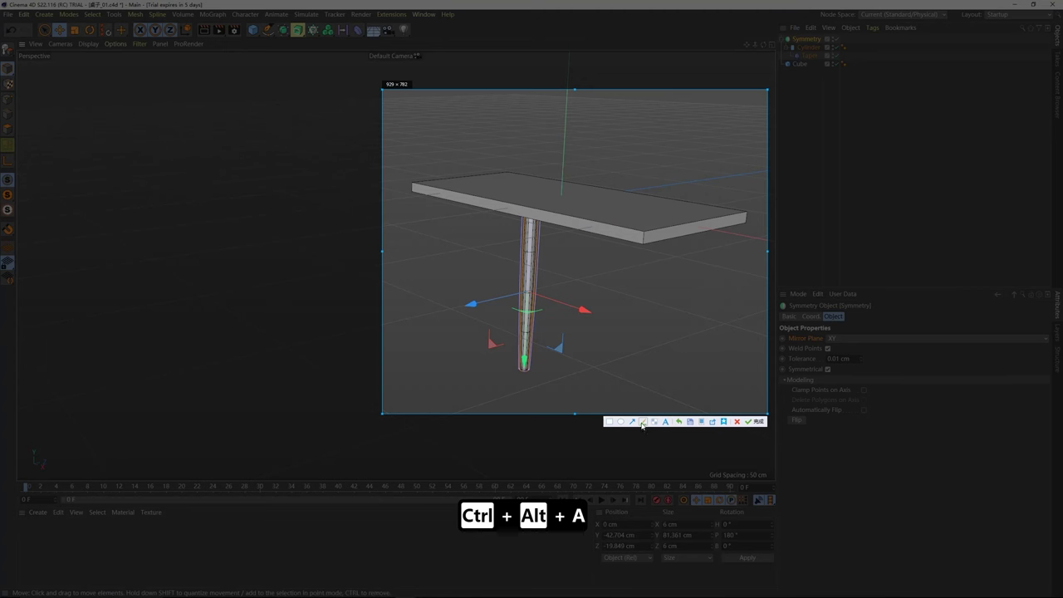
pyautogui.moveTo(532, 214)
pyautogui.mouseDown()
pyautogui.moveTo(600, 187)
pyautogui.moveTo(608, 278)
pyautogui.moveTo(603, 351)
pyautogui.moveTo(525, 362)
pyautogui.mouseUp()
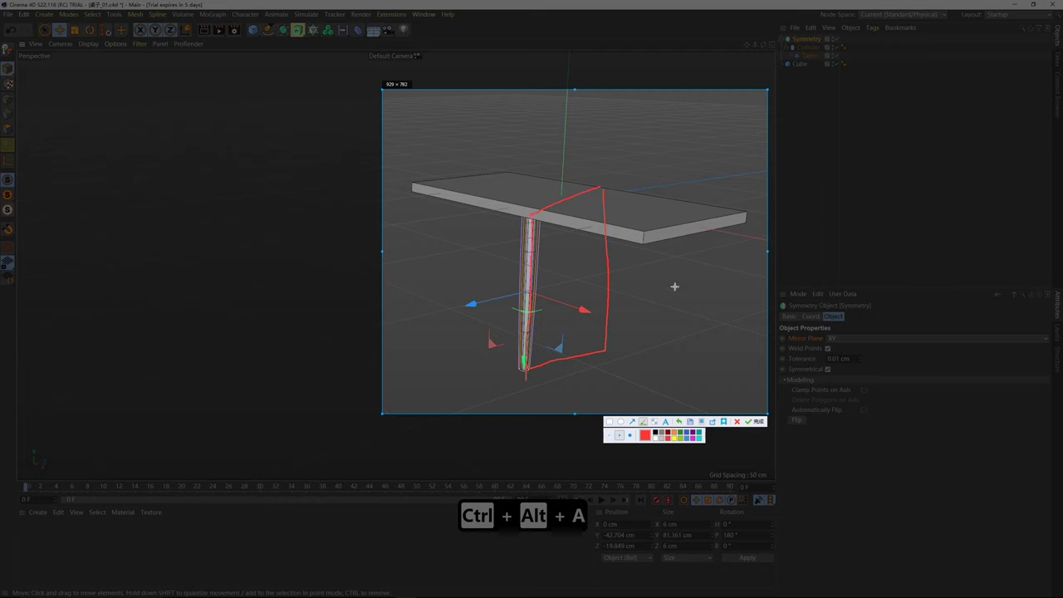
pyautogui.moveTo(651, 242); pyautogui.dragTo(647, 341)
pyautogui.moveTo(427, 191); pyautogui.dragTo(419, 329)
pyautogui.press('Escape')
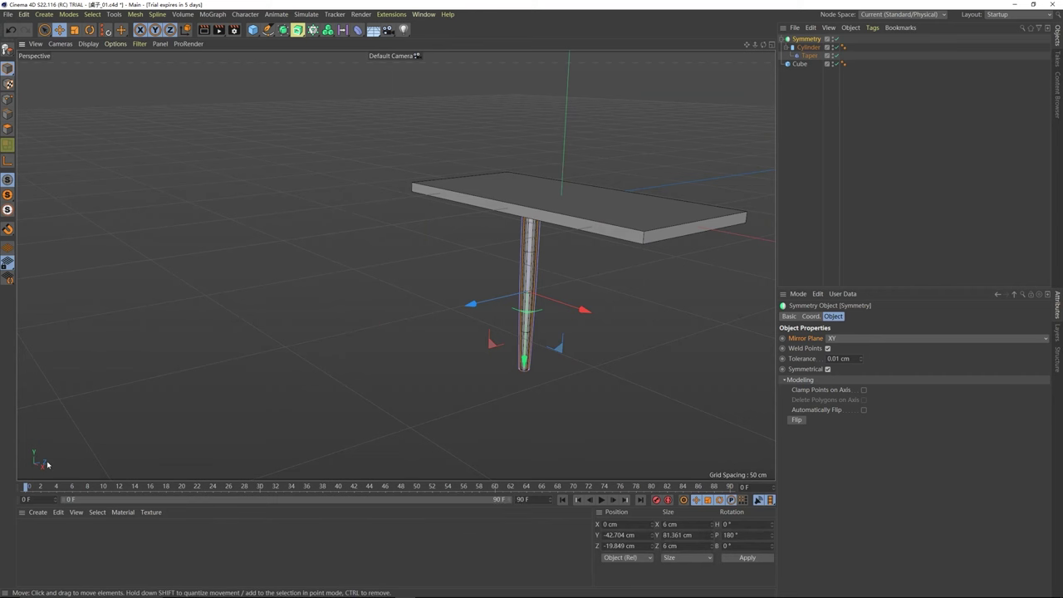
pyautogui.click(844, 339)
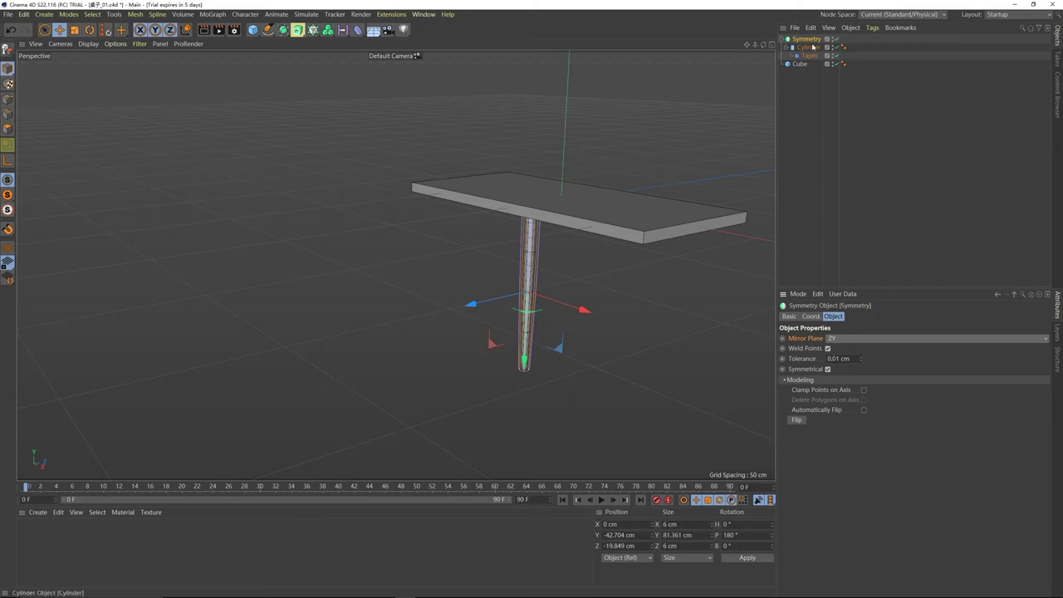
# - Slide the leg outward along X and keep the Symmetry mirror plane on ZY
pyautogui.click(811, 48)
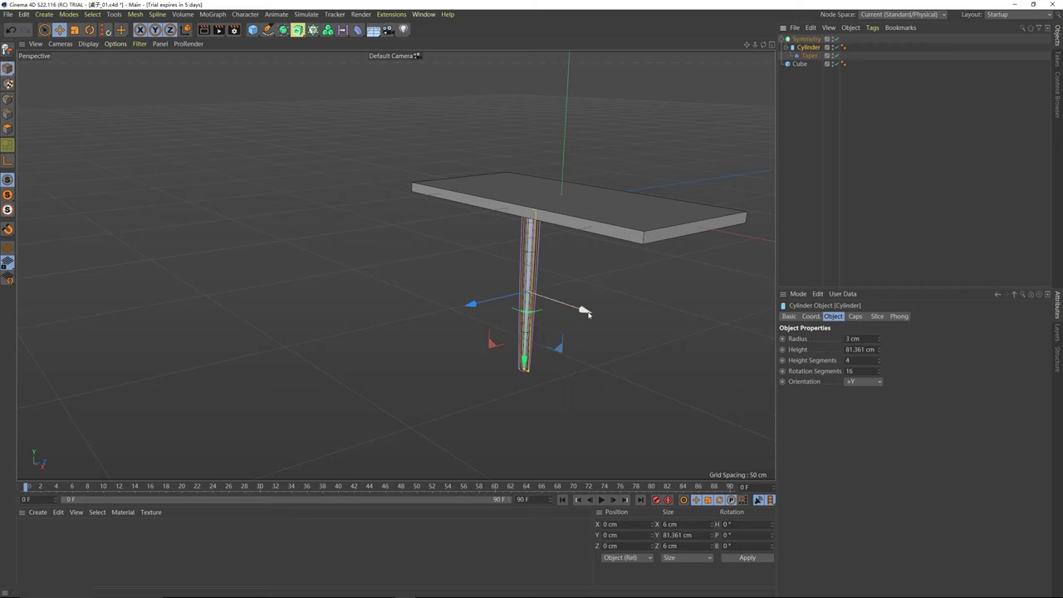
pyautogui.moveTo(585, 311); pyautogui.dragTo(506, 281)
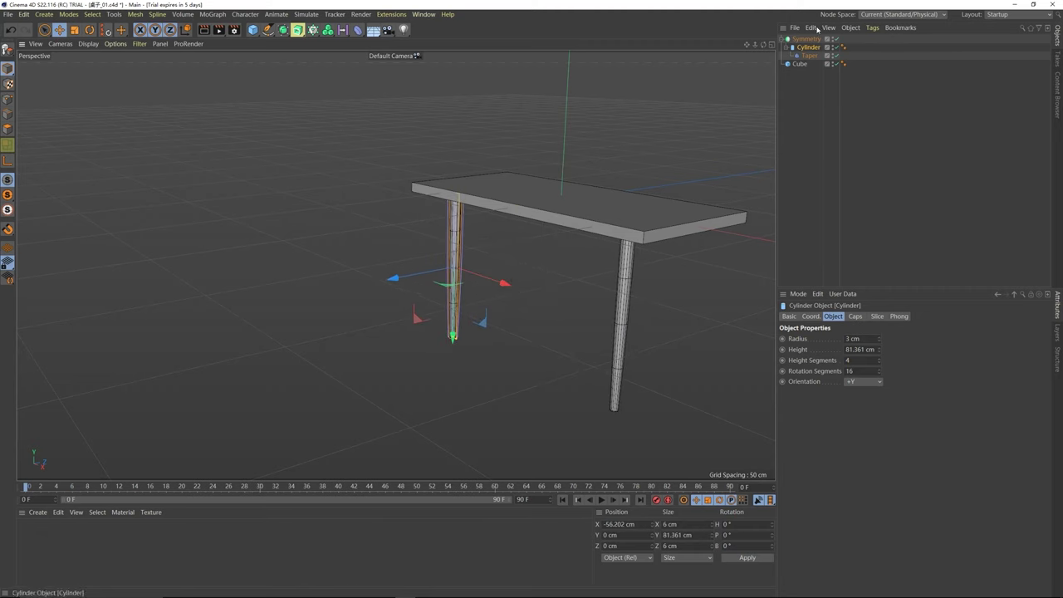
pyautogui.click(806, 39)
pyautogui.click(842, 339)
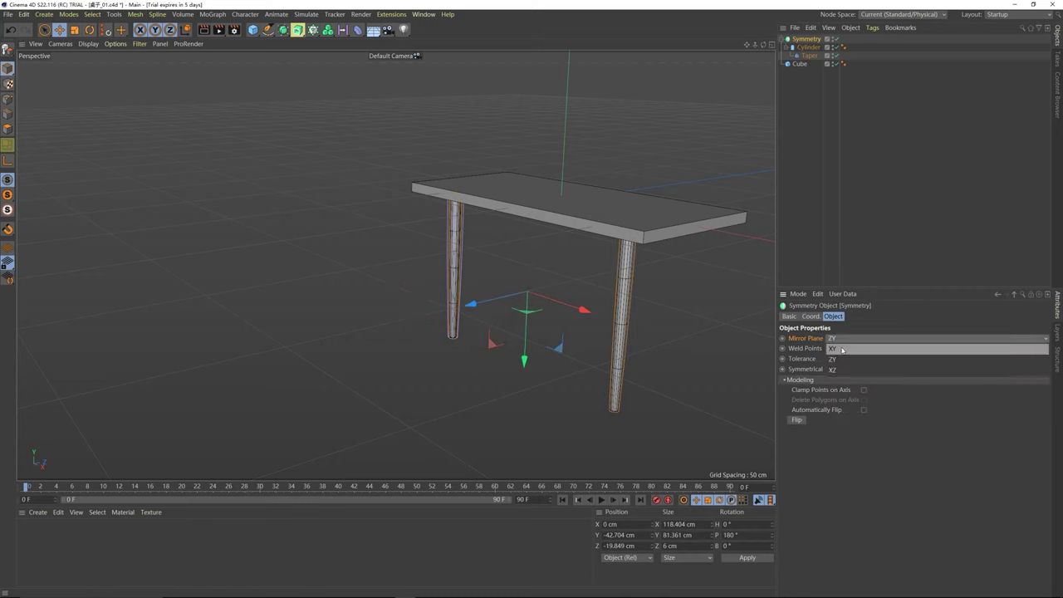
pyautogui.click(833, 348)
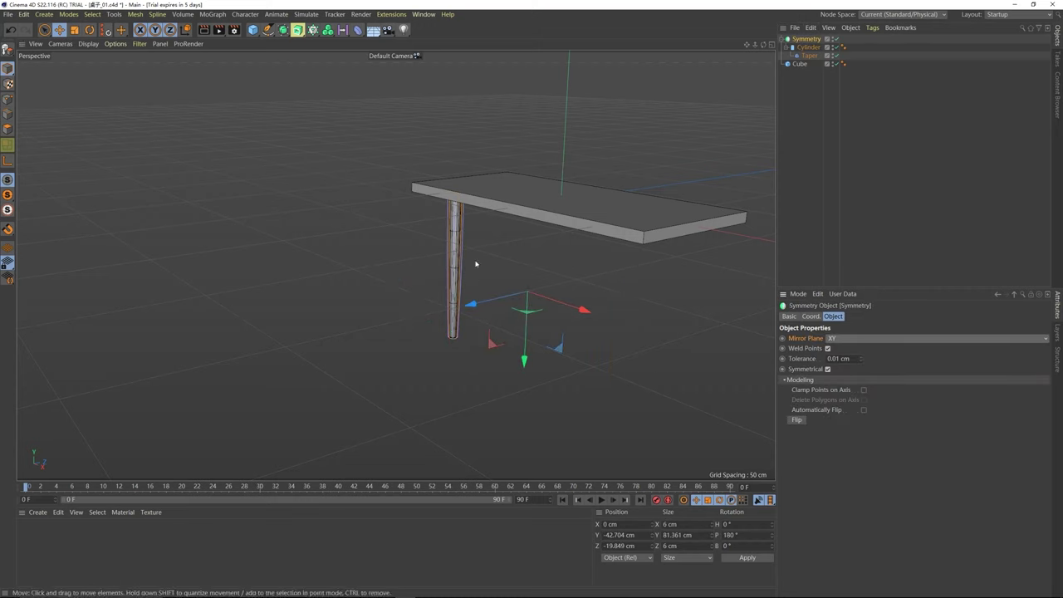
pyautogui.click(850, 341)
pyautogui.click(827, 368)
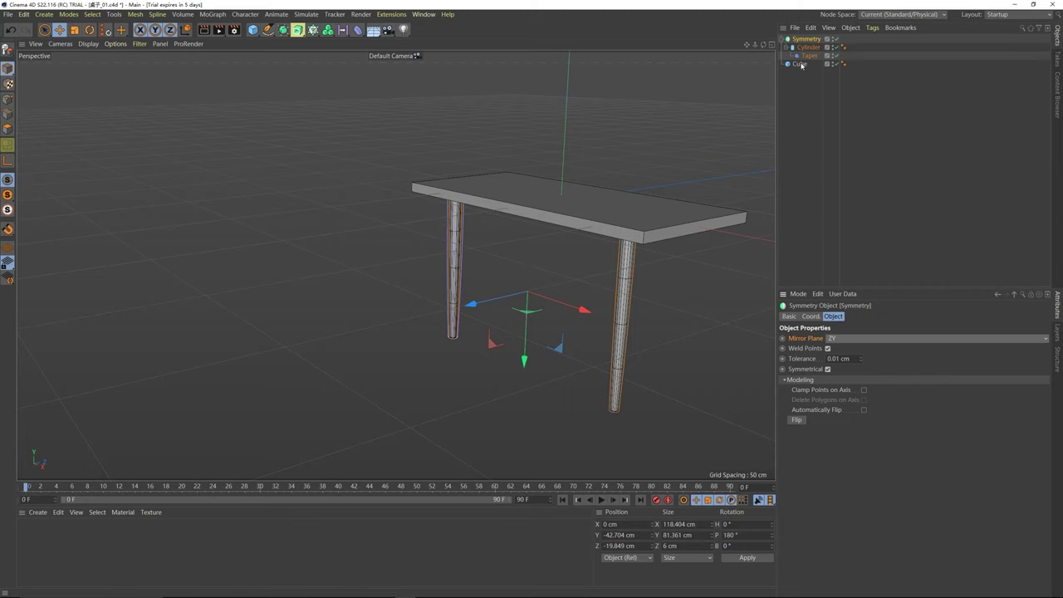
# - Place the leg at X -60.295 cm and orbit to check the mirrored pair
pyautogui.click(809, 48)
pyautogui.moveTo(505, 285); pyautogui.dragTo(433, 291)
pyautogui.keyDown('alt'); pyautogui.moveTo(433, 292); pyautogui.dragTo(570, 252); pyautogui.keyUp('alt')
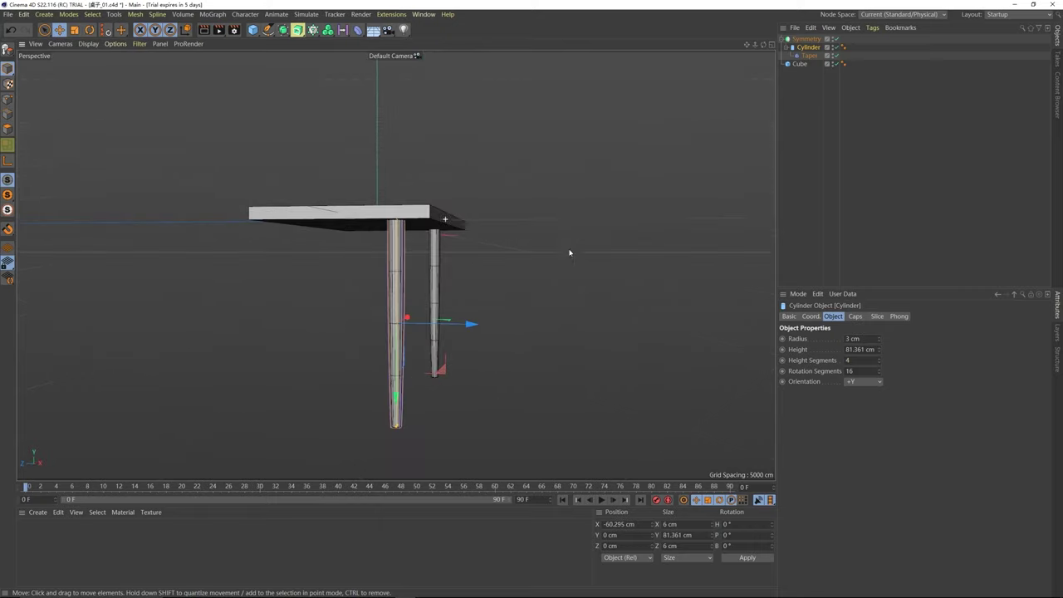
pyautogui.keyDown('alt'); pyautogui.moveTo(365, 229); pyautogui.dragTo(279, 218); pyautogui.keyUp('alt')
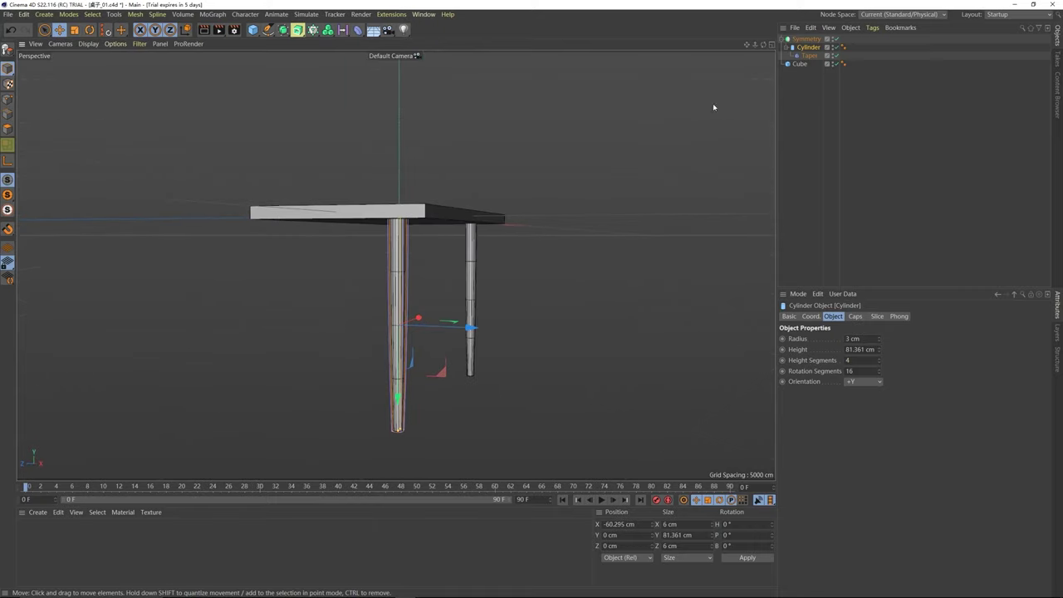
pyautogui.click(805, 39)
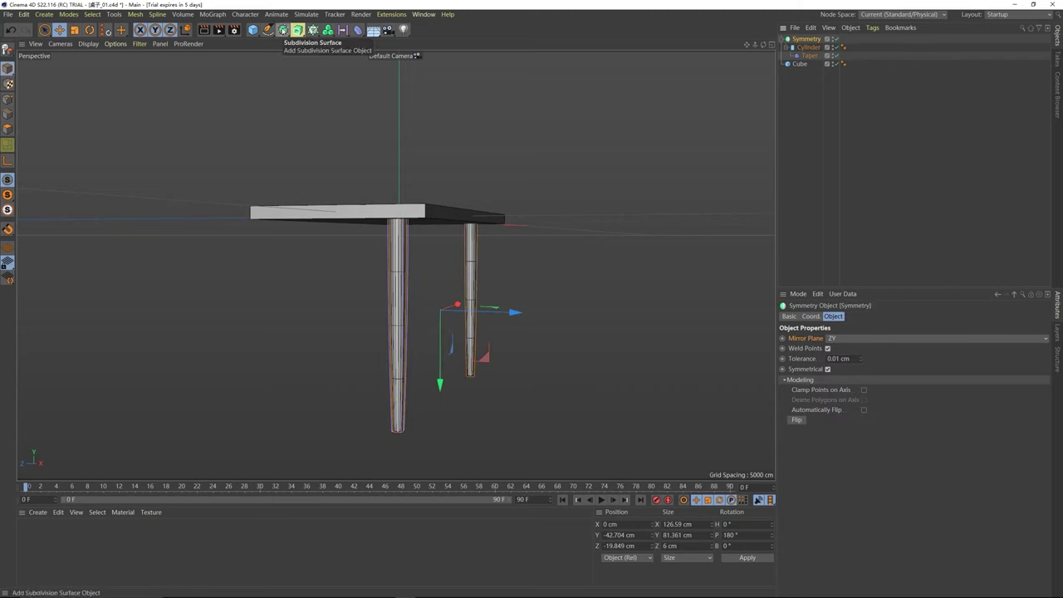
# - Wrap the mirrored leg pair in a second Symmetry object, Symmetry.1
pyautogui.click(283, 30)
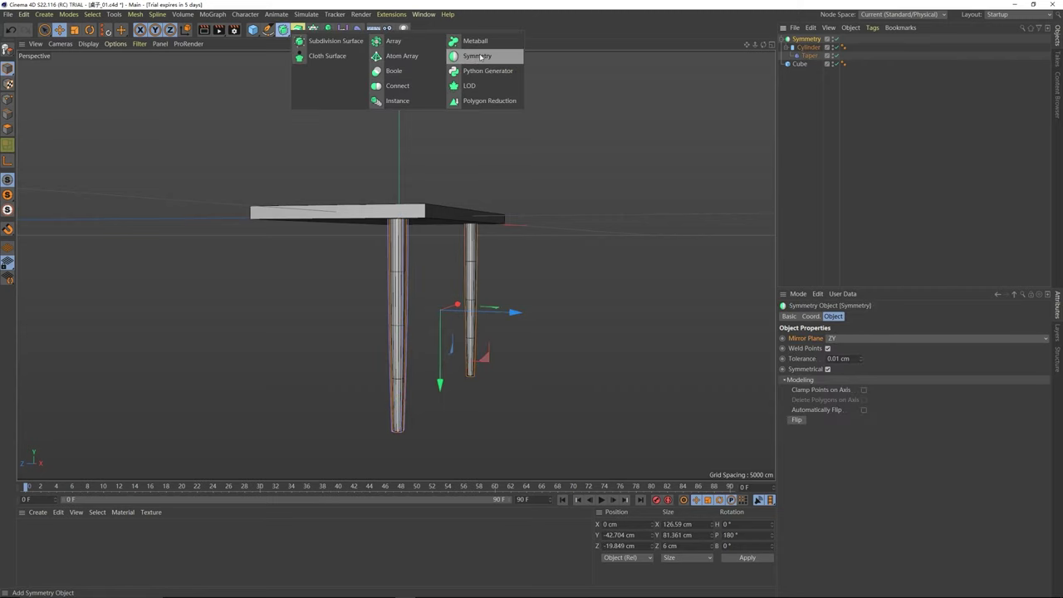
pyautogui.click(478, 56)
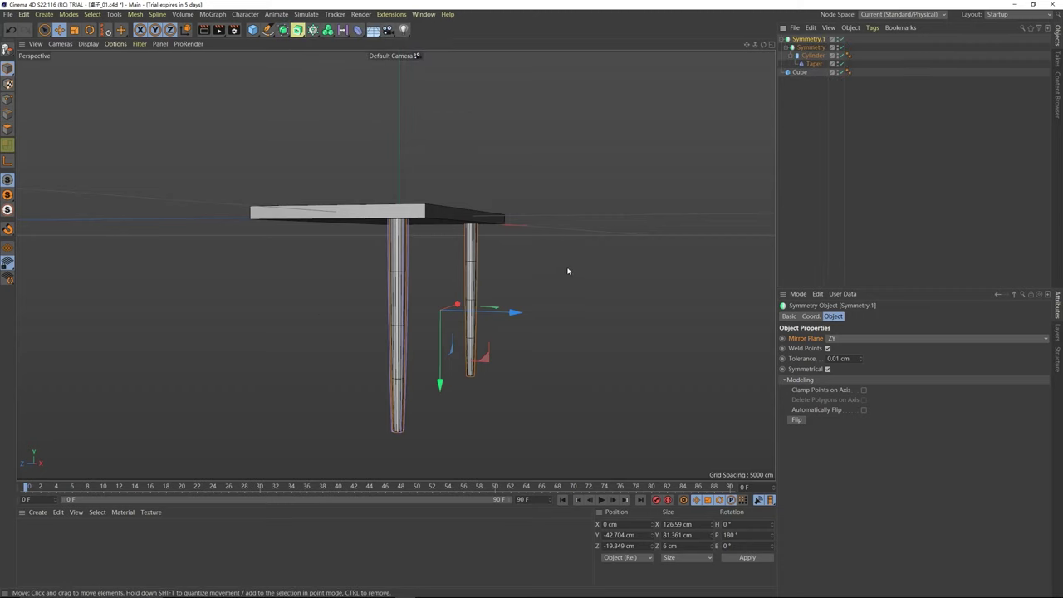
pyautogui.keyDown('alt'); pyautogui.moveTo(449, 245); pyautogui.dragTo(439, 221); pyautogui.keyUp('alt')
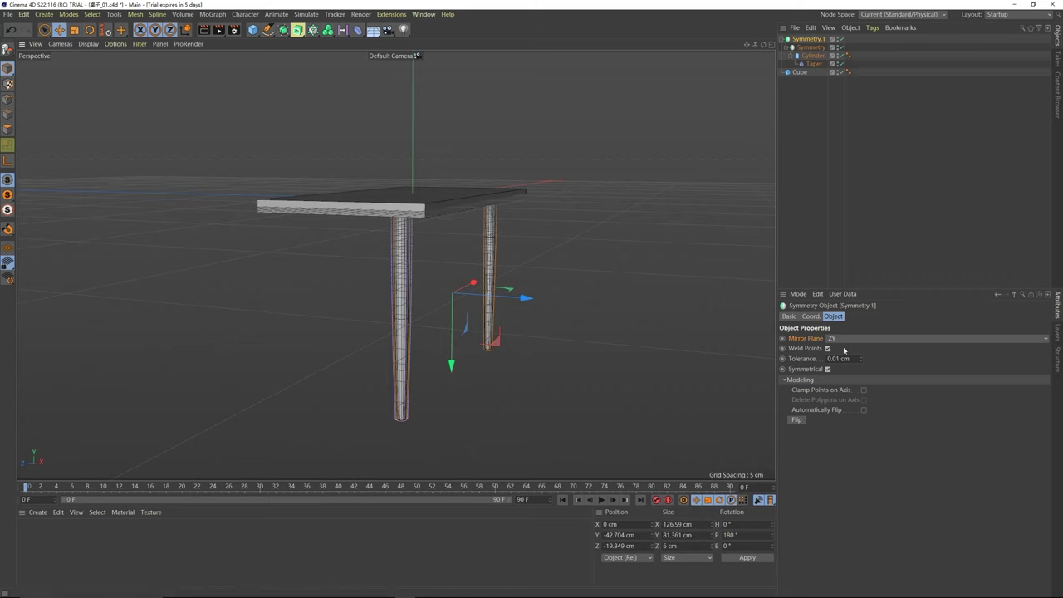
pyautogui.click(811, 48)
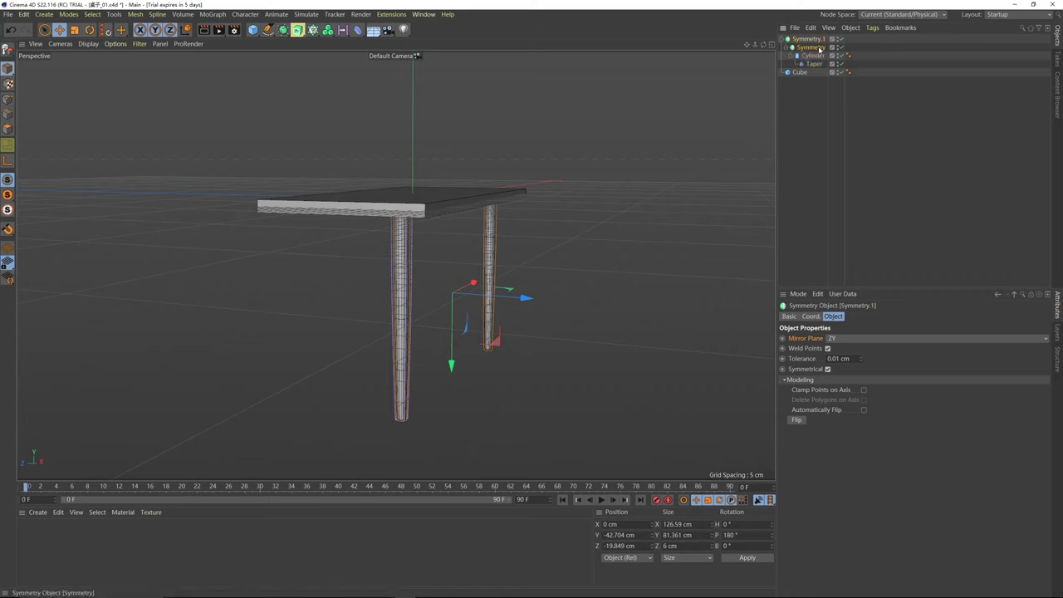
pyautogui.moveTo(525, 297); pyautogui.dragTo(457, 294)
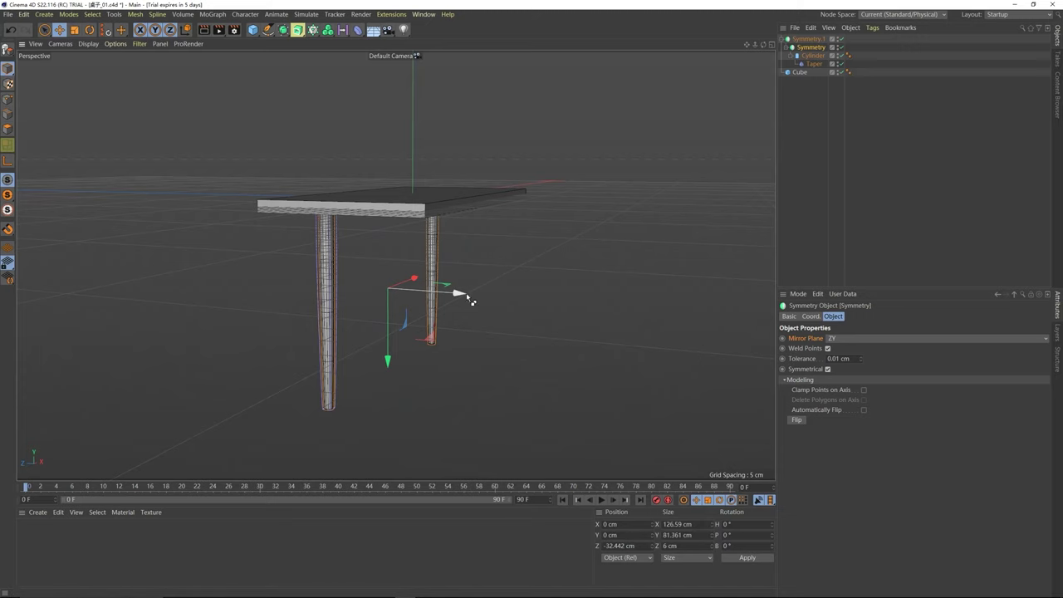
pyautogui.hotkey('ctrl', 'z')
pyautogui.hotkey('ctrl', 'z')
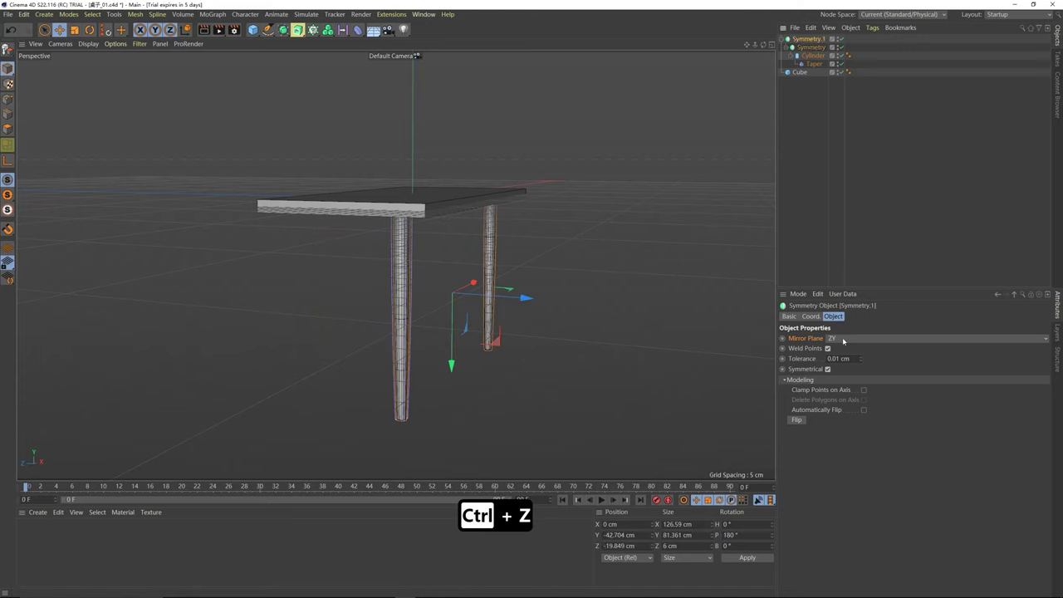
# - Mirror Symmetry.1 across XY and space the front and back leg pairs into four legs
pyautogui.click(843, 339)
pyautogui.press('Escape')
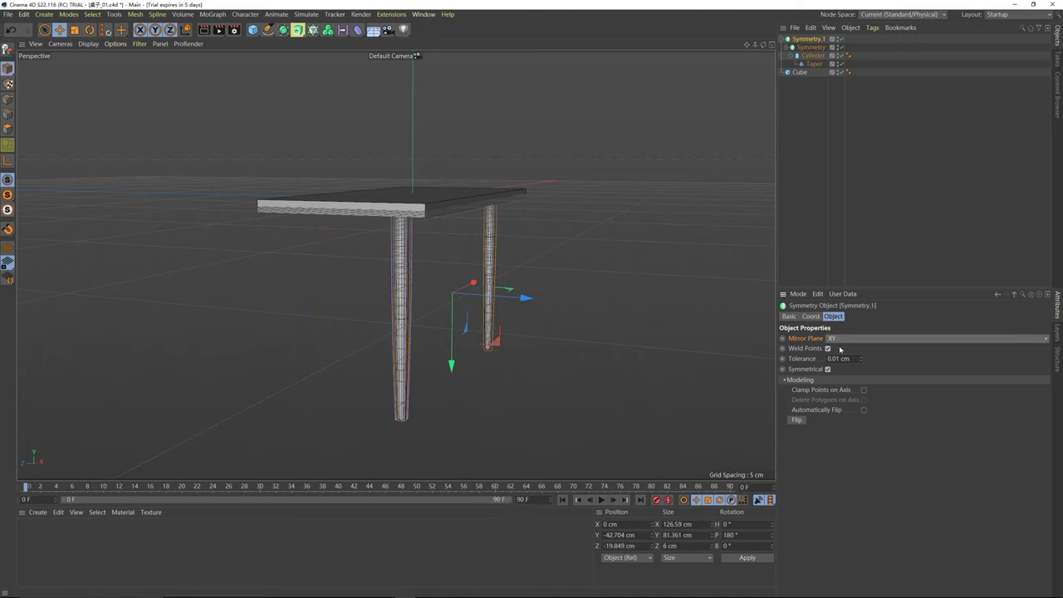
pyautogui.hotkey('ctrl', 'z')
pyautogui.moveTo(533, 299); pyautogui.dragTo(408, 294)
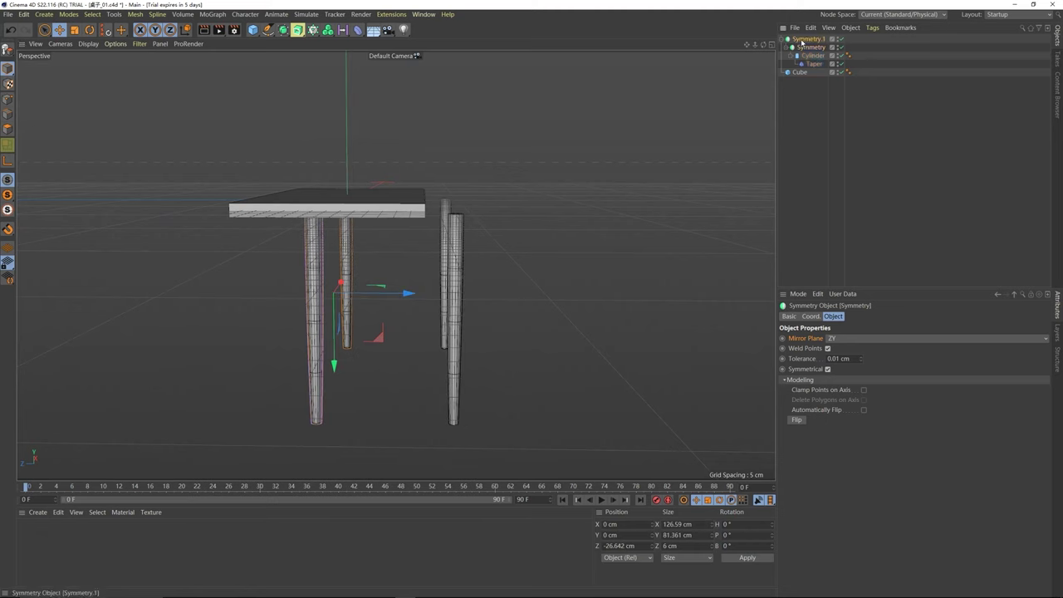
pyautogui.click(802, 41)
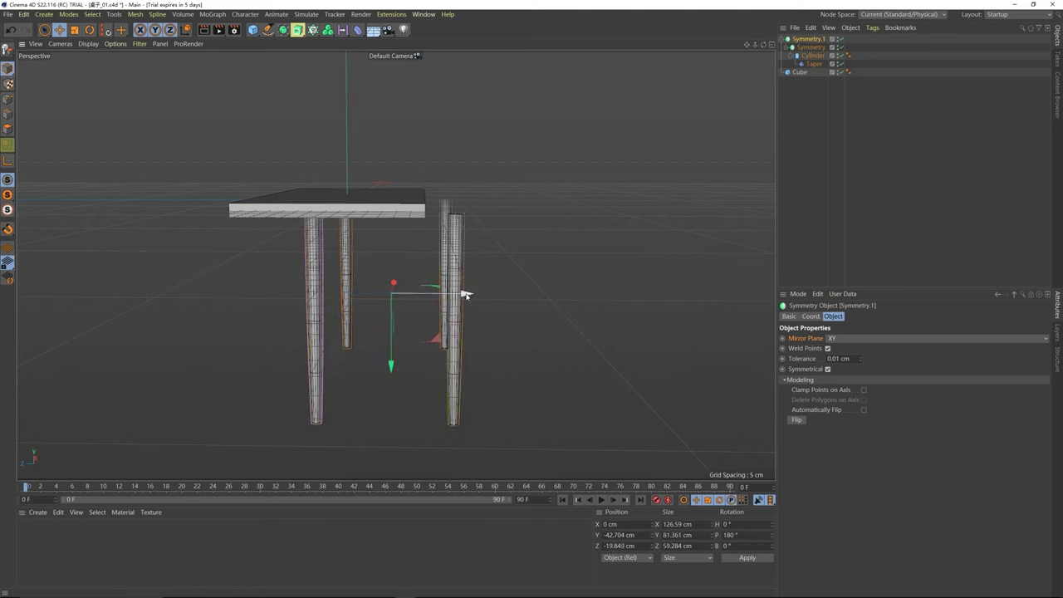
pyautogui.moveTo(463, 292); pyautogui.dragTo(405, 203)
pyautogui.moveTo(402, 320); pyautogui.dragTo(407, 322)
pyautogui.keyDown('alt'); pyautogui.moveTo(407, 322); pyautogui.dragTo(270, 251); pyautogui.keyUp('alt')
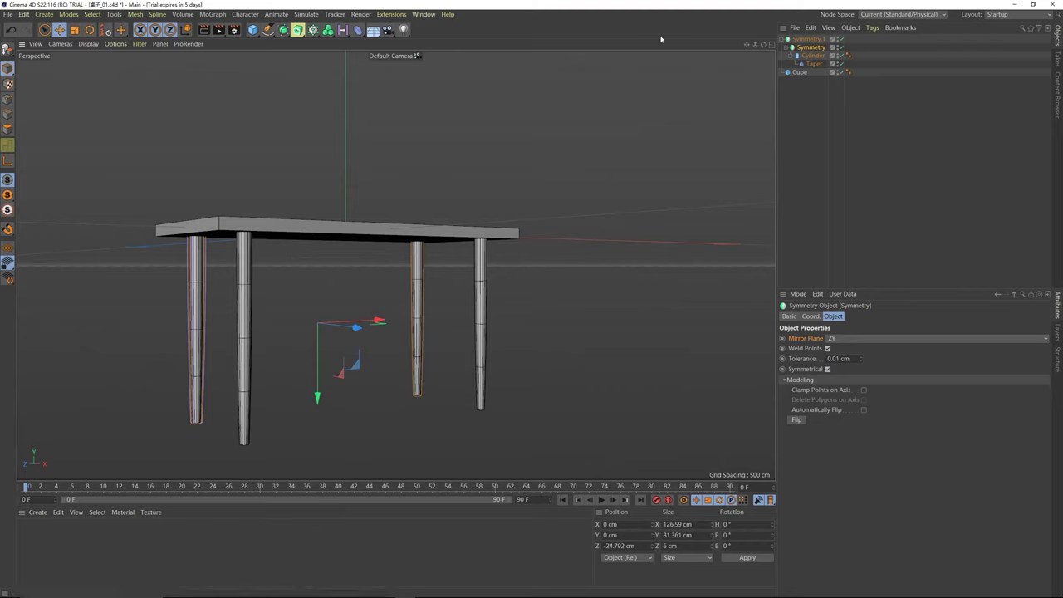
pyautogui.click(815, 57)
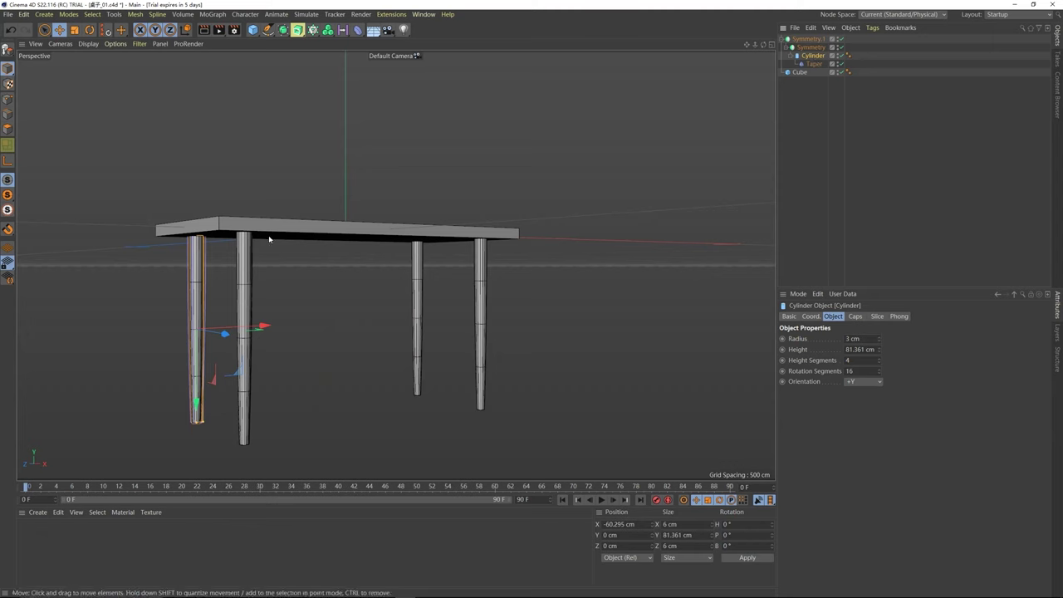
# - Tilt the leg about -5.6° on bank and move it out to X -65.357 cm
pyautogui.press('r')
pyautogui.moveTo(218, 296); pyautogui.dragTo(281, 290)
pyautogui.hotkey('ctrl', 'z')
pyautogui.press('e')
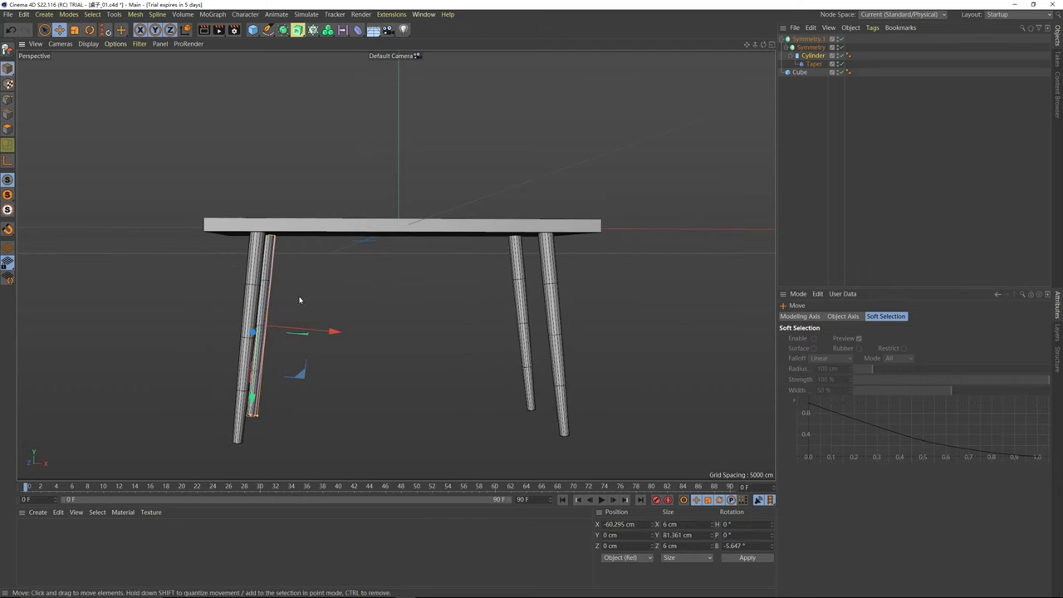
pyautogui.moveTo(332, 332); pyautogui.dragTo(323, 333)
pyautogui.keyDown('alt'); pyautogui.moveTo(323, 242); pyautogui.dragTo(487, 268); pyautogui.keyUp('alt')
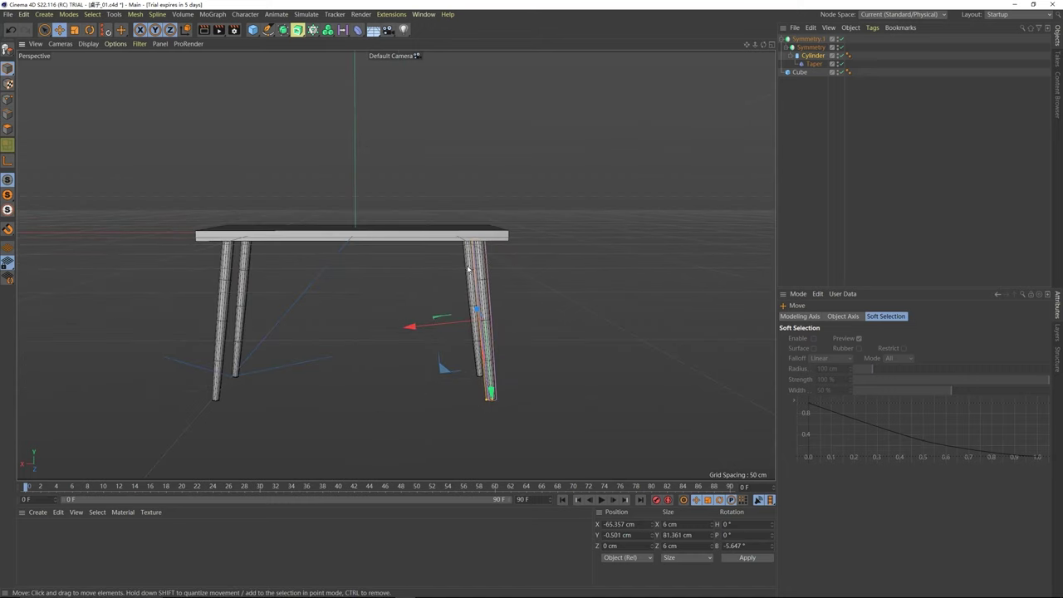
pyautogui.click(814, 55)
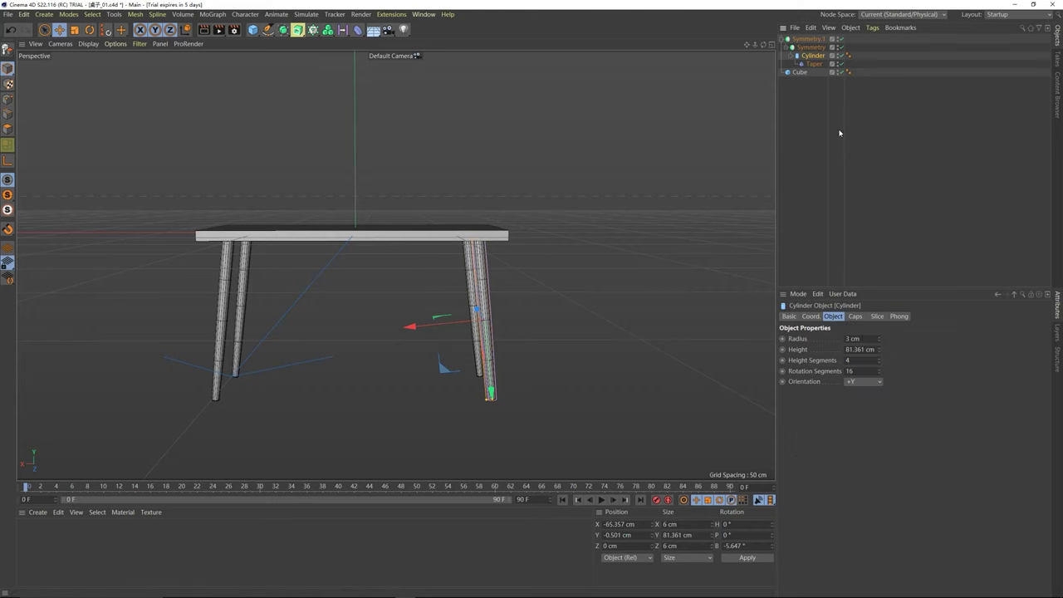
# - Shorten the leg to 60.361 cm and raise it to meet the tabletop
pyautogui.moveTo(879, 350); pyautogui.dragTo(879, 372)
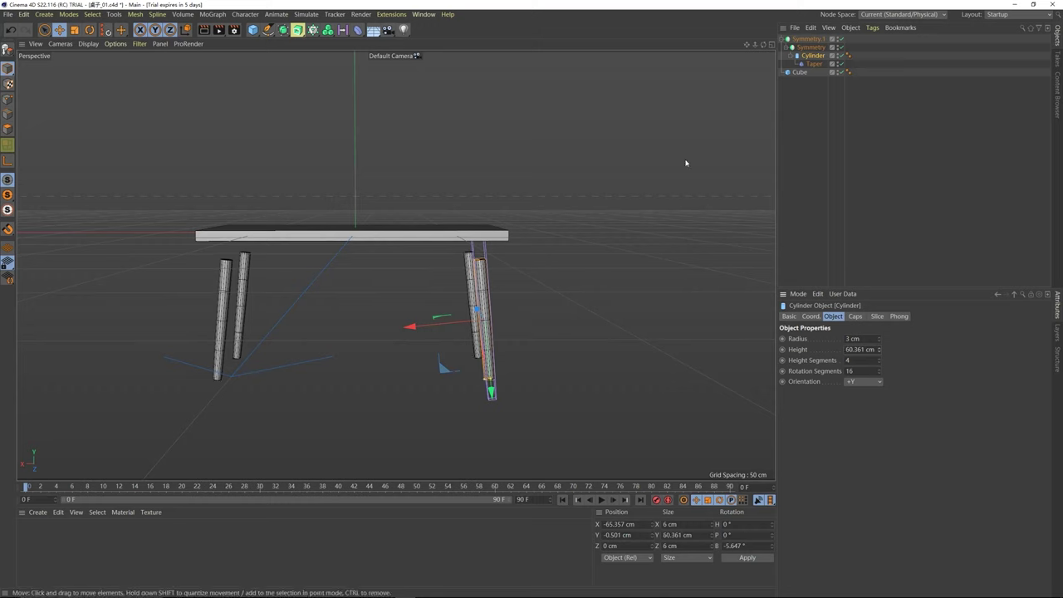
pyautogui.moveTo(487, 334); pyautogui.dragTo(476, 317)
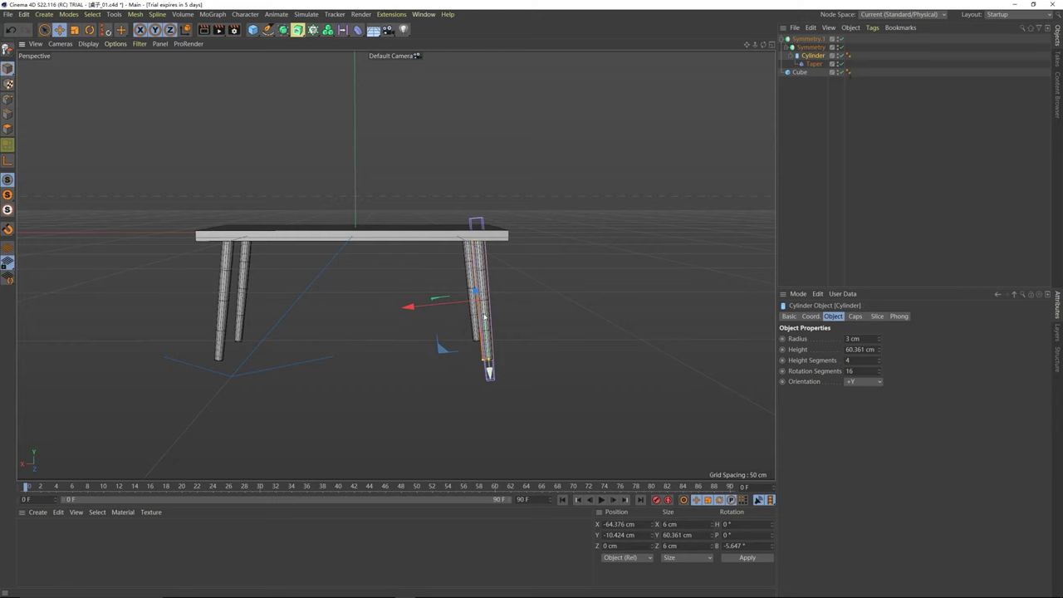
pyautogui.moveTo(484, 316); pyautogui.dragTo(486, 321)
pyautogui.click(805, 42)
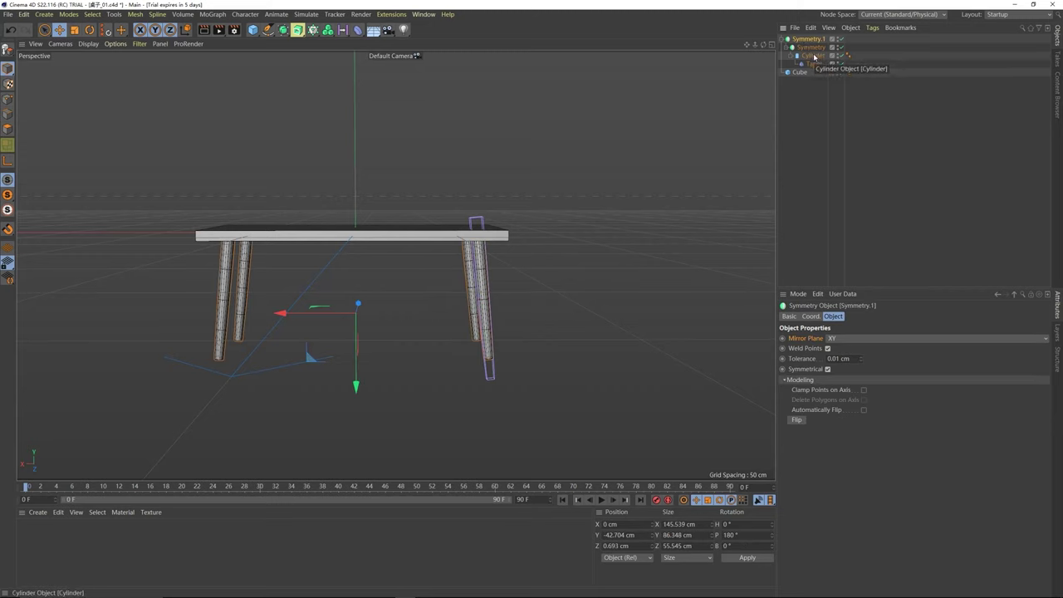
pyautogui.click(482, 274)
pyautogui.keyDown('alt'); pyautogui.moveTo(480, 267); pyautogui.dragTo(449, 271); pyautogui.keyUp('alt')
pyautogui.click(174, 361)
pyautogui.keyDown('alt'); pyautogui.moveTo(174, 360); pyautogui.dragTo(414, 222); pyautogui.keyUp('alt')
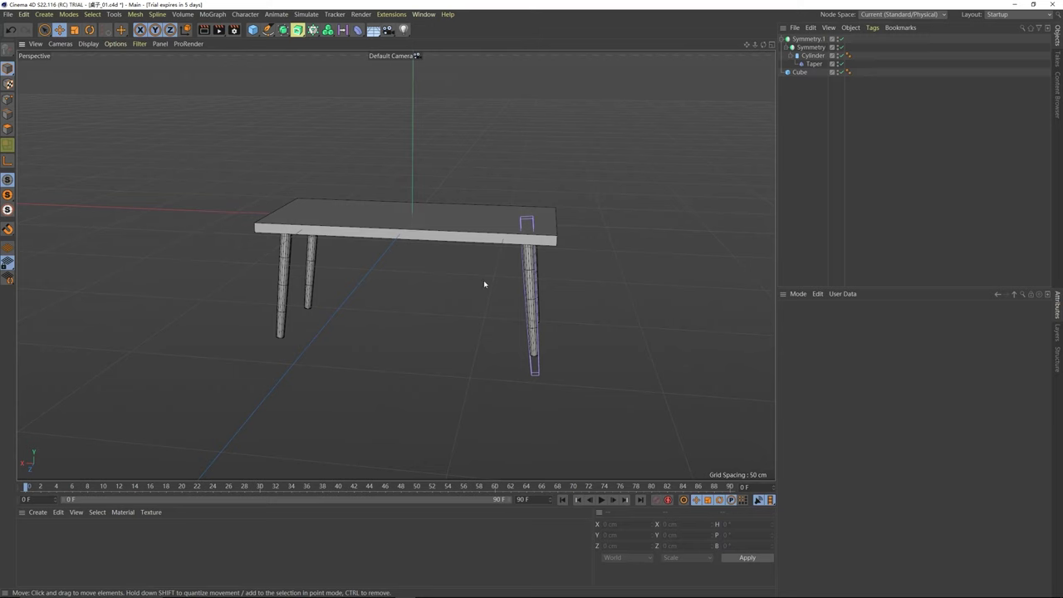
pyautogui.keyDown('alt'); pyautogui.moveTo(484, 284); pyautogui.dragTo(416, 233); pyautogui.keyUp('alt')
pyautogui.click(391, 237)
# - Pitch the leg about 5.1° and shift it to Z -3.523 cm for a splayed stance
pyautogui.click(812, 56)
pyautogui.press('r')
pyautogui.press('e')
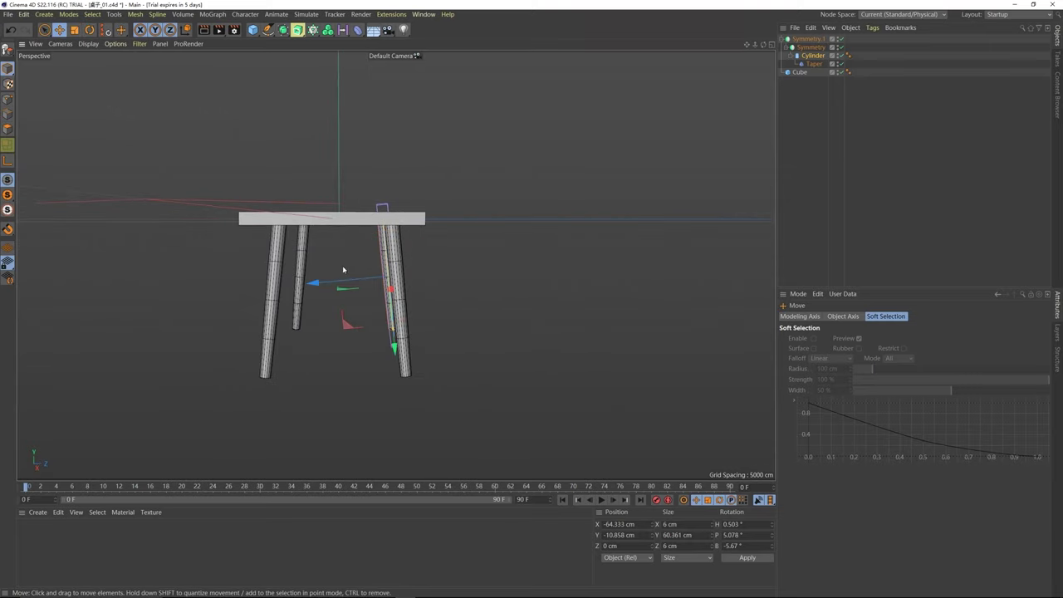
pyautogui.moveTo(349, 281)
pyautogui.mouseDown()
pyautogui.moveTo(367, 230)
pyautogui.moveTo(501, 235)
pyautogui.moveTo(352, 241)
pyautogui.moveTo(471, 232)
pyautogui.moveTo(344, 262)
pyautogui.mouseUp()
pyautogui.click(343, 261)
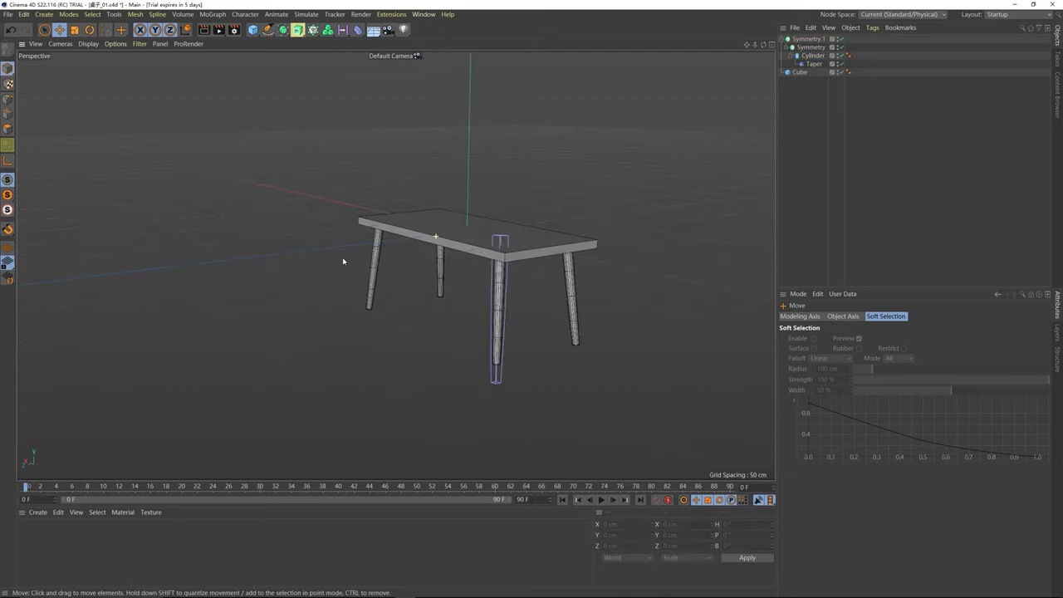
pyautogui.keyDown('alt'); pyautogui.moveTo(470, 259); pyautogui.dragTo(560, 240); pyautogui.keyUp('alt')
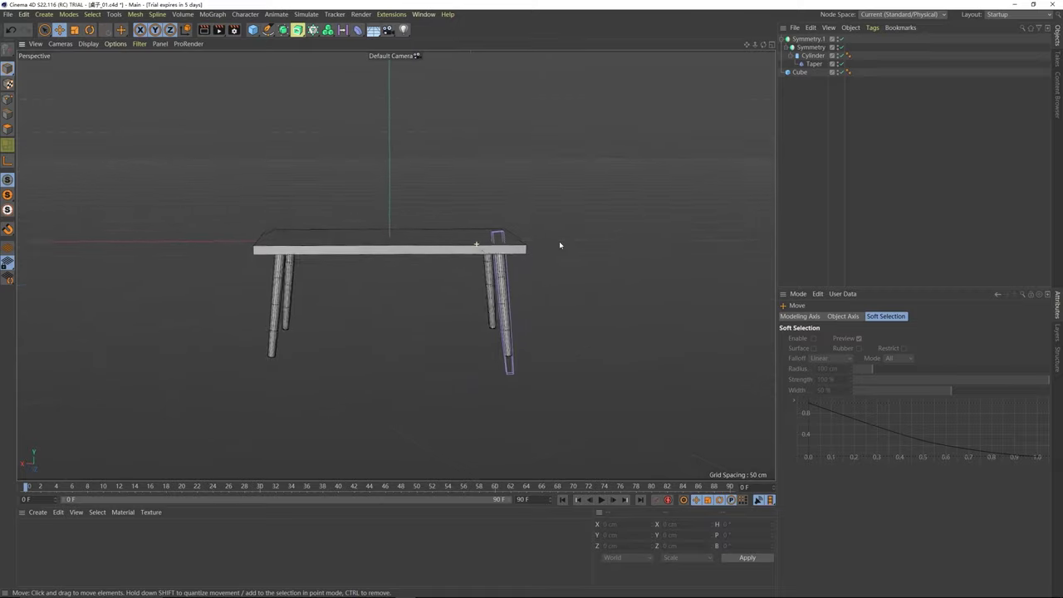
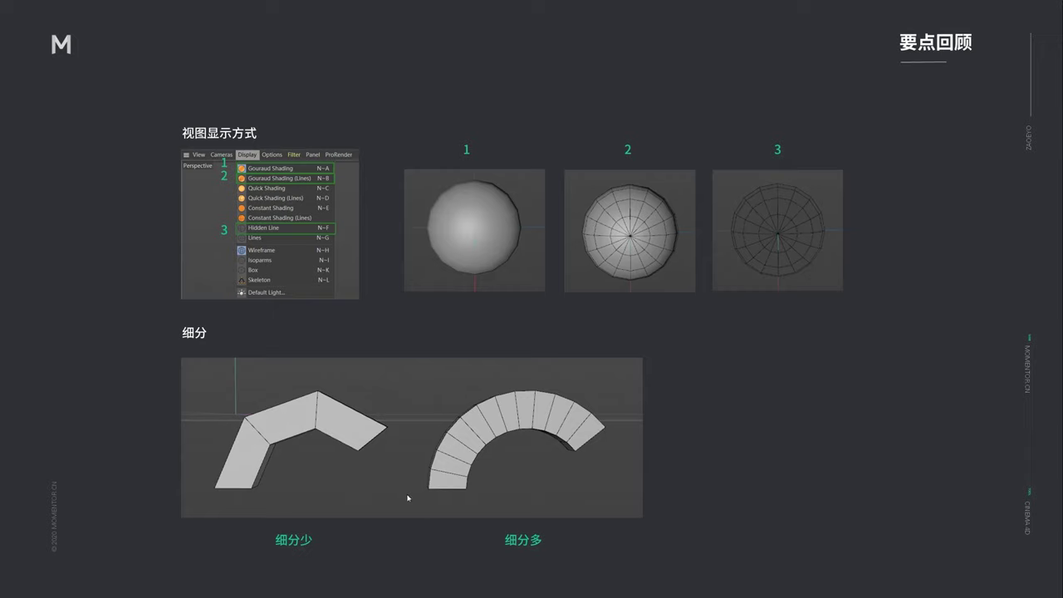
# - Advance the recap slides past display modes and subdivision to the parent-child hierarchy page
pyautogui.click(161, 345)
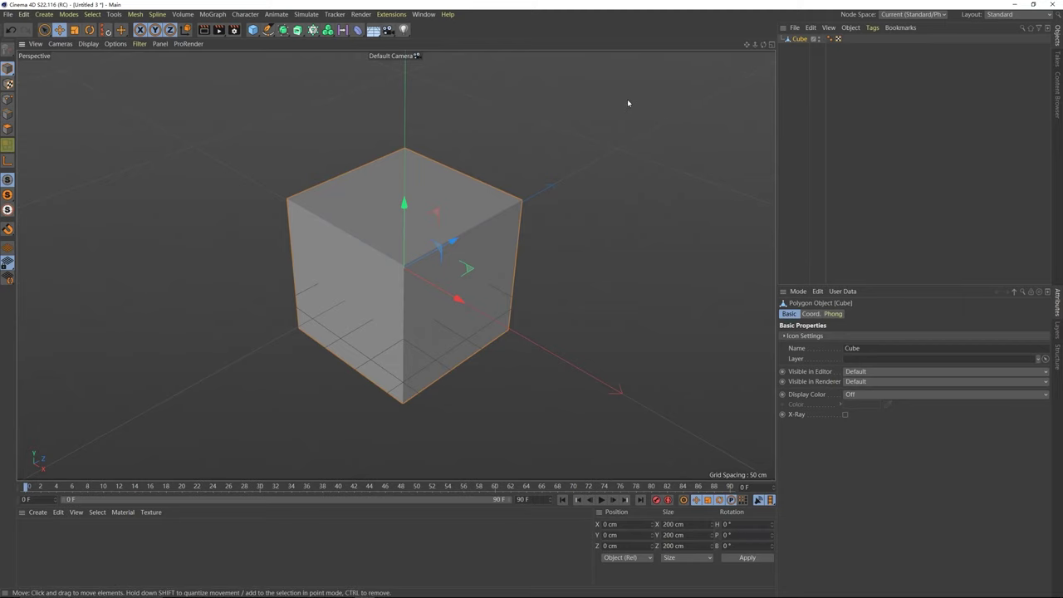
# - Try cloning the cube into a 3x3 Cloner grid, then undo it
pyautogui.click(854, 105)
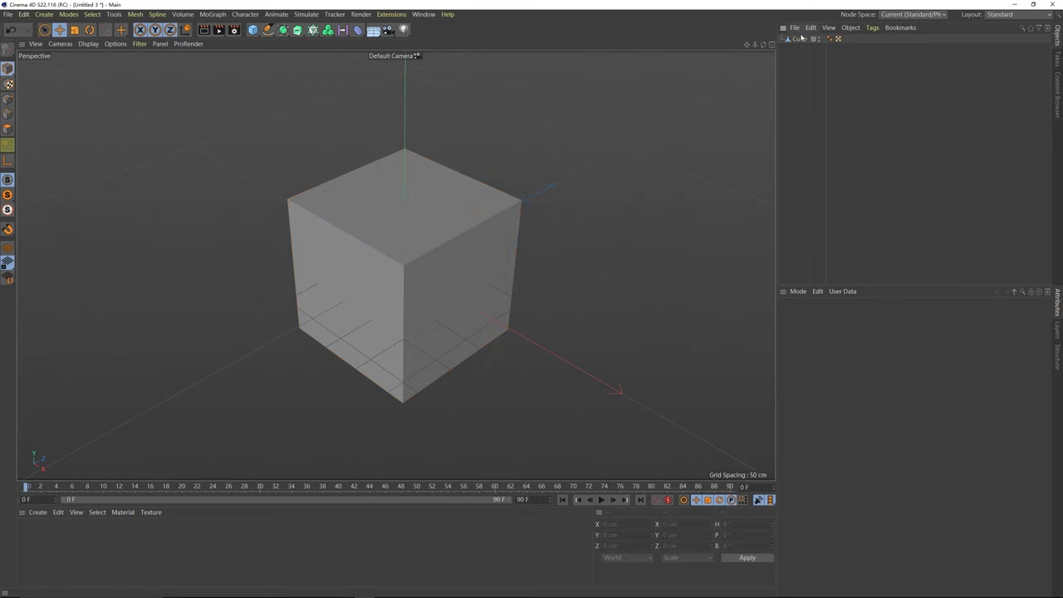
pyautogui.click(313, 31)
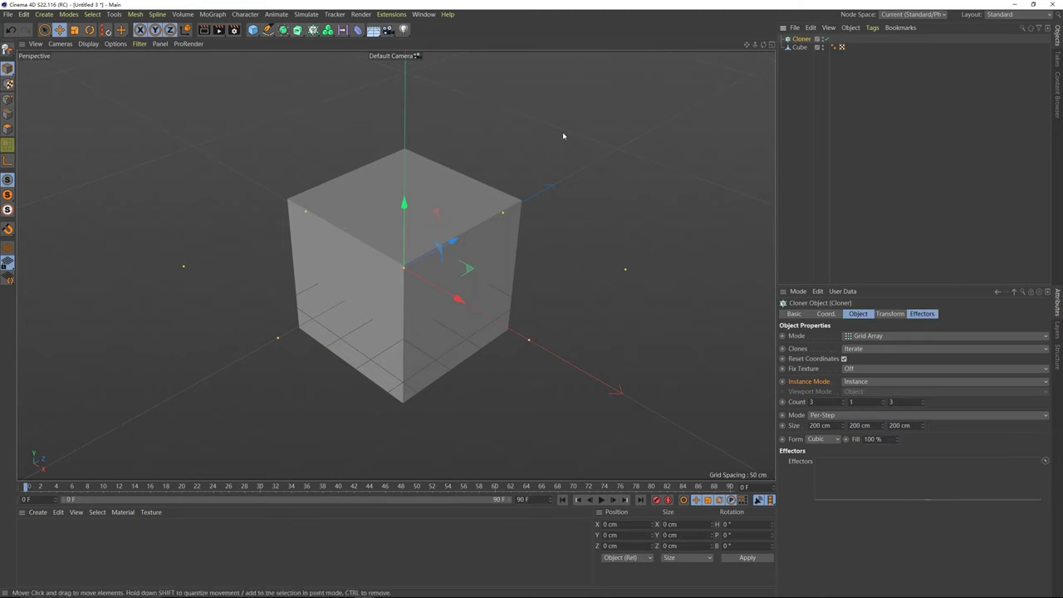
pyautogui.press('Delete')
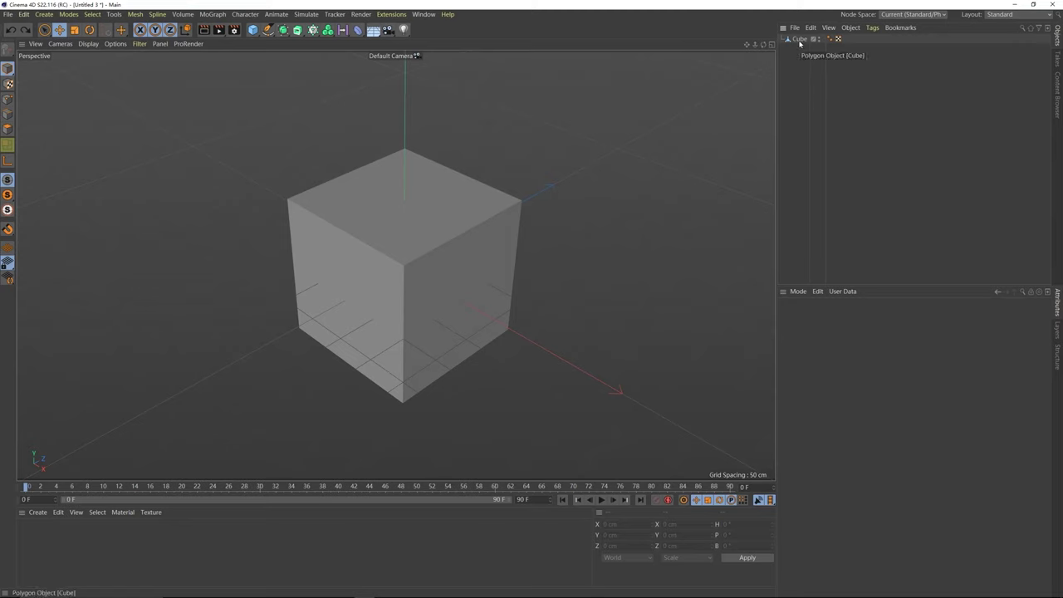
pyautogui.click(800, 40)
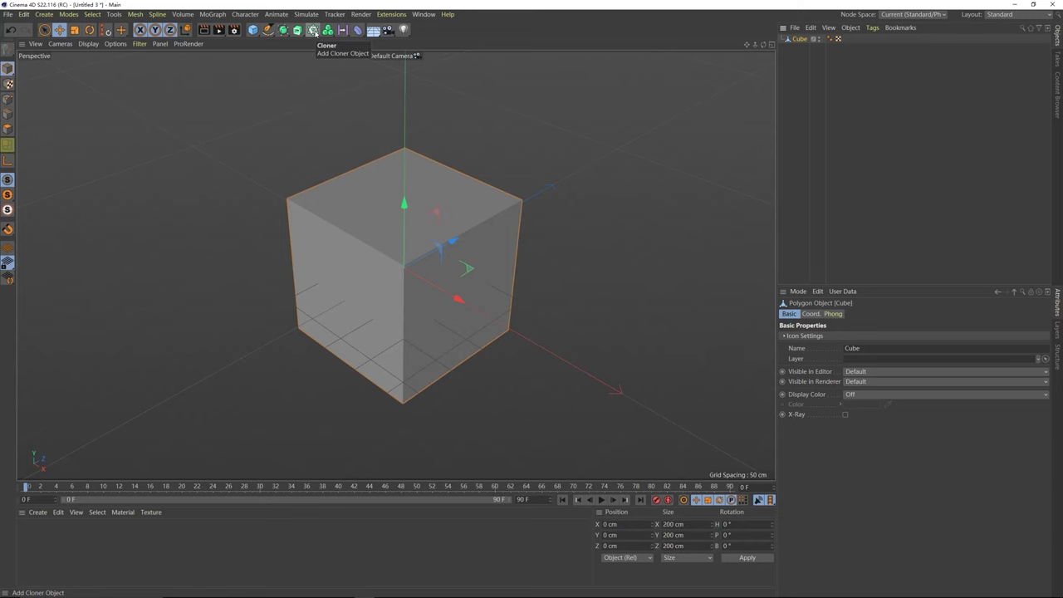
pyautogui.keyDown('alt'); pyautogui.click(313, 30); pyautogui.keyUp('alt')
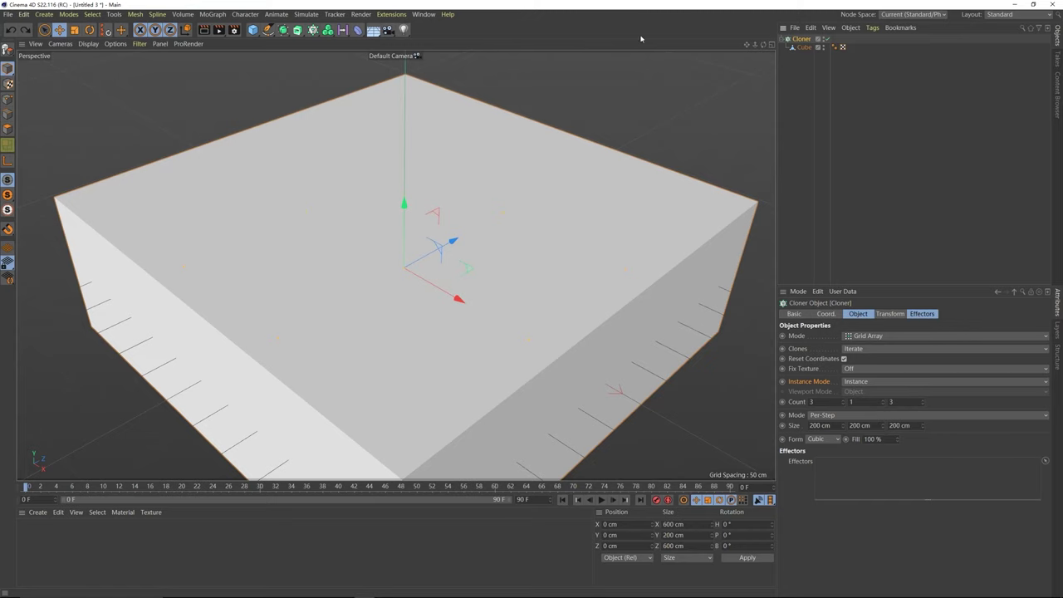
pyautogui.hotkey('ctrl', 'z')
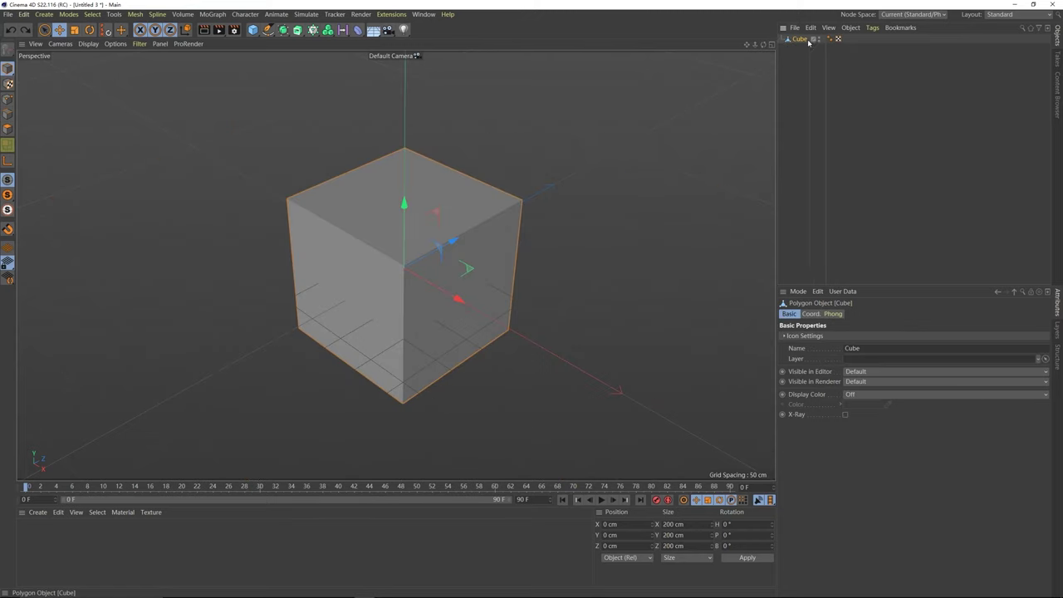
# - Add a Bend deformer under the cube, undo it, and reselect the cube
pyautogui.keyDown('shift'); pyautogui.click(358, 30); pyautogui.keyUp('shift')
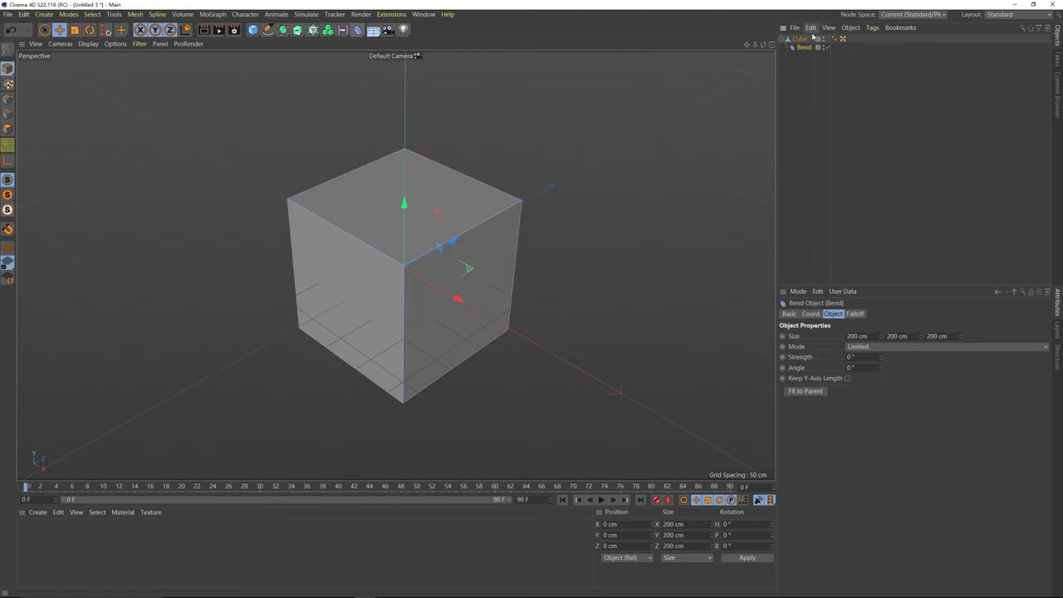
pyautogui.hotkey('ctrl', 'z')
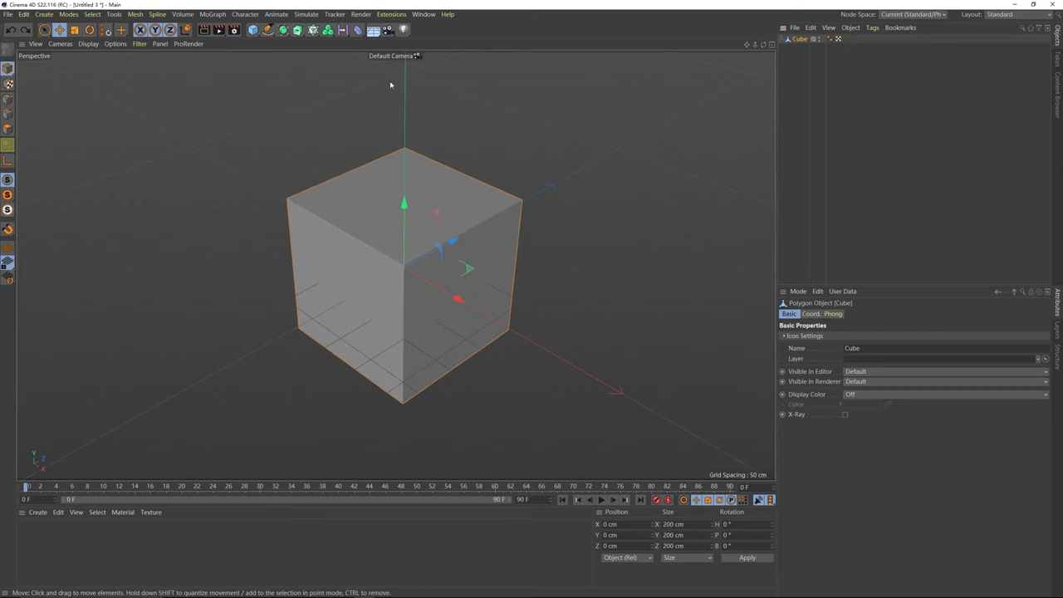
pyautogui.click(976, 71)
pyautogui.click(792, 41)
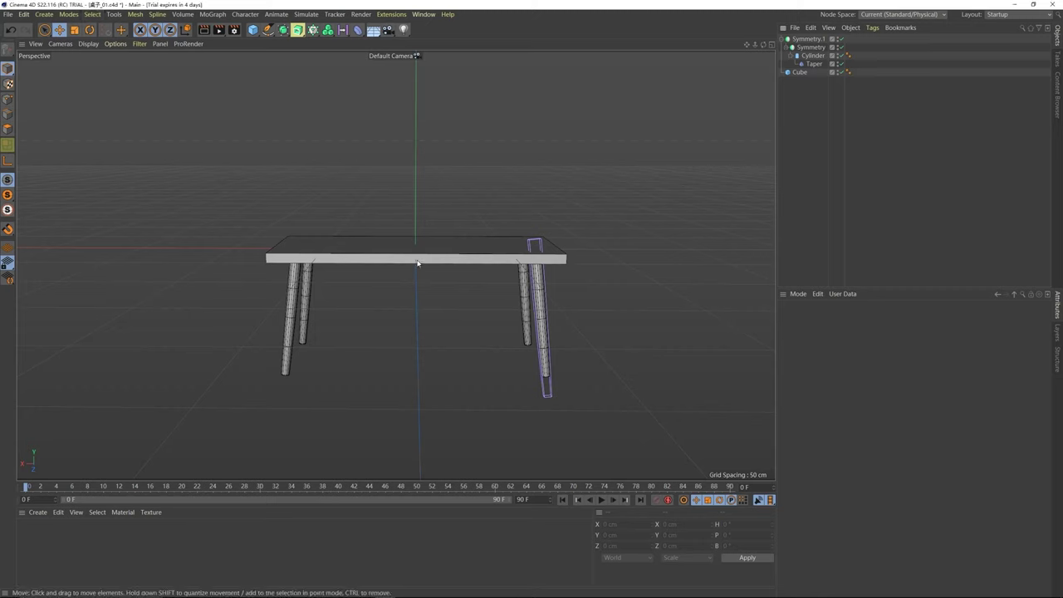
# - Save the table project under the new file name 桌子_02
pyautogui.click(8, 14)
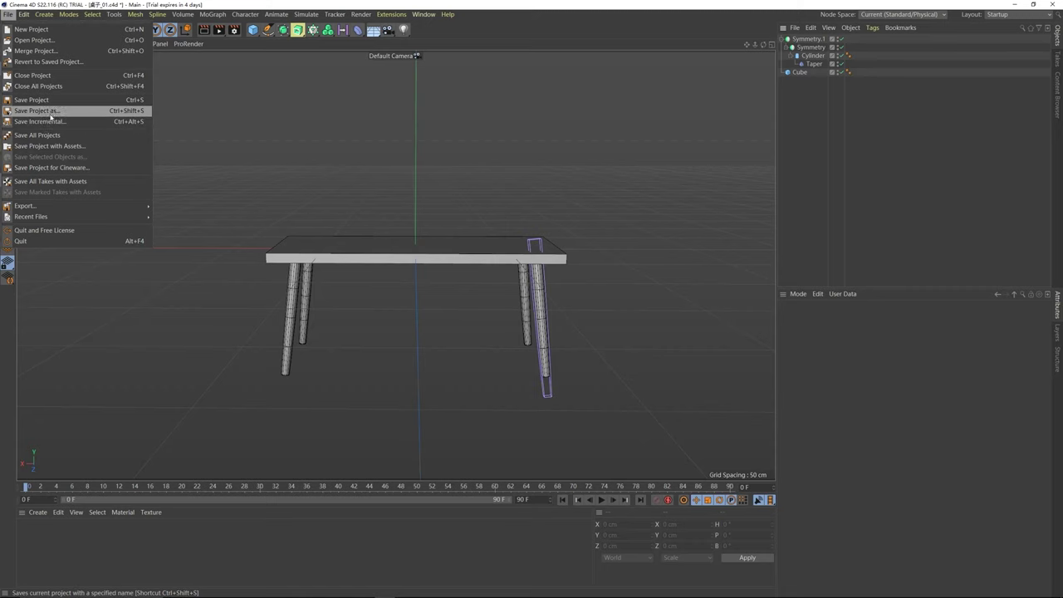
pyautogui.click(42, 114)
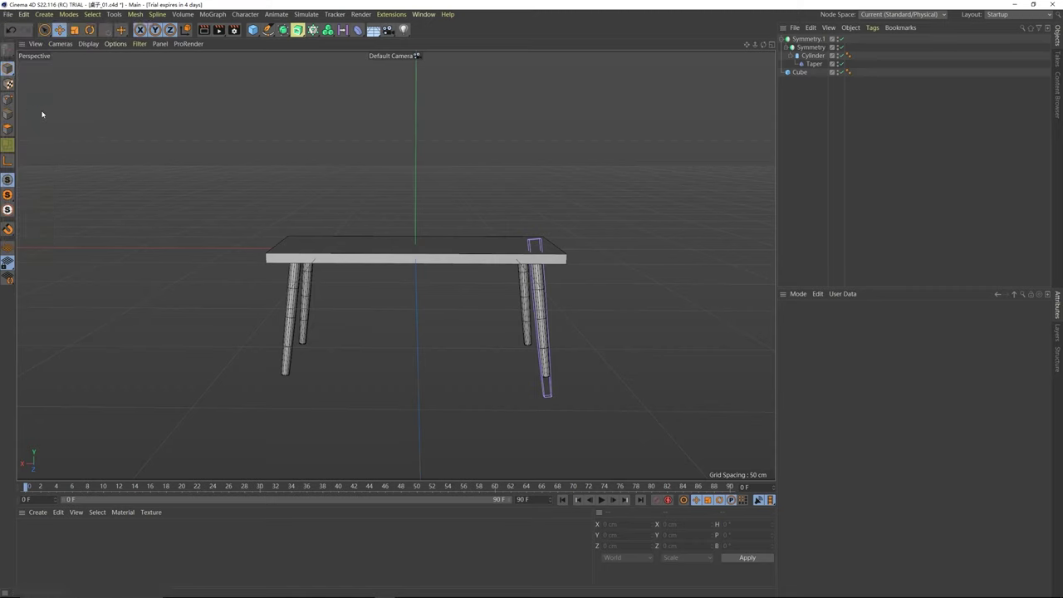
pyautogui.click(76, 554)
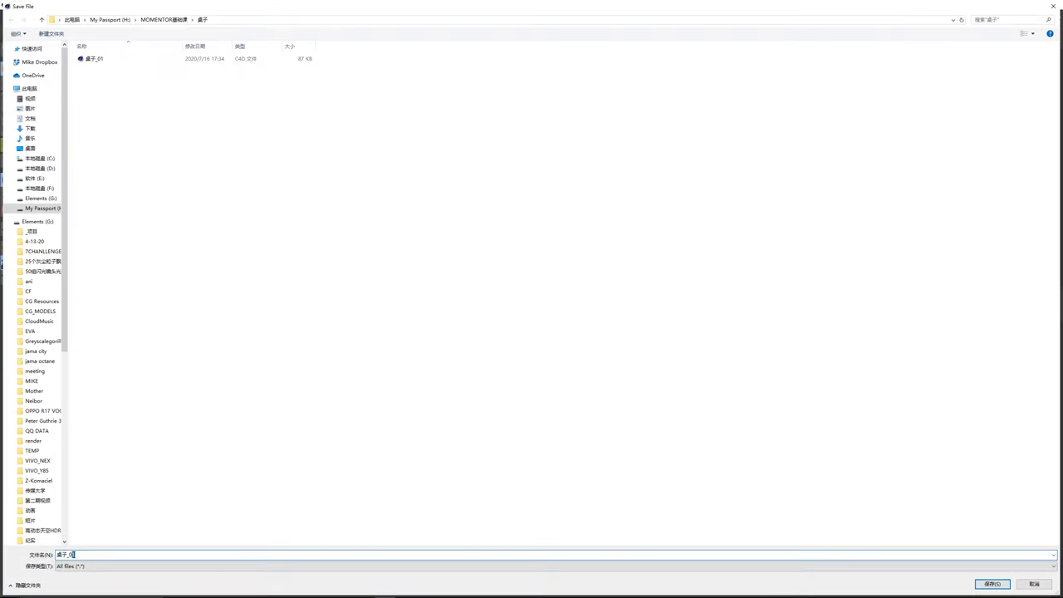
pyautogui.write('2')
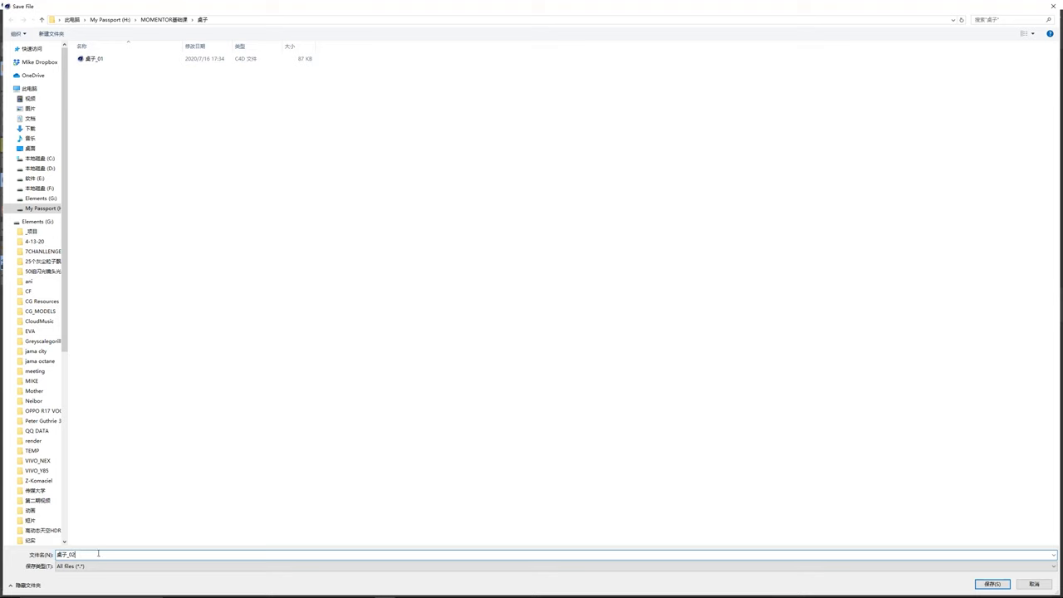
pyautogui.click(992, 584)
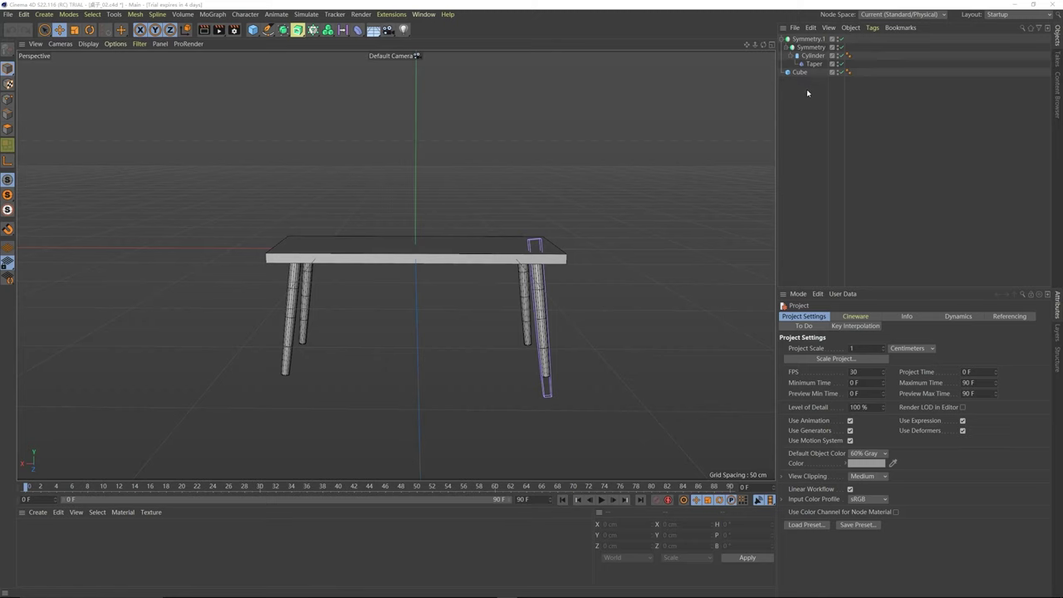
# - Rename the tabletop Cube to 桌面
pyautogui.click(800, 73)
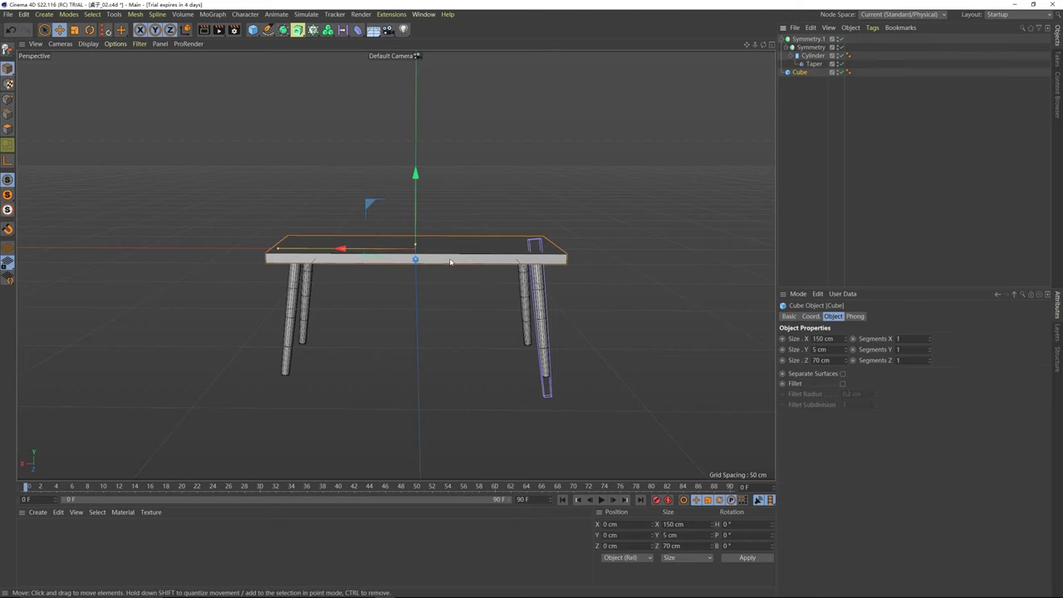
pyautogui.doubleClick(800, 73)
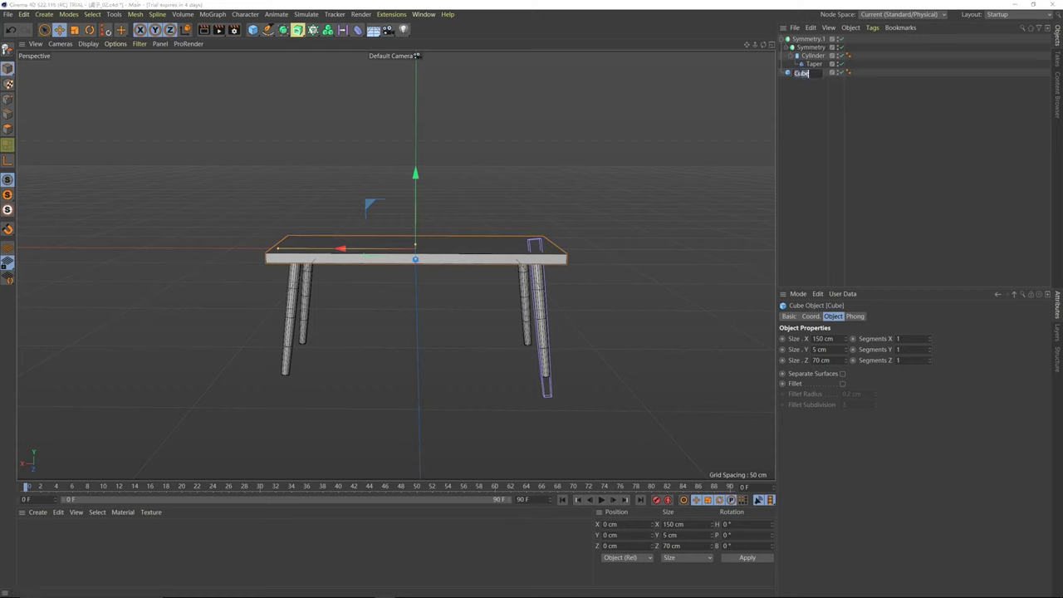
pyautogui.press('BackSpace')
pyautogui.write('zhui')
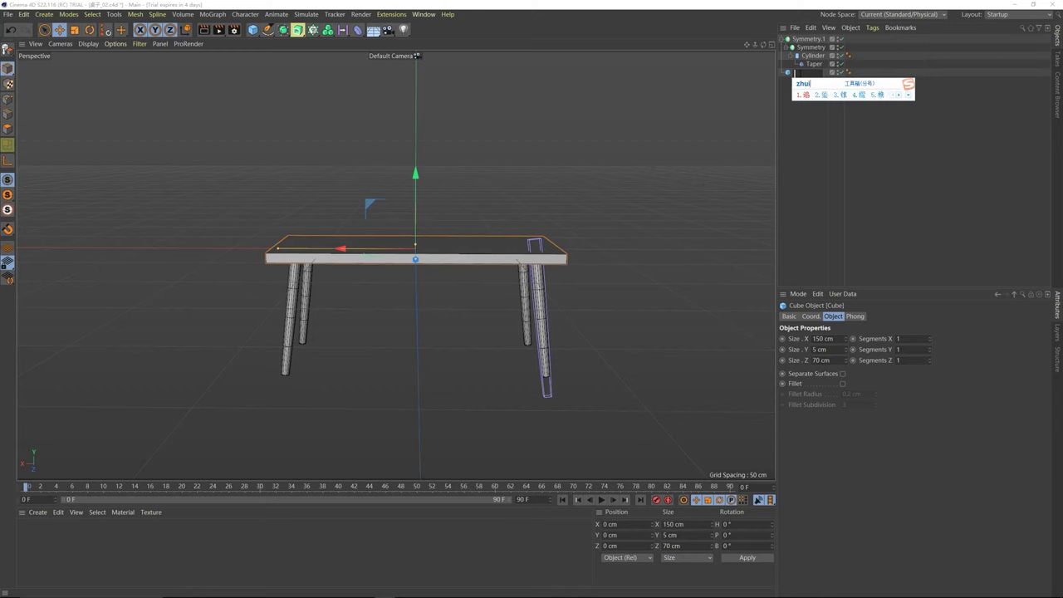
pyautogui.press('BackSpace')
pyautogui.write('omian')
pyautogui.press('space')
pyautogui.press('Return')
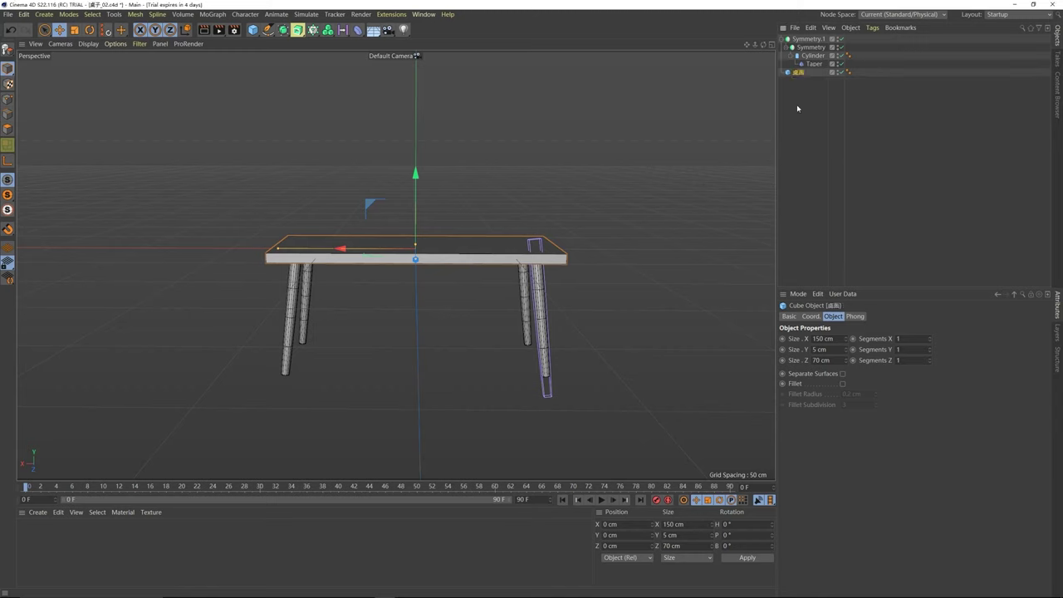
# - Rename the outer symmetry group Symmetry.1 to 桌腿
pyautogui.click(808, 39)
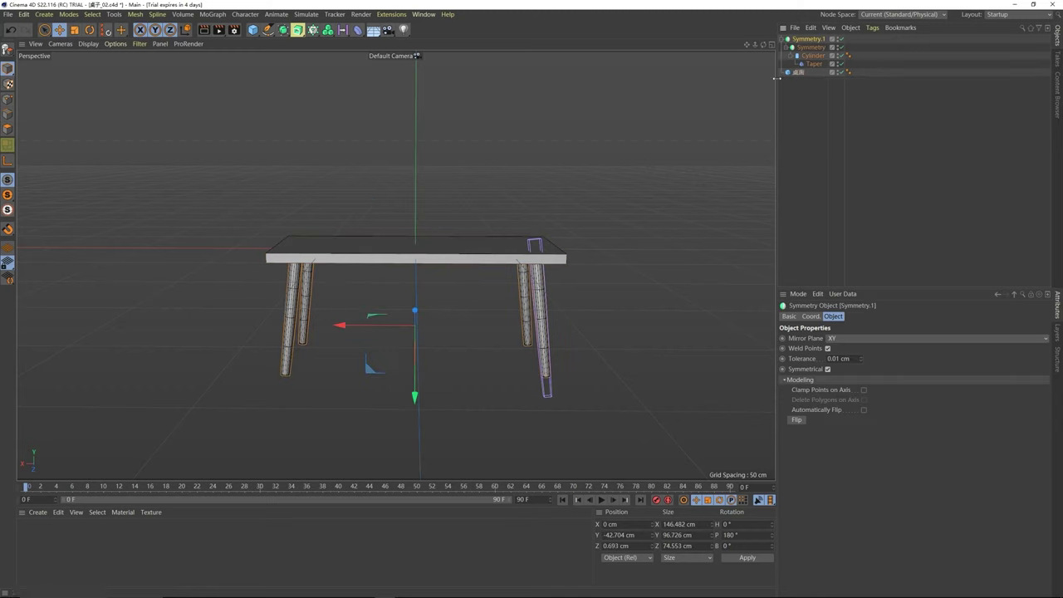
pyautogui.doubleClick(808, 39)
pyautogui.write('zh')
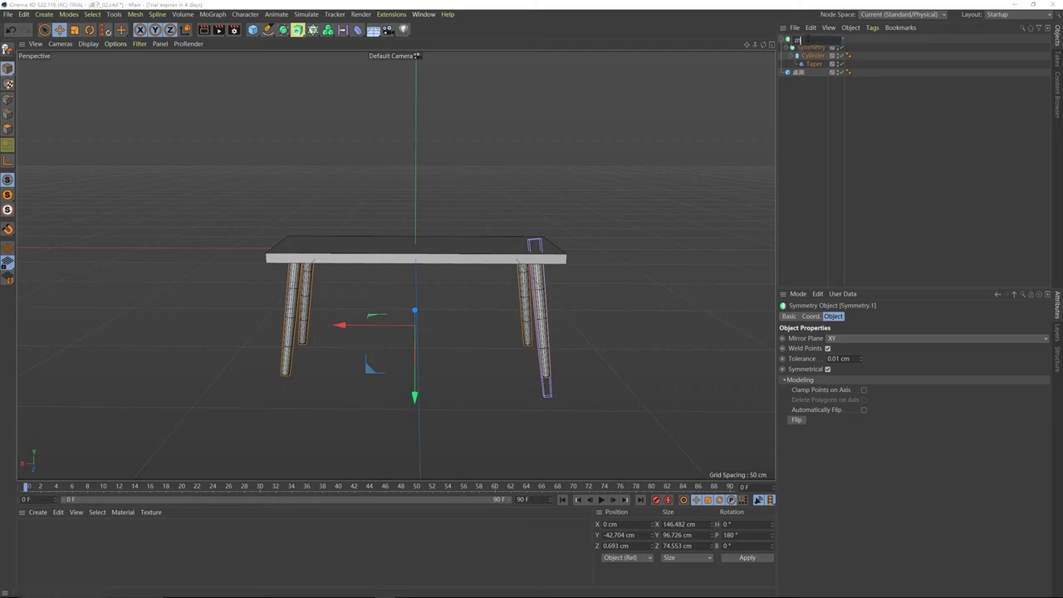
pyautogui.write('u')
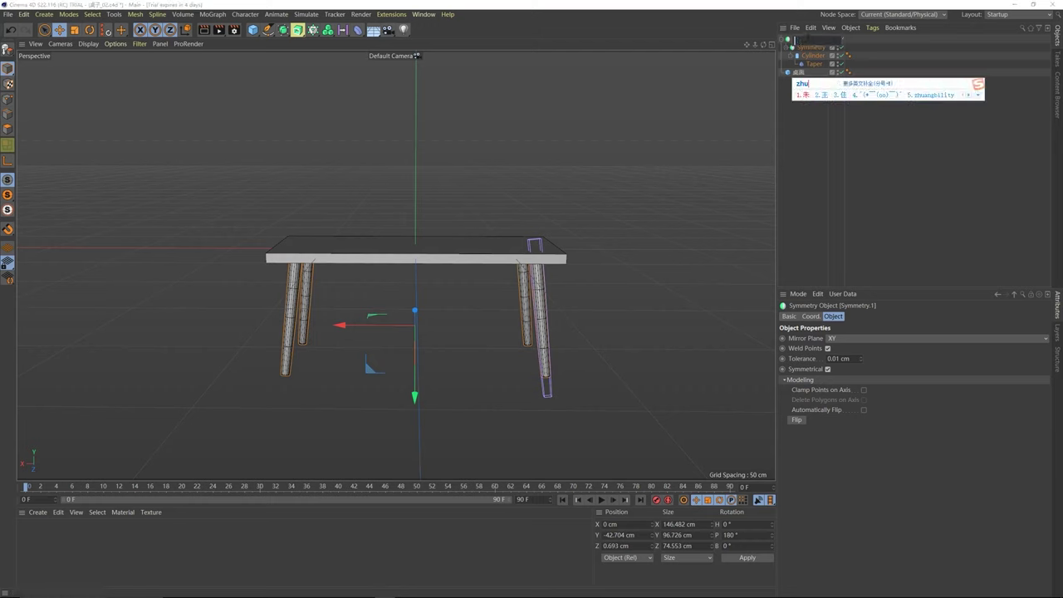
pyautogui.write('o')
pyautogui.press('space')
pyautogui.write('tui')
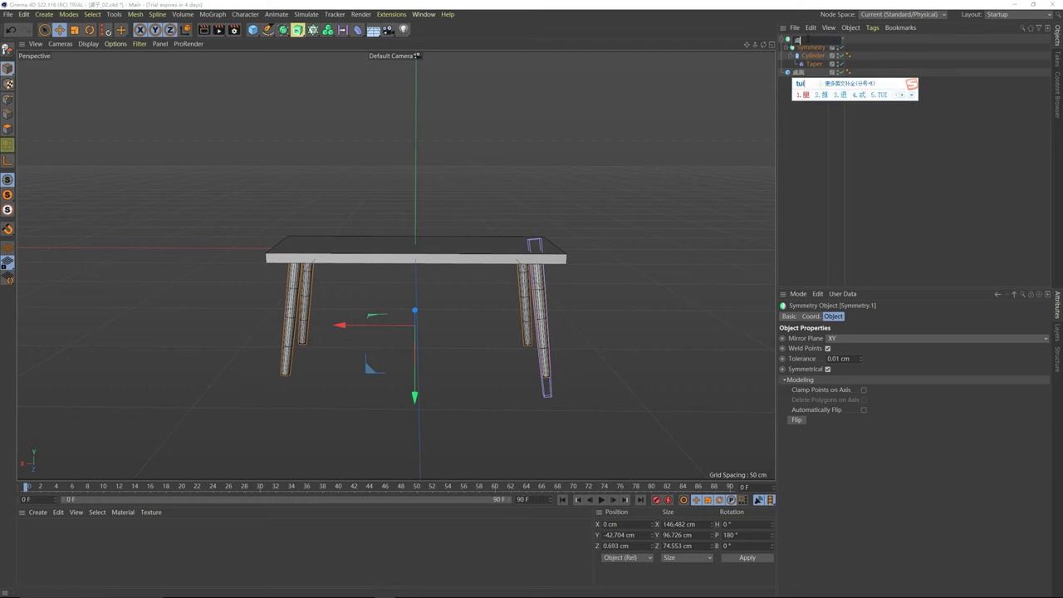
pyautogui.press('space')
# - Rename the leg Cylinder to 桌腿柱体, then reselect the 桌面 tabletop
pyautogui.click(814, 56)
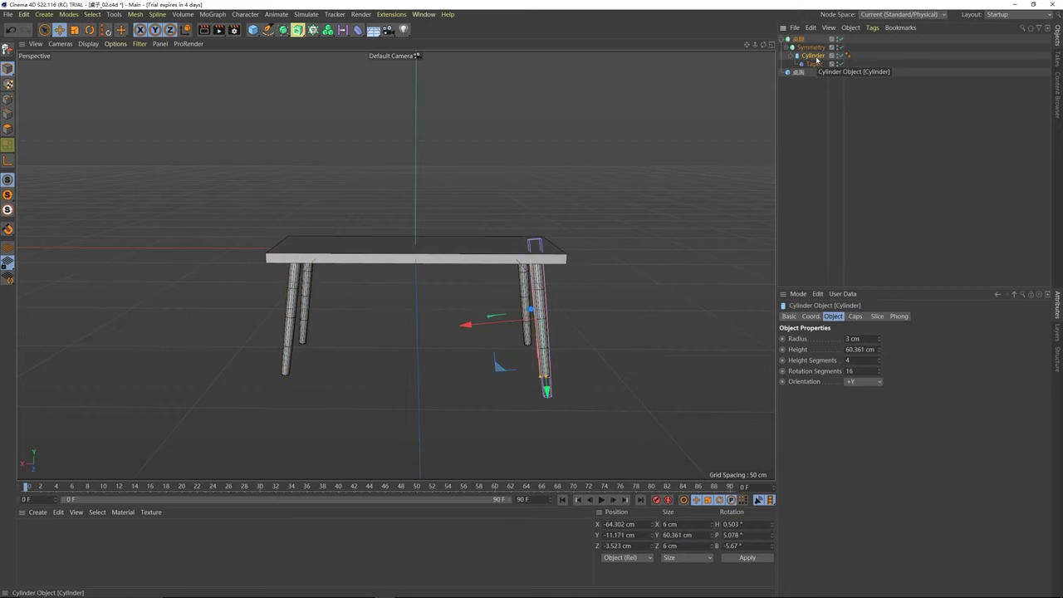
pyautogui.doubleClick(814, 56)
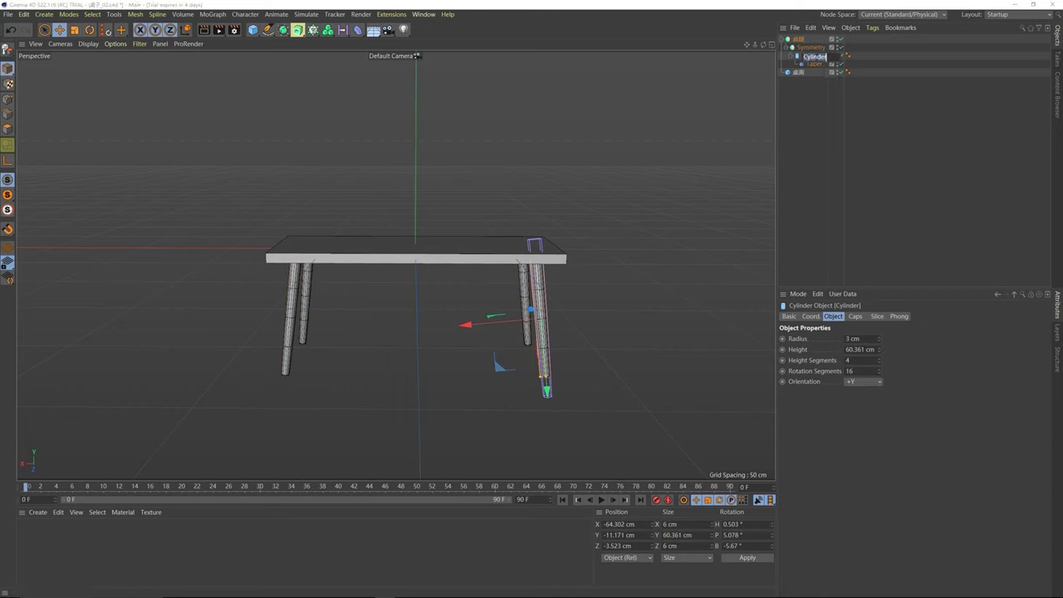
pyautogui.press('BackSpace')
pyautogui.write('zhuotui')
pyautogui.press('space')
pyautogui.write('zhuti')
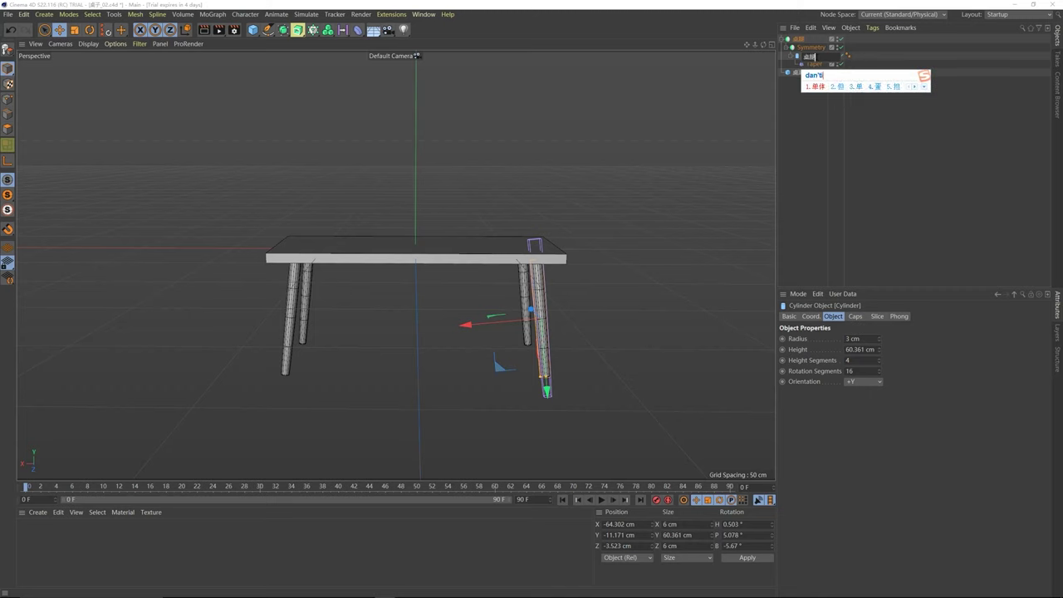
pyautogui.press('space')
pyautogui.press('Return')
pyautogui.click(415, 226)
pyautogui.click(410, 263)
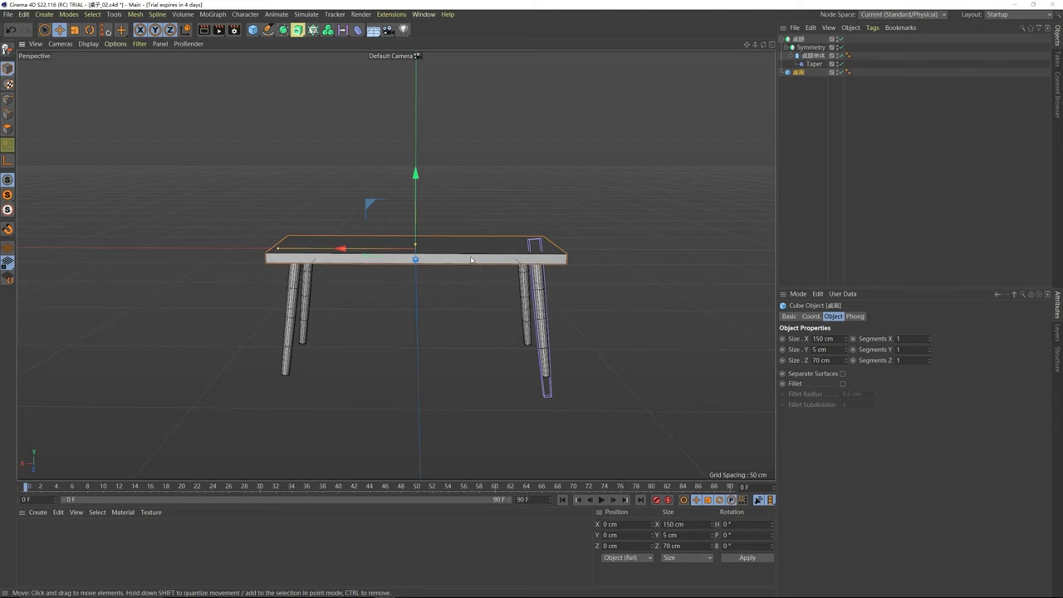
# - Make the 桌面 tabletop editable with C and hide the 桌腿 legs group
pyautogui.press('c')
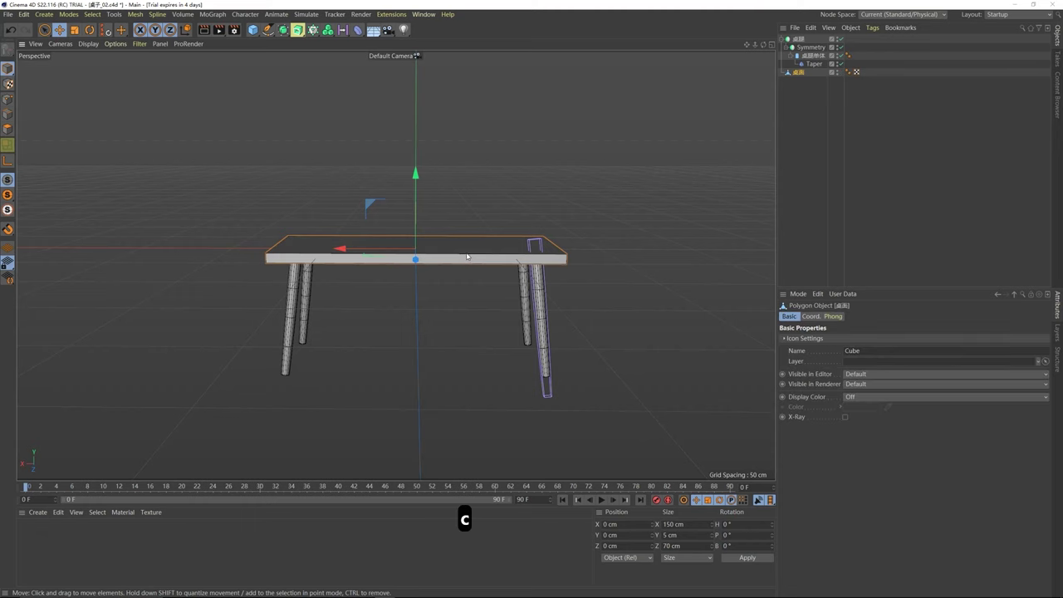
pyautogui.keyDown('alt'); pyautogui.moveTo(467, 257); pyautogui.dragTo(466, 274); pyautogui.keyUp('alt')
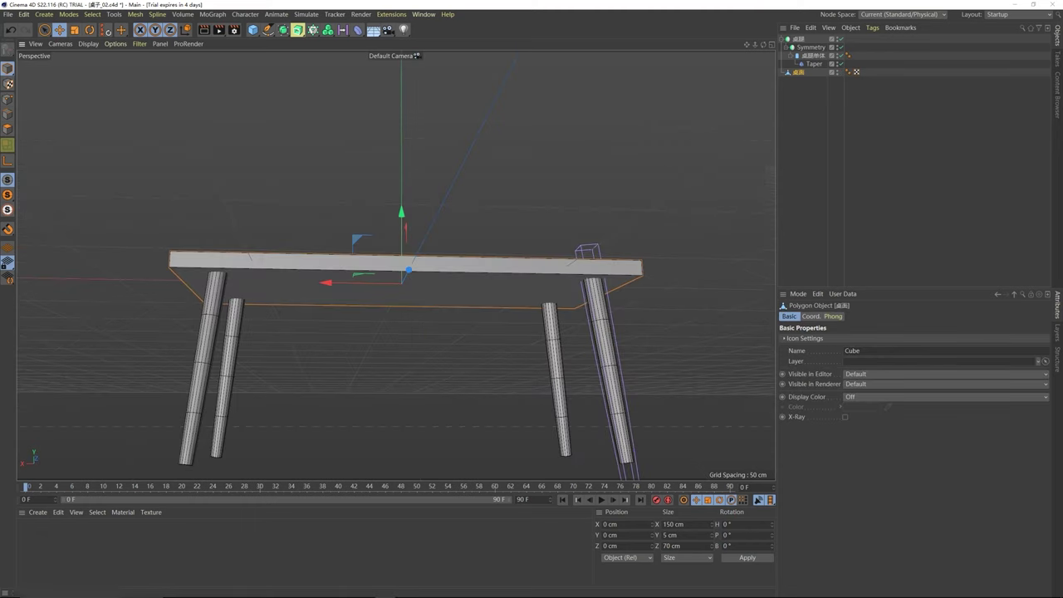
pyautogui.click(220, 287)
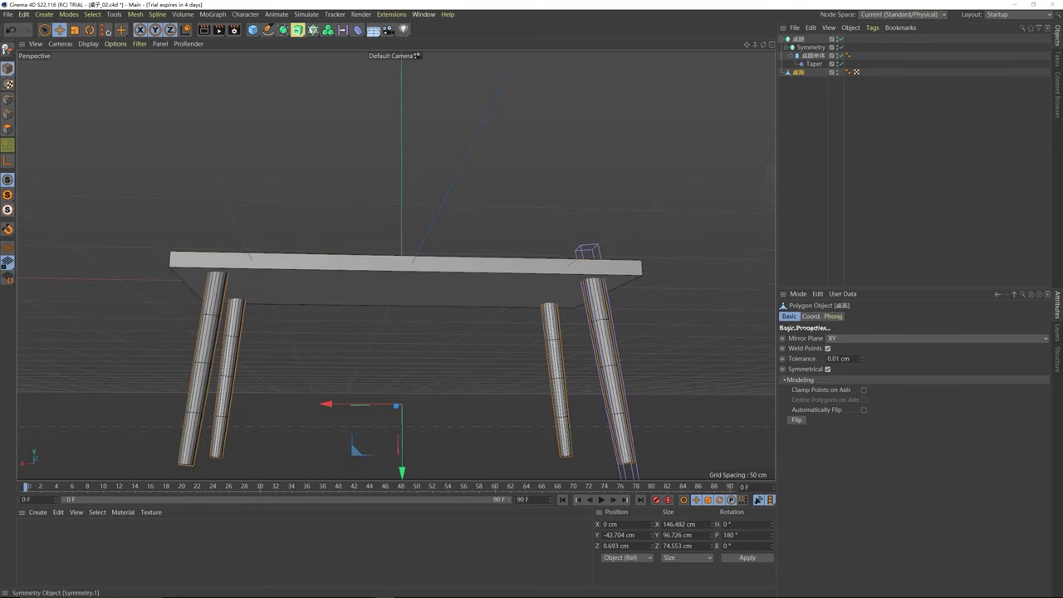
pyautogui.click(813, 40)
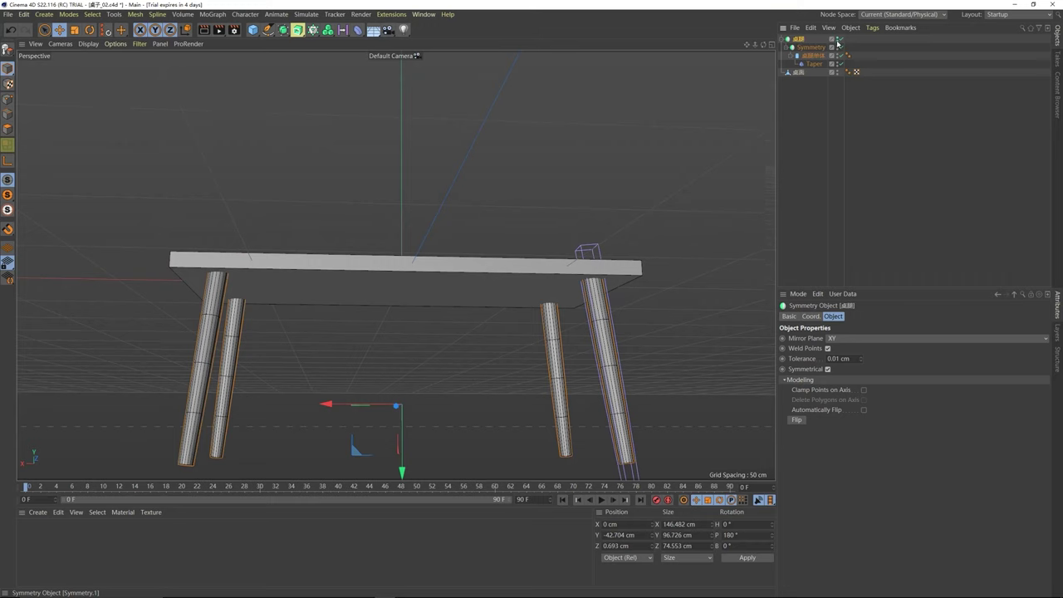
pyautogui.click(832, 45)
# - Select the tabletop slab in Edges mode and click-select several of its outline edges
pyautogui.click(605, 341)
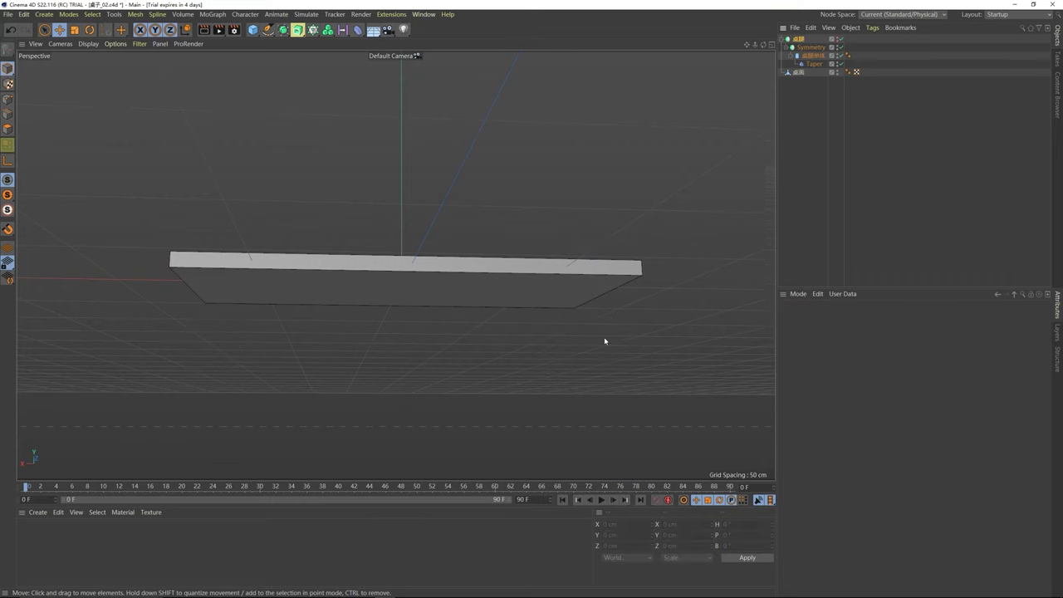
pyautogui.click(398, 280)
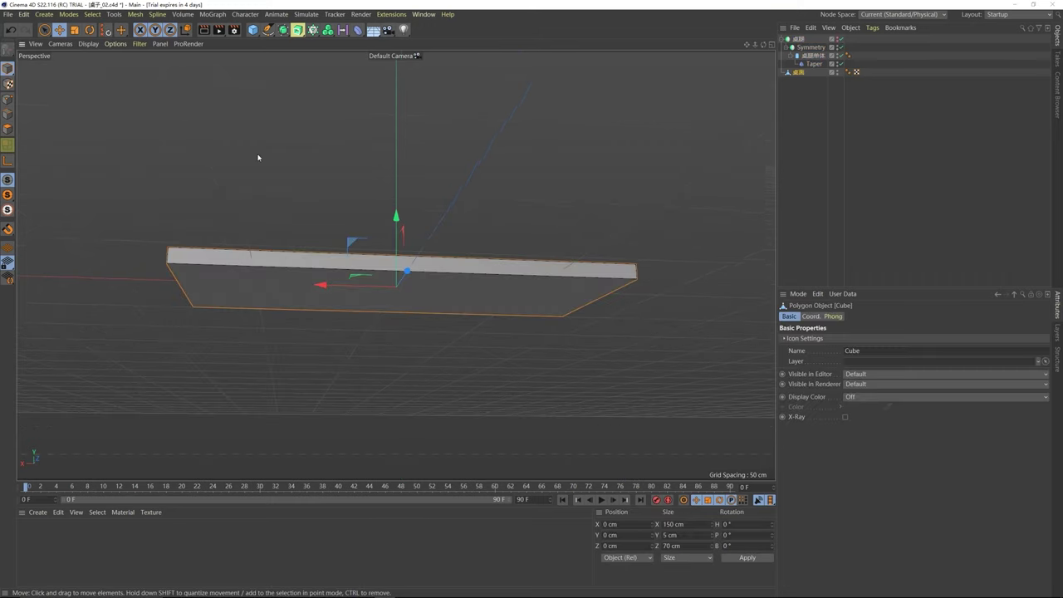
pyautogui.click(7, 114)
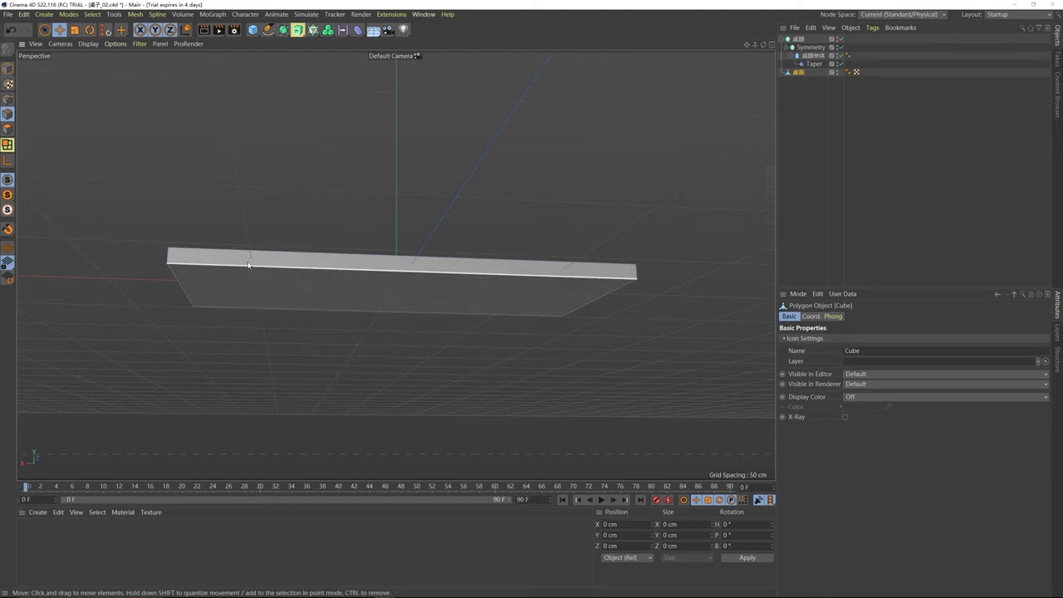
pyautogui.keyDown('alt'); pyautogui.moveTo(247, 263); pyautogui.dragTo(270, 262); pyautogui.keyUp('alt')
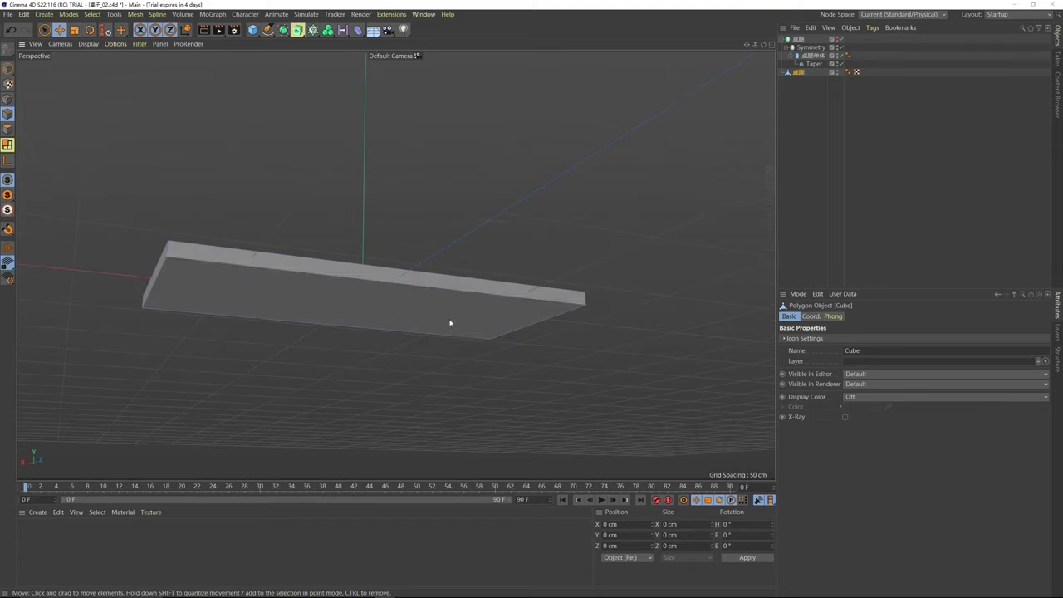
pyautogui.keyDown('alt'); pyautogui.moveTo(323, 285); pyautogui.dragTo(285, 285); pyautogui.keyUp('alt')
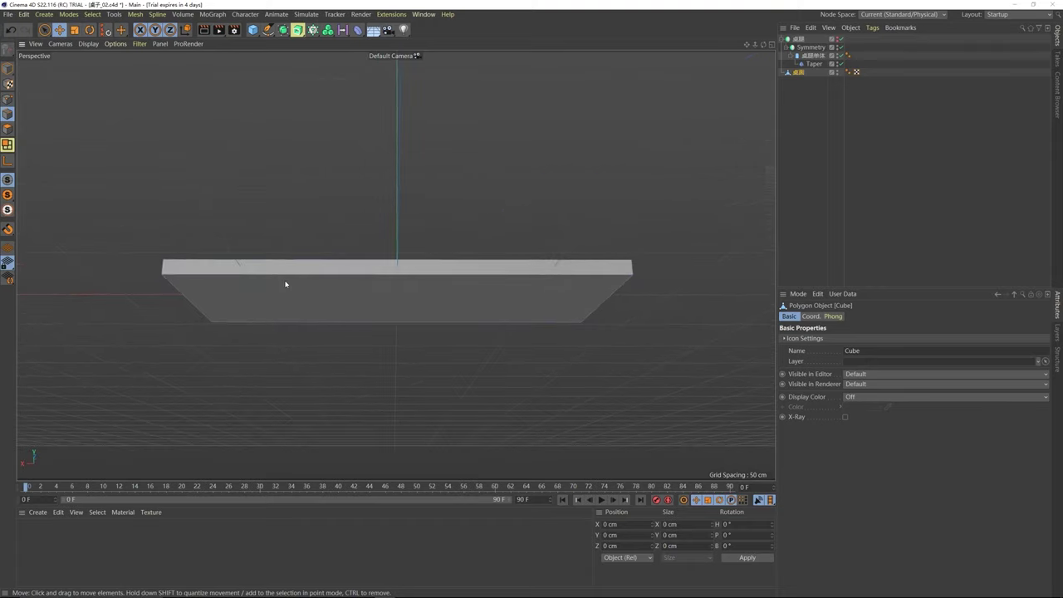
pyautogui.keyDown('alt'); pyautogui.moveTo(415, 270); pyautogui.dragTo(369, 275); pyautogui.keyUp('alt')
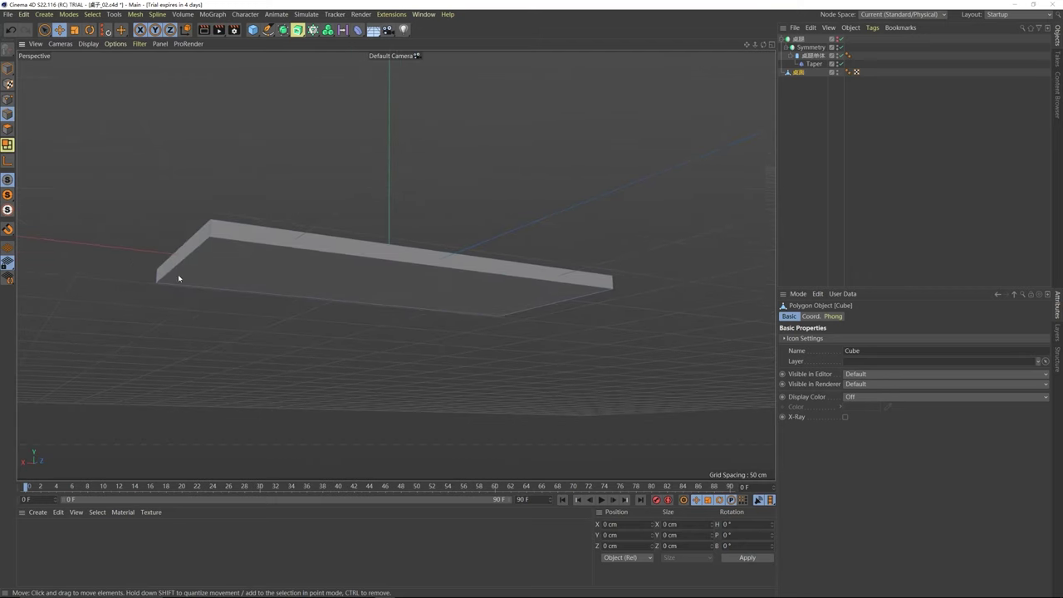
pyautogui.click(287, 249)
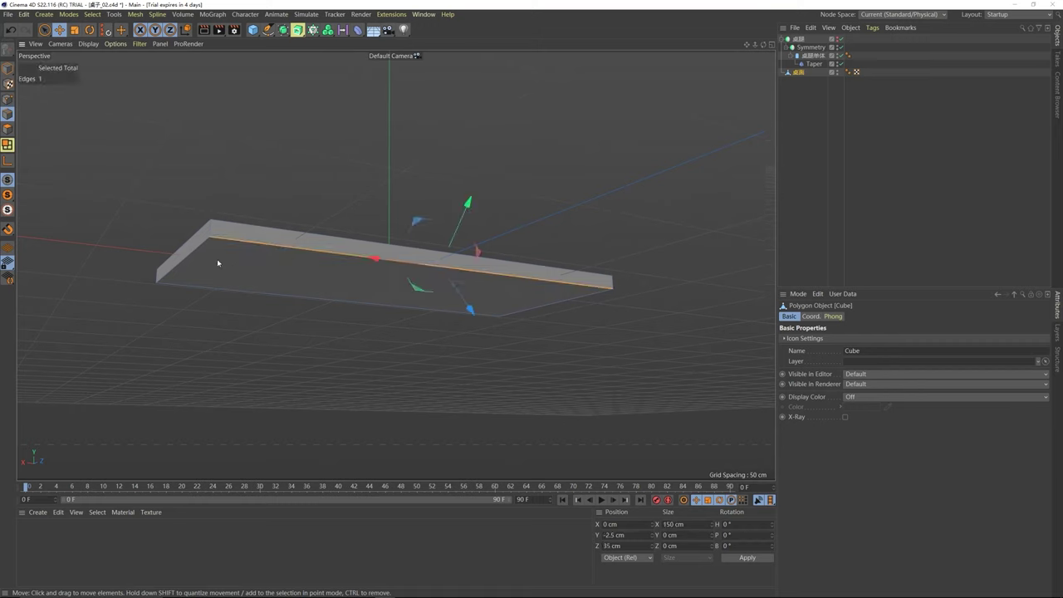
pyautogui.keyDown('shift'); pyautogui.click(193, 251); pyautogui.keyUp('shift')
pyautogui.keyDown('shift'); pyautogui.click(189, 286); pyautogui.keyUp('shift')
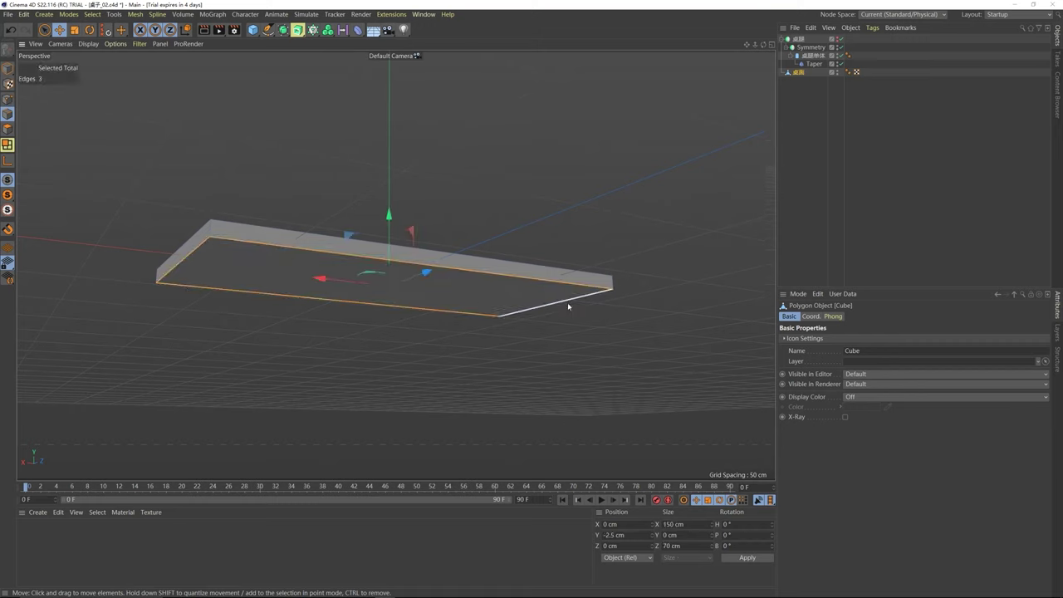
pyautogui.keyDown('shift'); pyautogui.click(568, 307); pyautogui.keyUp('shift')
pyautogui.keyDown('alt'); pyautogui.moveTo(421, 415); pyautogui.dragTo(291, 202); pyautogui.keyUp('alt')
# - Paint-select the slab's outline edges with Live Selection, then clear the selection
pyautogui.click(109, 113)
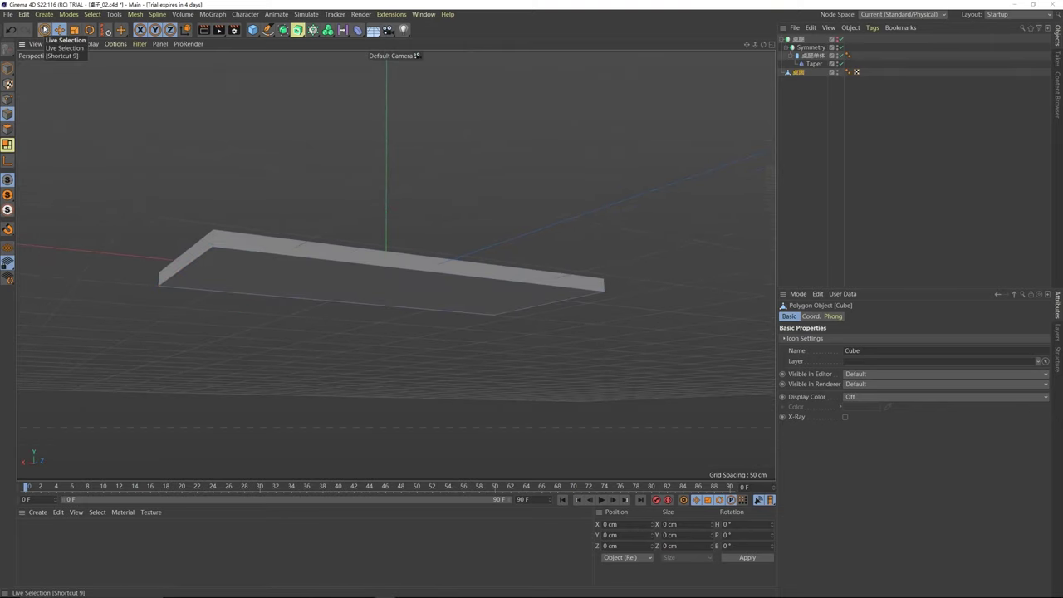
pyautogui.click(44, 30)
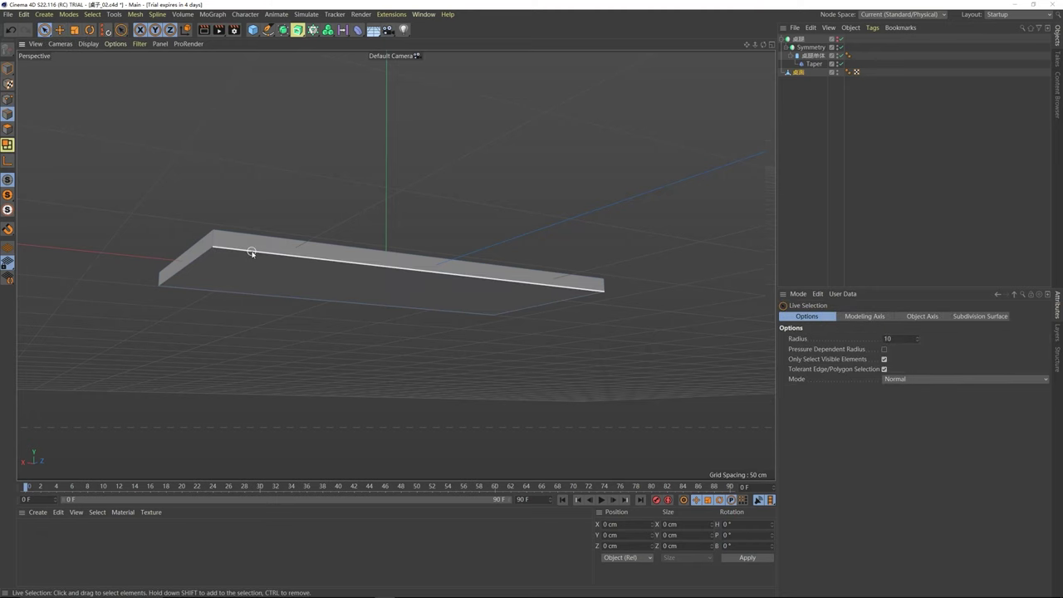
pyautogui.moveTo(249, 251)
pyautogui.mouseDown()
pyautogui.moveTo(214, 249)
pyautogui.moveTo(173, 288)
pyautogui.moveTo(396, 315)
pyautogui.moveTo(532, 307)
pyautogui.moveTo(232, 272)
pyautogui.mouseUp()
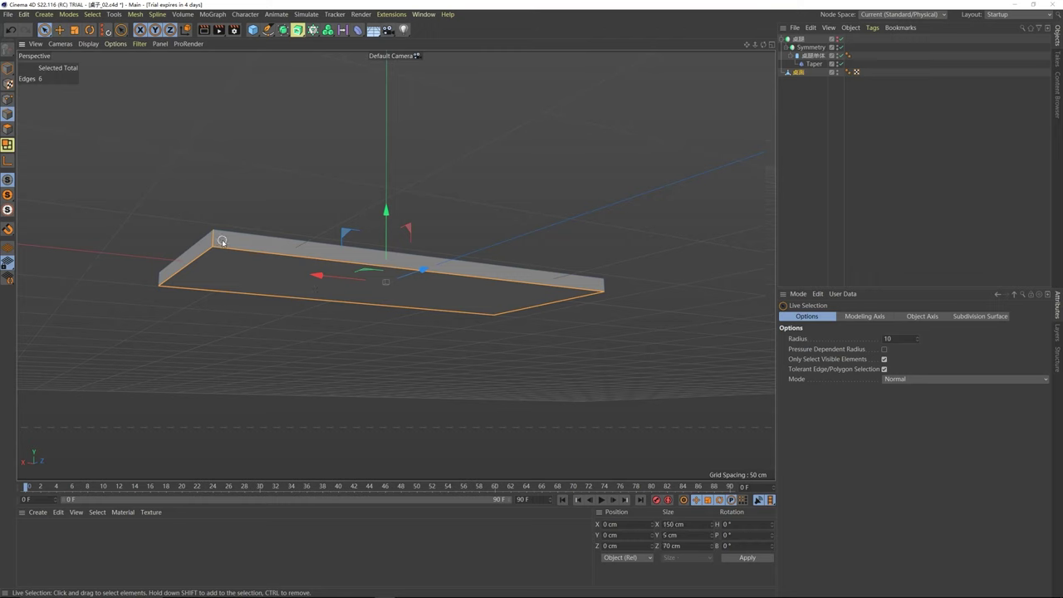
pyautogui.keyDown('ctrl'); pyautogui.click(244, 286); pyautogui.keyUp('ctrl')
pyautogui.click(192, 155)
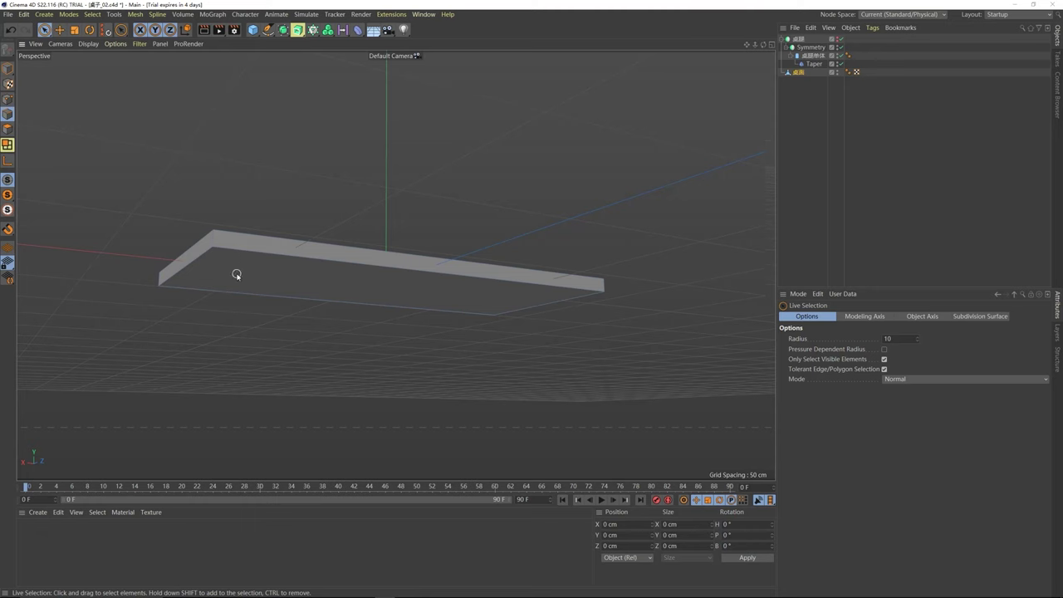
pyautogui.click(59, 31)
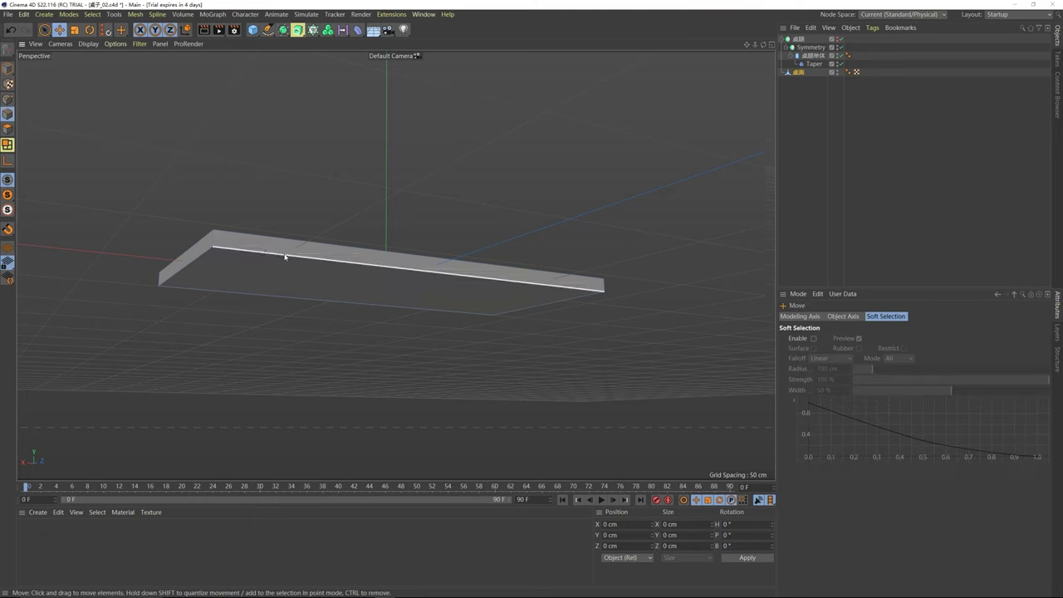
pyautogui.press('u')
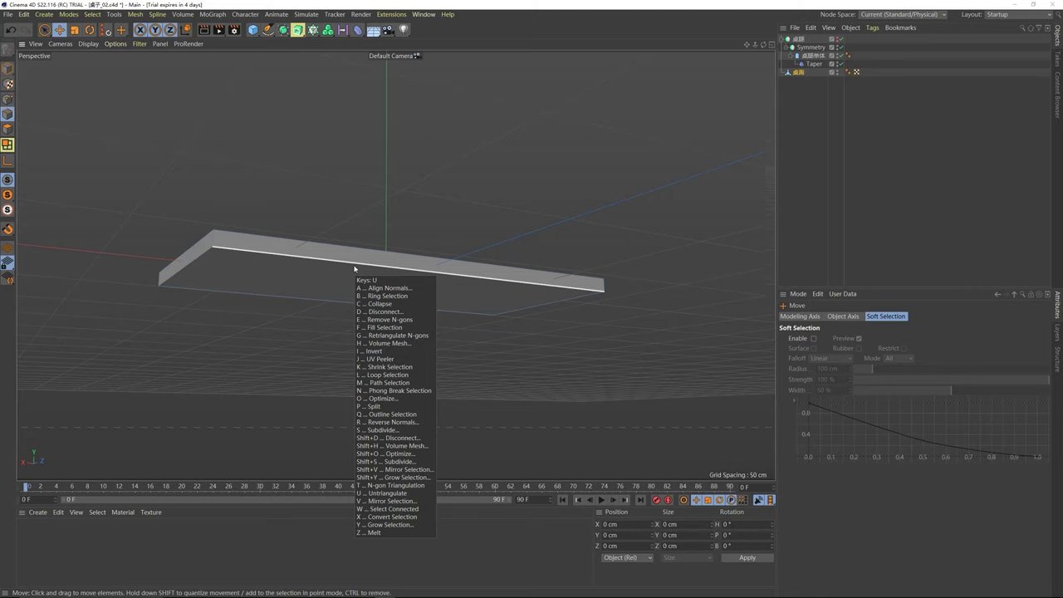
# - Use Loop Selection (L) to pick the four-edge loop around the slab's top face
pyautogui.press('l')
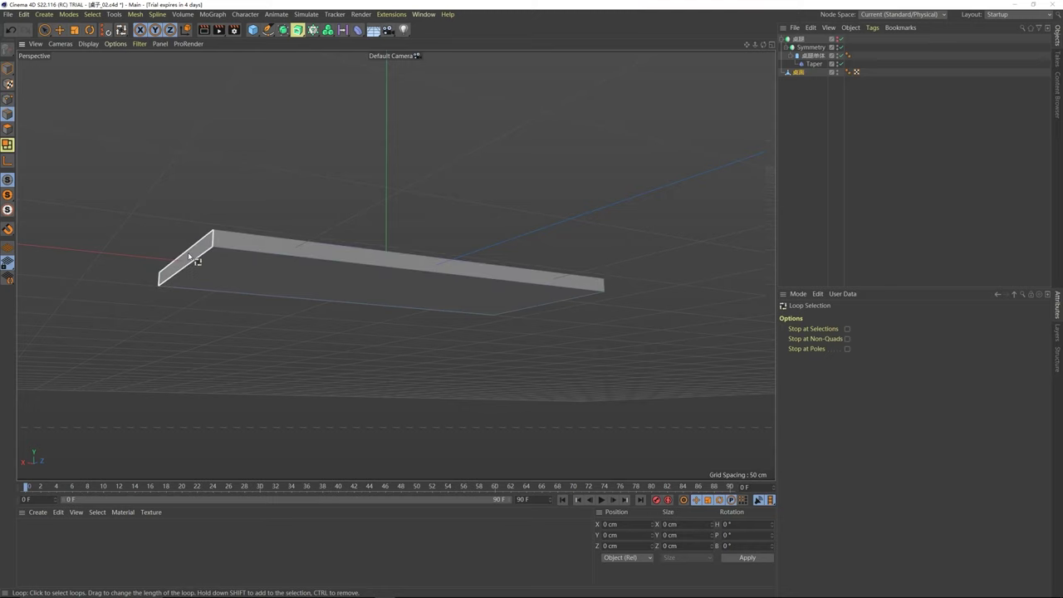
pyautogui.click(197, 260)
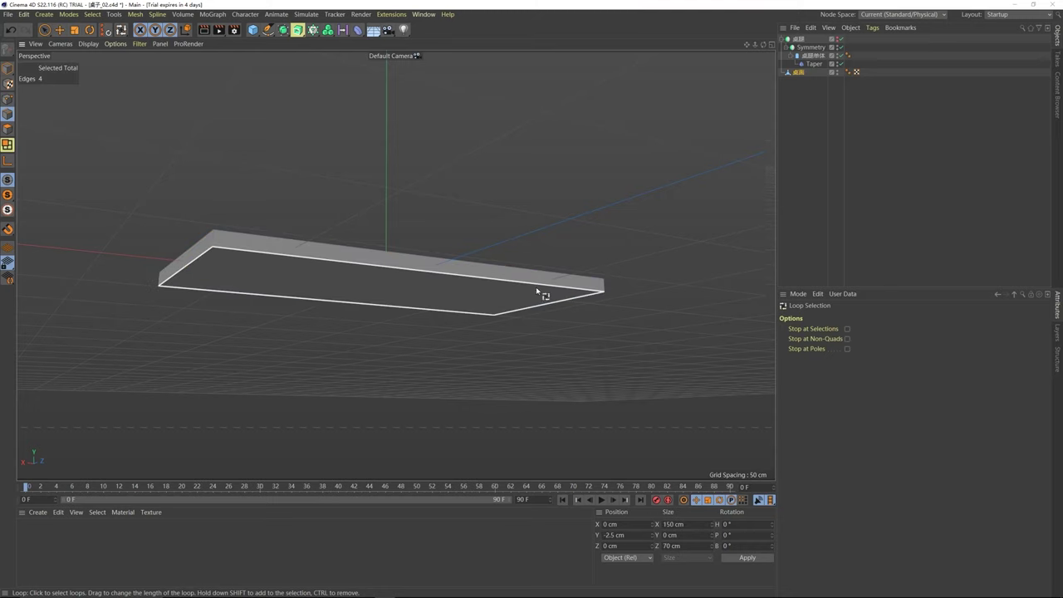
pyautogui.click(206, 242)
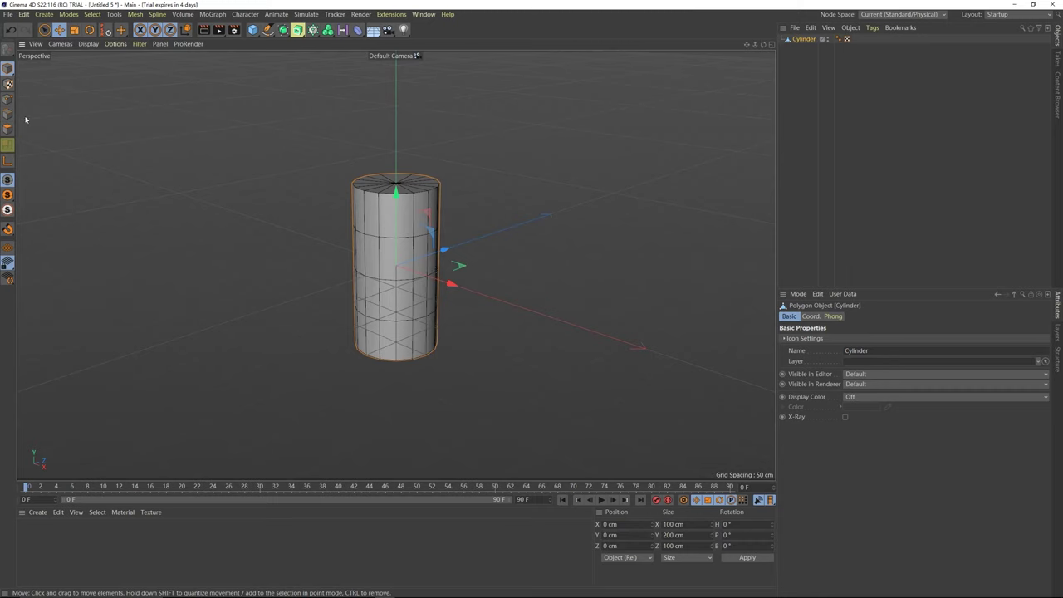
# - On the cylinder, enable Loop Selection in Edges mode via U~L and the Select menu
pyautogui.click(8, 145)
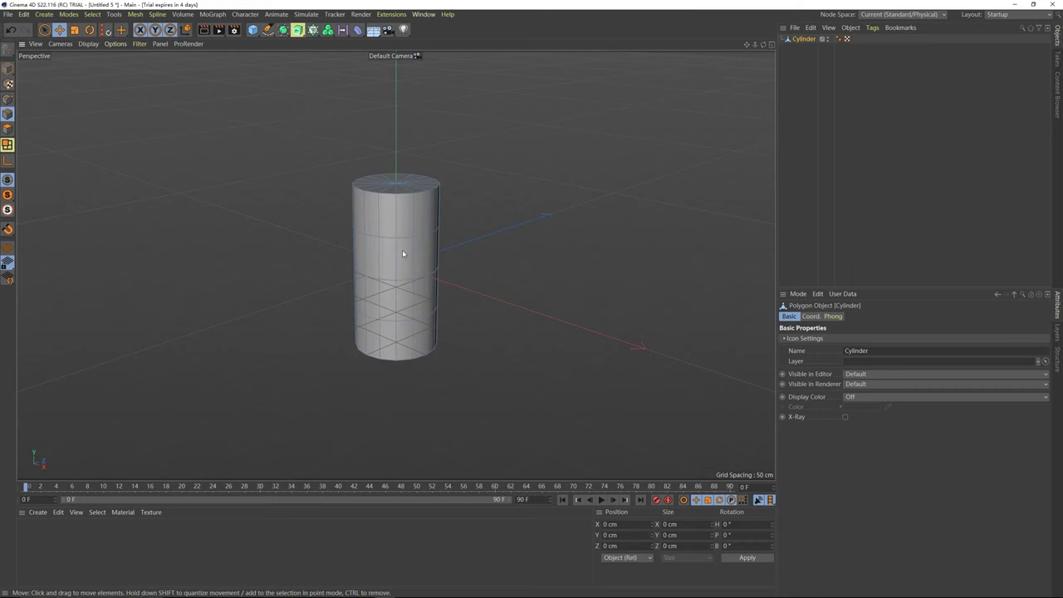
pyautogui.press('u')
pyautogui.press('l')
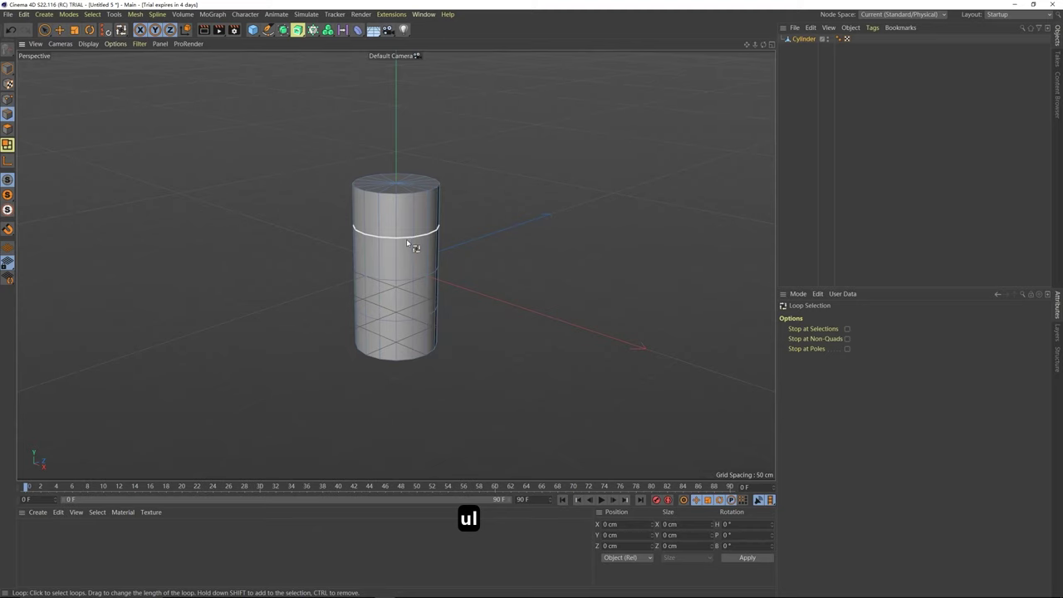
pyautogui.keyDown('alt'); pyautogui.moveTo(413, 236); pyautogui.dragTo(352, 237); pyautogui.keyUp('alt')
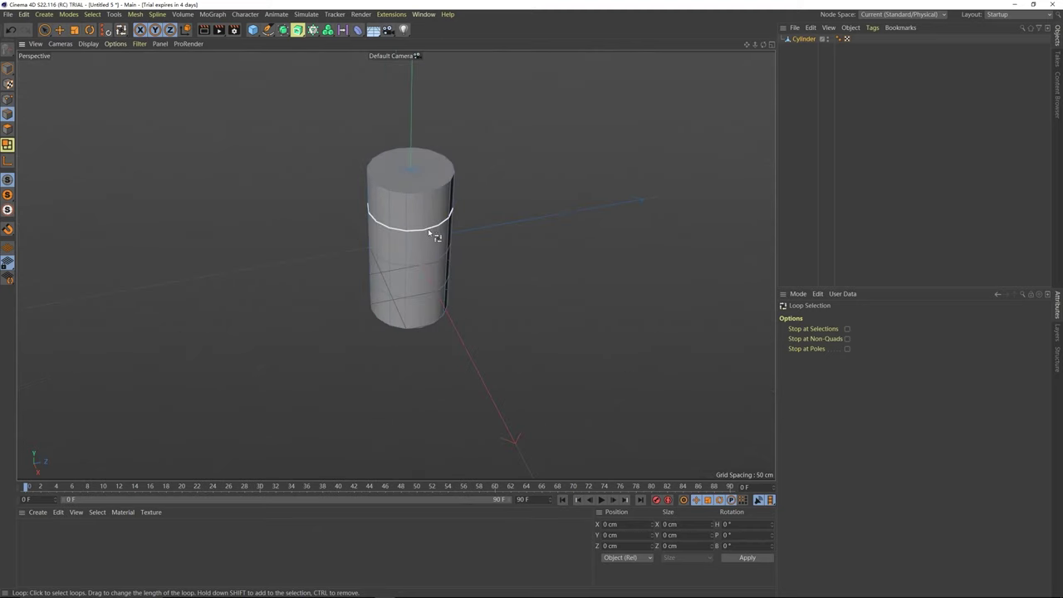
pyautogui.keyDown('alt'); pyautogui.moveTo(428, 189); pyautogui.dragTo(413, 304); pyautogui.keyUp('alt')
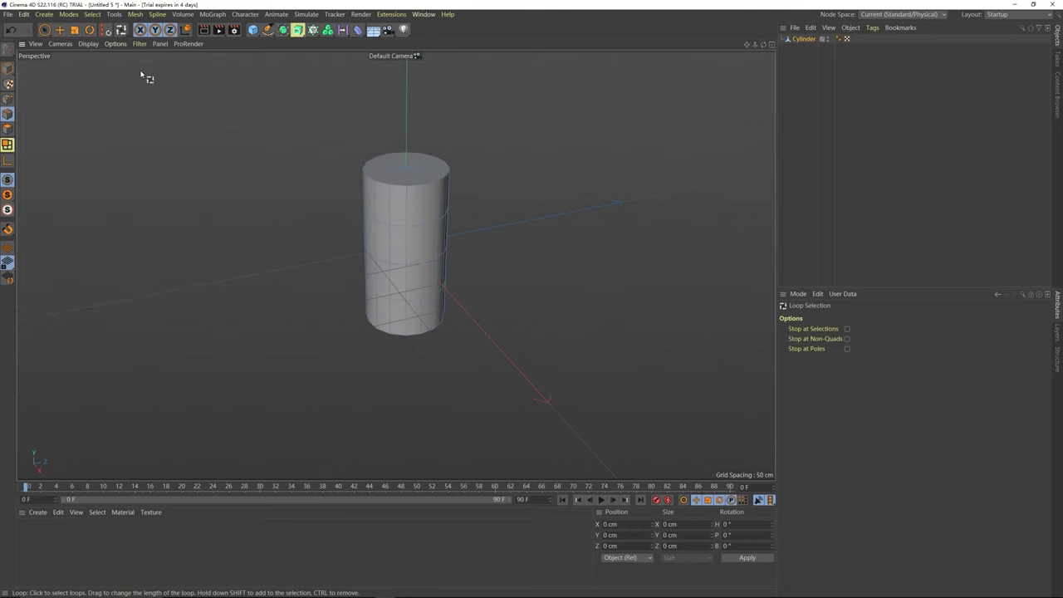
pyautogui.click(62, 33)
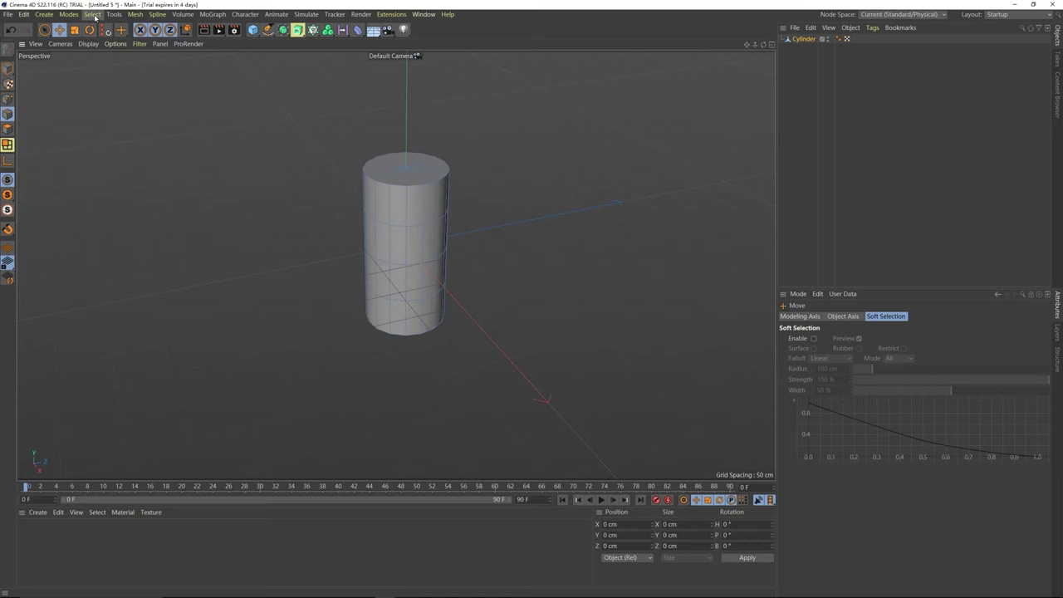
pyautogui.click(93, 15)
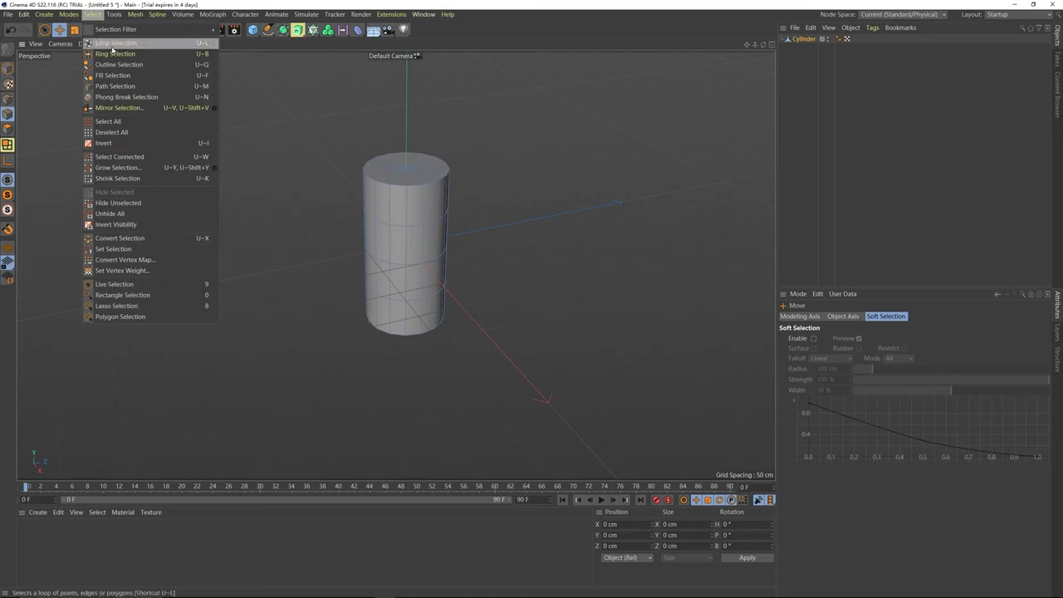
pyautogui.click(112, 46)
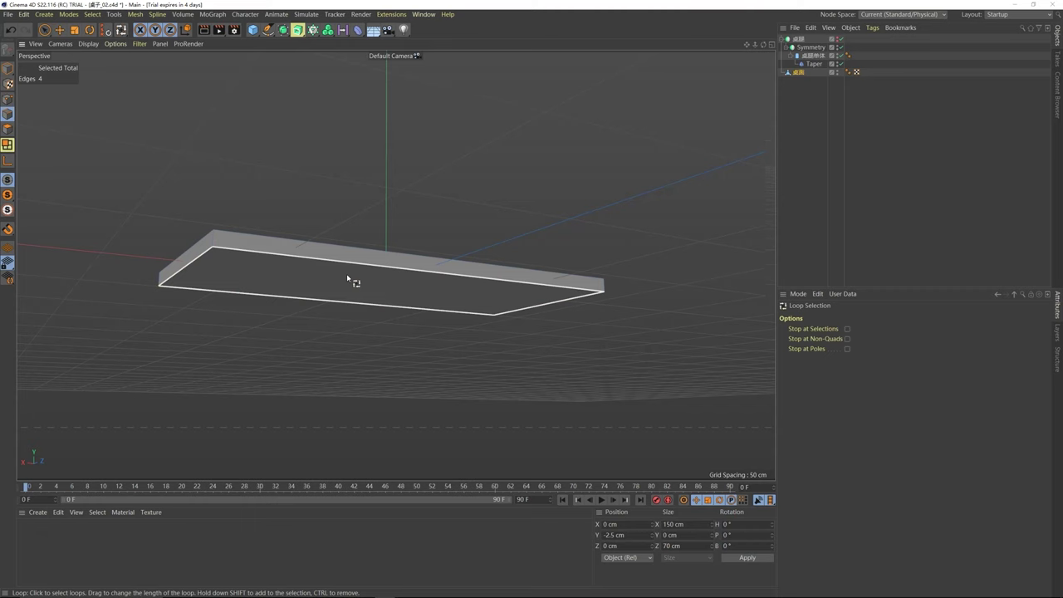
# - Scale the selected face loop down to about 141.97 × 66.253 cm to slope the tabletop edges
pyautogui.press('t')
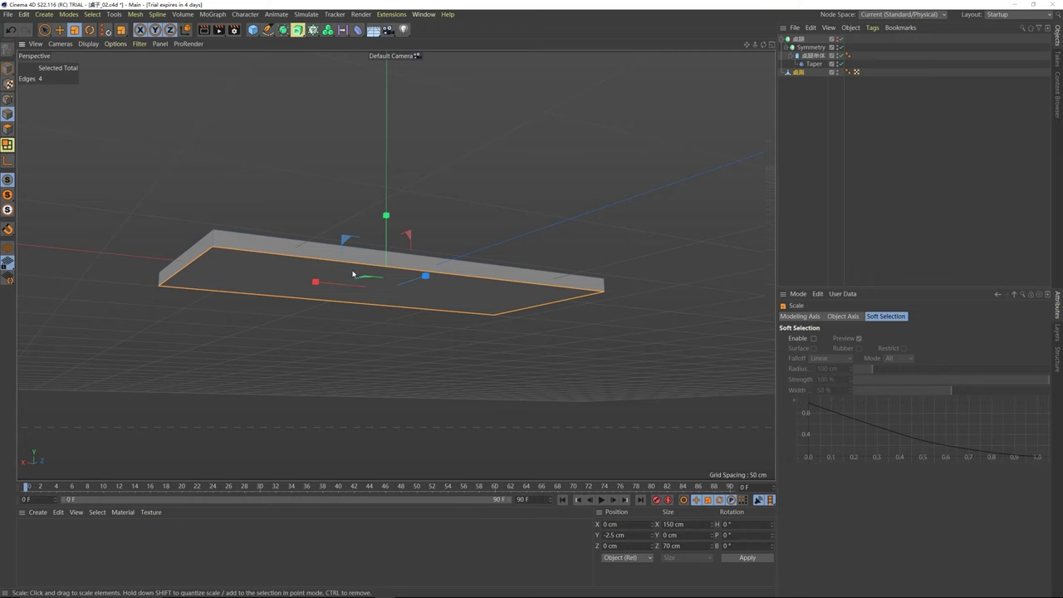
pyautogui.moveTo(353, 274); pyautogui.dragTo(347, 318)
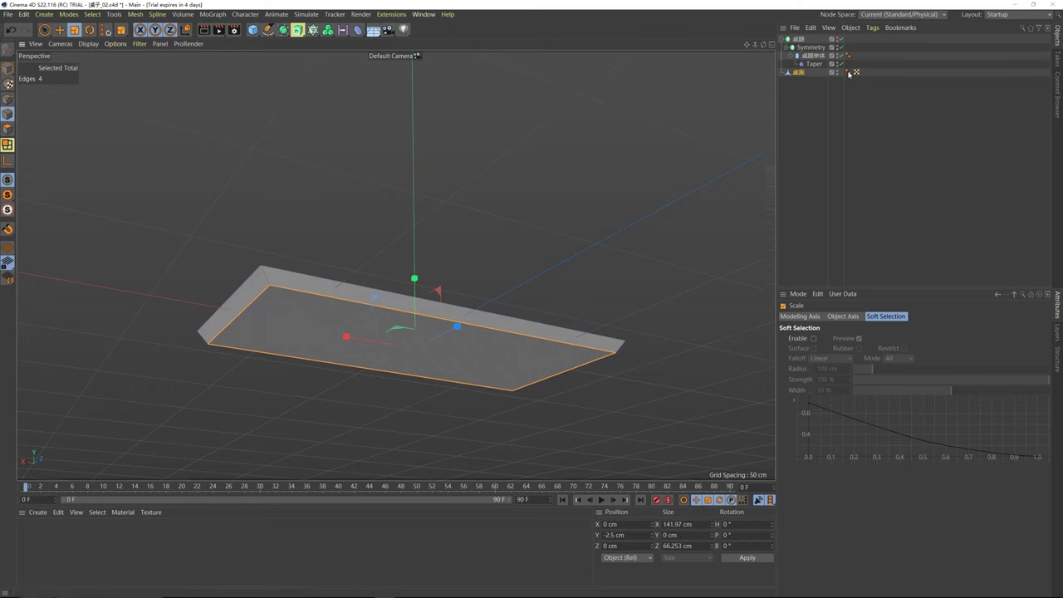
pyautogui.click(848, 72)
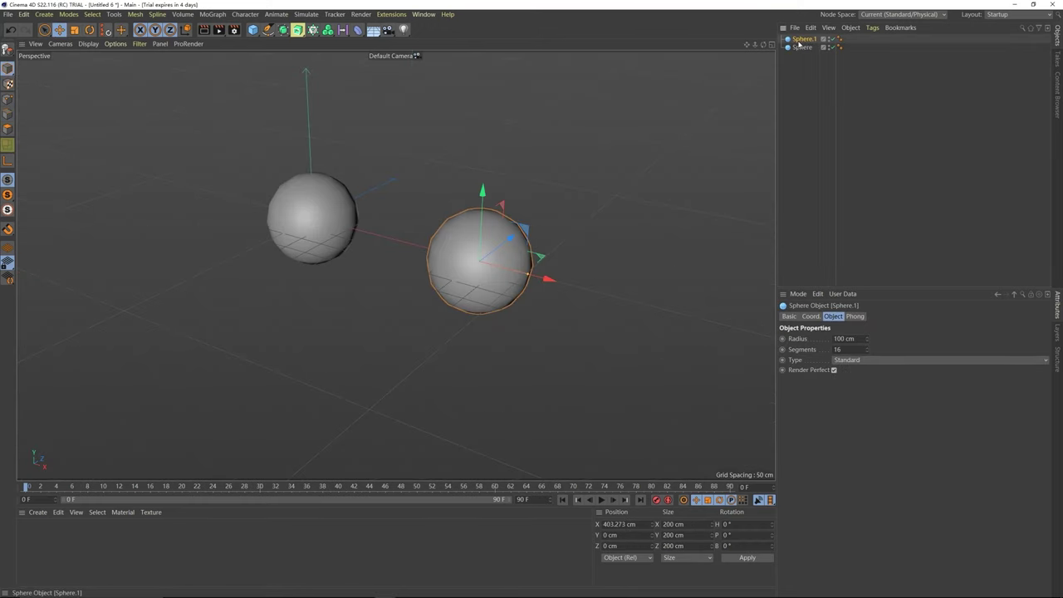
# - Select Sphere.1's Phong tag to display its 40° Phong Angle settings
pyautogui.click(840, 39)
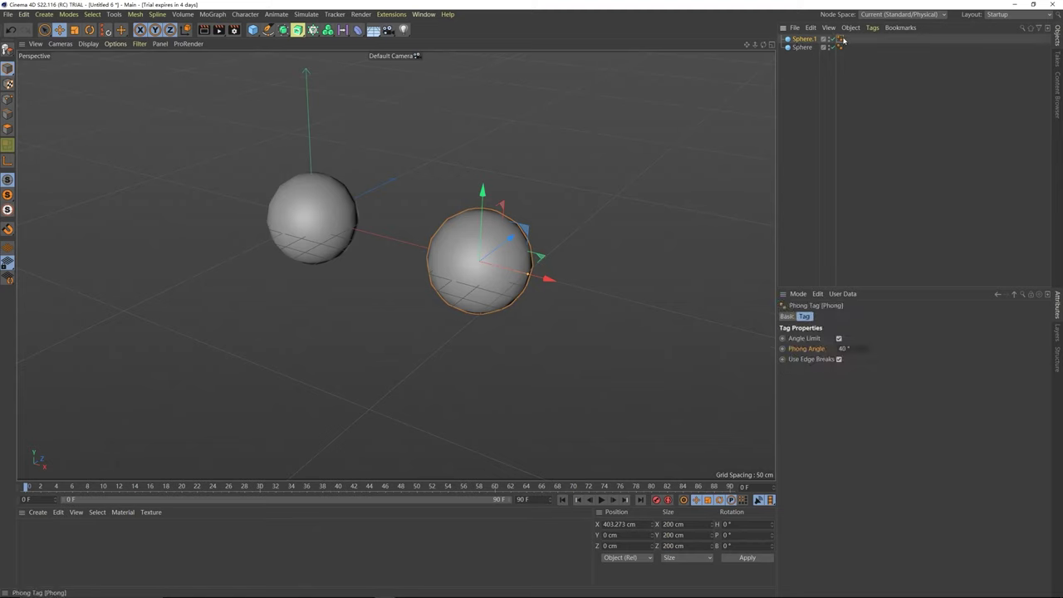
pyautogui.click(842, 39)
pyautogui.click(842, 39)
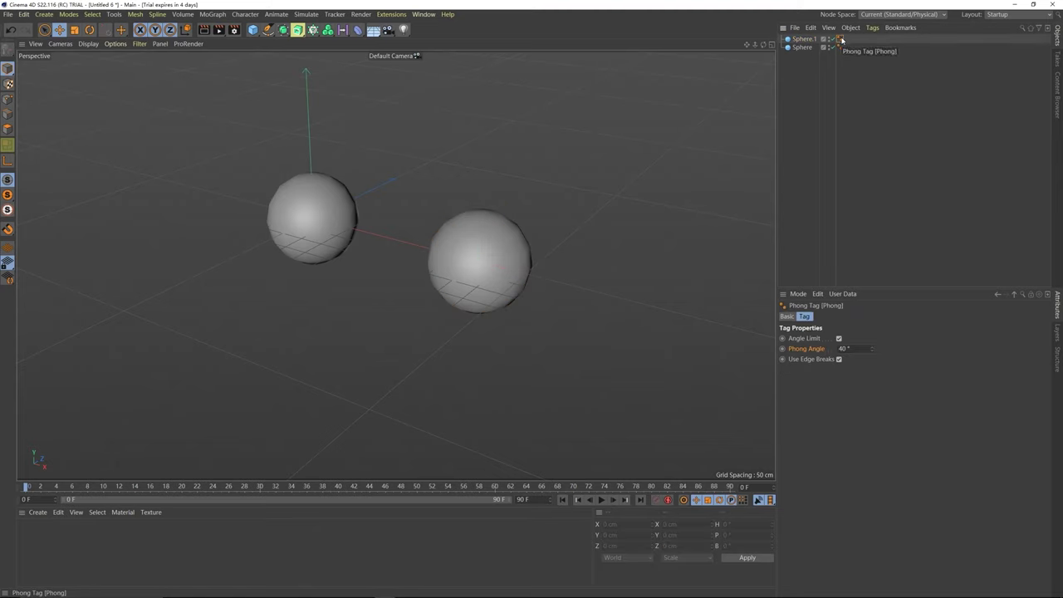
pyautogui.rightClick(807, 41)
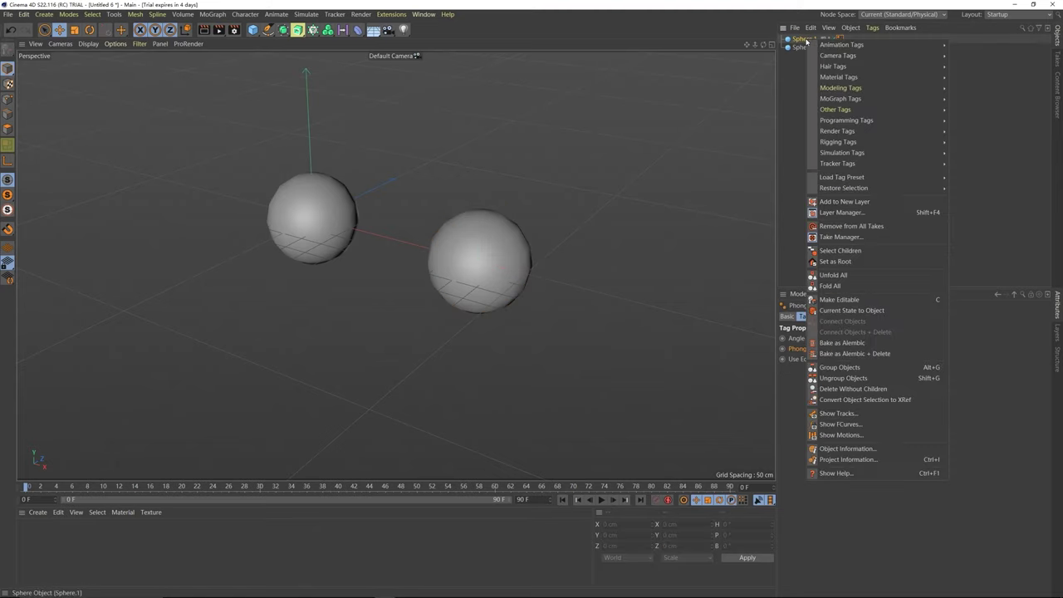
pyautogui.moveTo(856, 55)
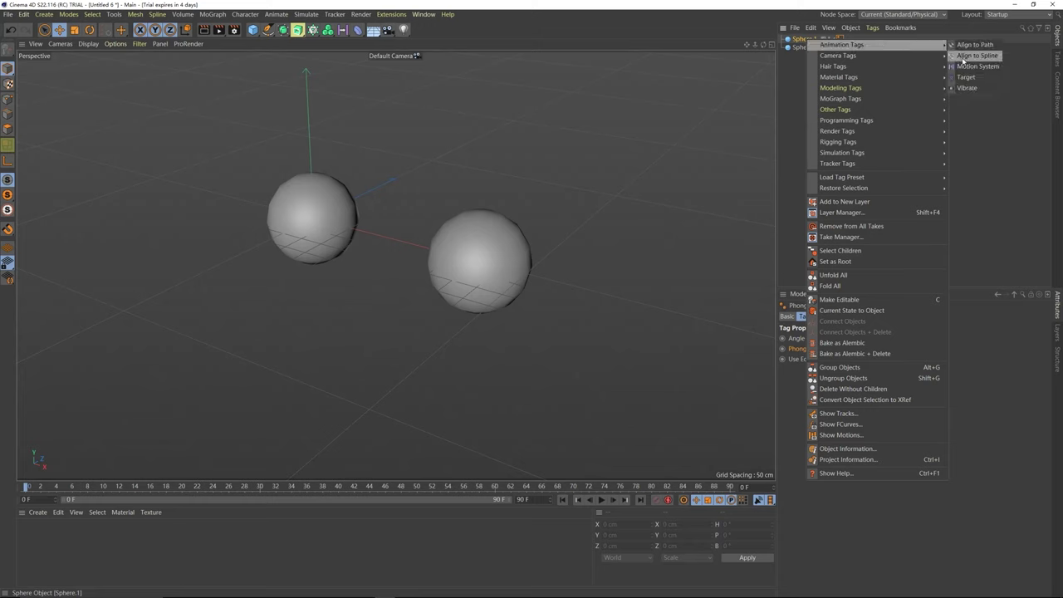
pyautogui.moveTo(896, 56)
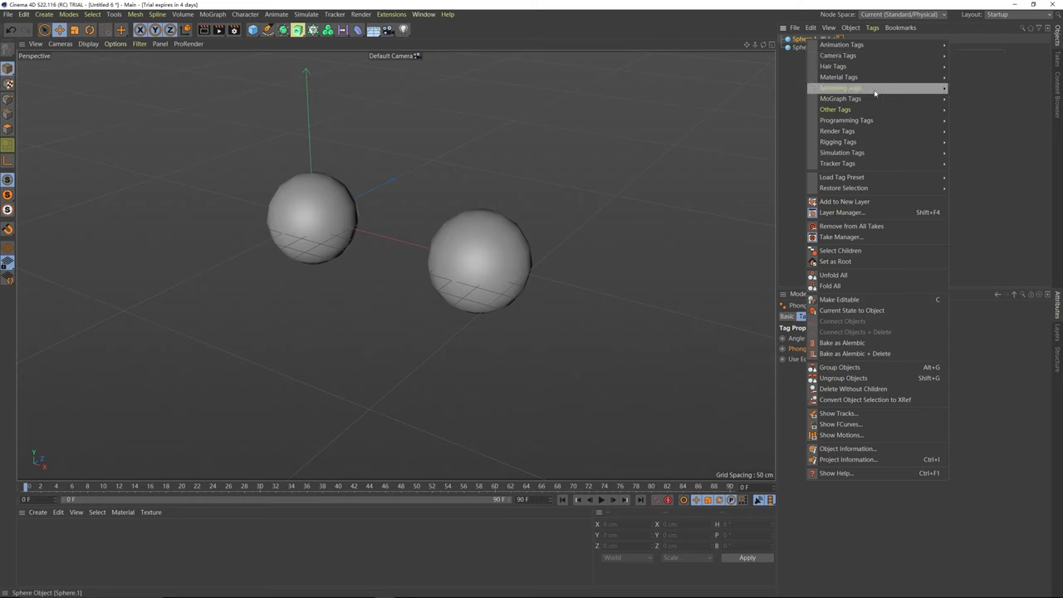
pyautogui.click(830, 39)
pyautogui.click(841, 39)
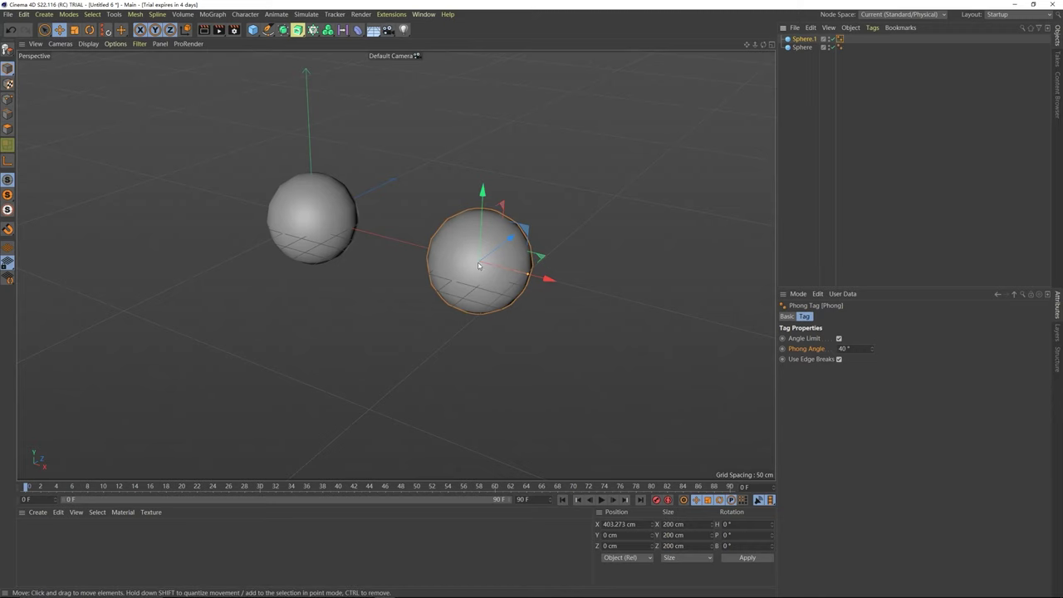
# - Set Sphere.1's Phong Angle to 0° so it shades as flat facets
pyautogui.scroll(4, 478, 268)
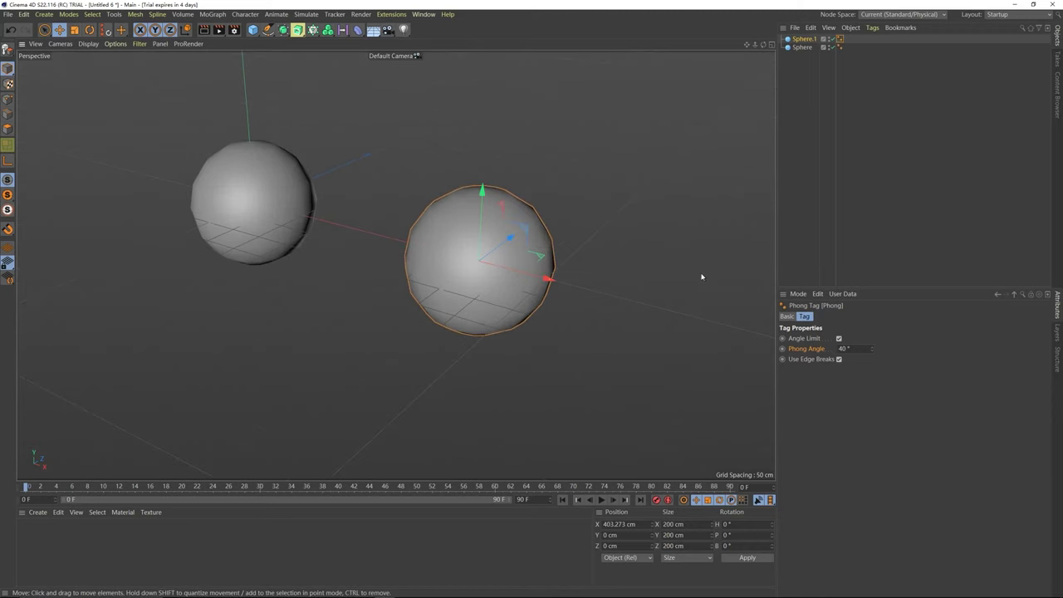
pyautogui.doubleClick(843, 349)
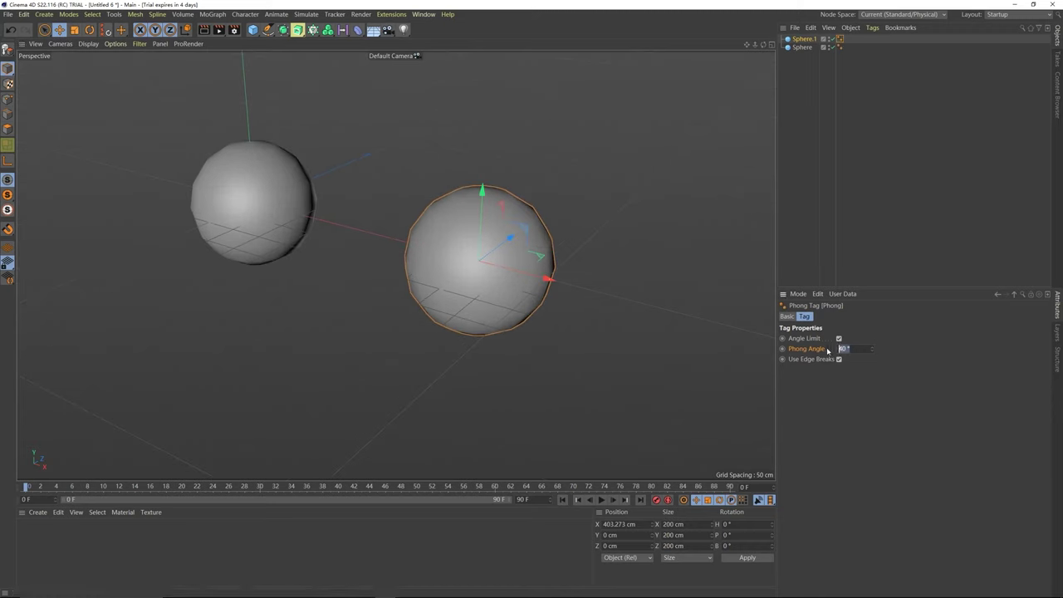
pyautogui.write('0')
pyautogui.press('Return')
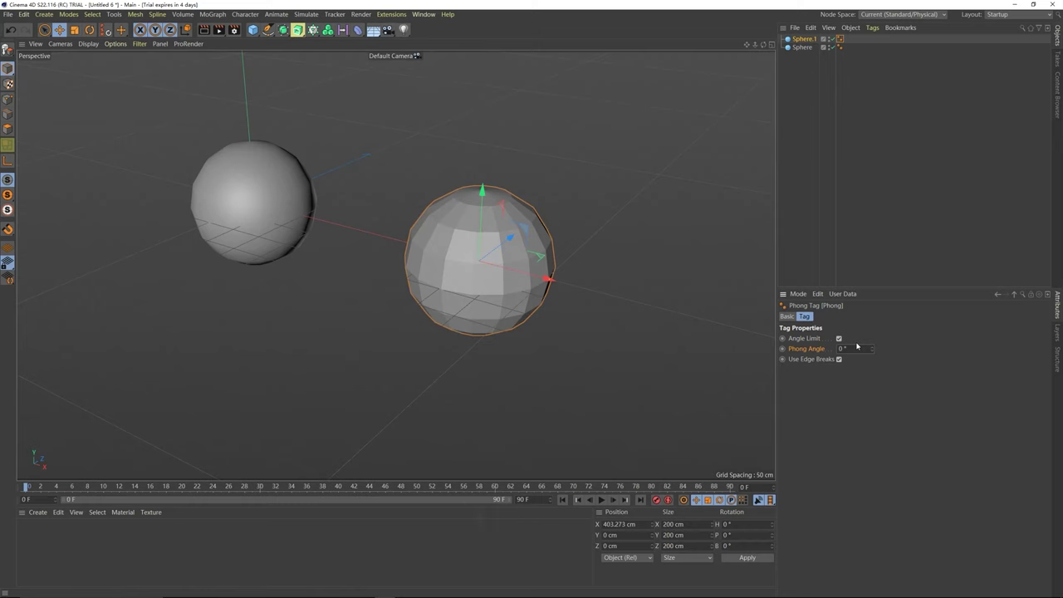
# - Switch the viewport to Gouraud Shading (Lines) and select the right sphere
pyautogui.scroll(3, 480, 250)
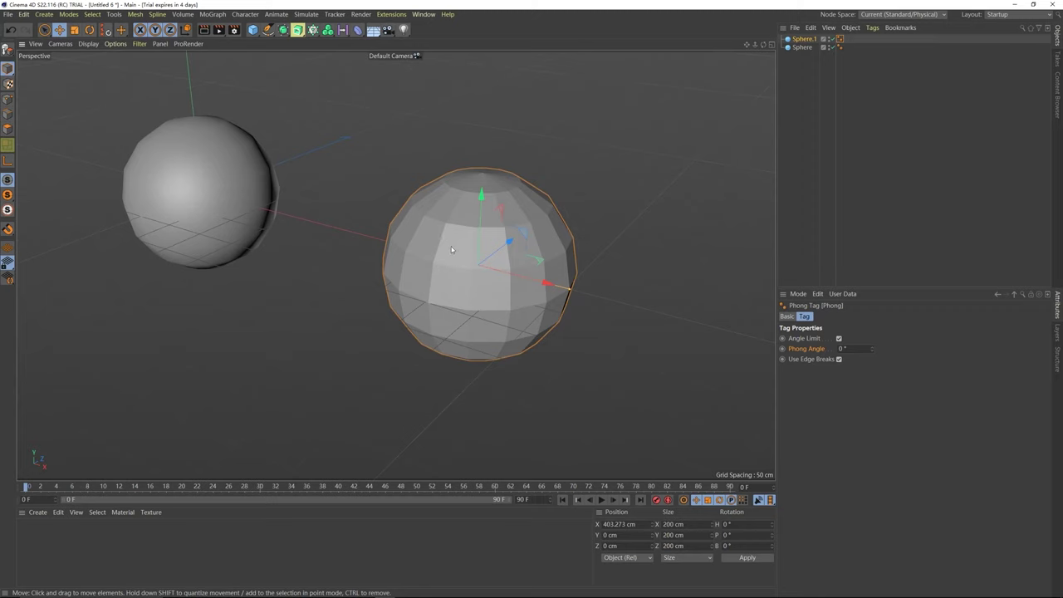
pyautogui.click(89, 45)
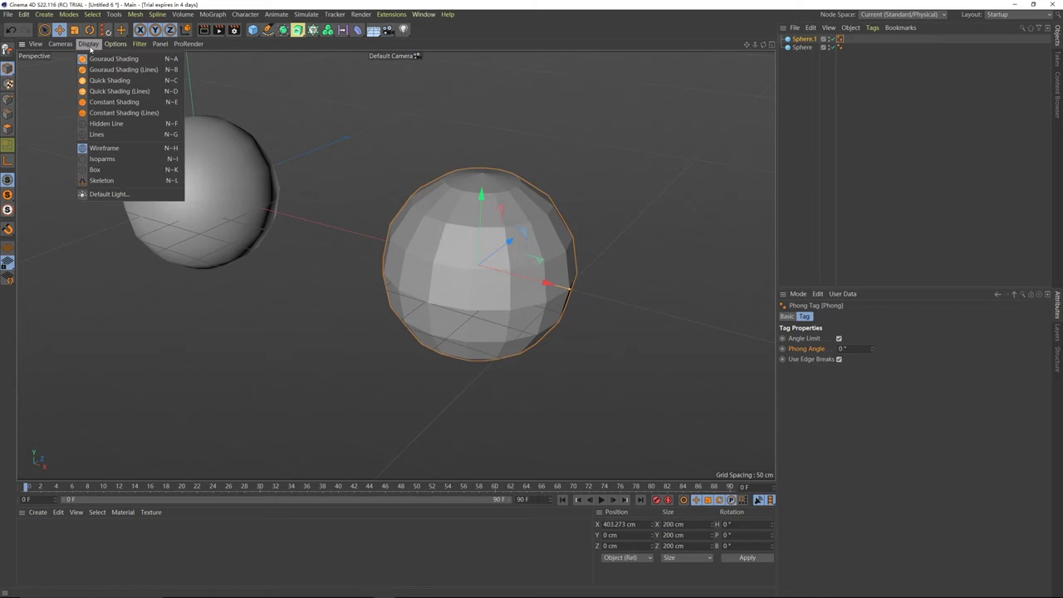
pyautogui.click(123, 69)
pyautogui.click(324, 175)
pyautogui.click(497, 280)
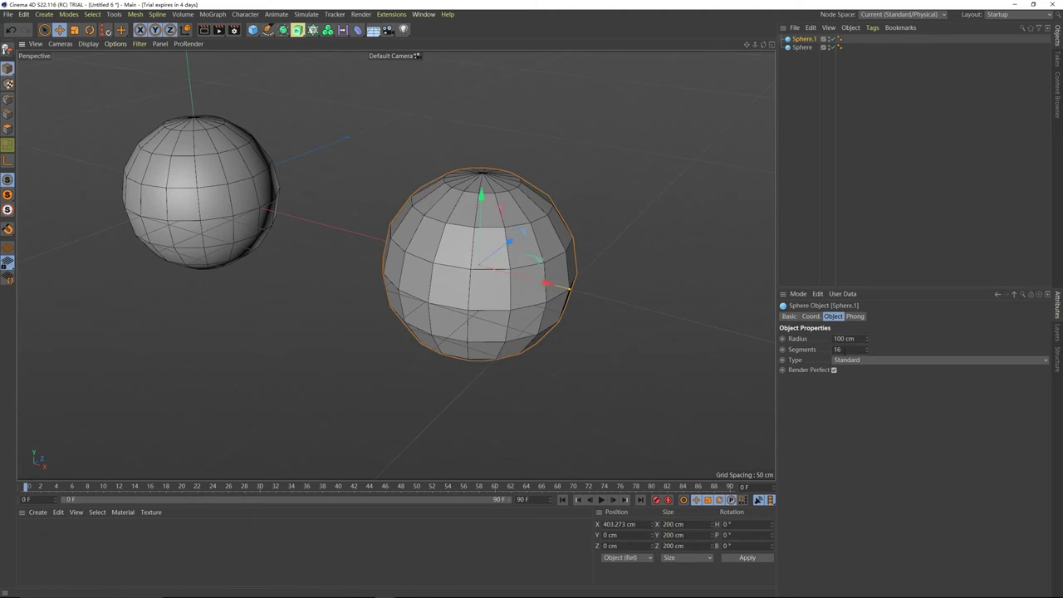
pyautogui.click(625, 295)
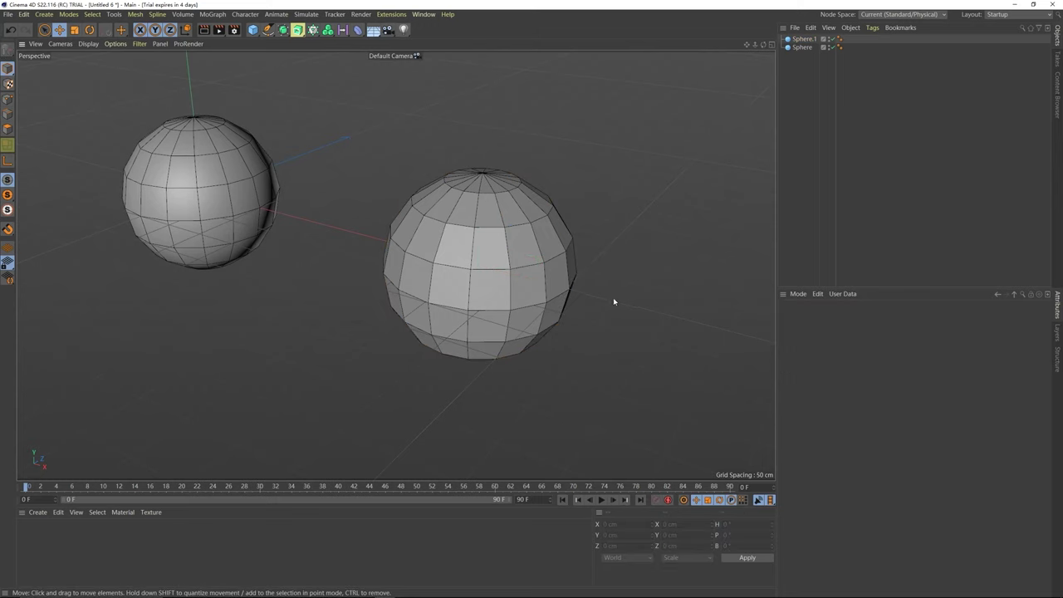
pyautogui.click(482, 294)
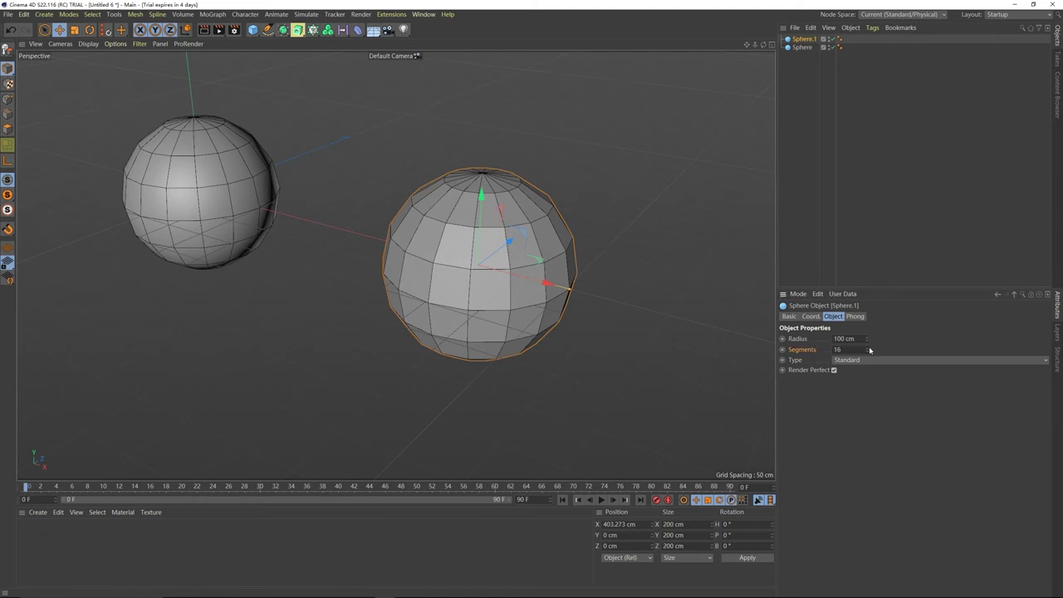
# - Raise the right sphere's segment count and switch the viewport to shading without wireframe lines
pyautogui.moveTo(870, 350); pyautogui.dragTo(951, 350)
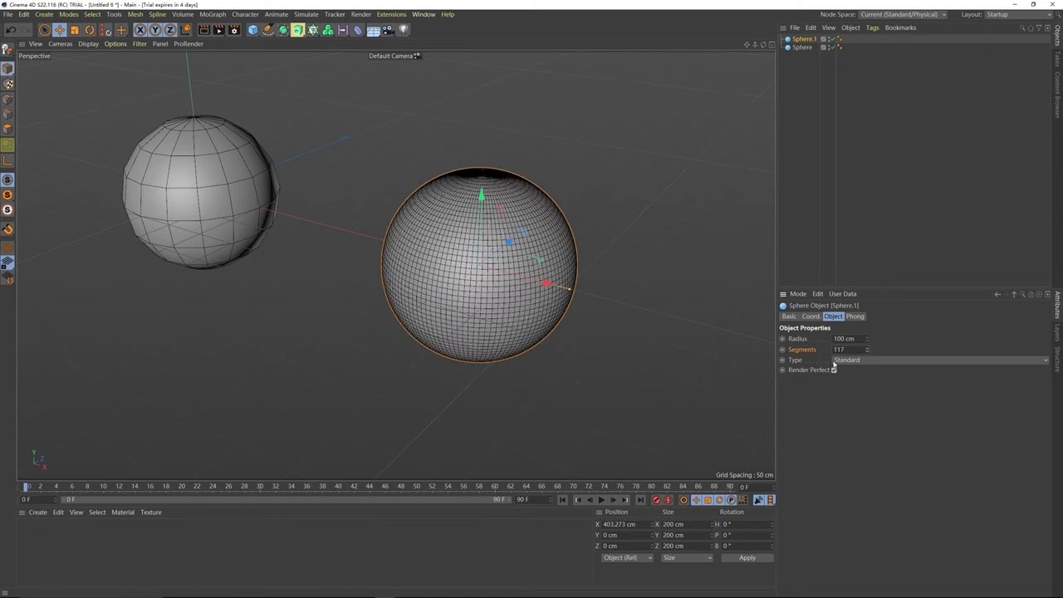
pyautogui.click(88, 43)
pyautogui.click(112, 58)
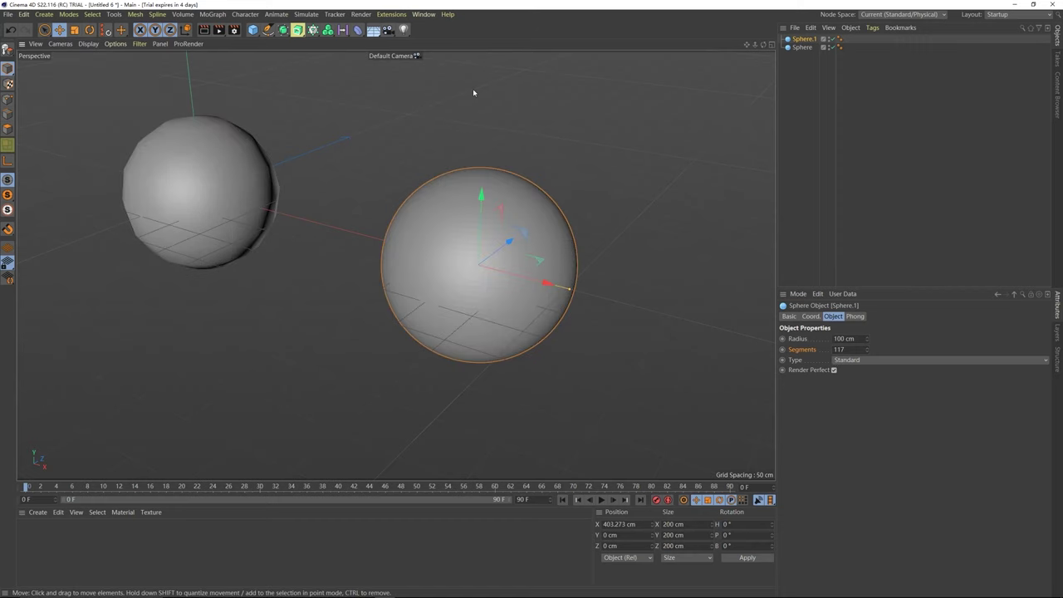
pyautogui.click(474, 89)
pyautogui.click(558, 295)
pyautogui.click(589, 197)
pyautogui.click(548, 230)
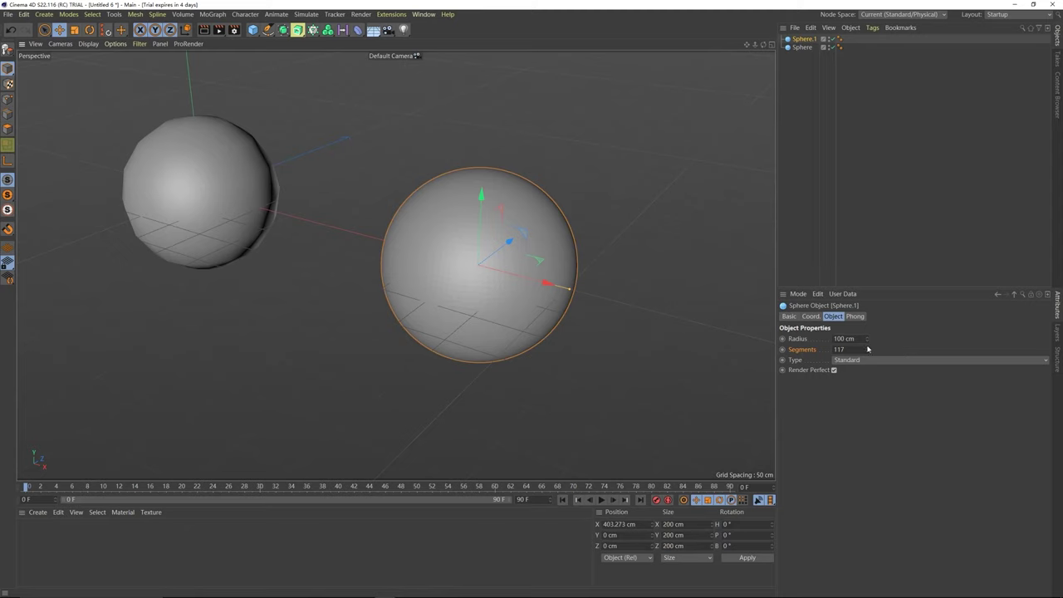
pyautogui.moveTo(868, 347); pyautogui.dragTo(874, 347)
pyautogui.click(548, 394)
pyautogui.click(518, 288)
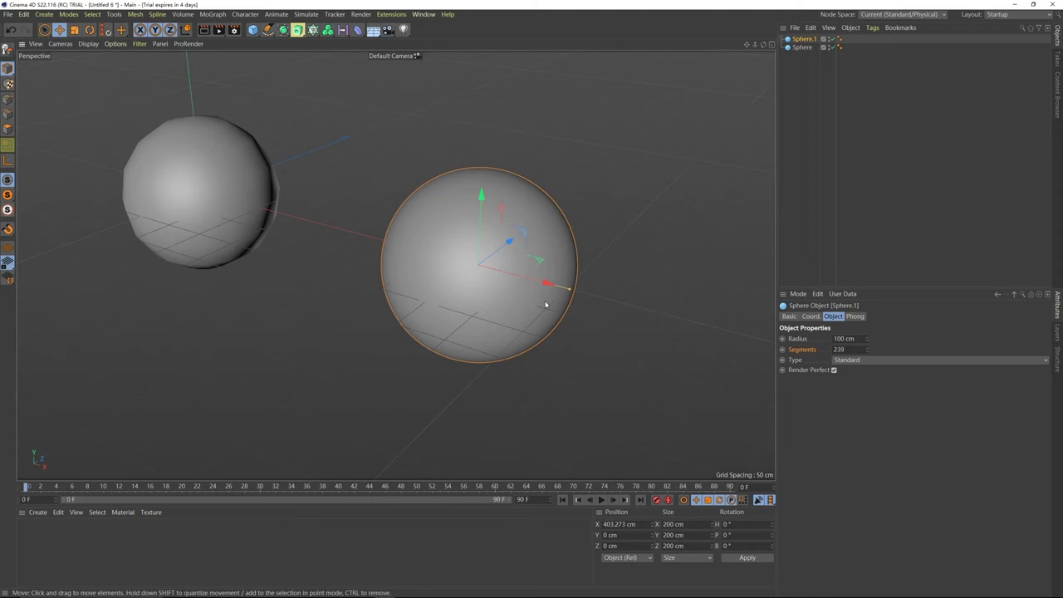
# - Set Sphere.1 to 16 segments and its Phong Angle to 0°
pyautogui.doubleClick(840, 349)
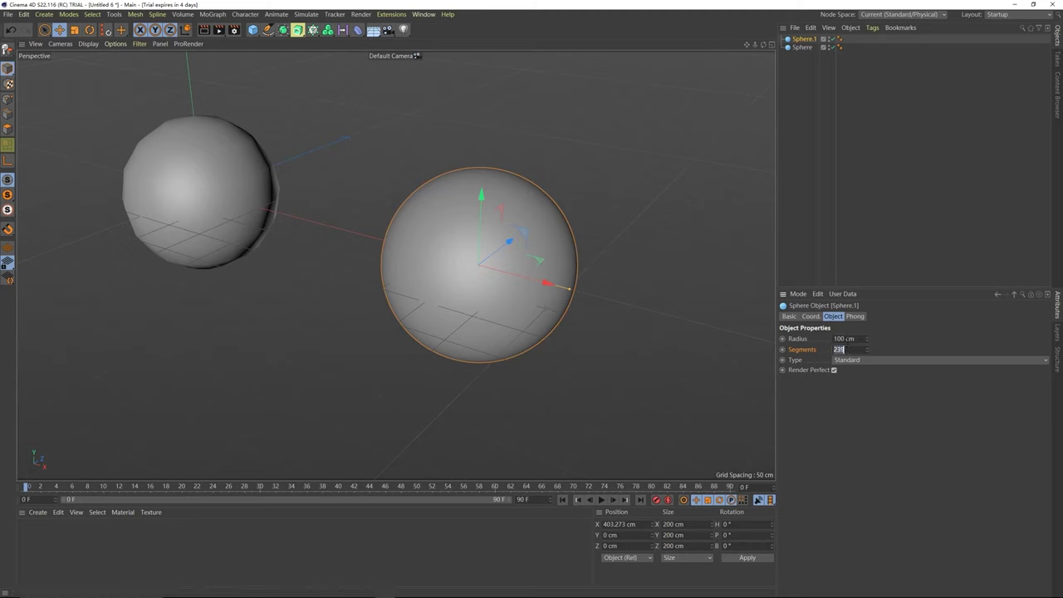
pyautogui.write('16')
pyautogui.press('Return')
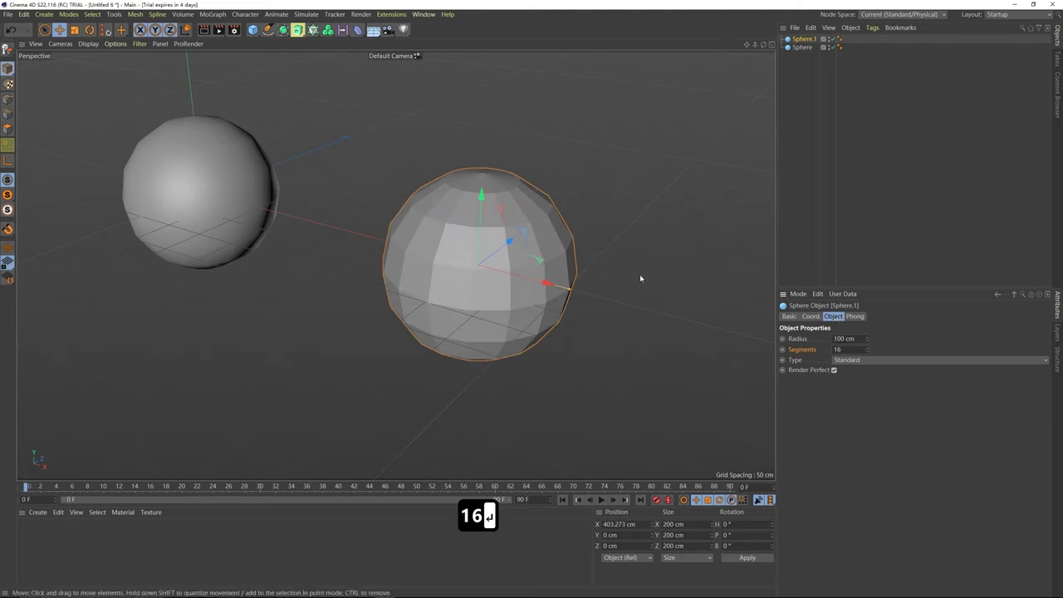
pyautogui.click(840, 39)
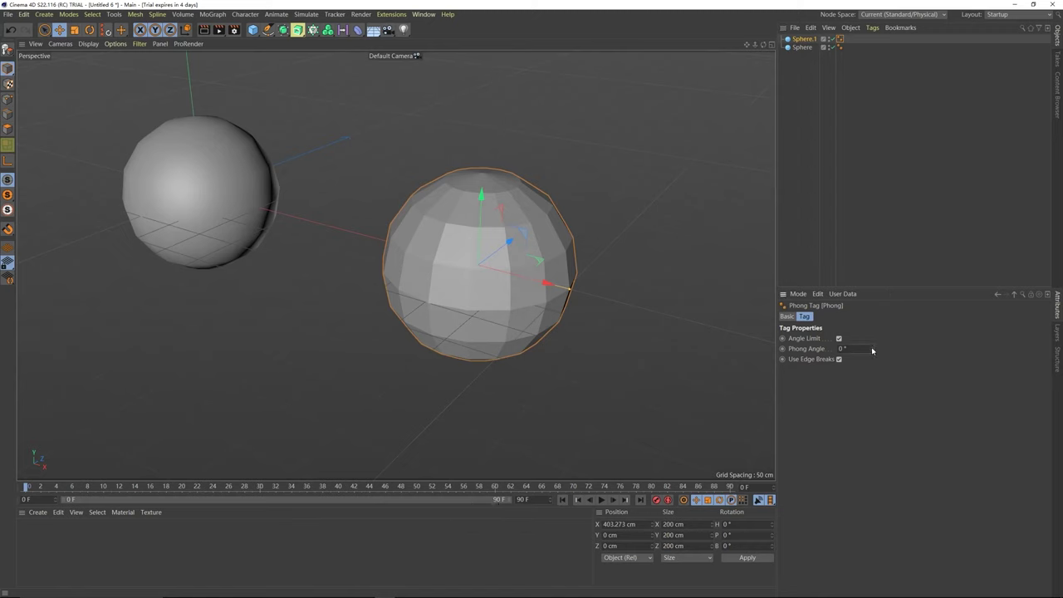
pyautogui.moveTo(871, 351); pyautogui.dragTo(864, 345)
pyautogui.click(490, 208)
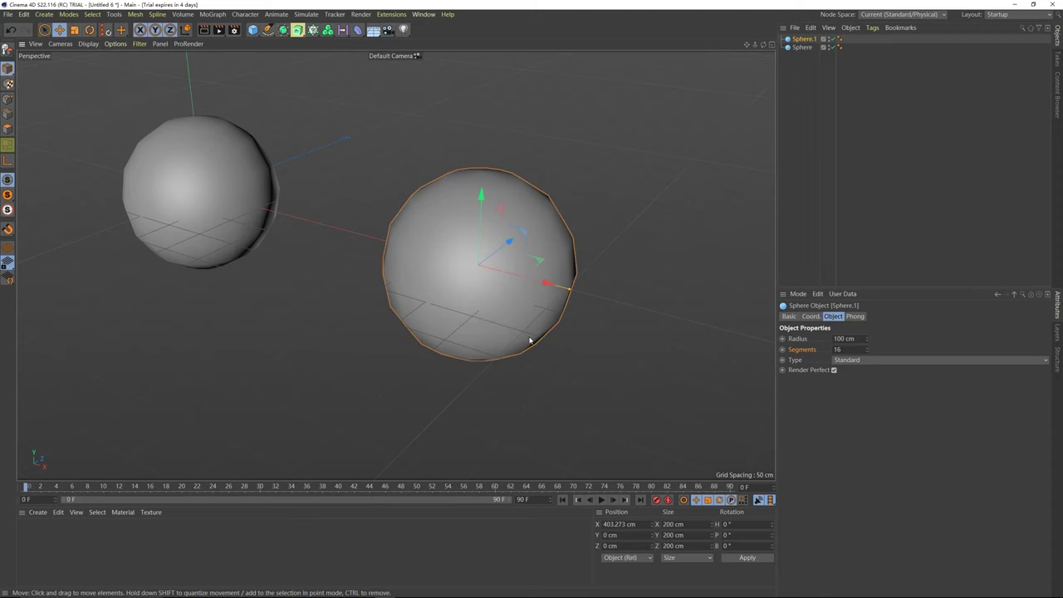
pyautogui.click(840, 39)
pyautogui.moveTo(873, 349)
pyautogui.mouseDown()
pyautogui.moveTo(831, 348)
pyautogui.moveTo(855, 348)
pyautogui.mouseUp()
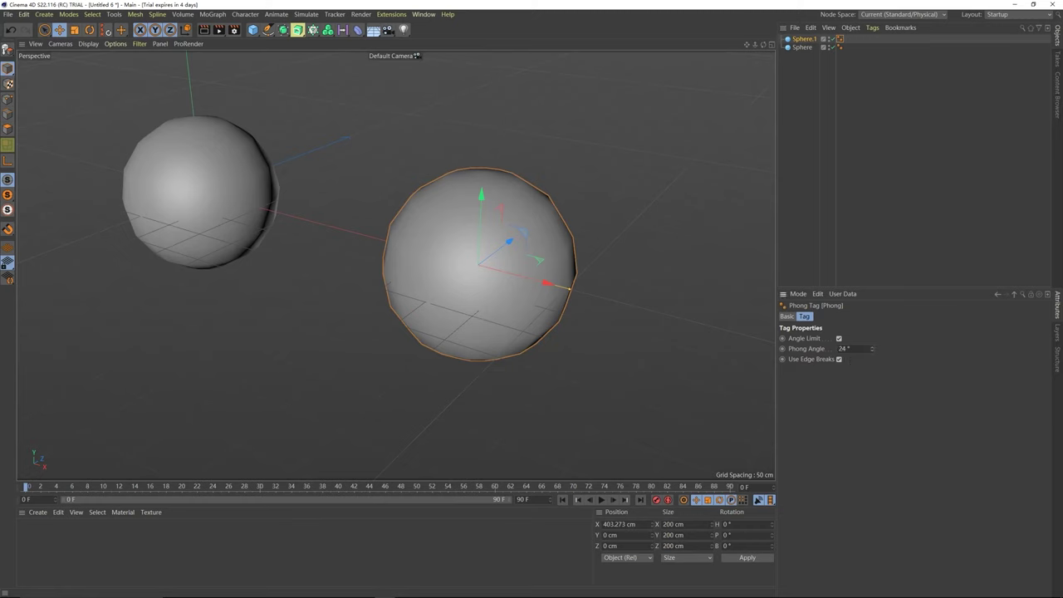
pyautogui.click(847, 348)
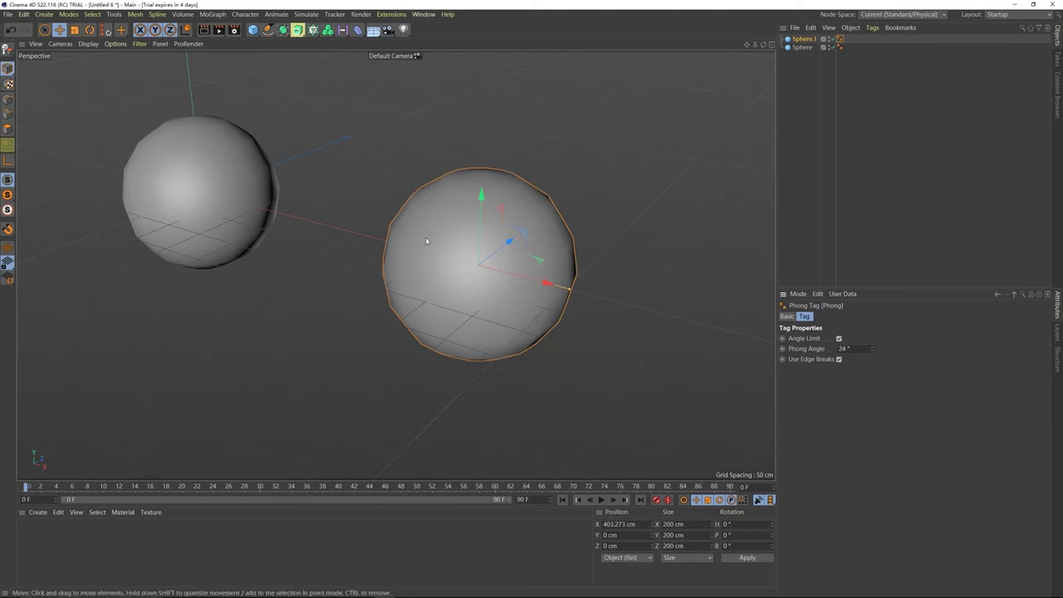
pyautogui.write('0')
pyautogui.press('Return')
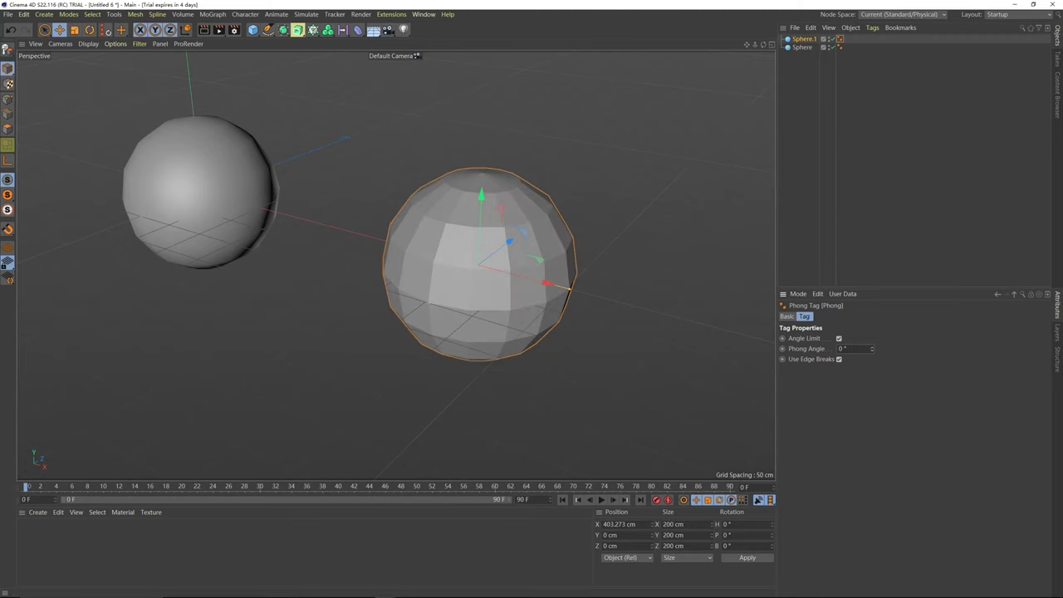
# - Cut the sphere's Segments down to 5 for a blocky, faceted shape
pyautogui.scroll(2, 454, 207)
pyautogui.scroll(2, 455, 206)
pyautogui.keyDown('alt'); pyautogui.moveTo(441, 249); pyautogui.dragTo(414, 242); pyautogui.keyUp('alt')
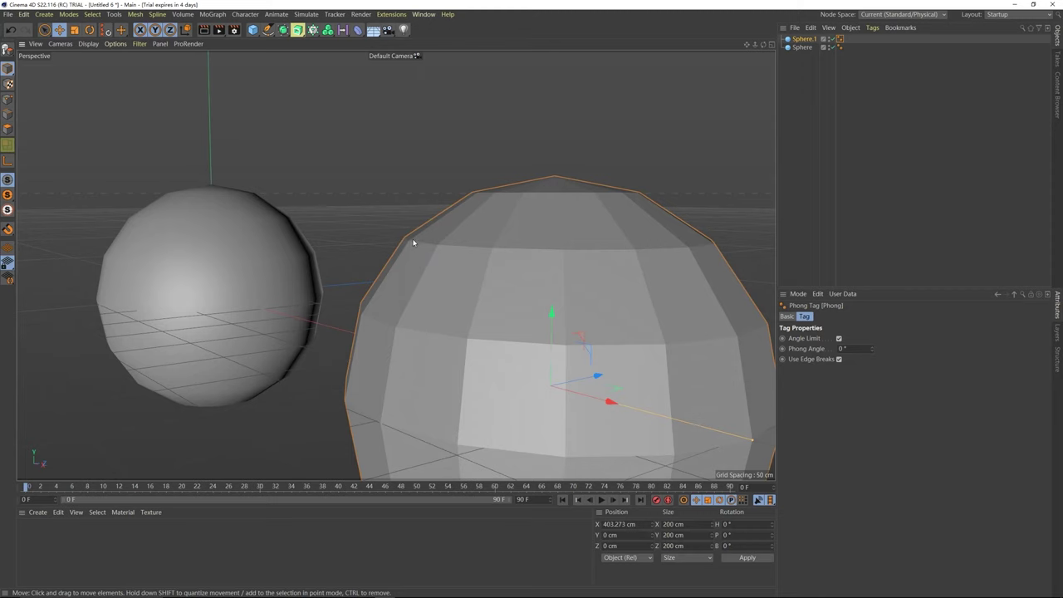
pyautogui.keyDown('alt'); pyautogui.moveTo(406, 242); pyautogui.dragTo(593, 147); pyautogui.keyUp('alt')
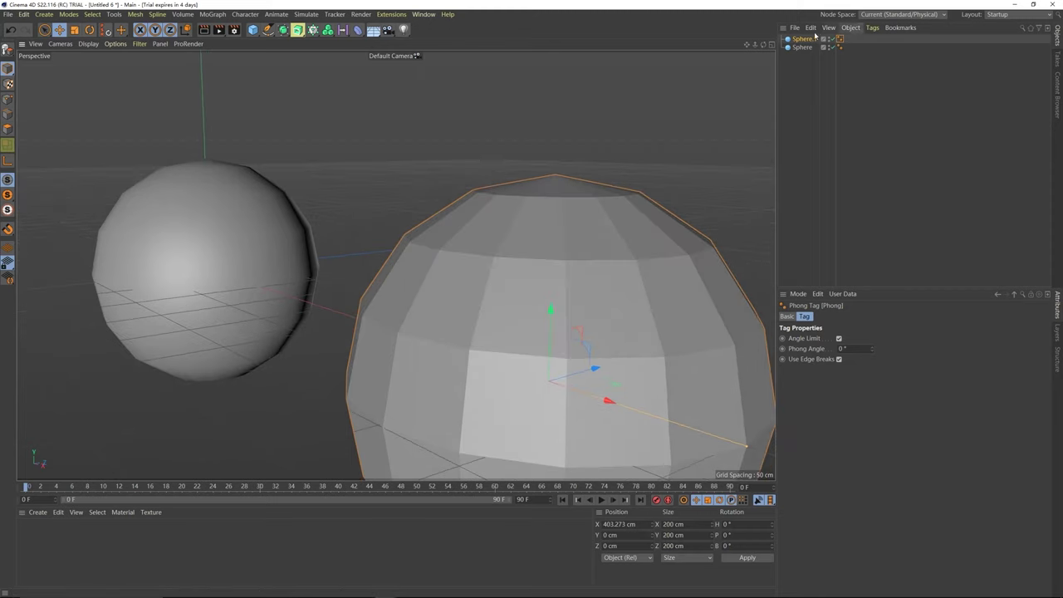
pyautogui.click(803, 39)
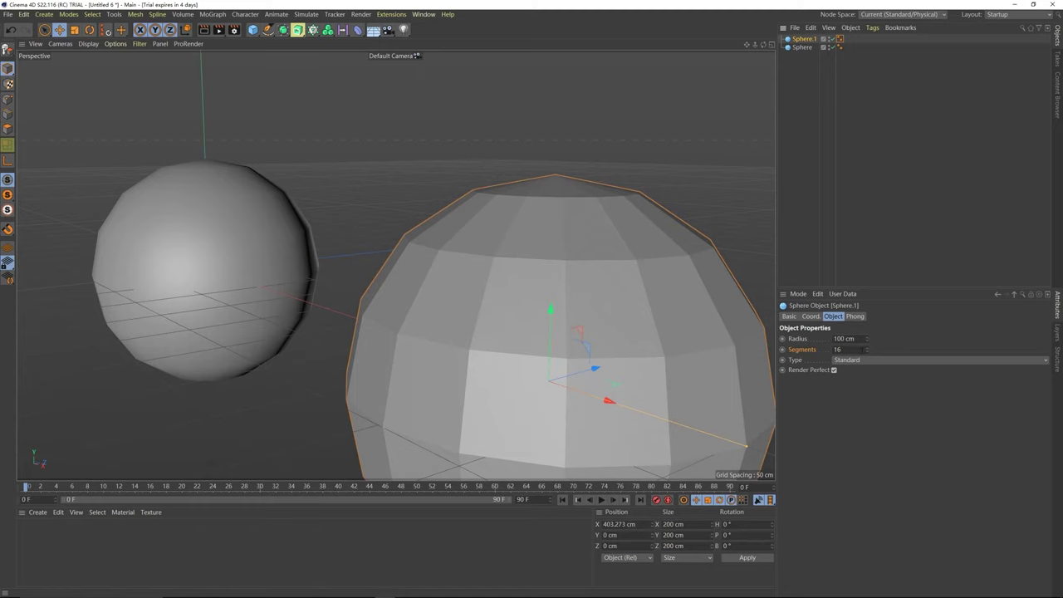
pyautogui.moveTo(868, 353); pyautogui.dragTo(867, 387)
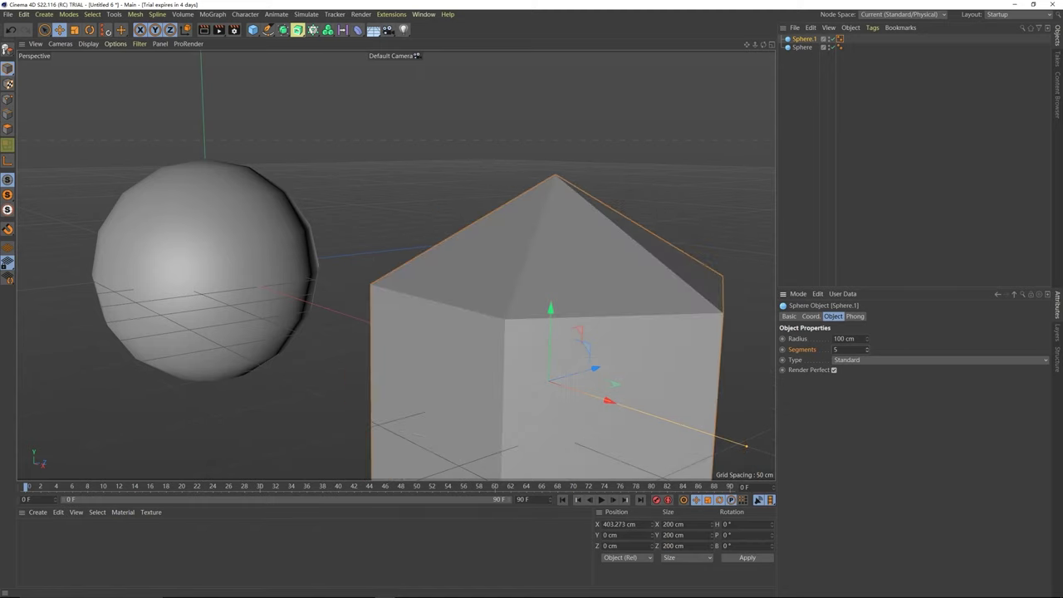
pyautogui.keyDown('alt'); pyautogui.moveTo(582, 282); pyautogui.dragTo(368, 316); pyautogui.keyUp('alt')
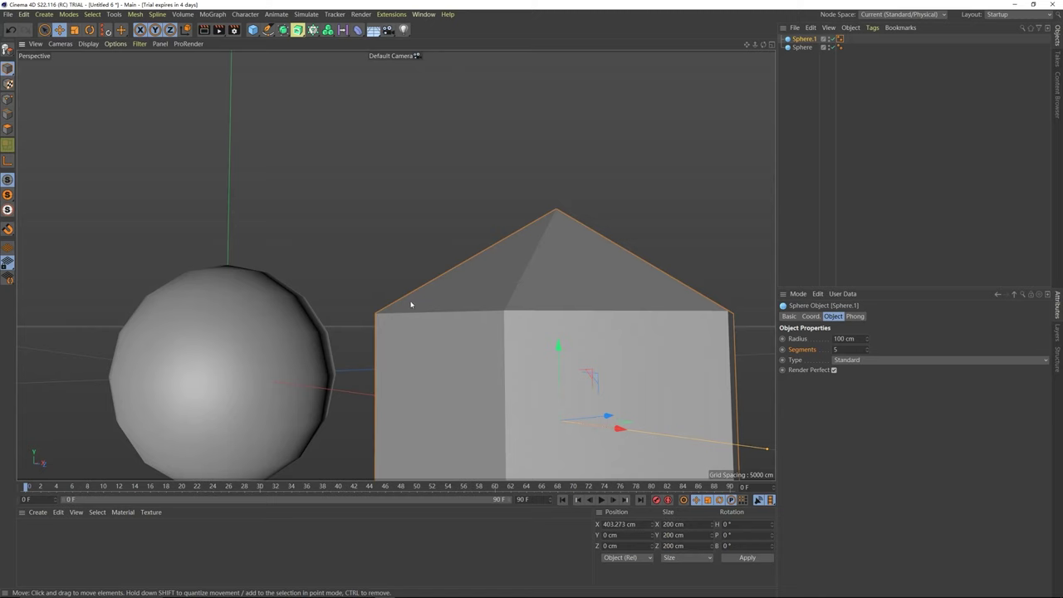
pyautogui.click(840, 39)
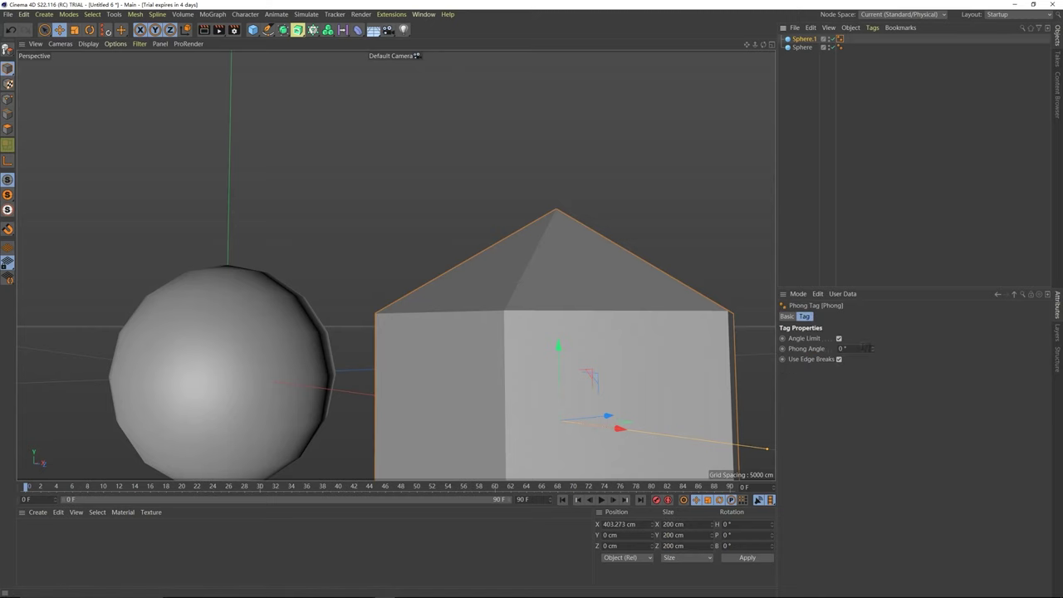
# - Set the Phong Angle to 18°, then raise it to 67° for smooth shading
pyautogui.click(871, 347)
pyautogui.moveTo(871, 348); pyautogui.dragTo(872, 316)
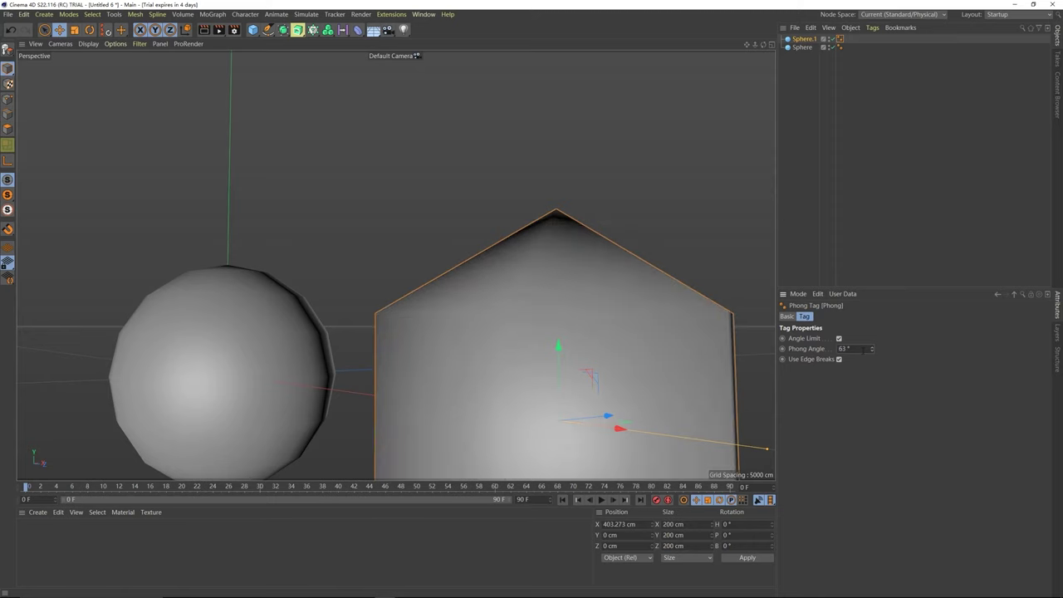
pyautogui.keyDown('alt'); pyautogui.moveTo(449, 358); pyautogui.dragTo(384, 314); pyautogui.keyUp('alt')
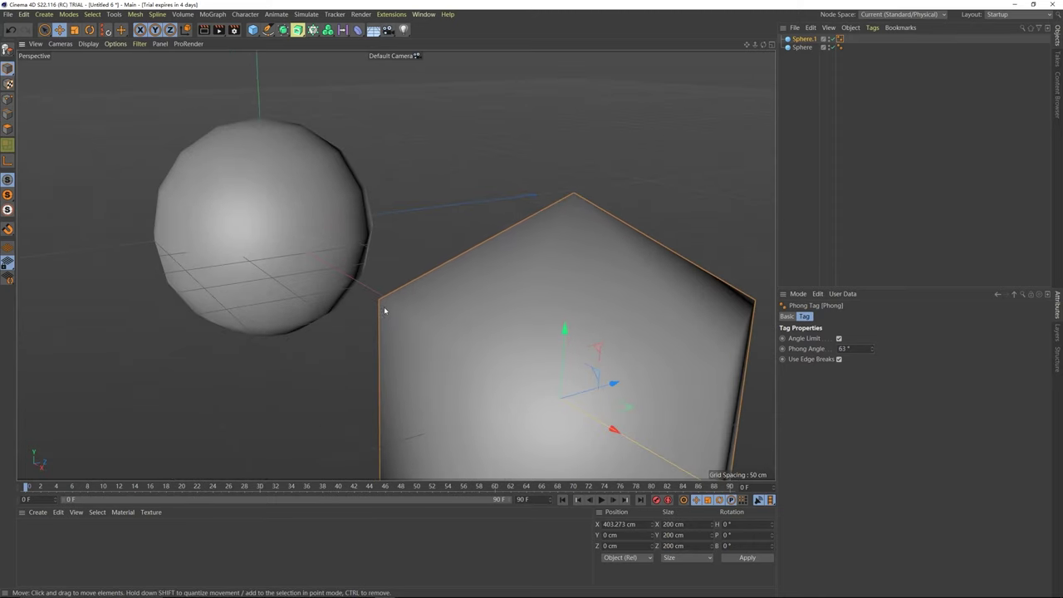
pyautogui.hotkey('ctrl', 'shift', 'z')
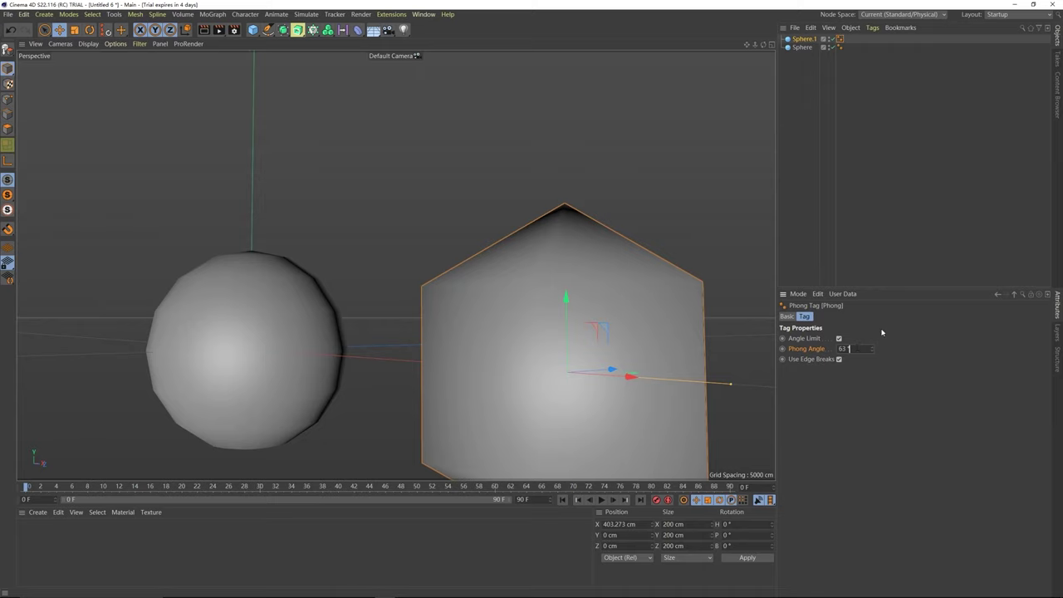
pyautogui.write('18')
pyautogui.press('Return')
pyautogui.keyDown('alt'); pyautogui.moveTo(532, 315); pyautogui.dragTo(490, 249); pyautogui.keyUp('alt')
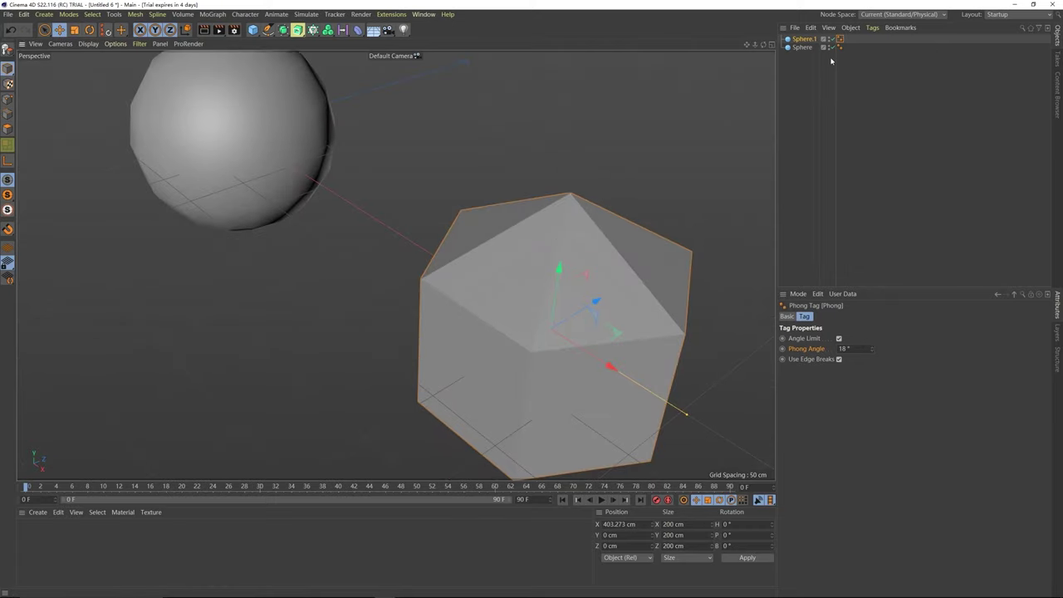
pyautogui.moveTo(870, 349); pyautogui.dragTo(872, 353)
pyautogui.keyDown('alt'); pyautogui.moveTo(548, 191); pyautogui.dragTo(541, 243); pyautogui.keyUp('alt')
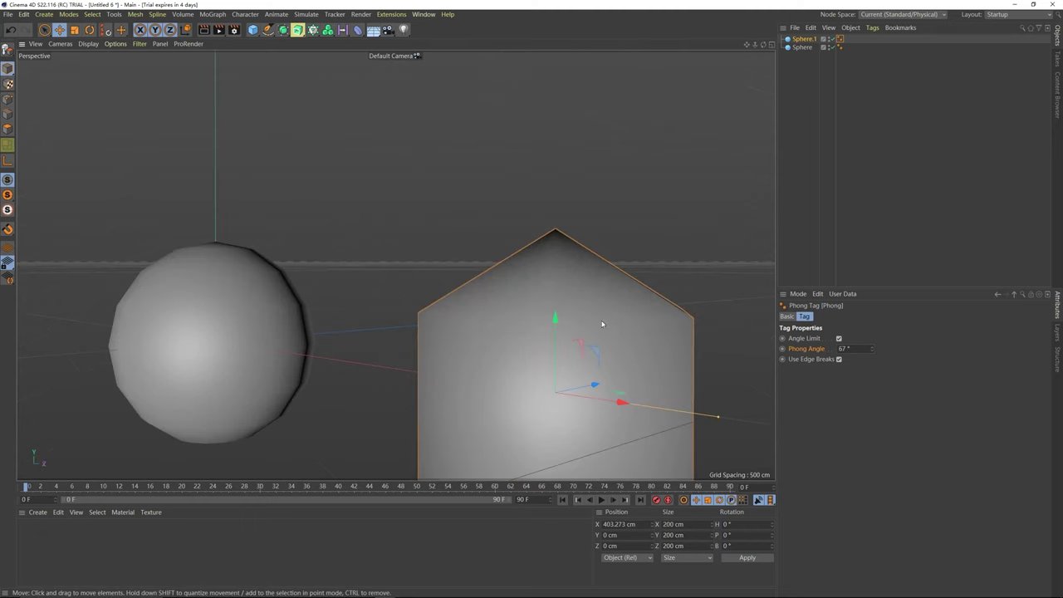
pyautogui.keyDown('alt'); pyautogui.moveTo(571, 301); pyautogui.dragTo(572, 351); pyautogui.keyUp('alt')
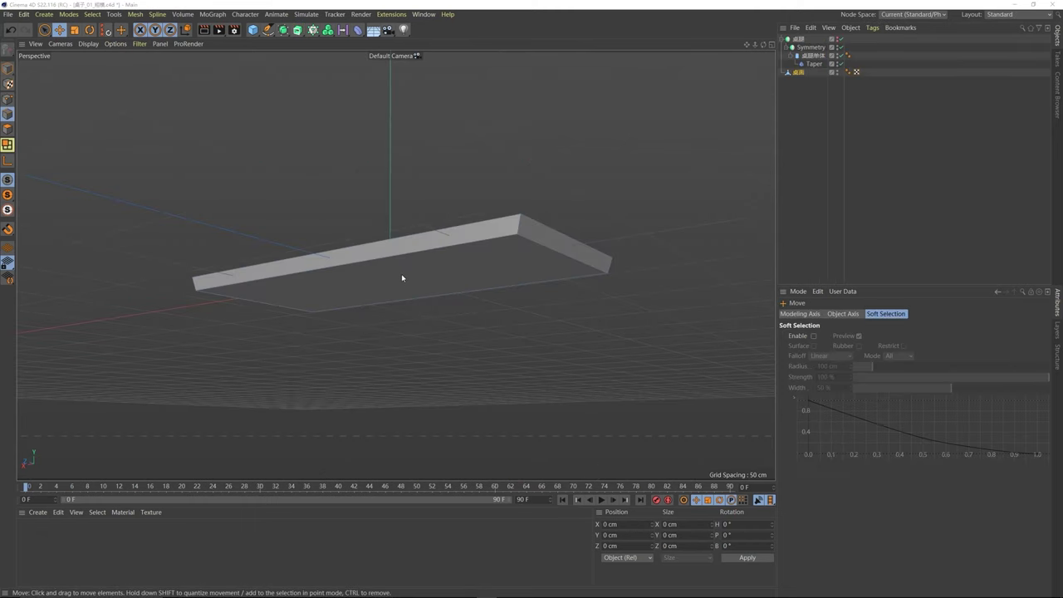
pyautogui.moveTo(403, 277)
pyautogui.keyDown('alt'); pyautogui.mouseDown()
pyautogui.moveTo(375, 293)
pyautogui.moveTo(408, 292)
pyautogui.mouseUp(); pyautogui.keyUp('alt')
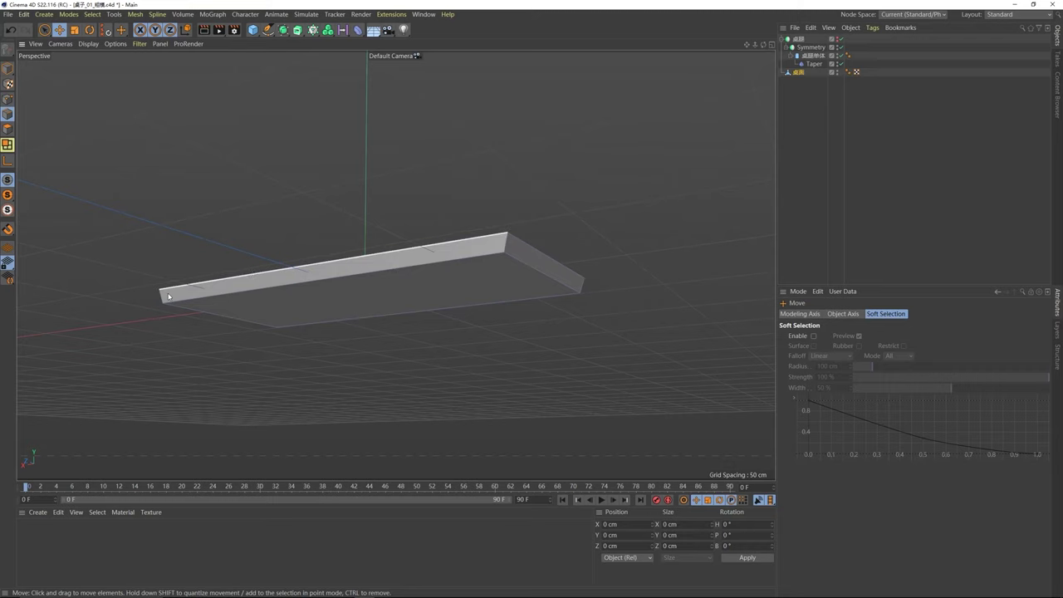
pyautogui.keyDown('alt'); pyautogui.moveTo(463, 296); pyautogui.dragTo(439, 291); pyautogui.keyUp('alt')
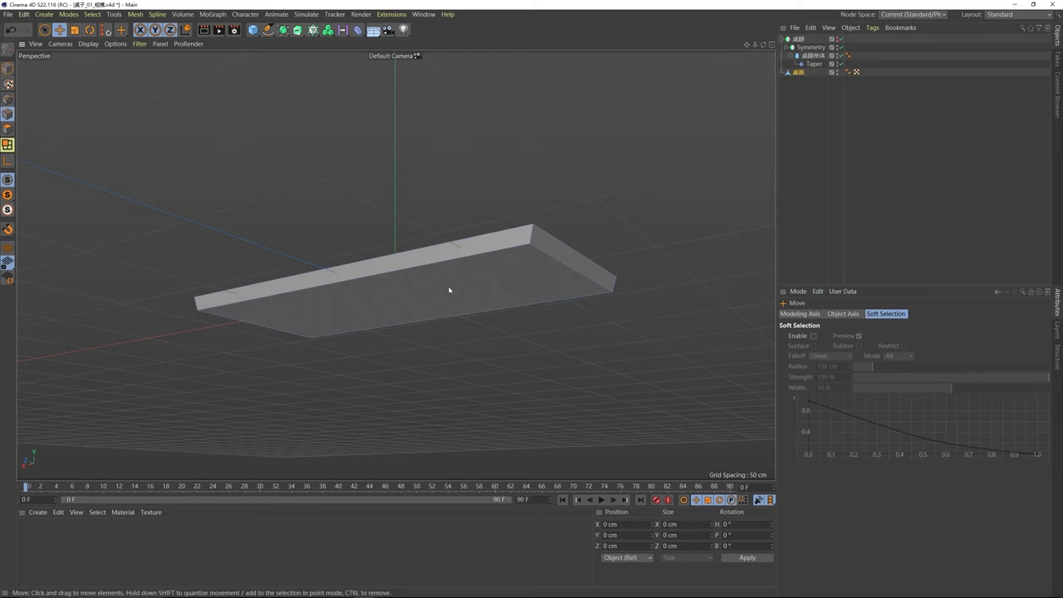
pyautogui.keyDown('alt'); pyautogui.moveTo(501, 254); pyautogui.dragTo(496, 180); pyautogui.keyUp('alt')
pyautogui.keyDown('alt'); pyautogui.moveTo(437, 319); pyautogui.dragTo(458, 318); pyautogui.keyUp('alt')
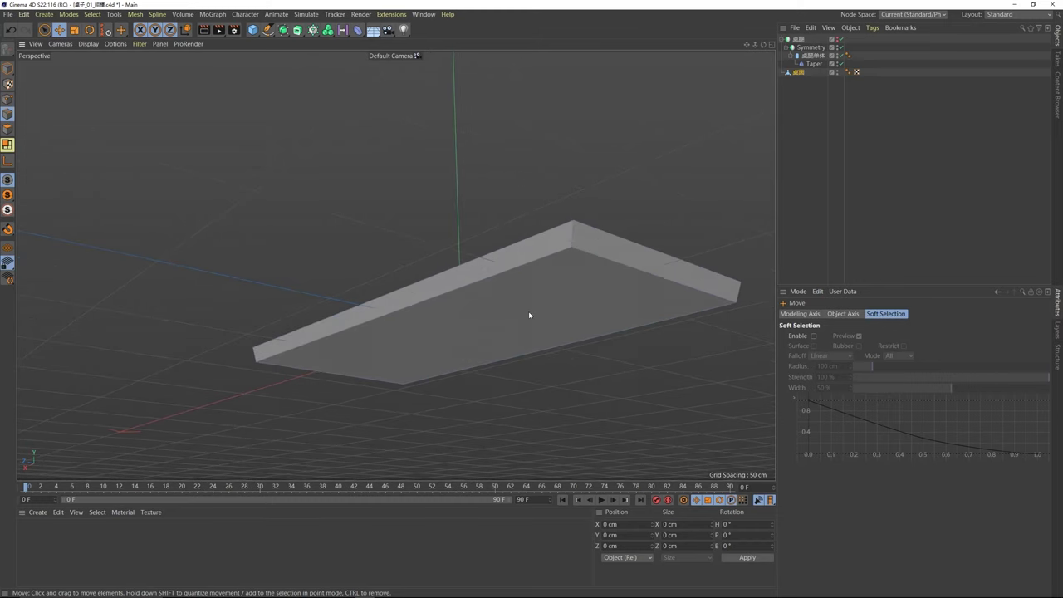
pyautogui.scroll(2, 479, 331)
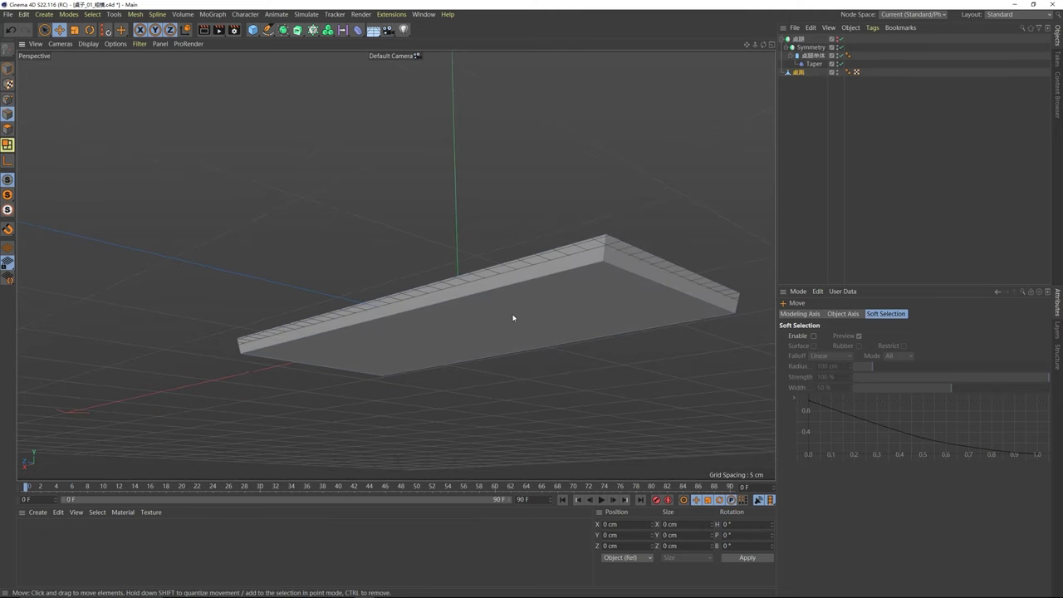
pyautogui.scroll(-3, 521, 302)
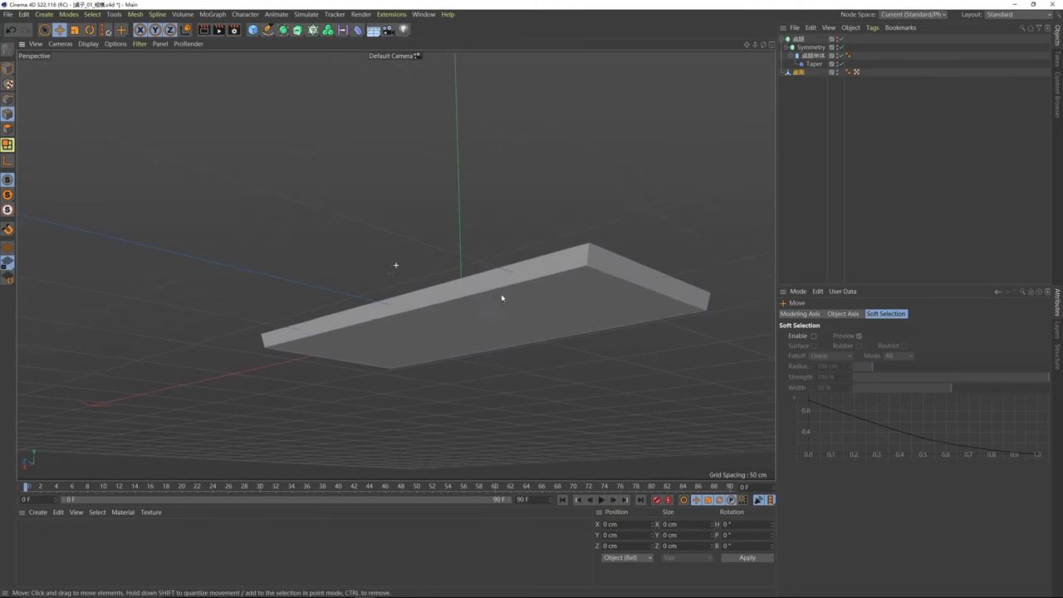
pyautogui.click(576, 253)
pyautogui.scroll(2, 499, 299)
pyautogui.keyDown('alt'); pyautogui.moveTo(479, 286); pyautogui.dragTo(648, 303); pyautogui.keyUp('alt')
pyautogui.keyDown('shift'); pyautogui.click(397, 291); pyautogui.keyUp('shift')
pyautogui.keyDown('alt'); pyautogui.moveTo(397, 292); pyautogui.dragTo(489, 301); pyautogui.keyUp('alt')
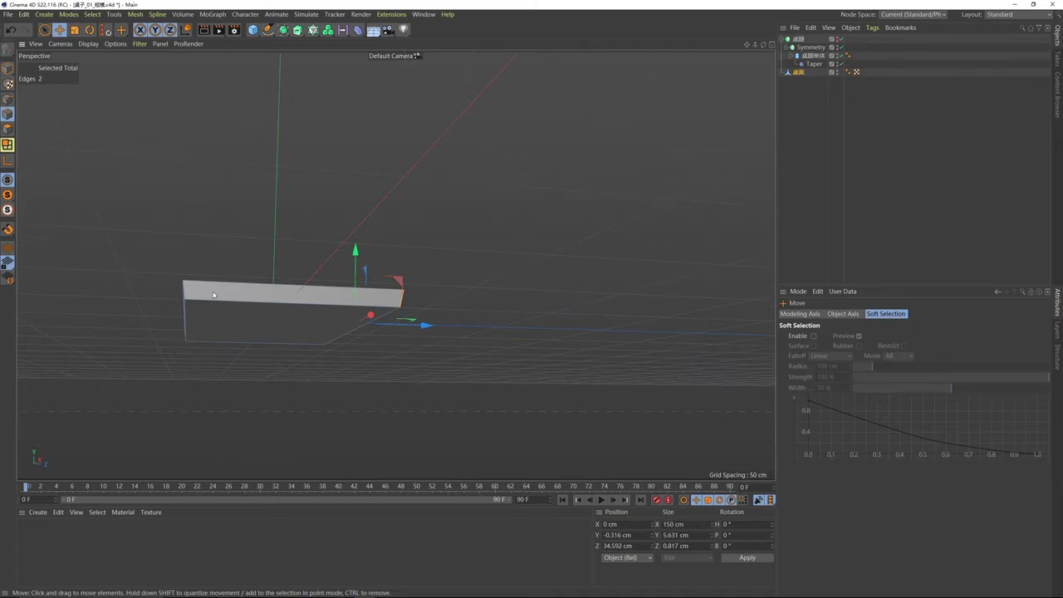
pyautogui.keyDown('shift'); pyautogui.click(187, 294); pyautogui.keyUp('shift')
pyautogui.keyDown('alt'); pyautogui.moveTo(186, 295); pyautogui.dragTo(369, 357); pyautogui.keyUp('alt')
pyautogui.keyDown('shift'); pyautogui.click(280, 313); pyautogui.keyUp('shift')
pyautogui.click(368, 357)
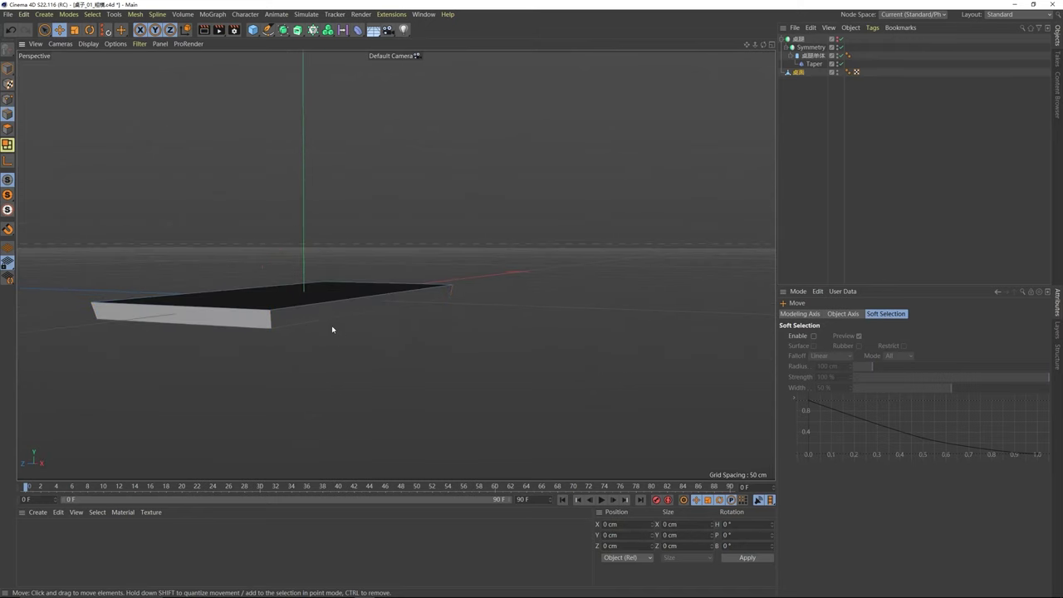
pyautogui.keyDown('alt'); pyautogui.moveTo(332, 327); pyautogui.dragTo(360, 292); pyautogui.keyUp('alt')
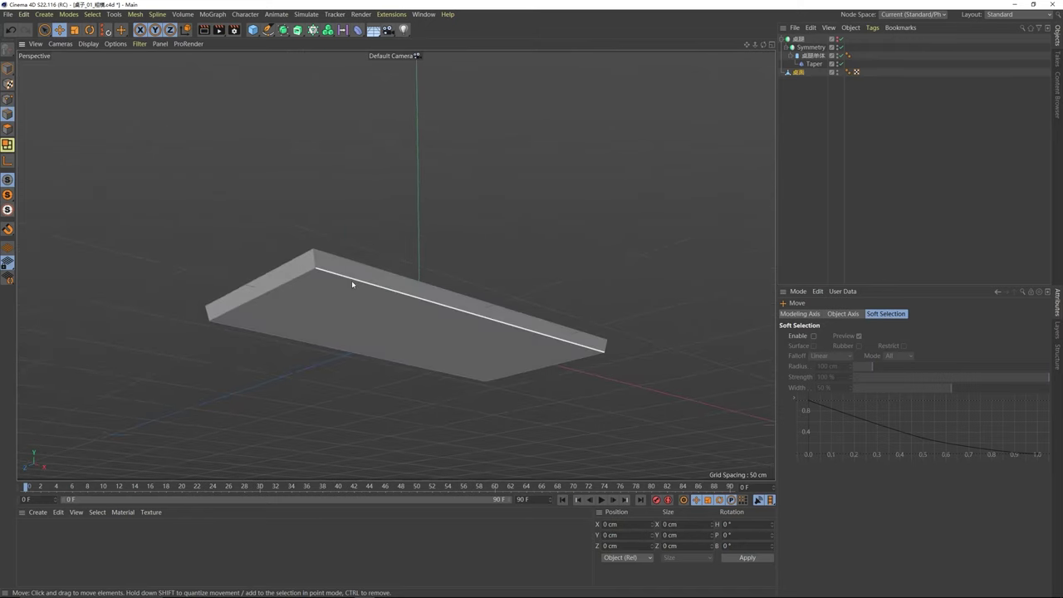
# - Ring-select (U, B) the tabletop slab's four vertical corner edges
pyautogui.press('u')
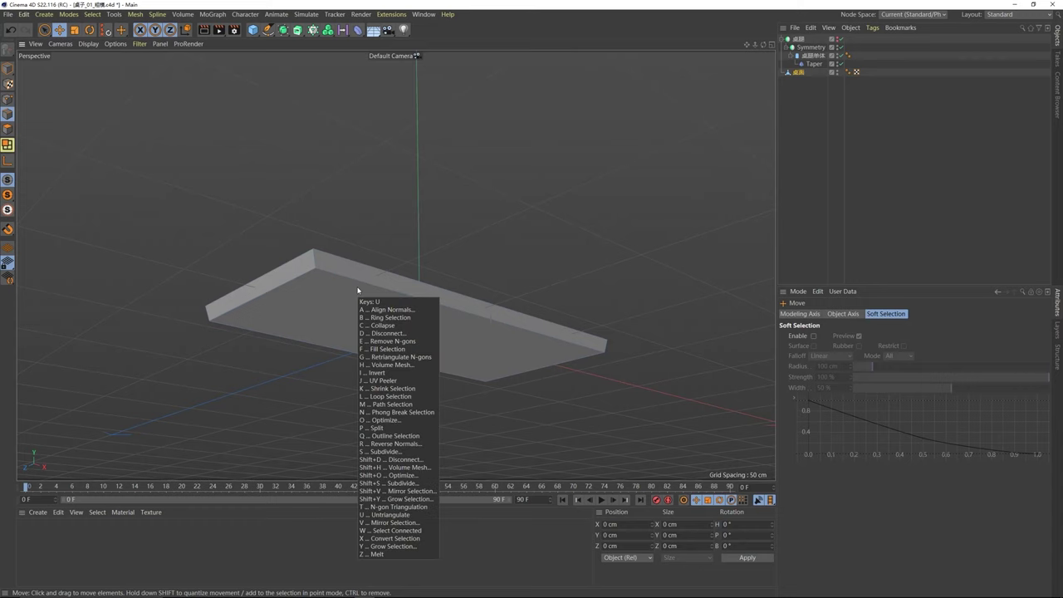
pyautogui.press('b')
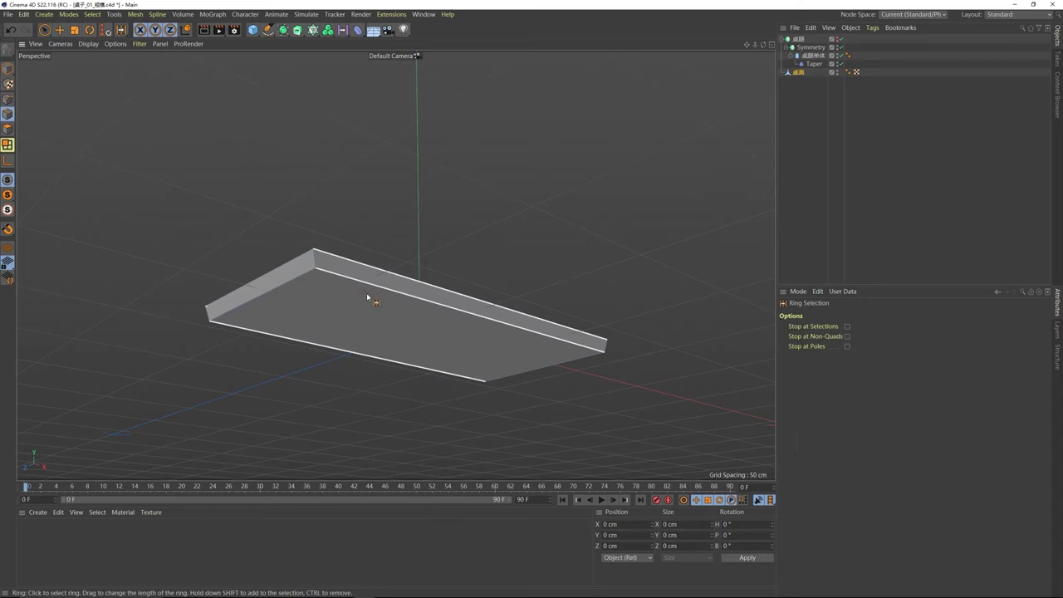
pyautogui.keyDown('alt'); pyautogui.moveTo(382, 311); pyautogui.dragTo(368, 307); pyautogui.keyUp('alt')
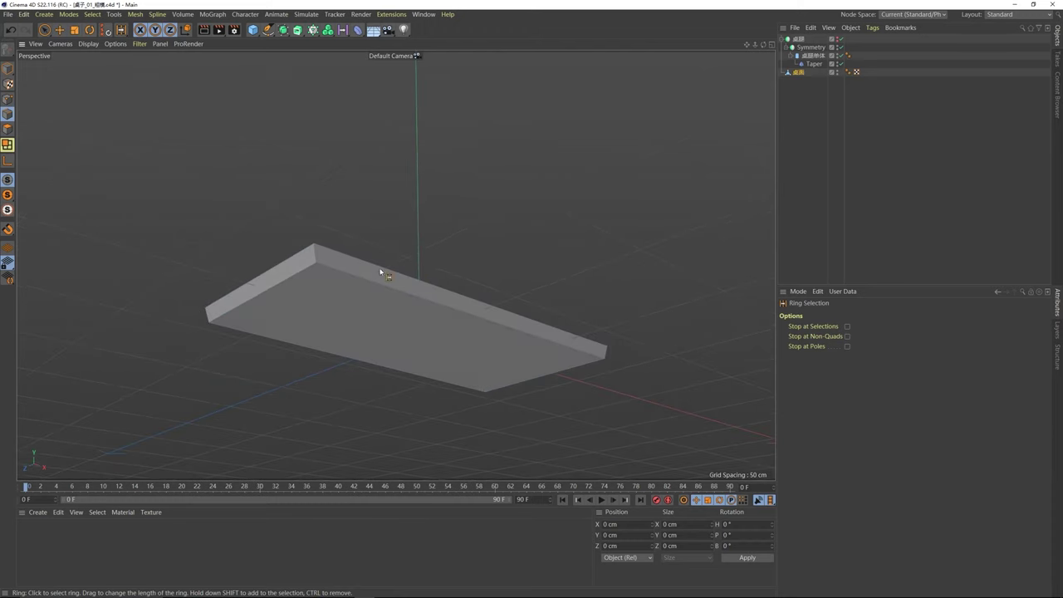
pyautogui.click(315, 259)
pyautogui.keyDown('alt'); pyautogui.moveTo(361, 373); pyautogui.dragTo(439, 297); pyautogui.keyUp('alt')
pyautogui.scroll(8, 439, 297)
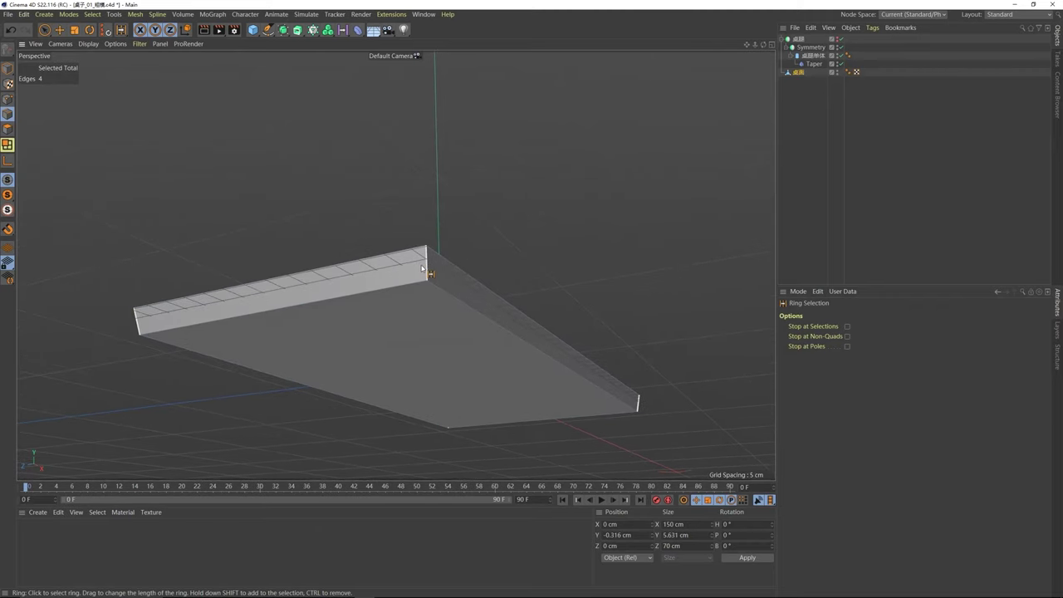
pyautogui.rightClick(432, 268)
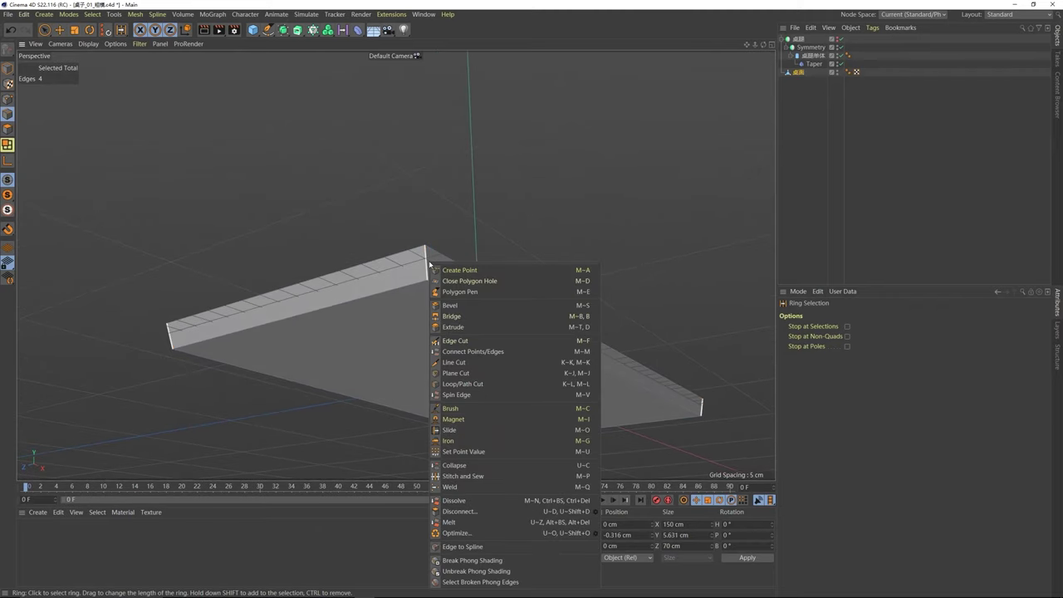
# - Bevel the four selected corner edges into flat chamfers with a 5.39 cm offset
pyautogui.click(451, 306)
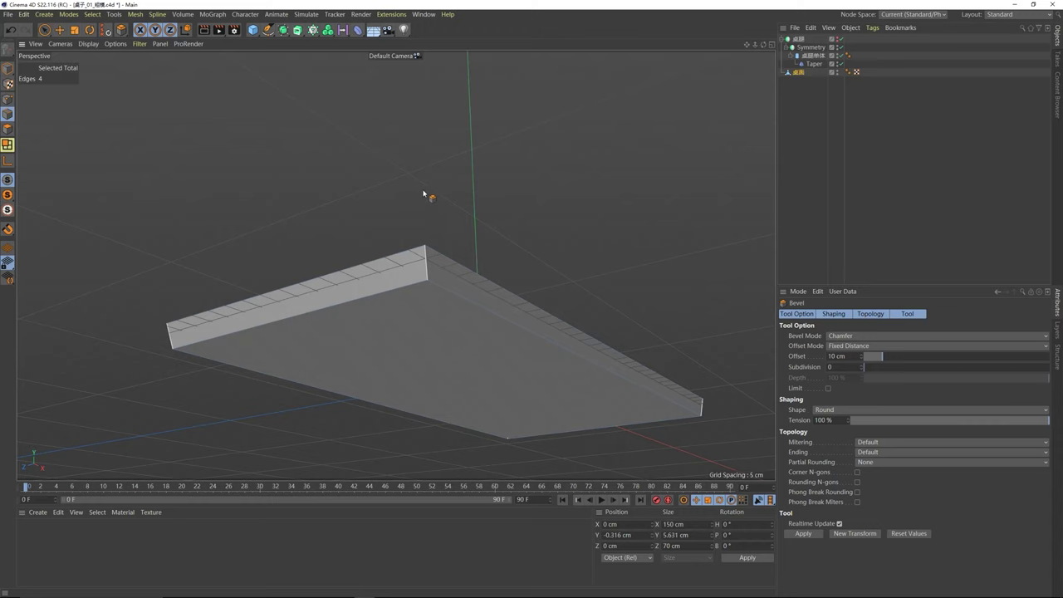
pyautogui.moveTo(424, 193); pyautogui.dragTo(435, 247)
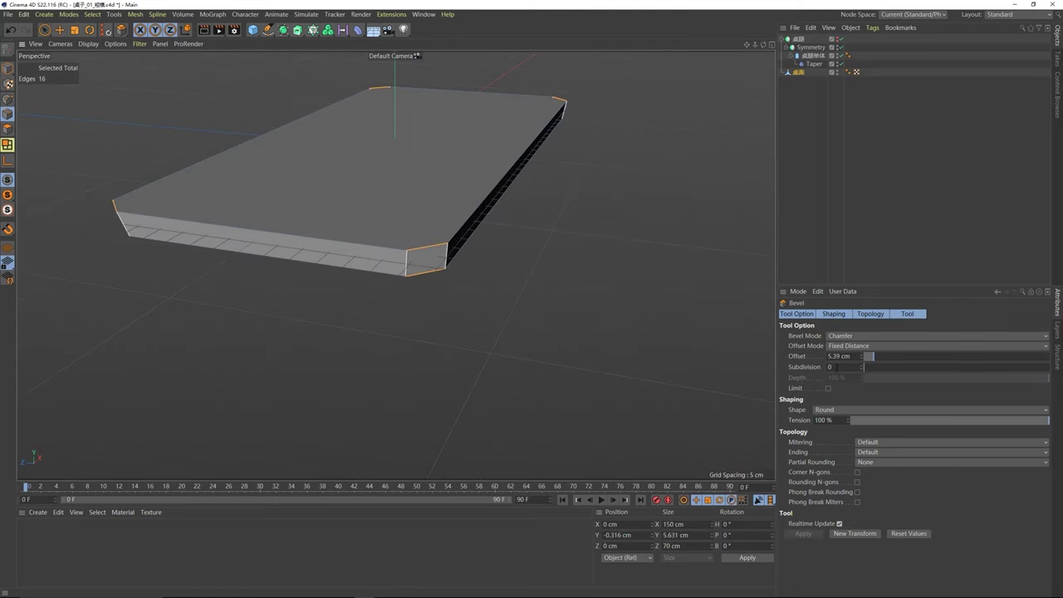
# - Raise the corner bevel's subdivisions to round the table top's corners
pyautogui.click(862, 366)
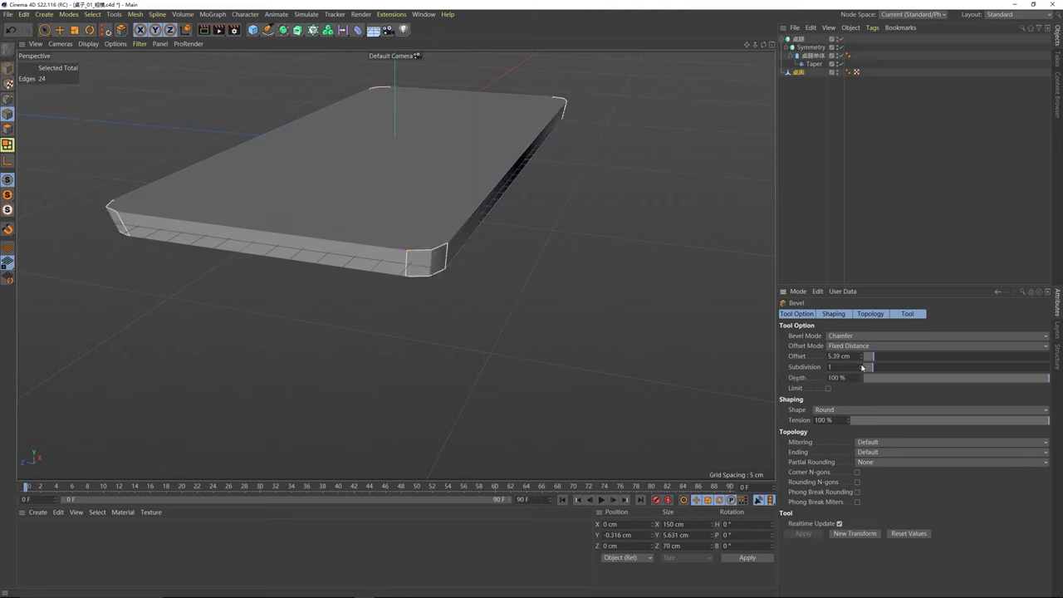
pyautogui.moveTo(862, 367); pyautogui.dragTo(863, 366)
pyautogui.keyDown('alt'); pyautogui.moveTo(523, 233); pyautogui.dragTo(524, 286); pyautogui.keyUp('alt')
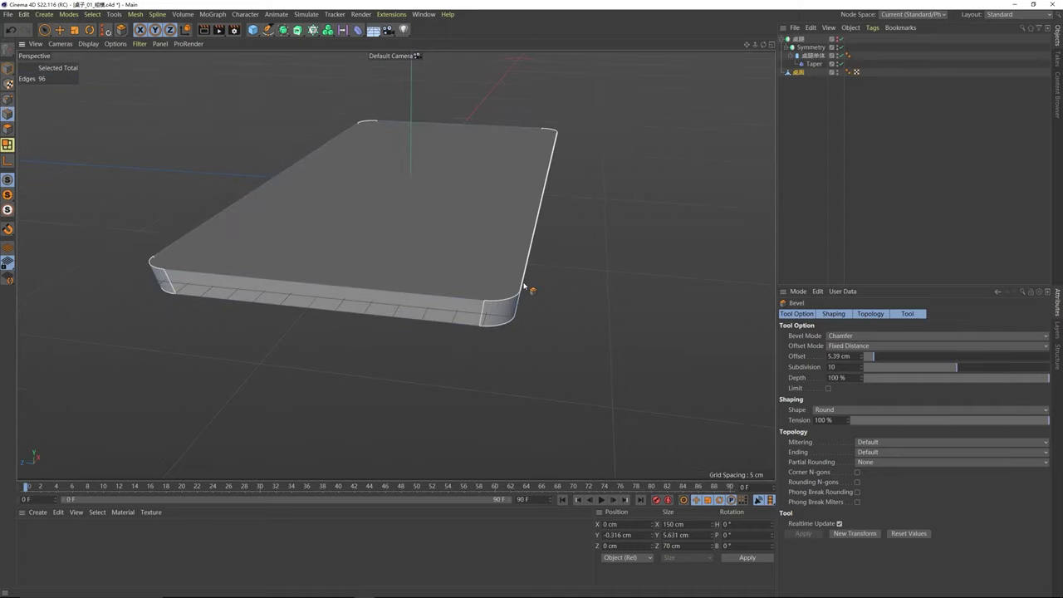
pyautogui.scroll(5, 523, 286)
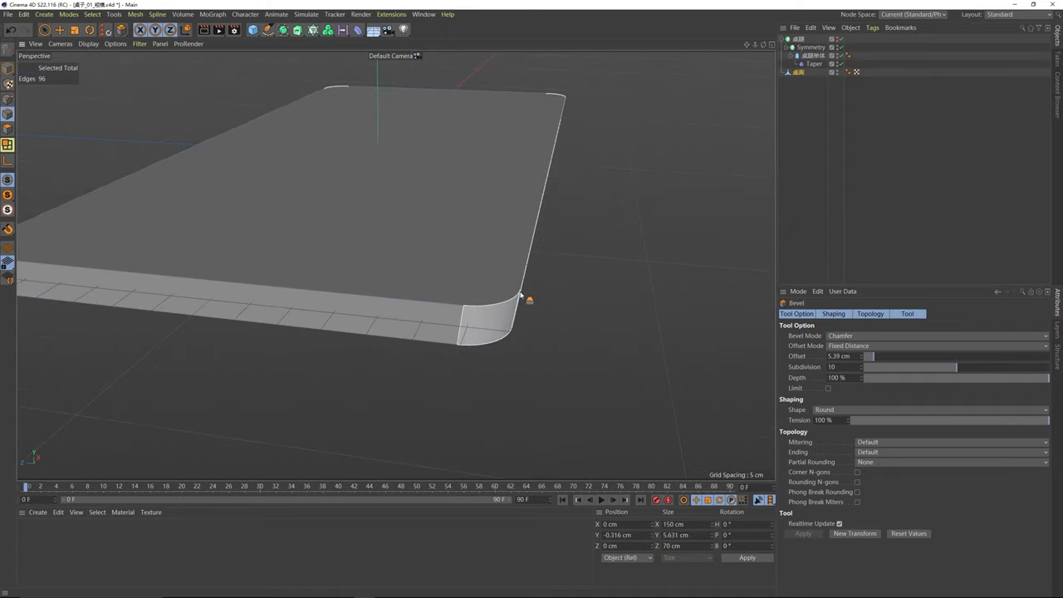
pyautogui.keyDown('alt'); pyautogui.moveTo(521, 295); pyautogui.dragTo(585, 313); pyautogui.keyUp('alt')
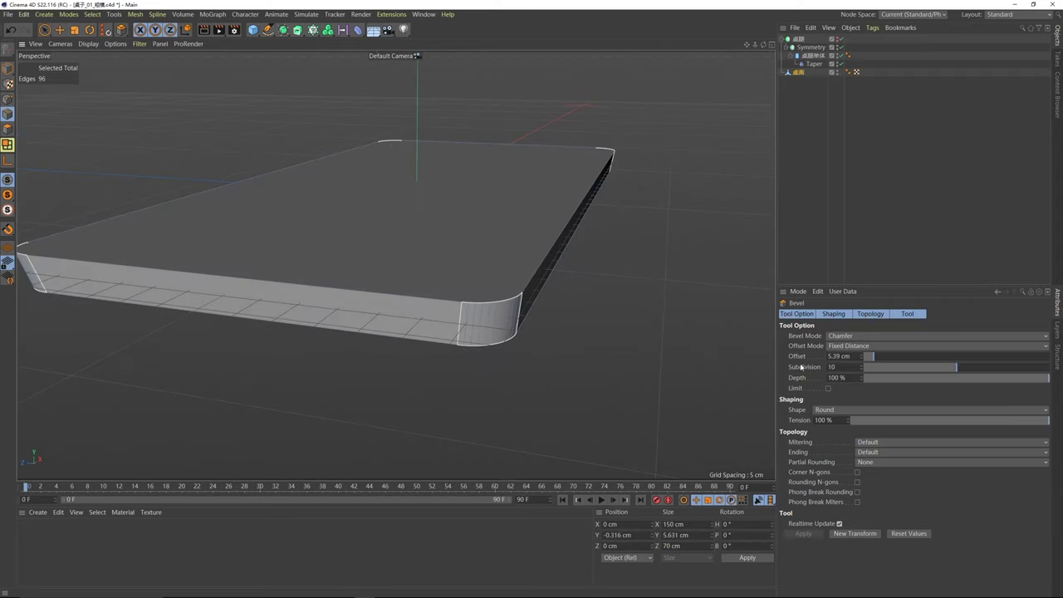
# - Settle the rounded corner bevel at a 7 cm offset with 8 subdivisions
pyautogui.moveTo(862, 359)
pyautogui.mouseDown()
pyautogui.moveTo(914, 357)
pyautogui.moveTo(874, 356)
pyautogui.mouseUp()
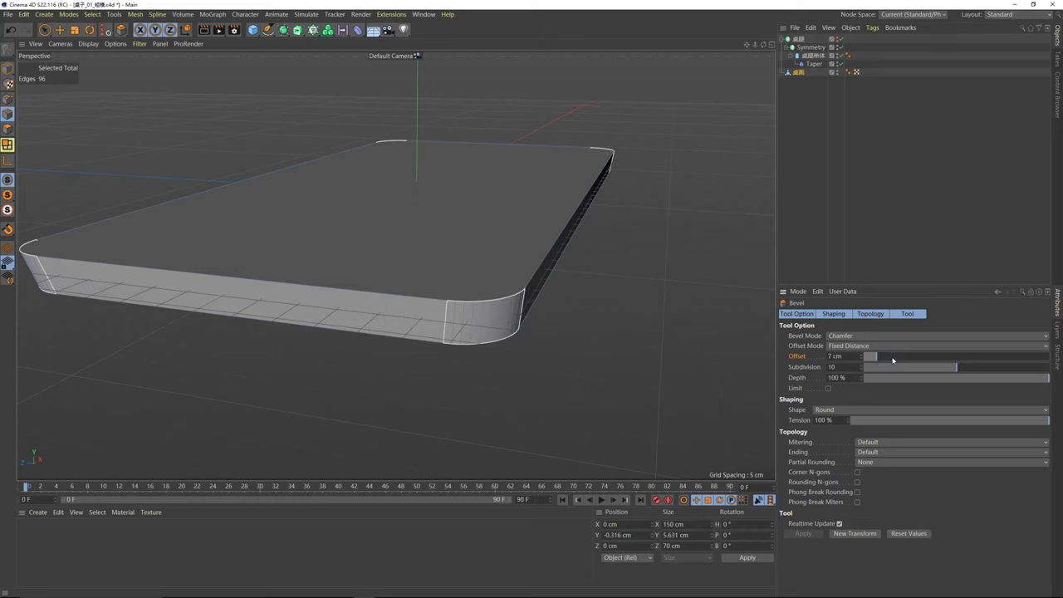
pyautogui.moveTo(893, 360)
pyautogui.mouseDown()
pyautogui.moveTo(872, 357)
pyautogui.moveTo(883, 361)
pyautogui.mouseUp()
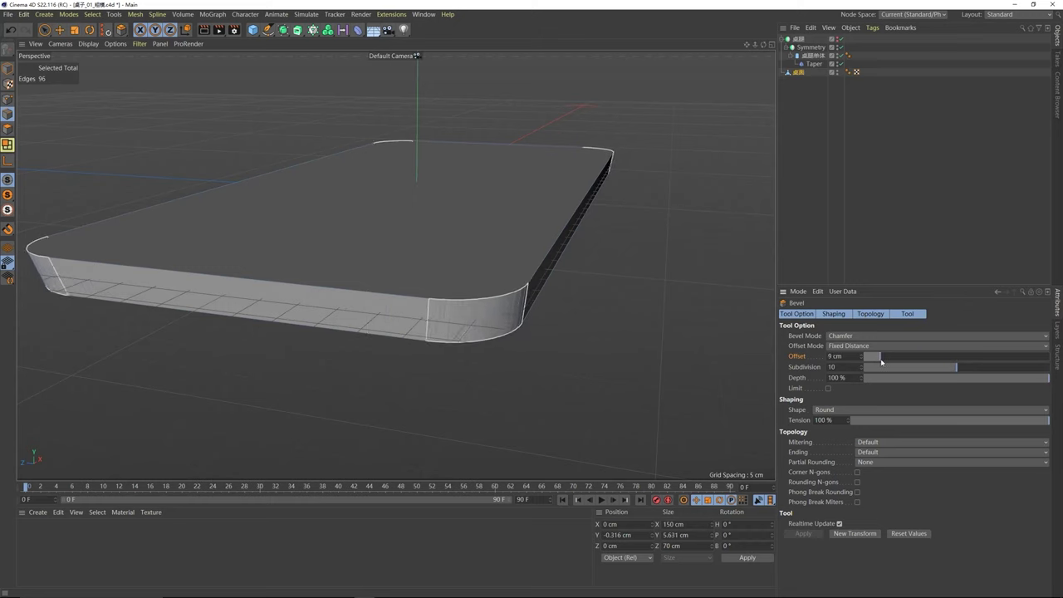
pyautogui.moveTo(957, 367); pyautogui.dragTo(928, 371)
pyautogui.scroll(3, 589, 320)
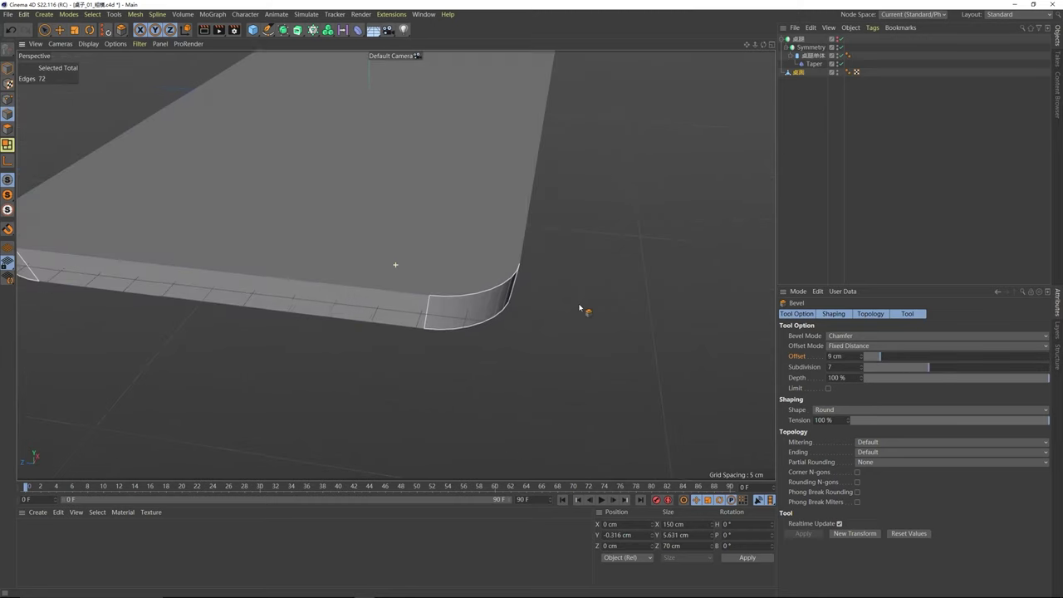
pyautogui.moveTo(867, 357); pyautogui.dragTo(877, 359)
pyautogui.keyDown('alt'); pyautogui.moveTo(496, 319); pyautogui.dragTo(533, 283); pyautogui.keyUp('alt')
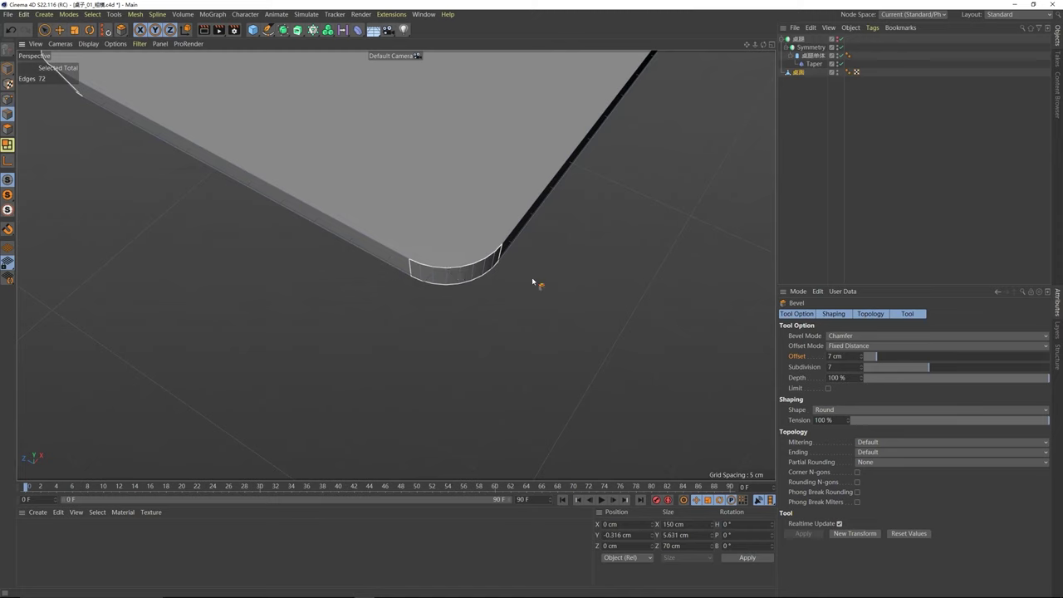
pyautogui.click(862, 366)
pyautogui.keyDown('alt'); pyautogui.moveTo(467, 215); pyautogui.dragTo(453, 238); pyautogui.keyUp('alt')
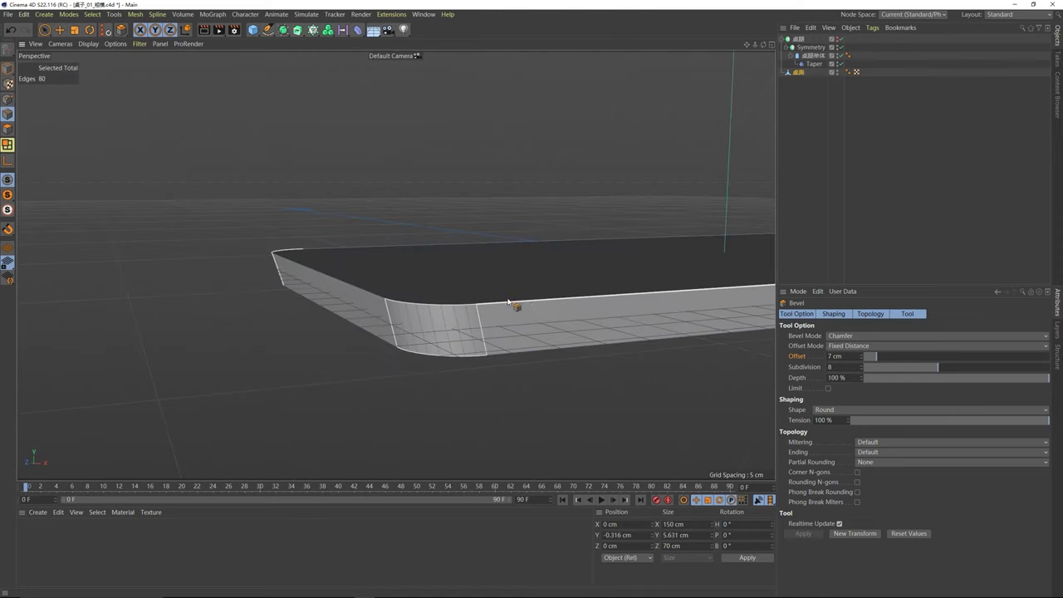
pyautogui.moveTo(416, 288)
pyautogui.keyDown('alt'); pyautogui.mouseDown()
pyautogui.moveTo(427, 274)
pyautogui.moveTo(373, 299)
pyautogui.moveTo(399, 283)
pyautogui.mouseUp(); pyautogui.keyUp('alt')
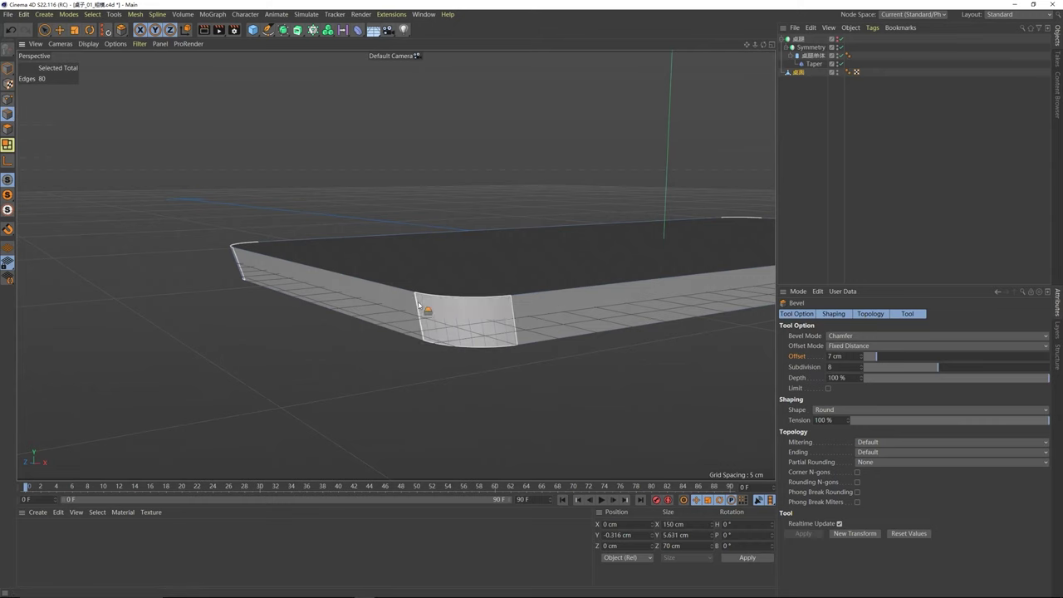
pyautogui.keyDown('alt'); pyautogui.moveTo(423, 304); pyautogui.dragTo(376, 305); pyautogui.keyUp('alt')
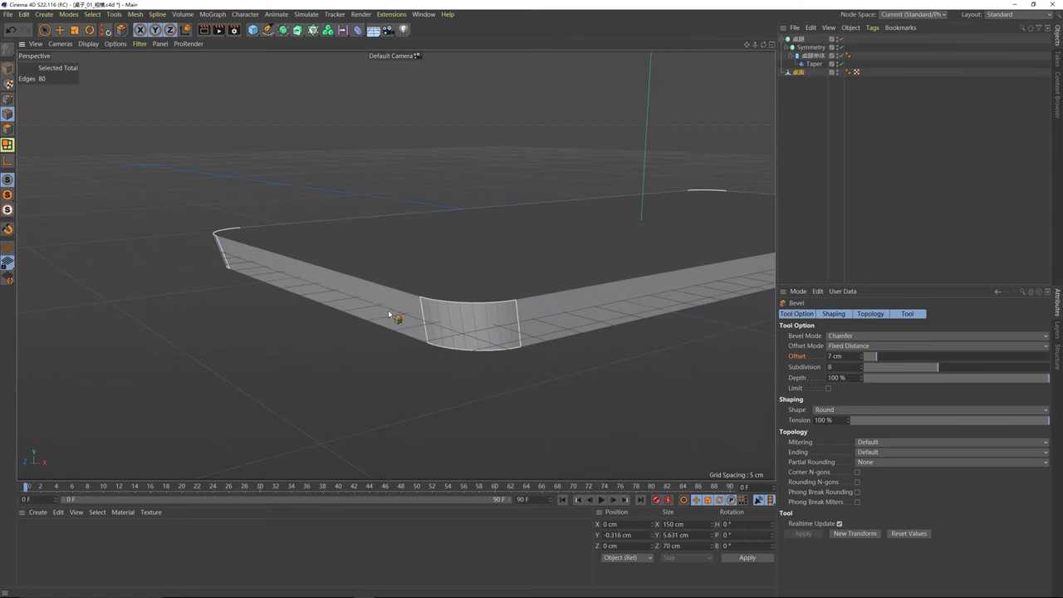
# - Loop-select (U, L) the table top's top and bottom edge loops
pyautogui.press('u')
pyautogui.press('l')
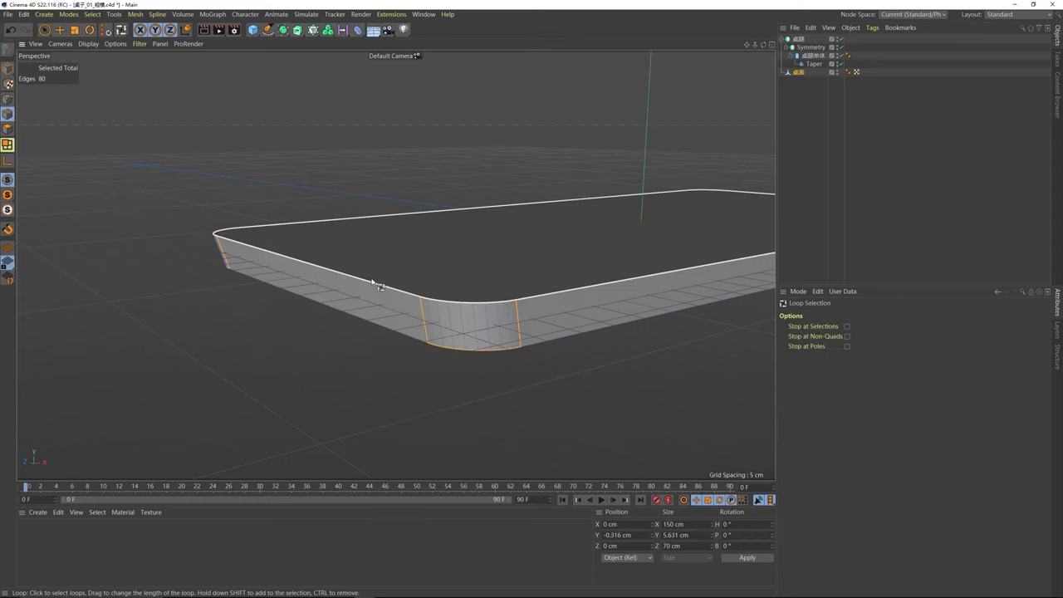
pyautogui.click(374, 283)
pyautogui.keyDown('alt'); pyautogui.moveTo(430, 261); pyautogui.dragTo(500, 254); pyautogui.keyUp('alt')
pyautogui.keyDown('shift'); pyautogui.click(405, 234); pyautogui.keyUp('shift')
# - Bevel the top and bottom rim edges by a small offset of about 0.42 cm
pyautogui.rightClick(501, 253)
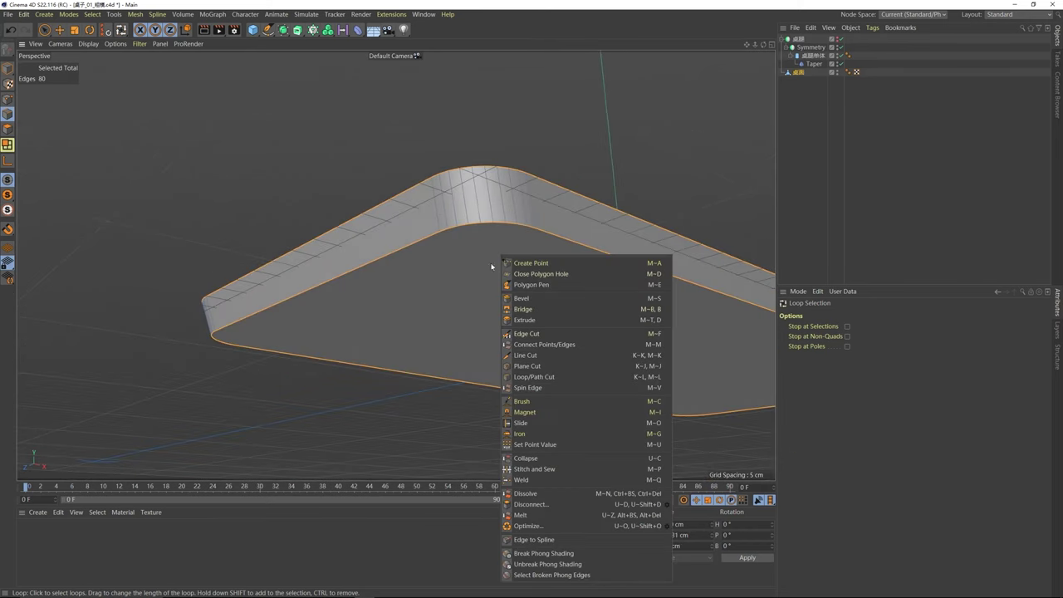
pyautogui.click(525, 304)
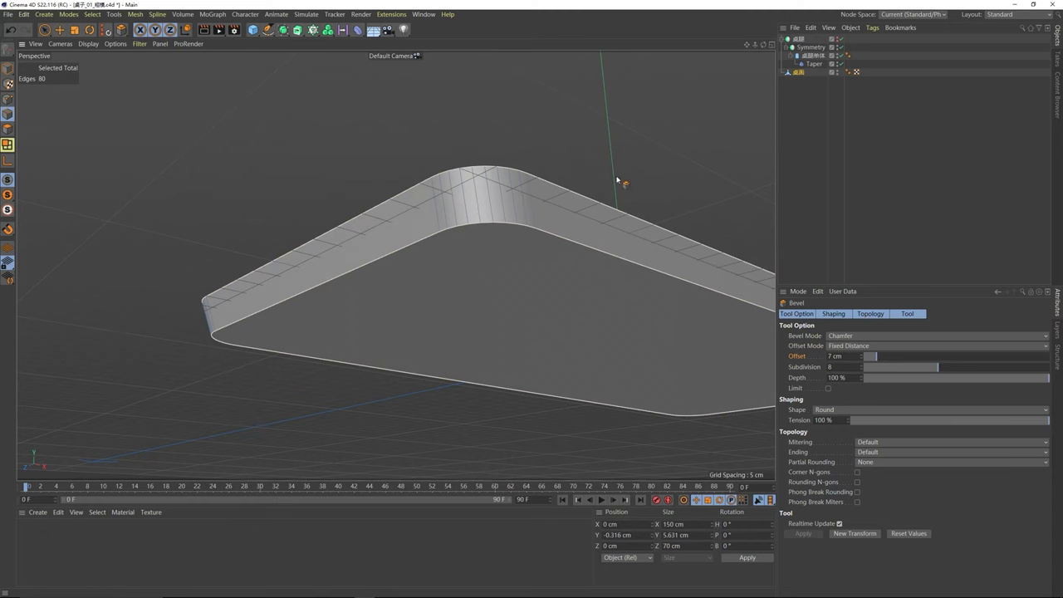
pyautogui.keyDown('alt'); pyautogui.moveTo(622, 183); pyautogui.dragTo(507, 222); pyautogui.keyUp('alt')
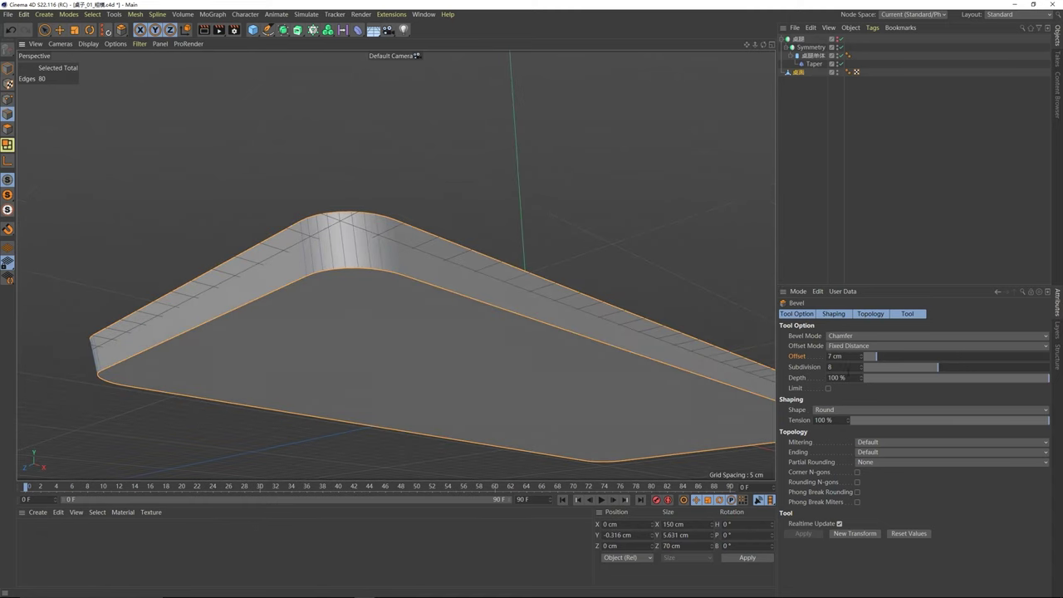
pyautogui.click(862, 355)
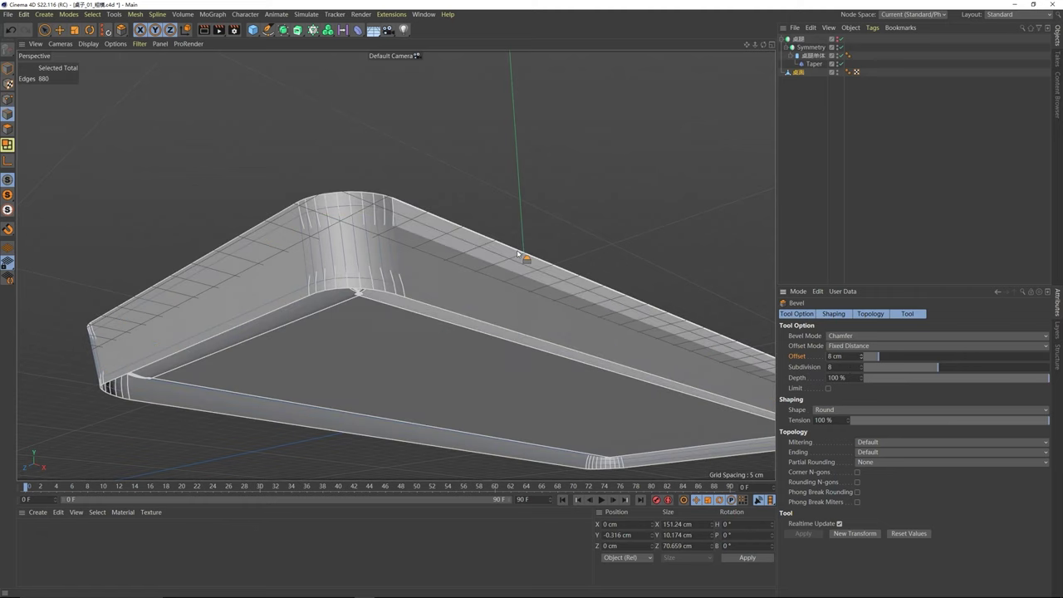
pyautogui.hotkey('ctrl', 'z')
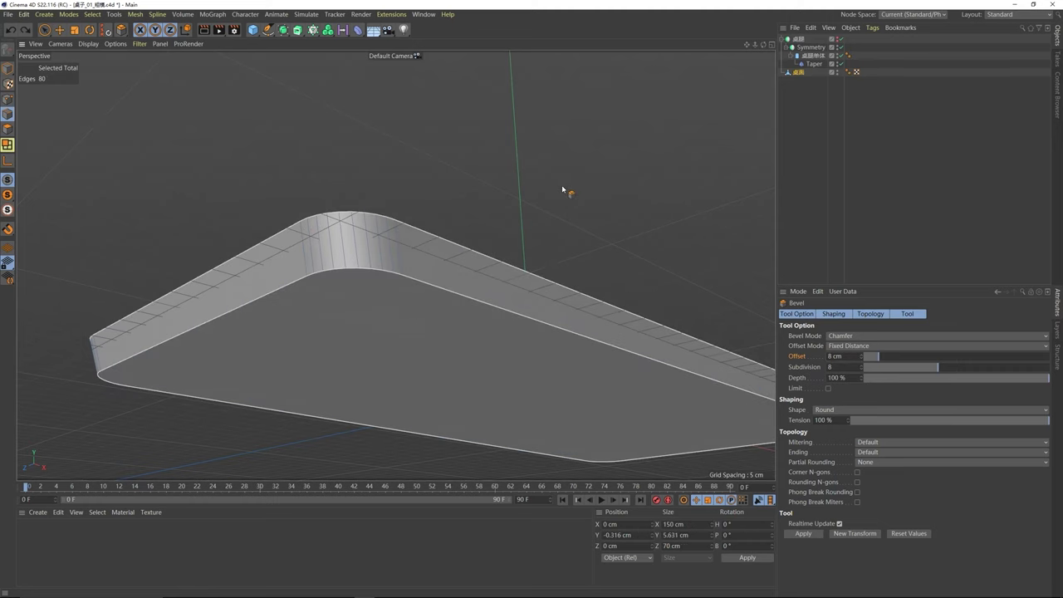
pyautogui.keyDown('alt'); pyautogui.moveTo(484, 222); pyautogui.dragTo(467, 218); pyautogui.keyUp('alt')
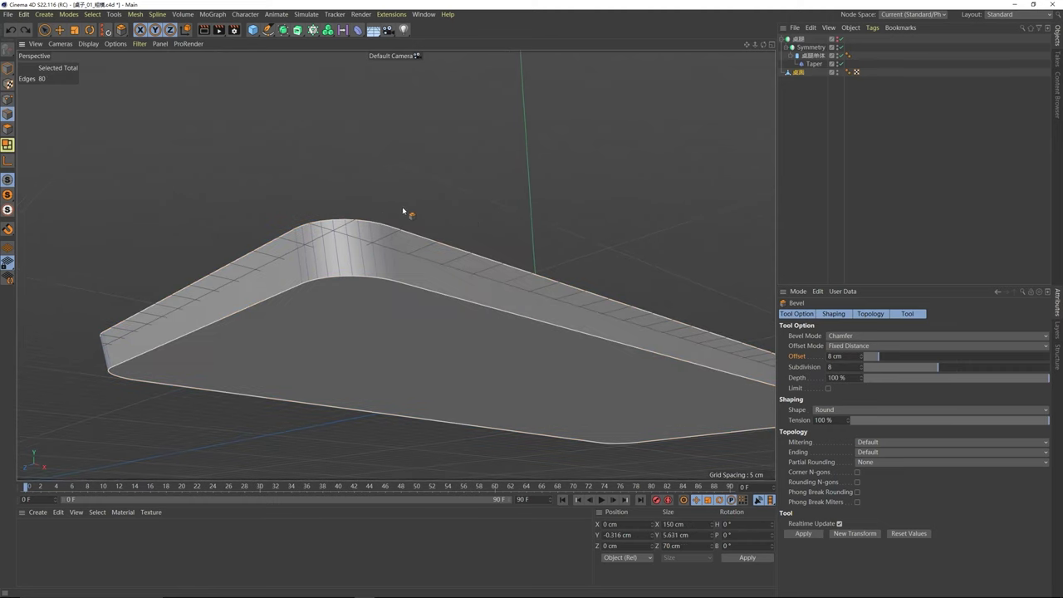
pyautogui.moveTo(419, 162); pyautogui.dragTo(417, 162)
pyautogui.moveTo(418, 55); pyautogui.dragTo(417, 56)
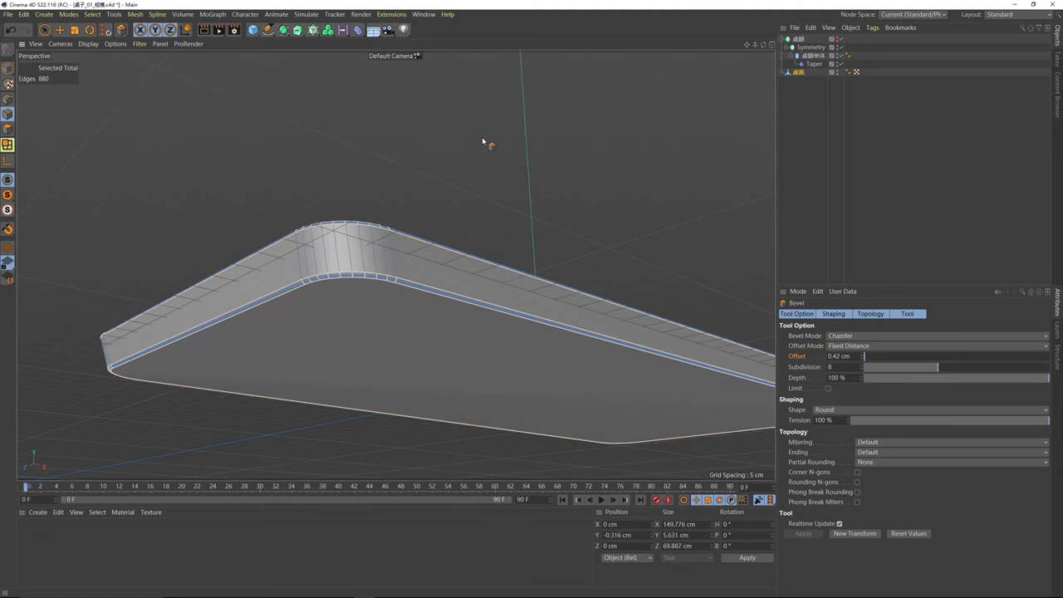
pyautogui.keyDown('alt'); pyautogui.moveTo(415, 227); pyautogui.dragTo(687, 287); pyautogui.keyUp('alt')
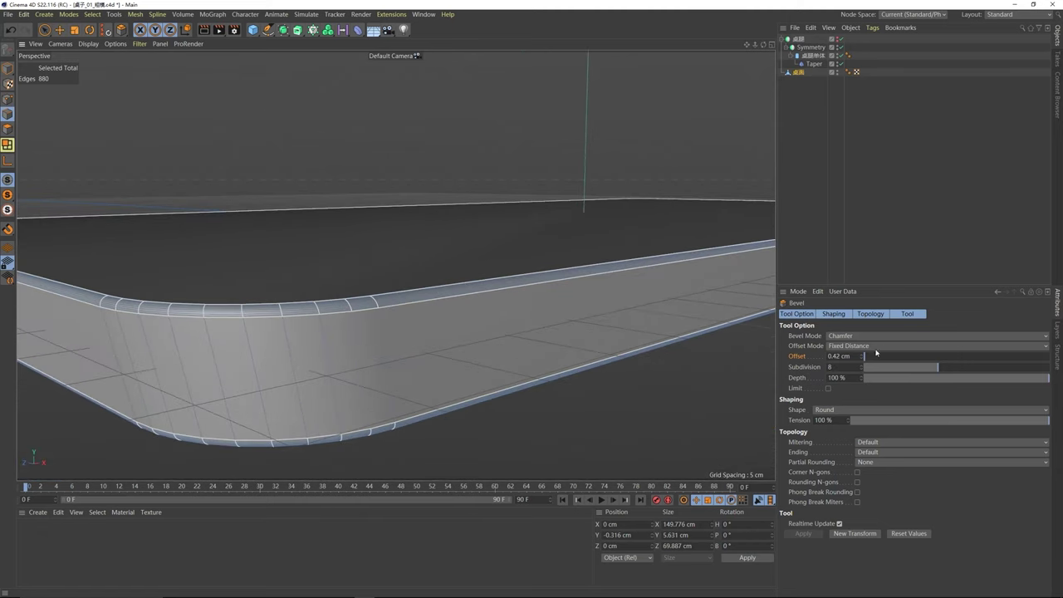
# - Set the rim bevel to 1 subdivision and inspect the thin chamfered rim
pyautogui.doubleClick(839, 366)
pyautogui.write('1')
pyautogui.press('Return')
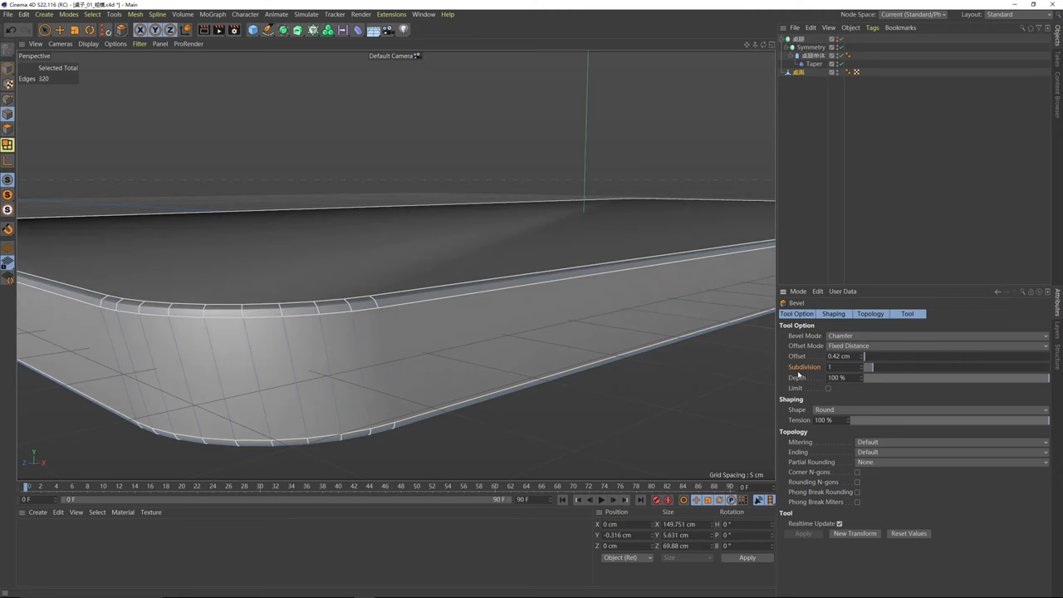
pyautogui.keyDown('alt'); pyautogui.moveTo(452, 294); pyautogui.dragTo(387, 239); pyautogui.keyUp('alt')
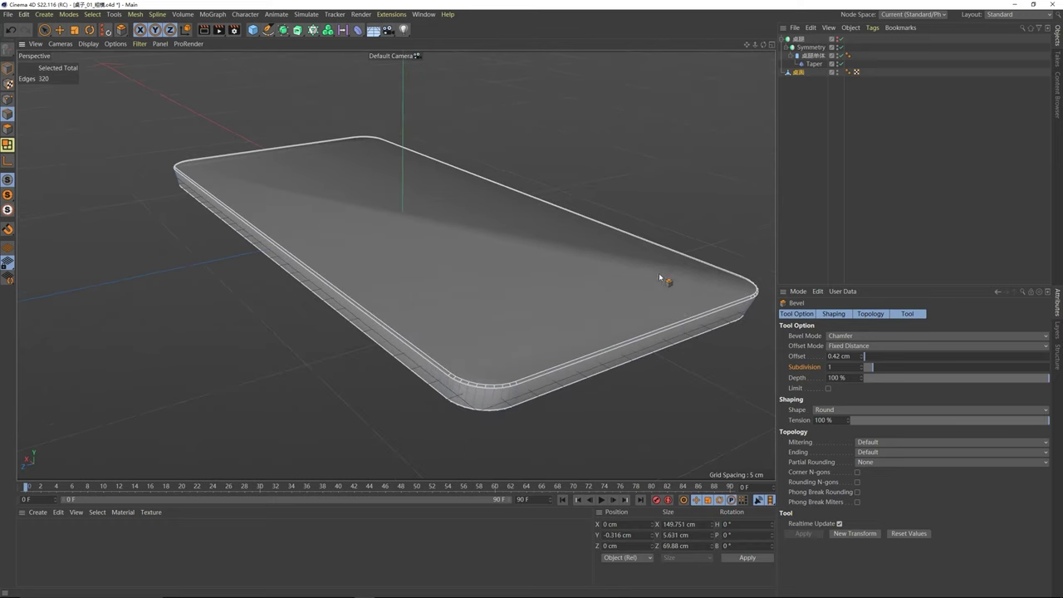
pyautogui.keyDown('alt'); pyautogui.moveTo(665, 275); pyautogui.dragTo(579, 226); pyautogui.keyUp('alt')
pyautogui.keyDown('alt'); pyautogui.moveTo(340, 183); pyautogui.dragTo(360, 199); pyautogui.keyUp('alt')
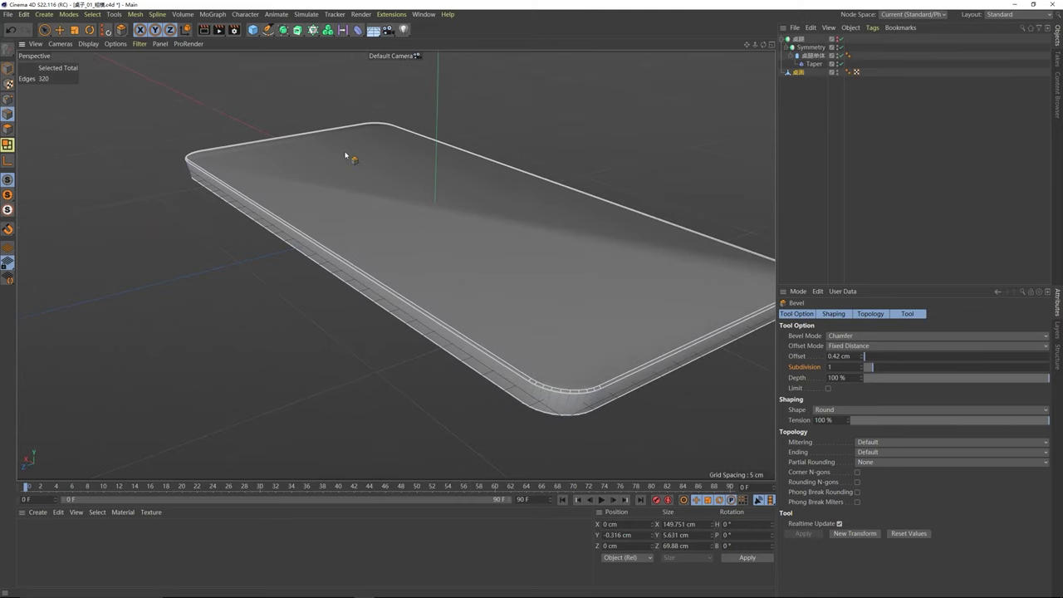
pyautogui.keyDown('alt'); pyautogui.moveTo(611, 246); pyautogui.dragTo(560, 240); pyautogui.keyUp('alt')
pyautogui.keyDown('alt'); pyautogui.moveTo(404, 153); pyautogui.dragTo(117, 141); pyautogui.keyUp('alt')
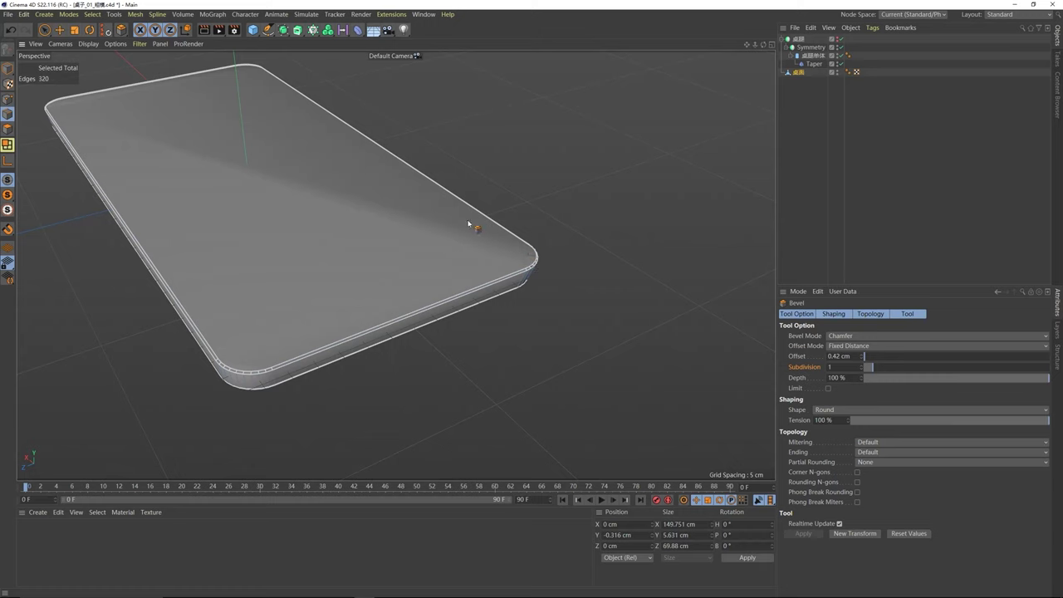
pyautogui.keyDown('alt'); pyautogui.moveTo(474, 225); pyautogui.dragTo(368, 222); pyautogui.keyUp('alt')
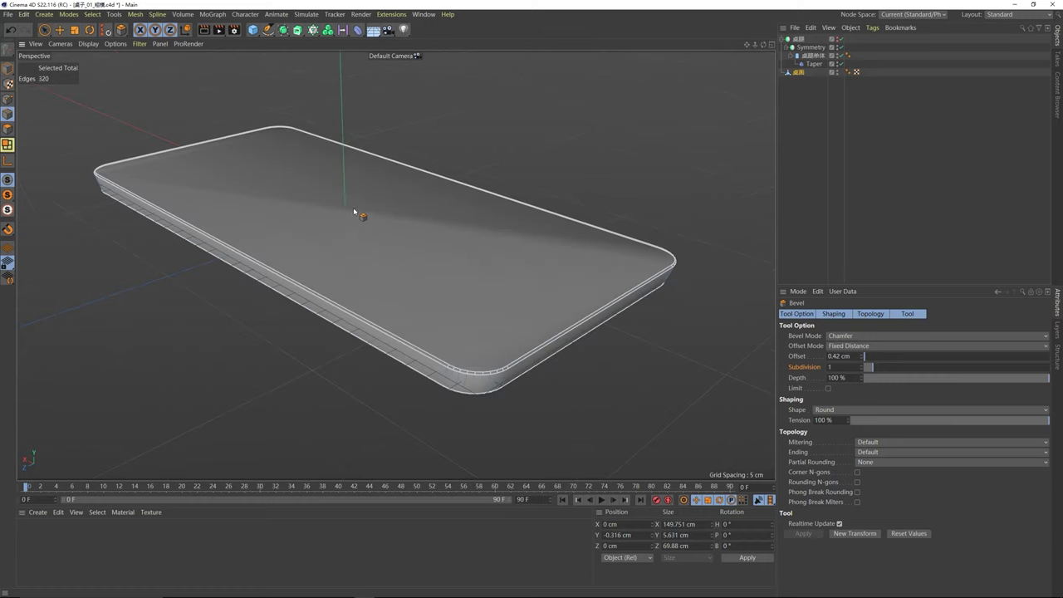
# - Lower the tabletop Phong tag's angle to about 21°
pyautogui.click(799, 72)
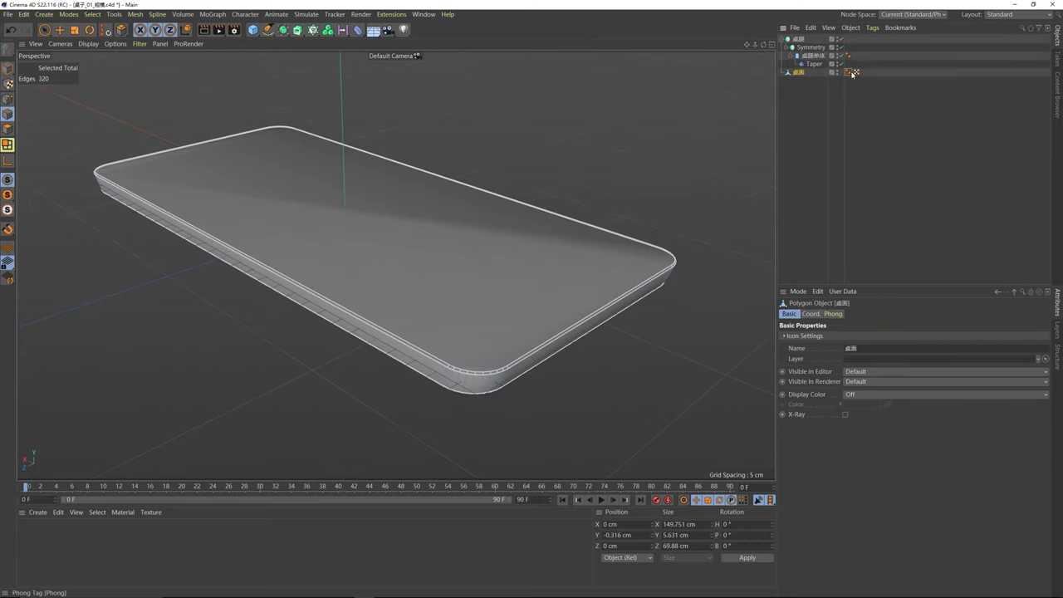
pyautogui.click(847, 73)
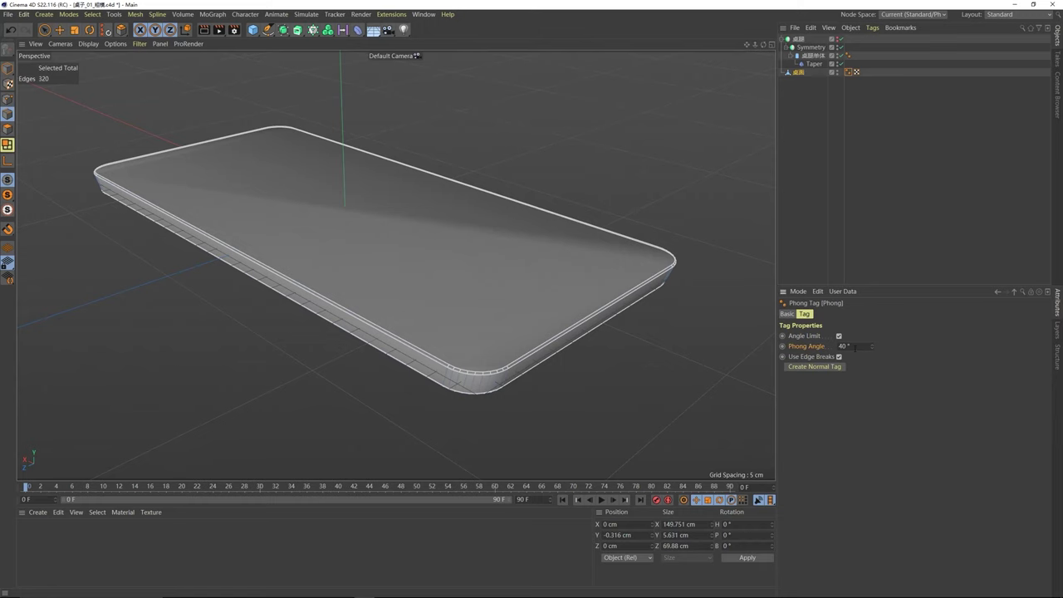
pyautogui.click(506, 254)
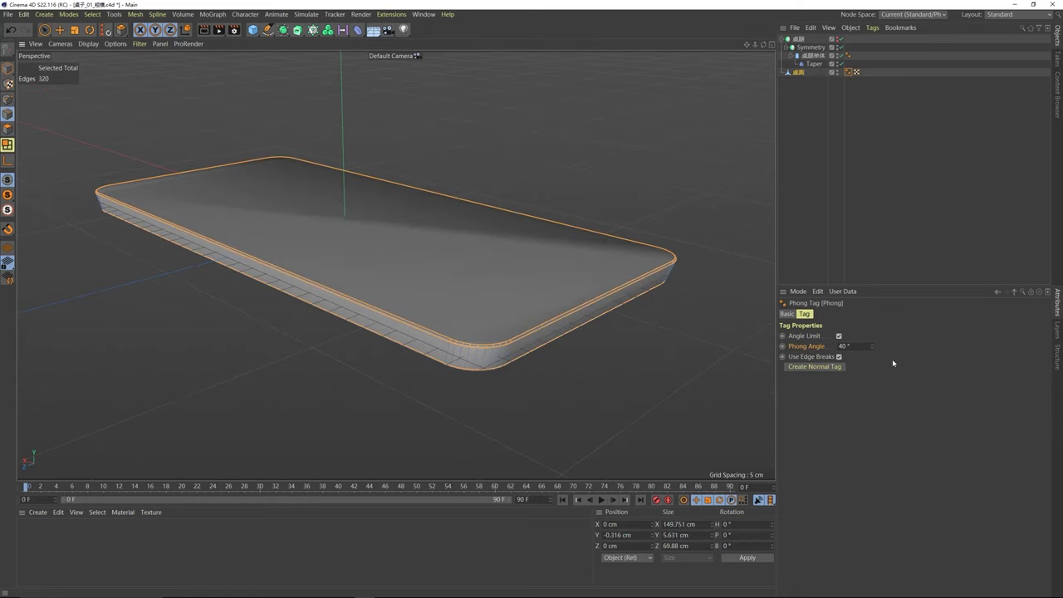
pyautogui.moveTo(871, 346); pyautogui.dragTo(871, 354)
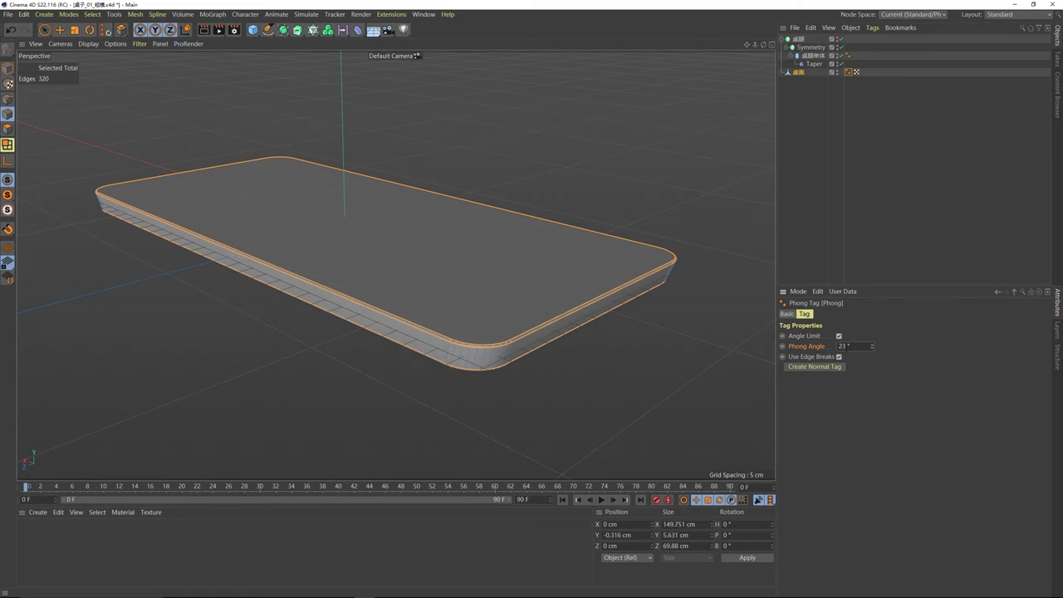
pyautogui.keyDown('alt'); pyautogui.moveTo(475, 263); pyautogui.dragTo(470, 238); pyautogui.keyUp('alt')
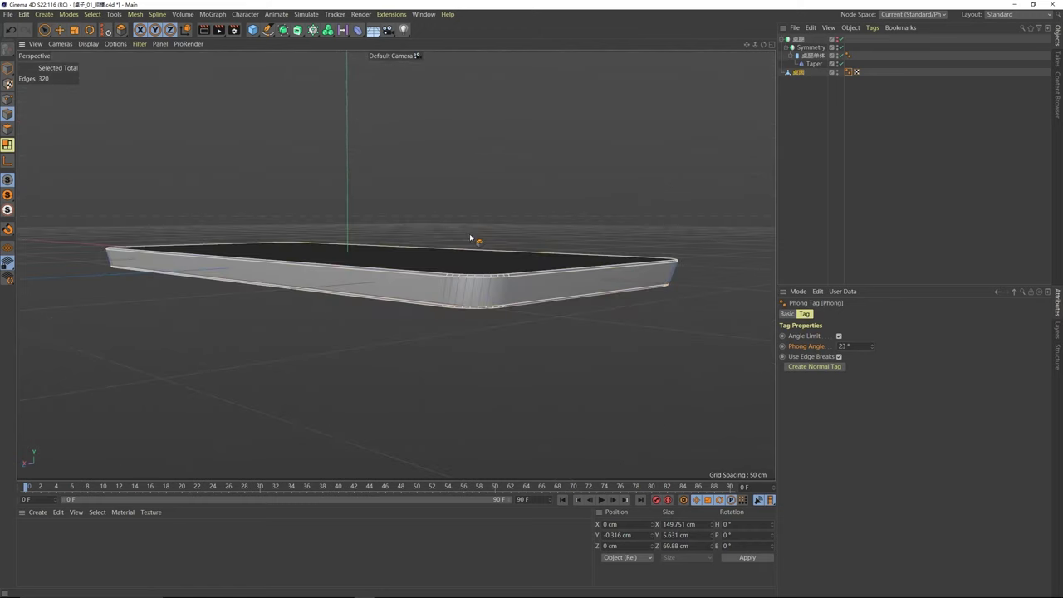
pyautogui.click(88, 43)
pyautogui.click(104, 63)
pyautogui.keyDown('alt'); pyautogui.moveTo(390, 217); pyautogui.dragTo(258, 150); pyautogui.keyUp('alt')
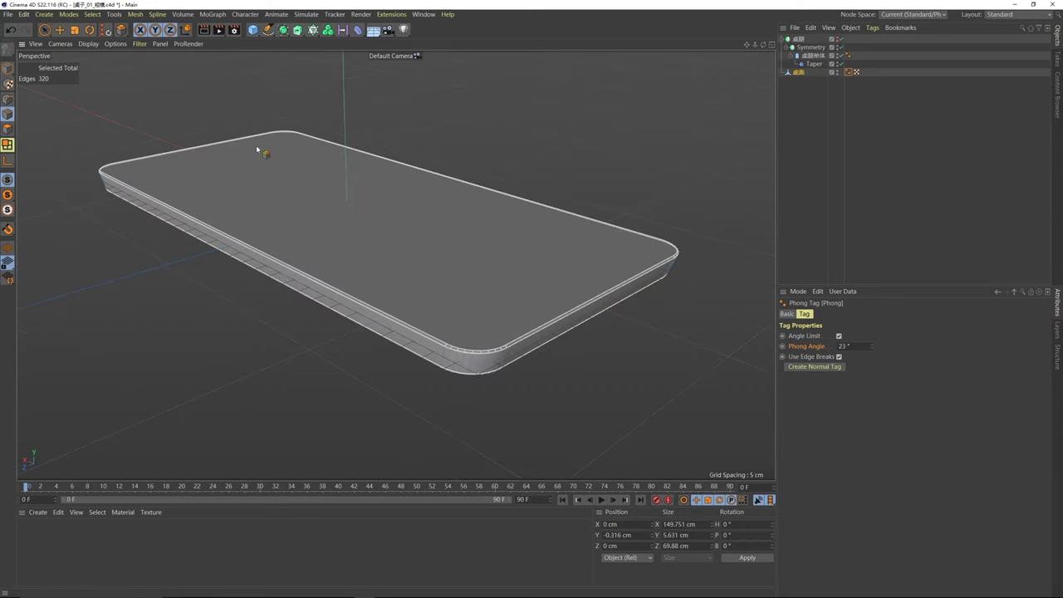
# - Switch to Model mode and lower the tabletop's Phong Angle further to 17°
pyautogui.click(8, 67)
pyautogui.keyDown('alt'); pyautogui.moveTo(327, 213); pyautogui.dragTo(397, 188); pyautogui.keyUp('alt')
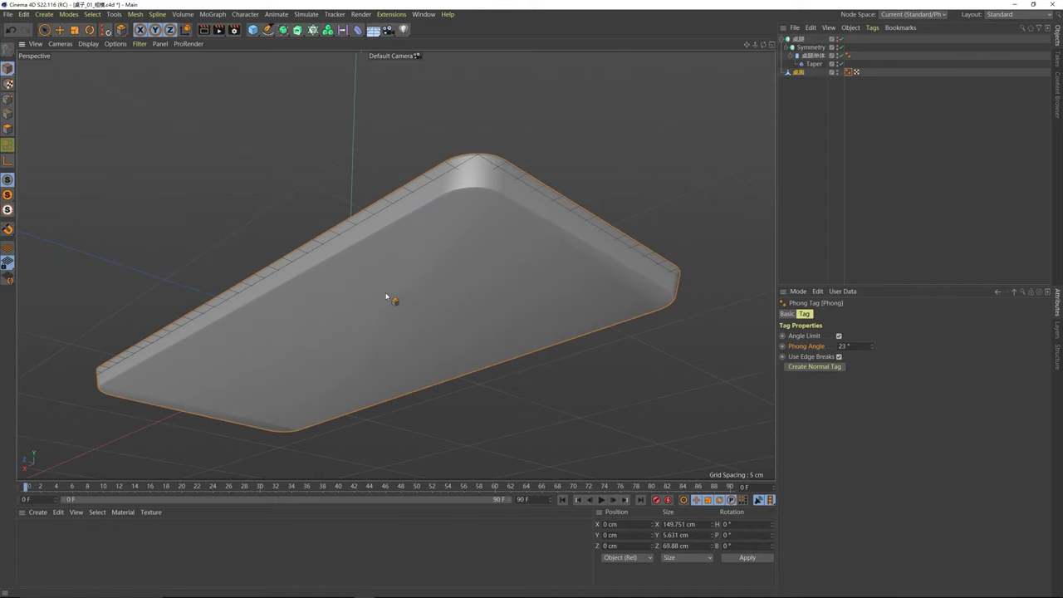
pyautogui.moveTo(872, 347); pyautogui.dragTo(874, 355)
pyautogui.keyDown('alt'); pyautogui.moveTo(417, 261); pyautogui.dragTo(472, 375); pyautogui.keyUp('alt')
pyautogui.keyDown('alt'); pyautogui.moveTo(466, 177); pyautogui.dragTo(472, 297); pyautogui.keyUp('alt')
pyautogui.scroll(-3, 472, 292)
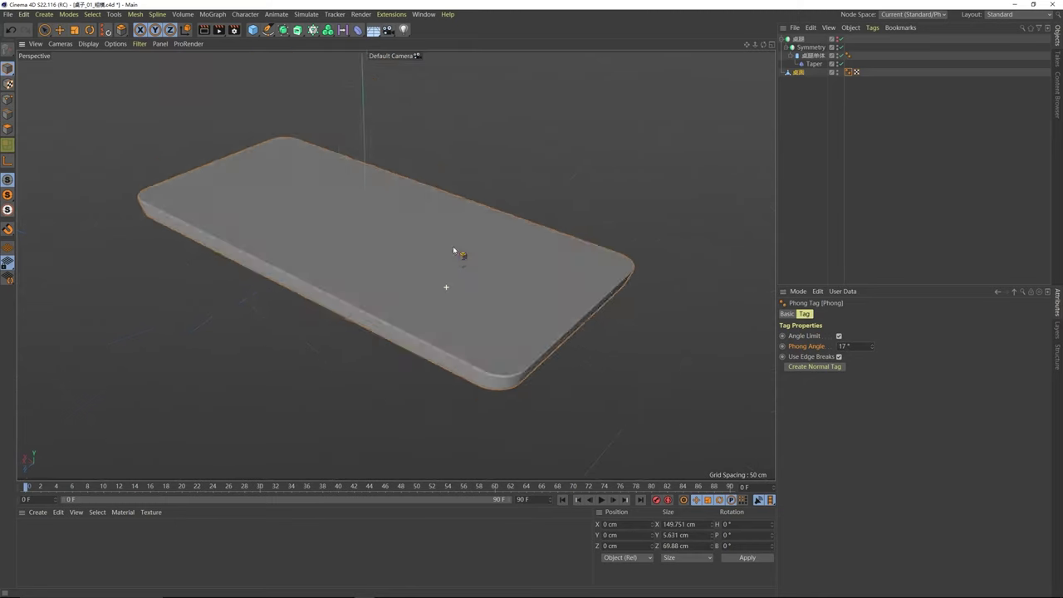
pyautogui.keyDown('alt'); pyautogui.moveTo(458, 251); pyautogui.dragTo(406, 218); pyautogui.keyUp('alt')
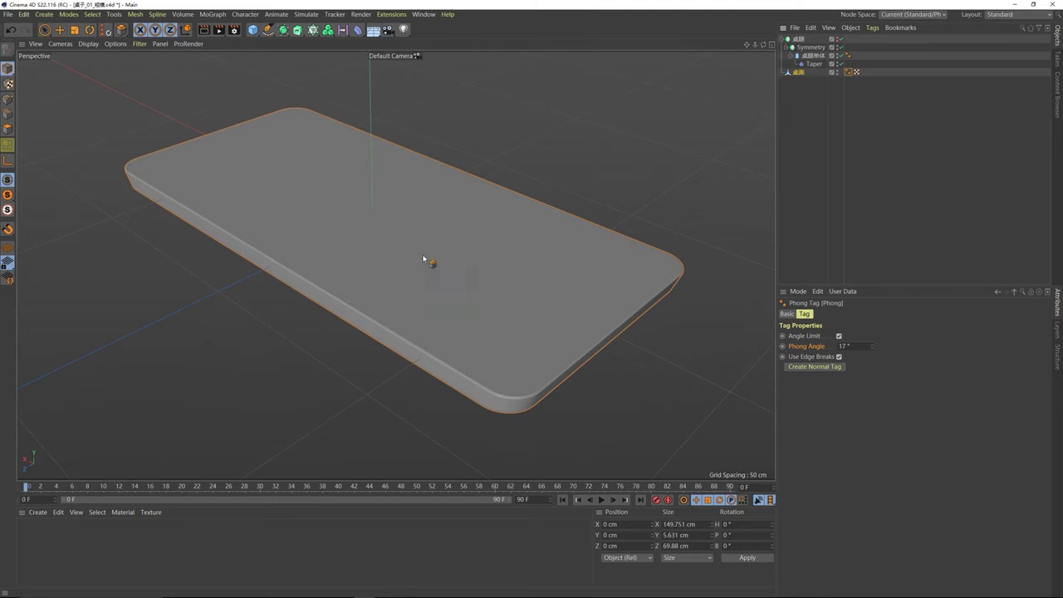
pyautogui.keyDown('alt'); pyautogui.moveTo(427, 257); pyautogui.dragTo(341, 224); pyautogui.keyUp('alt')
pyautogui.press('e')
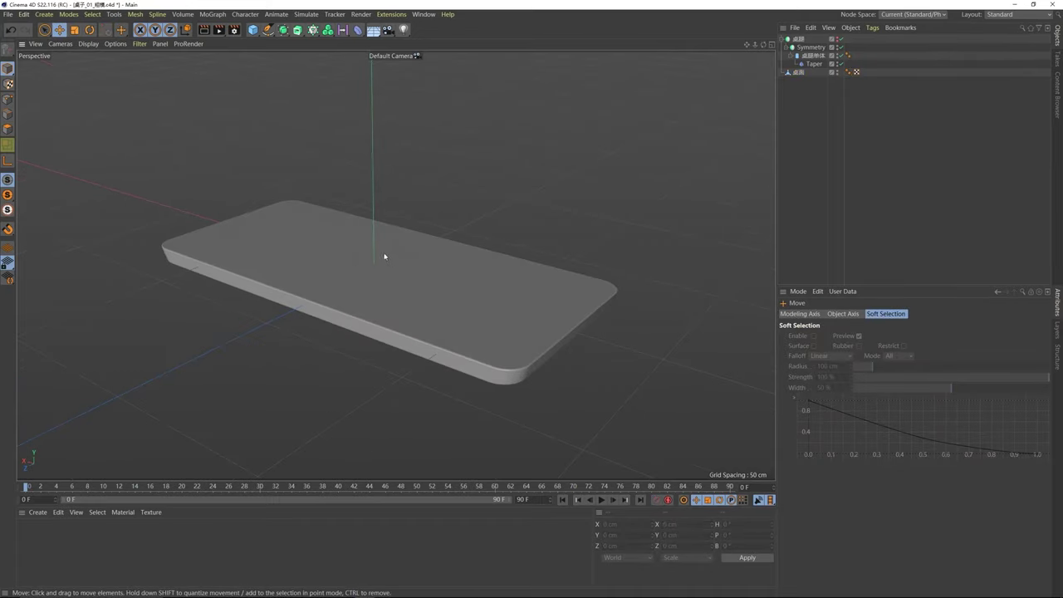
pyautogui.moveTo(385, 256)
pyautogui.keyDown('alt'); pyautogui.mouseDown()
pyautogui.moveTo(402, 243)
pyautogui.moveTo(383, 268)
pyautogui.mouseUp(); pyautogui.keyUp('alt')
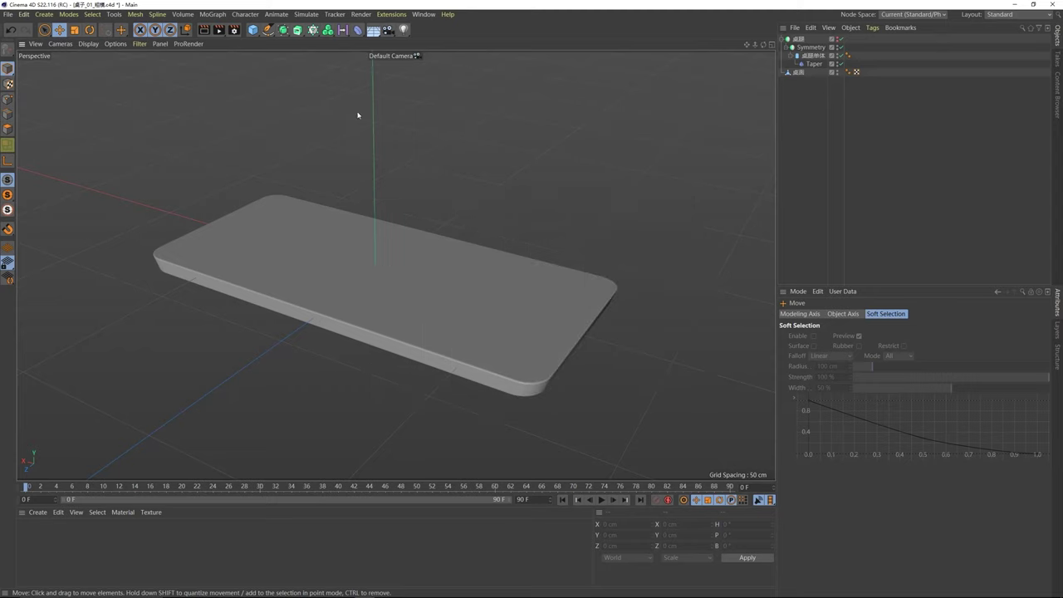
# - Add a Boole object and move the 桌腿 legs group below 桌面
pyautogui.click(282, 30)
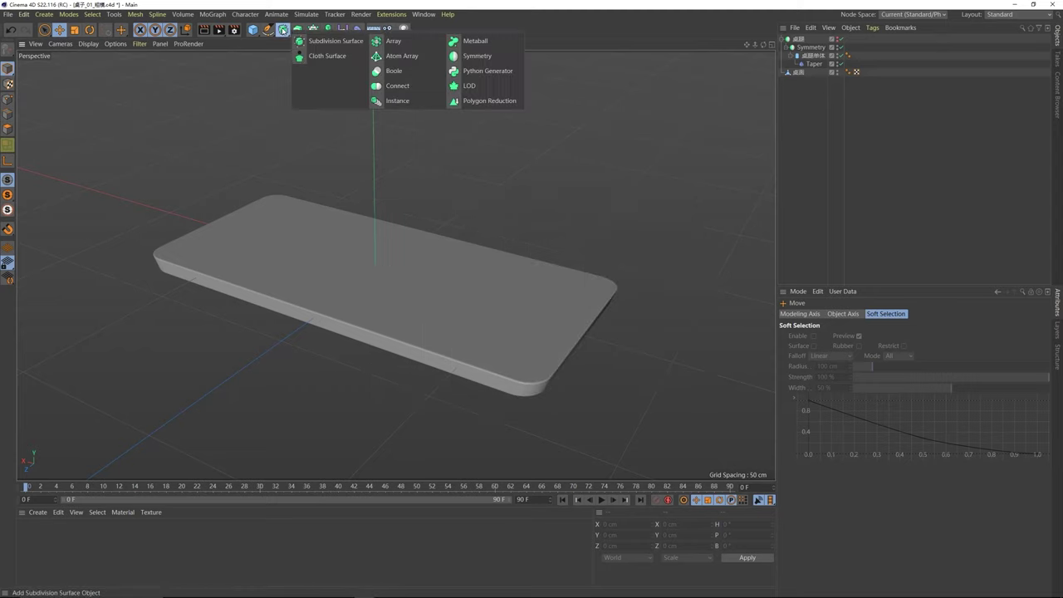
pyautogui.click(407, 74)
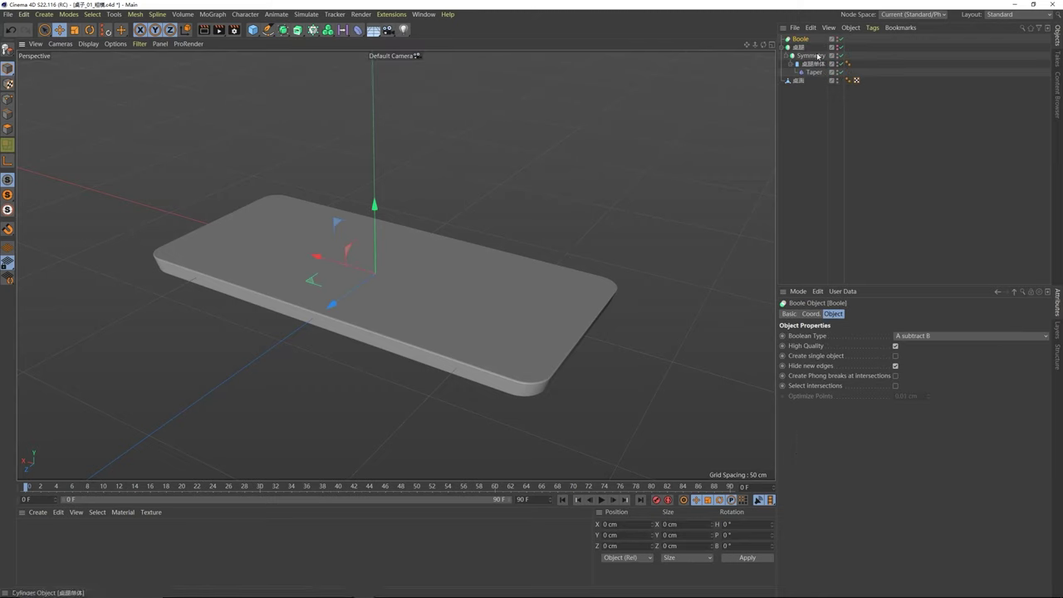
pyautogui.click(784, 48)
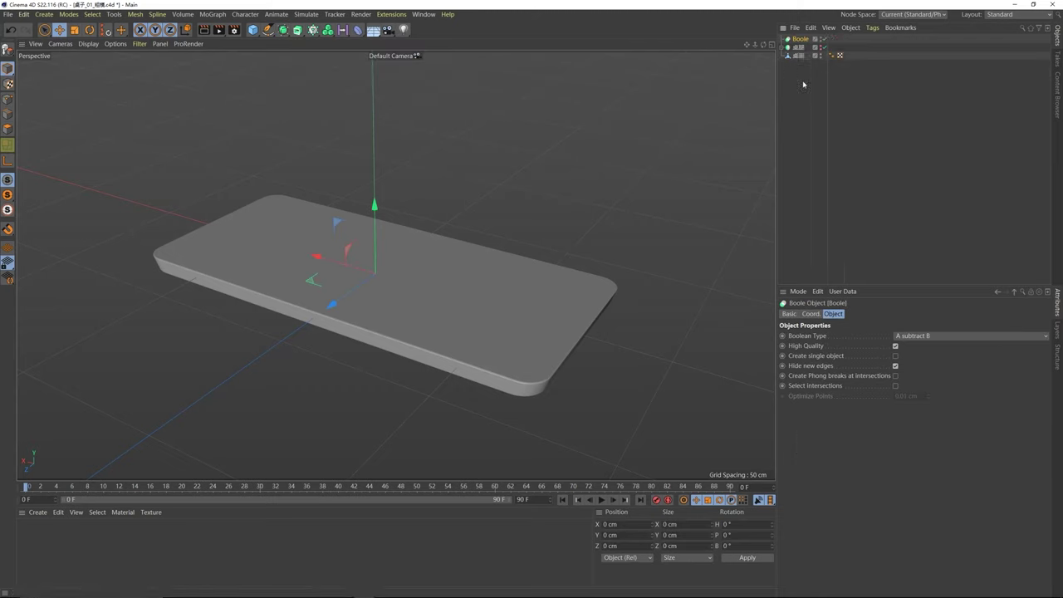
pyautogui.moveTo(799, 48); pyautogui.dragTo(801, 59)
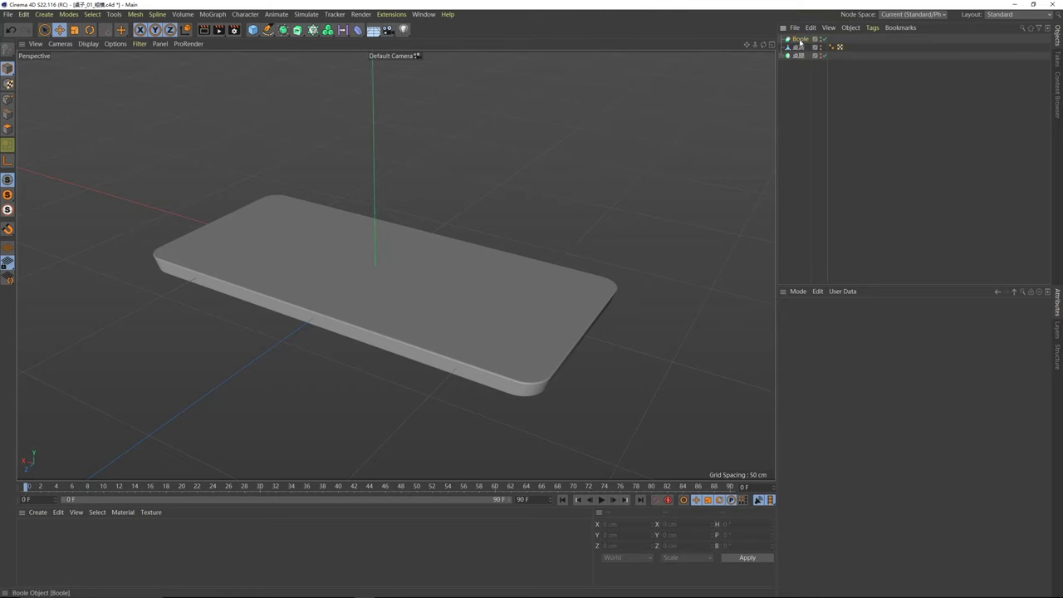
# - Nest 桌面 under the Boole and check that its type is A subtract B
pyautogui.click(798, 40)
pyautogui.click(495, 300)
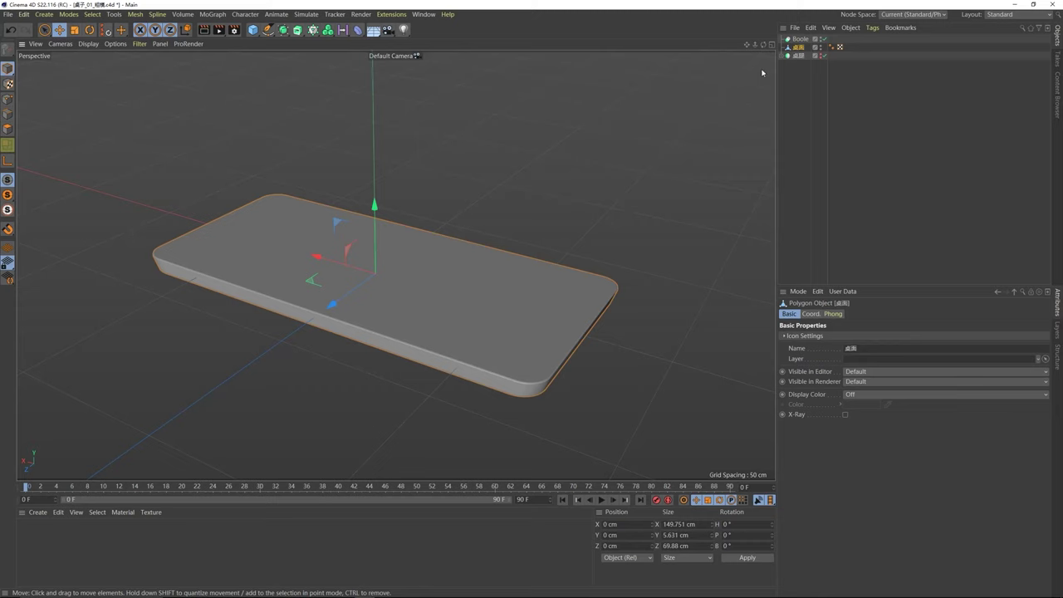
pyautogui.moveTo(800, 51); pyautogui.dragTo(804, 40)
pyautogui.click(806, 40)
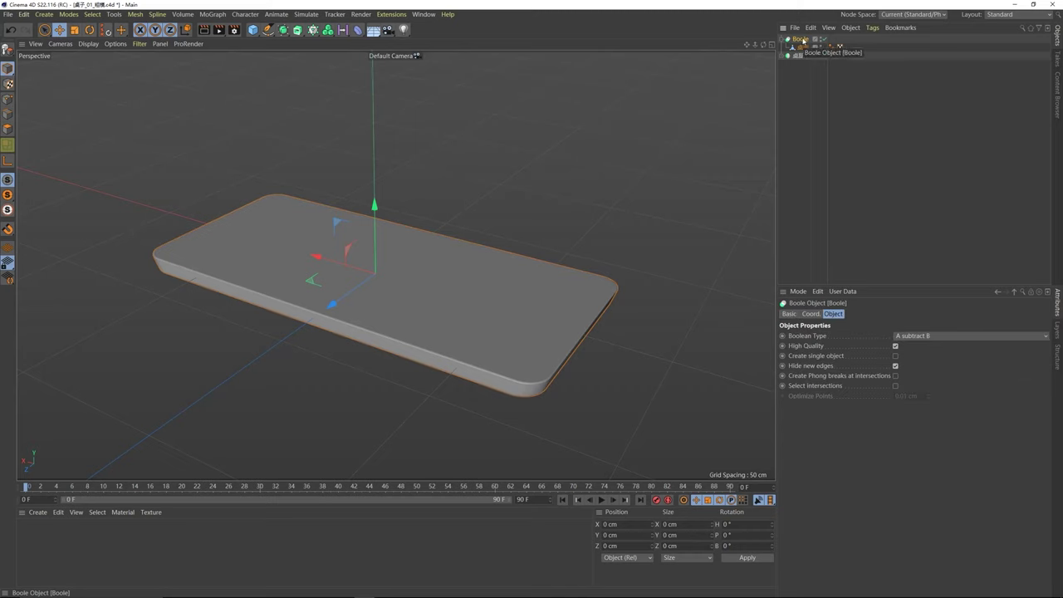
pyautogui.click(804, 46)
pyautogui.click(805, 40)
pyautogui.click(806, 47)
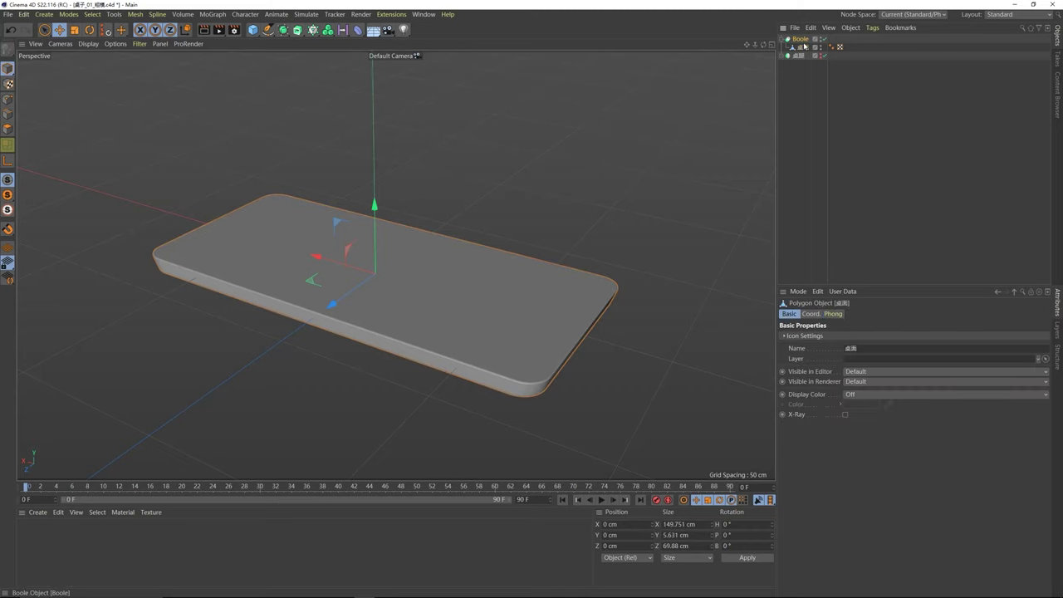
pyautogui.click(804, 40)
pyautogui.click(464, 292)
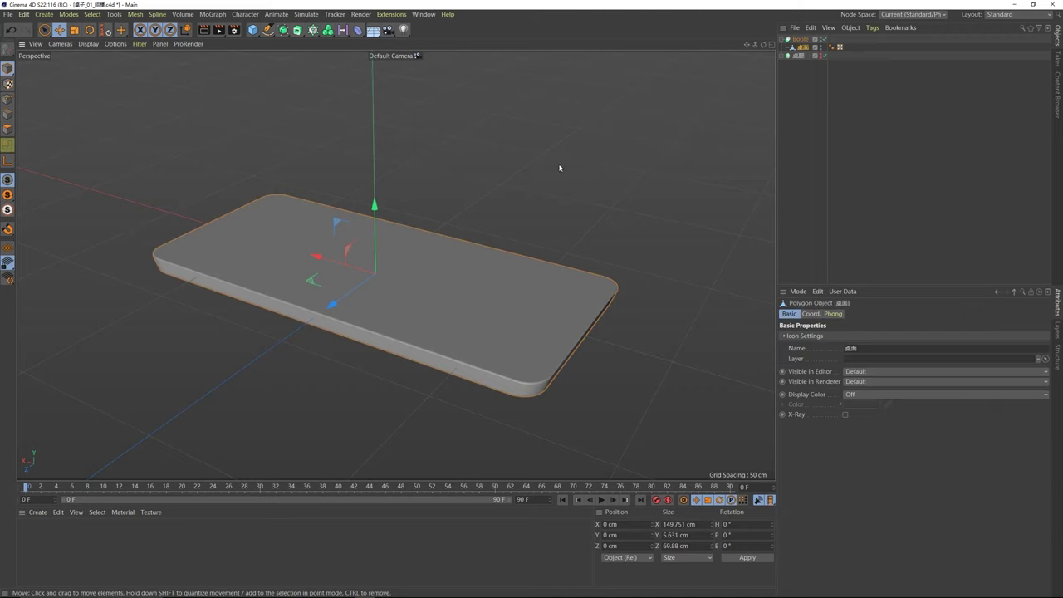
pyautogui.click(801, 40)
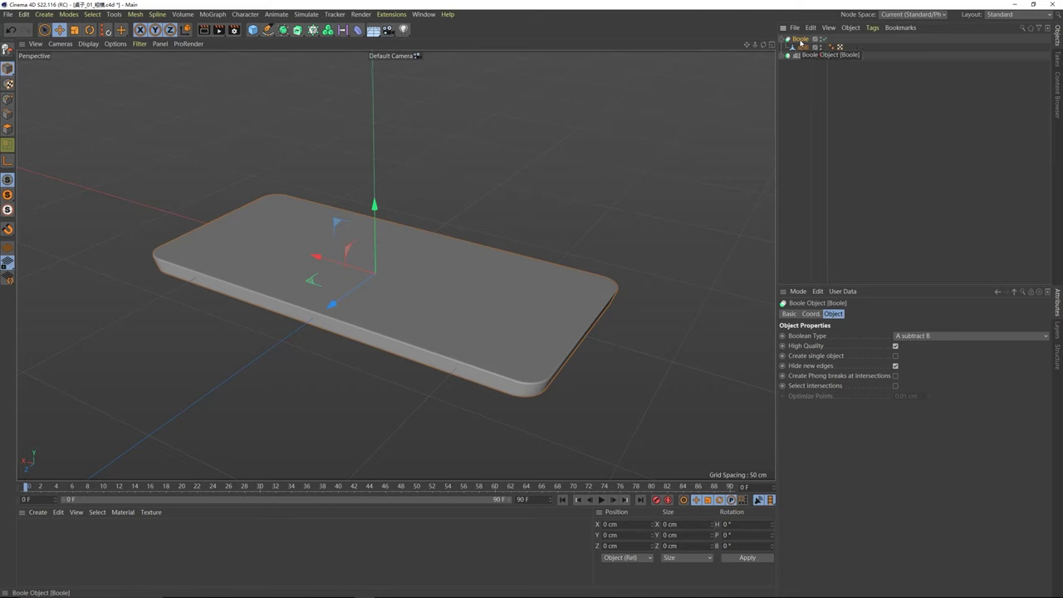
pyautogui.click(806, 47)
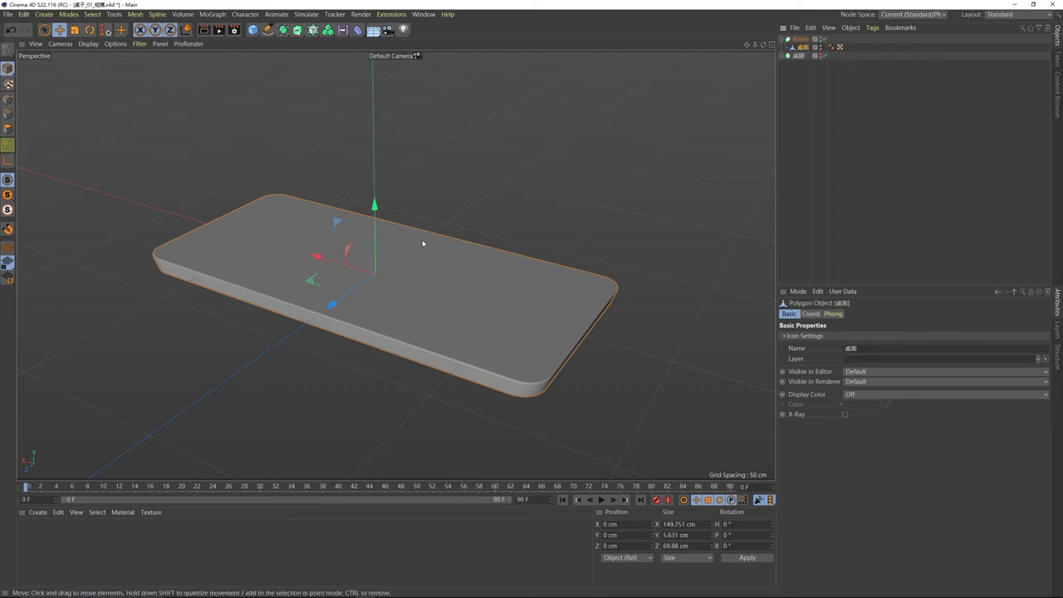
# - Add a Cylinder, shrink it to a 4.754 cm radius, and put it inside the Boole
pyautogui.click(253, 29)
pyautogui.click(449, 40)
pyautogui.scroll(-5, 370, 262)
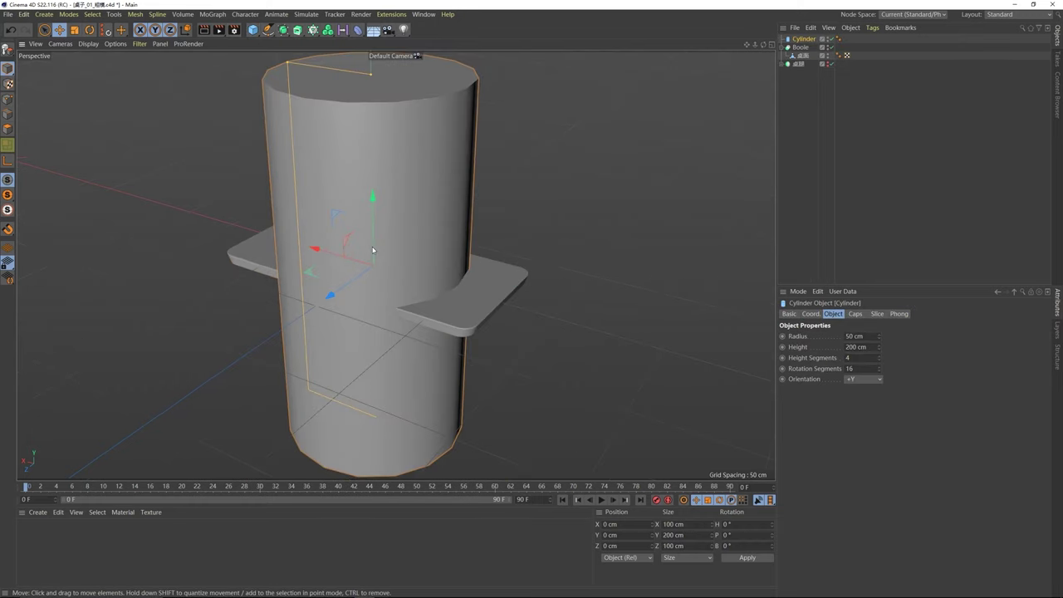
pyautogui.moveTo(238, 83); pyautogui.dragTo(372, 131)
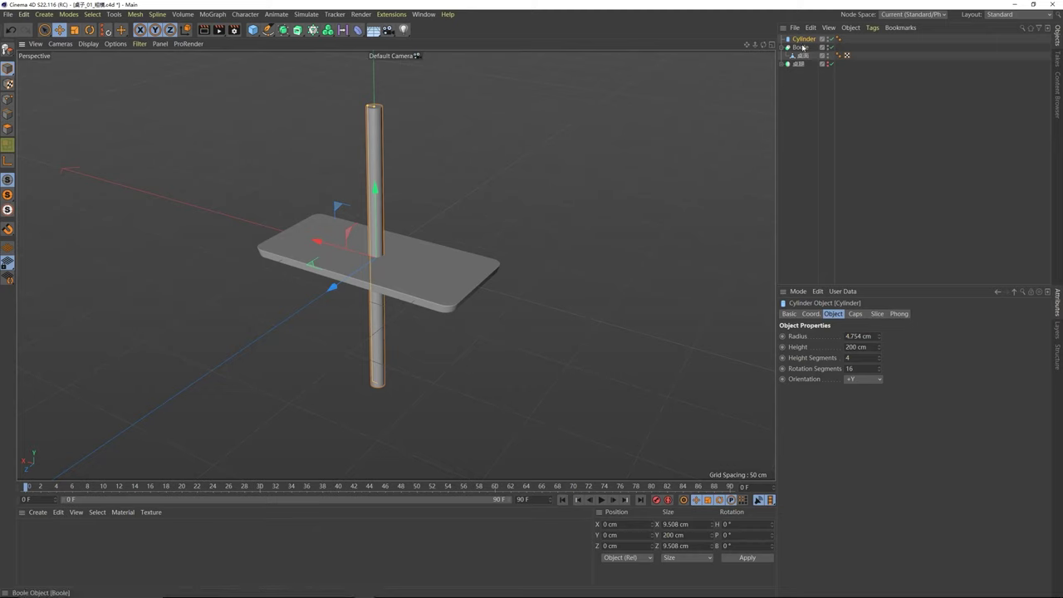
pyautogui.moveTo(805, 40); pyautogui.dragTo(803, 48)
pyautogui.click(394, 244)
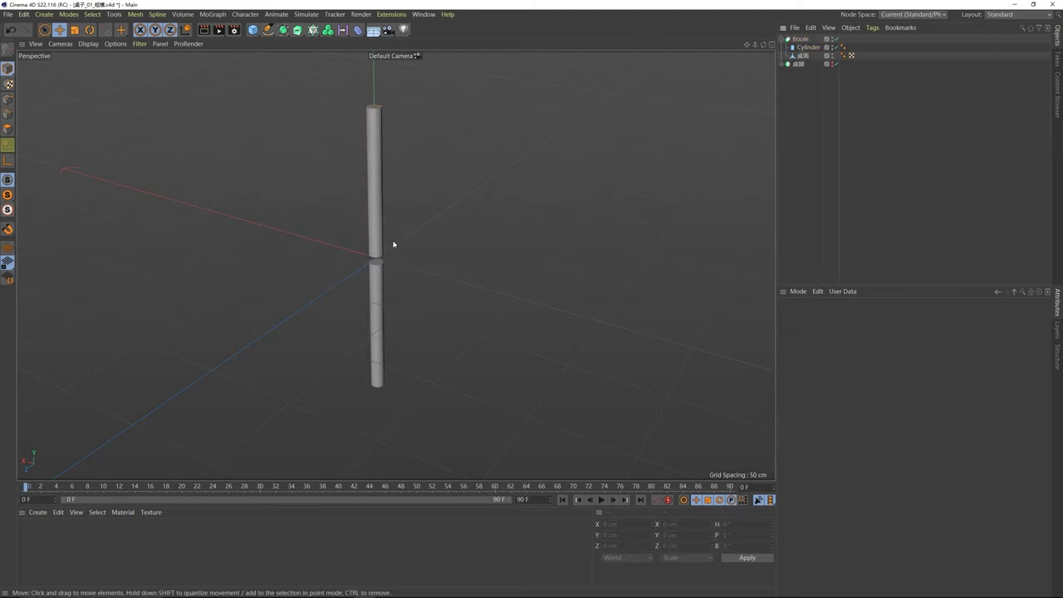
# - Place 桌面 inside the Boole so the cylinder cuts a centre hole
pyautogui.scroll(3, 381, 217)
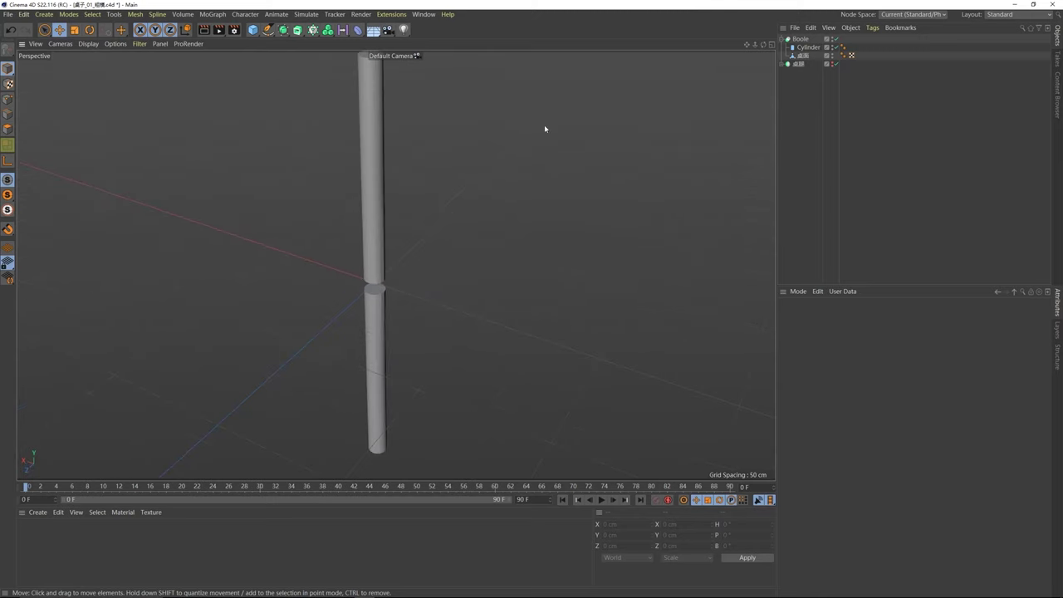
pyautogui.click(804, 55)
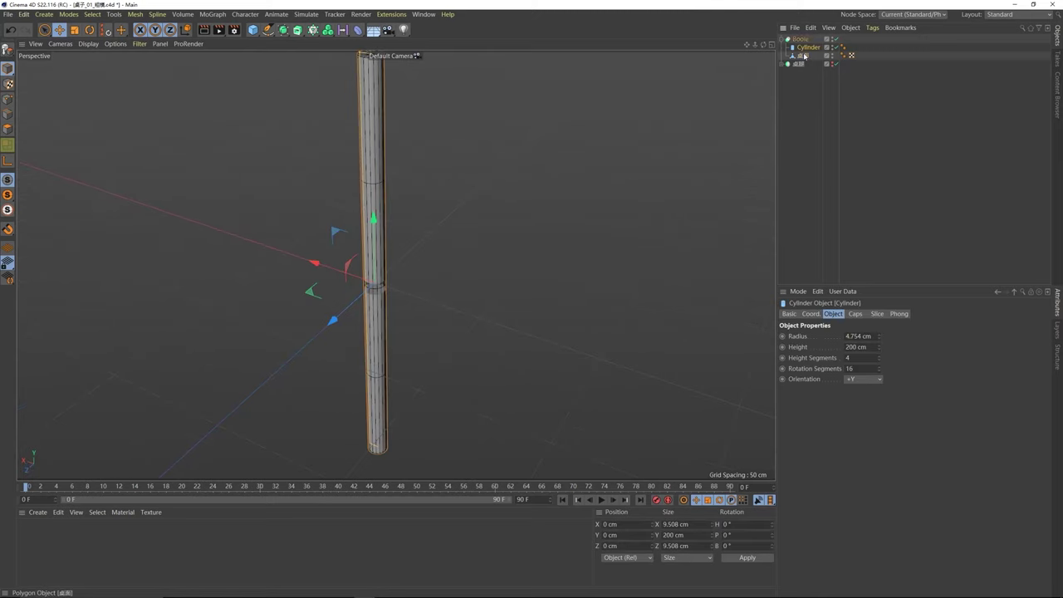
pyautogui.click(814, 88)
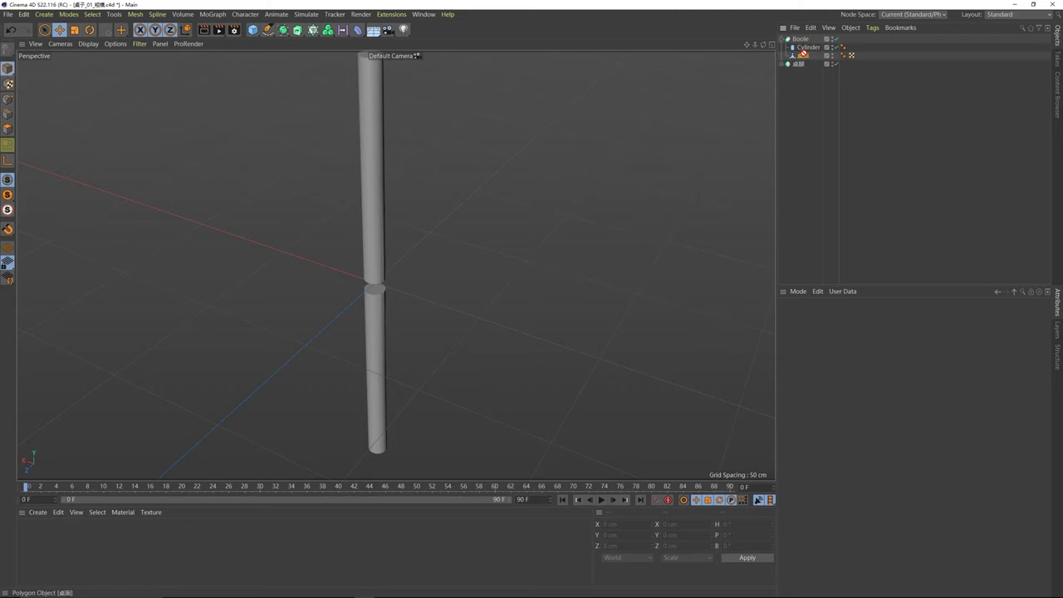
pyautogui.moveTo(803, 54); pyautogui.dragTo(802, 40)
pyautogui.click(814, 94)
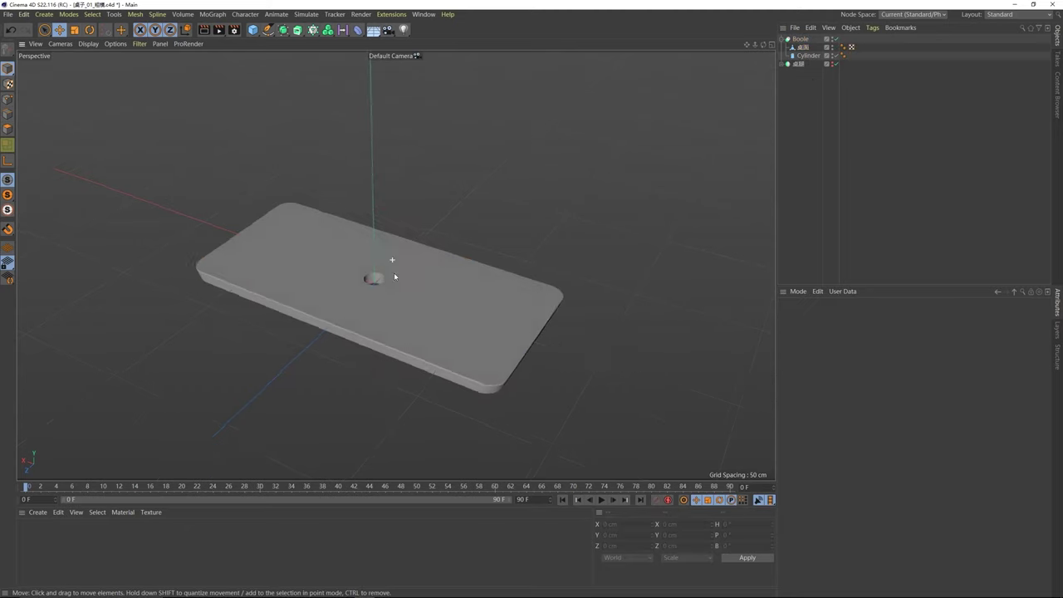
# - Rename the cutting Cylinder to B beside the tabletop A桌面
pyautogui.click(802, 46)
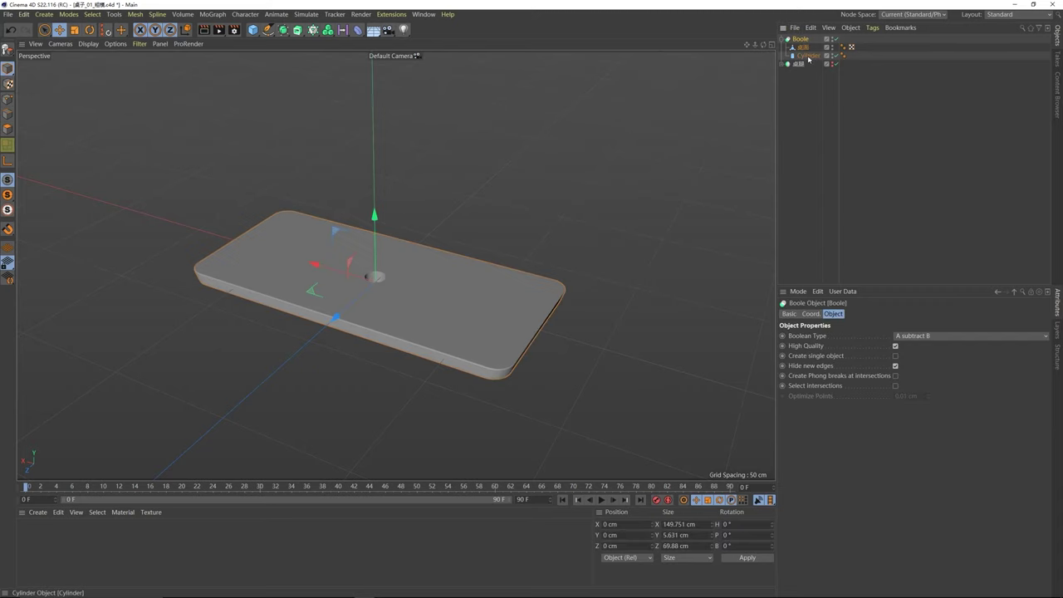
pyautogui.click(804, 55)
pyautogui.click(804, 47)
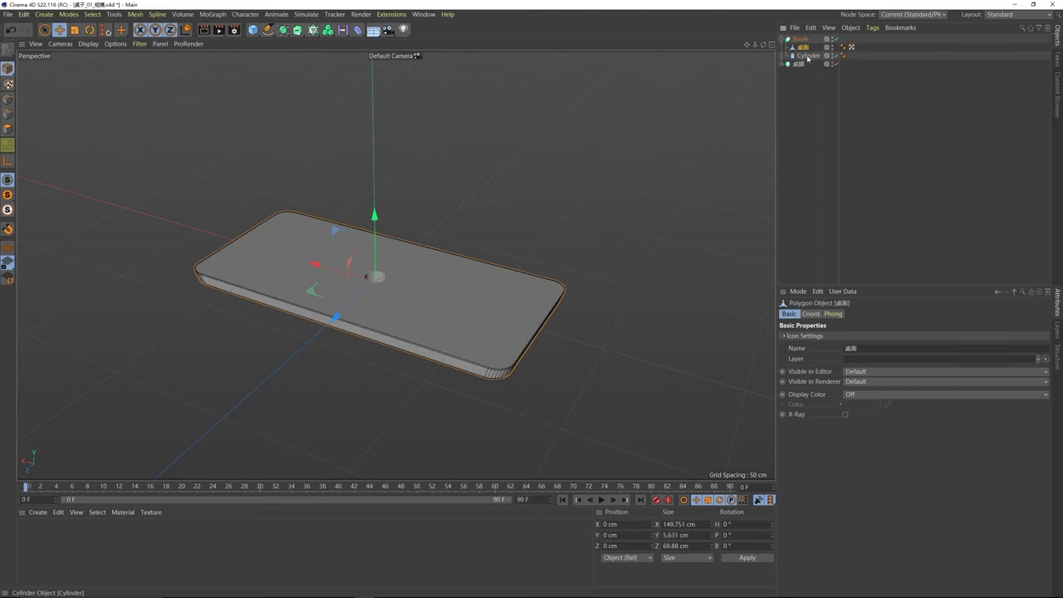
pyautogui.click(809, 56)
pyautogui.click(804, 47)
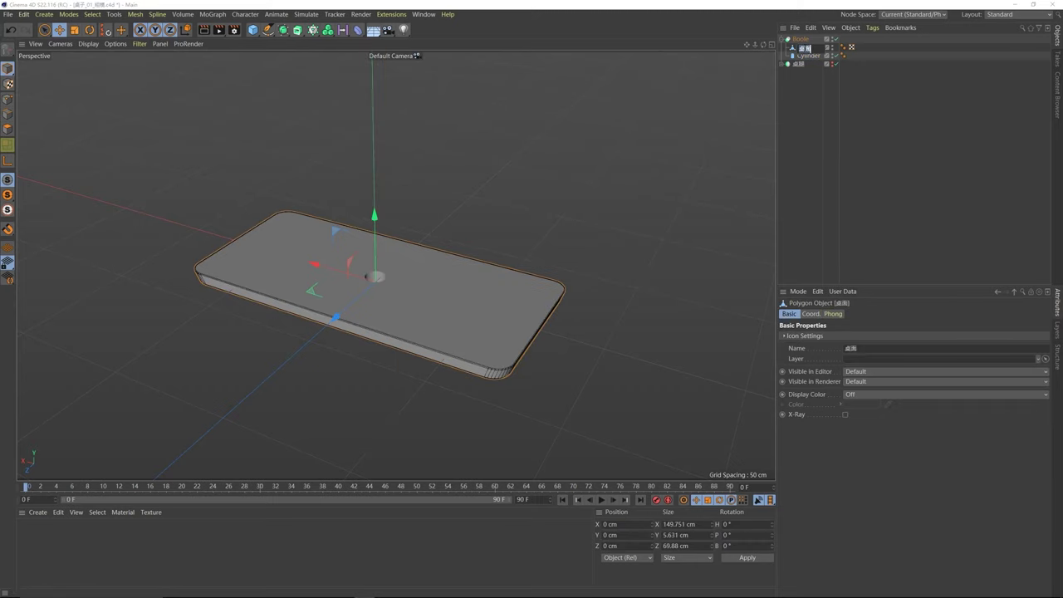
pyautogui.click(809, 56)
pyautogui.doubleClick(808, 55)
pyautogui.write('B')
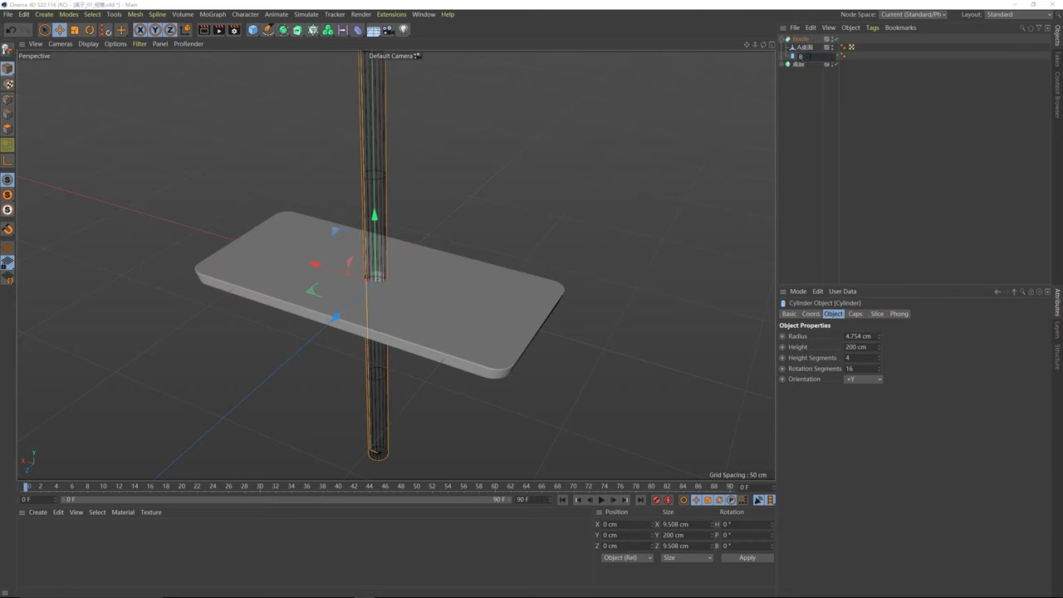
pyautogui.press('Return')
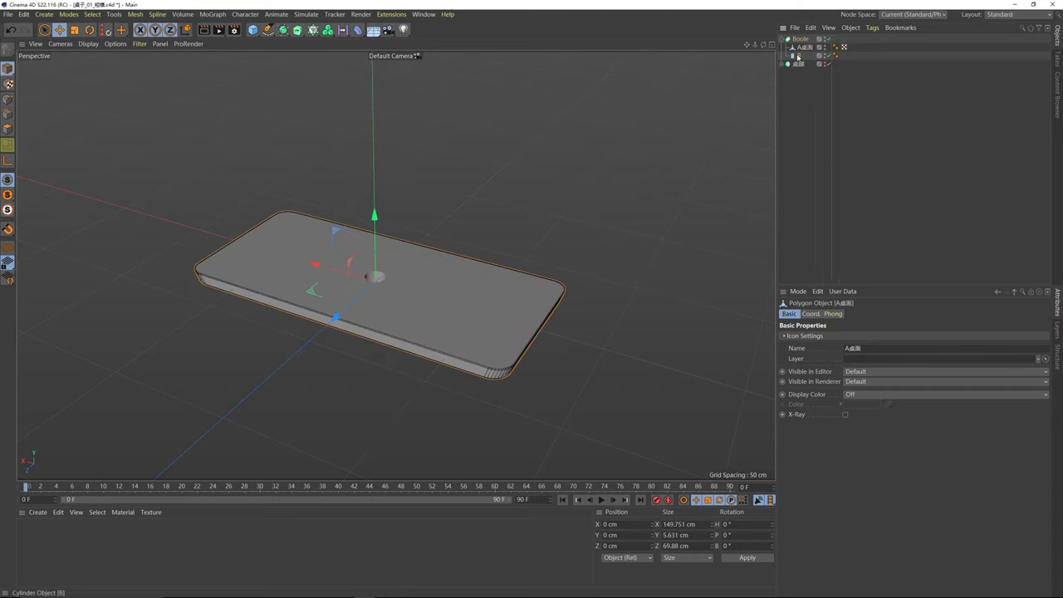
pyautogui.click(882, 131)
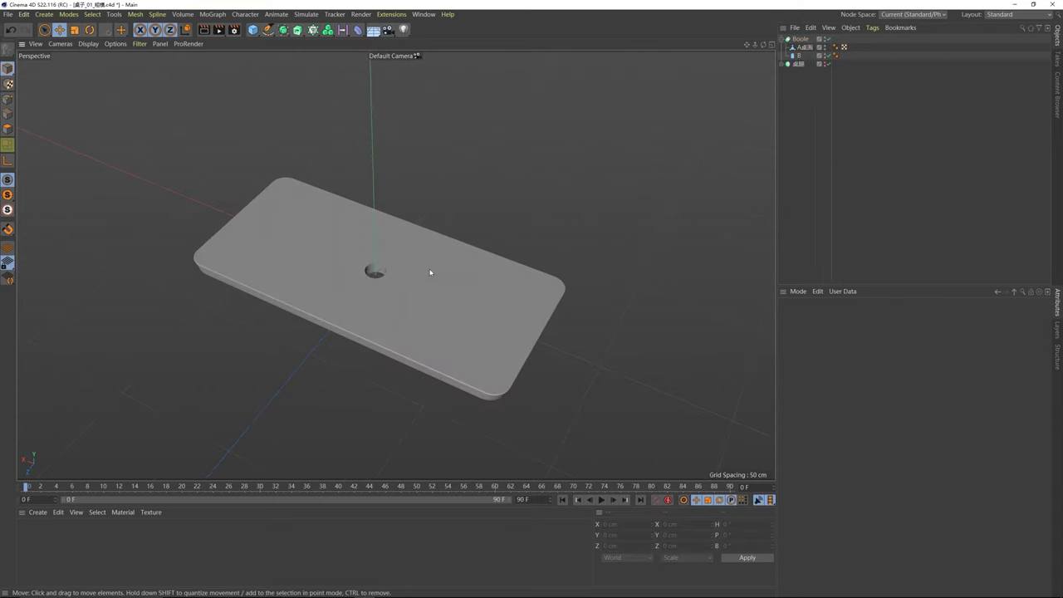
# - Widen cylinder B to a 12.297 cm radius and nudge it off-centre to X -3.412 cm
pyautogui.click(799, 55)
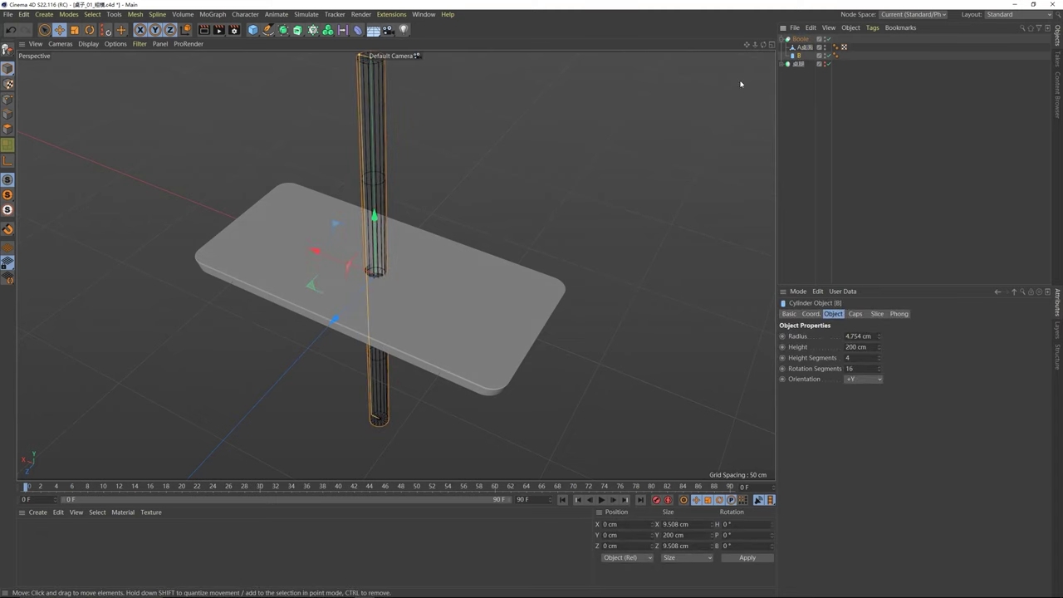
pyautogui.moveTo(346, 288); pyautogui.dragTo(336, 249)
pyautogui.keyDown('alt'); pyautogui.moveTo(357, 250); pyautogui.dragTo(359, 306, button='middle'); pyautogui.keyUp('alt')
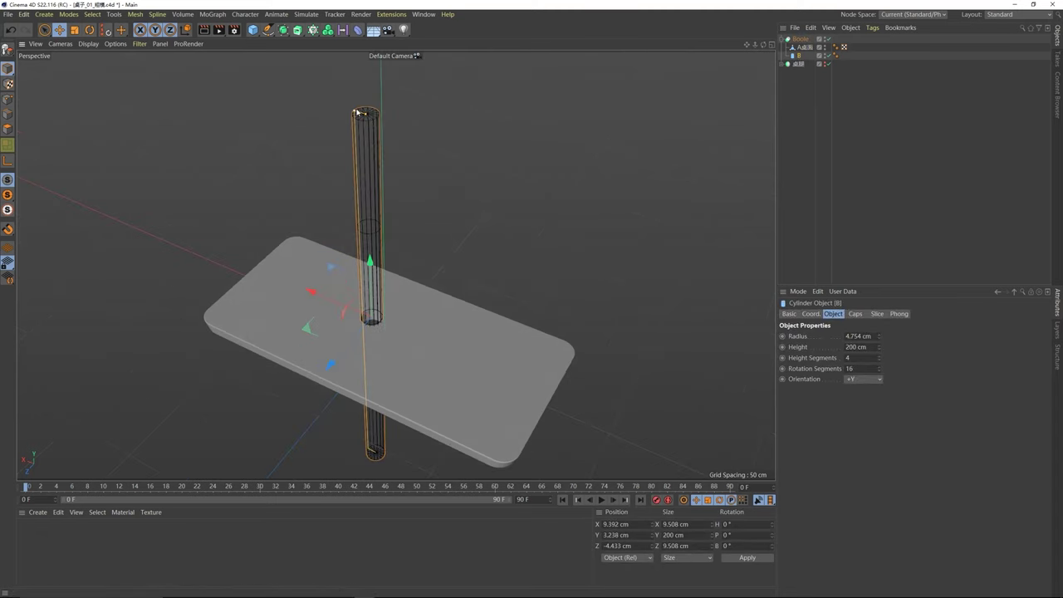
pyautogui.moveTo(370, 104); pyautogui.dragTo(324, 116)
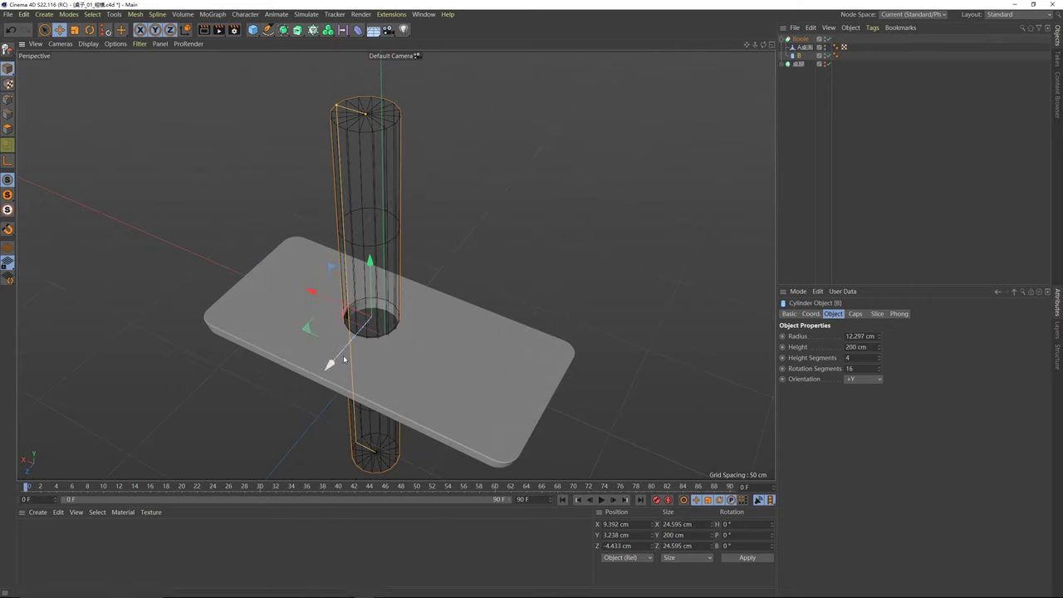
pyautogui.moveTo(344, 355)
pyautogui.mouseDown()
pyautogui.moveTo(387, 317)
pyautogui.moveTo(339, 351)
pyautogui.mouseUp()
pyautogui.moveTo(315, 285); pyautogui.dragTo(375, 360)
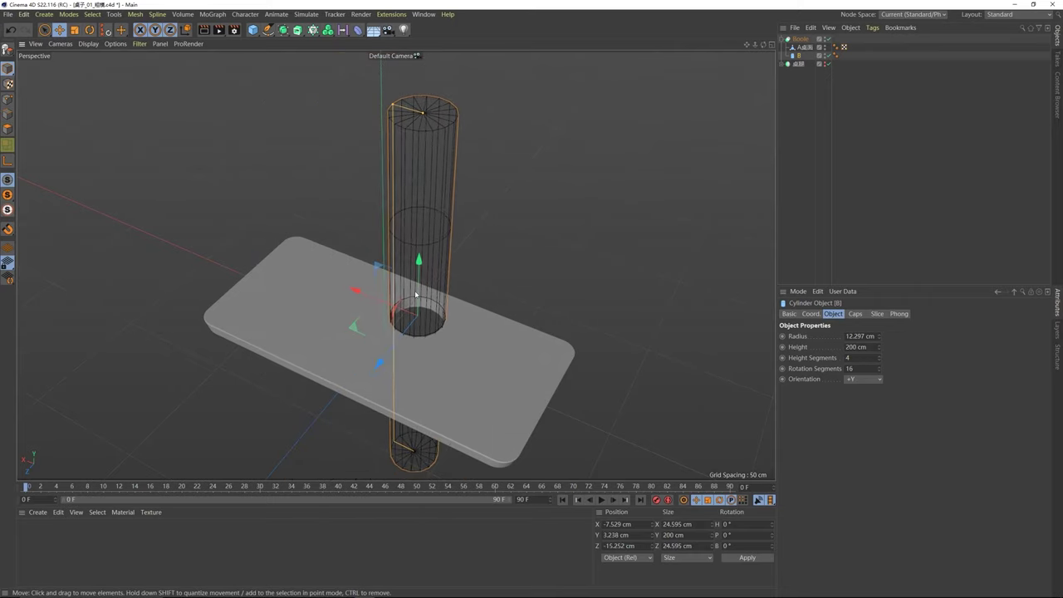
pyautogui.moveTo(372, 299); pyautogui.dragTo(361, 297)
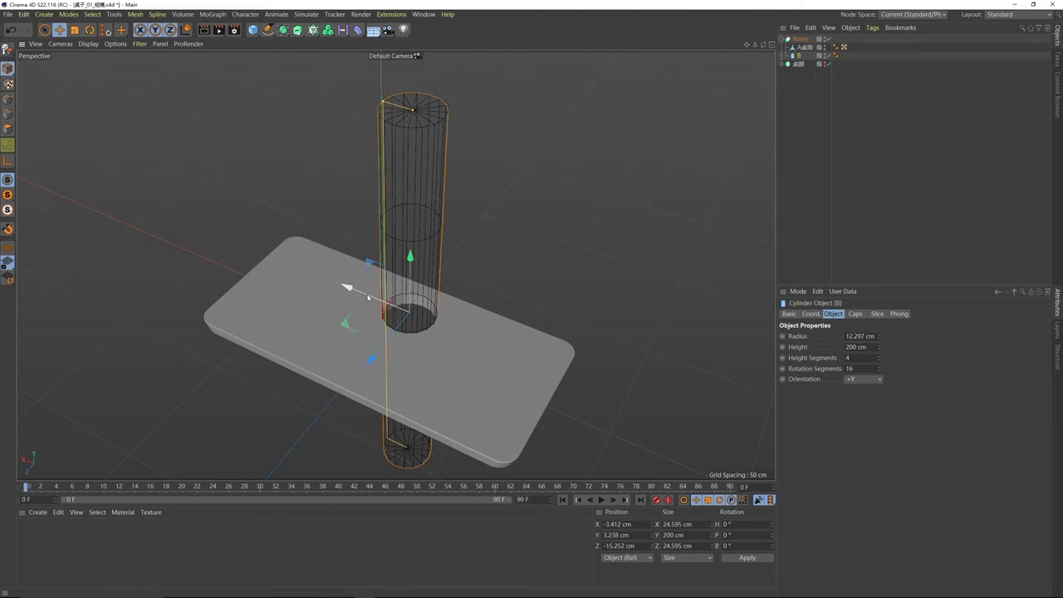
pyautogui.keyDown('alt'); pyautogui.moveTo(368, 297); pyautogui.dragTo(416, 334); pyautogui.keyUp('alt')
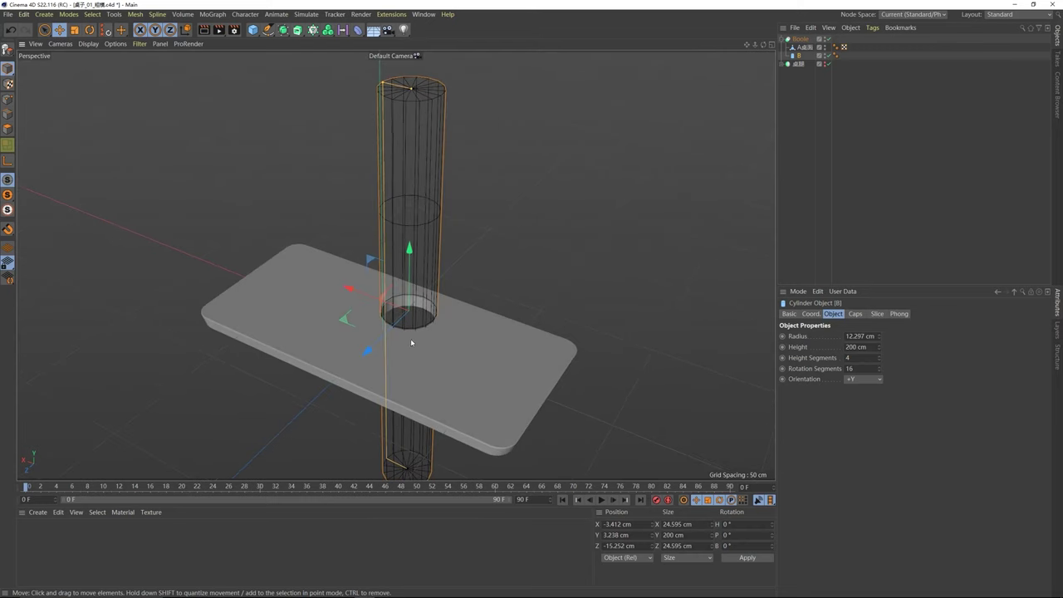
pyautogui.click(503, 340)
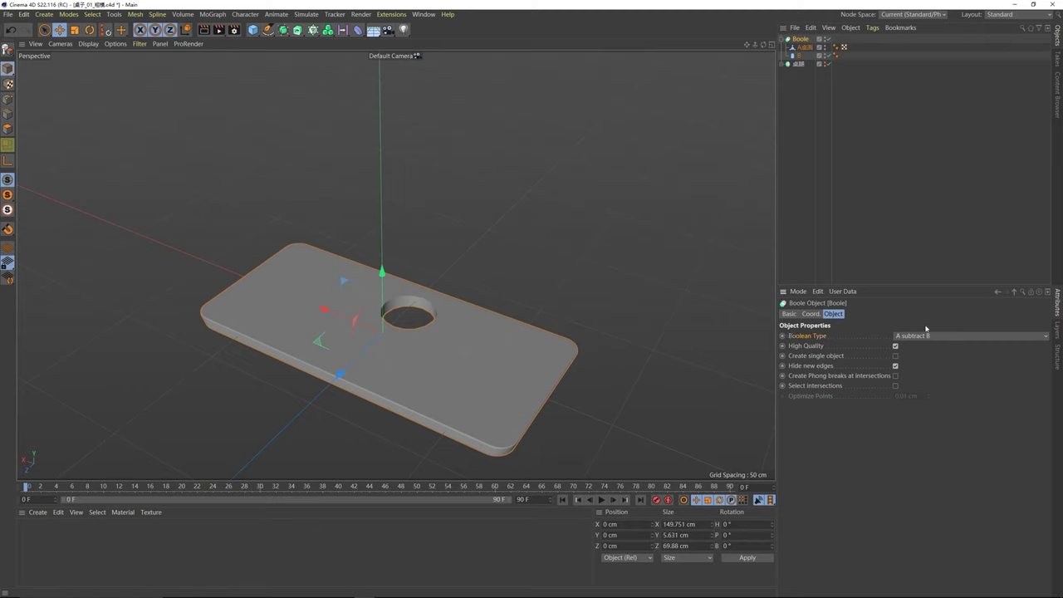
# - Try A union B on the Boole and turn on wireframe lines over the shaded view
pyautogui.click(806, 55)
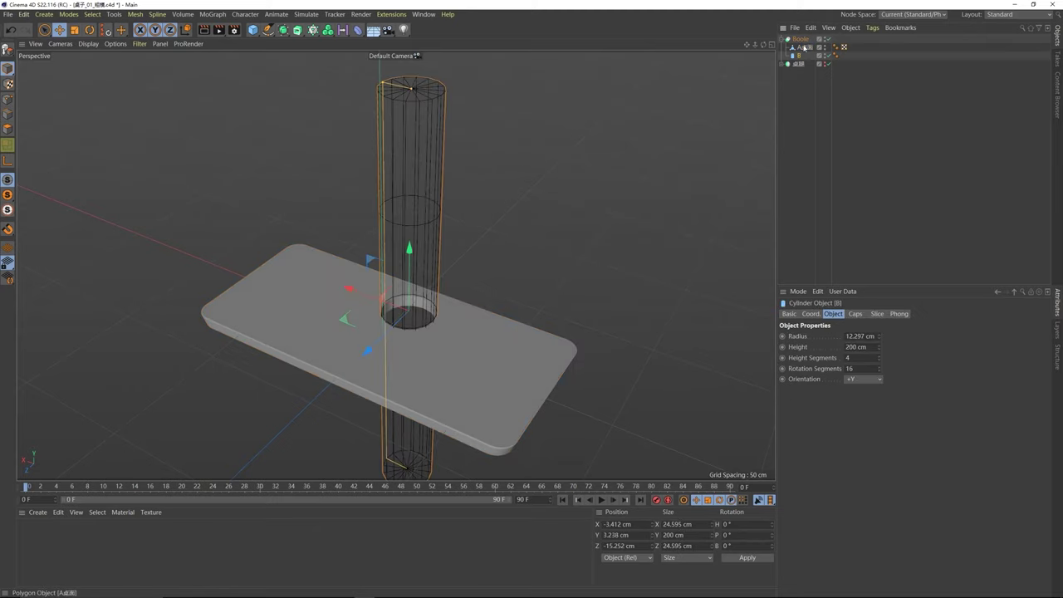
pyautogui.click(801, 39)
pyautogui.click(939, 335)
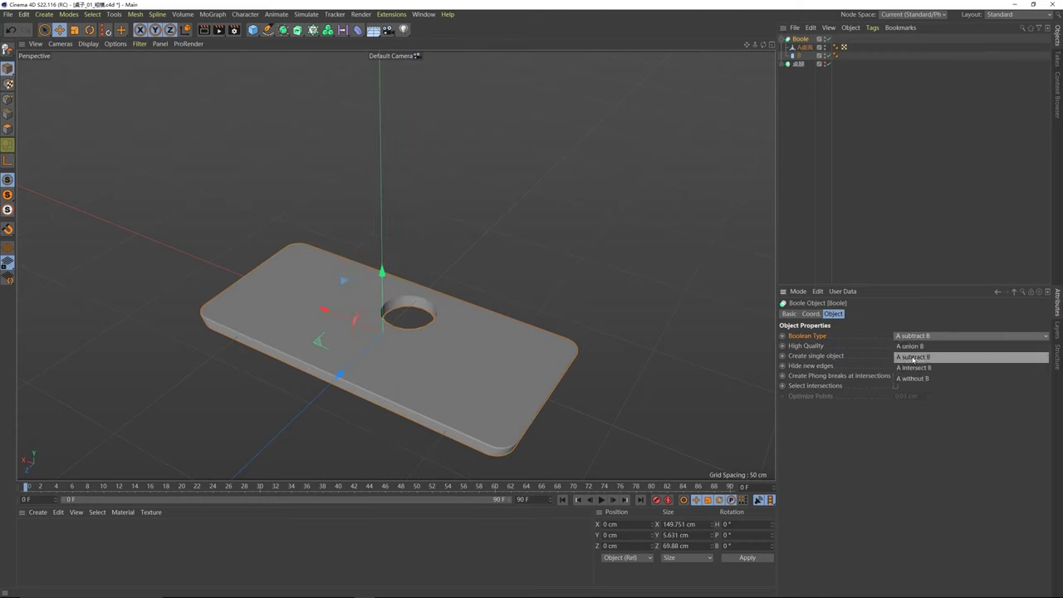
pyautogui.click(914, 348)
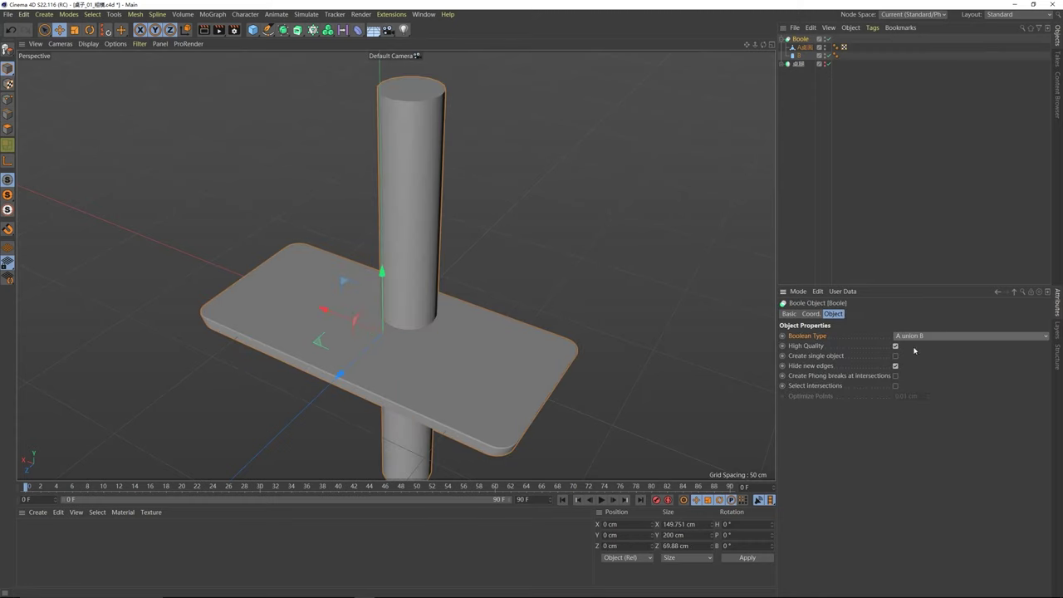
pyautogui.click(944, 251)
pyautogui.keyDown('alt'); pyautogui.moveTo(555, 330); pyautogui.dragTo(440, 340); pyautogui.keyUp('alt')
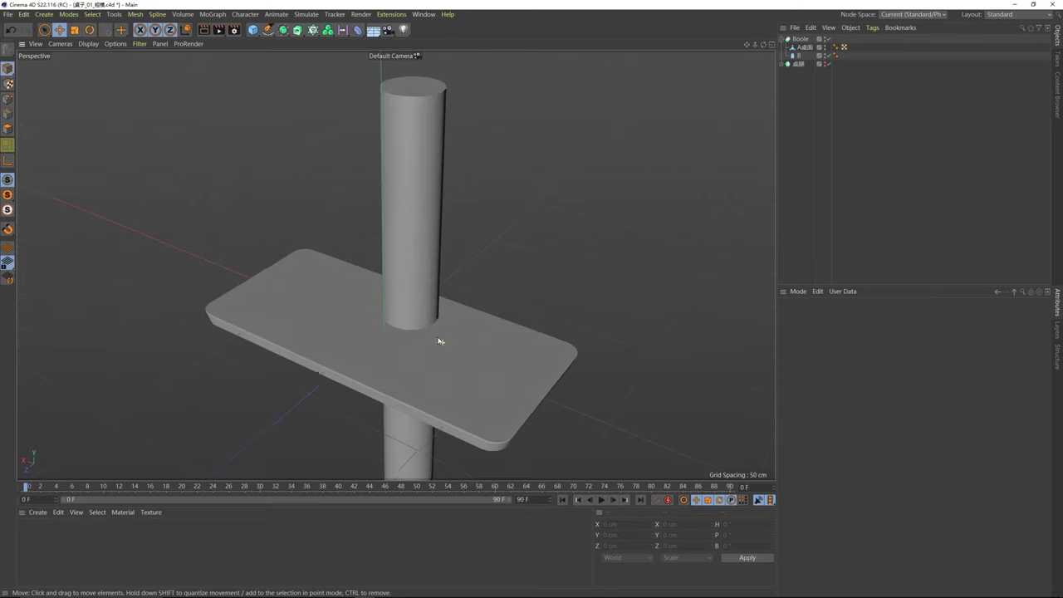
pyautogui.click(356, 355)
pyautogui.moveTo(356, 356); pyautogui.dragTo(352, 359)
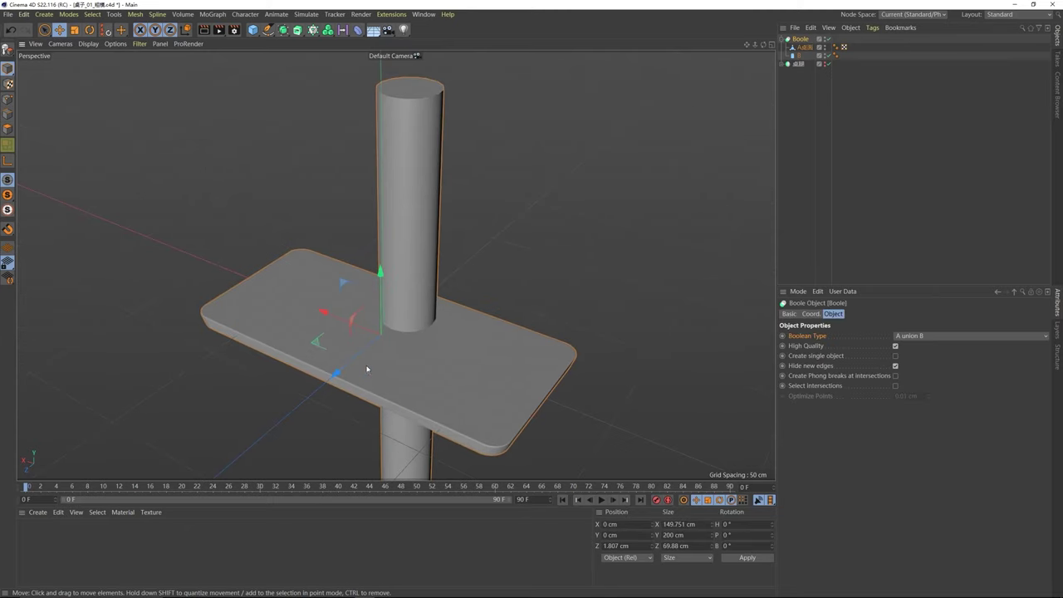
pyautogui.click(90, 44)
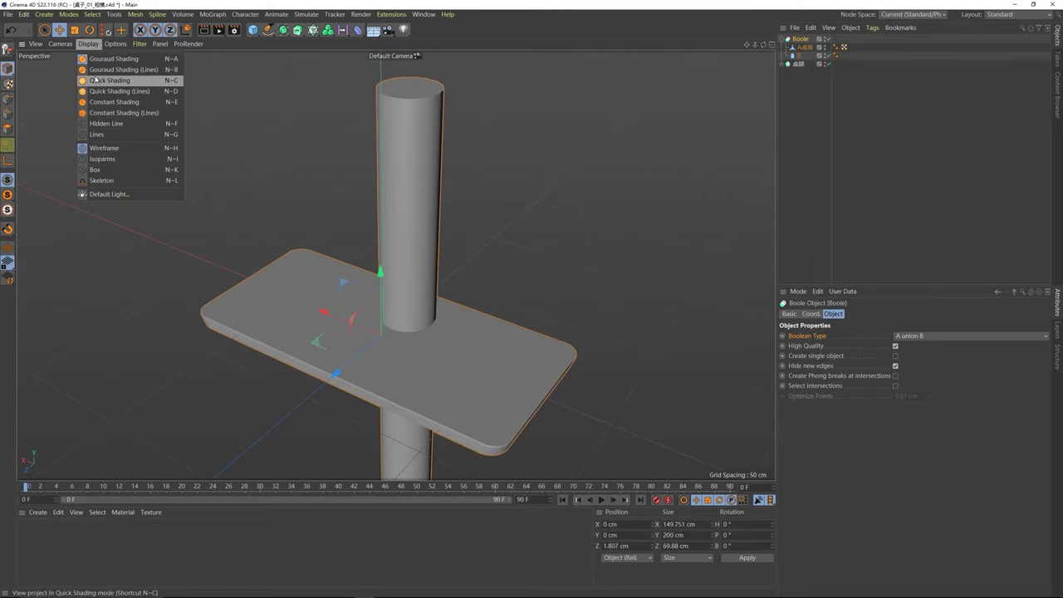
pyautogui.click(116, 70)
pyautogui.moveTo(361, 364); pyautogui.dragTo(576, 201)
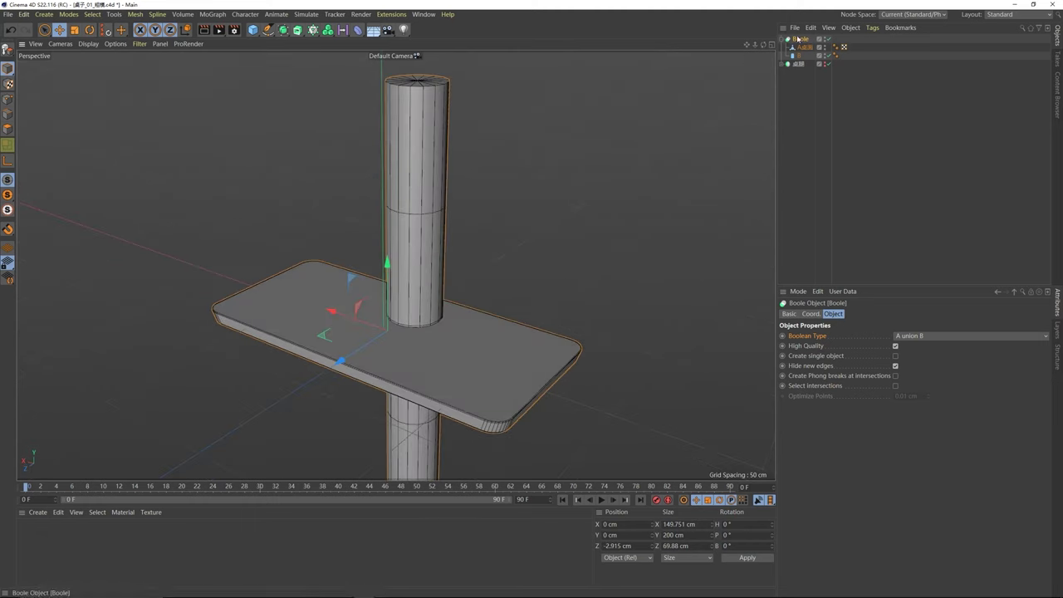
# - Cycle the Boole through A intersect B and A subtract B, ending on A without B
pyautogui.click(918, 339)
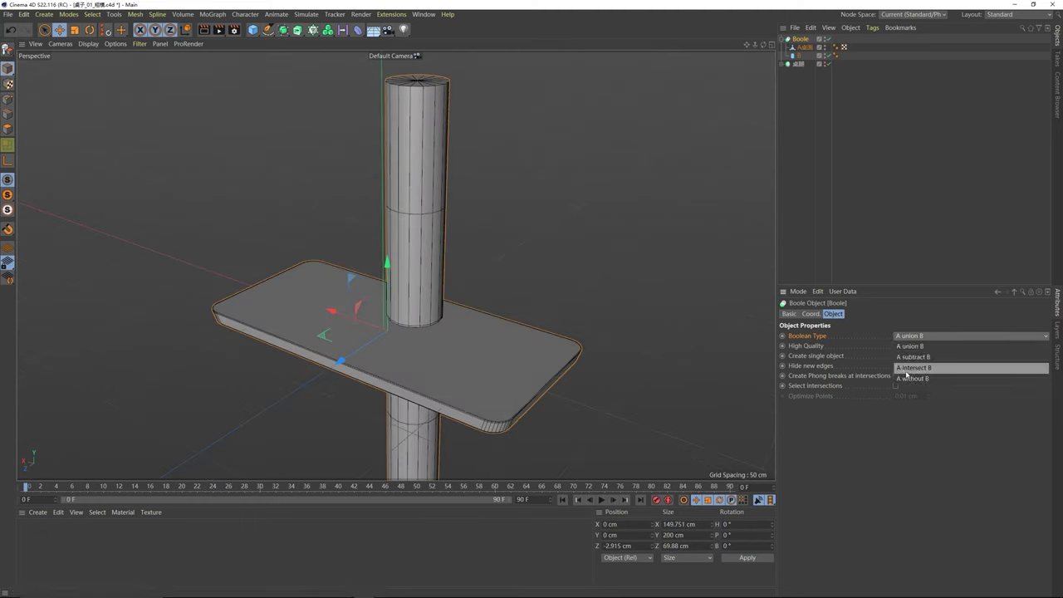
pyautogui.click(918, 368)
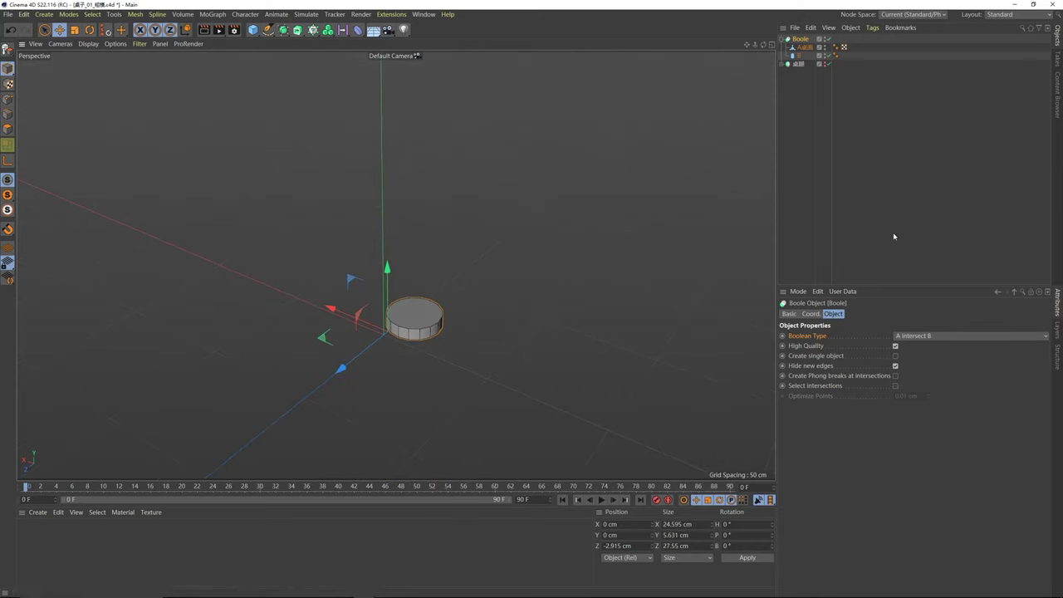
pyautogui.click(914, 337)
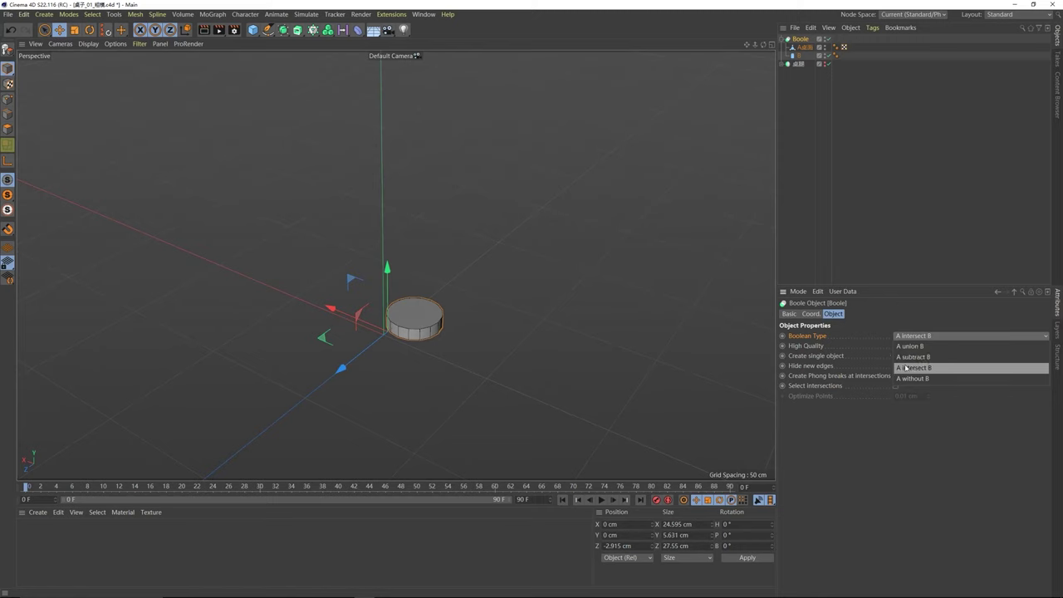
pyautogui.click(912, 357)
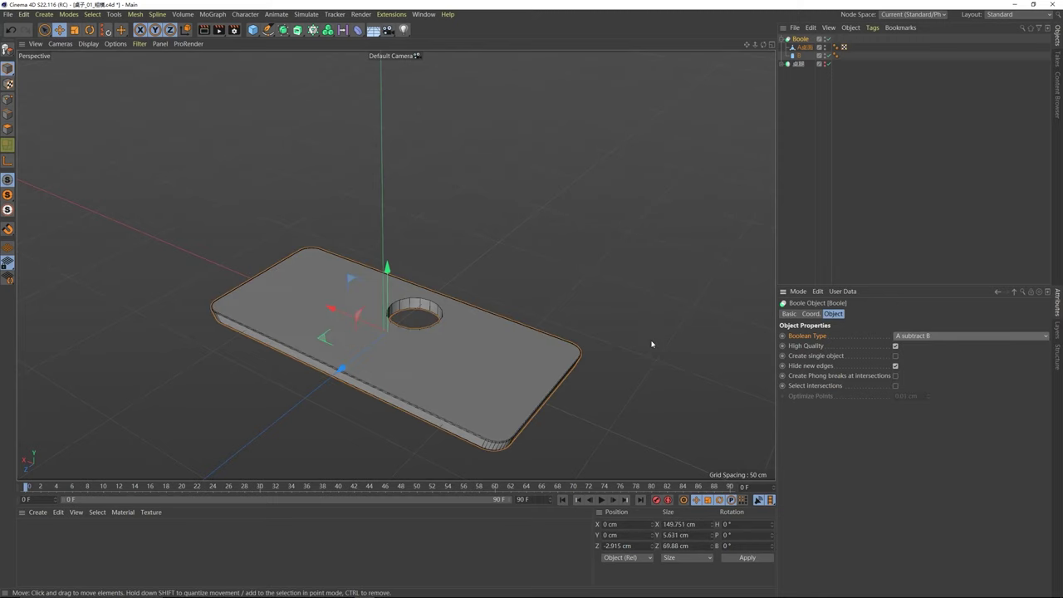
pyautogui.click(952, 337)
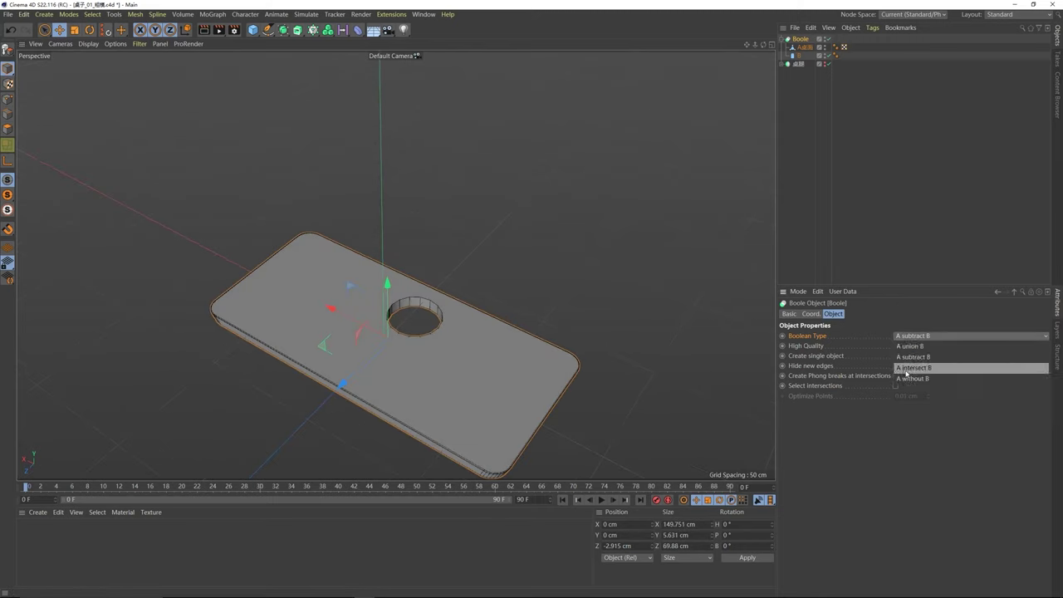
pyautogui.click(919, 368)
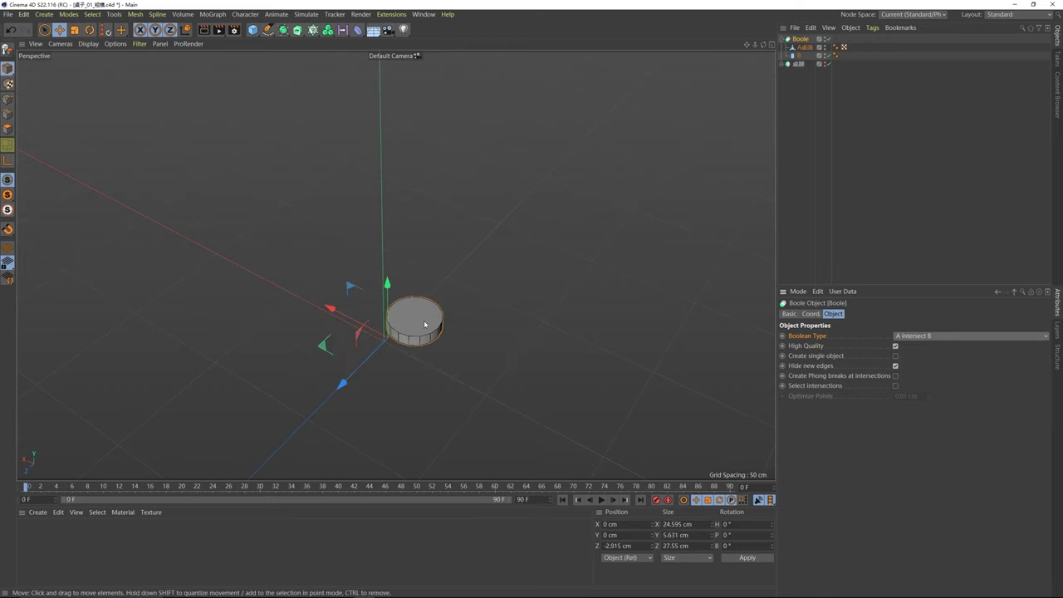
pyautogui.click(930, 336)
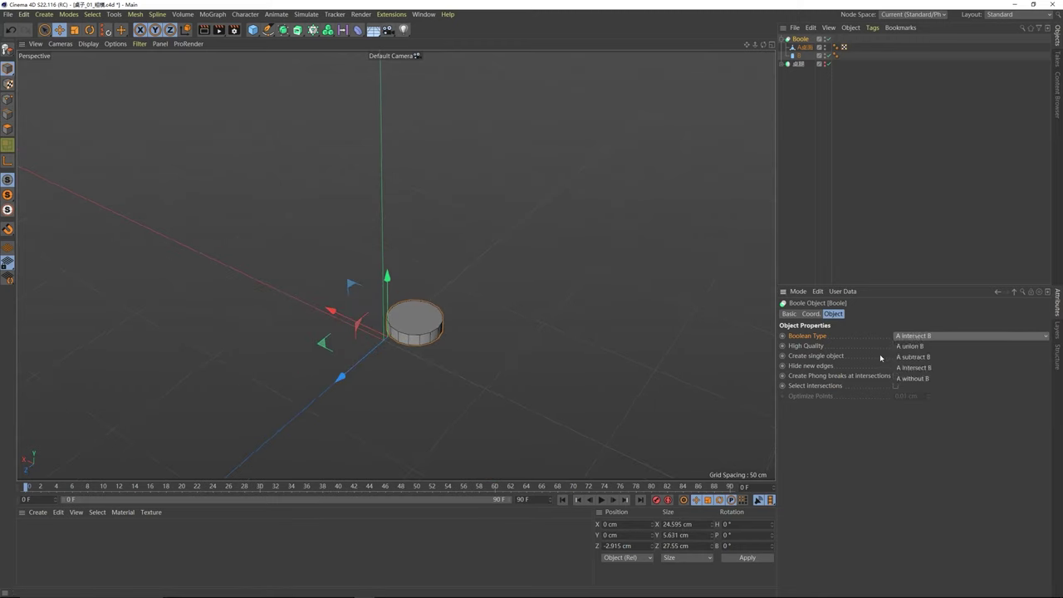
pyautogui.click(921, 379)
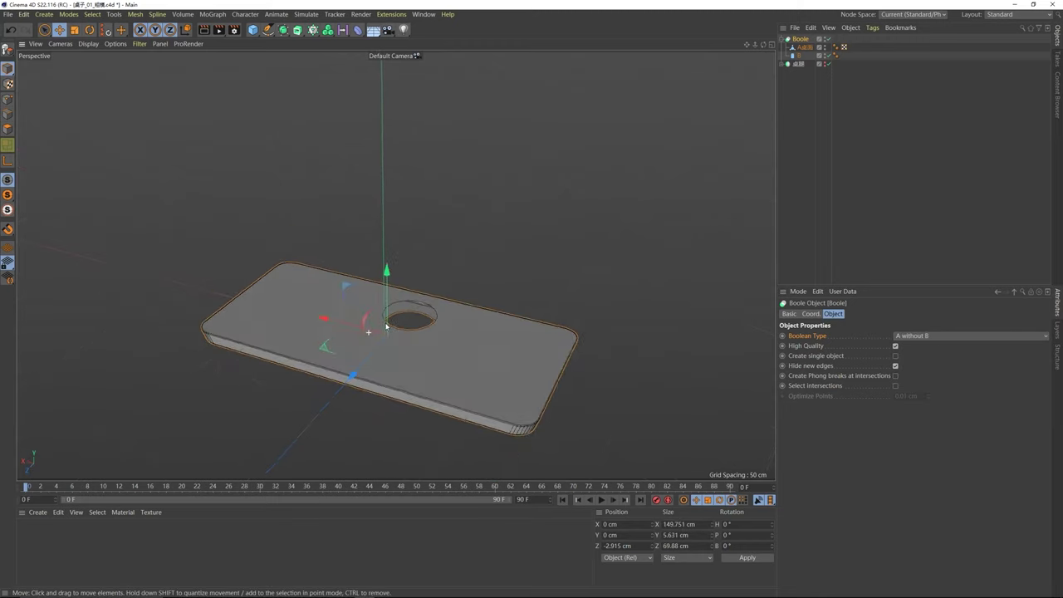
# - Zoom in across the hole and compare A subtract B against A without B
pyautogui.scroll(10, 392, 335)
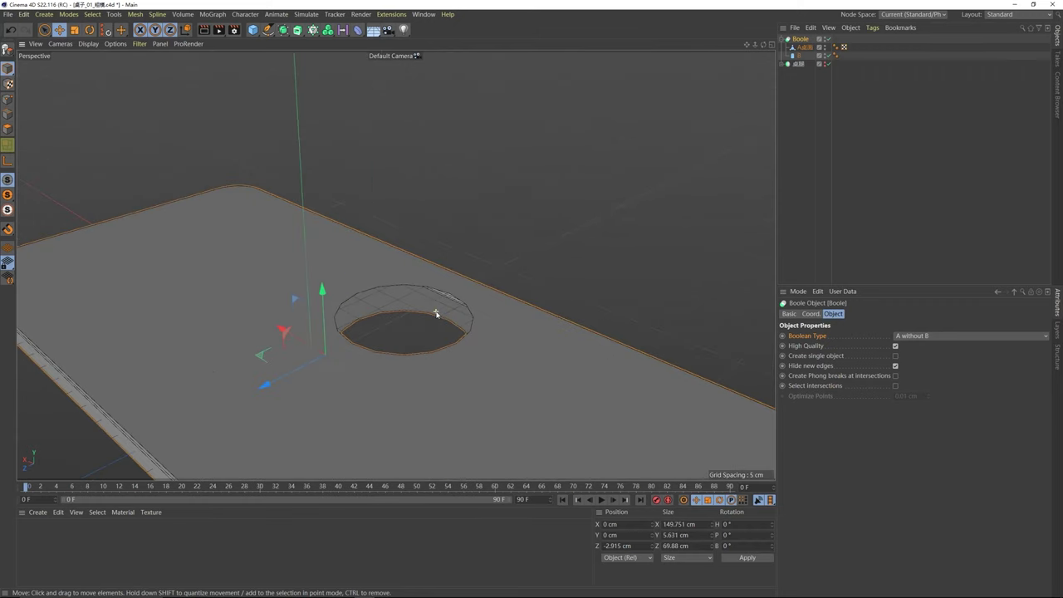
pyautogui.keyDown('alt'); pyautogui.moveTo(428, 315); pyautogui.dragTo(399, 287); pyautogui.keyUp('alt')
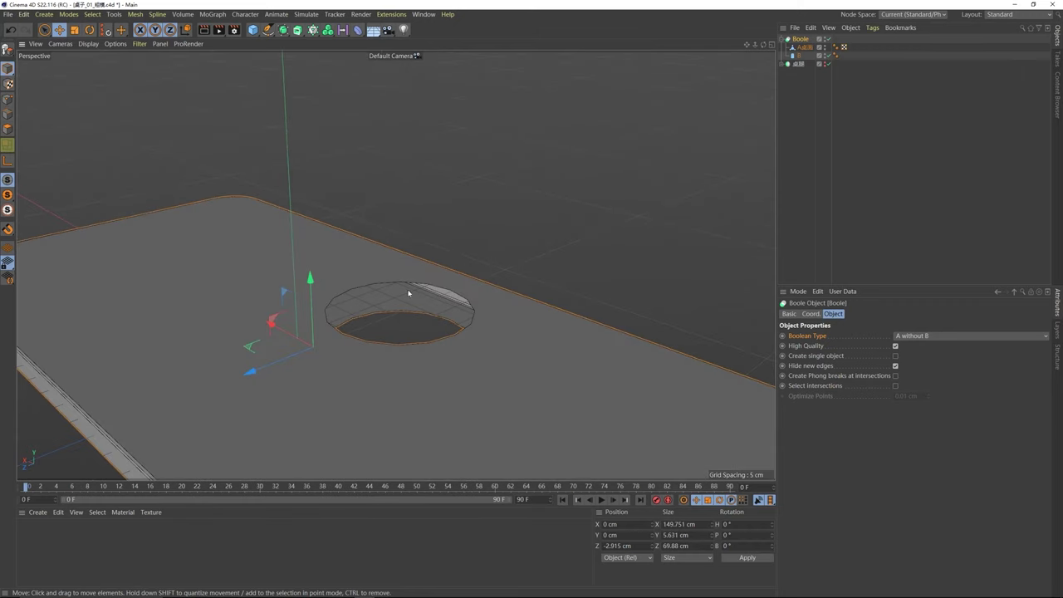
pyautogui.click(912, 336)
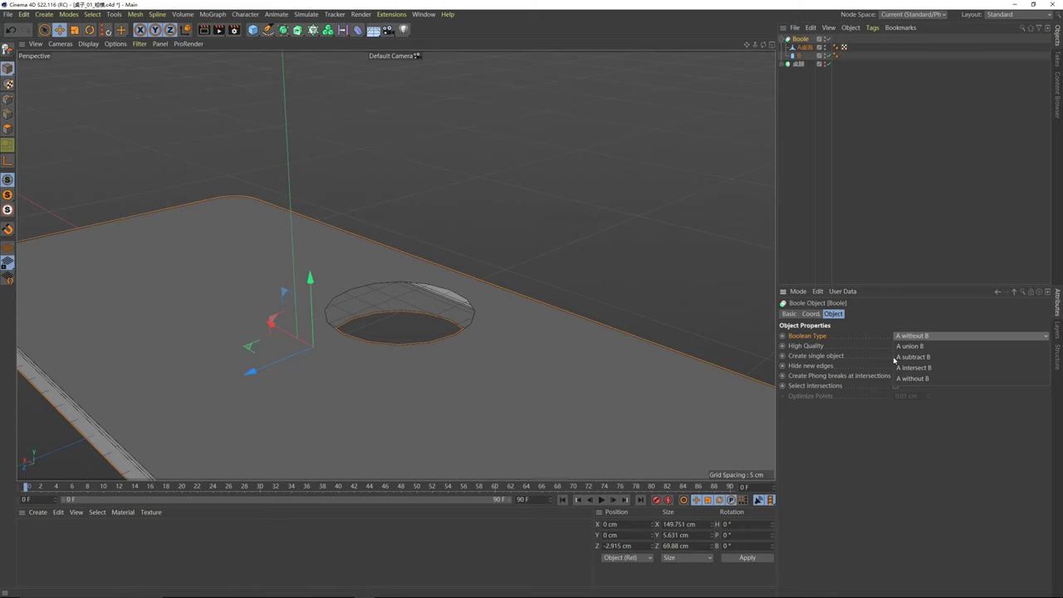
pyautogui.click(897, 357)
pyautogui.click(914, 336)
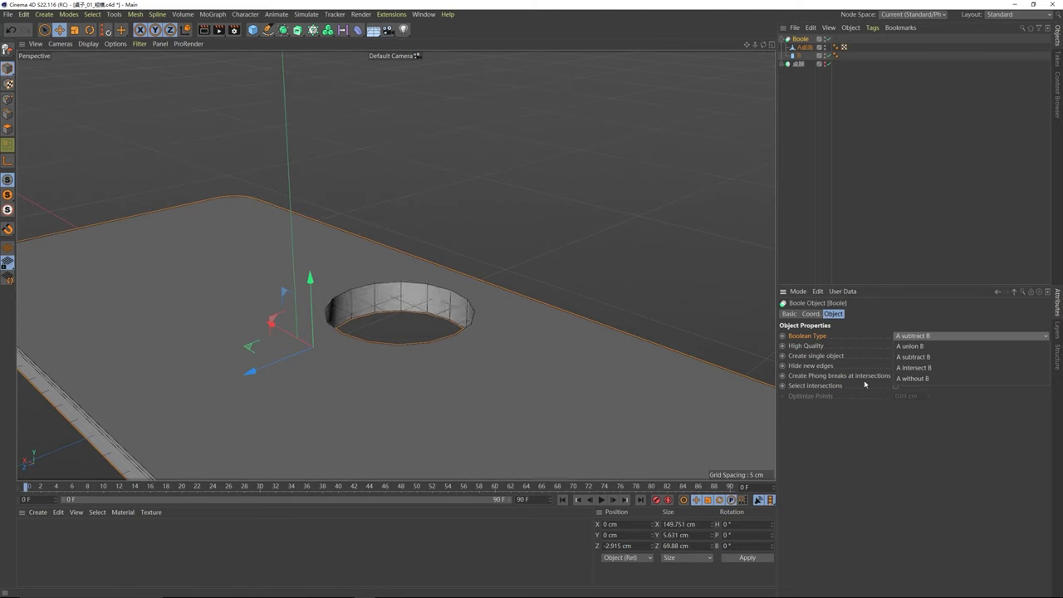
pyautogui.click(914, 381)
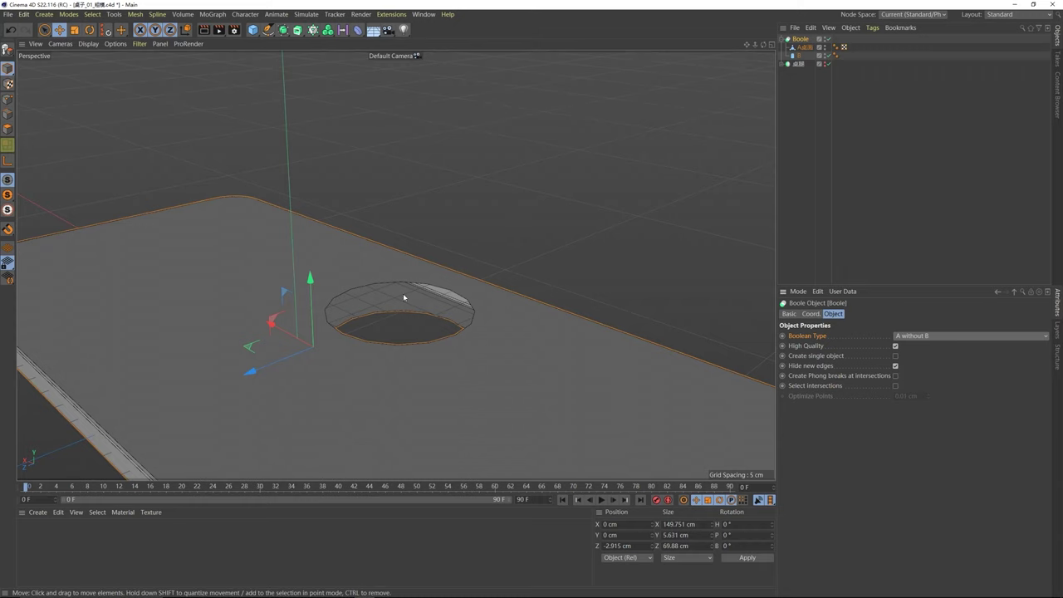
# - Select B, the tabletop and the Boole, then set the Boole to A subtract B
pyautogui.click(799, 55)
pyautogui.click(804, 47)
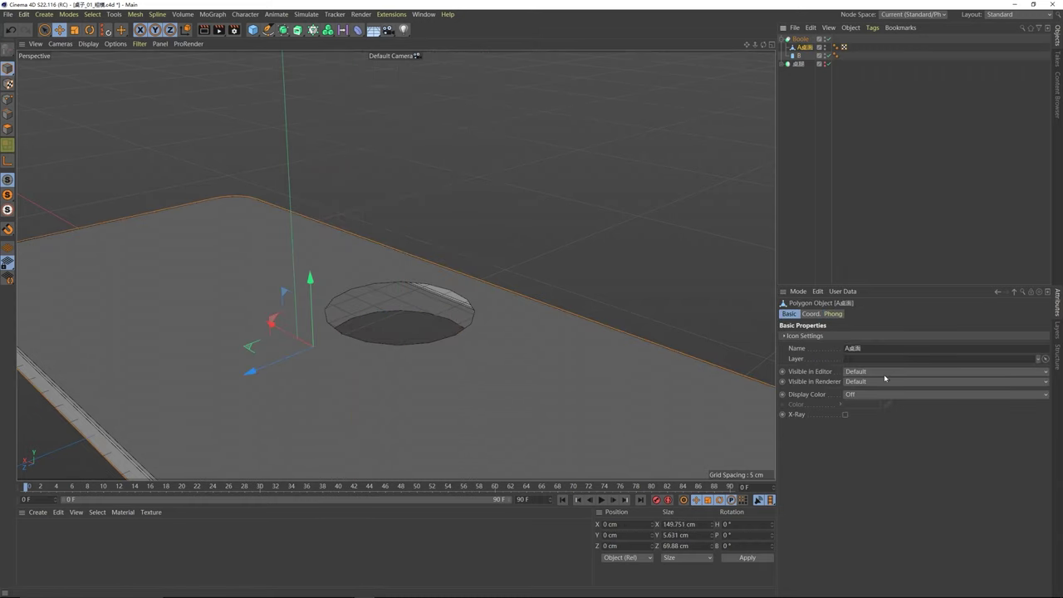
pyautogui.click(800, 39)
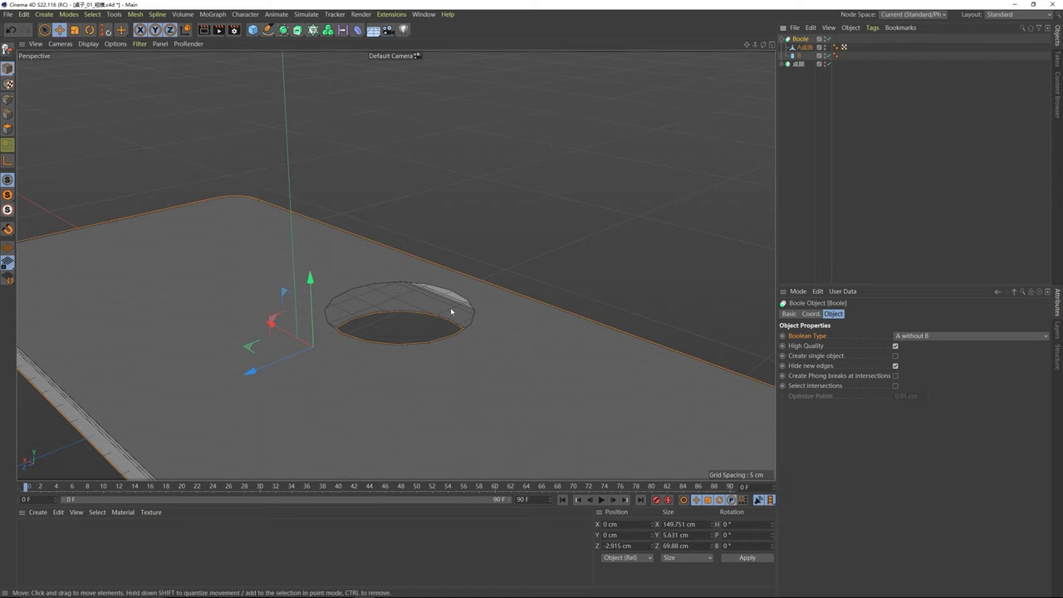
pyautogui.keyDown('alt'); pyautogui.moveTo(452, 311); pyautogui.dragTo(407, 357); pyautogui.keyUp('alt')
pyautogui.click(914, 336)
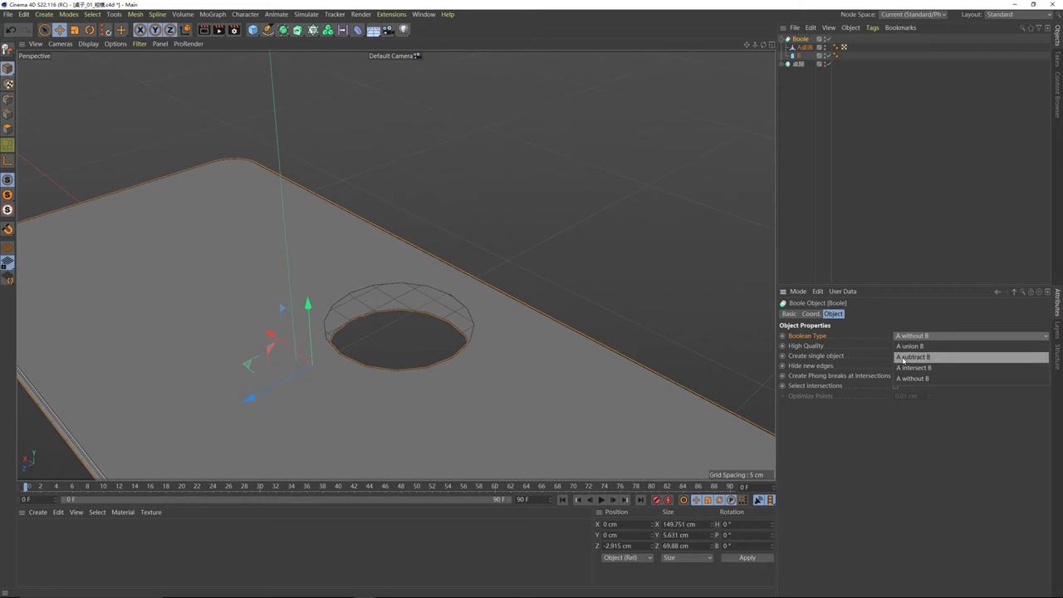
pyautogui.click(912, 357)
pyautogui.scroll(-5, 349, 278)
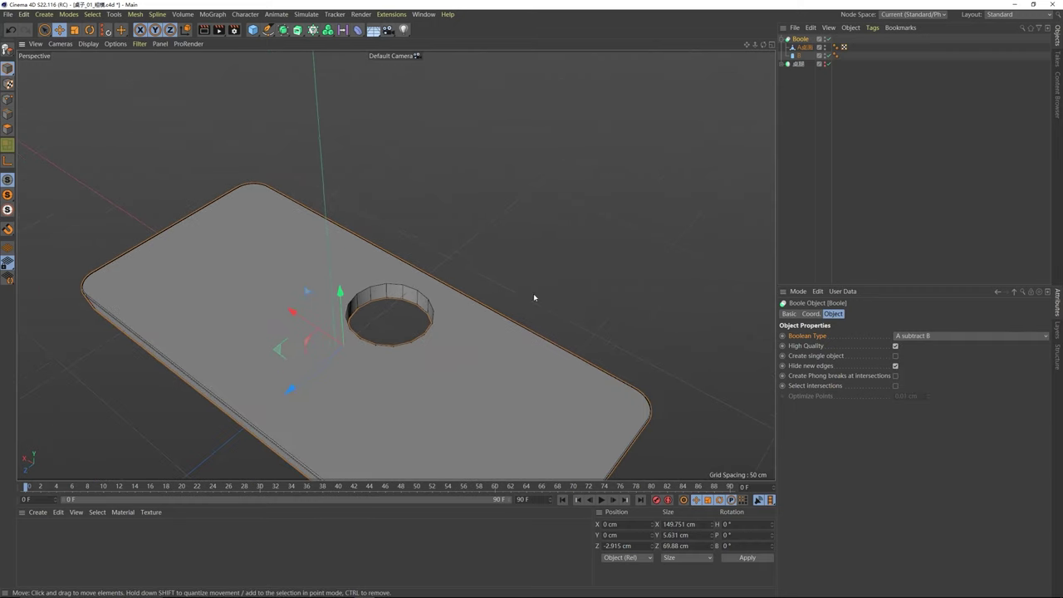
pyautogui.keyDown('alt'); pyautogui.moveTo(444, 314); pyautogui.dragTo(478, 314); pyautogui.keyUp('alt')
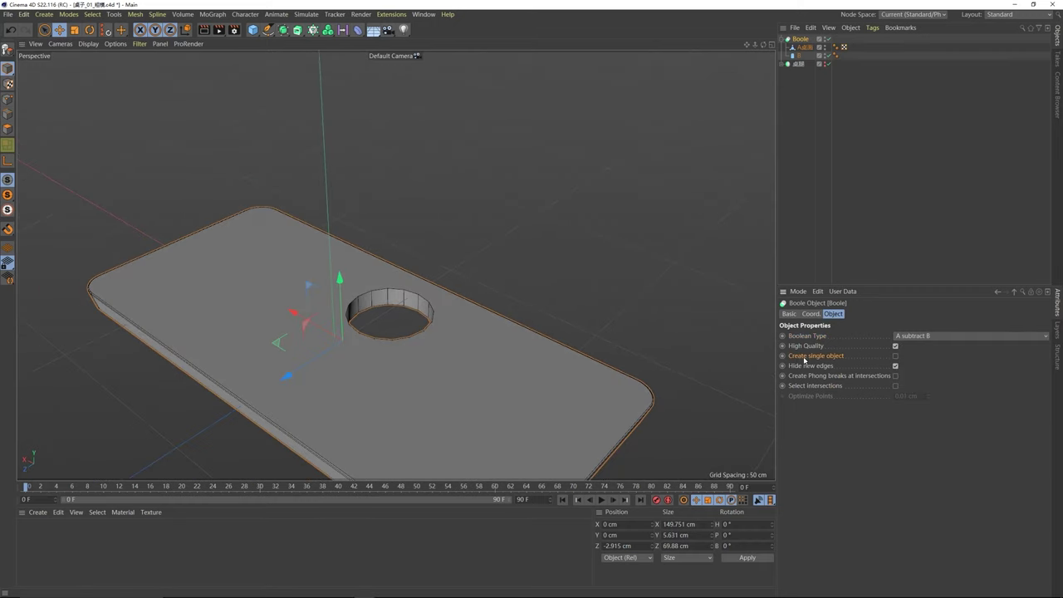
# - Test converting the Boole with C, undo back to the live boolean, and enable Create single object
pyautogui.press('c')
pyautogui.click(789, 38)
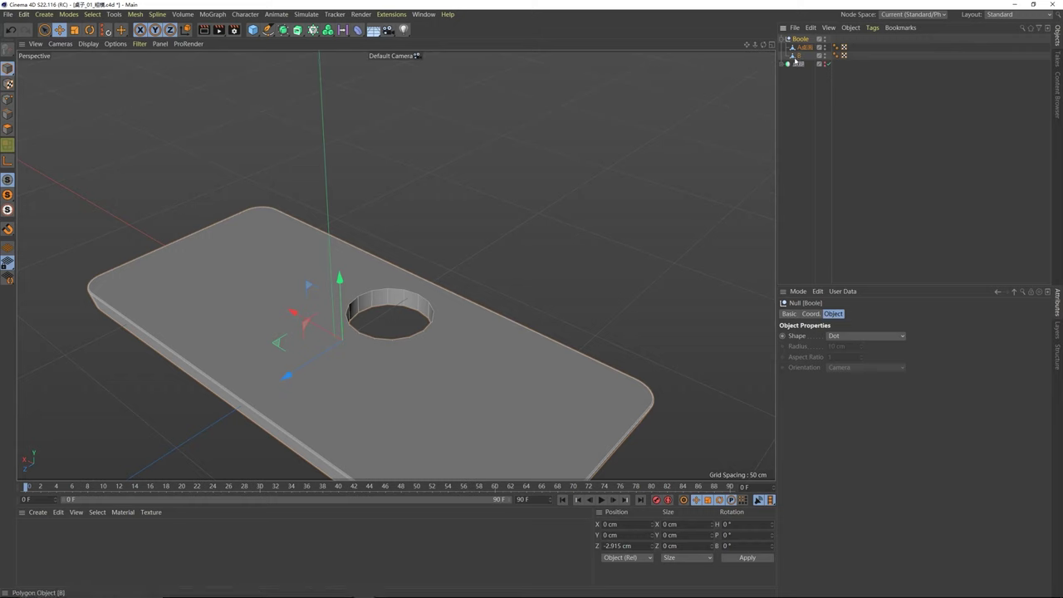
pyautogui.click(342, 295)
pyautogui.moveTo(390, 246); pyautogui.dragTo(441, 237)
pyautogui.hotkey('ctrl', 'z')
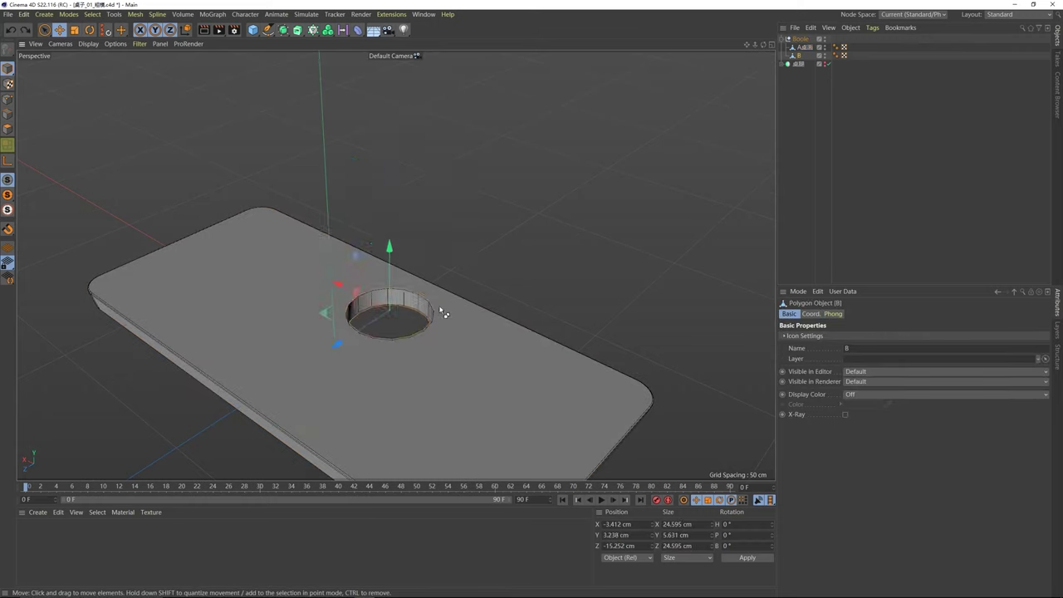
pyautogui.hotkey('ctrl', 'z')
pyautogui.hotkey('ctrl', 'y')
pyautogui.hotkey('ctrl', 'z')
pyautogui.hotkey('ctrl', 'y')
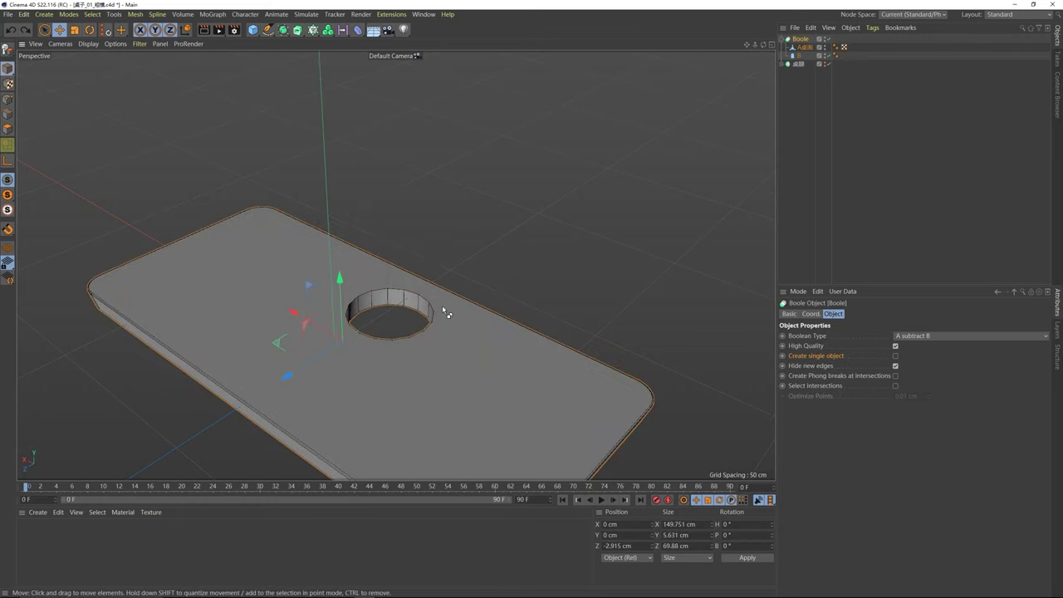
pyautogui.click(896, 355)
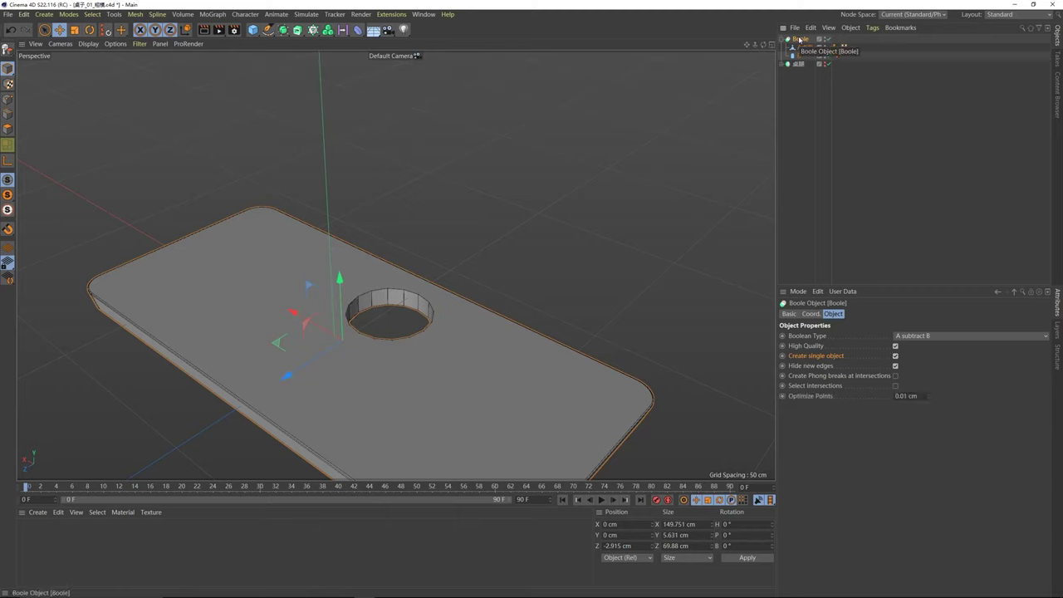
pyautogui.press('c')
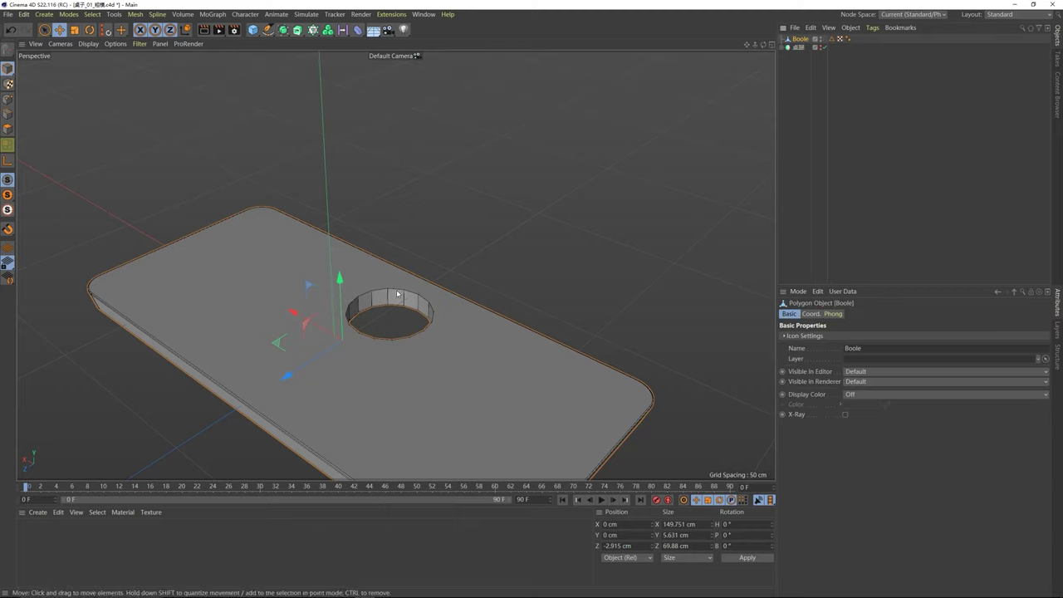
pyautogui.press('Return')
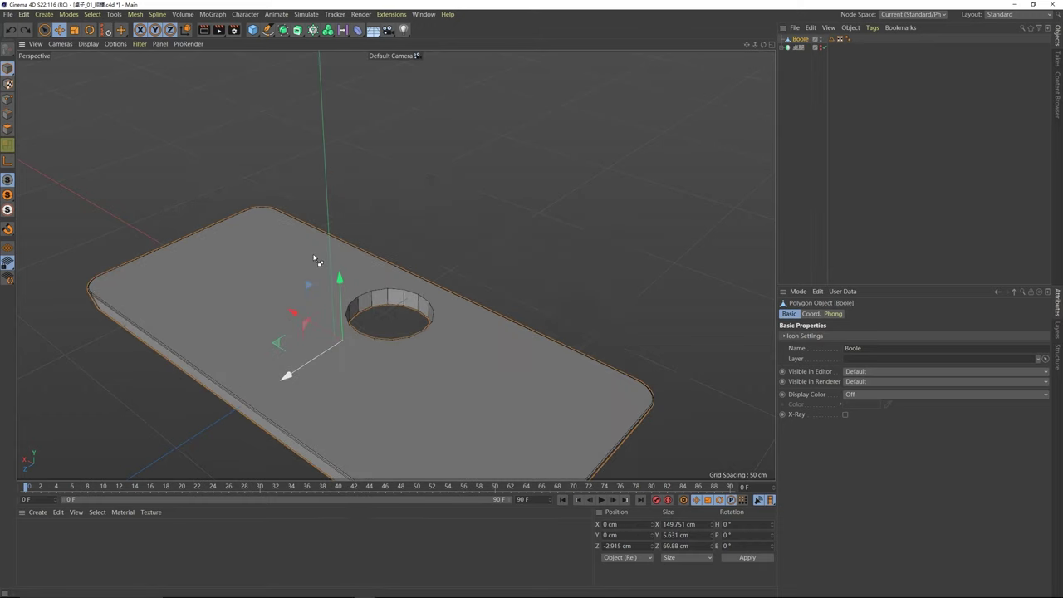
pyautogui.click(386, 290)
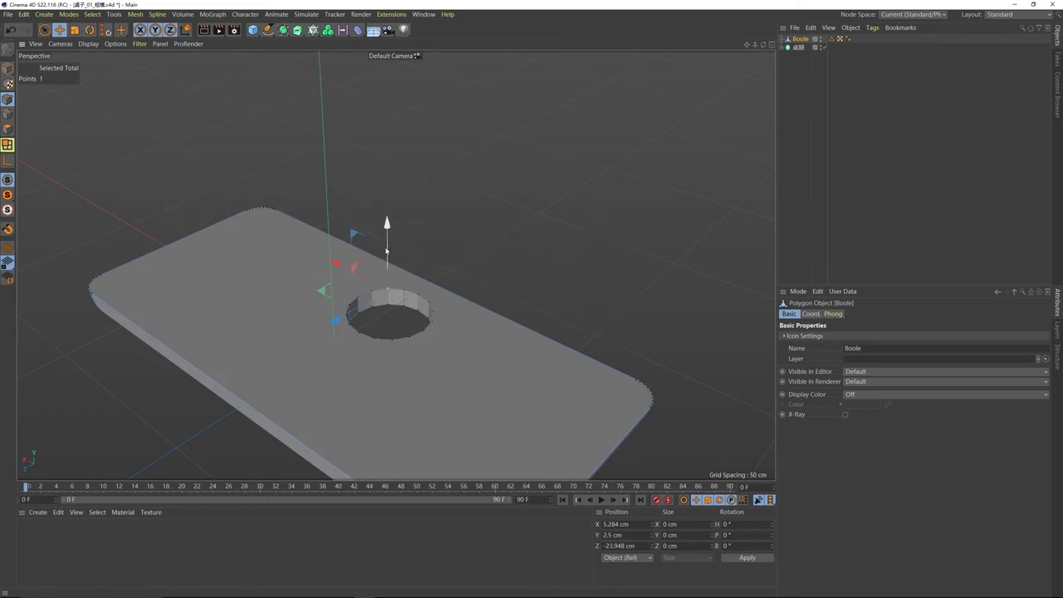
pyautogui.moveTo(387, 249); pyautogui.dragTo(390, 225)
pyautogui.hotkey('ctrl', 'z')
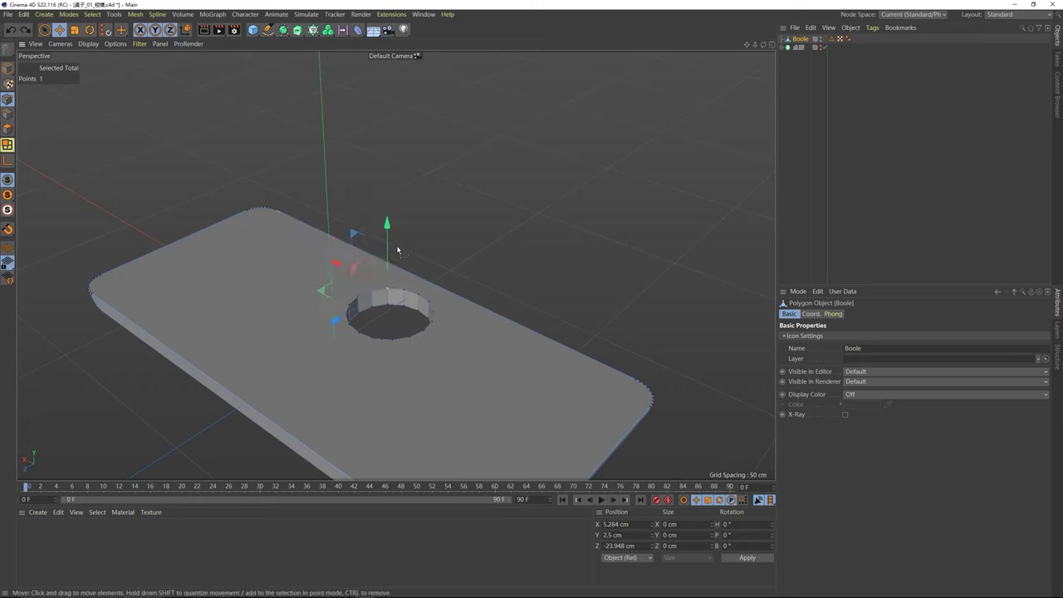
pyautogui.hotkey('ctrl', 'z')
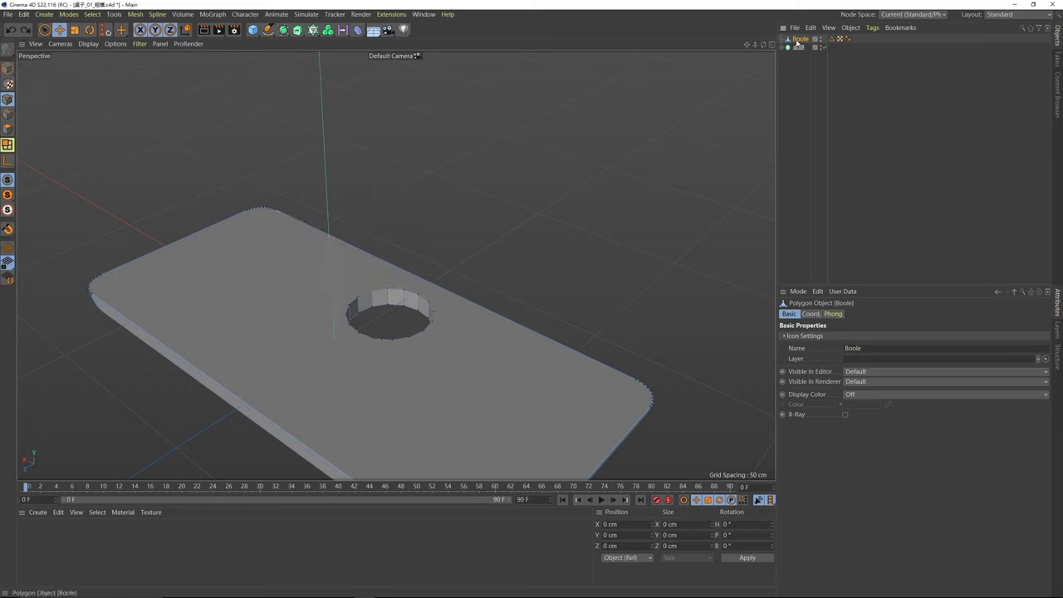
pyautogui.hotkey('ctrl', 'z')
pyautogui.click(786, 41)
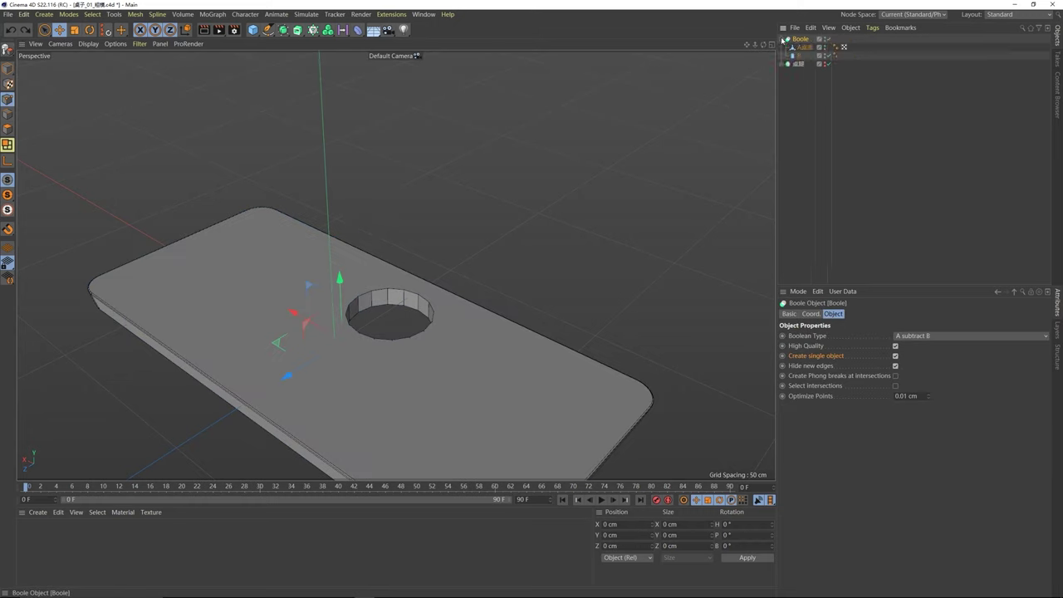
# - Shrink cylinder B's radius to 5.953 cm and shift it along the Z axis
pyautogui.click(800, 56)
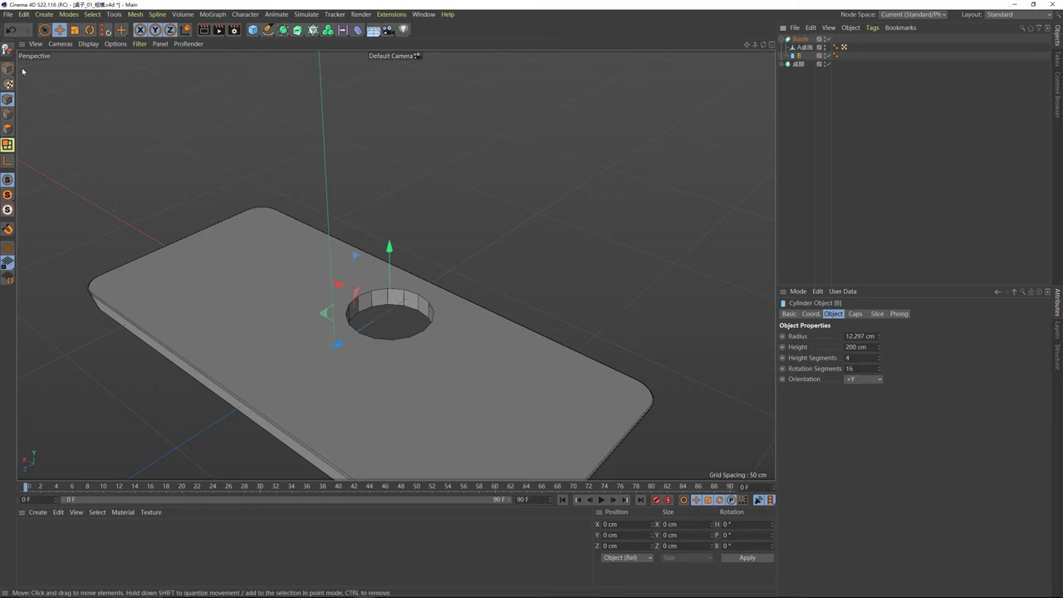
pyautogui.scroll(-5, 403, 180)
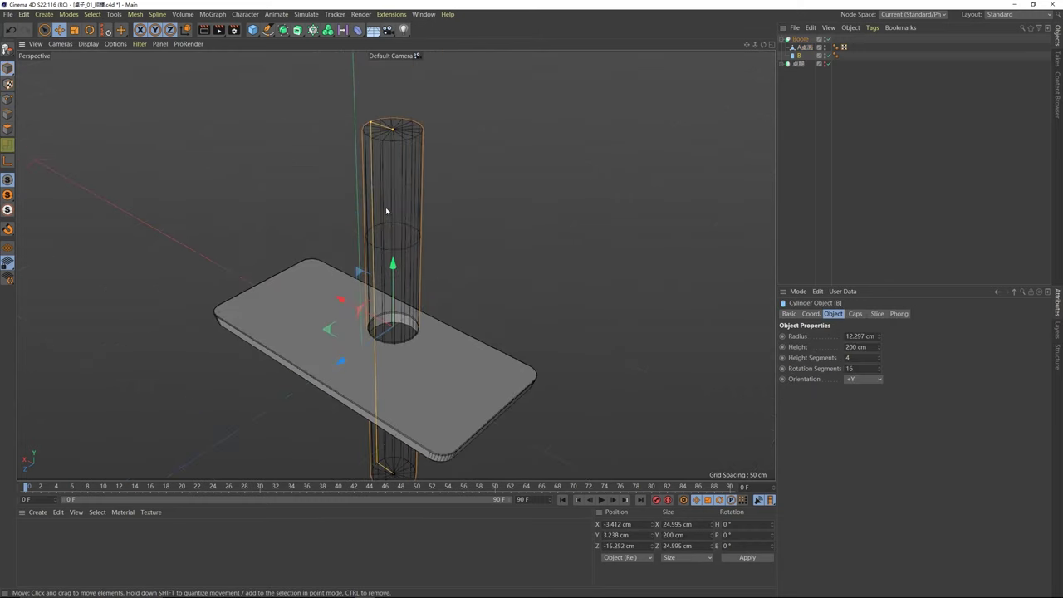
pyautogui.moveTo(371, 125); pyautogui.dragTo(381, 133)
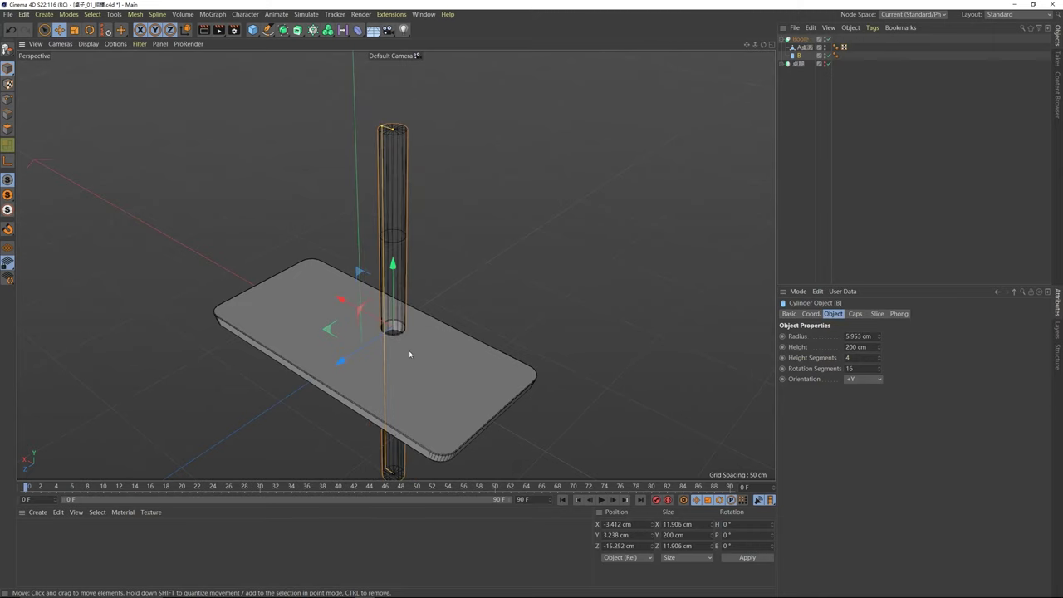
pyautogui.moveTo(342, 359); pyautogui.dragTo(391, 332)
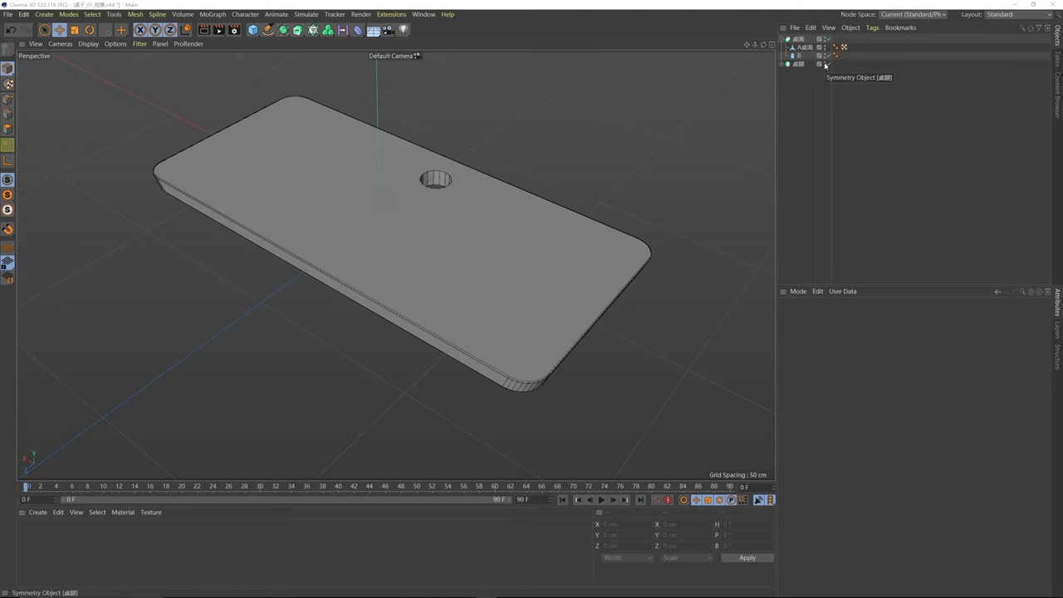
# - Show the 桌腿 legs again and orbit to a low side view of the table
pyautogui.click(819, 65)
pyautogui.keyDown('alt'); pyautogui.moveTo(462, 283); pyautogui.dragTo(518, 218); pyautogui.keyUp('alt')
pyautogui.scroll(8, 536, 344)
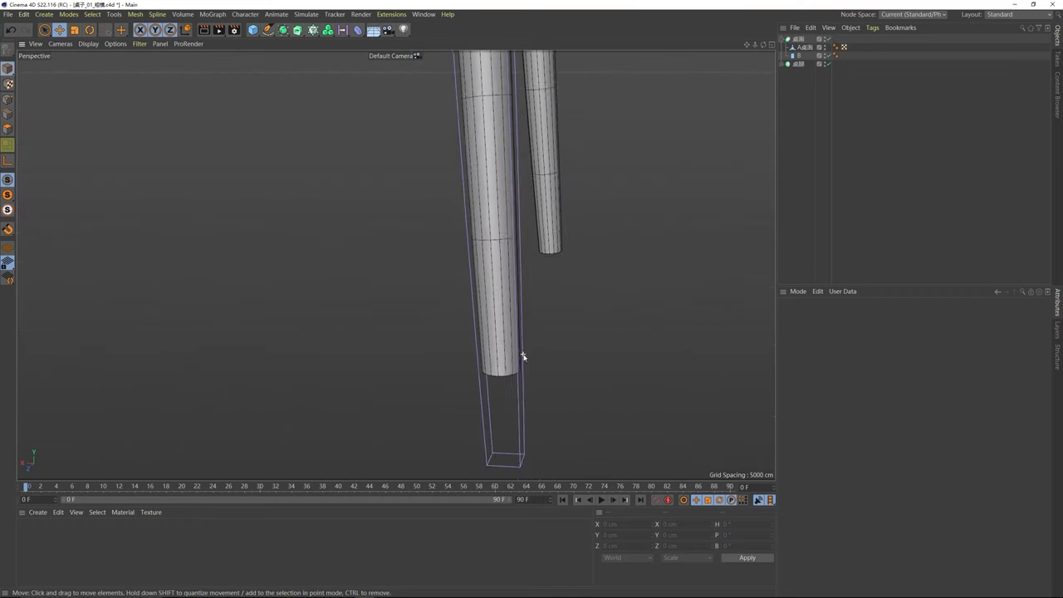
pyautogui.keyDown('alt'); pyautogui.moveTo(524, 357); pyautogui.dragTo(416, 295); pyautogui.keyUp('alt')
# - Capture the leg bottoms with a QQ screenshot, draw a red mark, then undo and cancel
pyautogui.hotkey('ctrl', 'alt', 'a')
pyautogui.moveTo(363, 235); pyautogui.dragTo(661, 502)
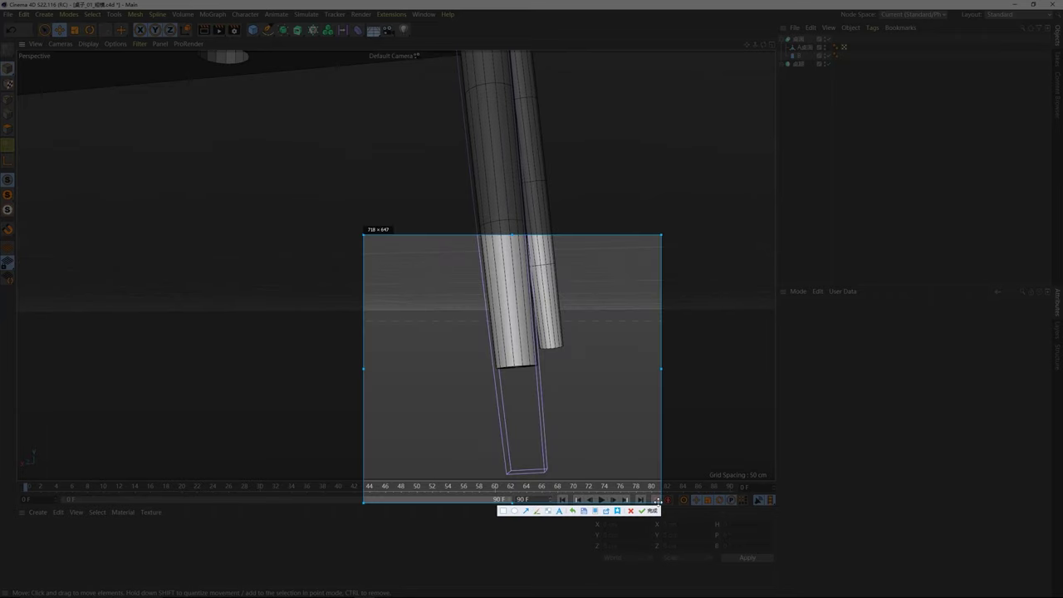
pyautogui.click(538, 511)
pyautogui.click(561, 522)
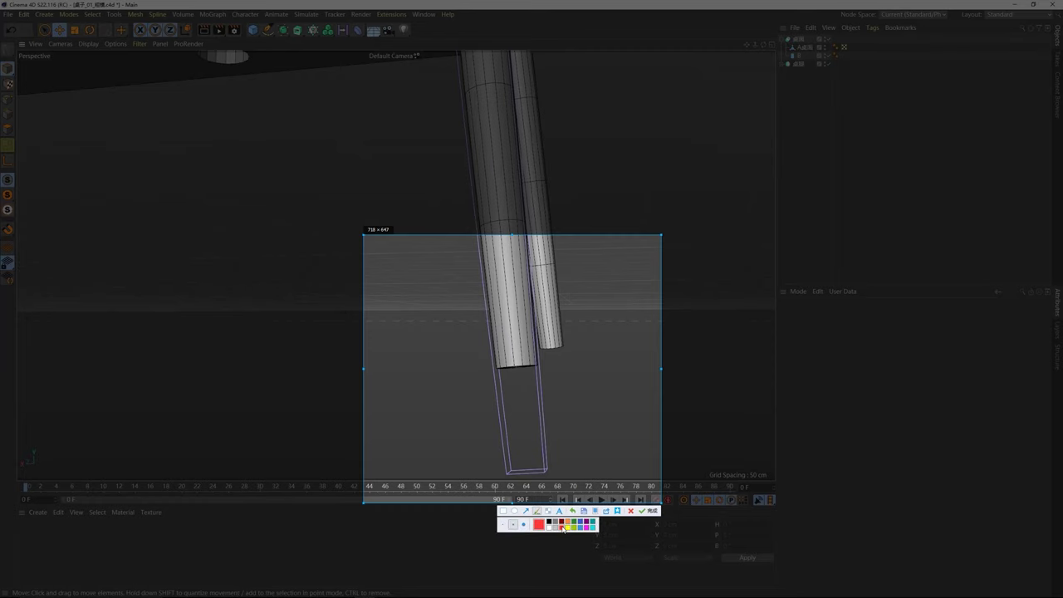
pyautogui.moveTo(522, 365); pyautogui.dragTo(539, 368)
pyautogui.hotkey('ctrl', 'z')
pyautogui.press('Escape')
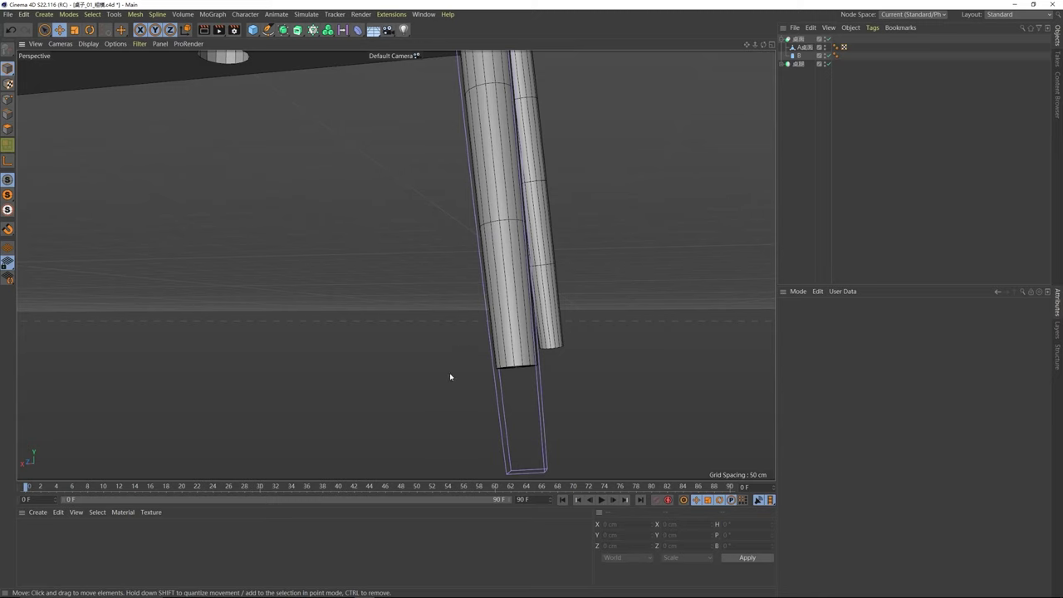
pyautogui.scroll(-10, 397, 310)
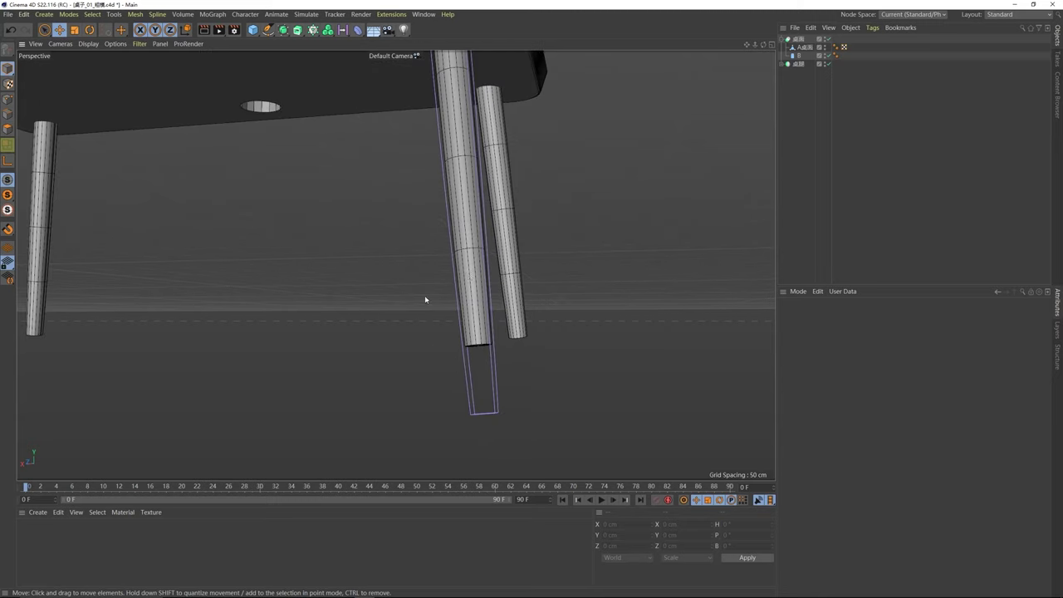
pyautogui.keyDown('alt'); pyautogui.moveTo(493, 230); pyautogui.dragTo(494, 225); pyautogui.keyUp('alt')
# - Add a 200 cm Cube, lower it beneath the table, and add a new Boole
pyautogui.click(252, 29)
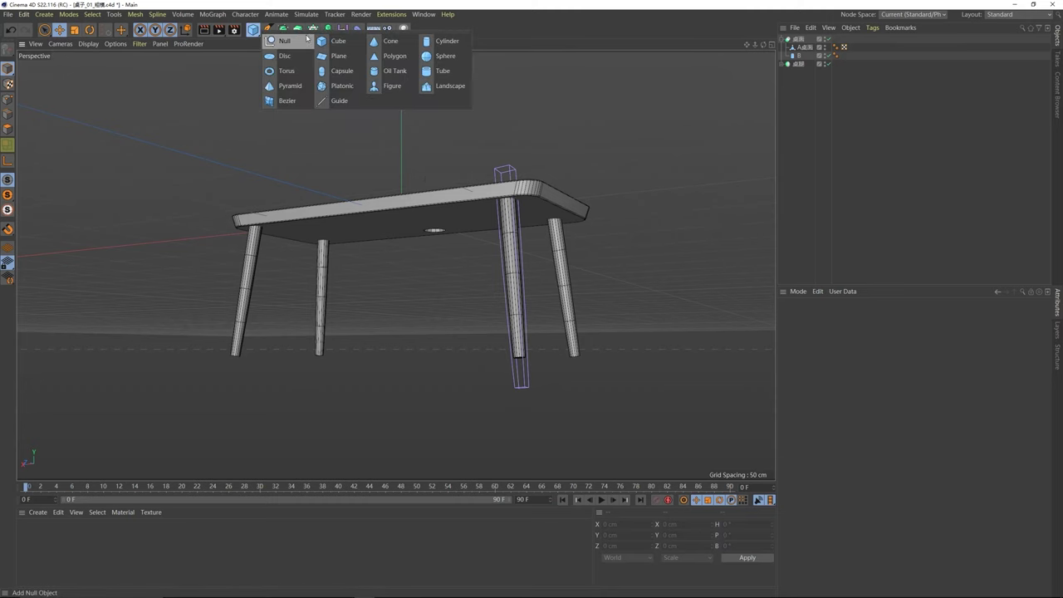
pyautogui.click(274, 41)
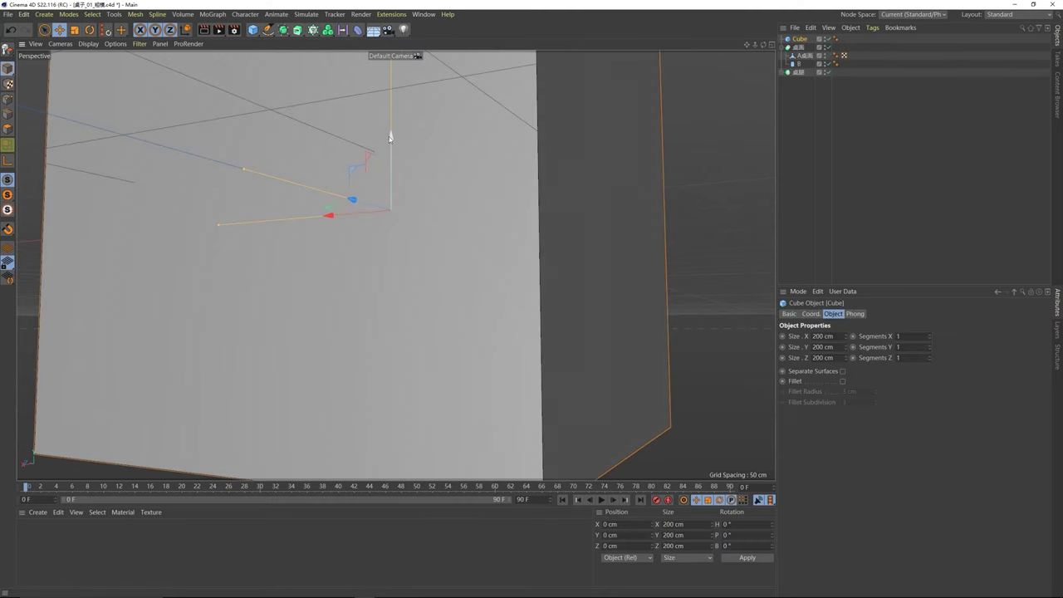
pyautogui.moveTo(397, 148); pyautogui.dragTo(390, 484)
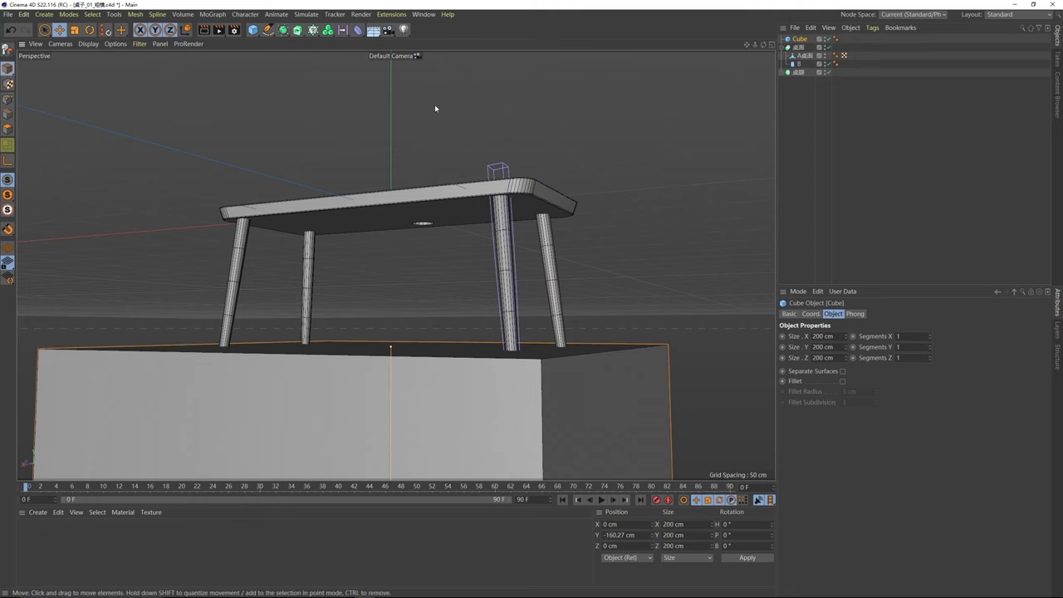
pyautogui.keyDown('alt'); pyautogui.moveTo(496, 238); pyautogui.dragTo(516, 259); pyautogui.keyUp('alt')
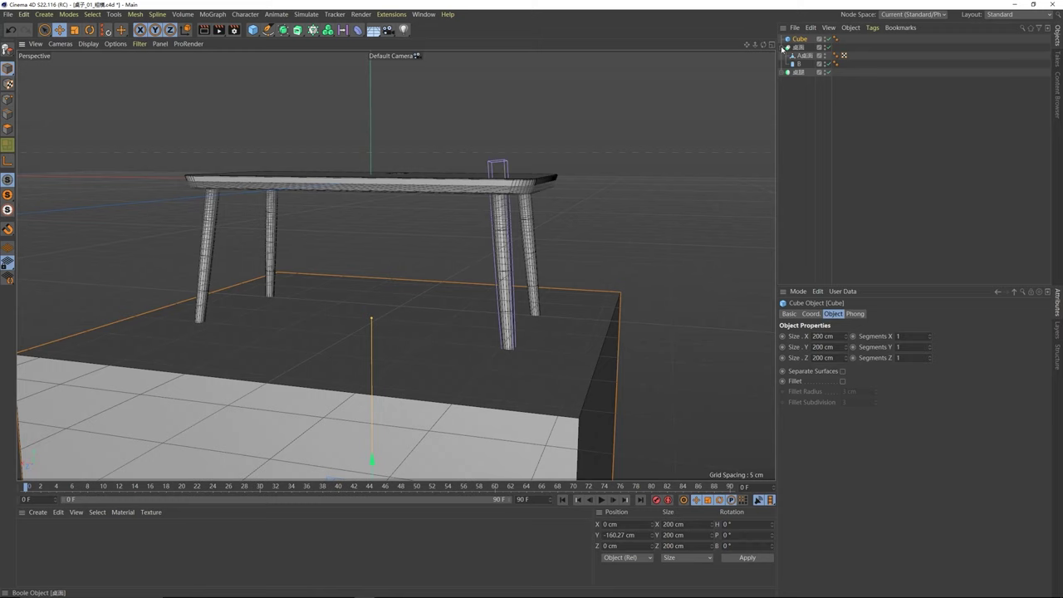
pyautogui.click(783, 47)
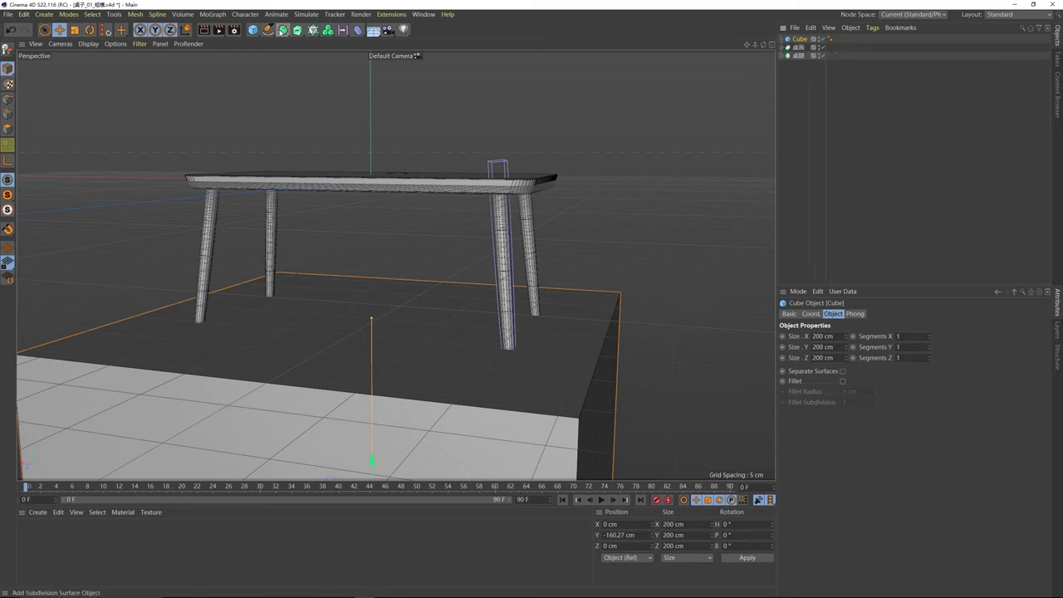
pyautogui.moveTo(283, 30); pyautogui.dragTo(393, 75)
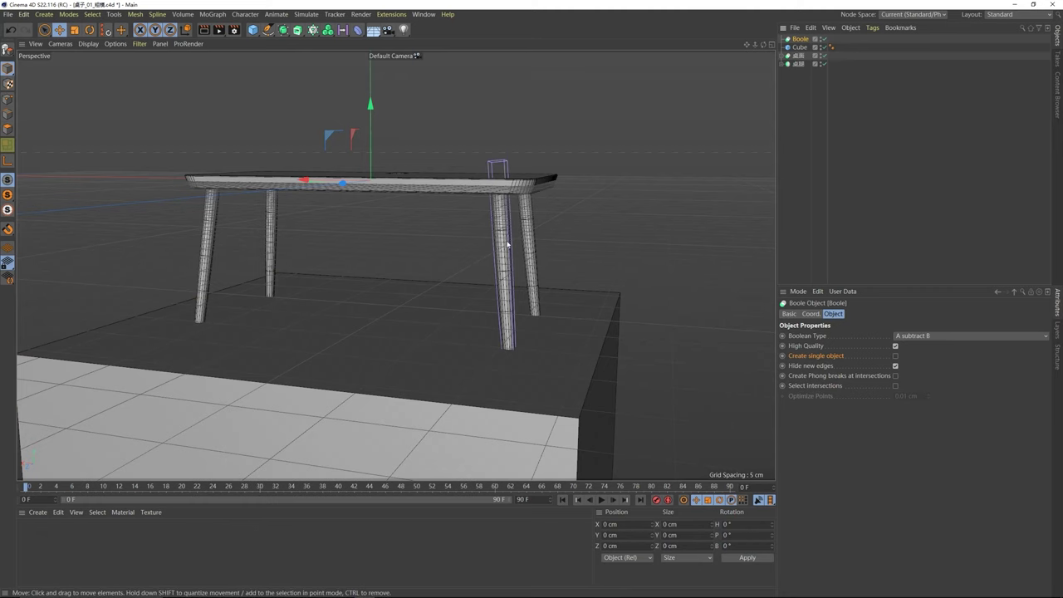
# - Drag the 桌腿 leg group into the Boole, then mistakenly nest the Cube under it
pyautogui.keyDown('alt'); pyautogui.moveTo(507, 244); pyautogui.dragTo(511, 225); pyautogui.keyUp('alt')
pyautogui.click(797, 64)
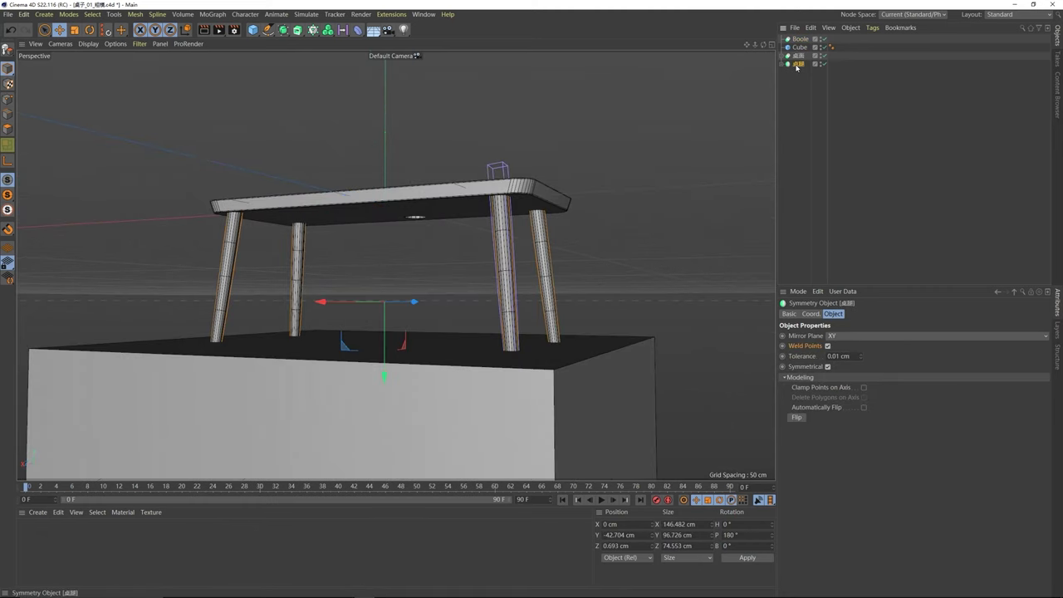
pyautogui.click(448, 389)
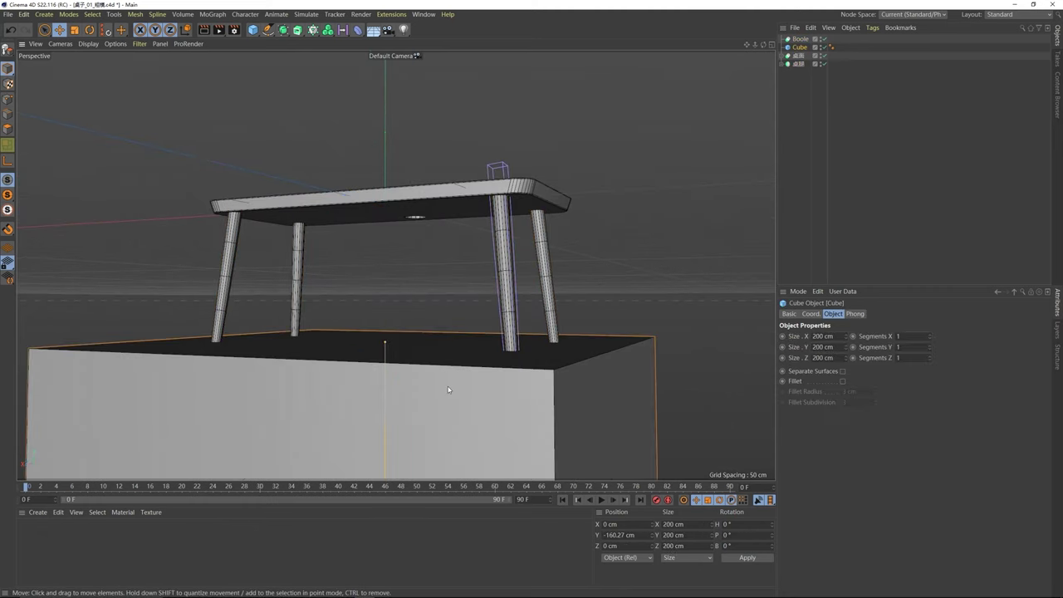
pyautogui.click(799, 65)
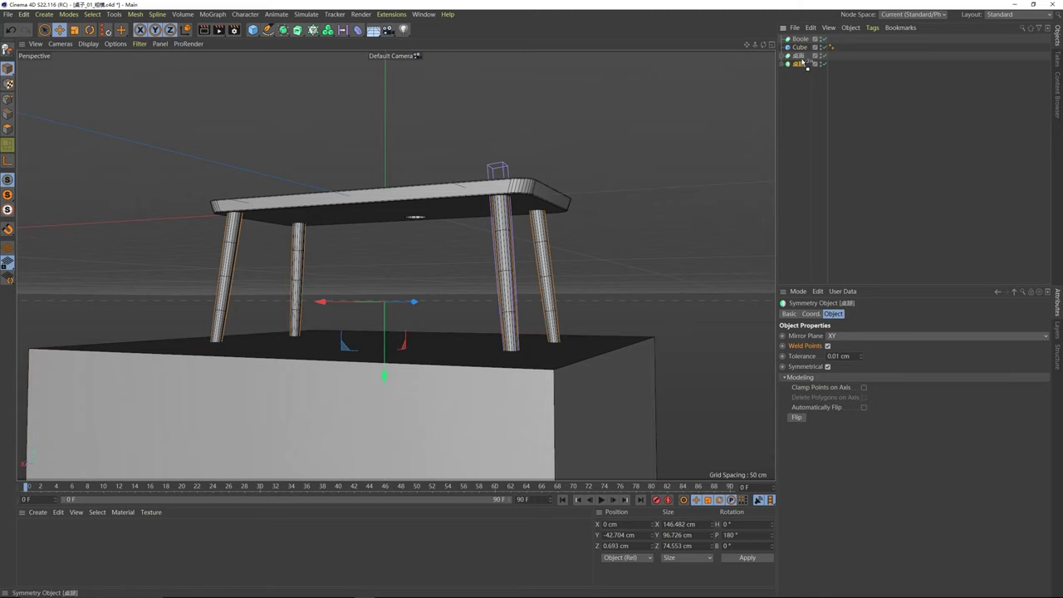
pyautogui.moveTo(801, 41); pyautogui.dragTo(800, 40)
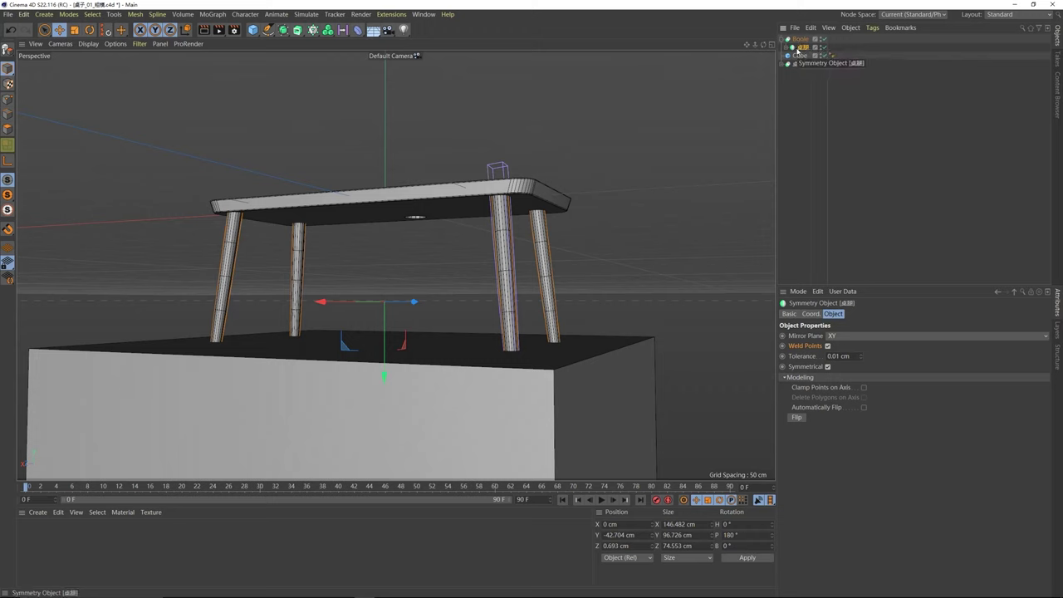
pyautogui.click(788, 48)
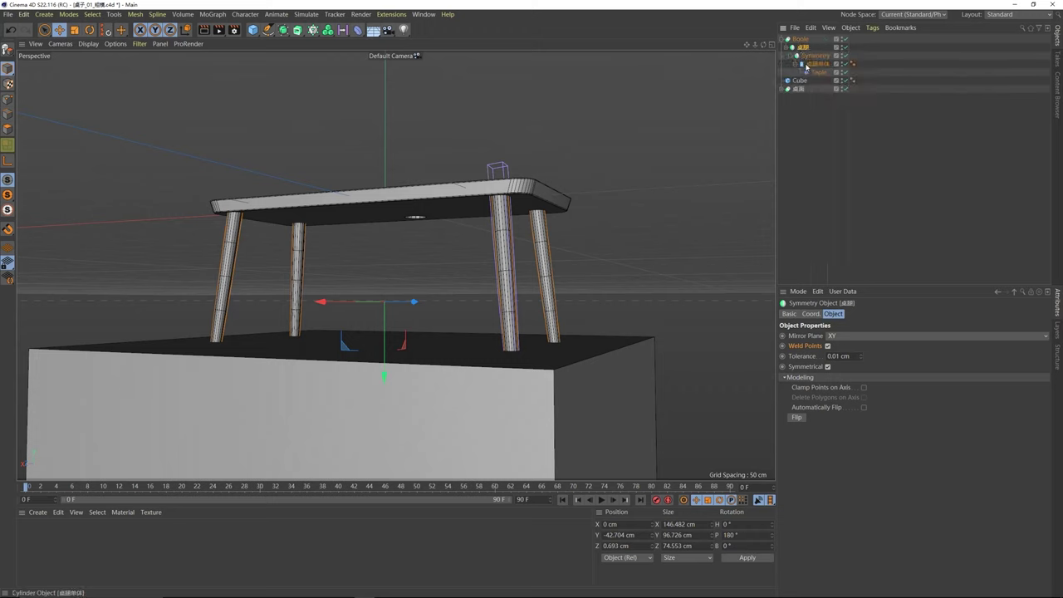
pyautogui.click(788, 49)
pyautogui.click(799, 56)
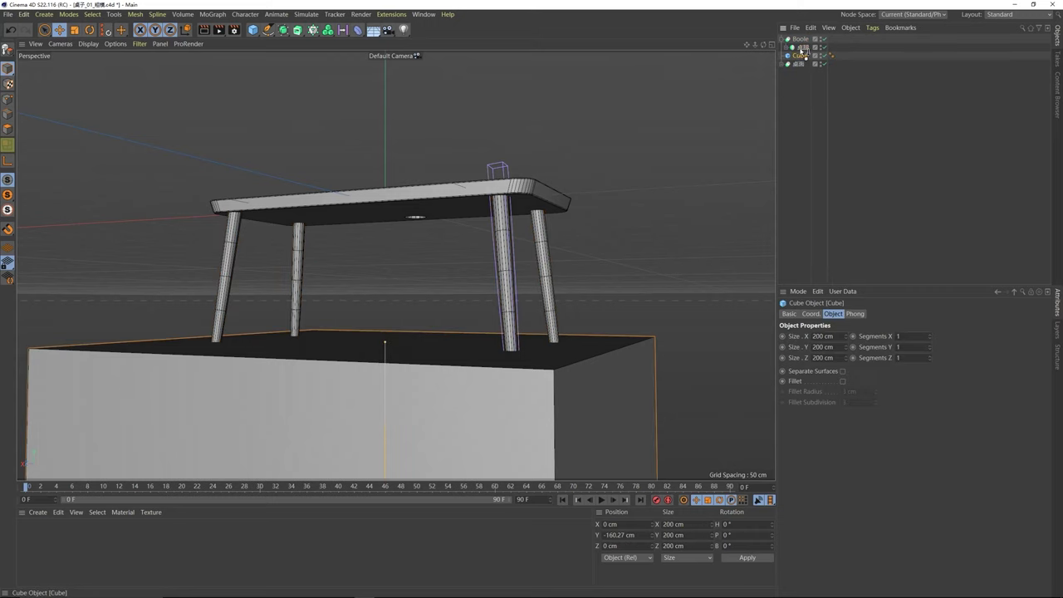
pyautogui.moveTo(802, 51); pyautogui.dragTo(803, 49)
# - Undo the wrong nesting and place the Cube inside the Boole below 桌腿
pyautogui.keyDown('alt'); pyautogui.moveTo(524, 290); pyautogui.dragTo(650, 197); pyautogui.keyUp('alt')
pyautogui.moveTo(803, 54); pyautogui.dragTo(802, 84)
pyautogui.click(814, 56)
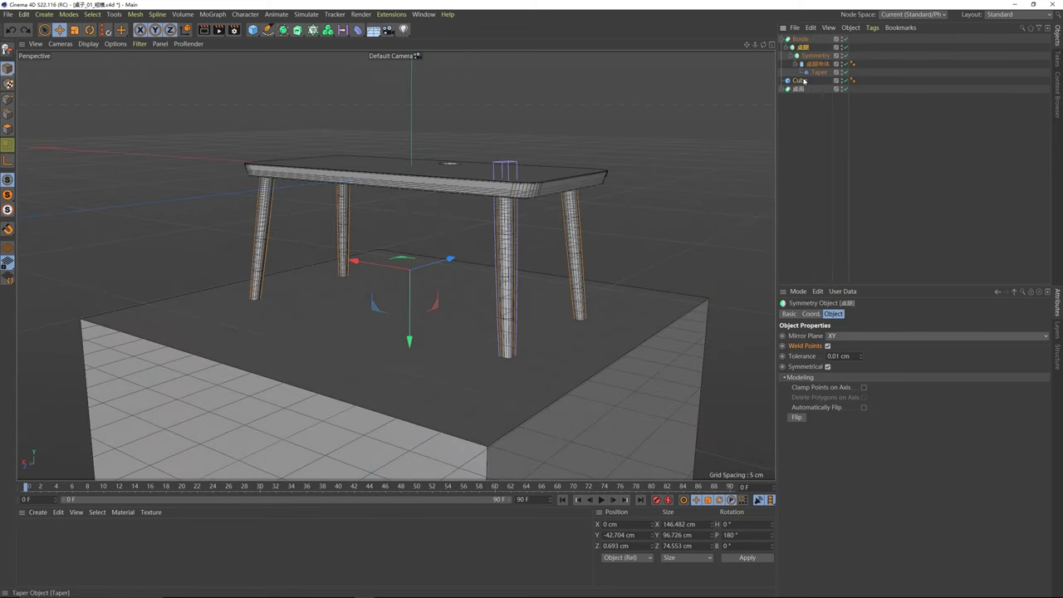
pyautogui.click(802, 79)
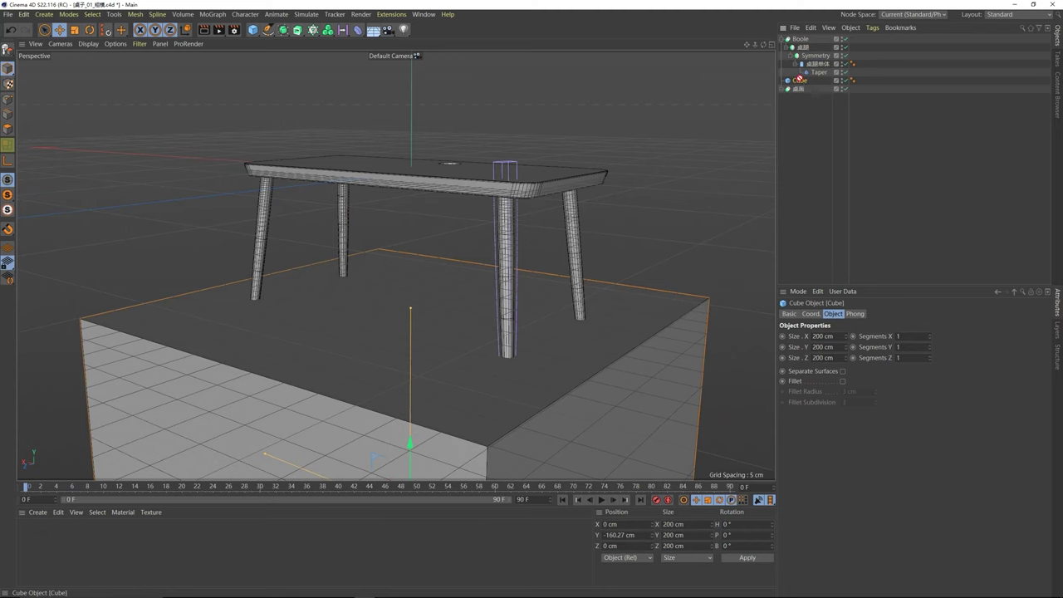
pyautogui.moveTo(800, 79); pyautogui.dragTo(817, 81)
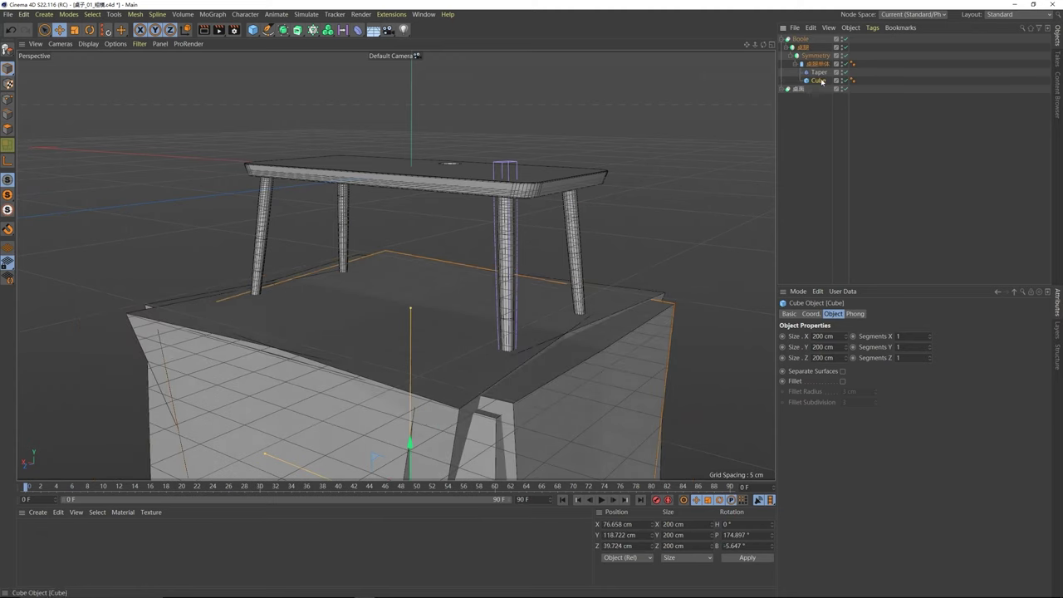
pyautogui.hotkey('ctrl', 'z')
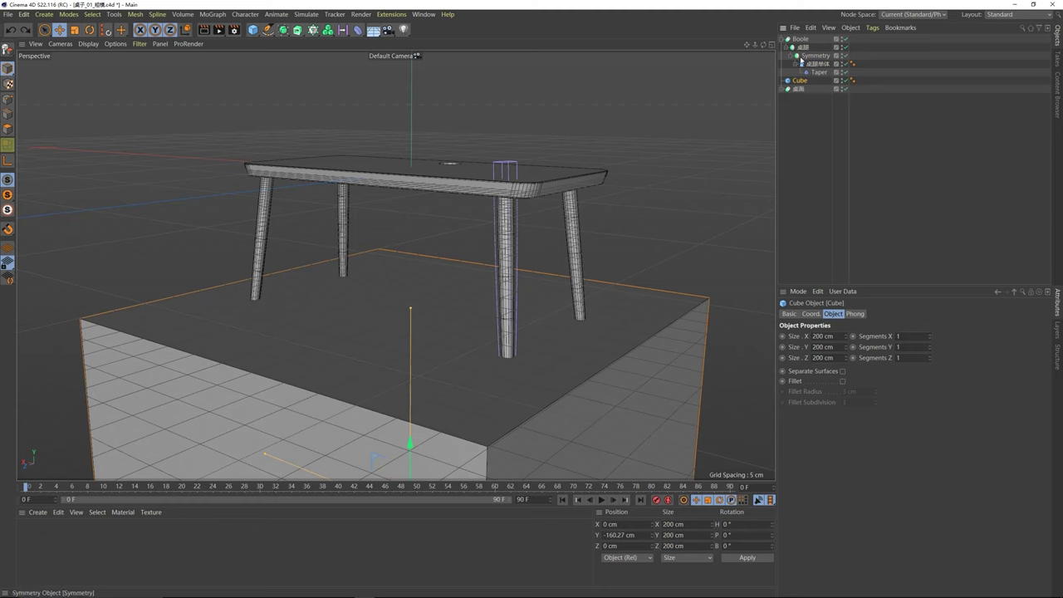
pyautogui.click(800, 80)
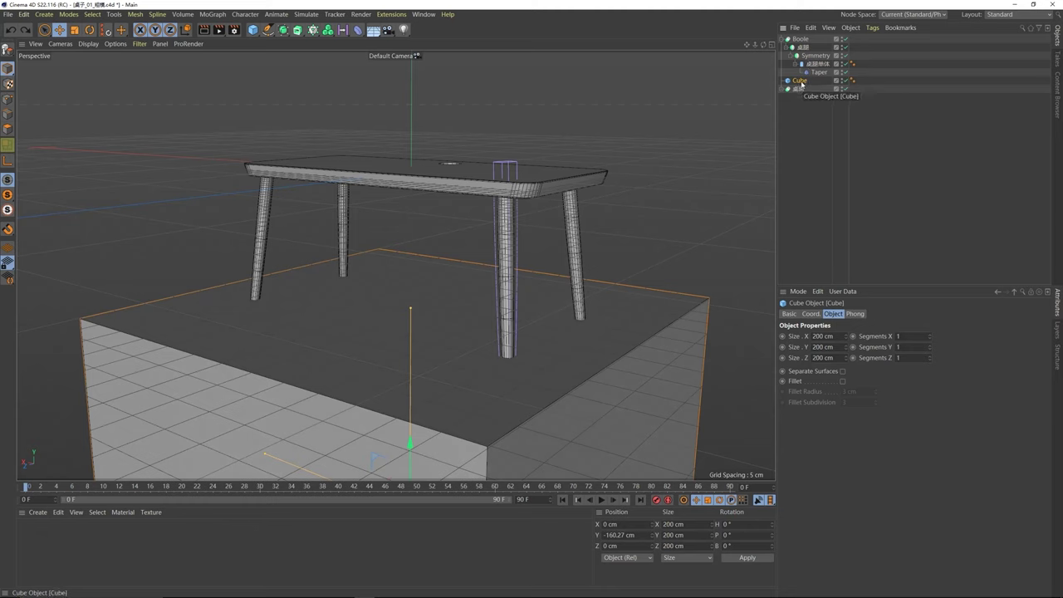
pyautogui.moveTo(799, 39); pyautogui.dragTo(800, 40)
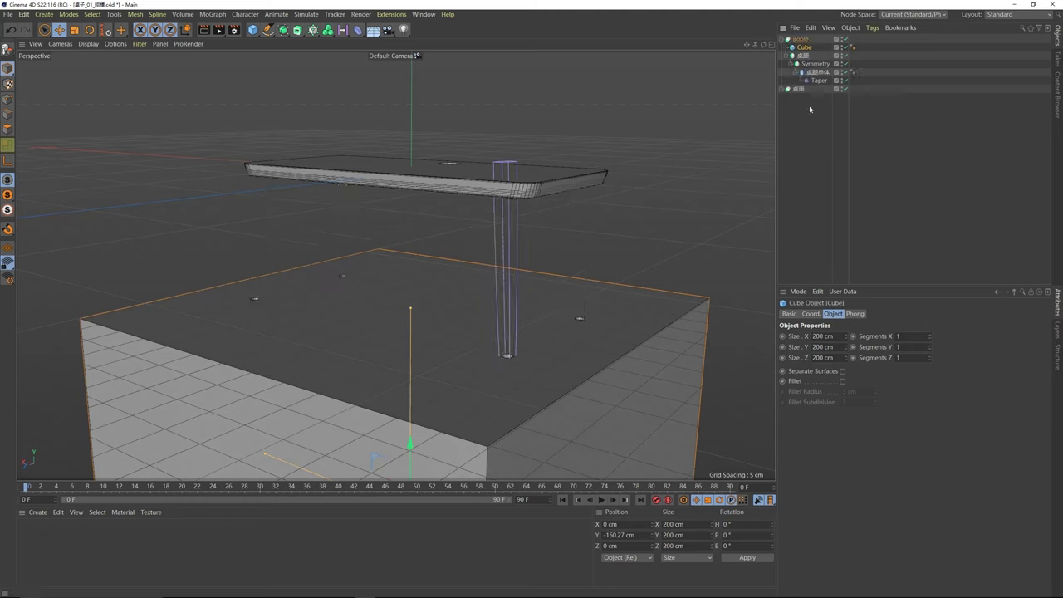
pyautogui.keyDown('alt'); pyautogui.moveTo(533, 302); pyautogui.dragTo(532, 270); pyautogui.keyUp('alt')
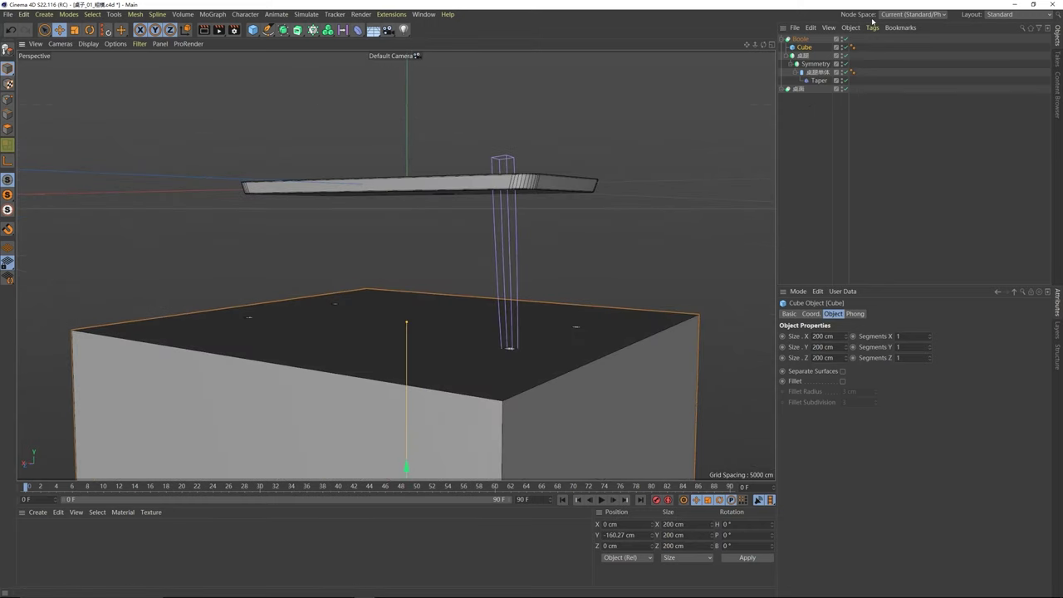
pyautogui.moveTo(804, 55); pyautogui.dragTo(803, 43)
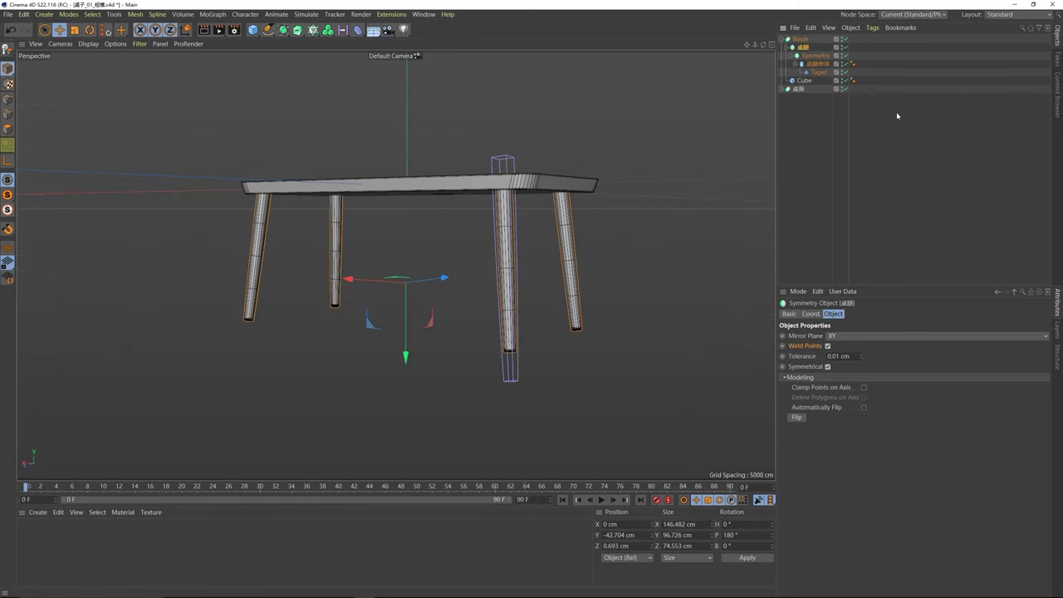
# - Nudge the Cube up to Y −158.777 cm and orbit to check the flat-cut legs
pyautogui.click(898, 113)
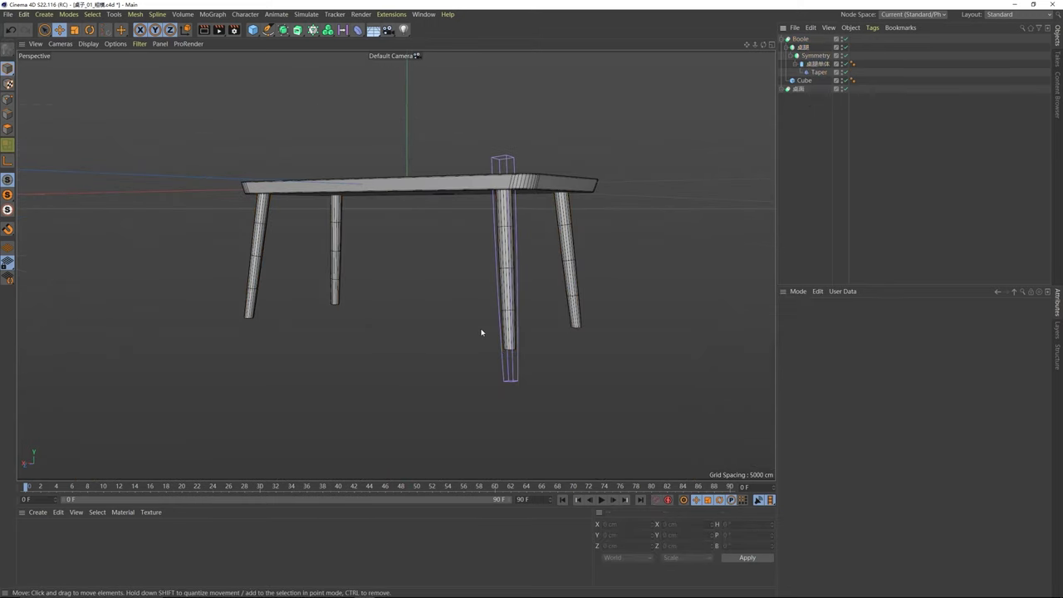
pyautogui.click(804, 80)
pyautogui.scroll(-3, 380, 344)
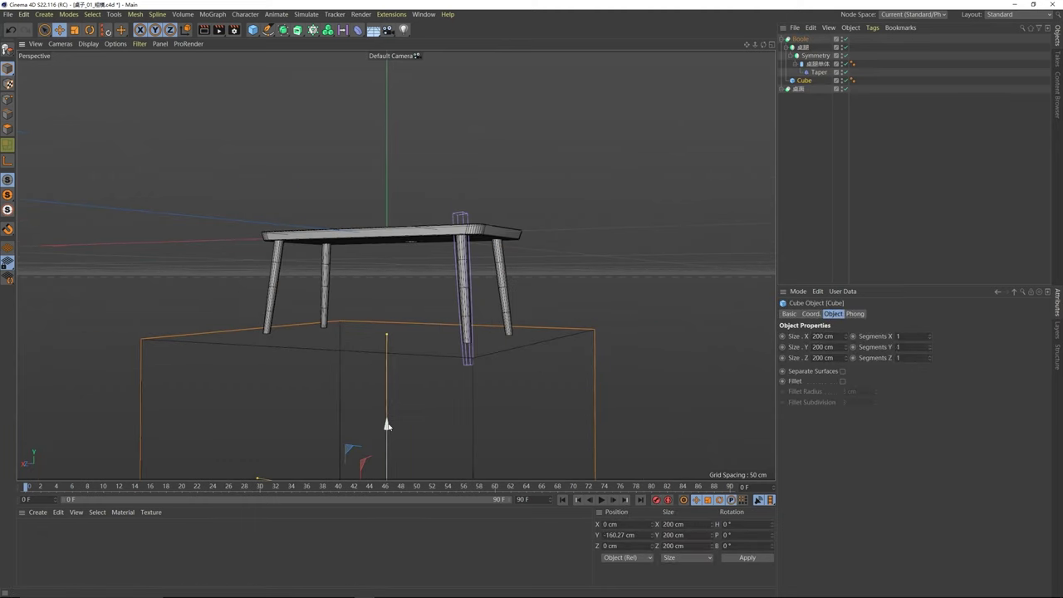
pyautogui.moveTo(385, 423)
pyautogui.mouseDown()
pyautogui.moveTo(388, 368)
pyautogui.moveTo(398, 441)
pyautogui.moveTo(391, 426)
pyautogui.moveTo(404, 426)
pyautogui.mouseUp()
pyautogui.click(432, 274)
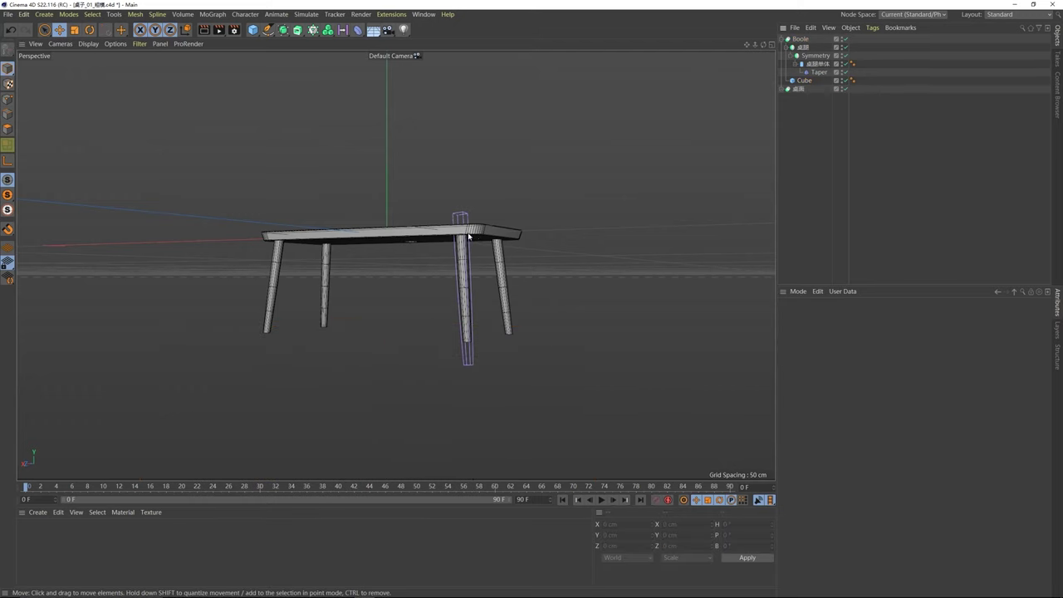
pyautogui.keyDown('alt'); pyautogui.moveTo(432, 275); pyautogui.dragTo(459, 242); pyautogui.keyUp('alt')
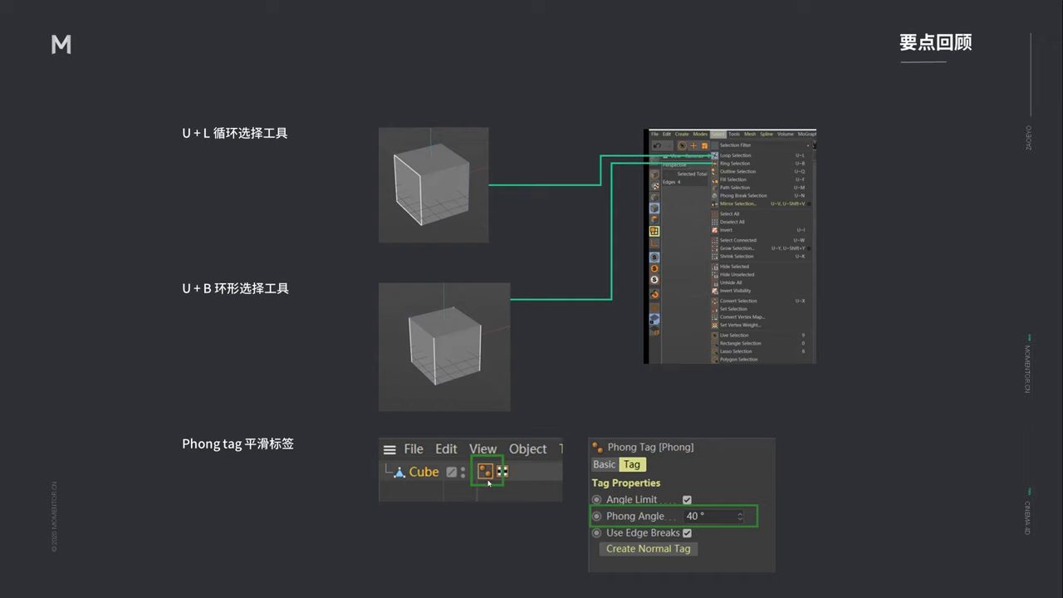
# - Advance to the recap slide listing Bevel 倒角 and Boole 布尔工具
pyautogui.click(523, 505)
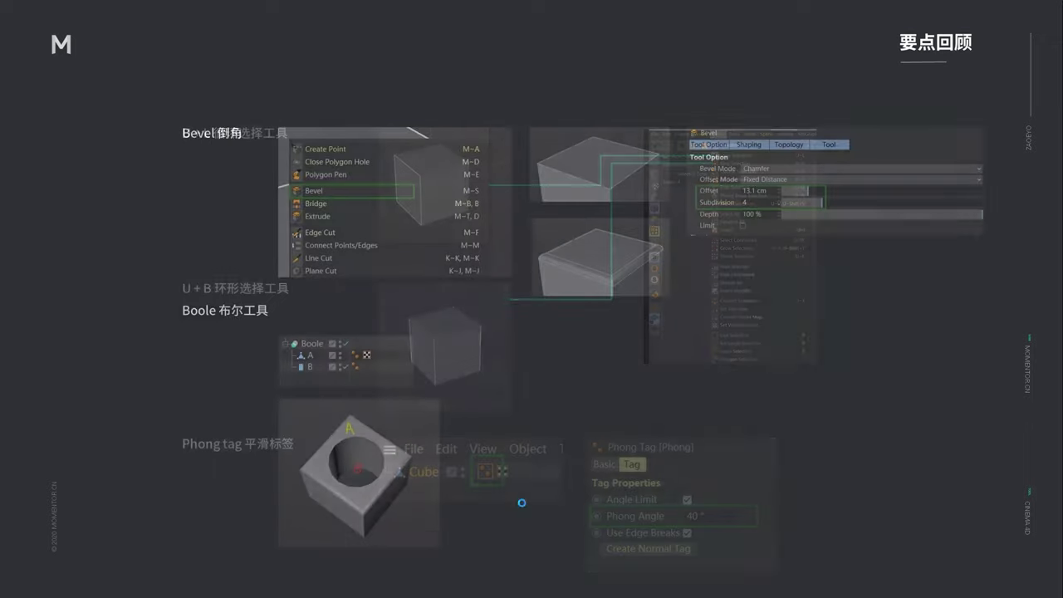
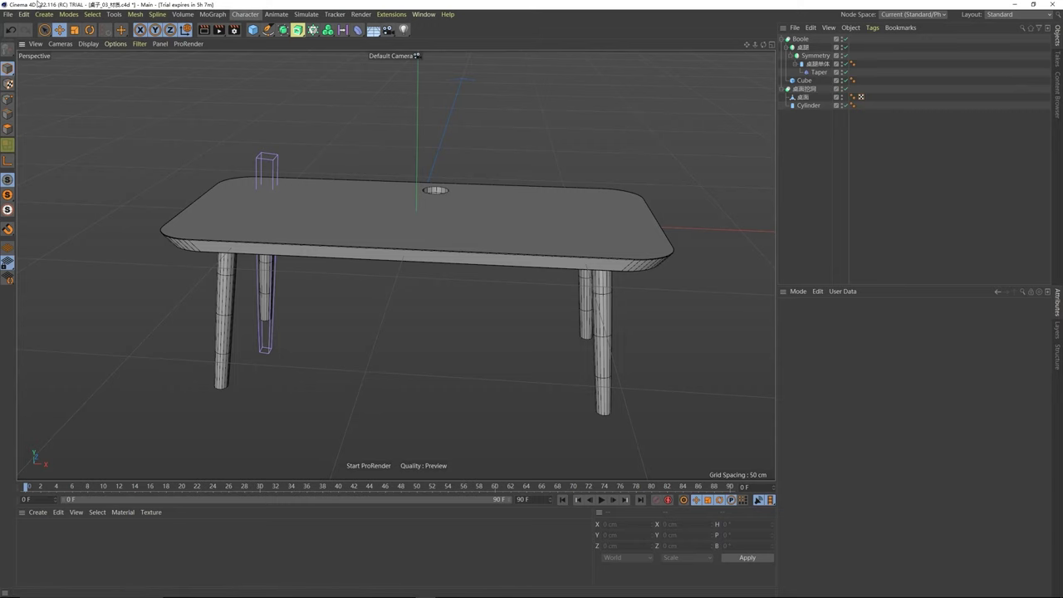
# - Save the project under the new name 桌子_03_材质 with Save Project As
pyautogui.click(8, 14)
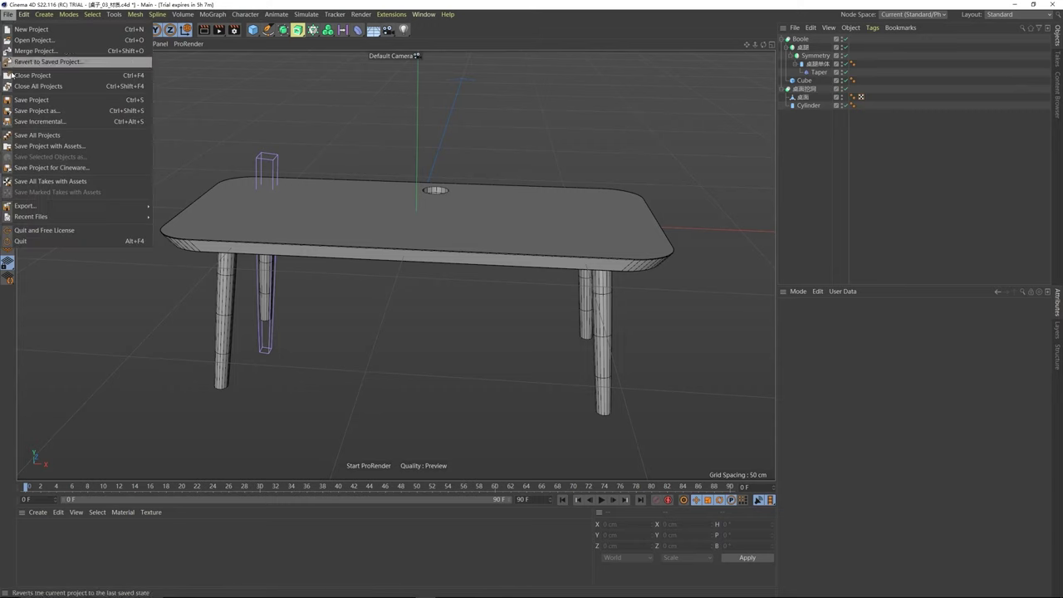
pyautogui.click(50, 111)
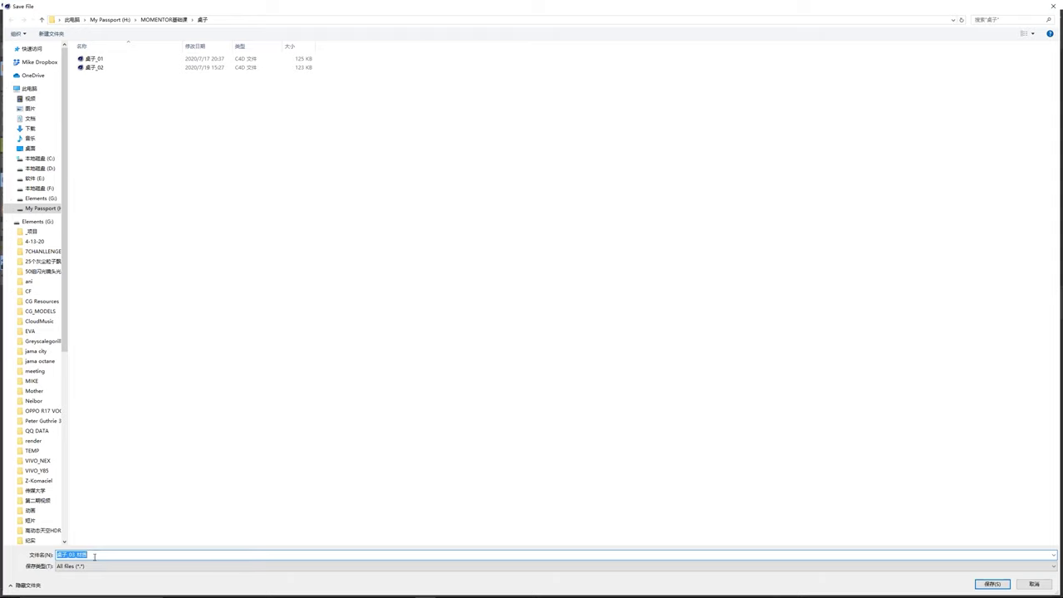
pyautogui.moveTo(88, 554); pyautogui.dragTo(73, 554)
pyautogui.press('BackSpace')
pyautogui.write('_材质')
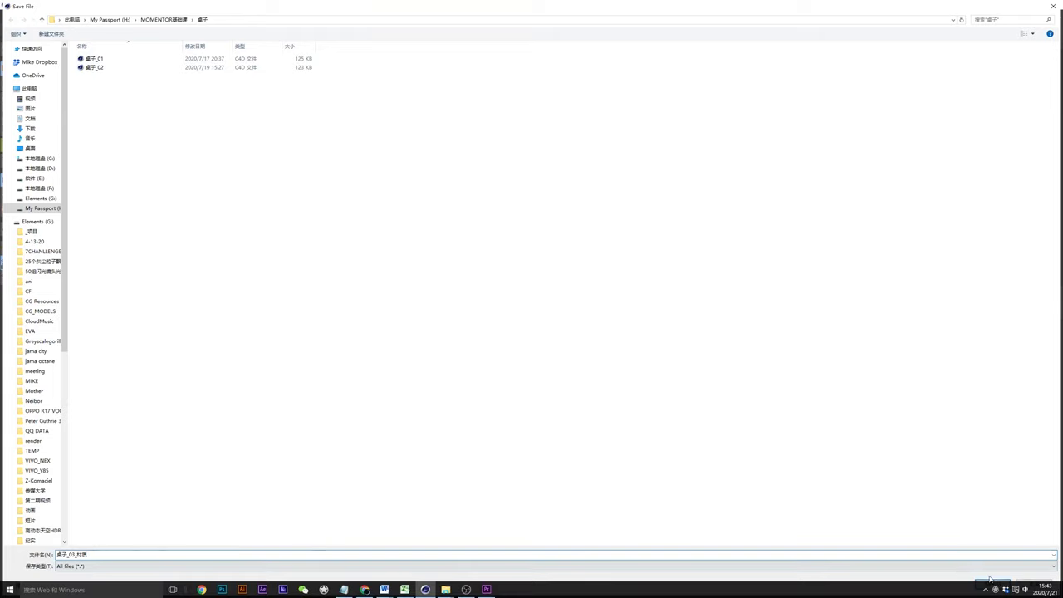
pyautogui.click(992, 584)
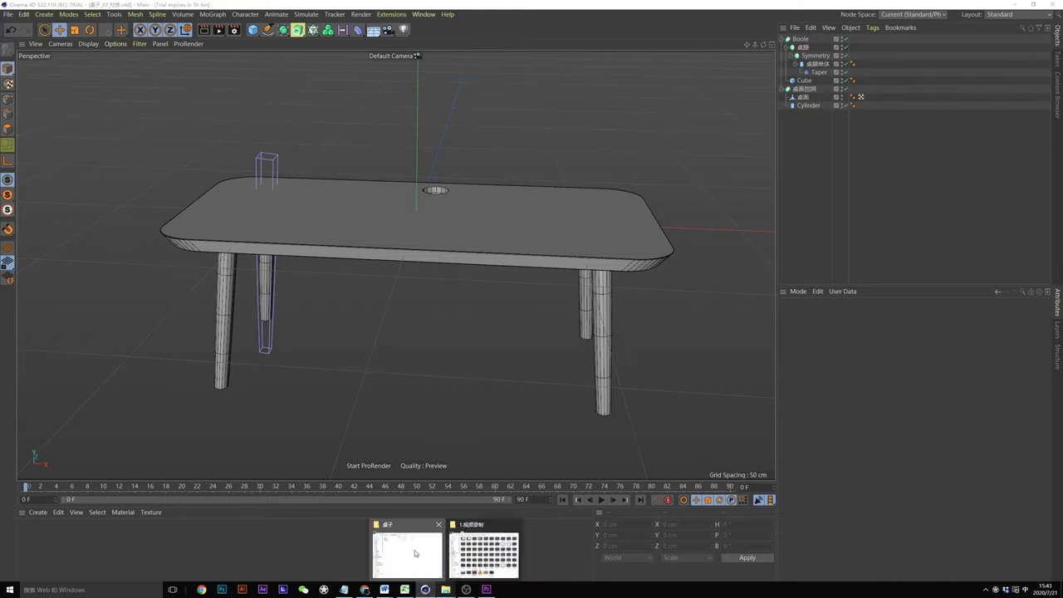
# - Rename the file 桌子_01 to 桌子_01_建模 in the 桌子 folder
pyautogui.click(412, 550)
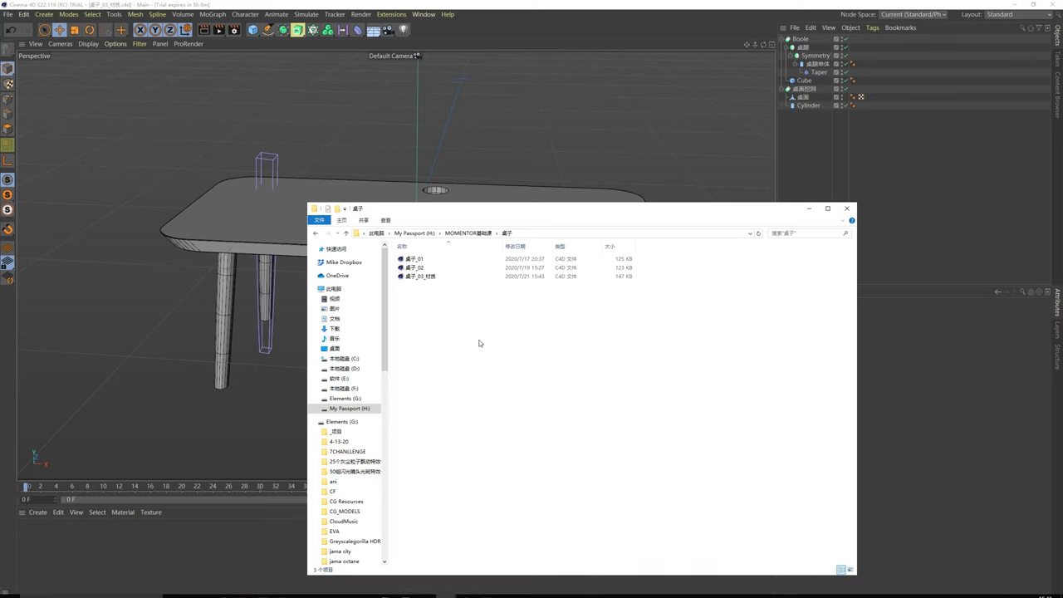
pyautogui.click(420, 260)
pyautogui.rightClick(419, 259)
pyautogui.click(349, 495)
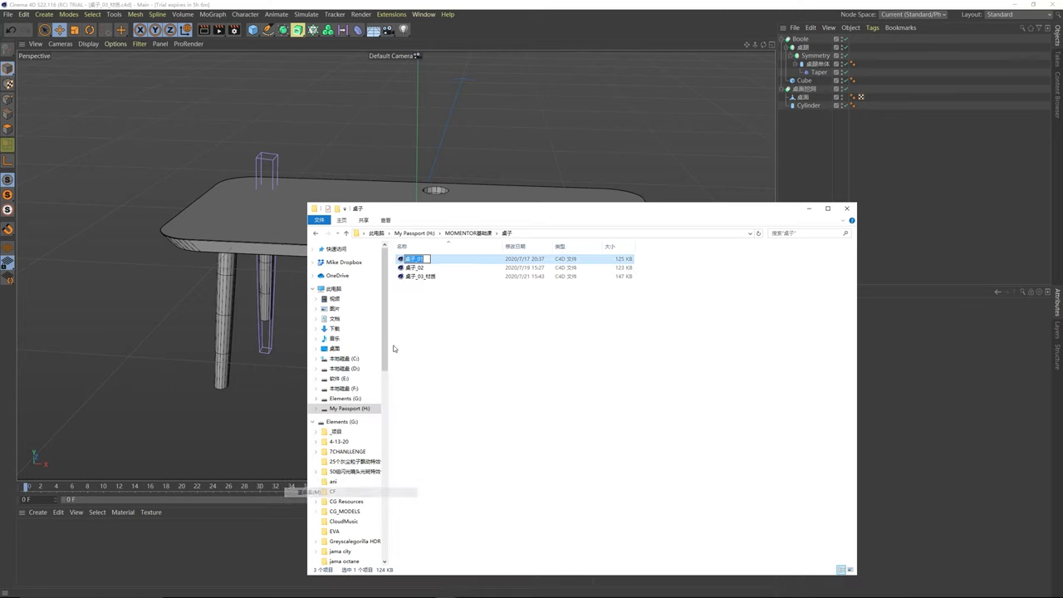
pyautogui.click(426, 260)
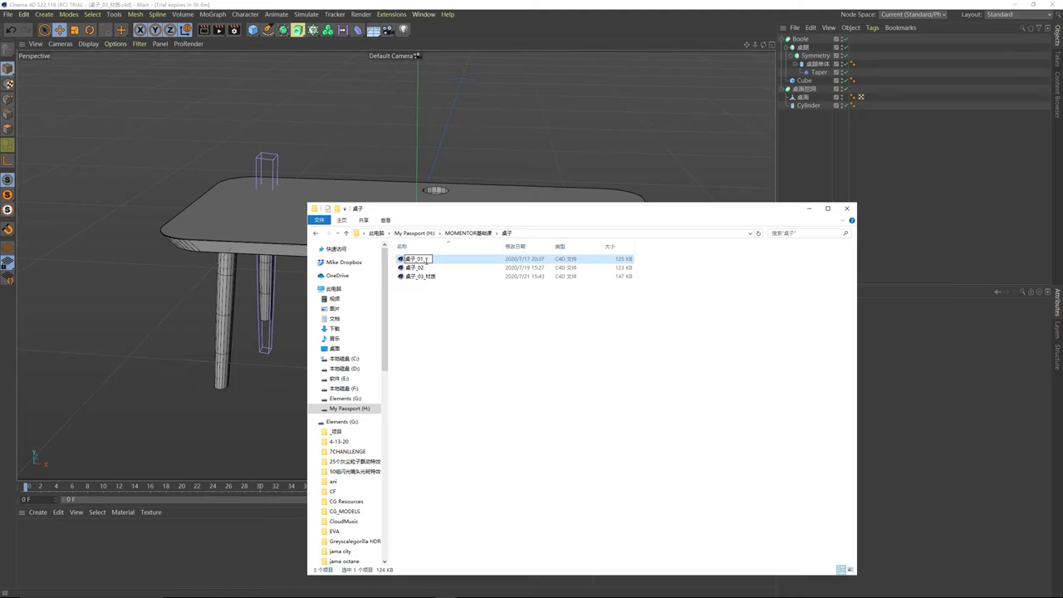
pyautogui.write('_建模')
# - Rename 桌子_02 to 桌子_02_细模, then switch back to Cinema 4D
pyautogui.rightClick(415, 268)
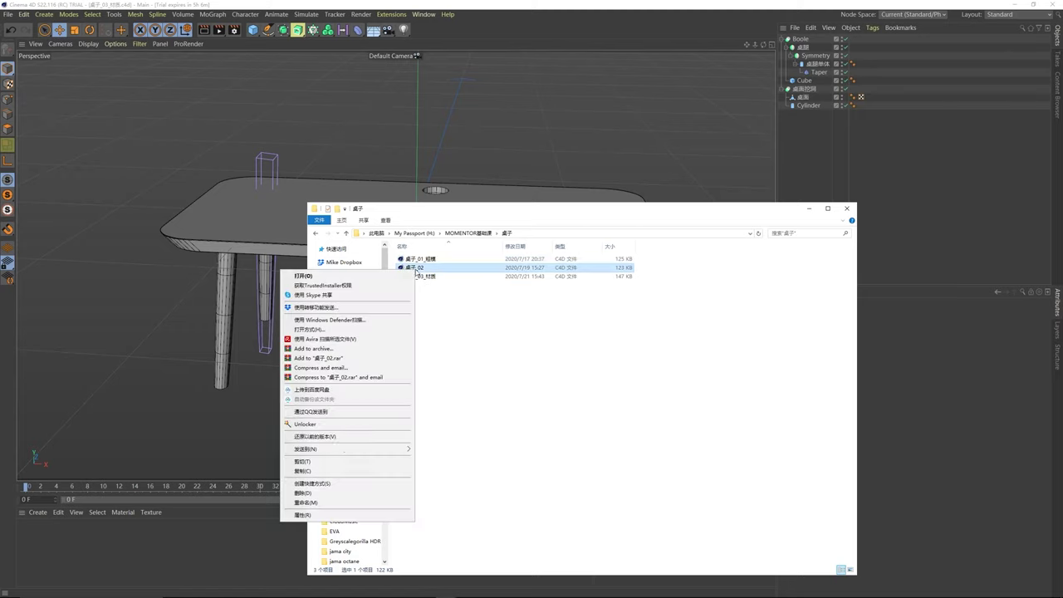
pyautogui.click(304, 502)
pyautogui.click(429, 267)
pyautogui.write('_')
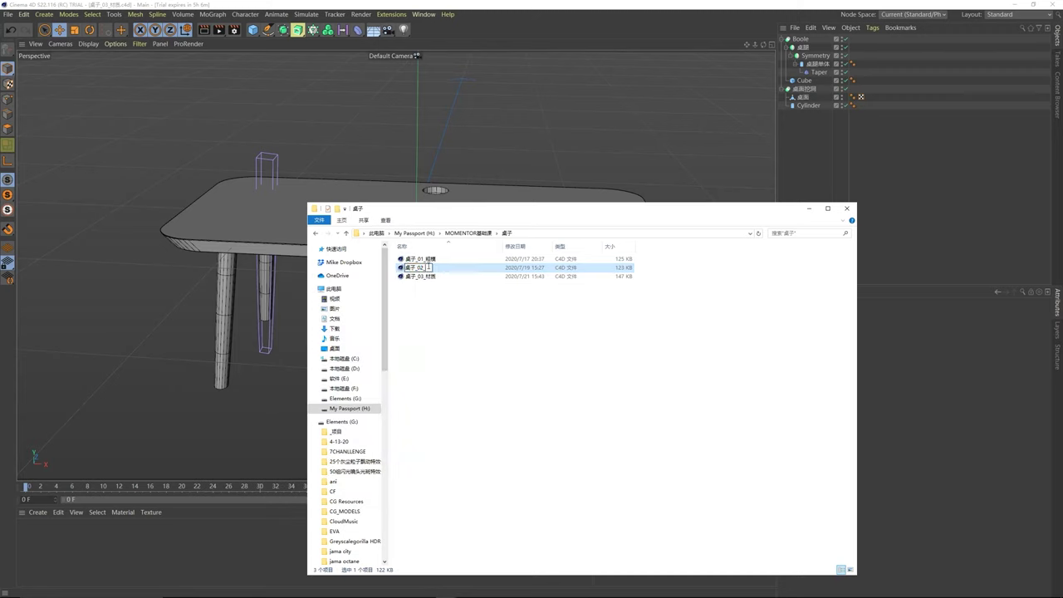
pyautogui.write('ximo')
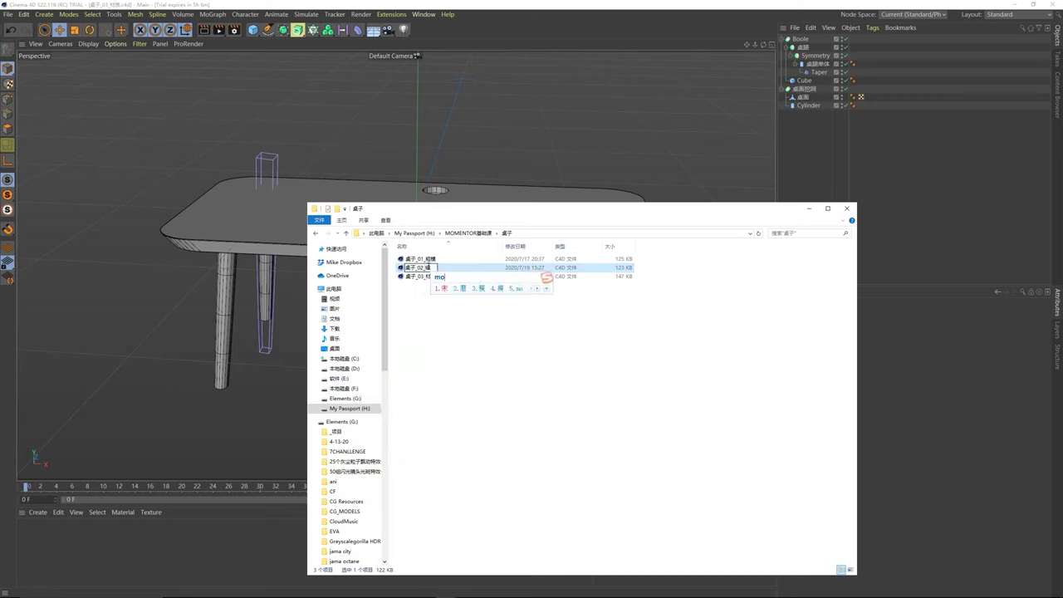
pyautogui.press('space')
pyautogui.click(433, 279)
pyautogui.click(432, 268)
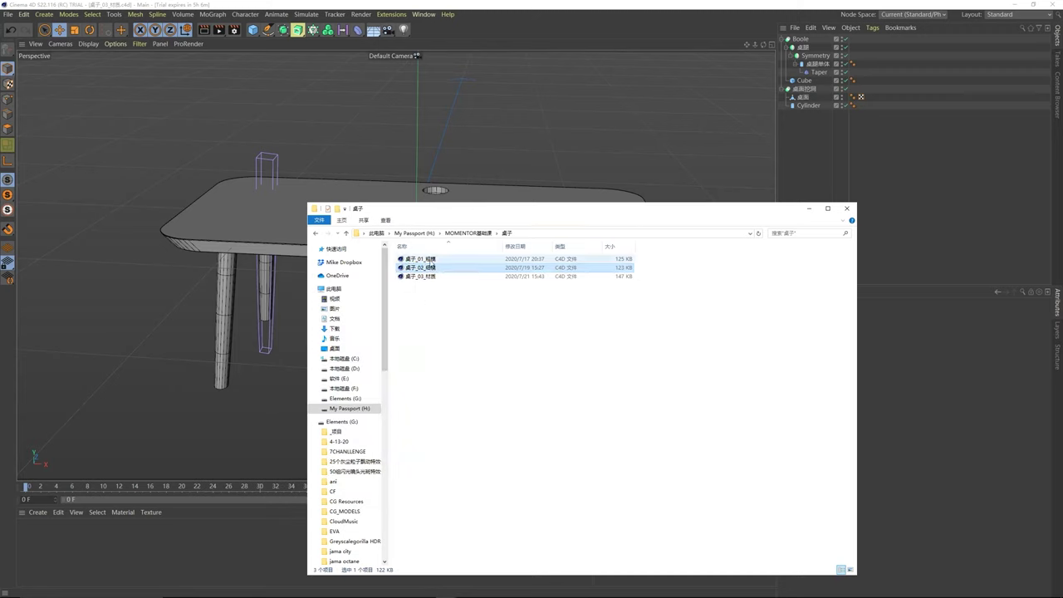
pyautogui.click(440, 277)
pyautogui.click(455, 4)
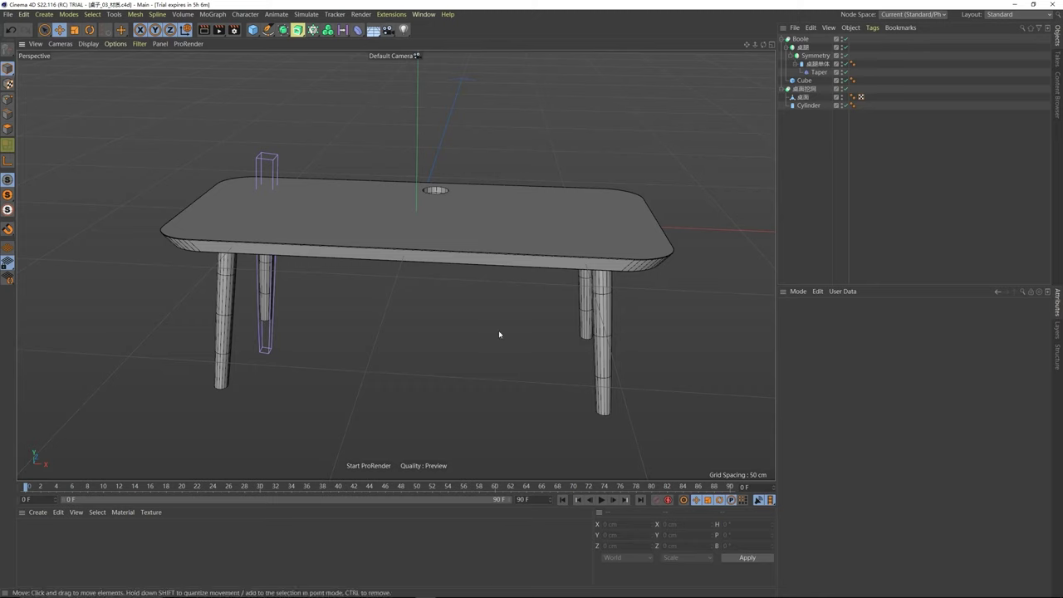
# - Add a new Standard material from the Material Manager's Create > Materials menu
pyautogui.keyDown('alt'); pyautogui.moveTo(363, 215); pyautogui.dragTo(318, 224); pyautogui.keyUp('alt')
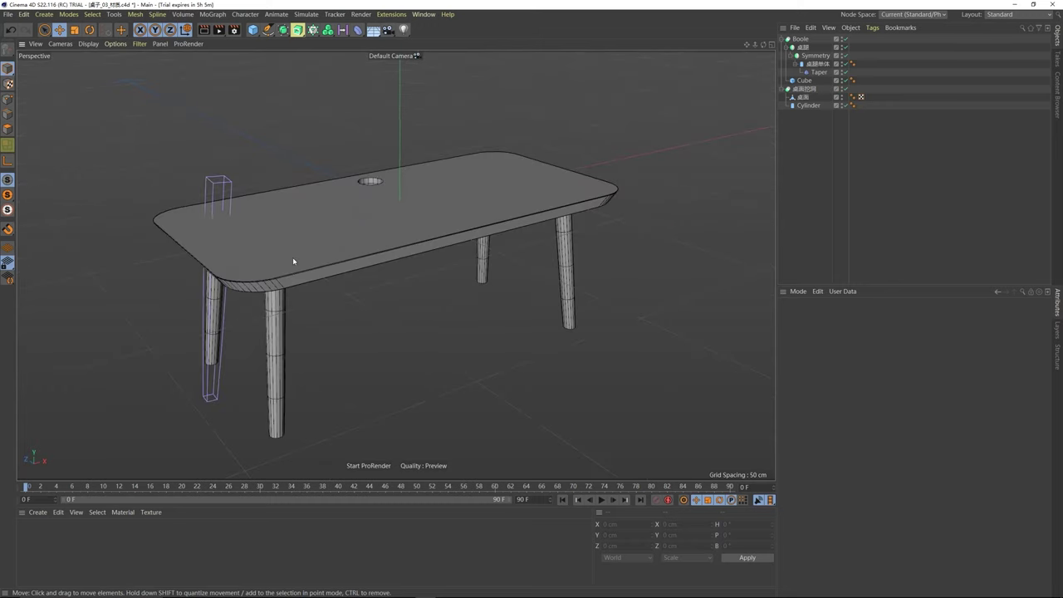
pyautogui.keyDown('alt'); pyautogui.moveTo(292, 261); pyautogui.dragTo(486, 282); pyautogui.keyUp('alt')
pyautogui.keyDown('alt'); pyautogui.moveTo(392, 280); pyautogui.dragTo(376, 248); pyautogui.keyUp('alt')
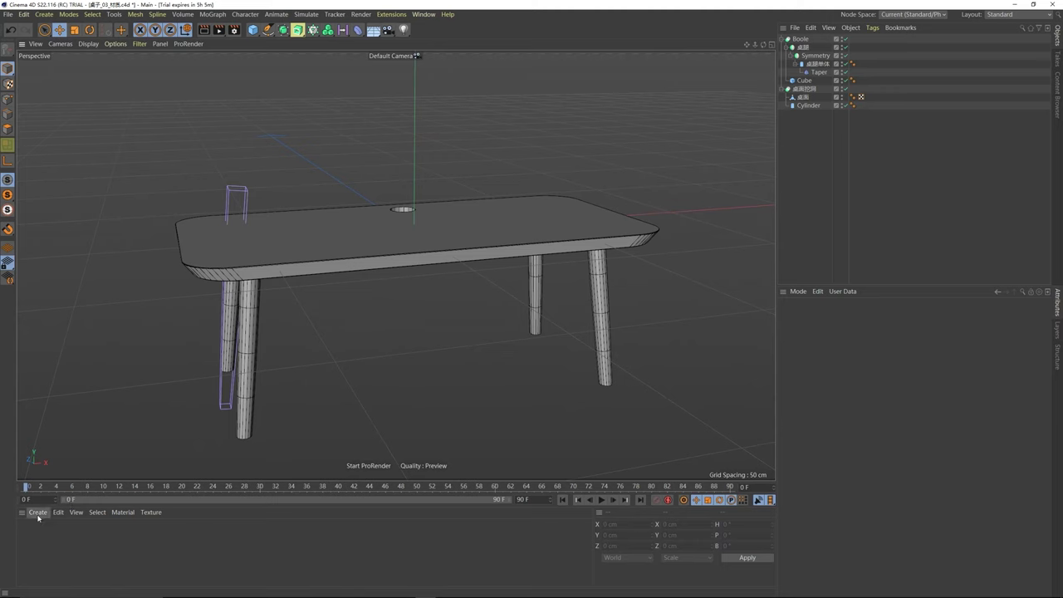
pyautogui.click(38, 512)
pyautogui.moveTo(61, 417)
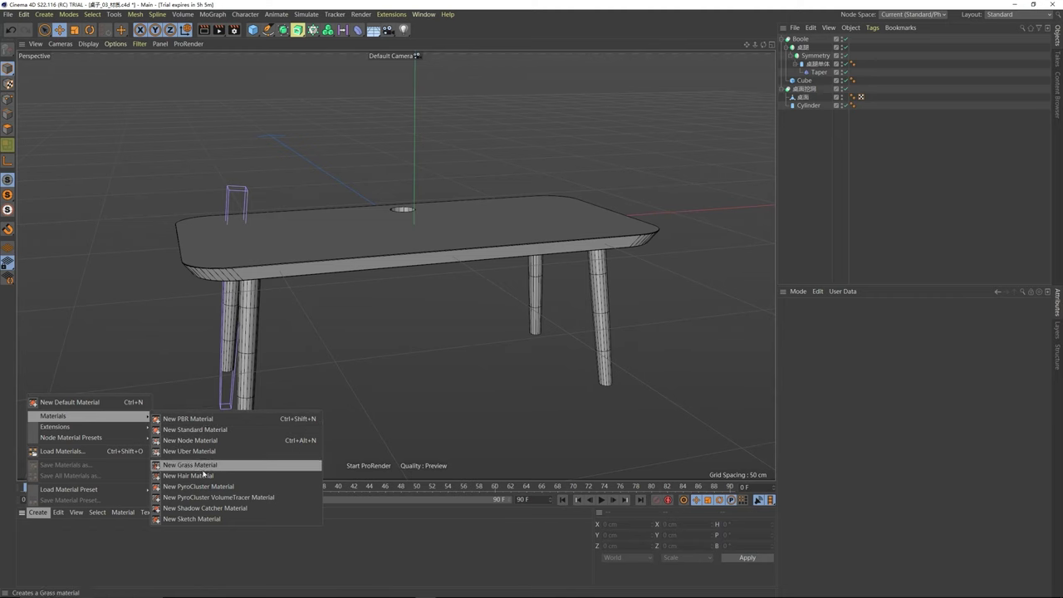
pyautogui.click(215, 432)
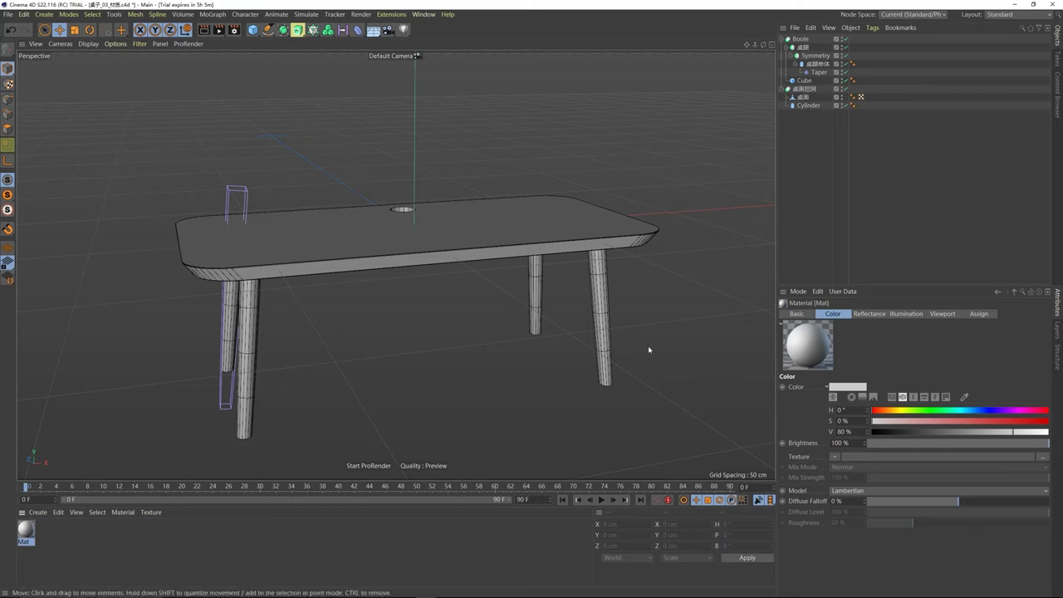
# - Rename the new material 木头 and open it in the Material Editor
pyautogui.doubleClick(25, 544)
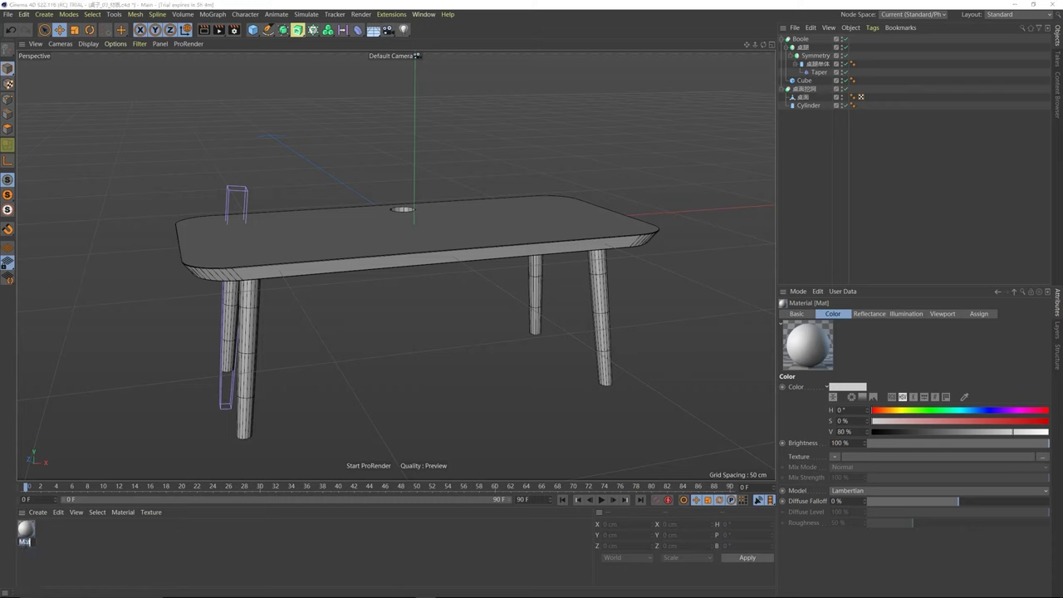
pyautogui.write('木头')
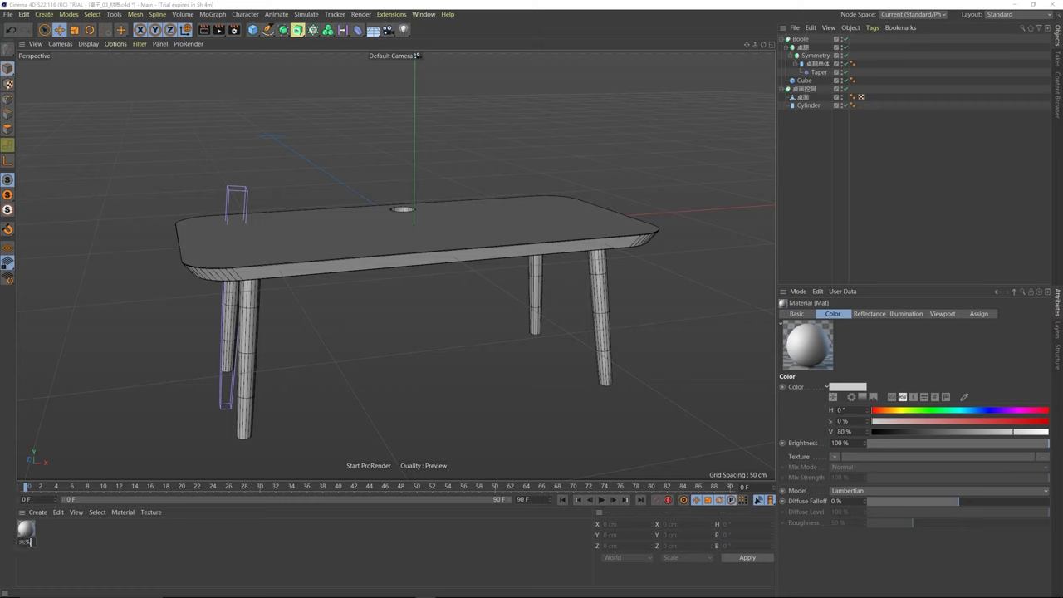
pyautogui.press('Return')
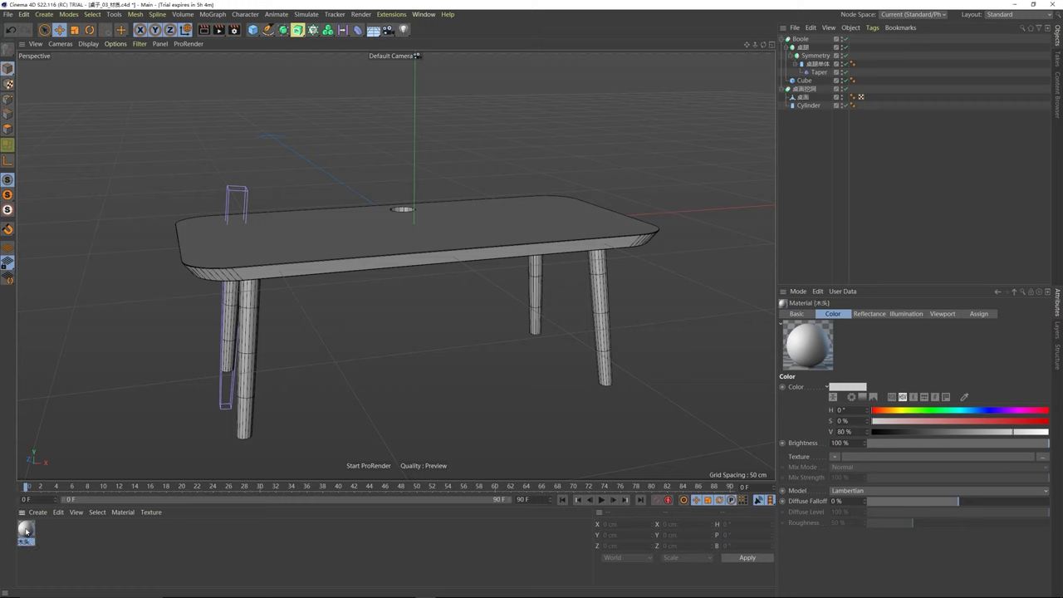
pyautogui.doubleClick(26, 528)
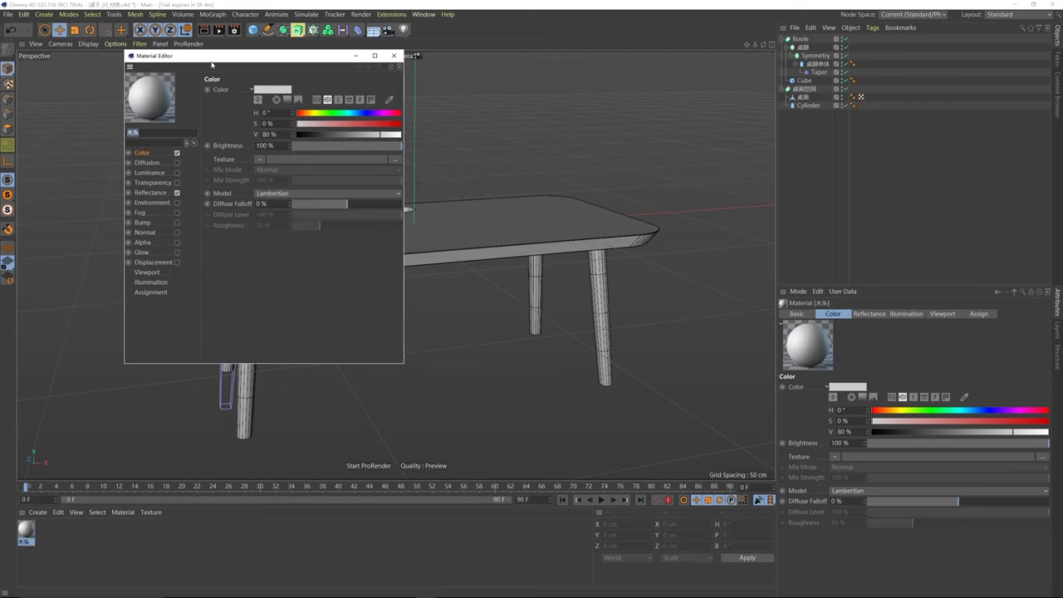
pyautogui.moveTo(212, 64); pyautogui.dragTo(601, 179)
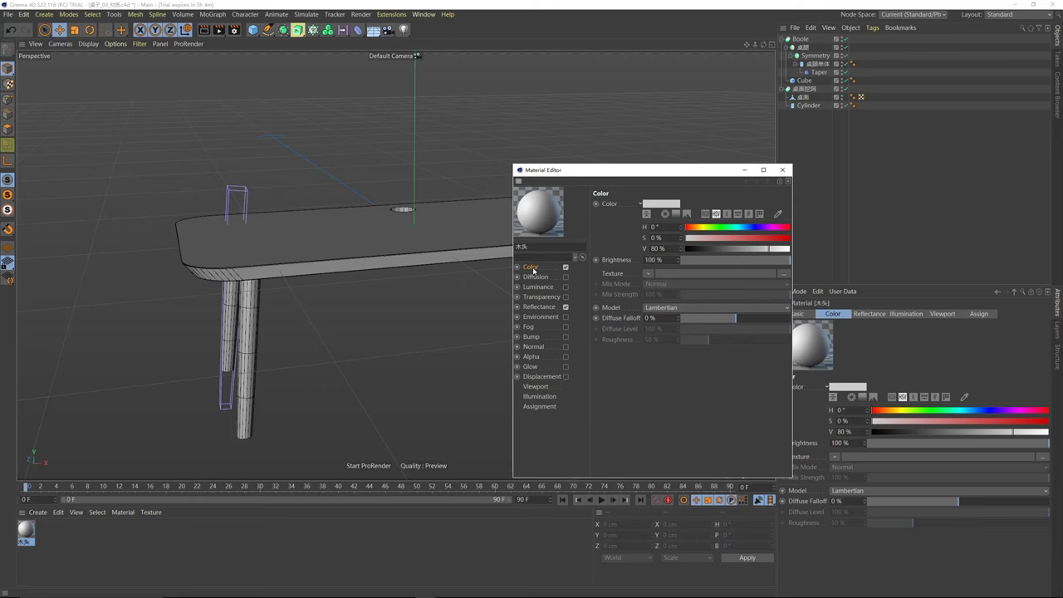
pyautogui.keyDown('alt'); pyautogui.moveTo(352, 255); pyautogui.dragTo(283, 222); pyautogui.keyUp('alt')
pyautogui.click(616, 276)
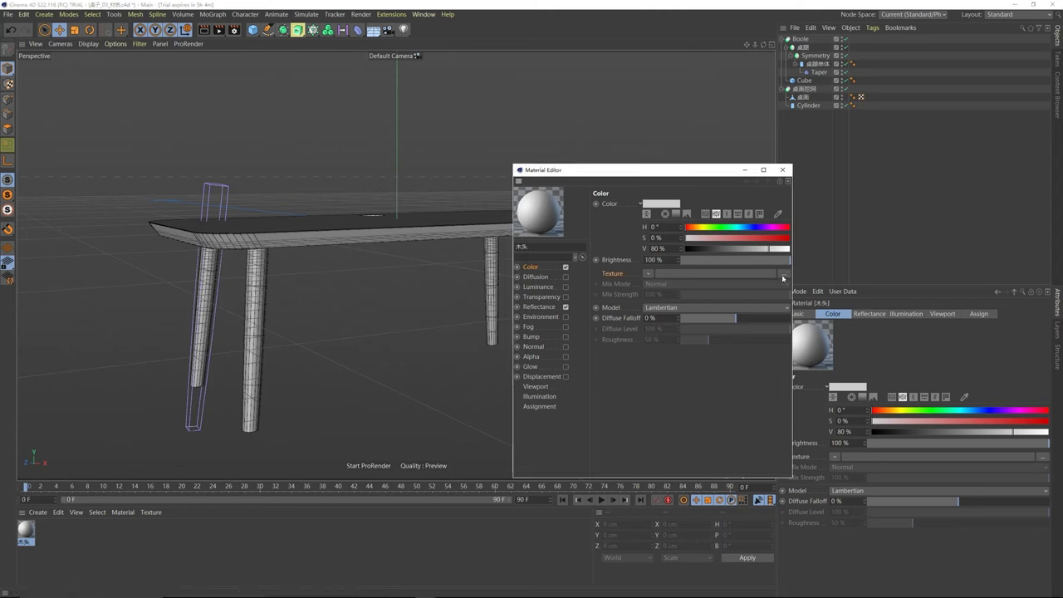
# - Load WoodMahoganyHonduran001_COL_4K.jpg as the Color texture and copy it into the project
pyautogui.click(783, 278)
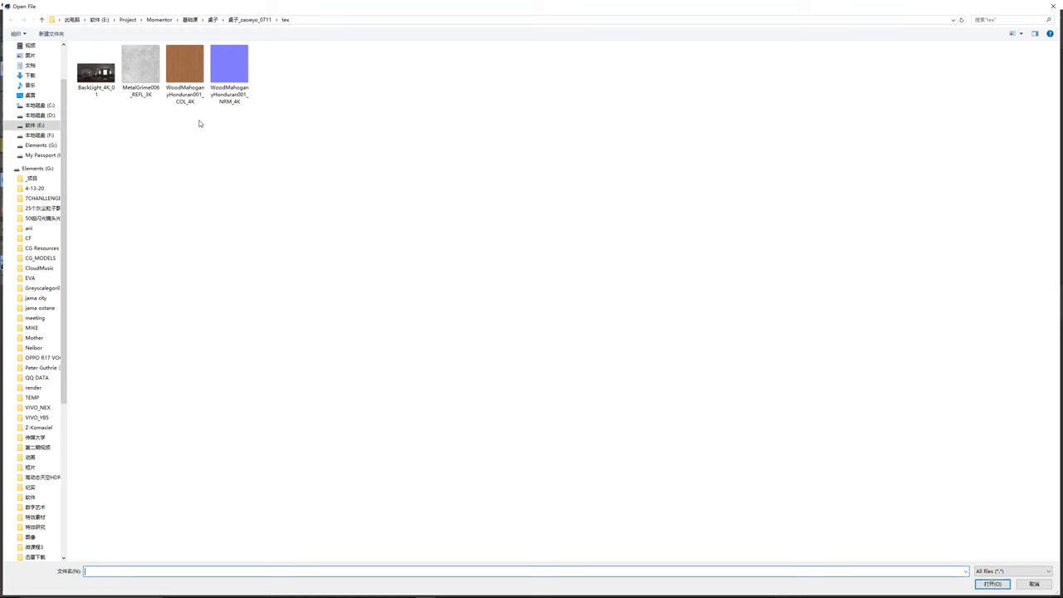
pyautogui.doubleClick(185, 66)
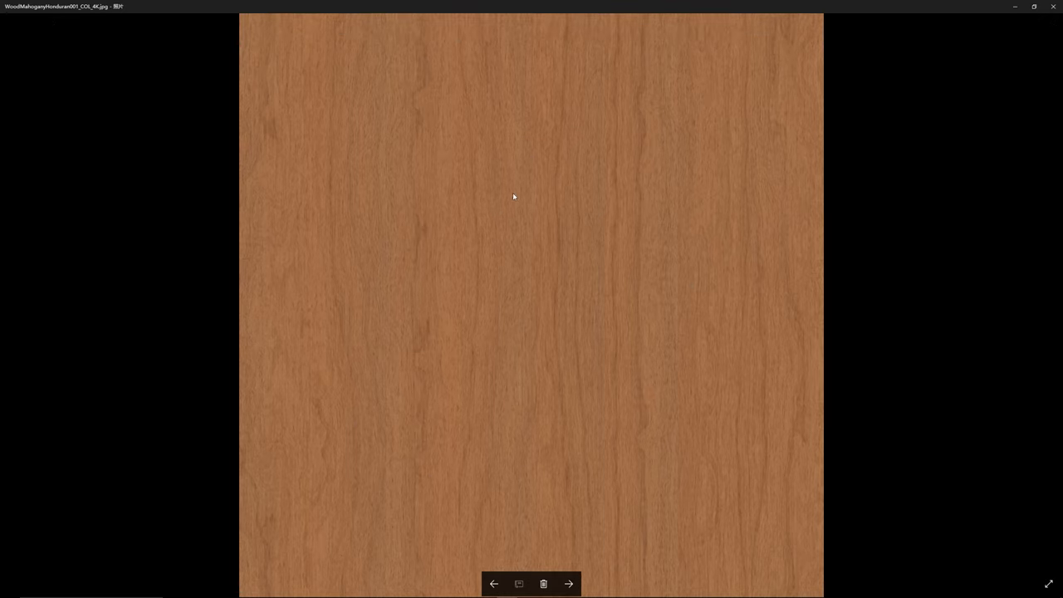
pyautogui.click(1054, 6)
pyautogui.doubleClick(185, 70)
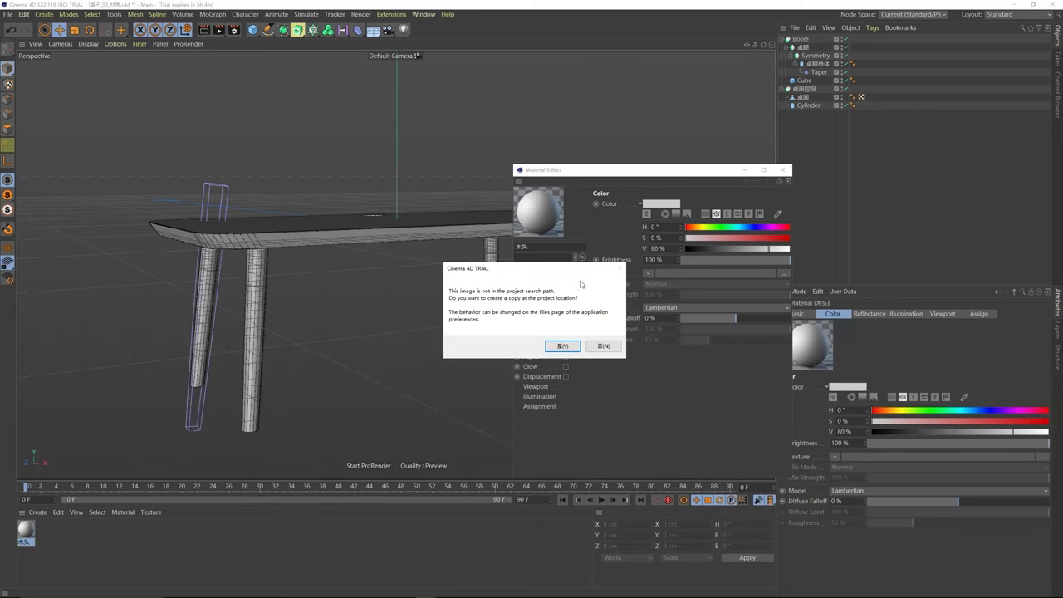
pyautogui.moveTo(552, 271); pyautogui.dragTo(402, 283)
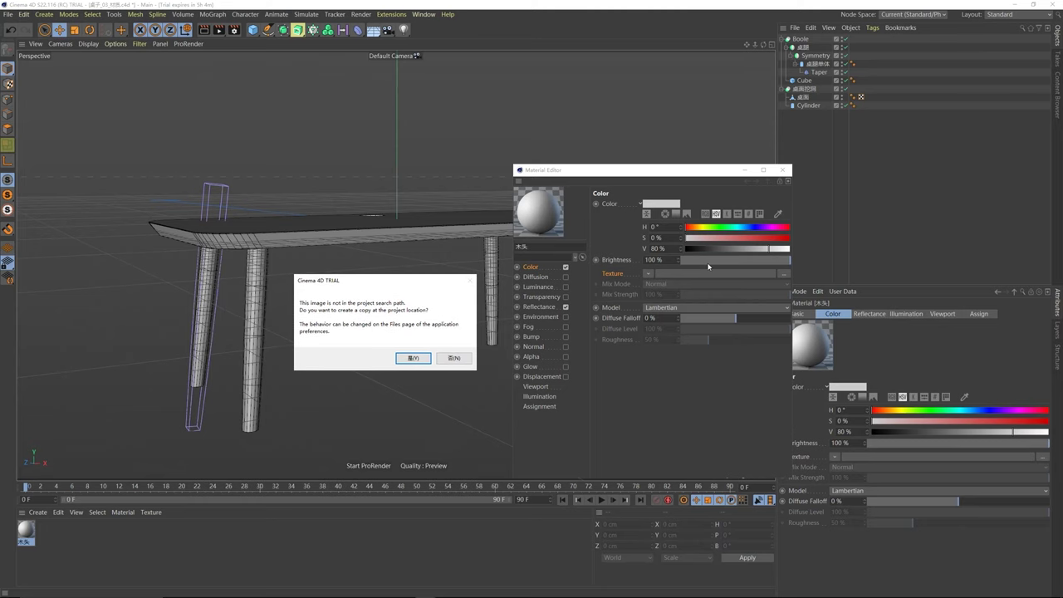
pyautogui.moveTo(415, 590)
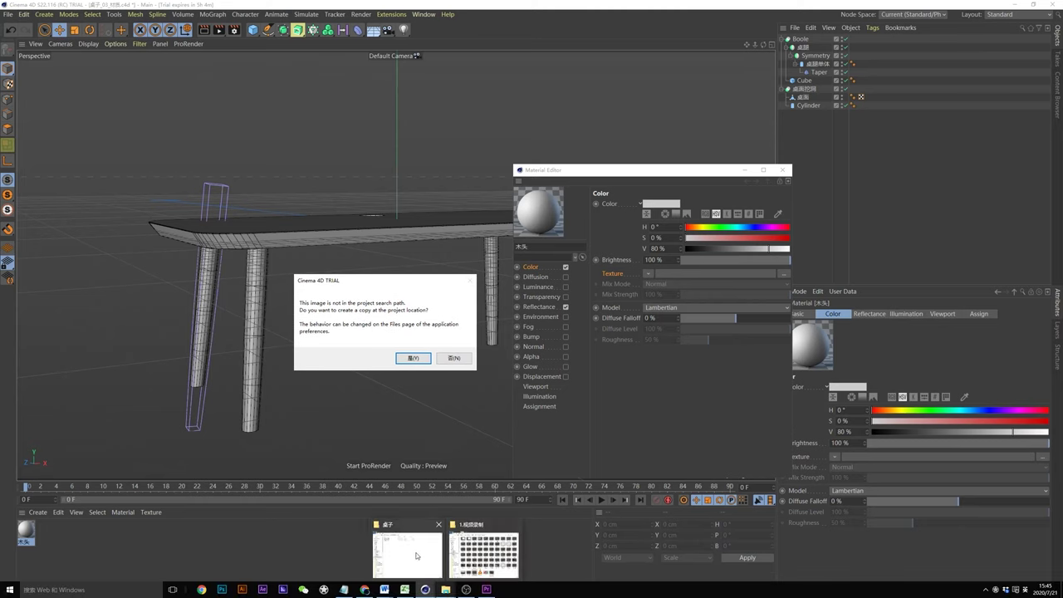
pyautogui.click(419, 555)
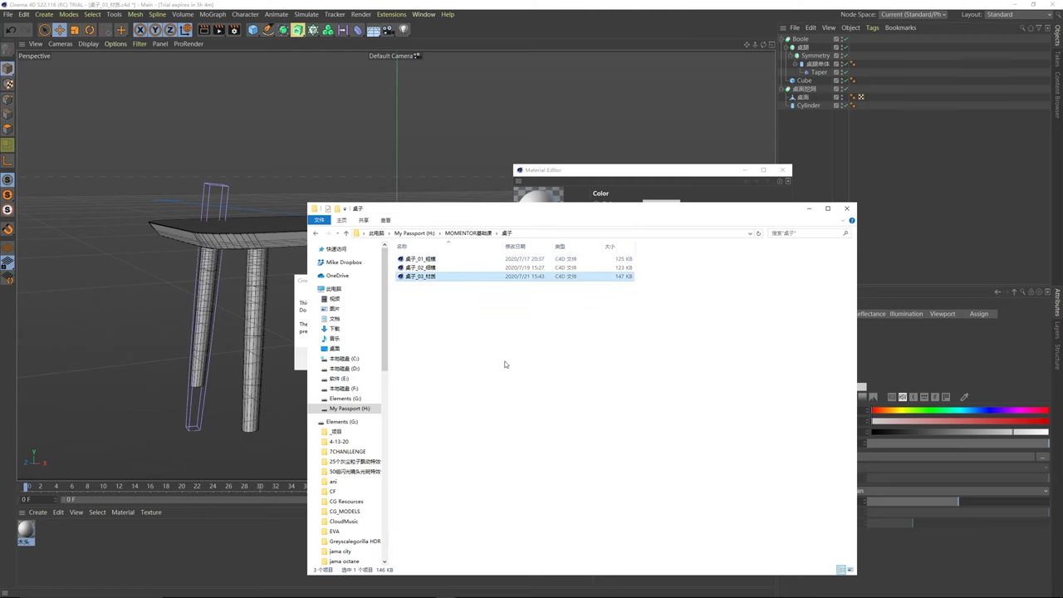
pyautogui.moveTo(539, 209); pyautogui.dragTo(733, 224)
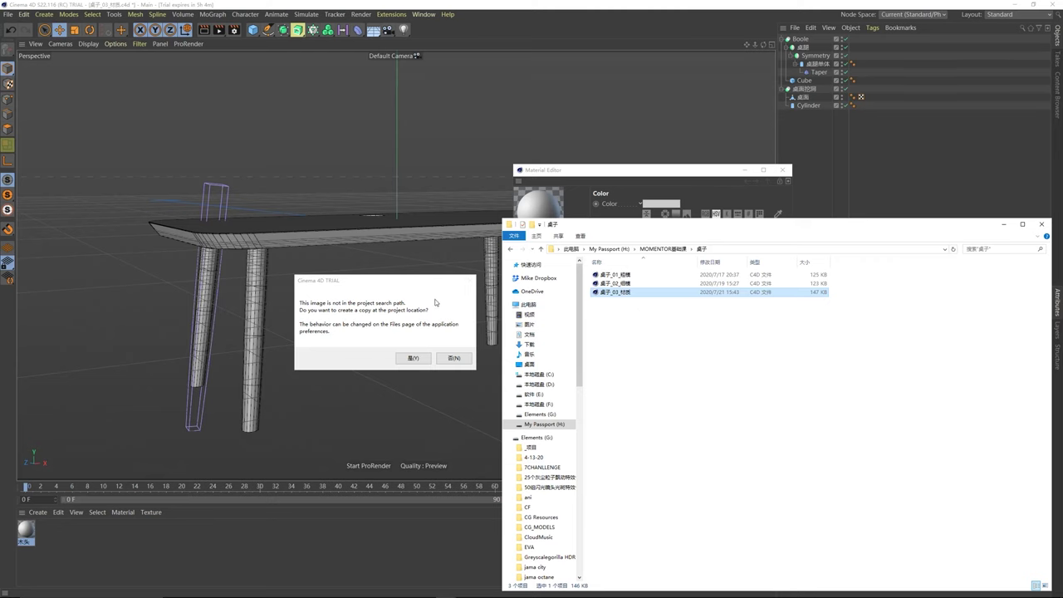
pyautogui.click(432, 316)
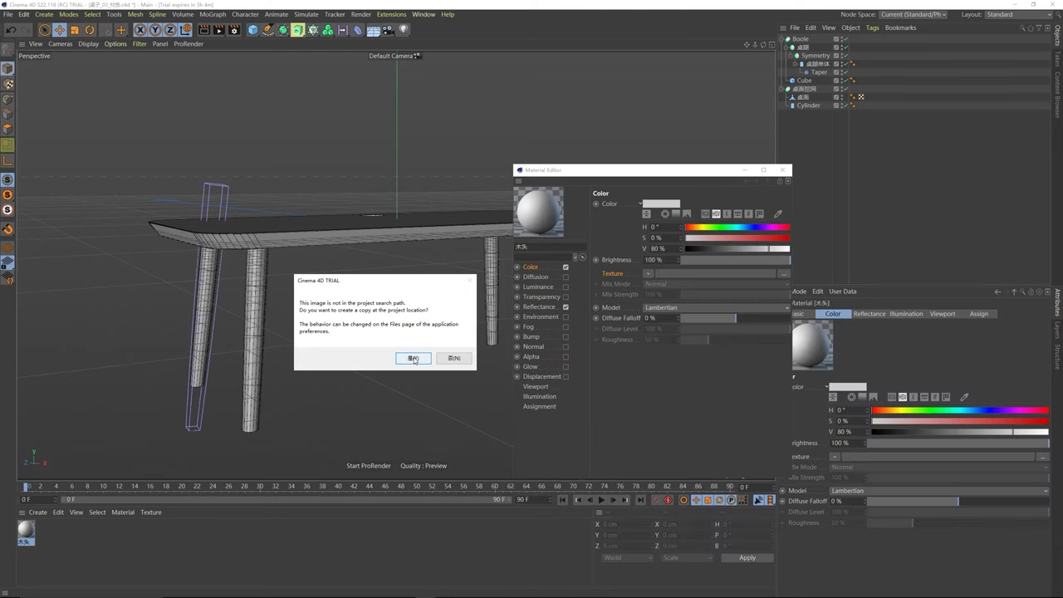
pyautogui.click(414, 359)
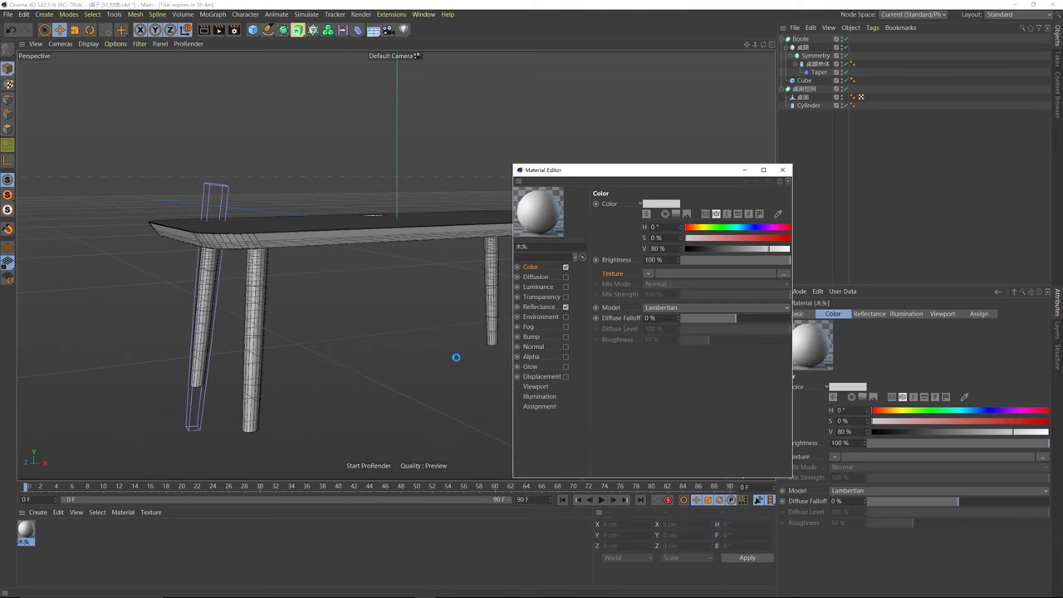
# - Open the tex folder in Explorer to check the copied mahogany texture
pyautogui.moveTo(445, 589)
pyautogui.click(407, 552)
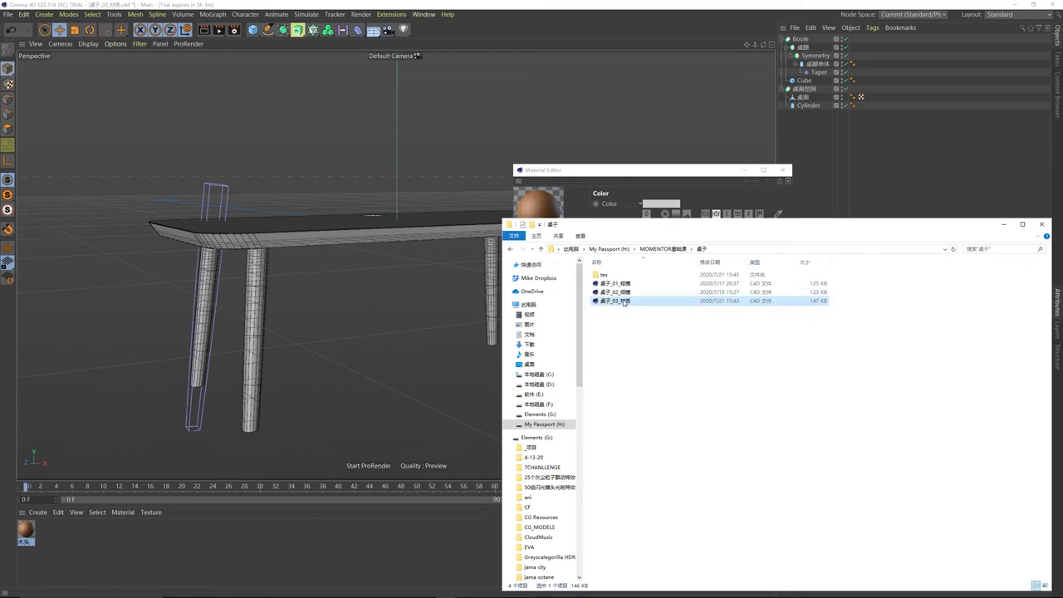
pyautogui.click(609, 278)
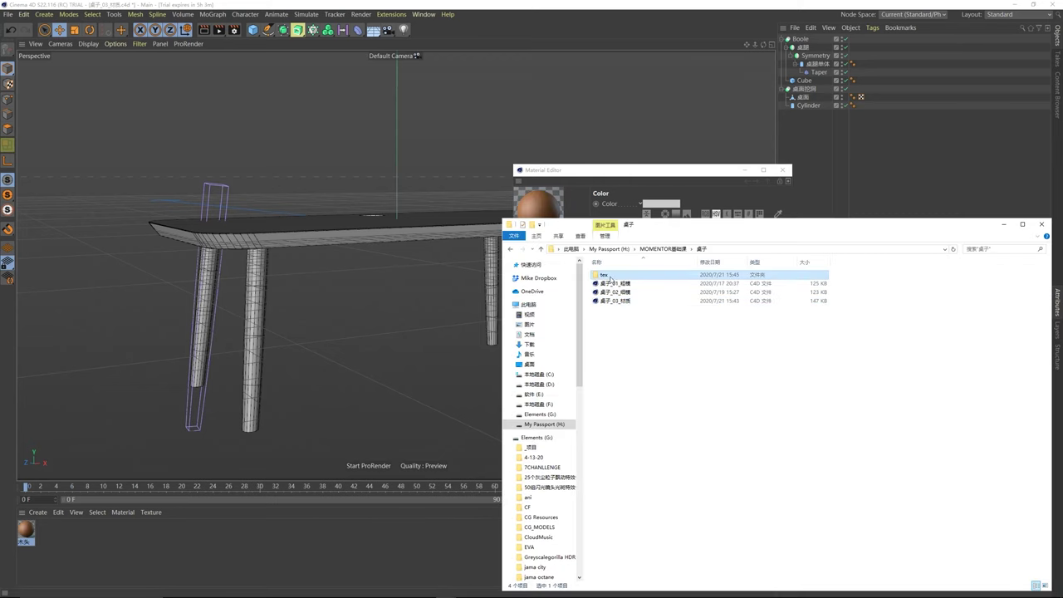
pyautogui.doubleClick(610, 280)
pyautogui.click(609, 295)
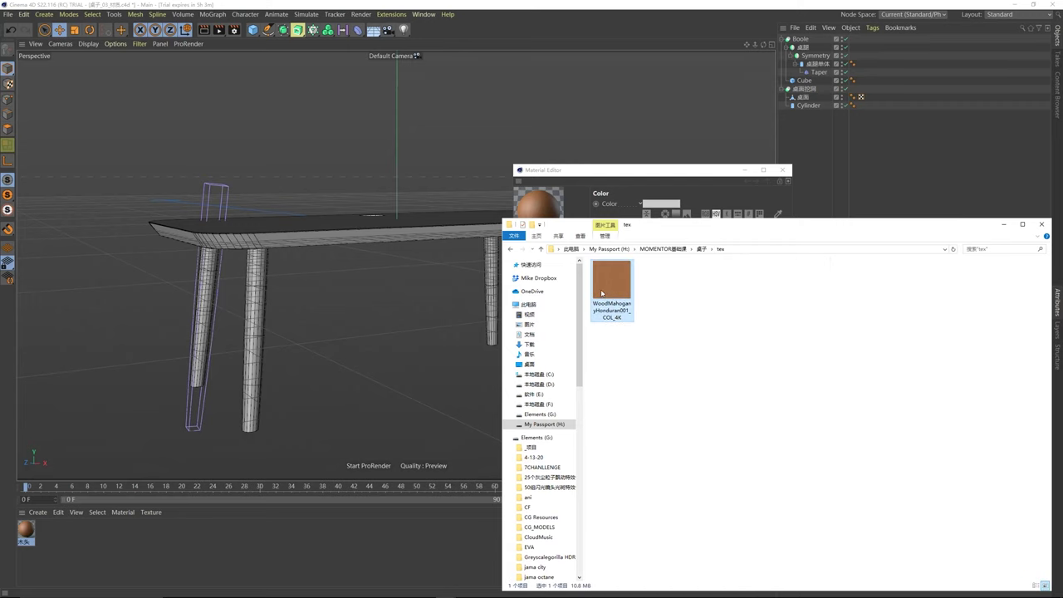
pyautogui.click(702, 250)
pyautogui.moveTo(717, 226); pyautogui.dragTo(503, 225)
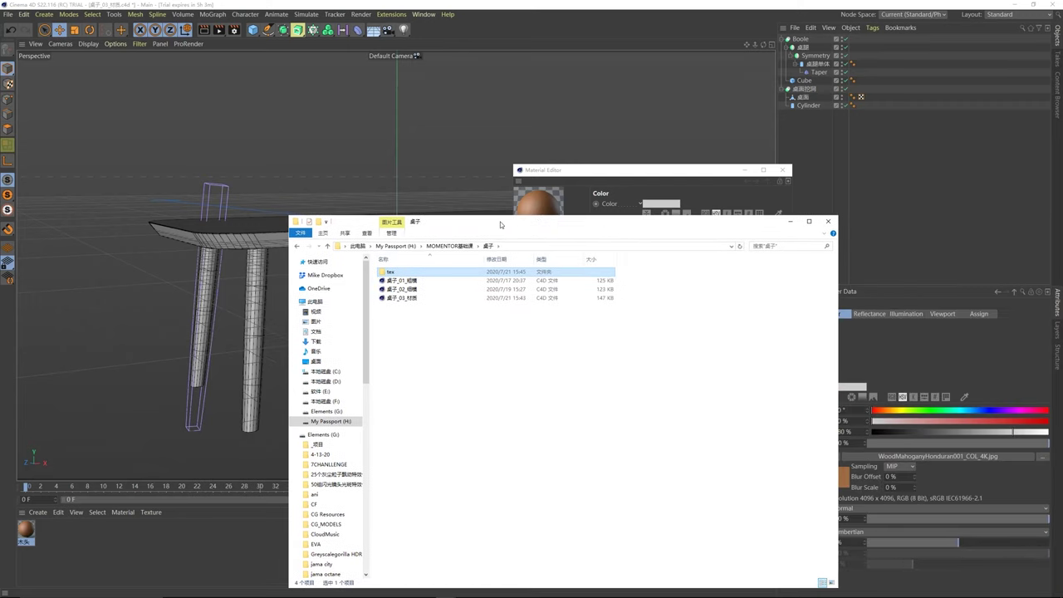
# - Browse from MOMENTOR基础课 into 桌子 and tex again, then return to 桌子
pyautogui.click(450, 245)
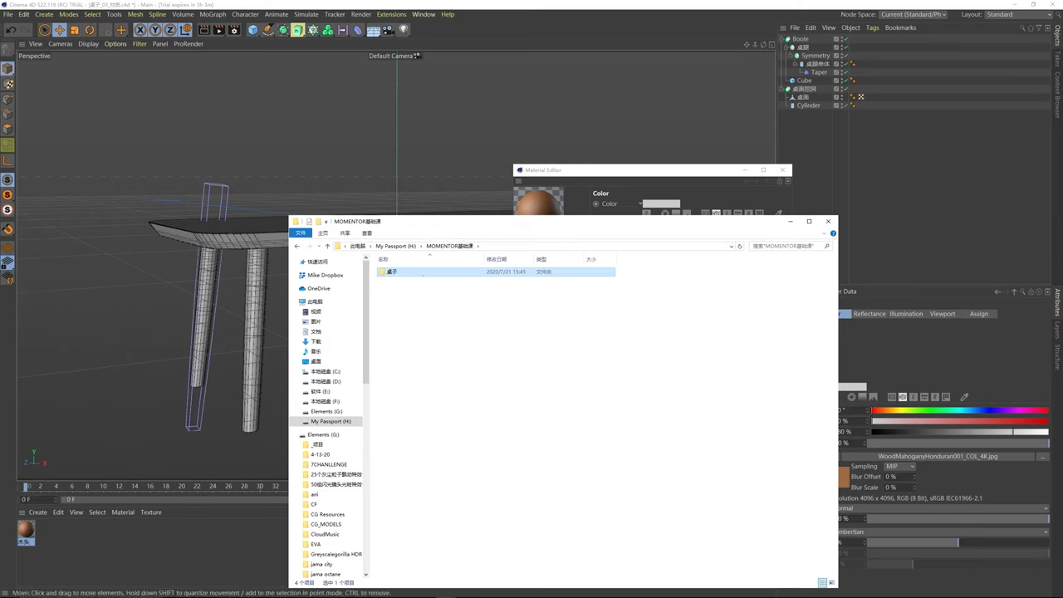
pyautogui.doubleClick(393, 272)
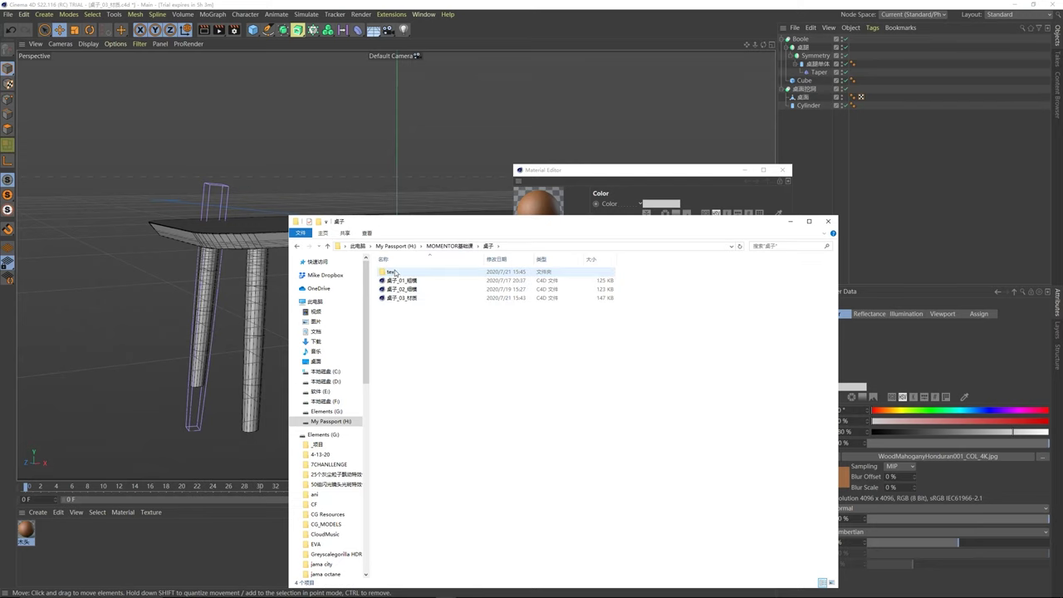
pyautogui.doubleClick(393, 273)
pyautogui.click(416, 283)
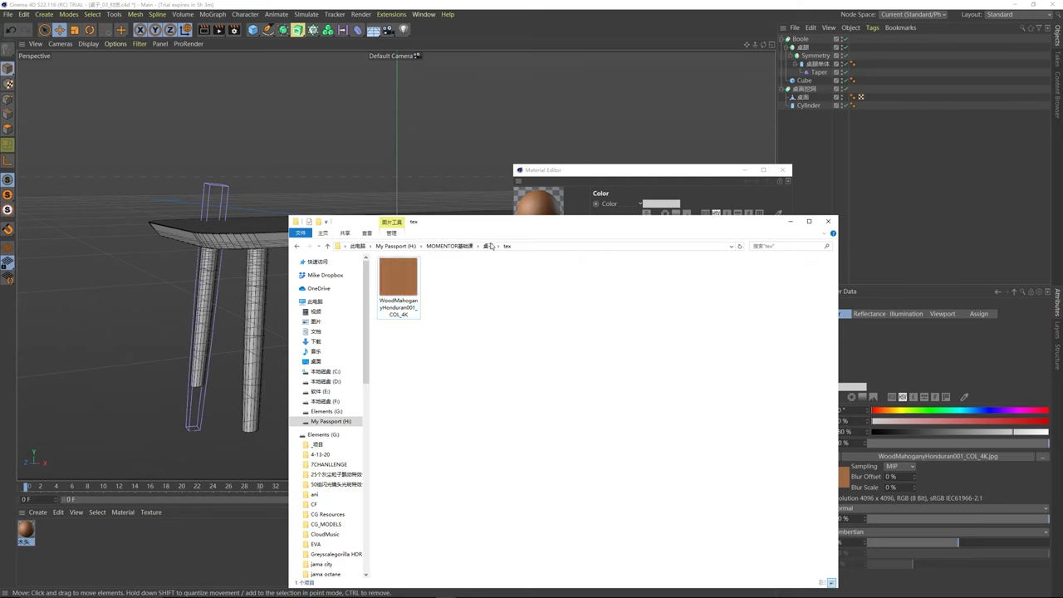
pyautogui.hotkey('alt', 'Up')
pyautogui.moveTo(501, 221); pyautogui.dragTo(371, 206)
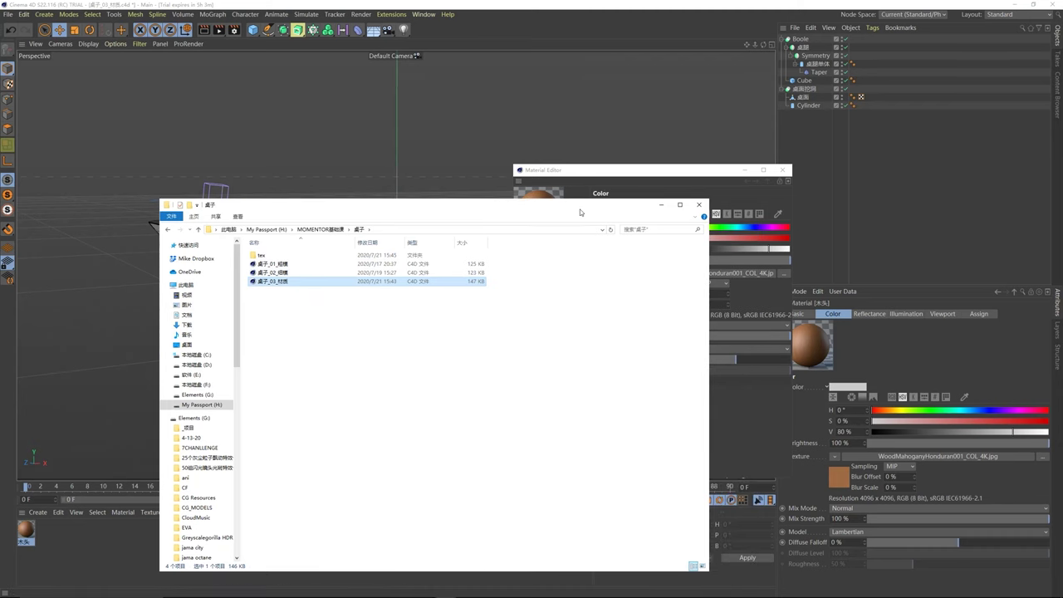
# - Bring Cinema 4D forward and place the Material Editor beside a top-down table view
pyautogui.moveTo(277, 257); pyautogui.dragTo(597, 231)
pyautogui.moveTo(633, 173); pyautogui.dragTo(674, 179)
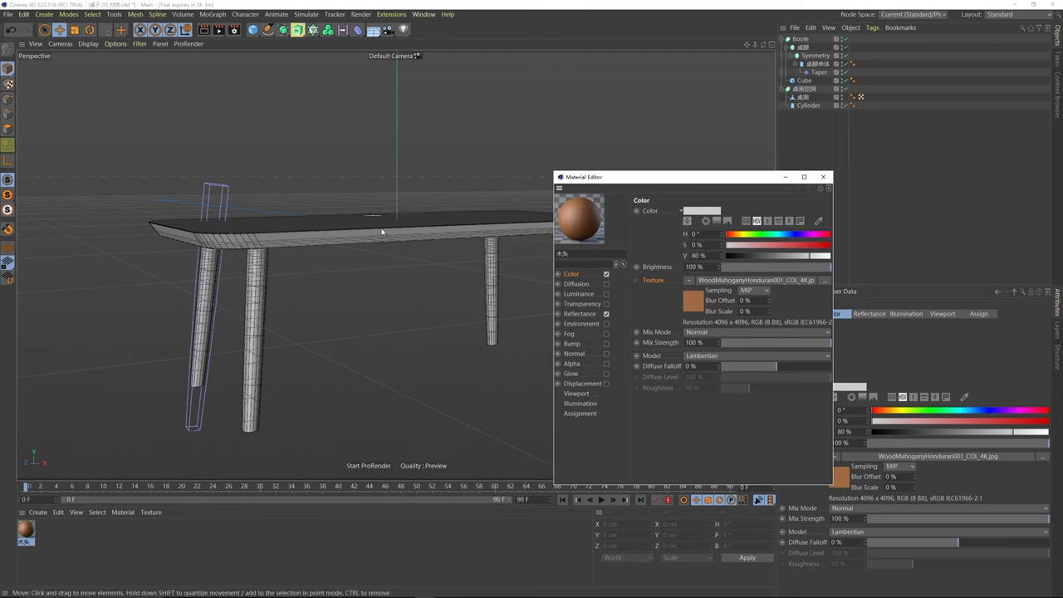
pyautogui.keyDown('alt'); pyautogui.moveTo(349, 274); pyautogui.dragTo(707, 164); pyautogui.keyUp('alt')
pyautogui.keyDown('alt'); pyautogui.moveTo(423, 201); pyautogui.dragTo(394, 208, button='middle'); pyautogui.keyUp('alt')
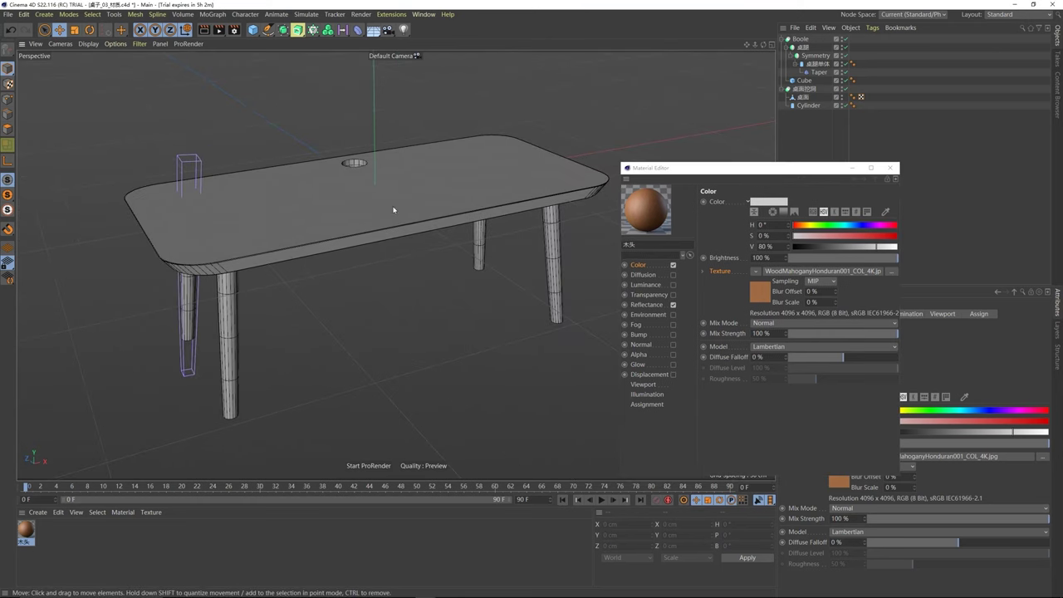
pyautogui.moveTo(715, 169); pyautogui.dragTo(444, 146)
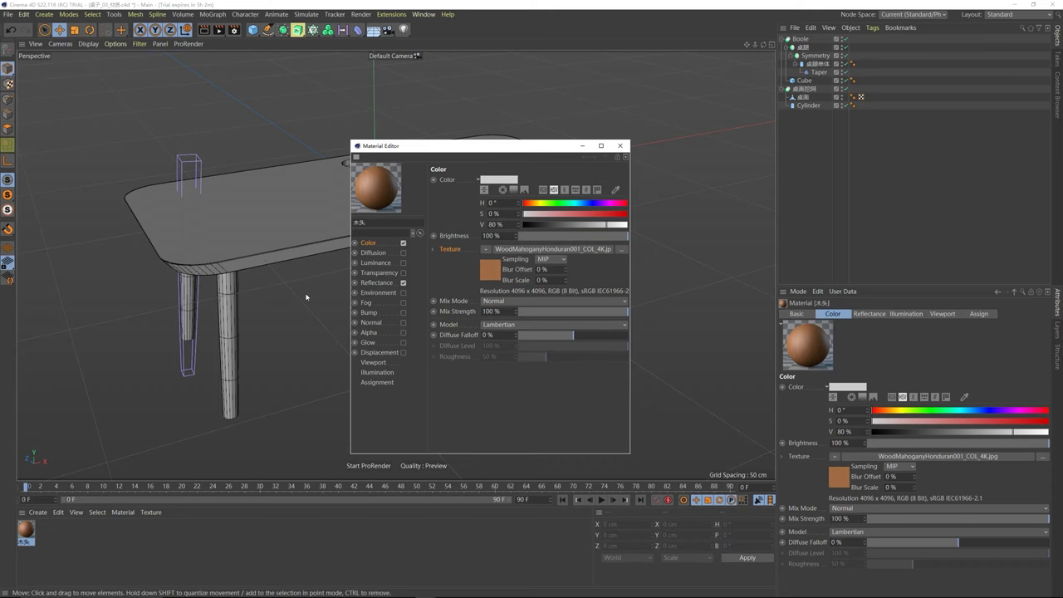
# - Drag the 木头 material onto the Boole table object to texture top and legs
pyautogui.moveTo(417, 147); pyautogui.dragTo(465, 311)
pyautogui.click(264, 212)
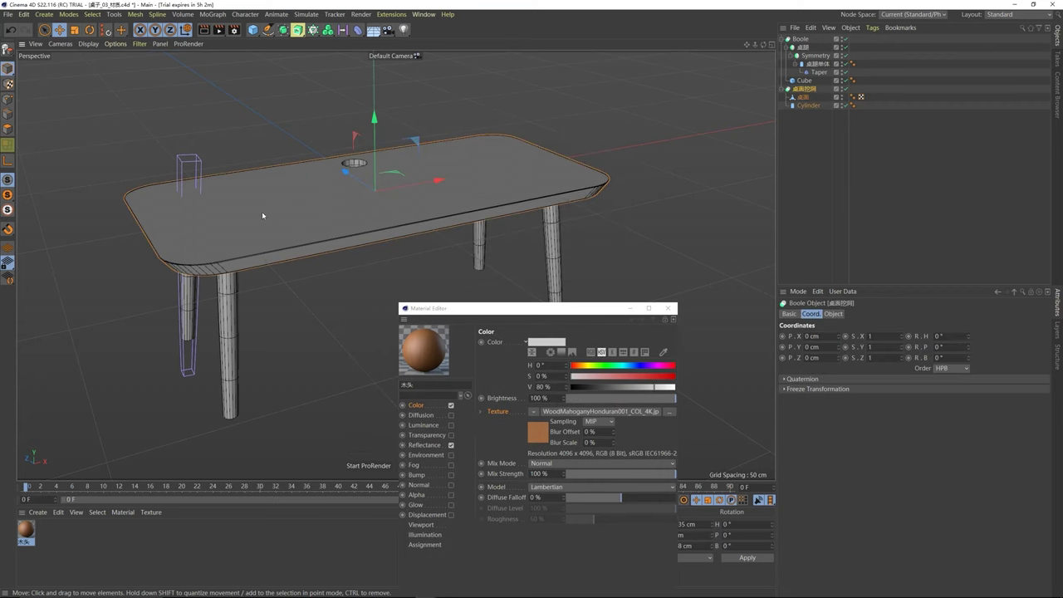
pyautogui.moveTo(25, 529); pyautogui.dragTo(565, 222)
pyautogui.moveTo(788, 143); pyautogui.dragTo(806, 41)
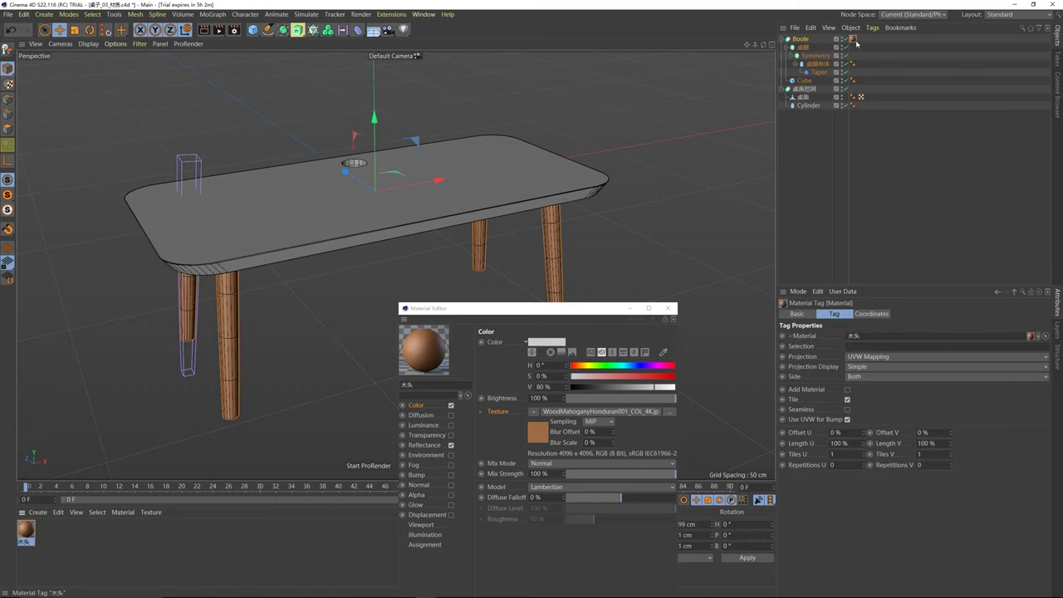
pyautogui.moveTo(34, 528); pyautogui.dragTo(810, 89)
pyautogui.click(801, 39)
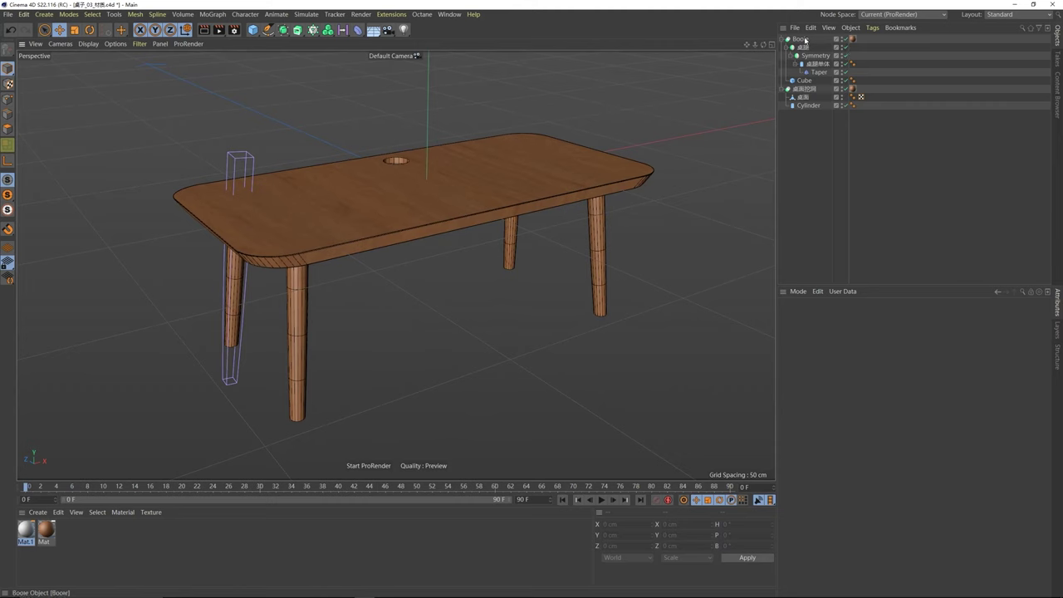
# - Inspect the Boole table's wood tag and step through its child objects
pyautogui.click(801, 39)
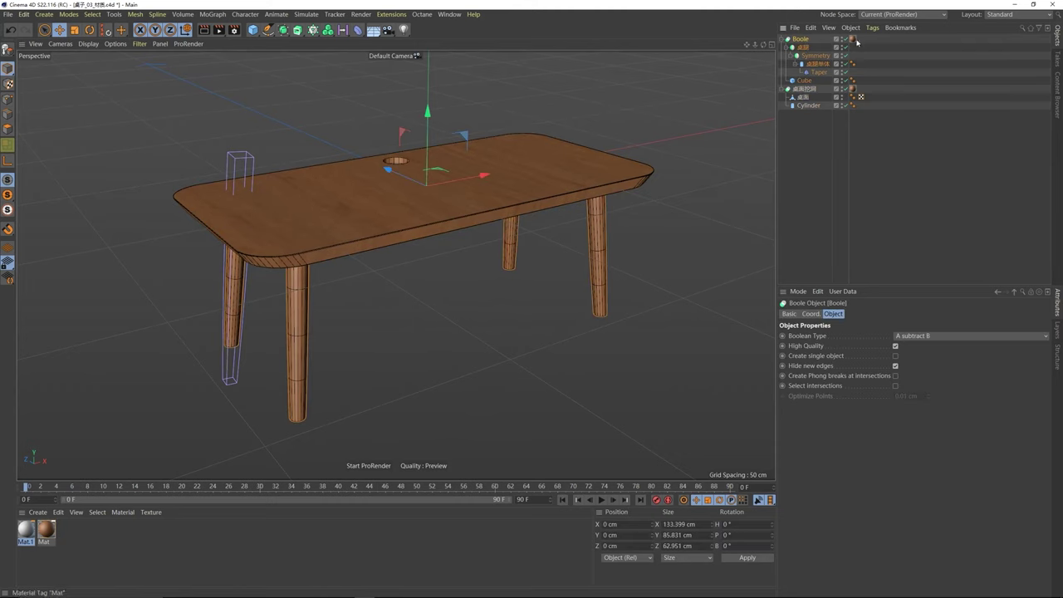
pyautogui.click(853, 39)
pyautogui.click(806, 56)
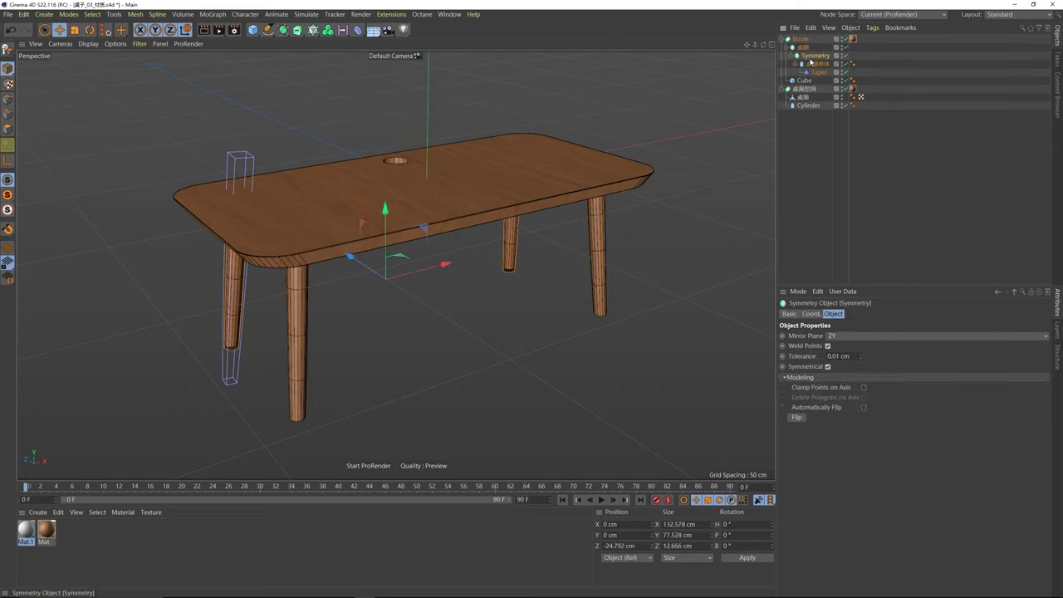
pyautogui.click(818, 64)
pyautogui.click(819, 73)
pyautogui.click(804, 47)
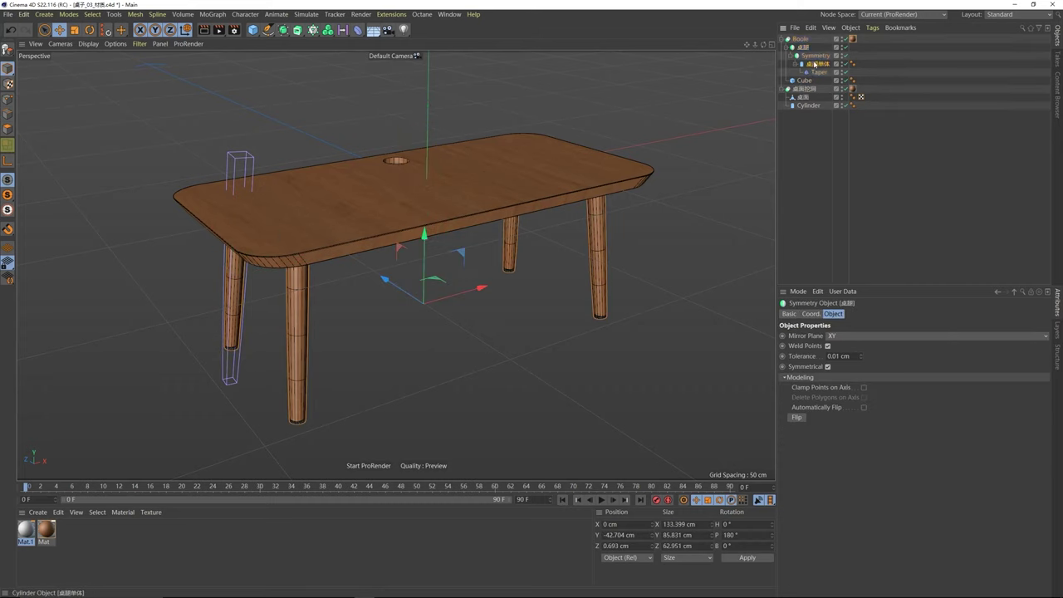
pyautogui.click(817, 64)
pyautogui.click(802, 40)
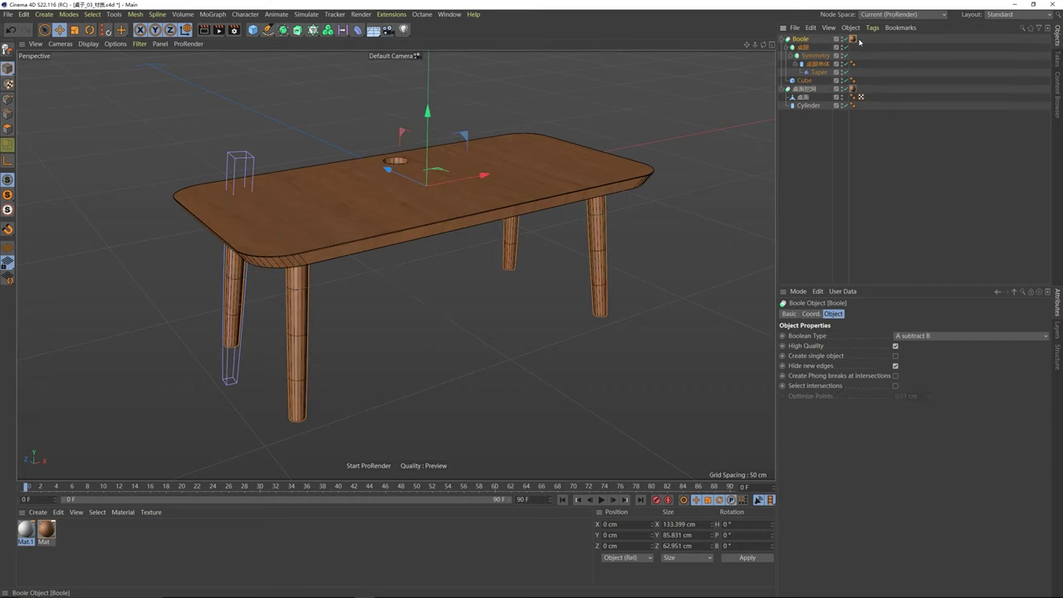
# - Apply the white Mat.1 material to the leg, then delete that Mat.1 tag
pyautogui.click(26, 528)
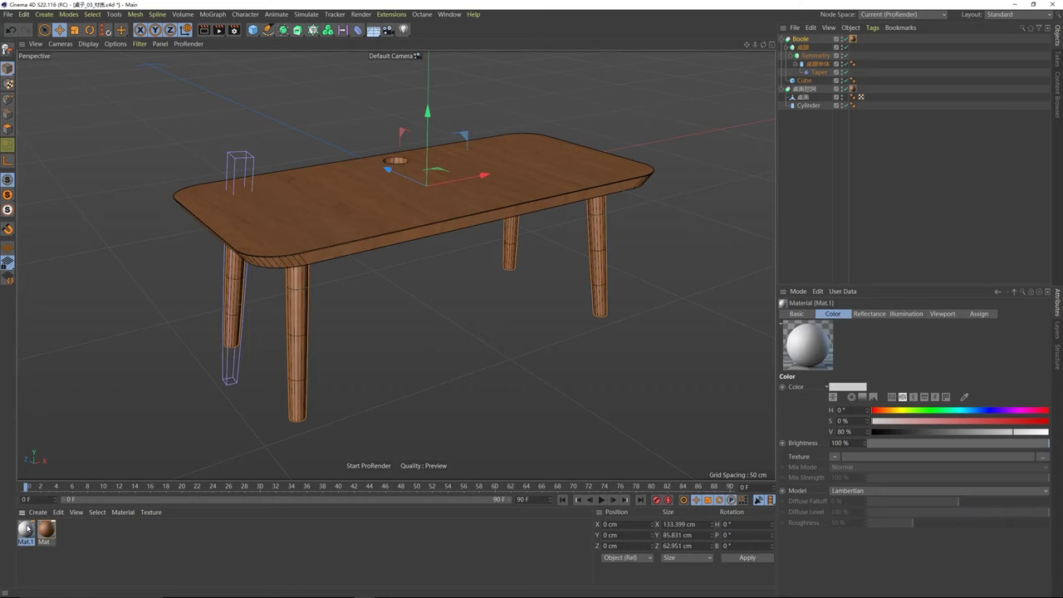
pyautogui.moveTo(27, 528); pyautogui.dragTo(819, 65)
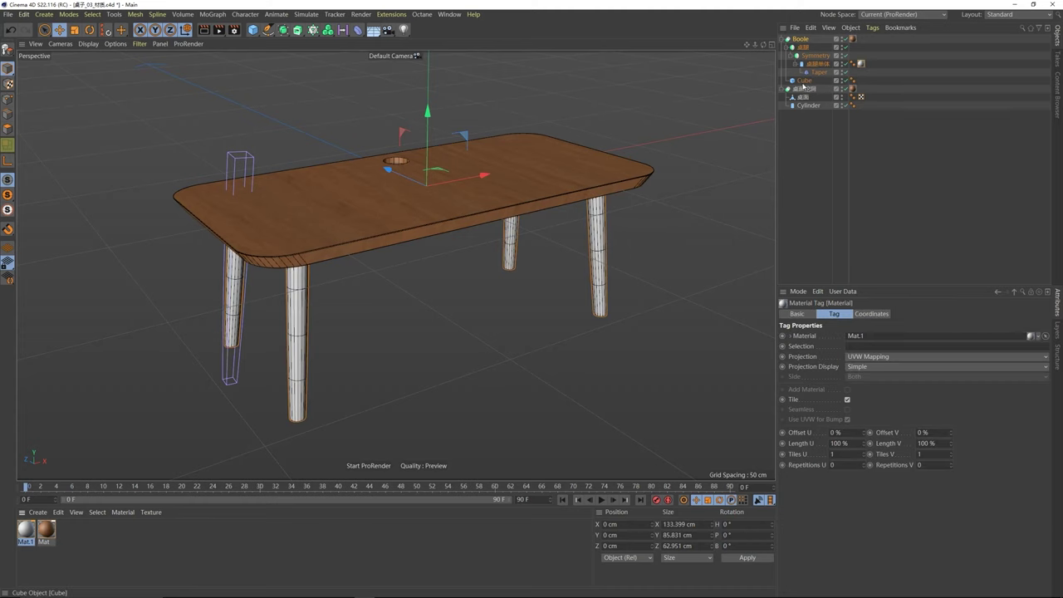
pyautogui.click(855, 40)
pyautogui.click(861, 64)
pyautogui.press('Delete')
# - Reapply Mat.1 to the Boole object, compare tags, and delete the white Mat.1 tag
pyautogui.click(800, 41)
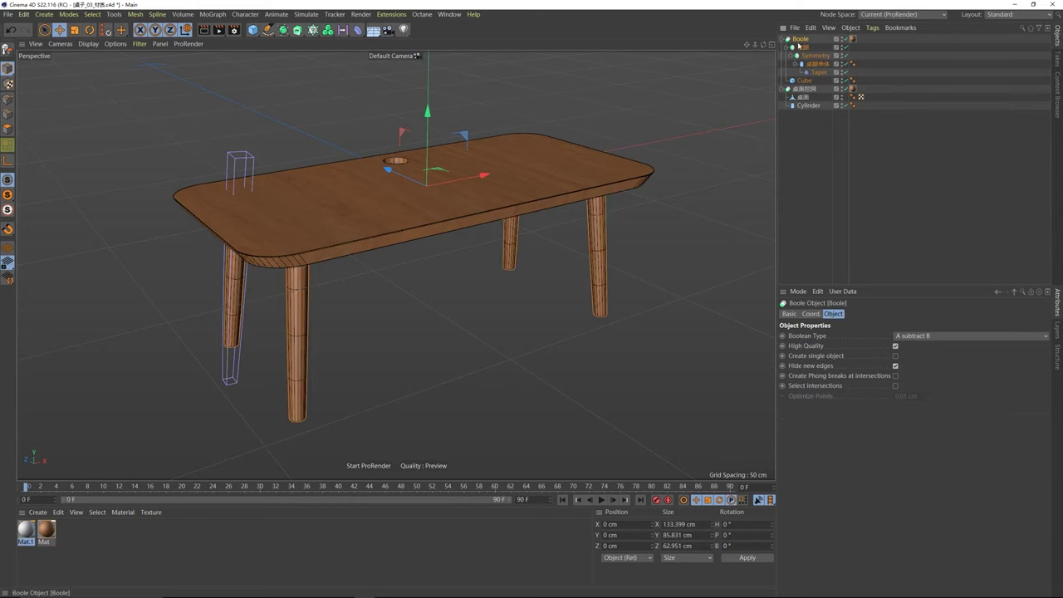
pyautogui.click(853, 39)
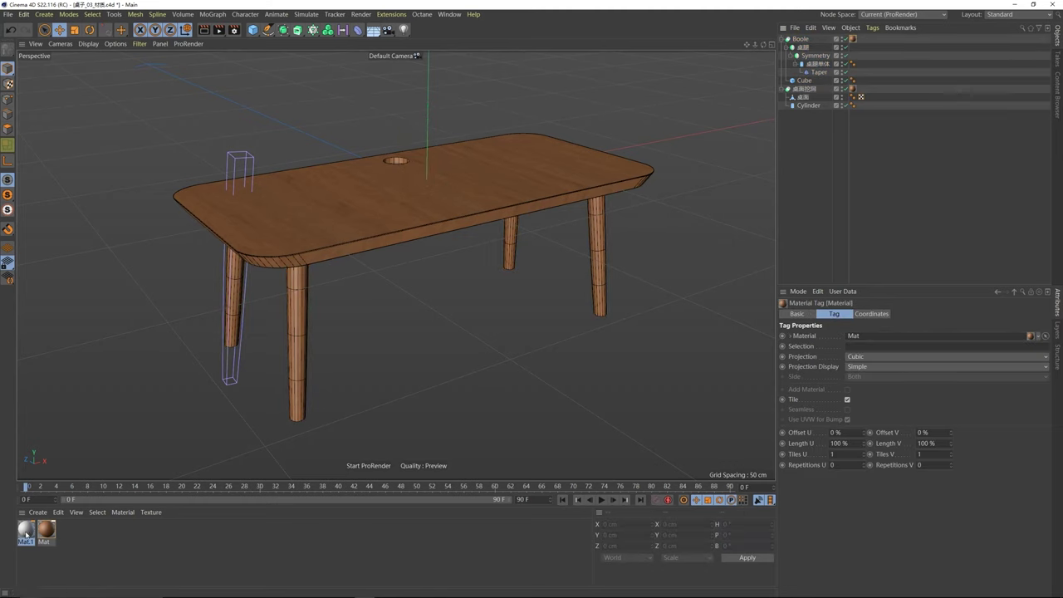
pyautogui.moveTo(26, 536); pyautogui.dragTo(894, 66)
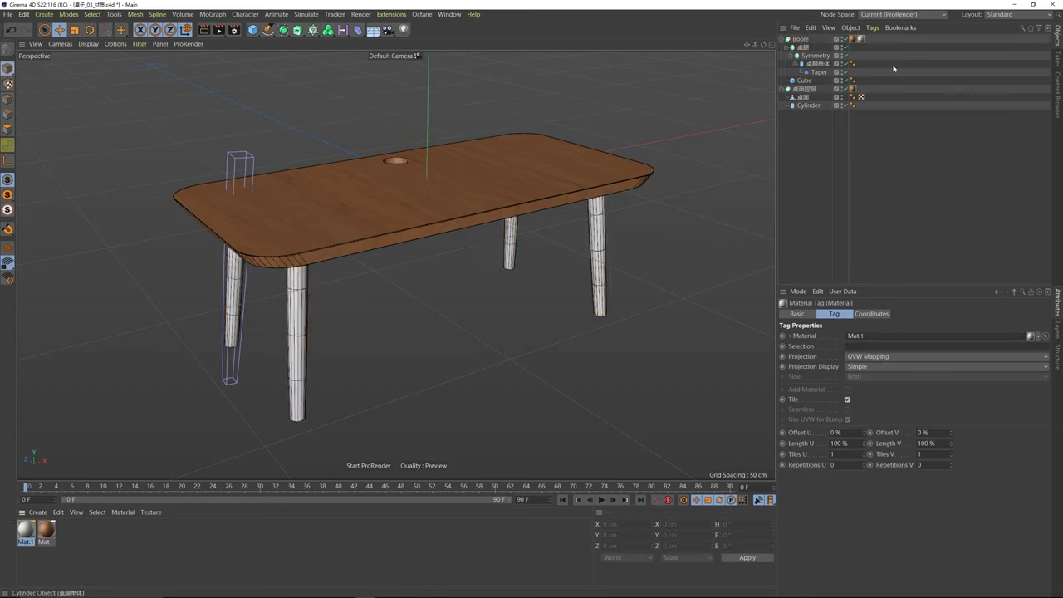
pyautogui.click(861, 40)
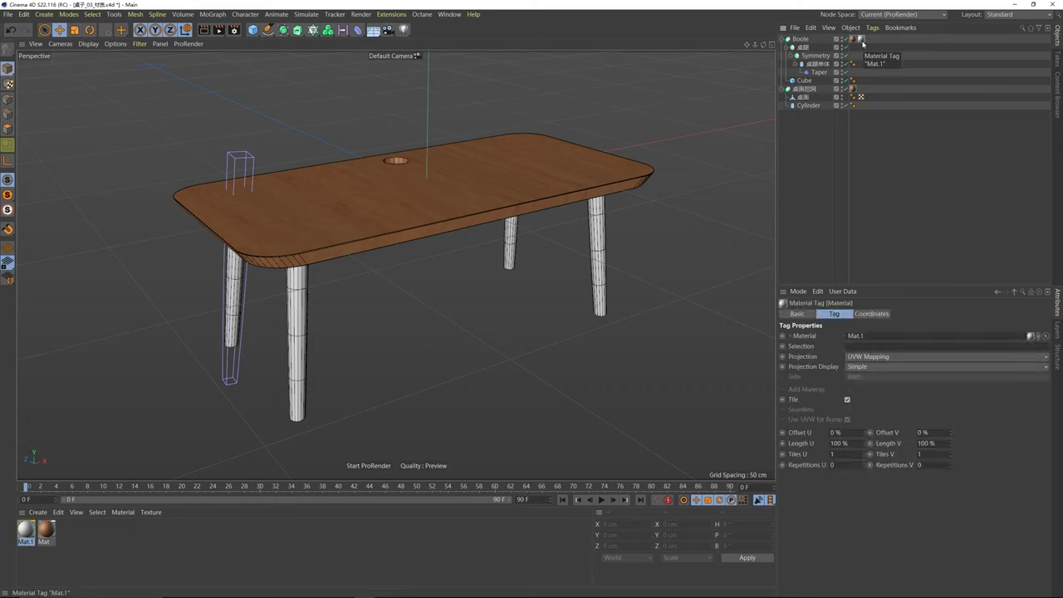
pyautogui.click(852, 39)
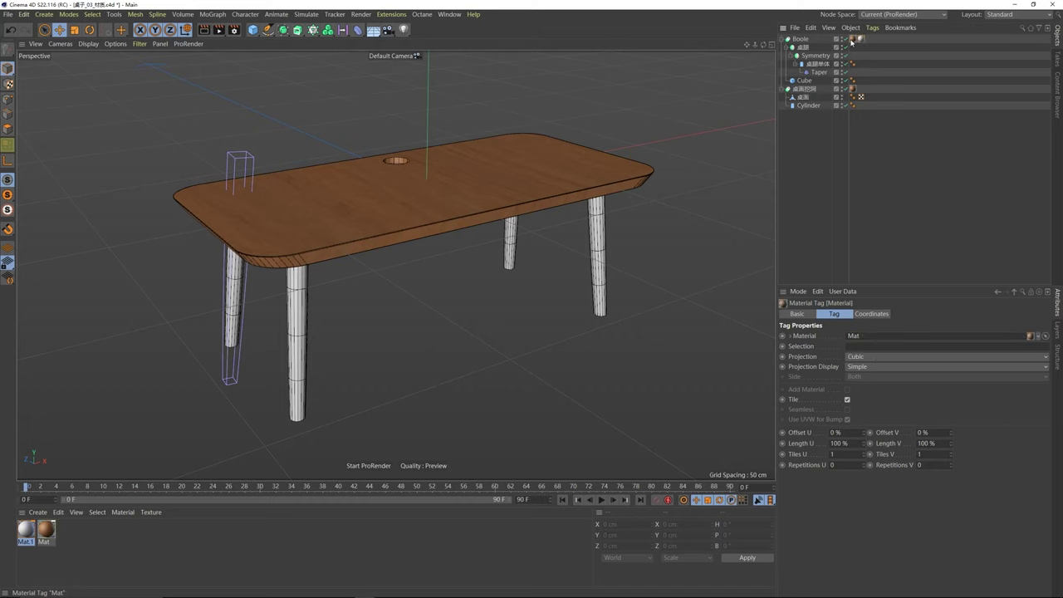
pyautogui.click(861, 41)
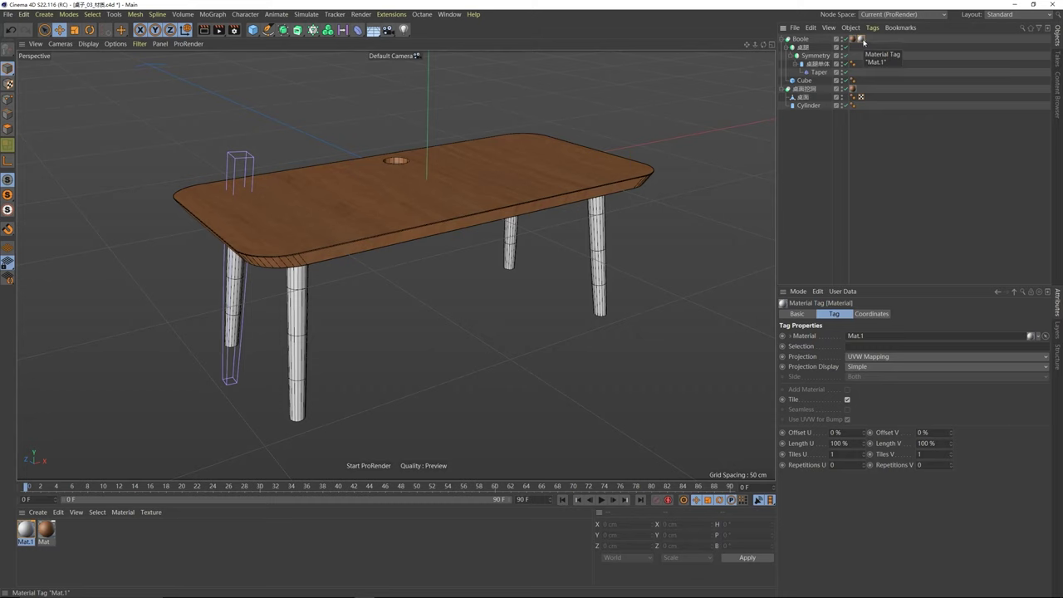
pyautogui.press('Delete')
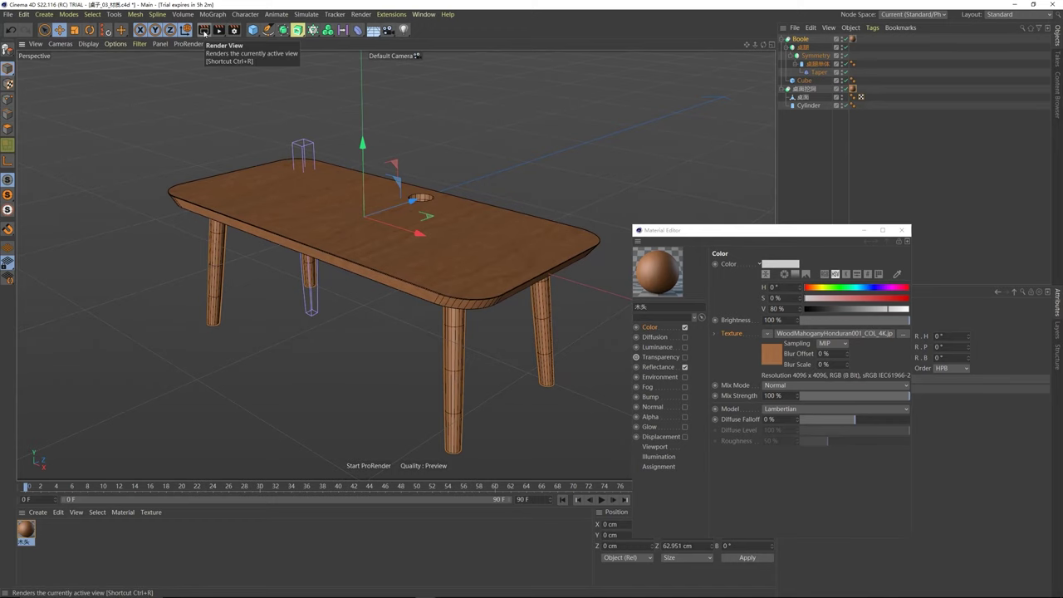
pyautogui.click(204, 30)
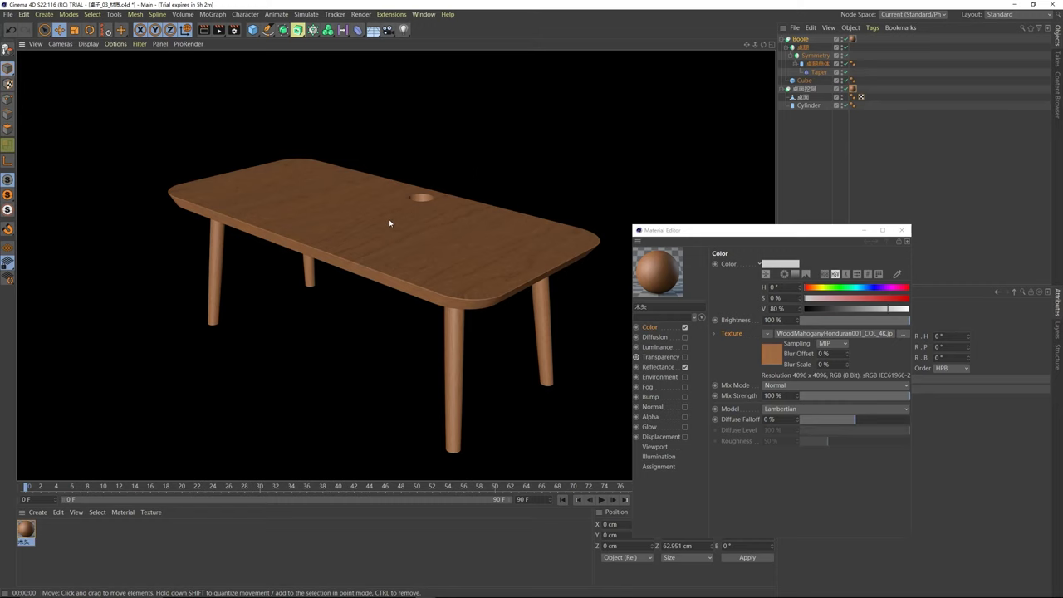
pyautogui.keyDown('alt'); pyautogui.moveTo(399, 230); pyautogui.dragTo(394, 177); pyautogui.keyUp('alt')
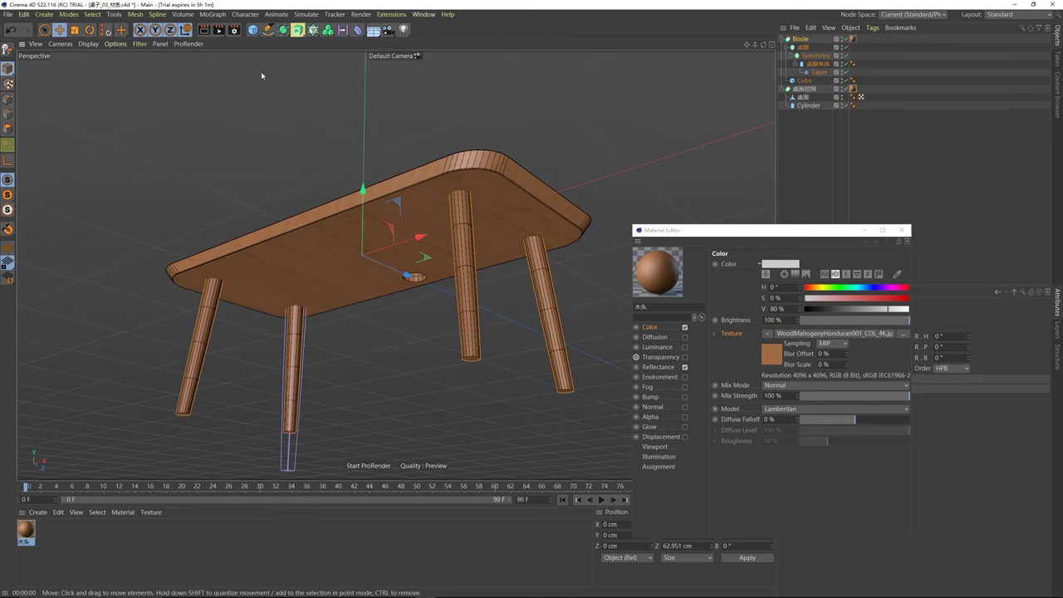
pyautogui.hotkey('ctrl', 'r')
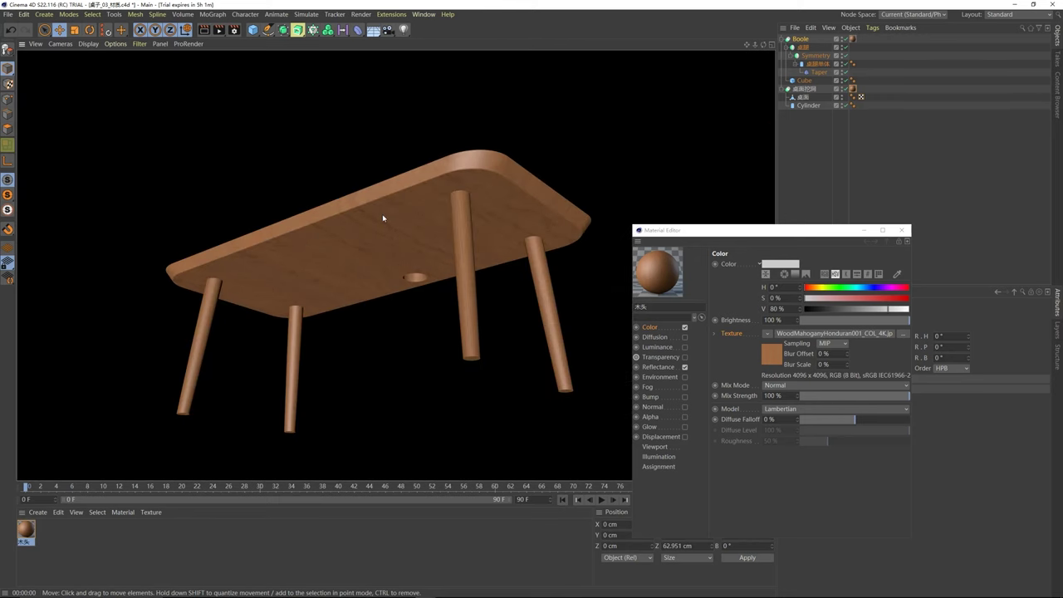
pyautogui.moveTo(383, 218)
pyautogui.keyDown('alt'); pyautogui.mouseDown()
pyautogui.moveTo(373, 302)
pyautogui.moveTo(376, 226)
pyautogui.mouseUp(); pyautogui.keyUp('alt')
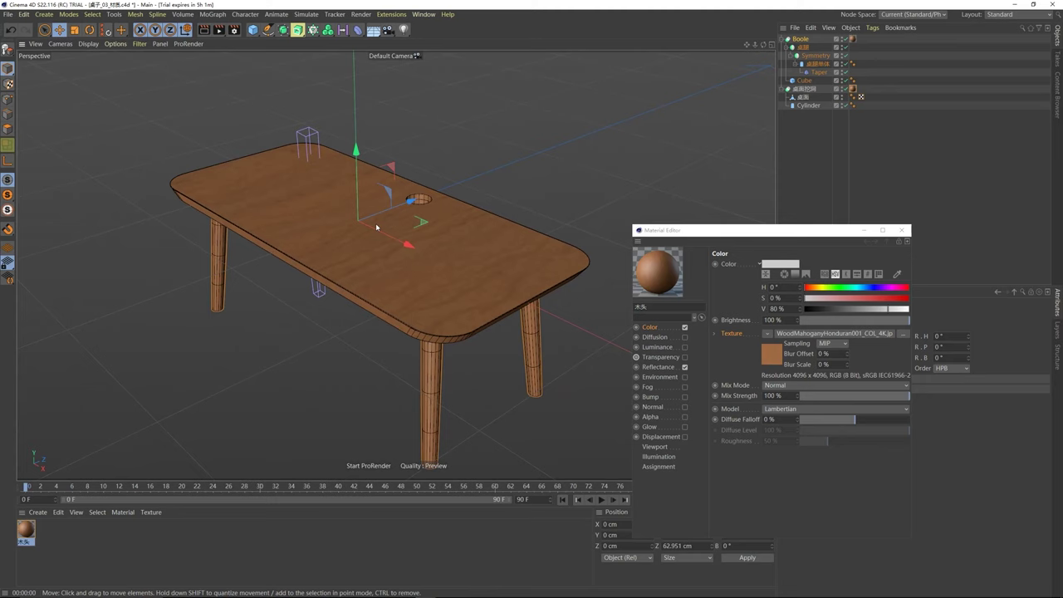
# - Switch the renderer from Standard to ProRender in Render Settings
pyautogui.click(196, 44)
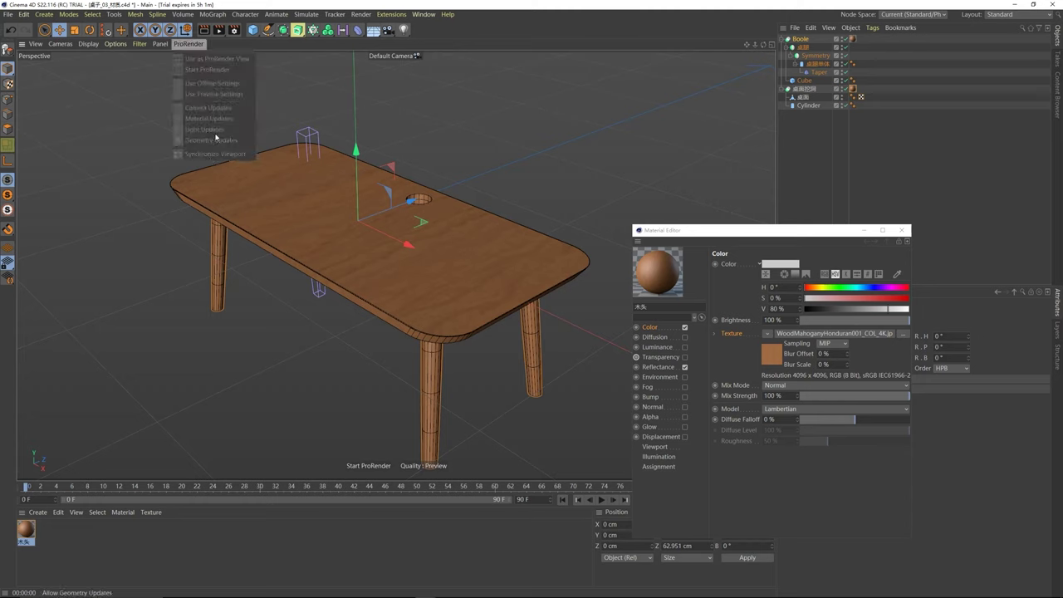
pyautogui.click(230, 5)
pyautogui.keyDown('alt'); pyautogui.moveTo(353, 226); pyautogui.dragTo(296, 187); pyautogui.keyUp('alt')
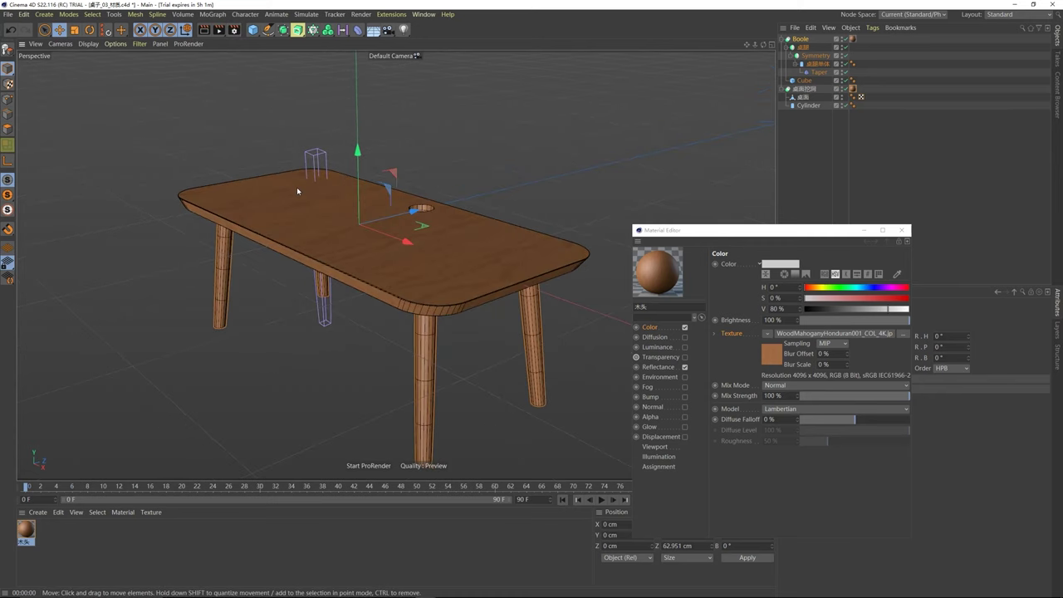
pyautogui.click(235, 31)
pyautogui.moveTo(319, 24); pyautogui.dragTo(464, 136)
pyautogui.click(440, 154)
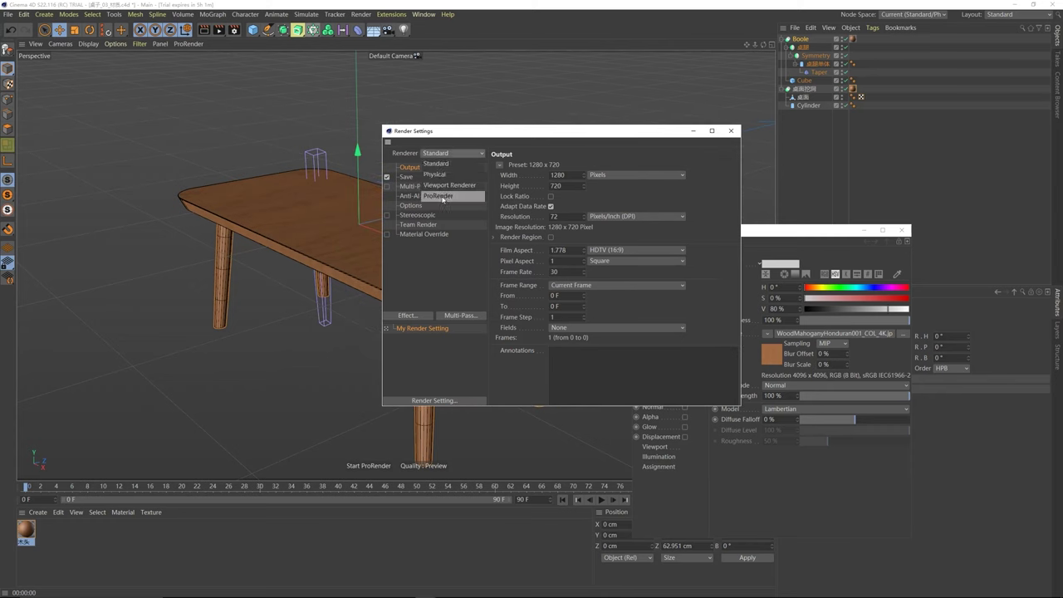
pyautogui.click(442, 197)
pyautogui.moveTo(499, 133); pyautogui.dragTo(522, 136)
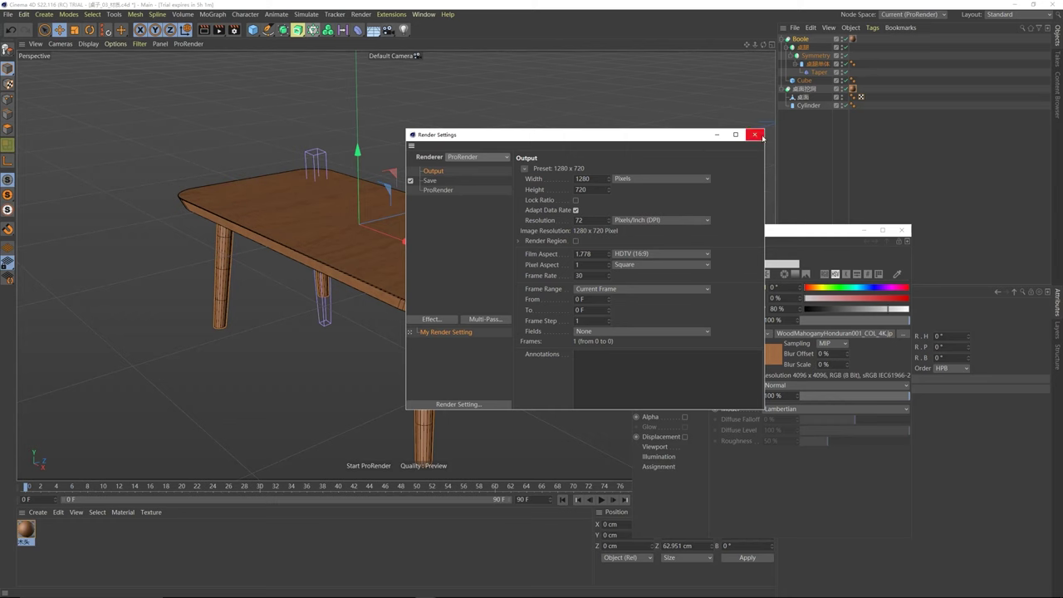
pyautogui.click(754, 134)
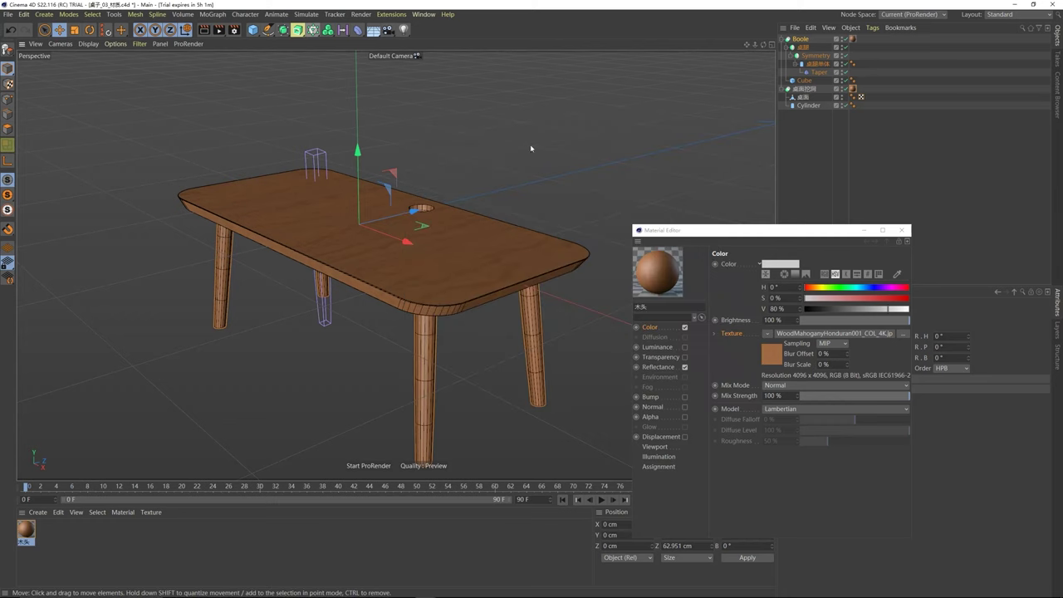
pyautogui.click(188, 44)
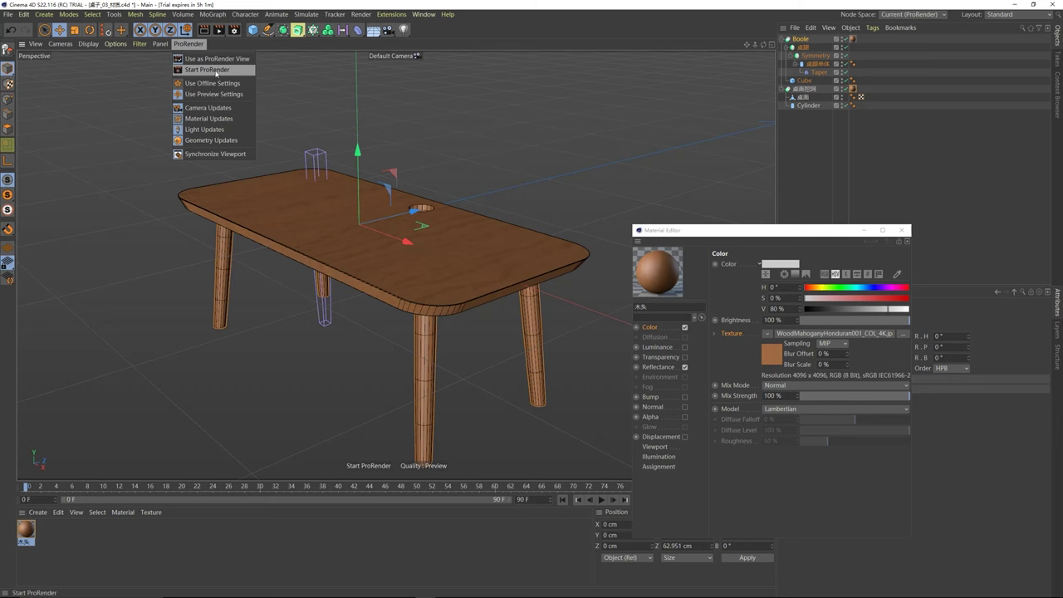
# - Start the live ProRender preview and orbit around the wooden table while it renders
pyautogui.click(216, 74)
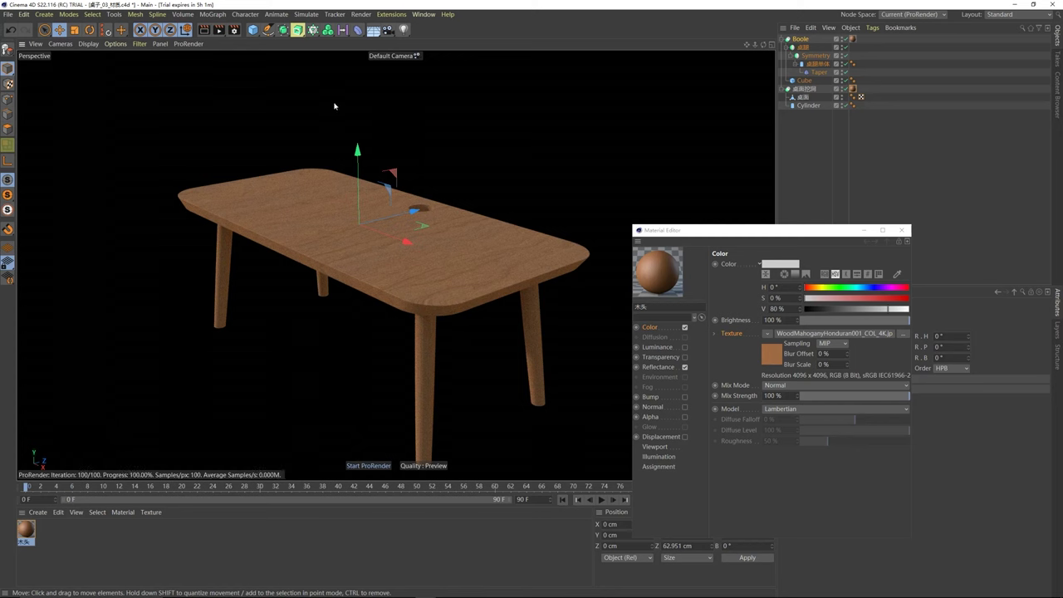
pyautogui.click(360, 230)
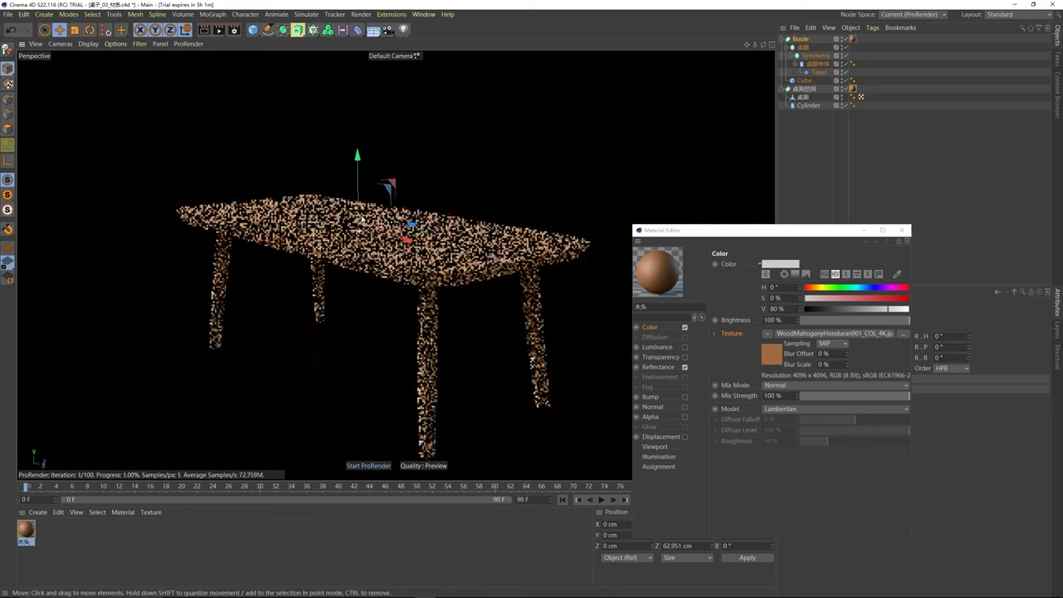
pyautogui.keyDown('alt'); pyautogui.moveTo(361, 222); pyautogui.dragTo(411, 208); pyautogui.keyUp('alt')
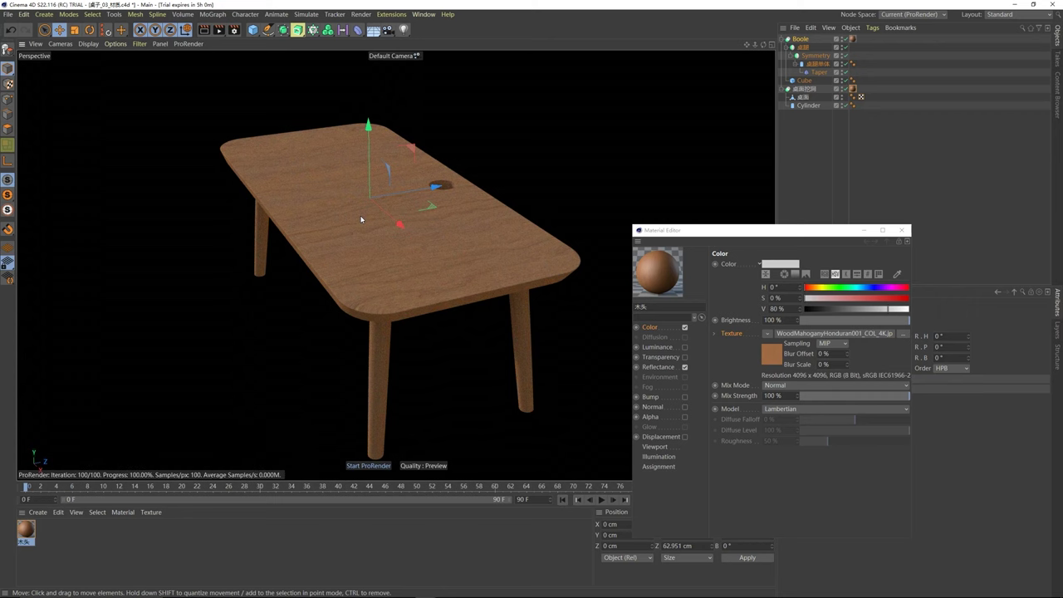
pyautogui.keyDown('alt'); pyautogui.moveTo(373, 206); pyautogui.dragTo(335, 191); pyautogui.keyUp('alt')
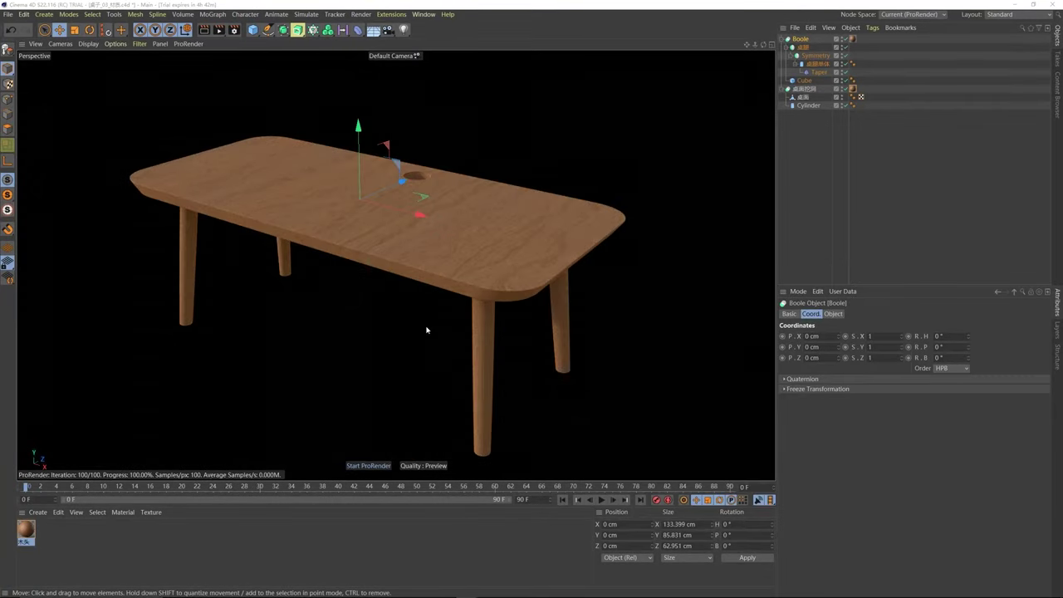
pyautogui.scroll(6, 518, 297)
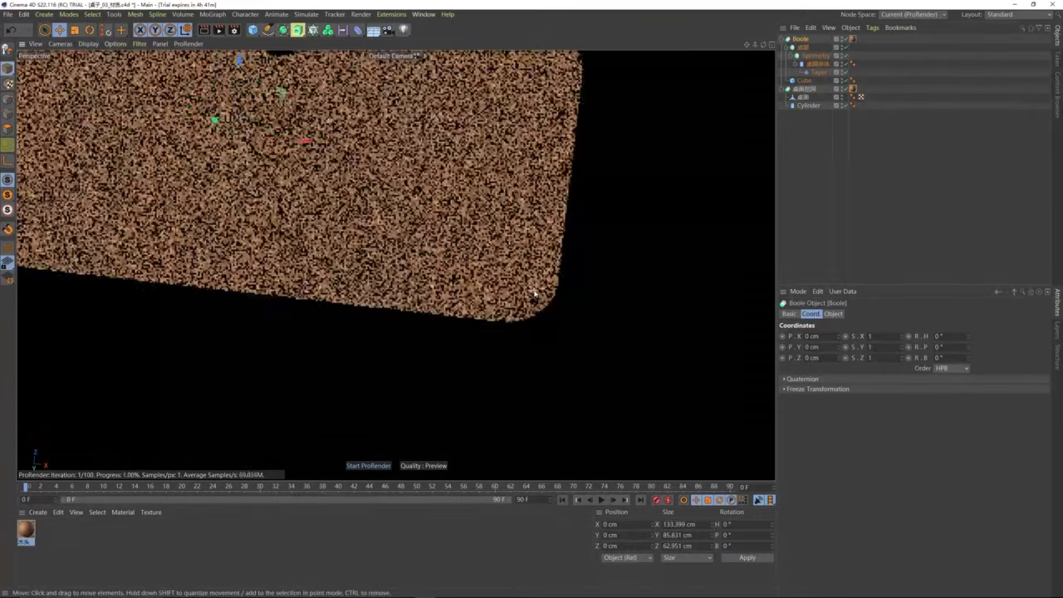
pyautogui.scroll(5, 534, 293)
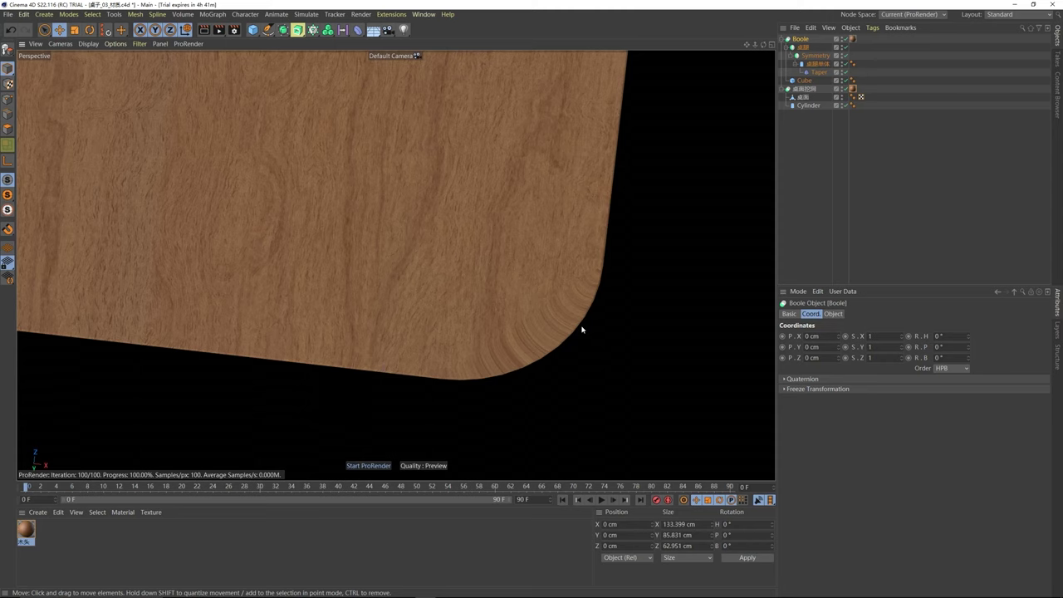
pyautogui.keyDown('alt'); pyautogui.moveTo(582, 329); pyautogui.dragTo(533, 388); pyautogui.keyUp('alt')
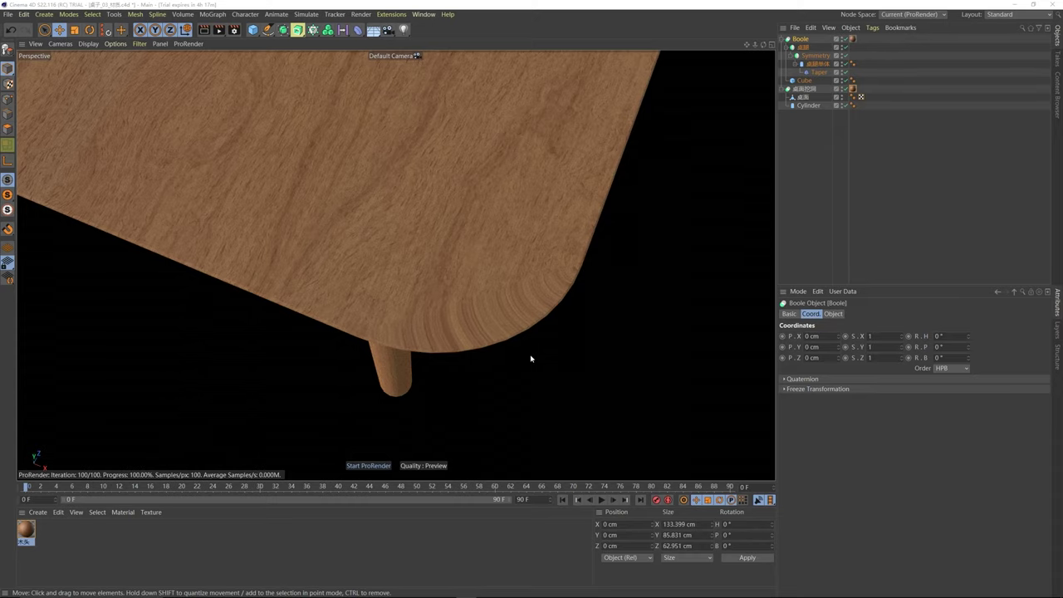
pyautogui.keyDown('alt'); pyautogui.moveTo(444, 257); pyautogui.dragTo(466, 323); pyautogui.keyUp('alt')
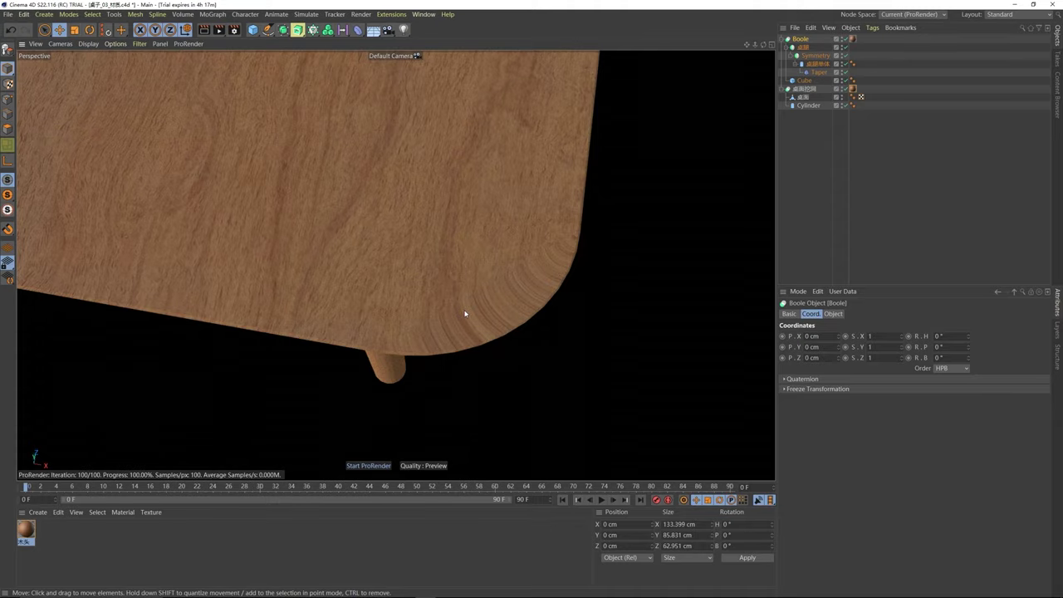
pyautogui.keyDown('alt'); pyautogui.moveTo(456, 261); pyautogui.dragTo(311, 263); pyautogui.keyUp('alt')
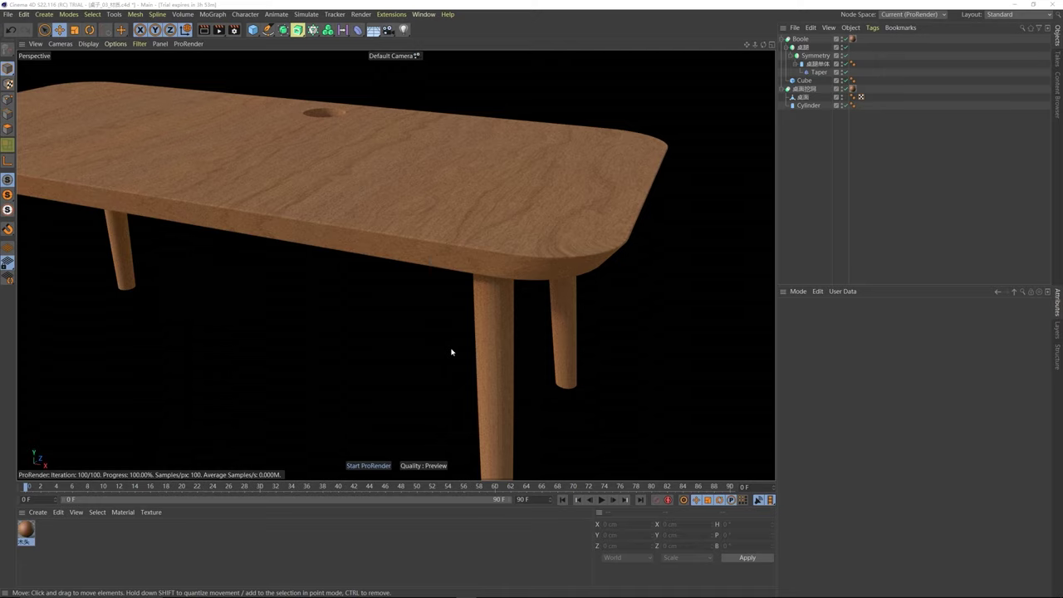
pyautogui.keyDown('alt'); pyautogui.moveTo(429, 184); pyautogui.dragTo(449, 161); pyautogui.keyUp('alt')
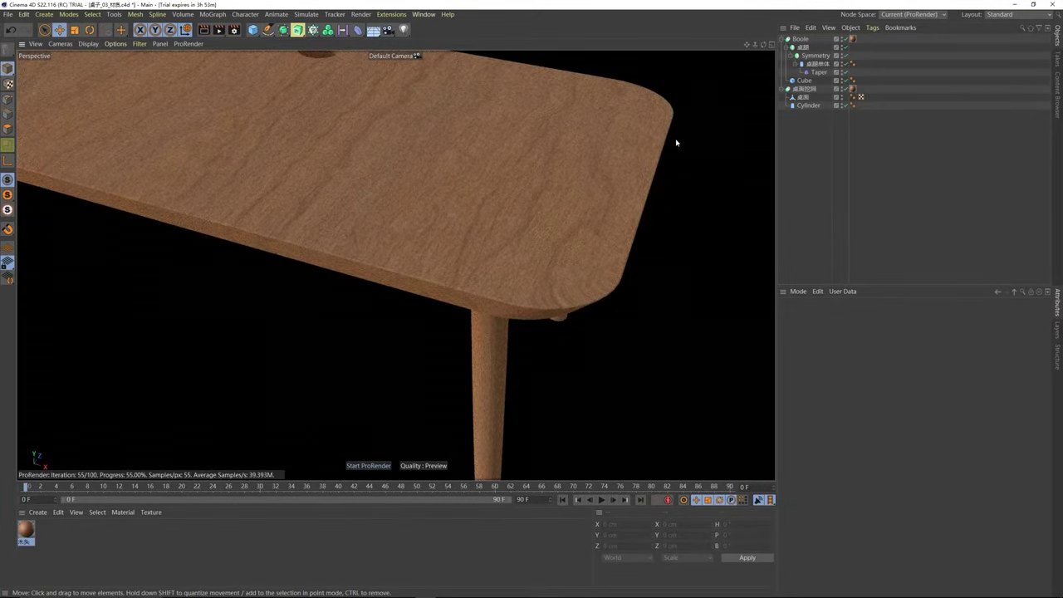
# - Change the tabletop wood material tag's projection from UVW Mapping to Cubic and check the grain
pyautogui.click(807, 89)
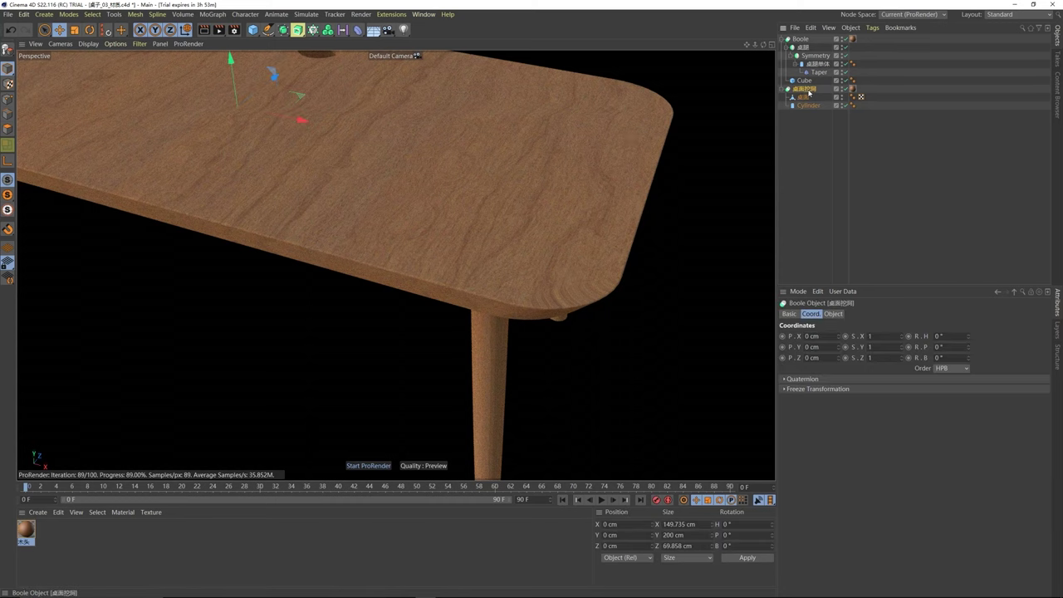
pyautogui.click(852, 89)
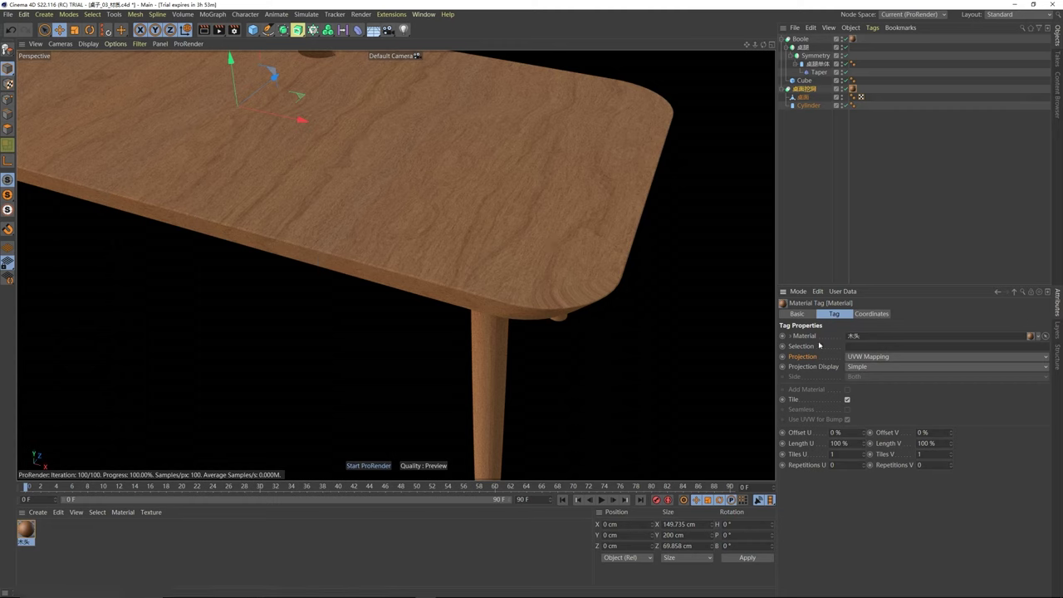
pyautogui.click(1017, 358)
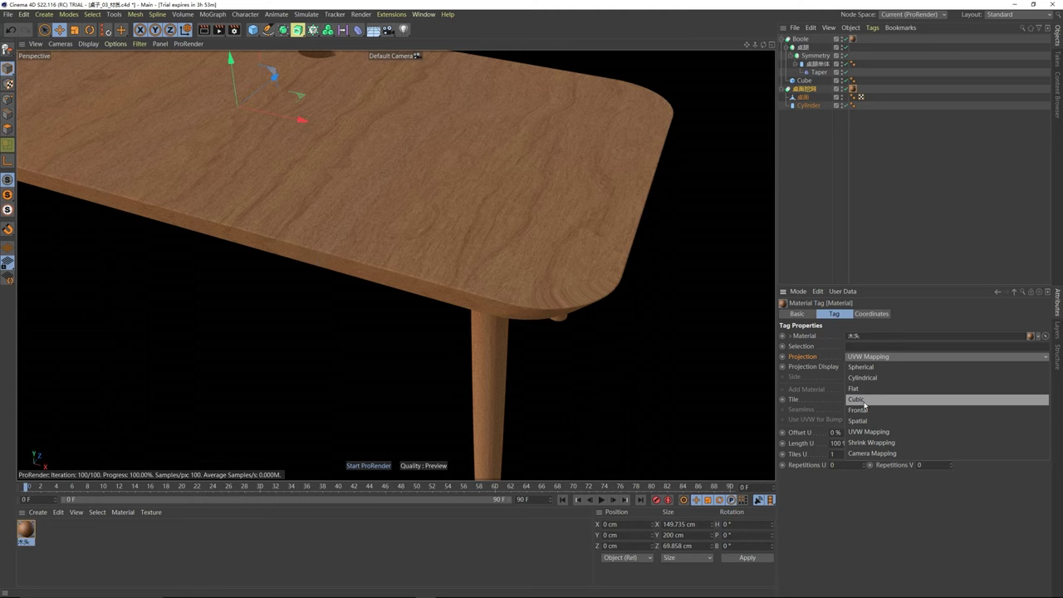
pyautogui.click(857, 400)
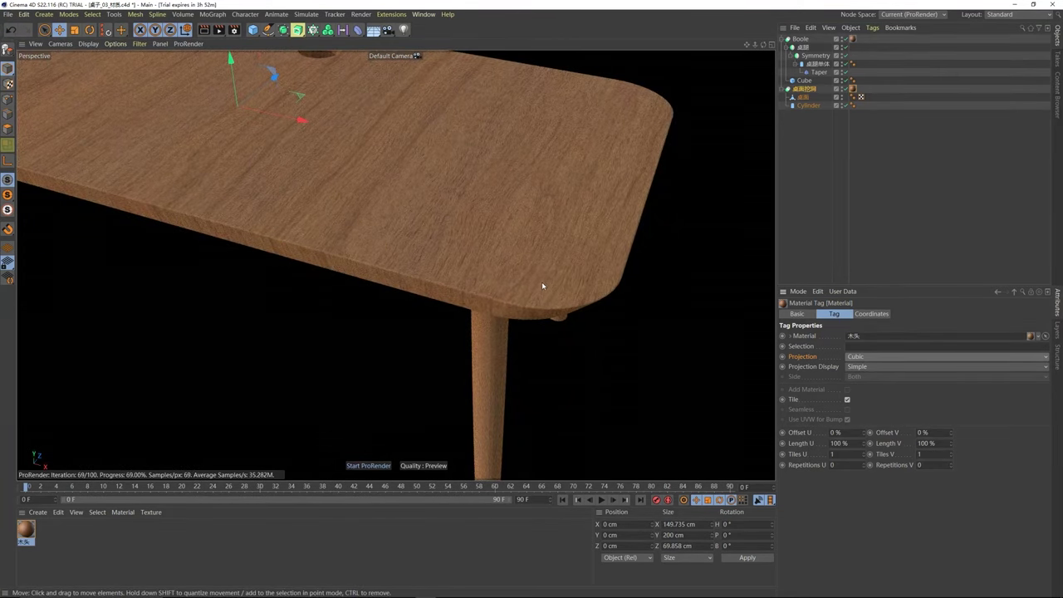
pyautogui.keyDown('alt'); pyautogui.moveTo(487, 259); pyautogui.dragTo(419, 272); pyautogui.keyUp('alt')
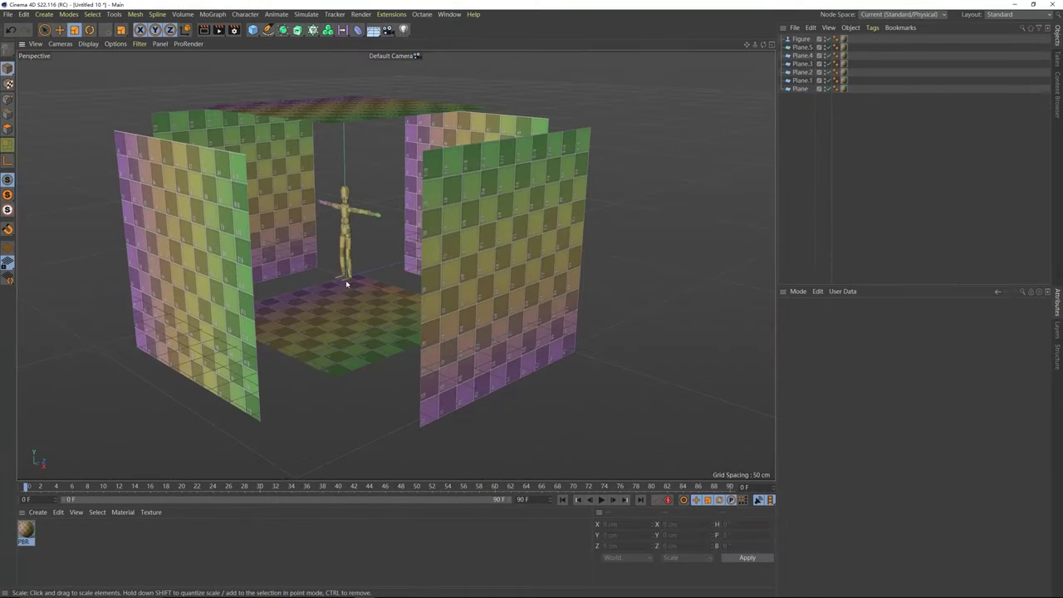
# - Select the Figure, then orbit and zoom around the table inside the six checkered planes
pyautogui.click(346, 283)
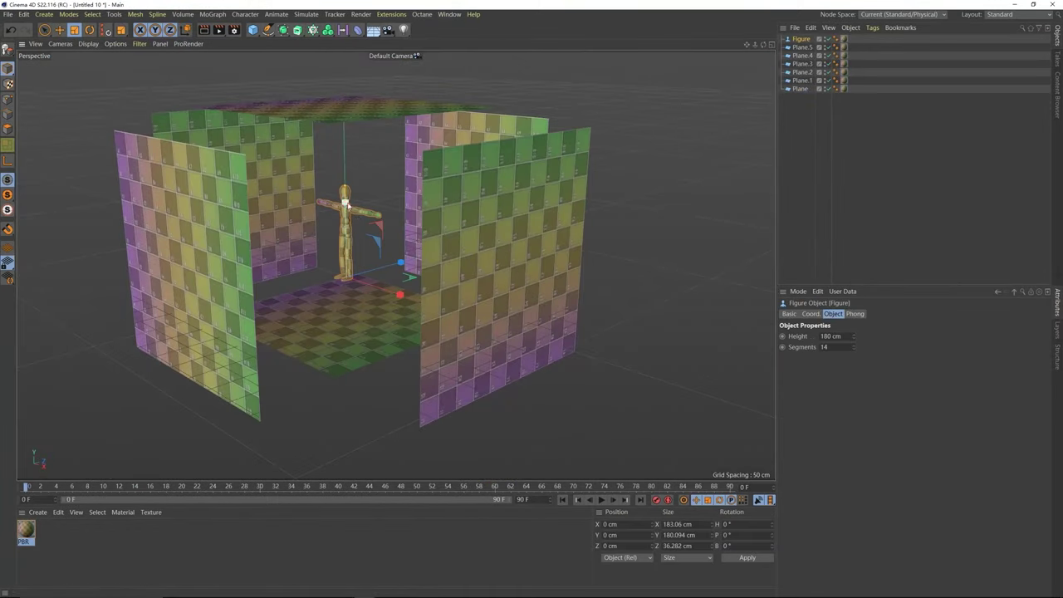
pyautogui.moveTo(347, 283)
pyautogui.keyDown('alt'); pyautogui.mouseDown()
pyautogui.moveTo(353, 260)
pyautogui.moveTo(366, 277)
pyautogui.mouseUp(); pyautogui.keyUp('alt')
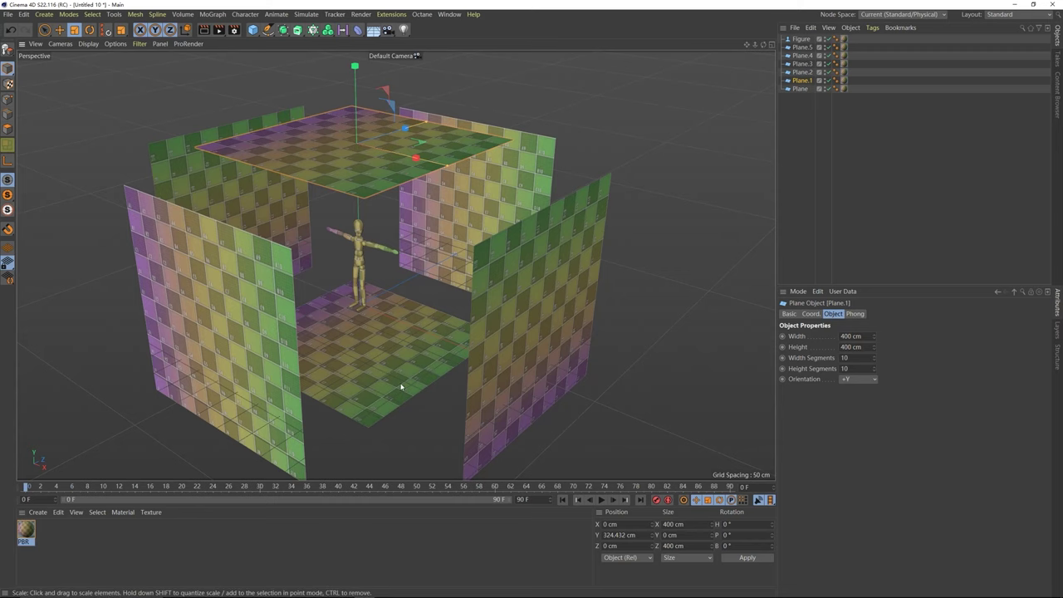
pyautogui.keyDown('alt'); pyautogui.moveTo(369, 296); pyautogui.dragTo(369, 260); pyautogui.keyUp('alt')
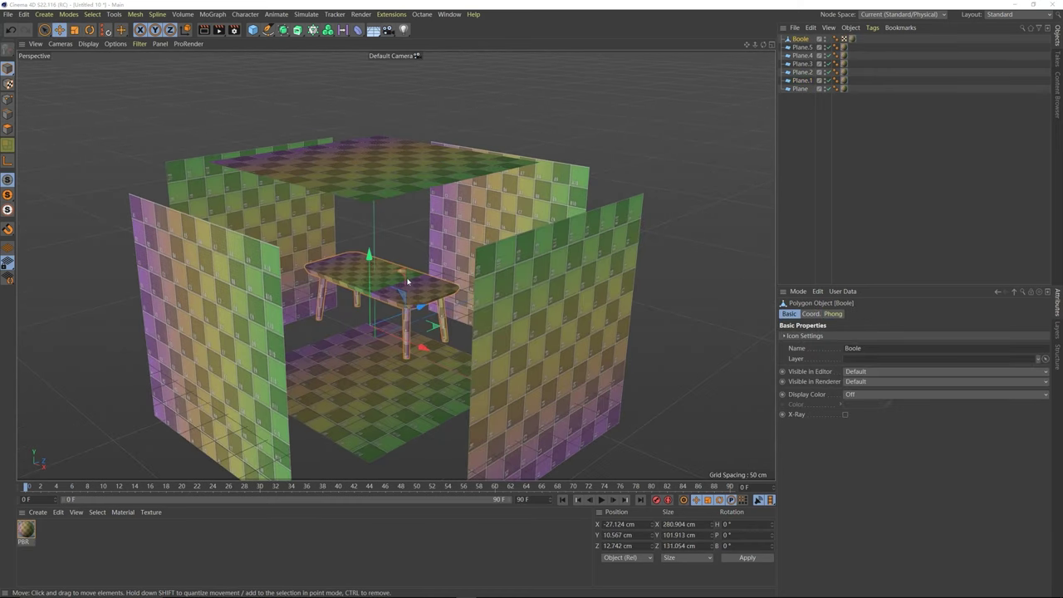
pyautogui.keyDown('alt'); pyautogui.moveTo(384, 280); pyautogui.dragTo(337, 274); pyautogui.keyUp('alt')
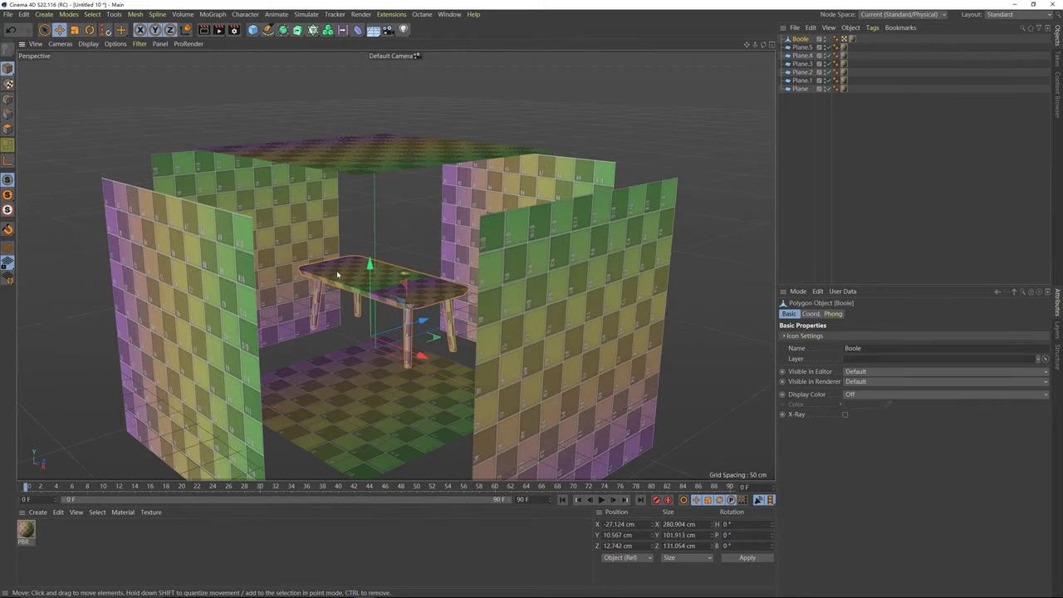
pyautogui.keyDown('alt'); pyautogui.moveTo(438, 311); pyautogui.dragTo(383, 287); pyautogui.keyUp('alt')
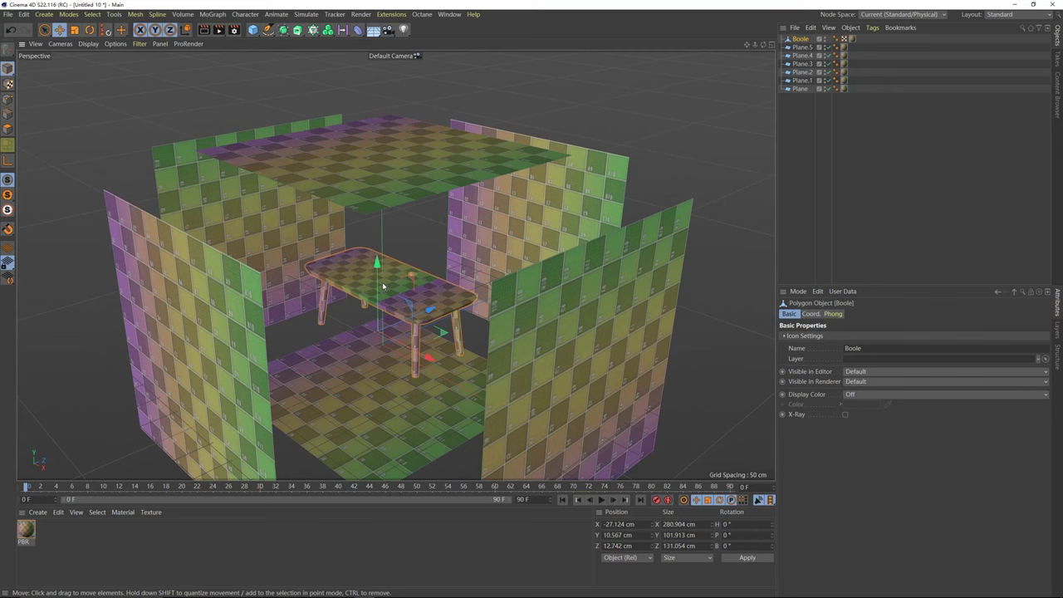
pyautogui.keyDown('alt'); pyautogui.moveTo(391, 290); pyautogui.dragTo(396, 294, button='middle'); pyautogui.keyUp('alt')
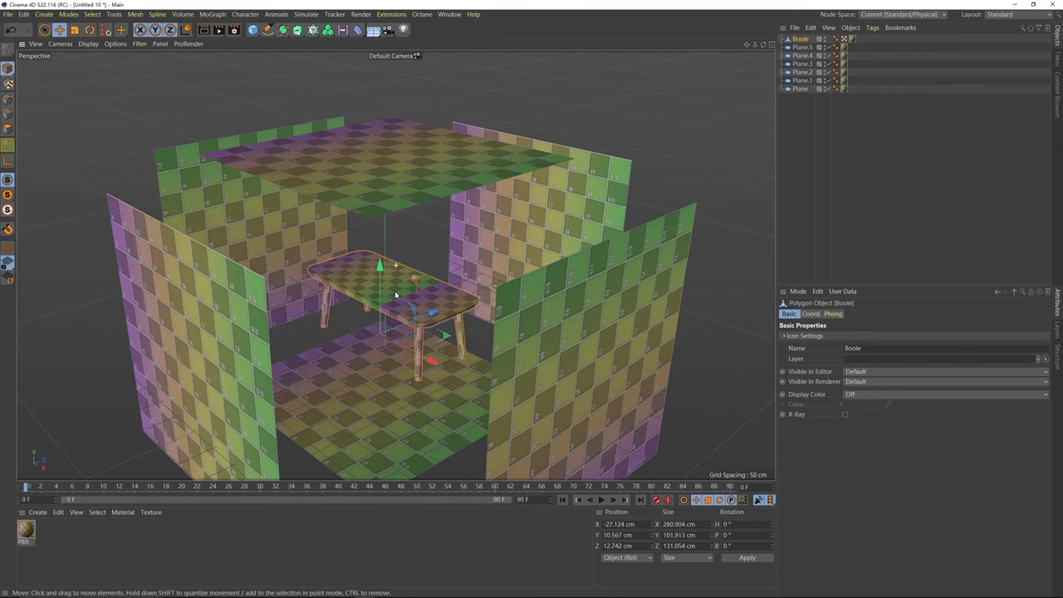
pyautogui.keyDown('alt'); pyautogui.moveTo(399, 294); pyautogui.dragTo(388, 289); pyautogui.keyUp('alt')
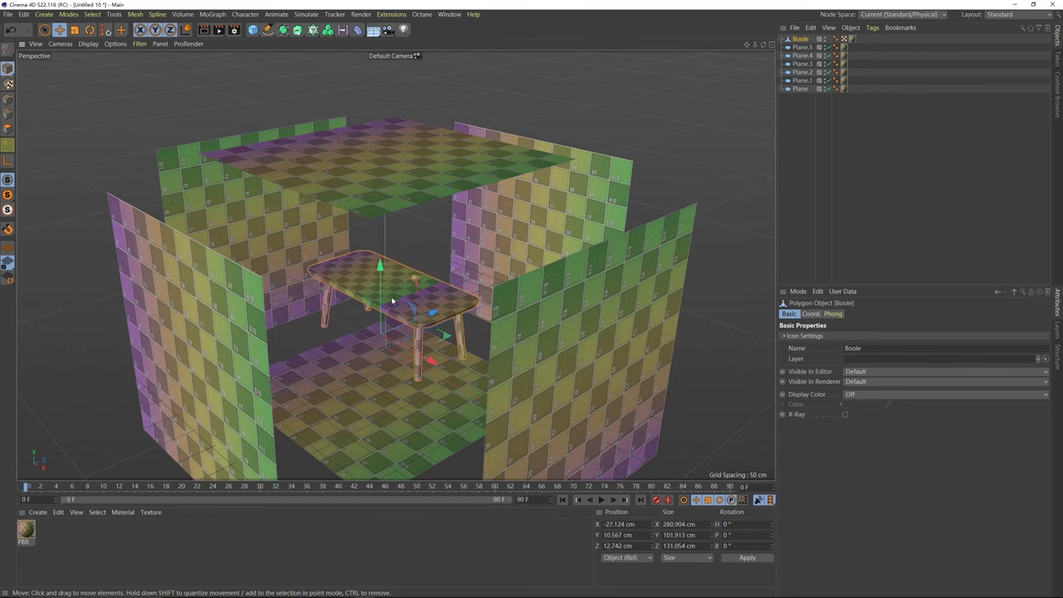
pyautogui.scroll(3, 404, 291)
pyautogui.scroll(-3, 401, 293)
pyautogui.keyDown('alt'); pyautogui.moveTo(390, 294); pyautogui.dragTo(393, 291); pyautogui.keyUp('alt')
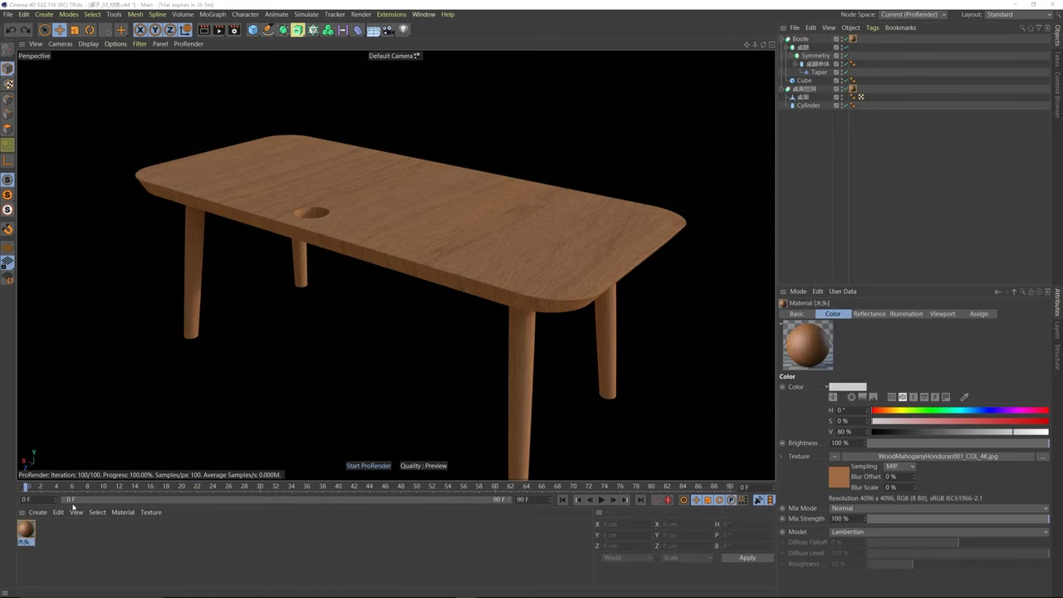
# - Open the wood material's editor and inspect its Color channel's WoodMahoganyHonduran001_COL_4K.jpg texture
pyautogui.doubleClick(26, 529)
pyautogui.moveTo(295, 53); pyautogui.dragTo(578, 134)
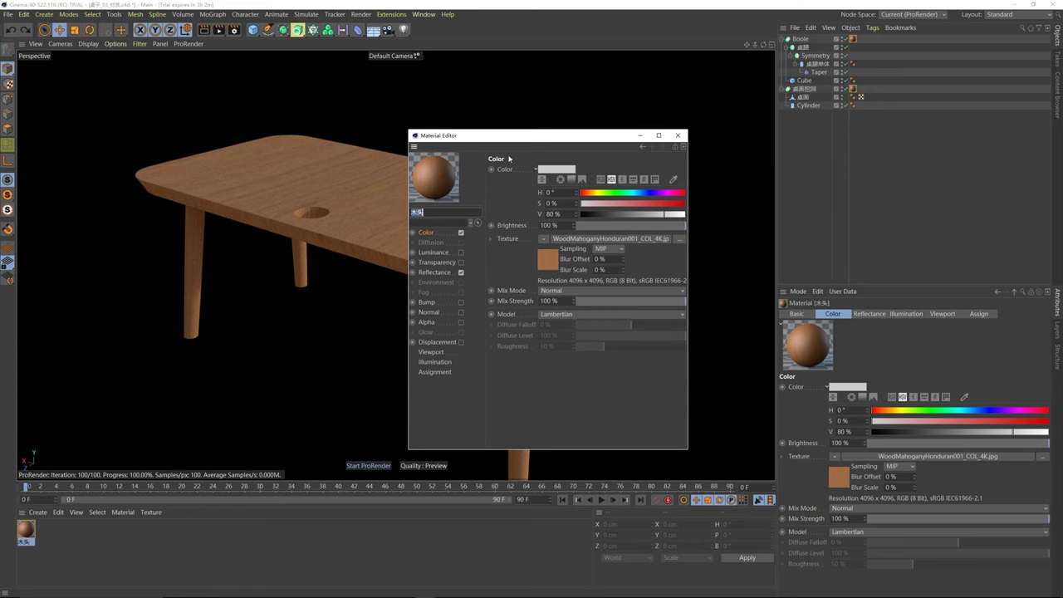
pyautogui.click(442, 233)
pyautogui.click(504, 241)
pyautogui.click(550, 261)
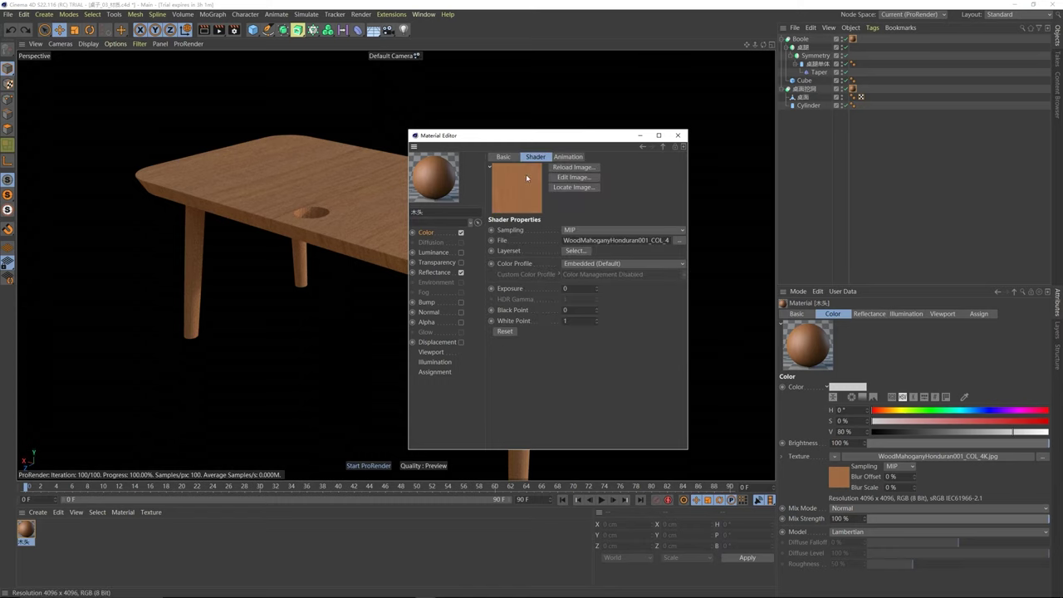
pyautogui.click(663, 146)
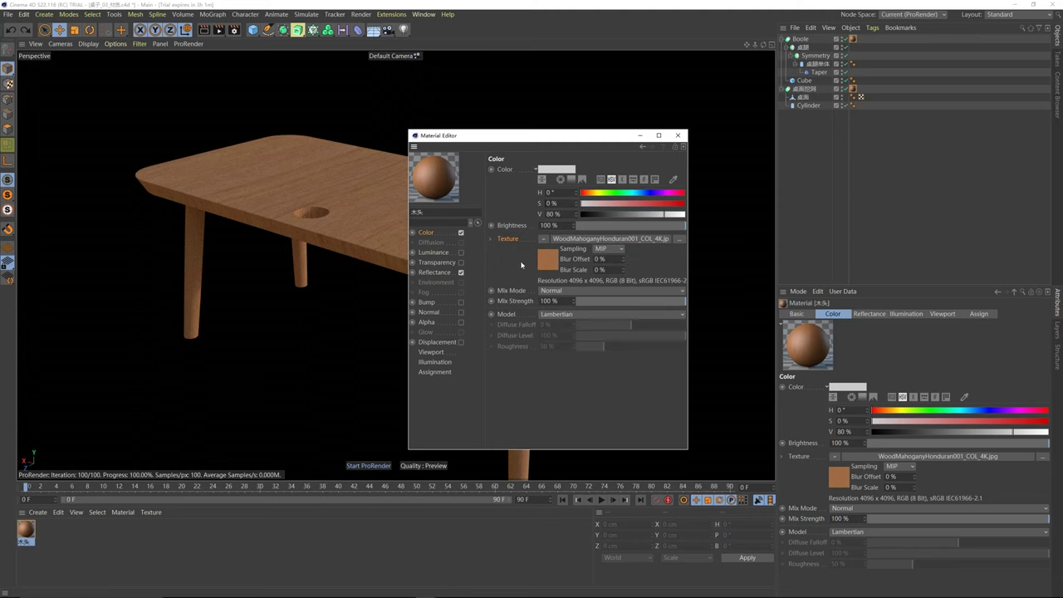
# - Browse the Transparency, Bump, Normal, Alpha, Reflectance and Luminance channels, then return to Color
pyautogui.click(436, 261)
pyautogui.click(426, 301)
pyautogui.click(429, 312)
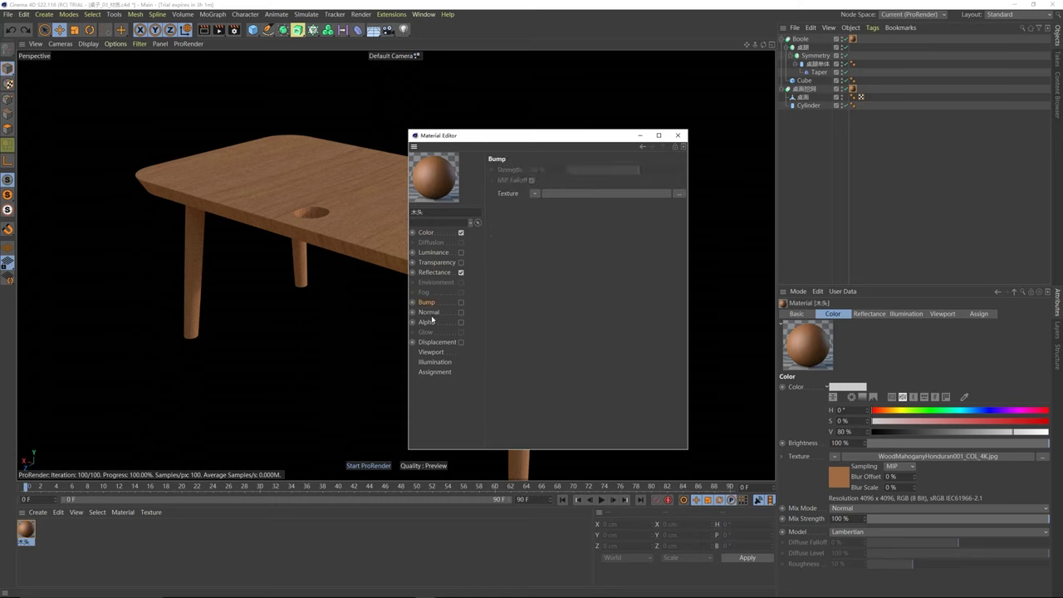
pyautogui.click(426, 322)
pyautogui.click(427, 302)
pyautogui.click(427, 272)
pyautogui.click(429, 262)
pyautogui.click(428, 251)
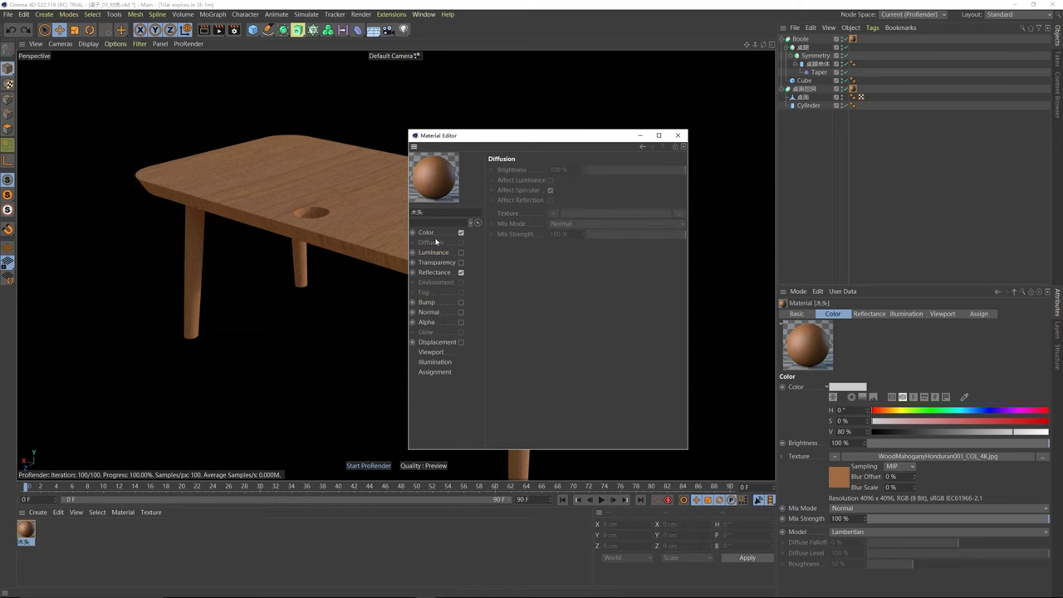
pyautogui.click(426, 231)
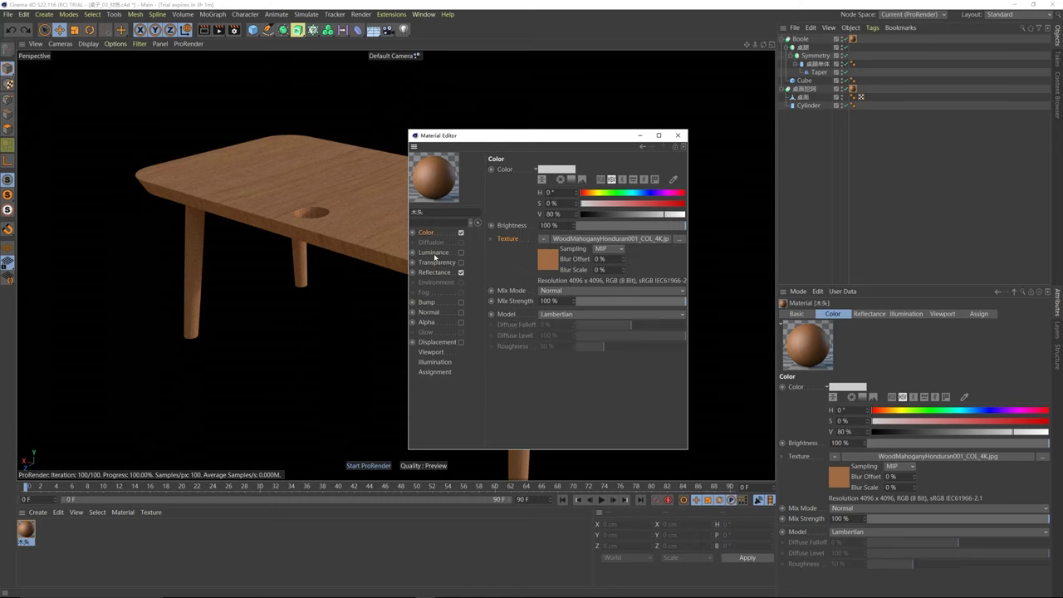
# - Recheck Luminance and Transparency, revisit the Color texture's settings, and reposition the editor window
pyautogui.click(433, 252)
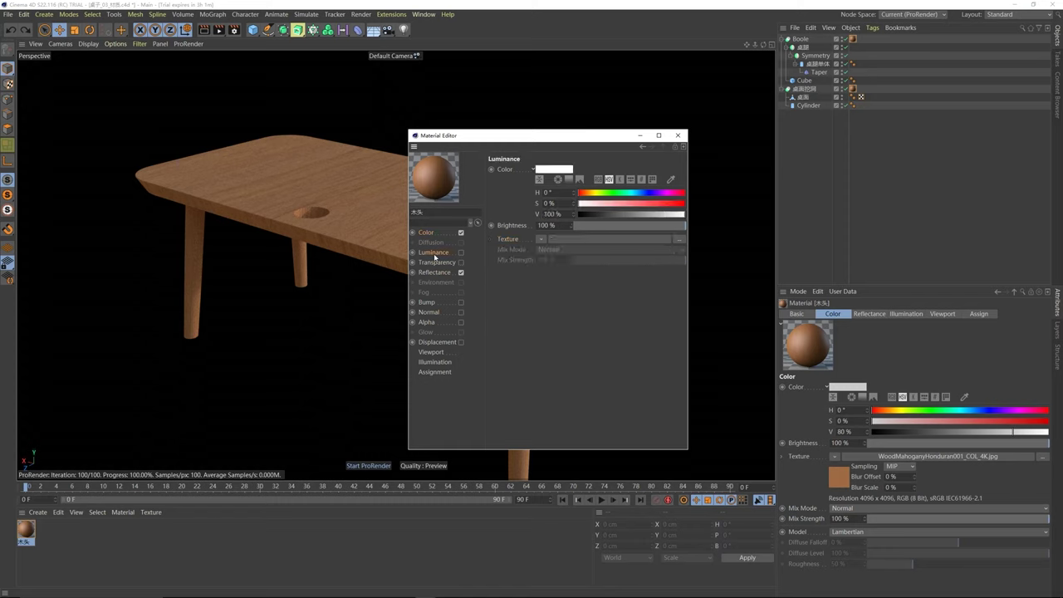
pyautogui.click(437, 263)
pyautogui.click(426, 232)
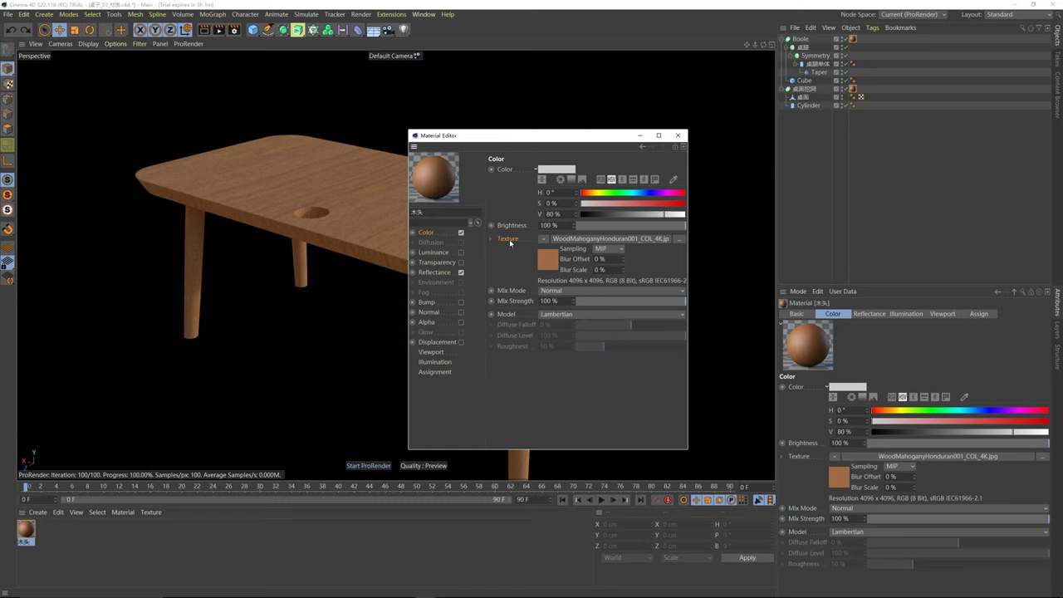
pyautogui.click(549, 263)
pyautogui.click(662, 149)
pyautogui.moveTo(500, 139); pyautogui.dragTo(473, 113)
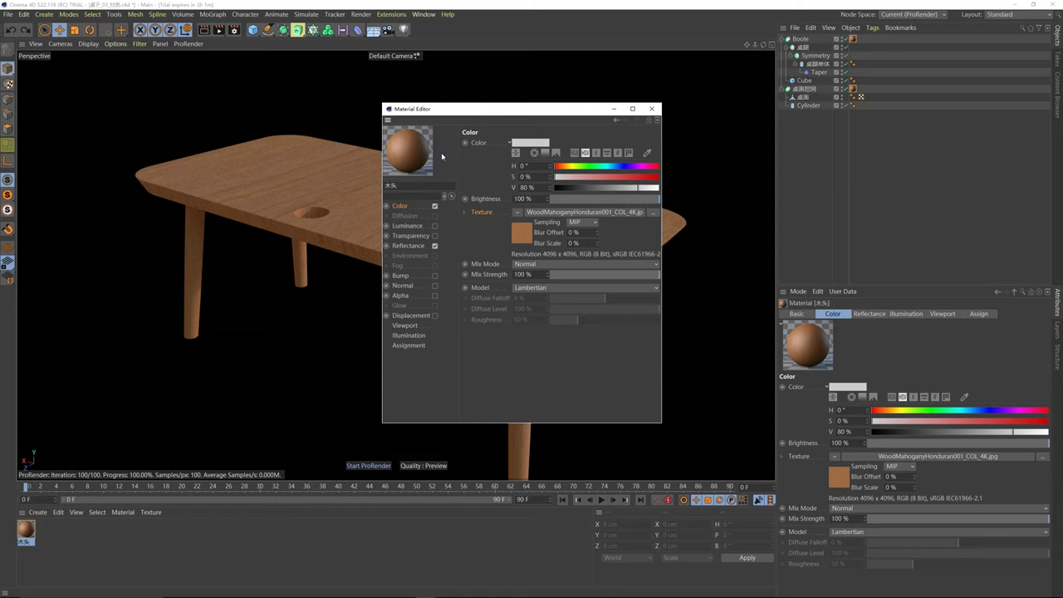
# - Close the editor, move the wood material tag onto another table part, and delete the 木头 material
pyautogui.click(651, 109)
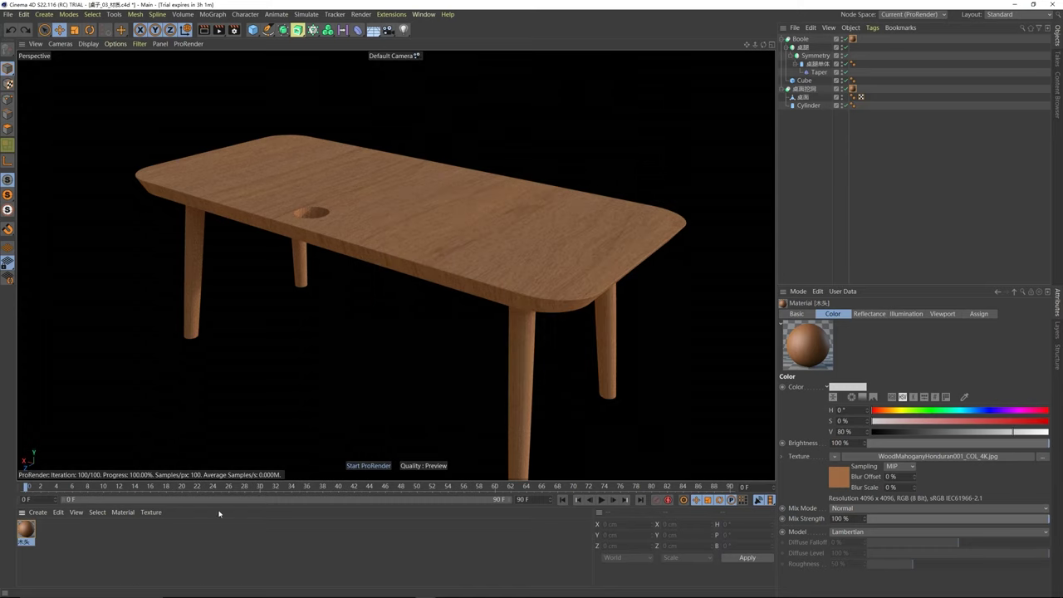
pyautogui.click(47, 541)
pyautogui.click(26, 529)
pyautogui.click(852, 39)
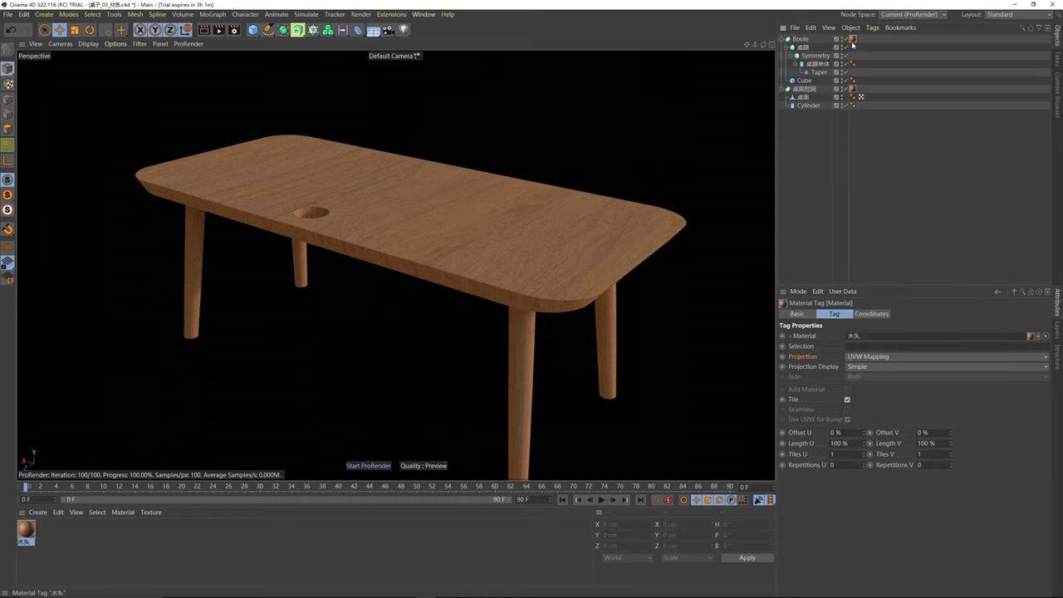
pyautogui.moveTo(853, 39); pyautogui.dragTo(853, 89)
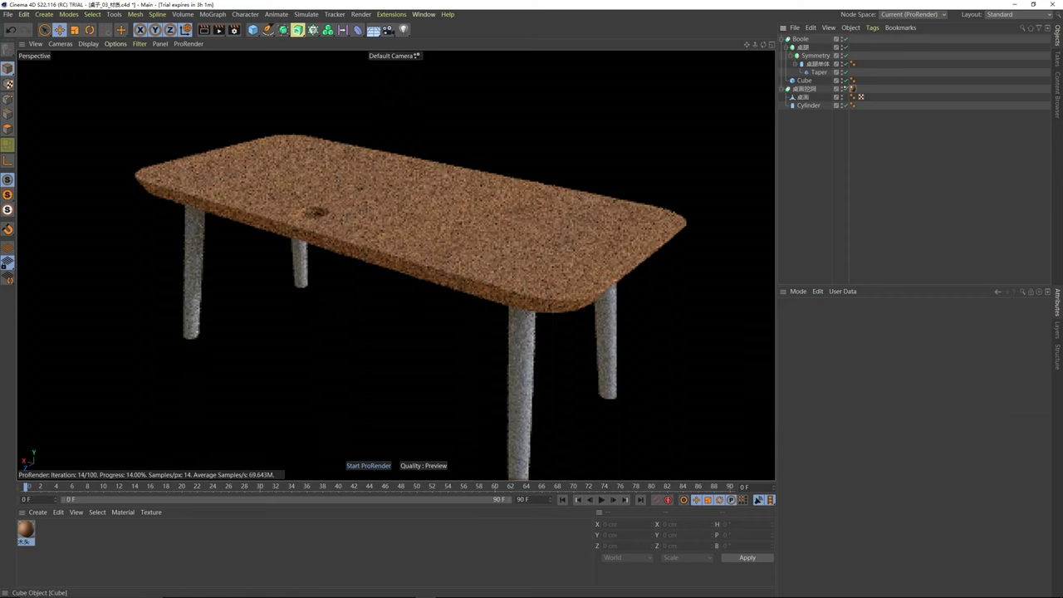
pyautogui.click(26, 530)
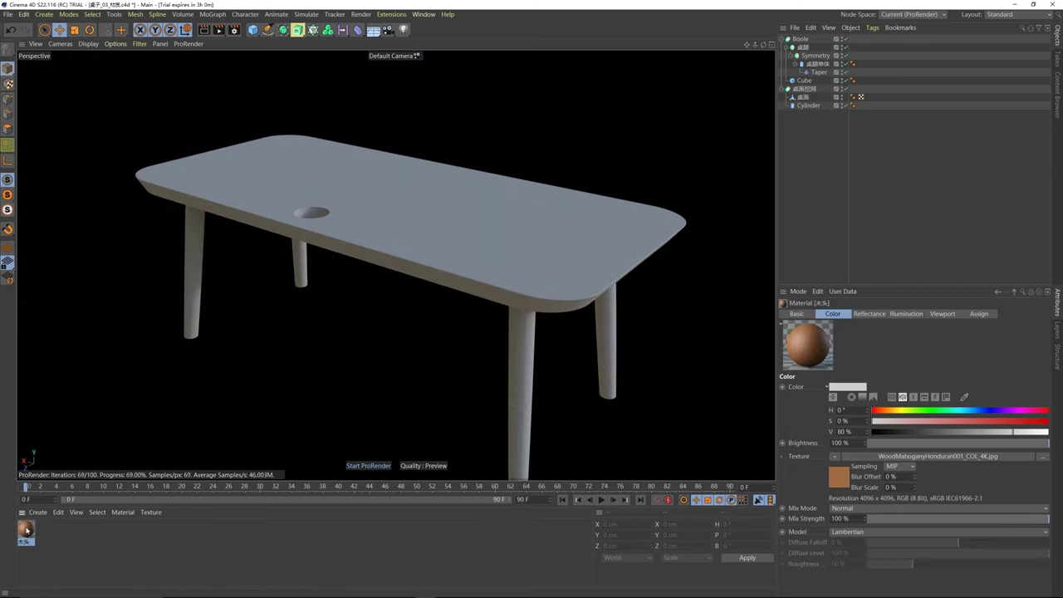
pyautogui.press('Delete')
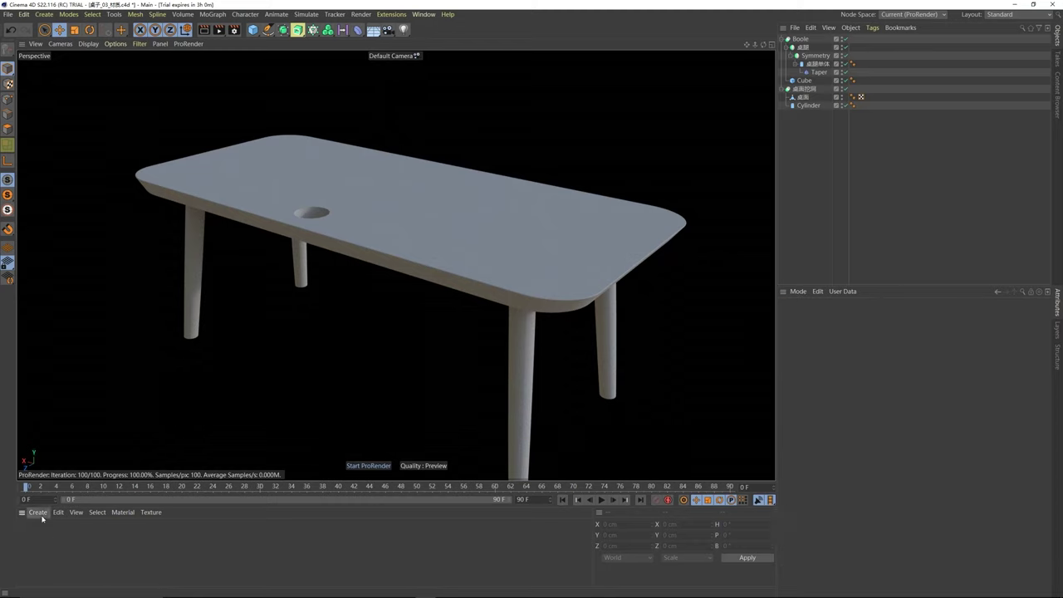
# - Create a new Node material, apply it to the tabletop object, and open its node graph
pyautogui.click(38, 512)
pyautogui.moveTo(88, 419)
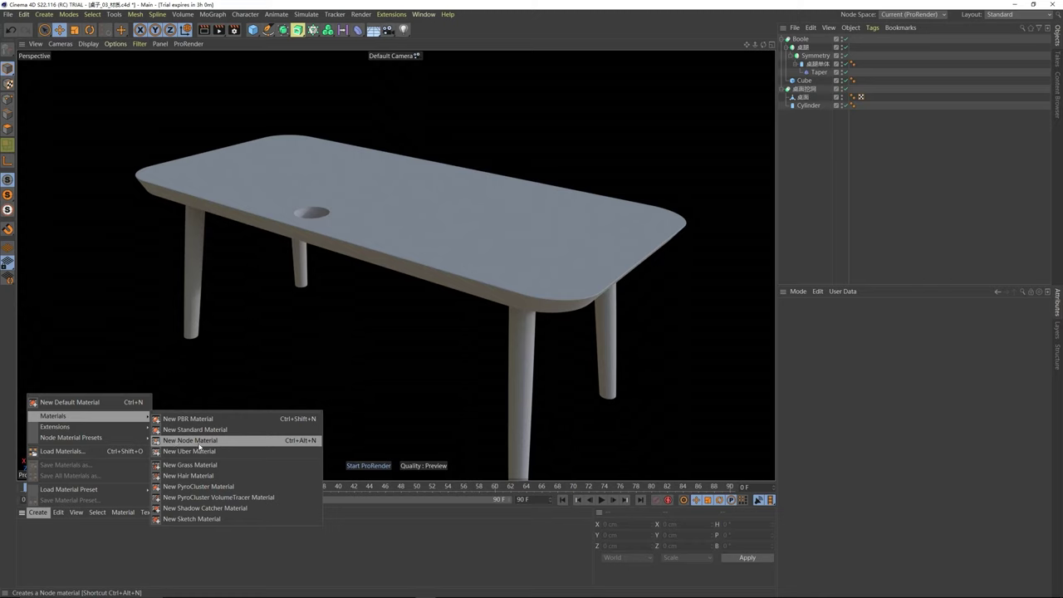
pyautogui.click(191, 440)
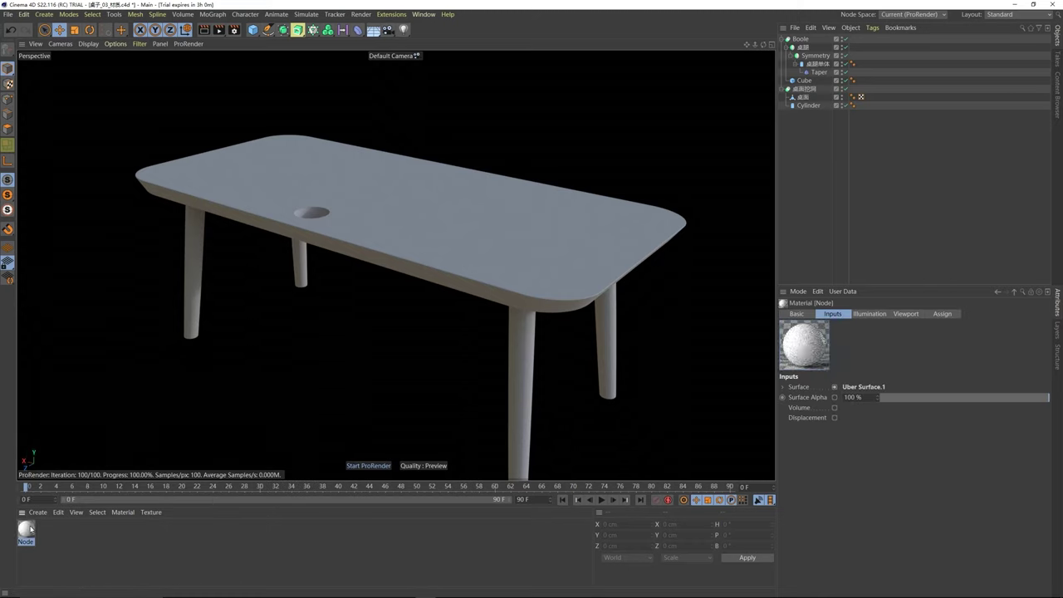
pyautogui.moveTo(31, 536); pyautogui.dragTo(803, 40)
pyautogui.moveTo(25, 536); pyautogui.dragTo(804, 89)
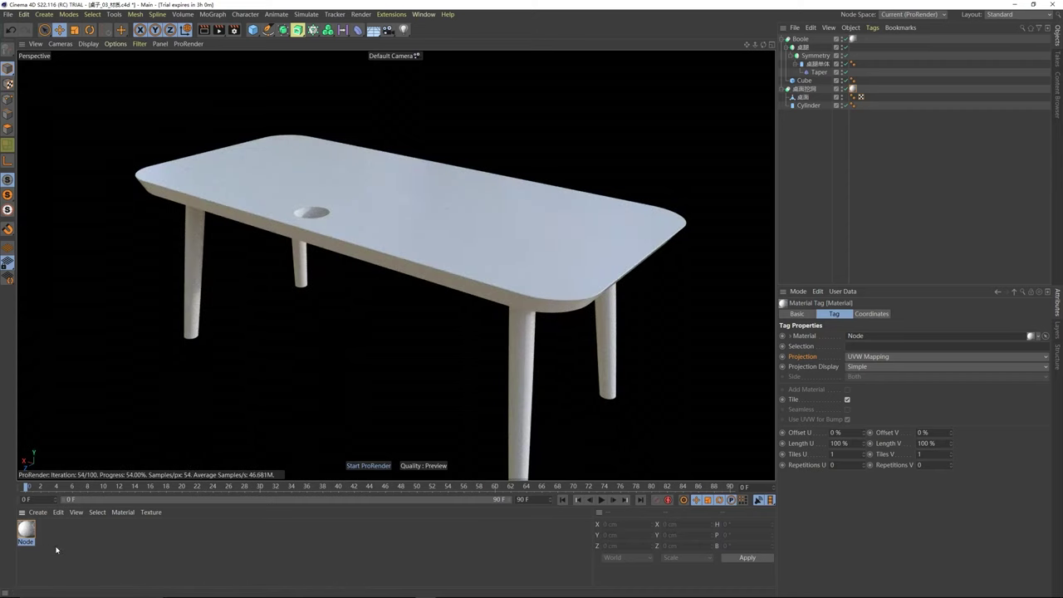
pyautogui.doubleClick(26, 529)
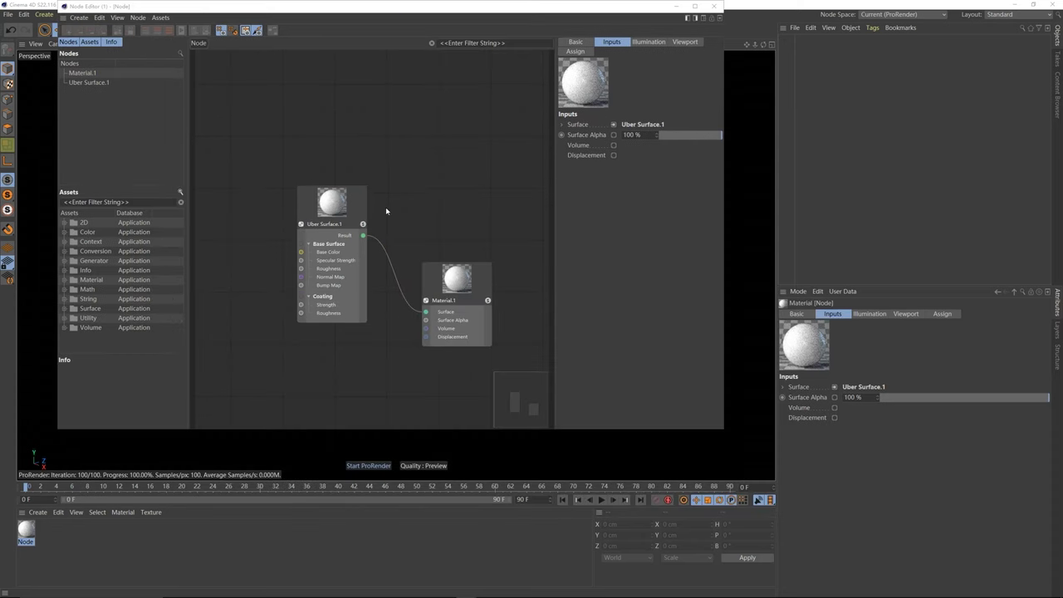
pyautogui.moveTo(391, 221)
pyautogui.mouseDown(button='middle')
pyautogui.moveTo(359, 222)
pyautogui.moveTo(375, 273)
pyautogui.moveTo(334, 261)
pyautogui.moveTo(399, 233)
pyautogui.mouseUp(button='middle')
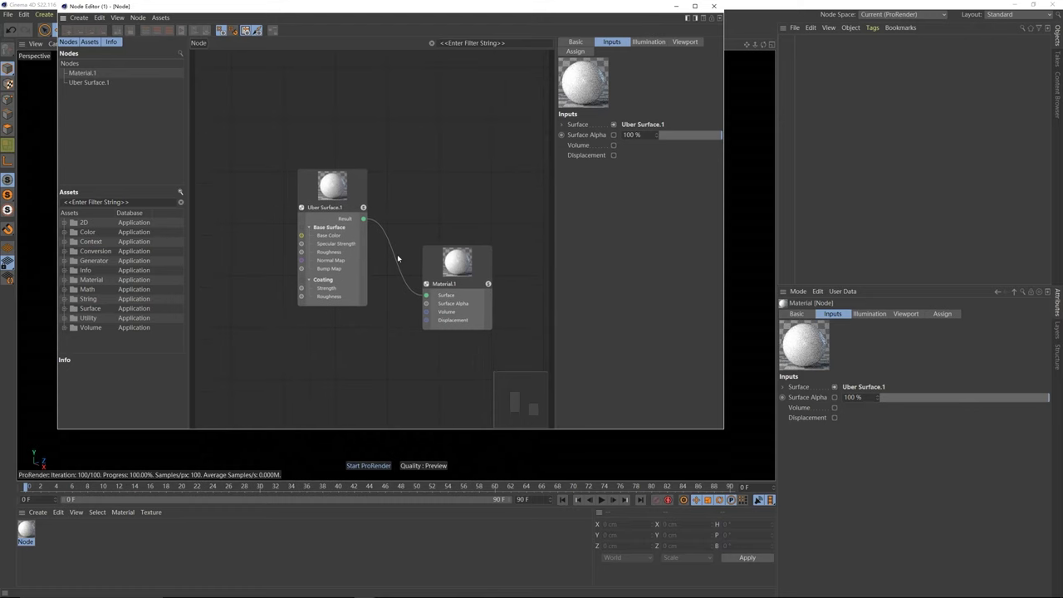
pyautogui.scroll(2, 398, 259)
pyautogui.scroll(-1, 398, 259)
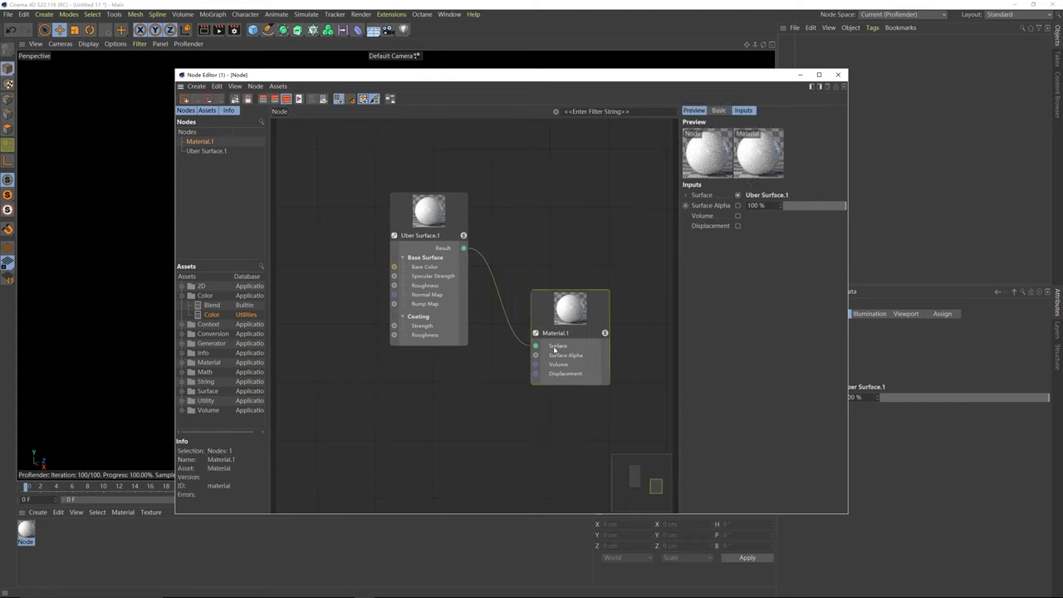
pyautogui.click(429, 249)
pyautogui.moveTo(417, 168); pyautogui.dragTo(598, 417)
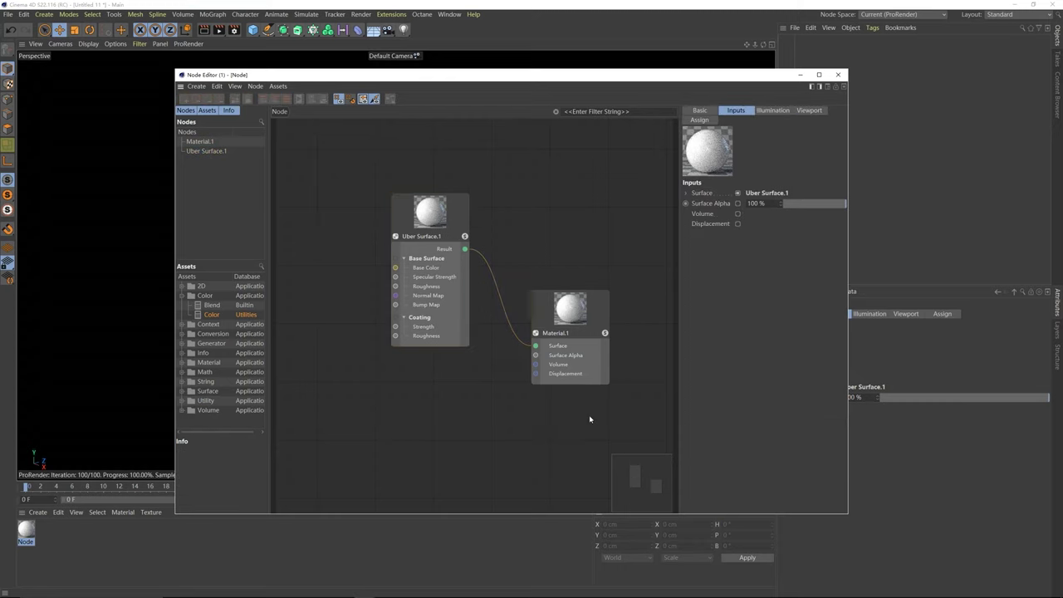
pyautogui.moveTo(470, 263); pyautogui.dragTo(466, 259)
pyautogui.click(565, 304)
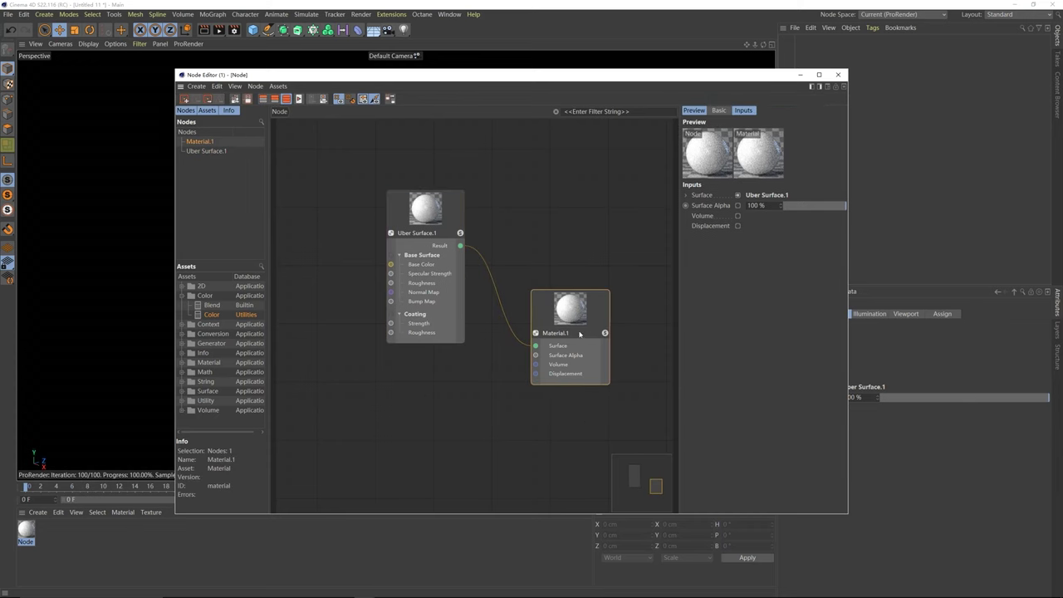
pyautogui.click(428, 208)
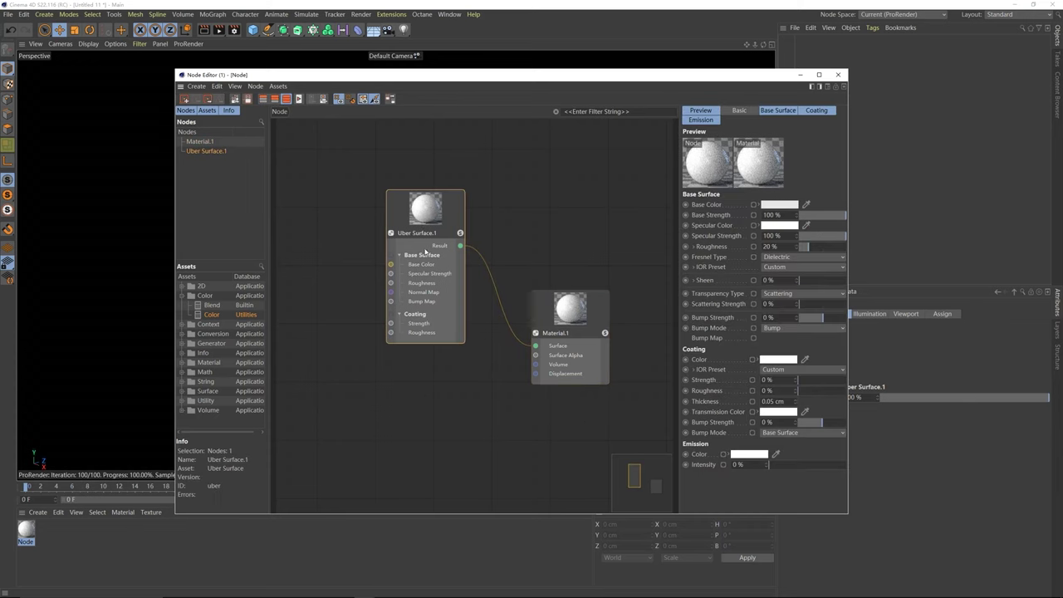
pyautogui.moveTo(439, 224); pyautogui.dragTo(426, 259)
pyautogui.click(362, 462)
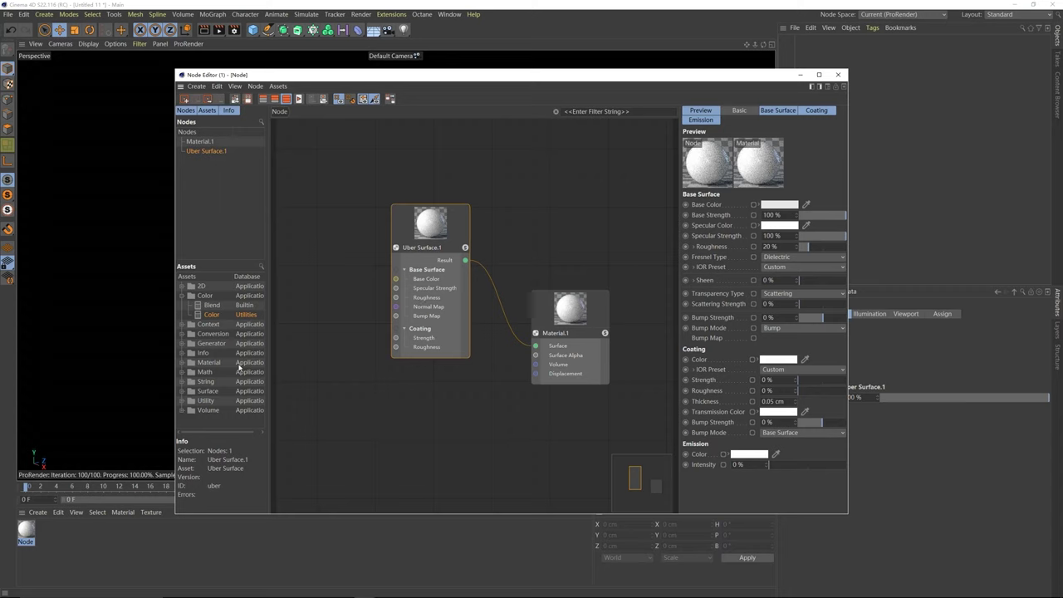
pyautogui.moveTo(286, 307); pyautogui.dragTo(287, 275)
pyautogui.moveTo(361, 330); pyautogui.dragTo(395, 279)
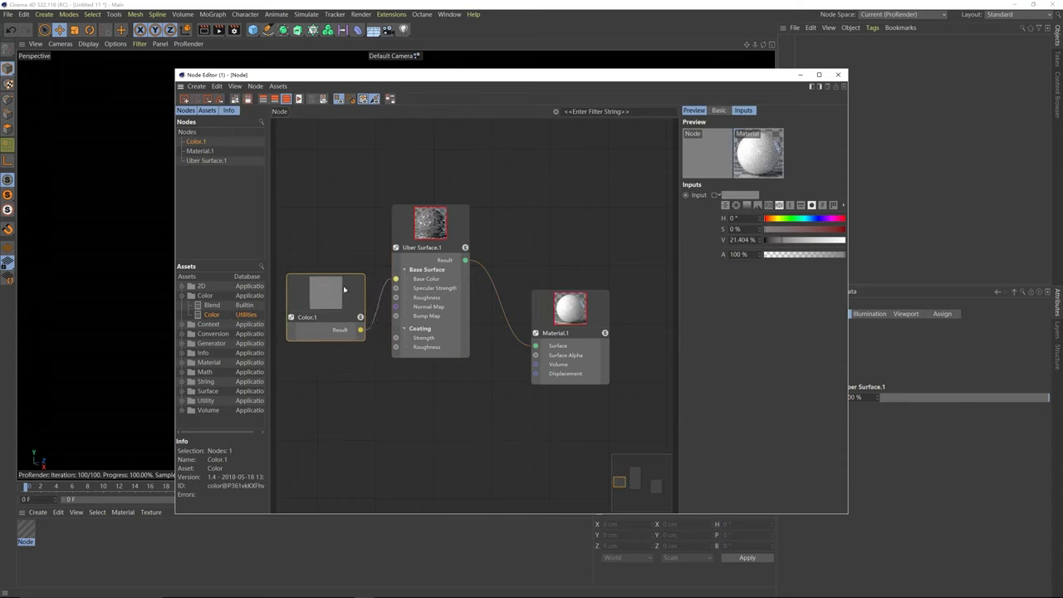
pyautogui.moveTo(324, 296); pyautogui.dragTo(313, 284)
pyautogui.click(181, 324)
pyautogui.moveTo(220, 333); pyautogui.dragTo(311, 379)
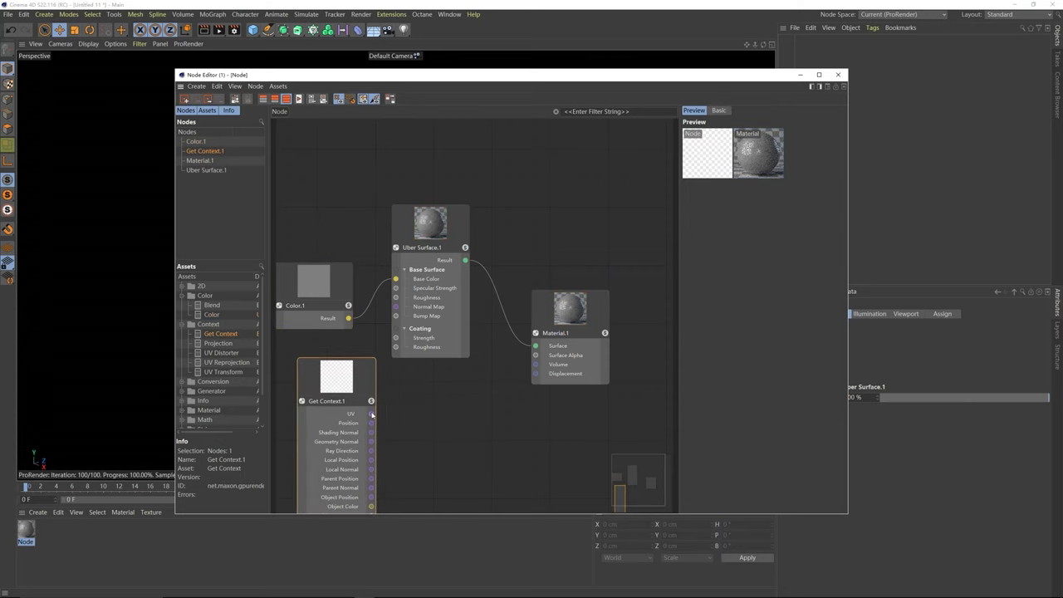
pyautogui.moveTo(371, 413); pyautogui.dragTo(404, 366)
pyautogui.moveTo(413, 385)
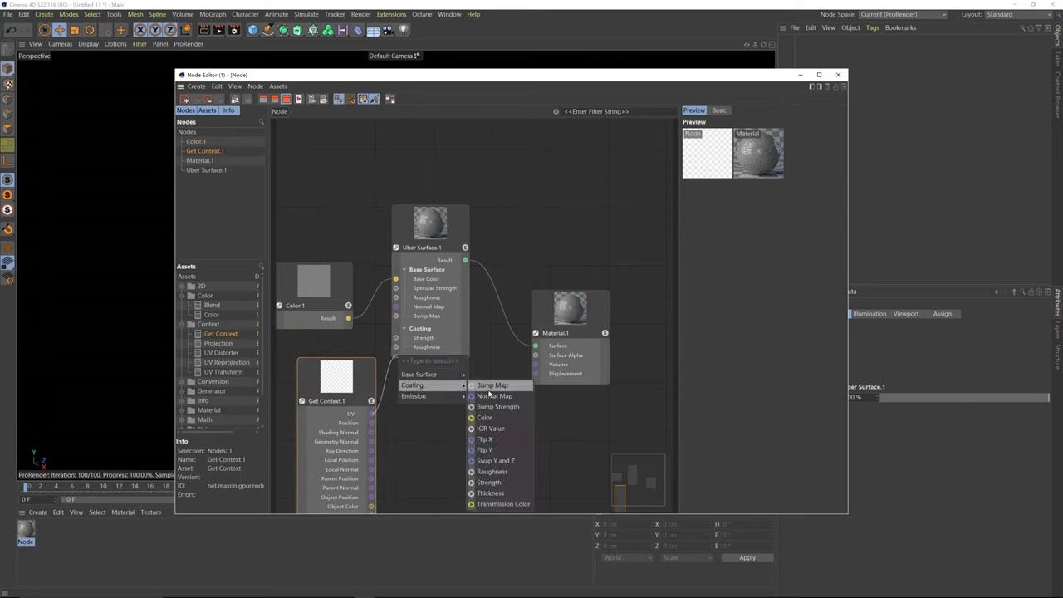
pyautogui.click(490, 384)
pyautogui.moveTo(341, 379); pyautogui.dragTo(329, 398)
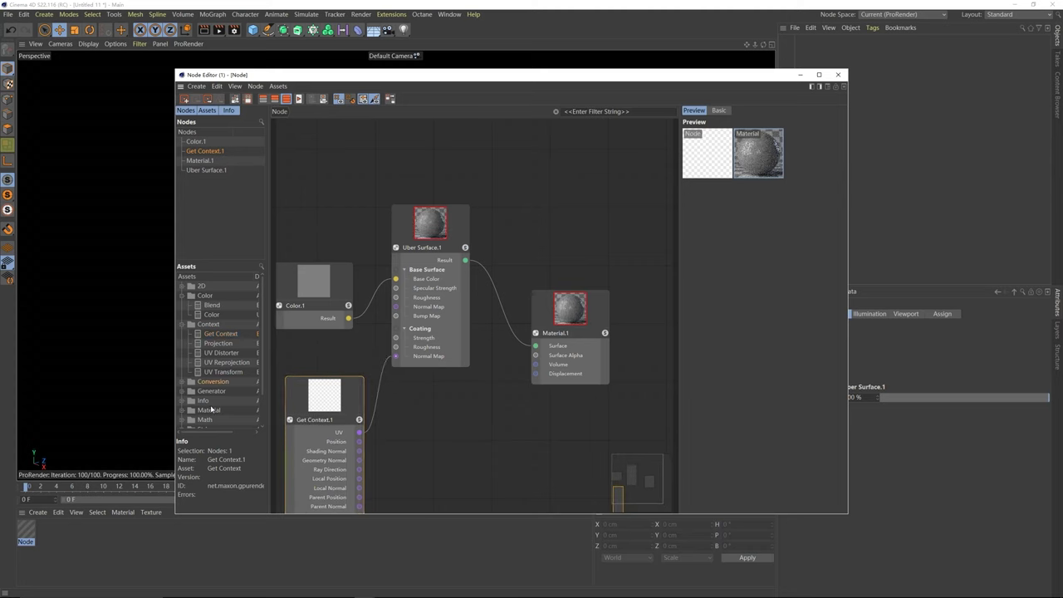
pyautogui.moveTo(337, 287); pyautogui.dragTo(332, 282)
pyautogui.scroll(-1, 368, 306)
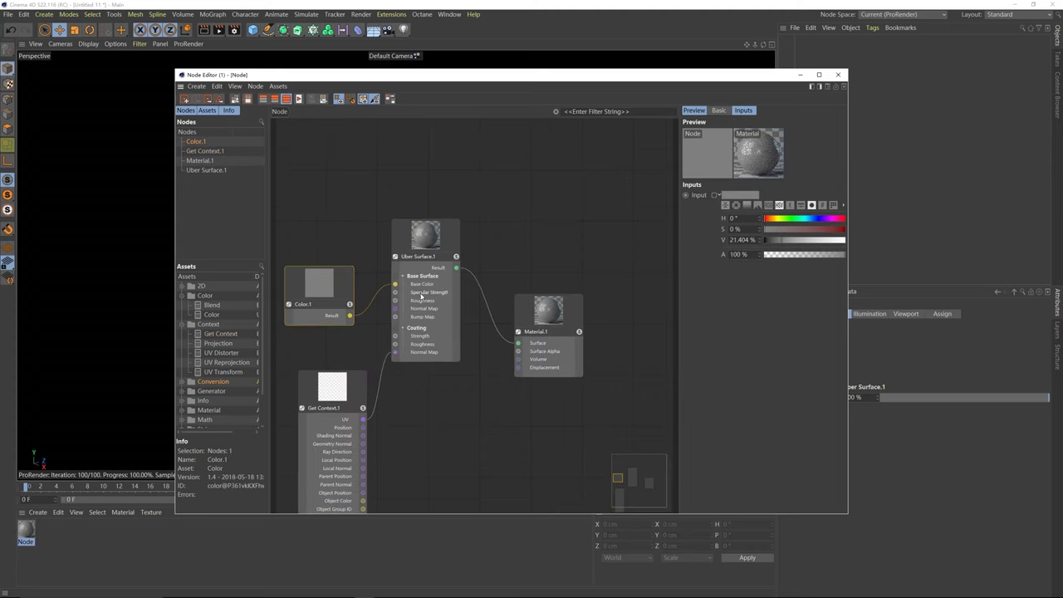
pyautogui.moveTo(338, 296); pyautogui.dragTo(447, 303, button='middle')
pyautogui.moveTo(442, 297); pyautogui.dragTo(437, 287)
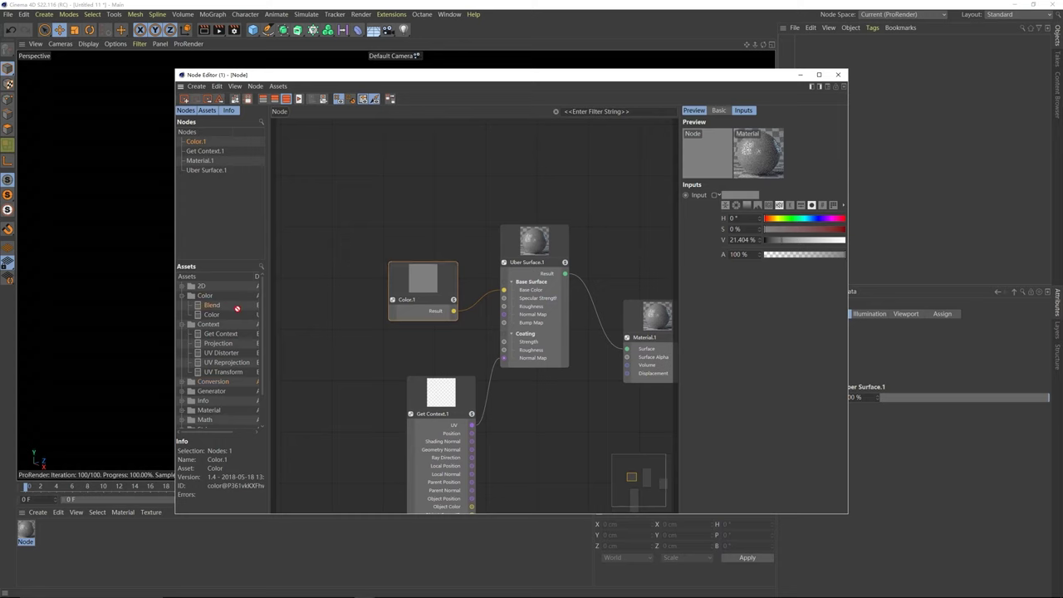
pyautogui.moveTo(237, 309); pyautogui.dragTo(393, 319)
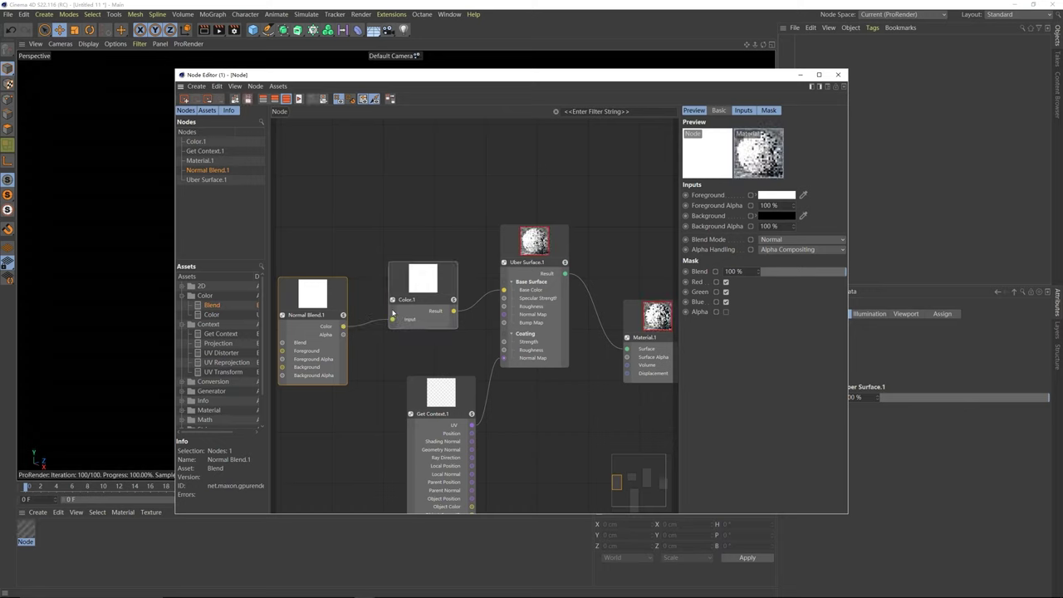
pyautogui.scroll(-1, 371, 295)
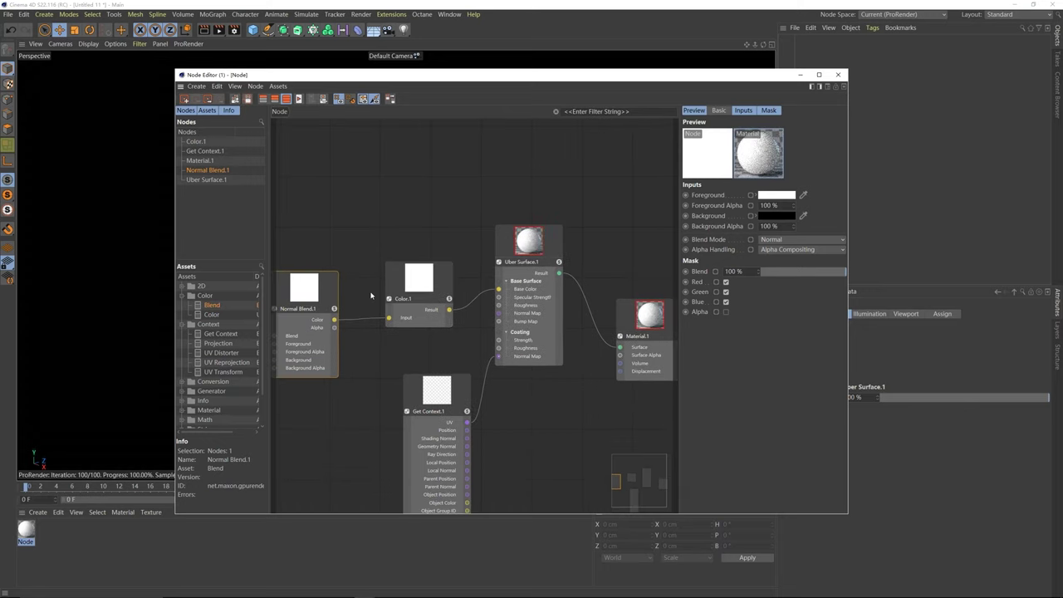
pyautogui.scroll(-1, 371, 295)
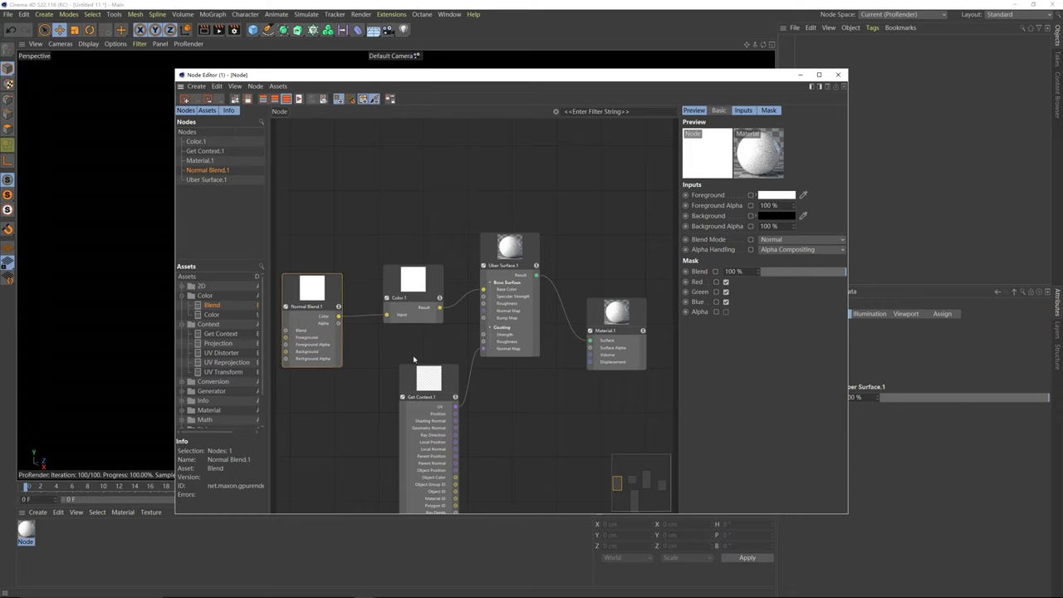
pyautogui.moveTo(416, 369); pyautogui.dragTo(405, 347)
pyautogui.press('h')
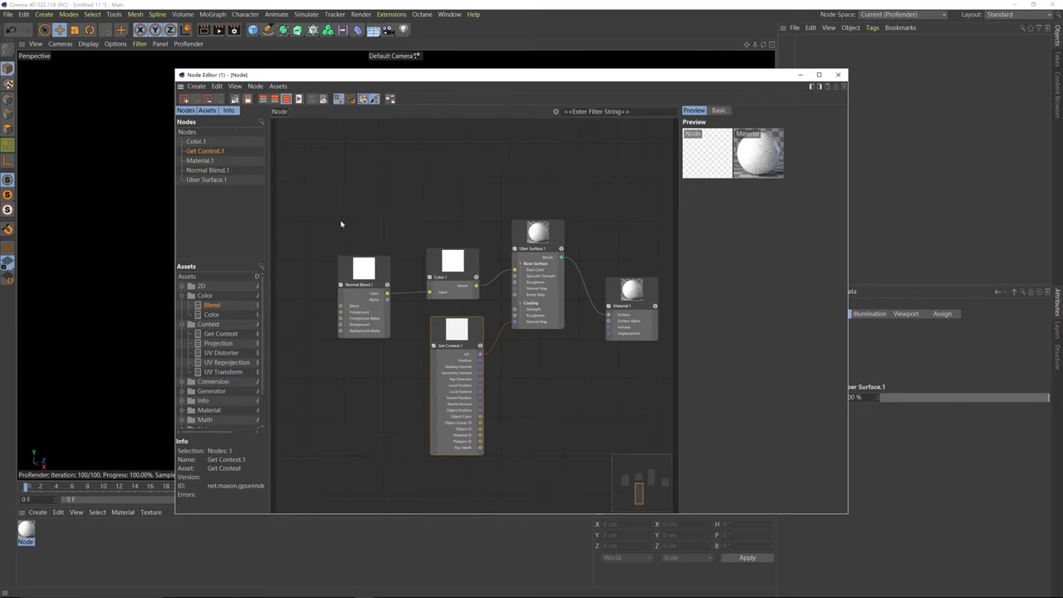
pyautogui.moveTo(340, 224); pyautogui.dragTo(480, 422)
pyautogui.press('Delete')
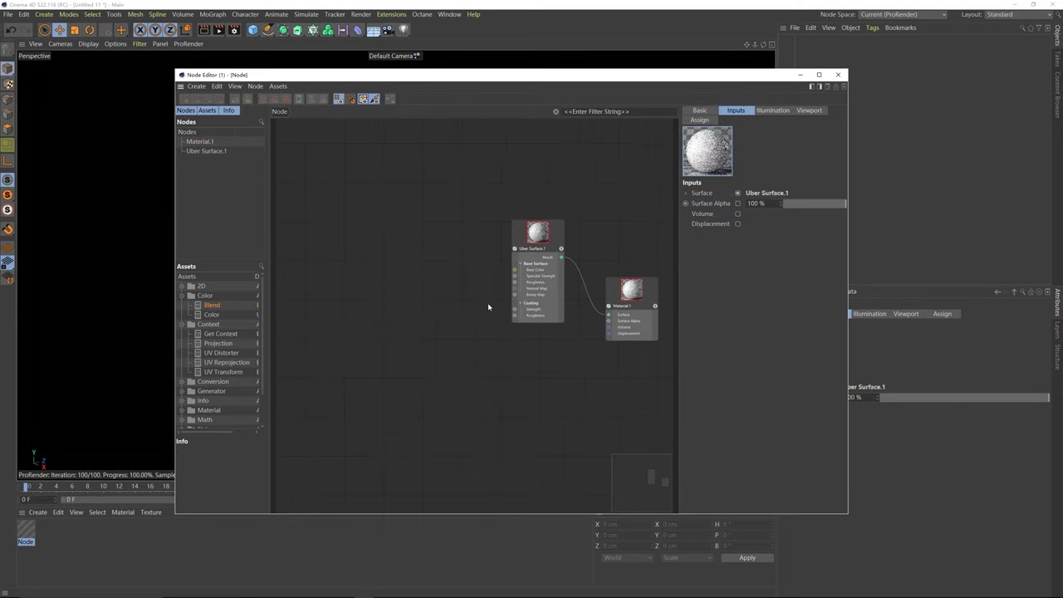
pyautogui.press('h')
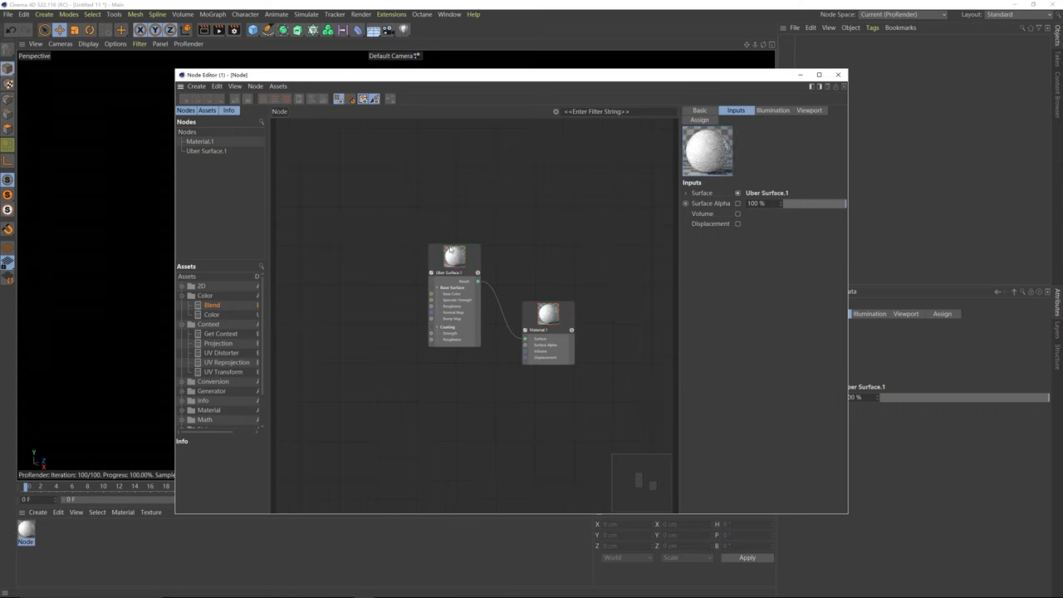
# - Add an Image node from the Assets panel to the graph and browse for its texture file
pyautogui.scroll(1, 450, 249)
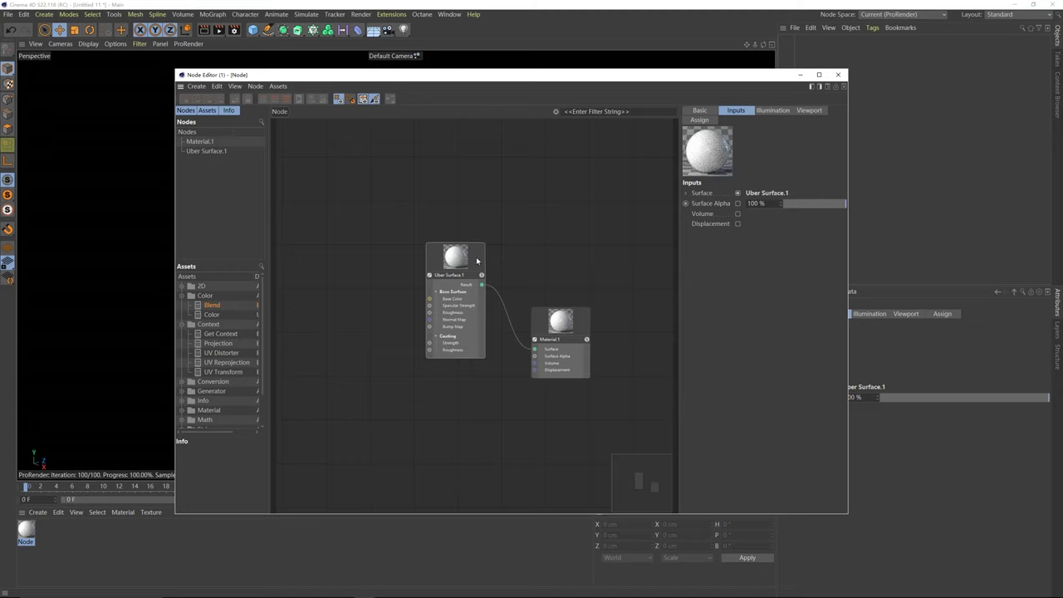
pyautogui.click(240, 269)
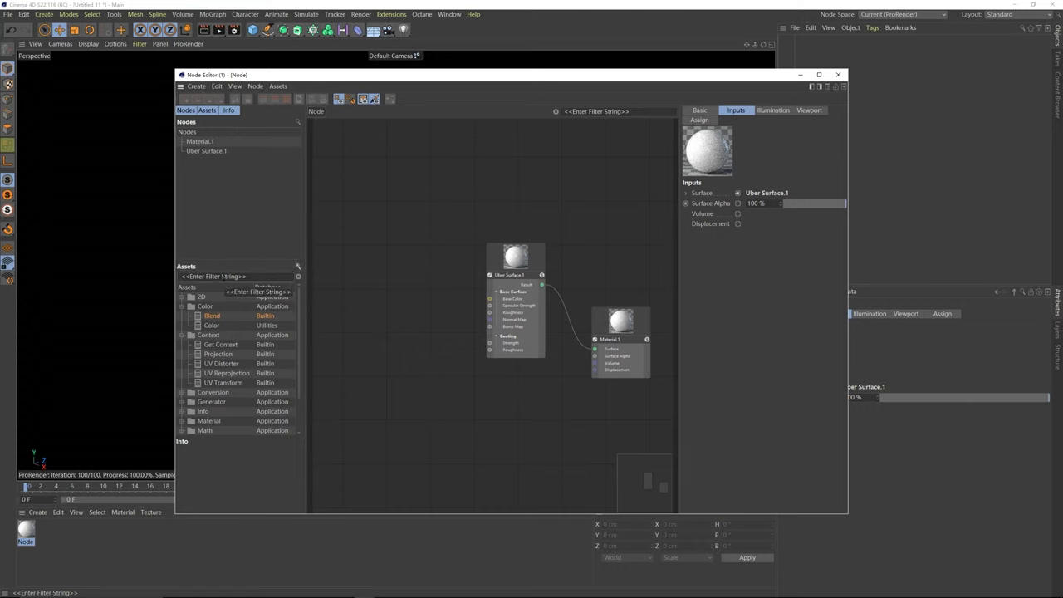
pyautogui.write('Imag')
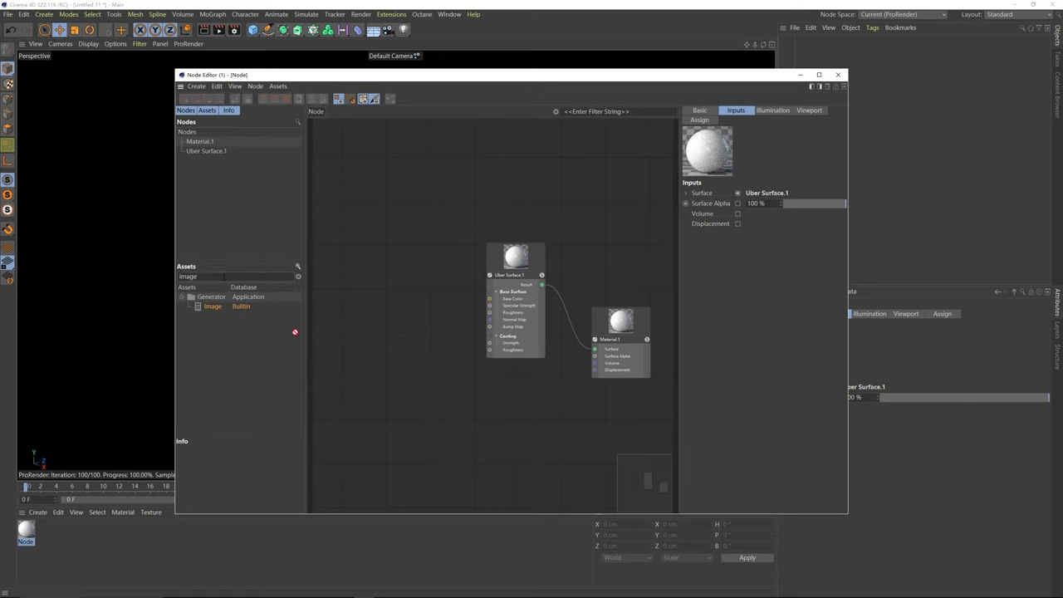
pyautogui.moveTo(295, 333); pyautogui.dragTo(356, 305)
pyautogui.moveTo(408, 350); pyautogui.dragTo(403, 330)
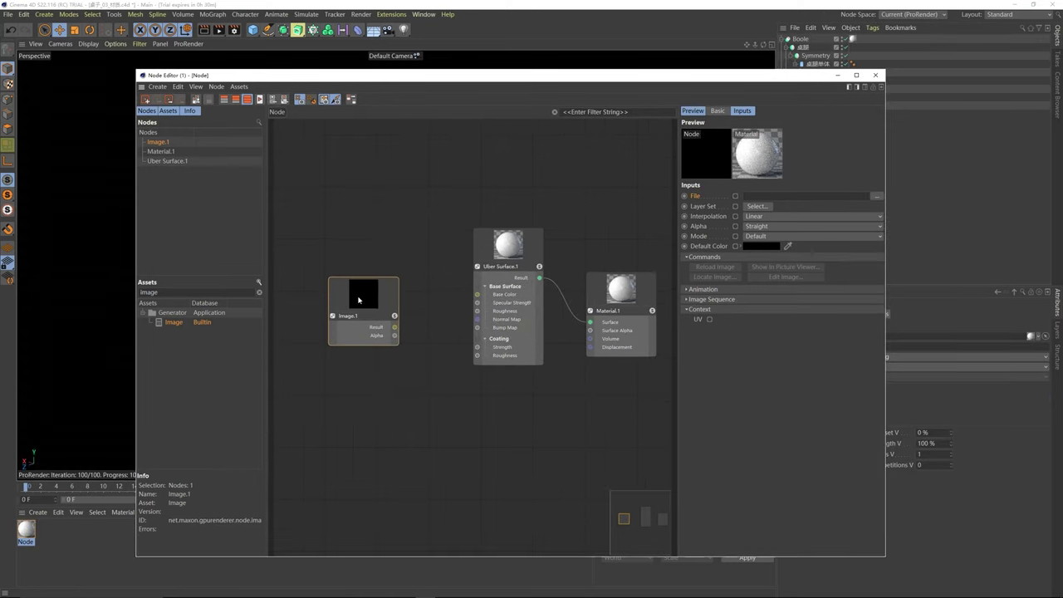
pyautogui.moveTo(368, 308); pyautogui.dragTo(362, 327)
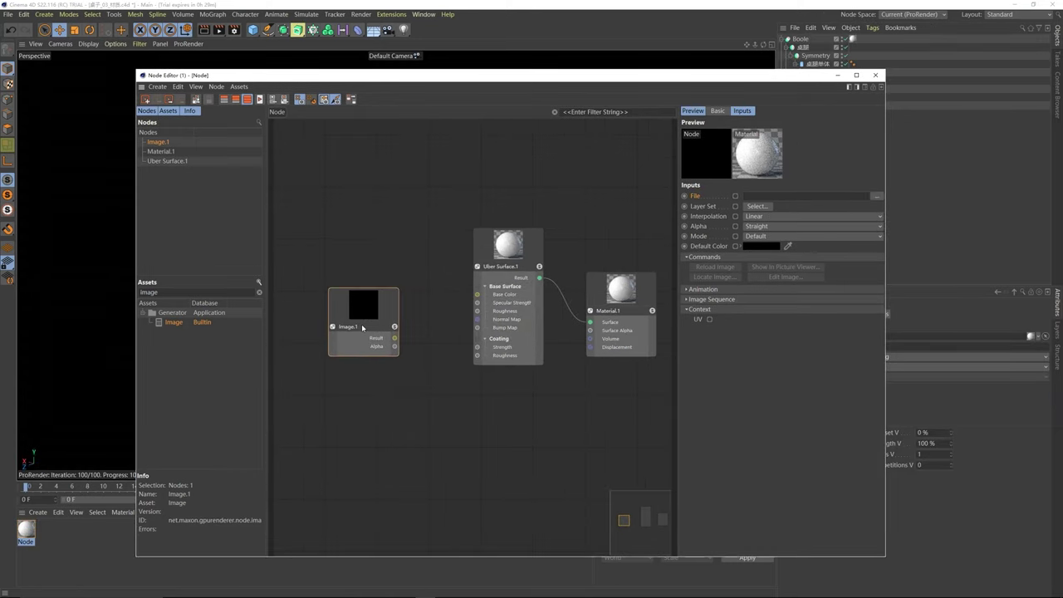
pyautogui.click(877, 196)
# - Load WoodMahoganyHonduran001_COL_4K.jpg into the Image node and connect it to Uber Surface's Base Color
pyautogui.click(179, 64)
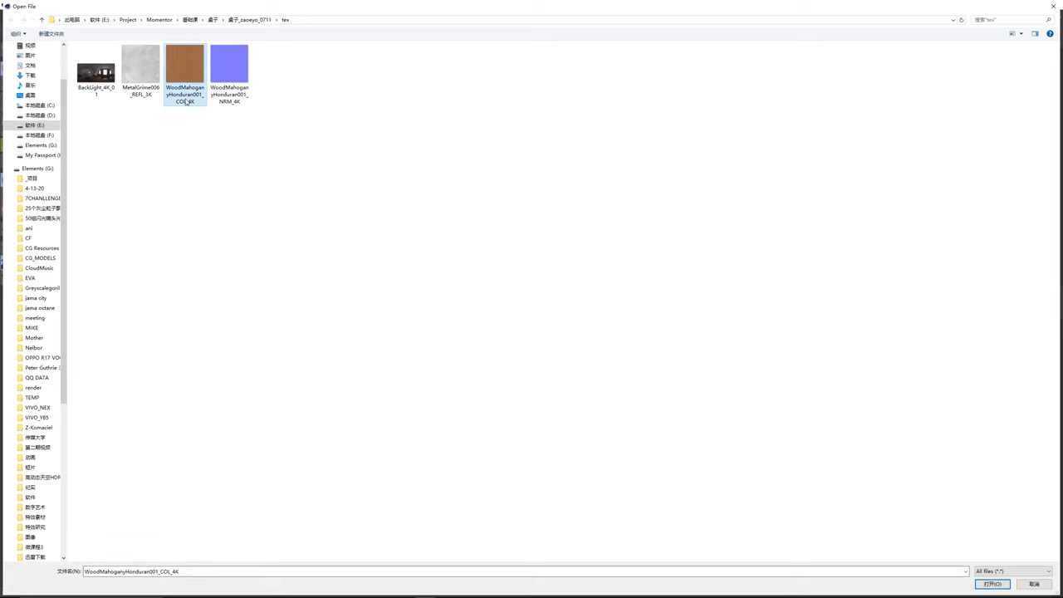
pyautogui.doubleClick(186, 100)
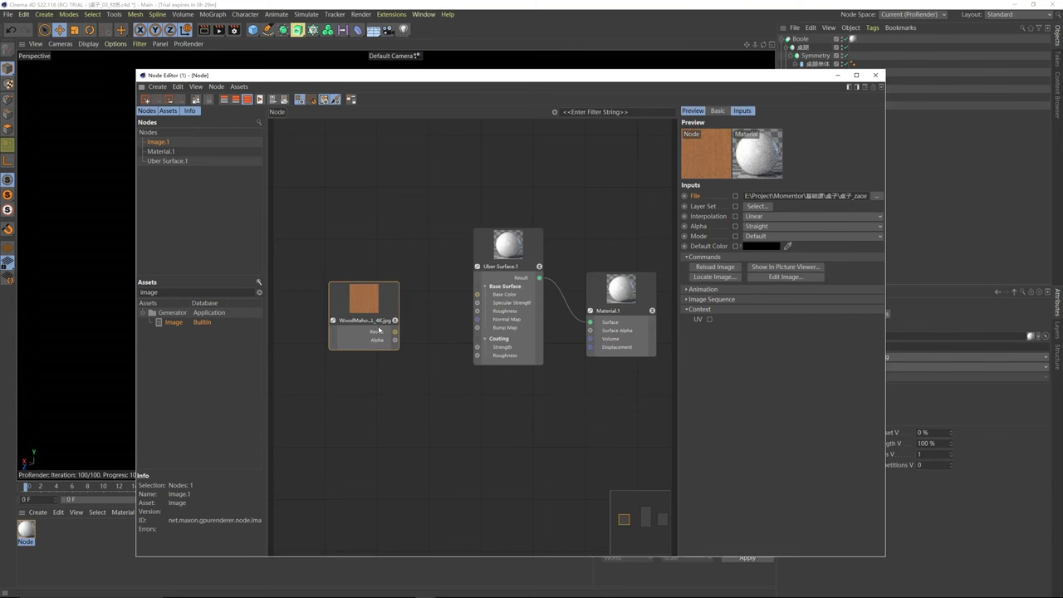
pyautogui.moveTo(379, 330); pyautogui.dragTo(370, 328)
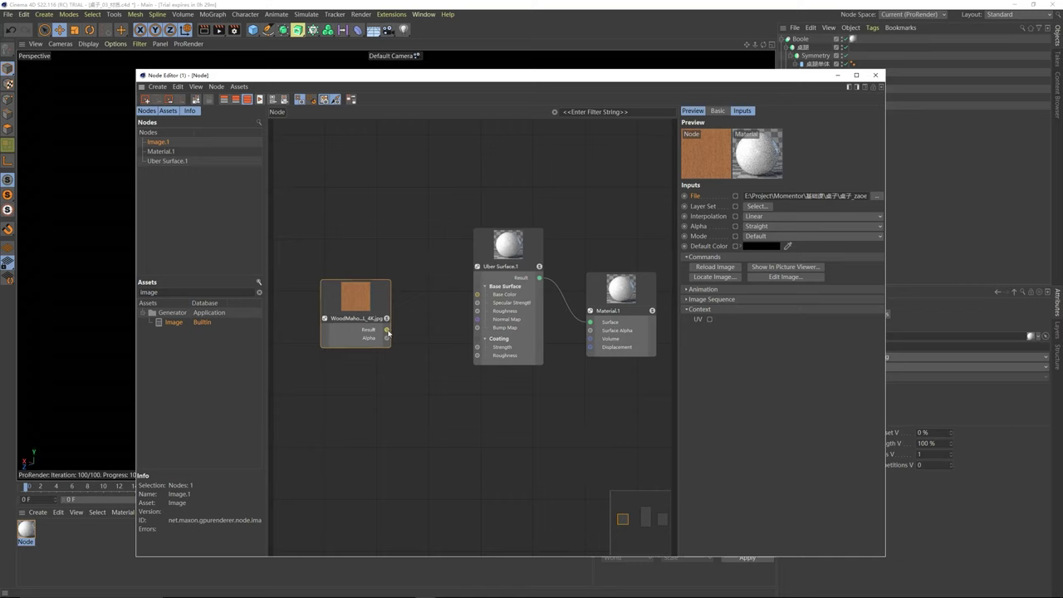
pyautogui.moveTo(386, 330); pyautogui.dragTo(478, 297)
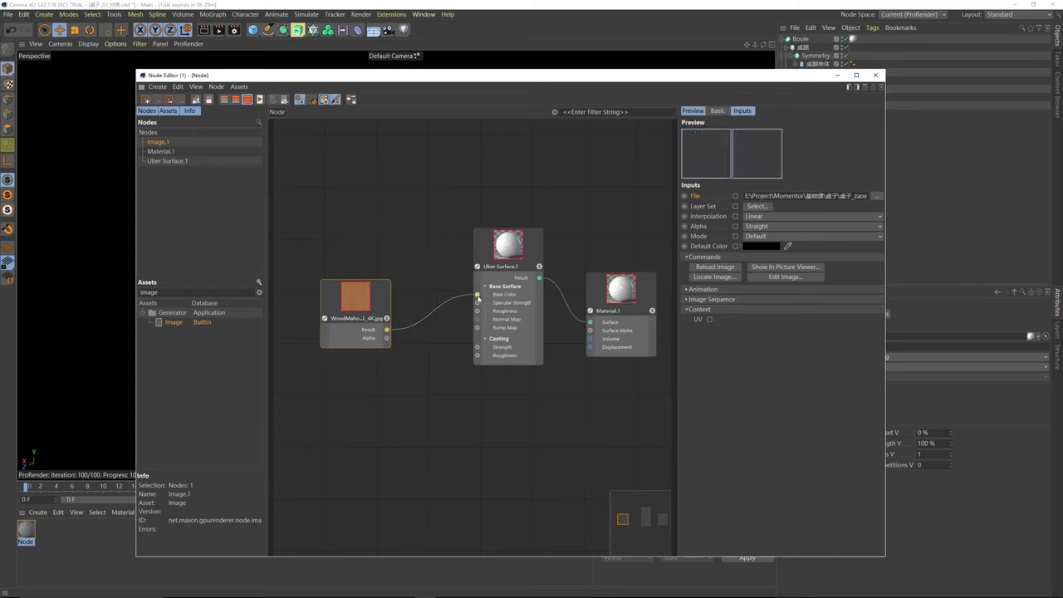
# - Rearrange the Node Editor to reveal the wood-textured table, then inspect the Uber Surface node
pyautogui.moveTo(461, 76); pyautogui.dragTo(511, 397)
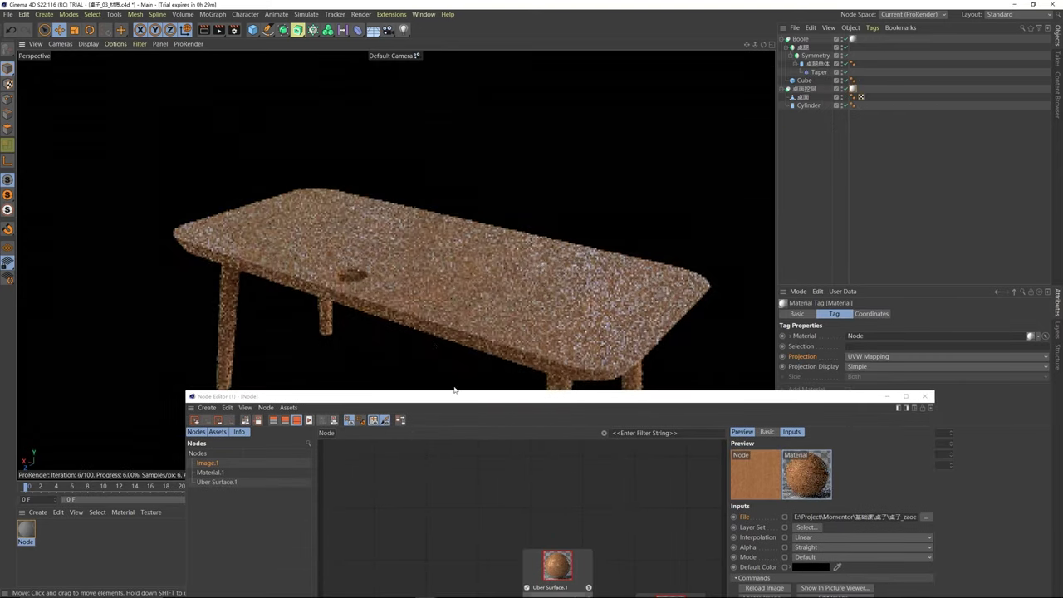
pyautogui.moveTo(472, 392); pyautogui.dragTo(487, 230)
pyautogui.moveTo(427, 464); pyautogui.dragTo(403, 429)
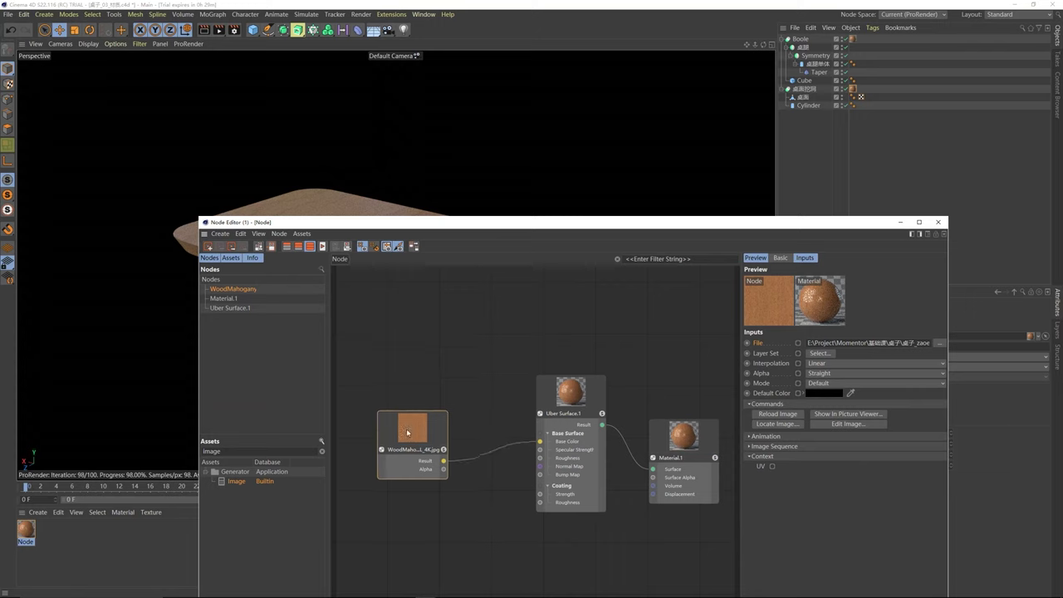
pyautogui.click(570, 404)
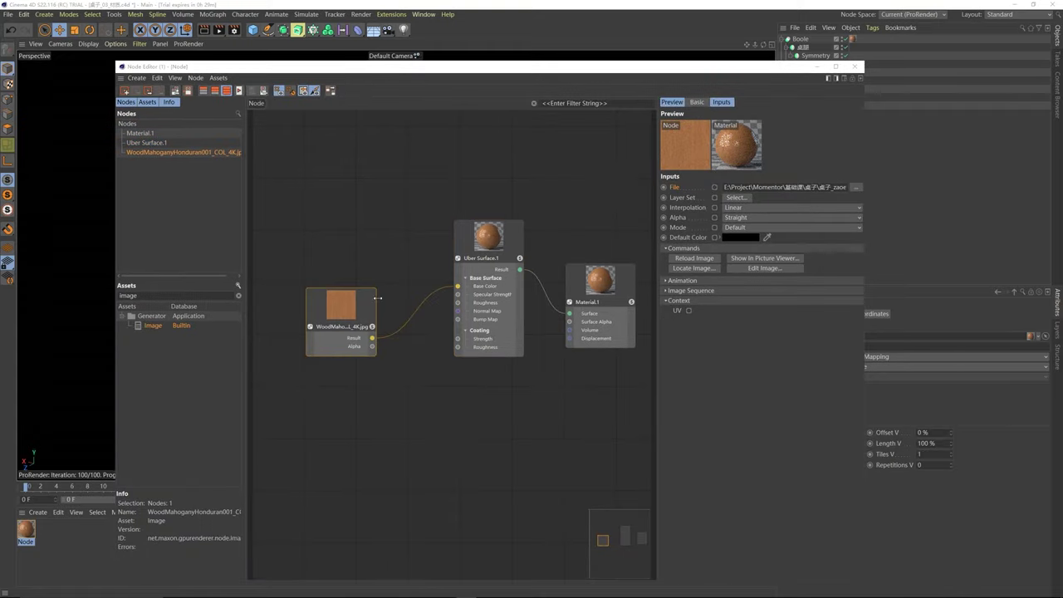
# - Close the Node Editor, zoom in on the table, and list projection types for both material tags
pyautogui.click(818, 68)
pyautogui.keyDown('alt'); pyautogui.moveTo(553, 325); pyautogui.dragTo(582, 314); pyautogui.keyUp('alt')
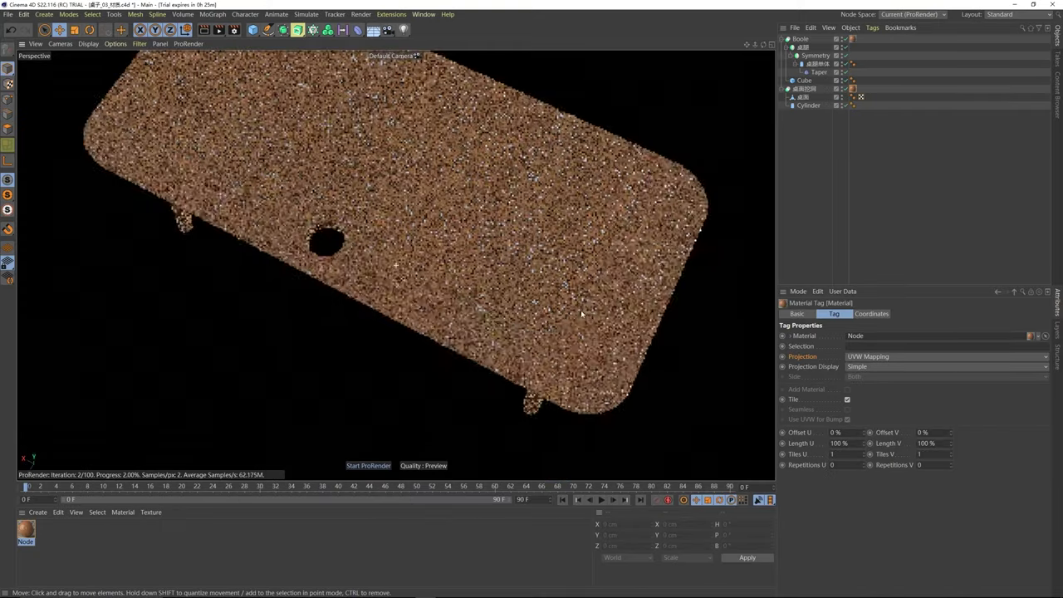
pyautogui.scroll(5, 581, 315)
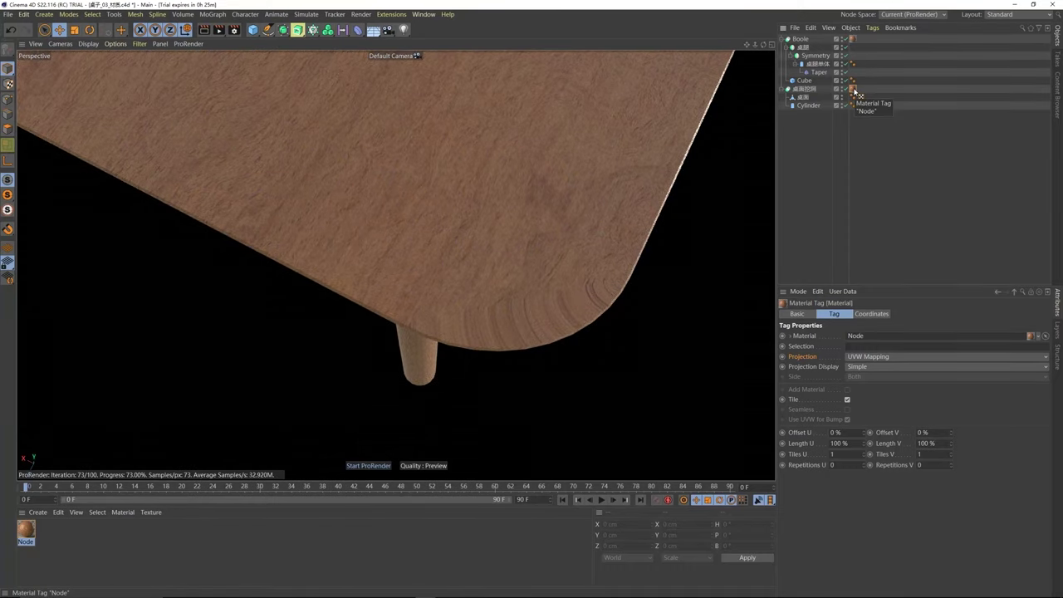
pyautogui.keyDown('shift'); pyautogui.click(852, 39); pyautogui.keyUp('shift')
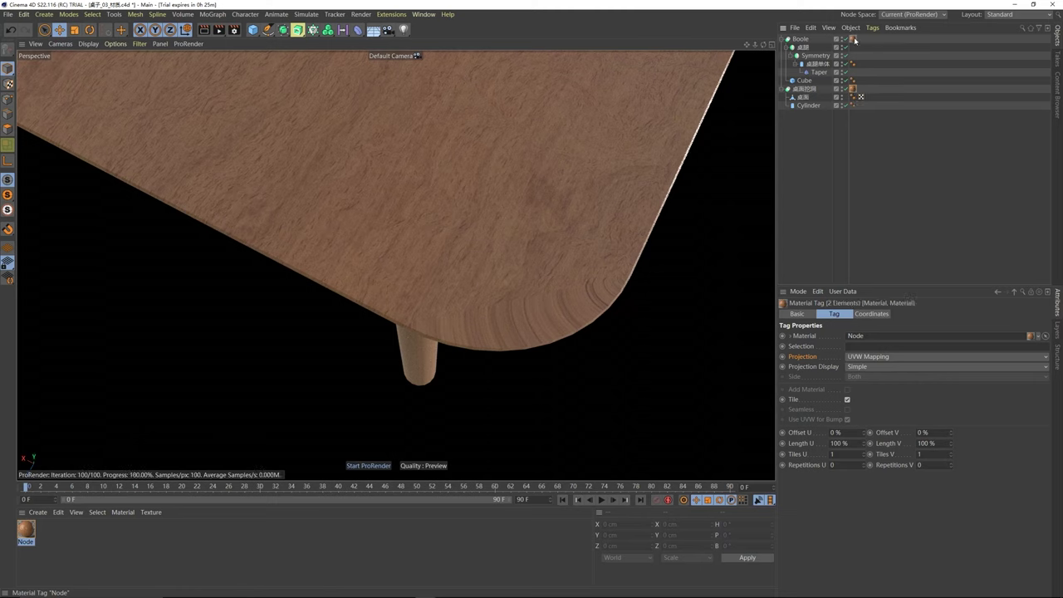
pyautogui.click(866, 356)
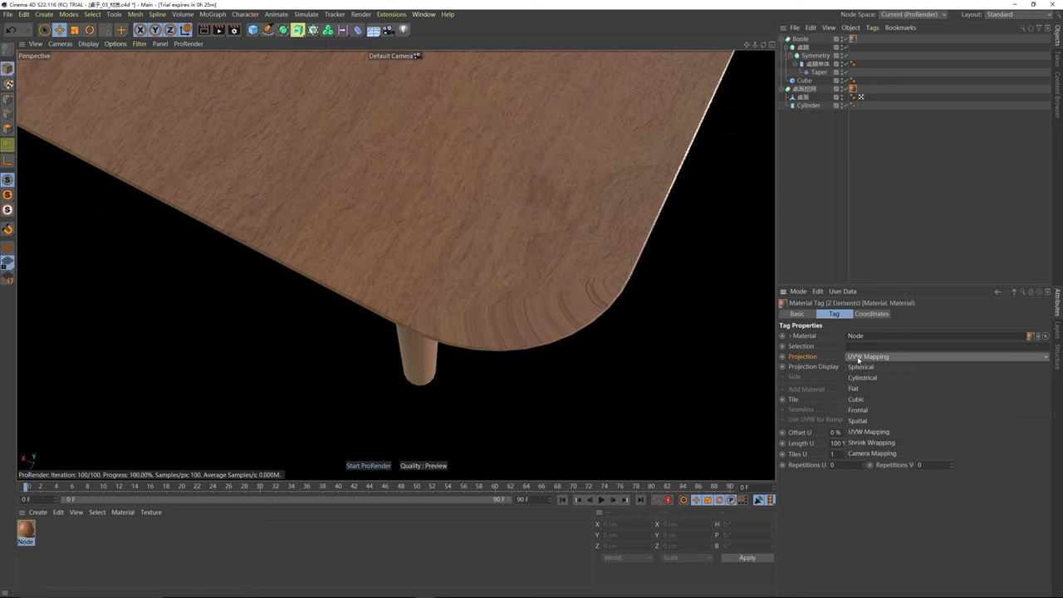
# - Set both material tags to Cubic projection, check the grain, and reopen the Uber Surface node settings
pyautogui.click(871, 402)
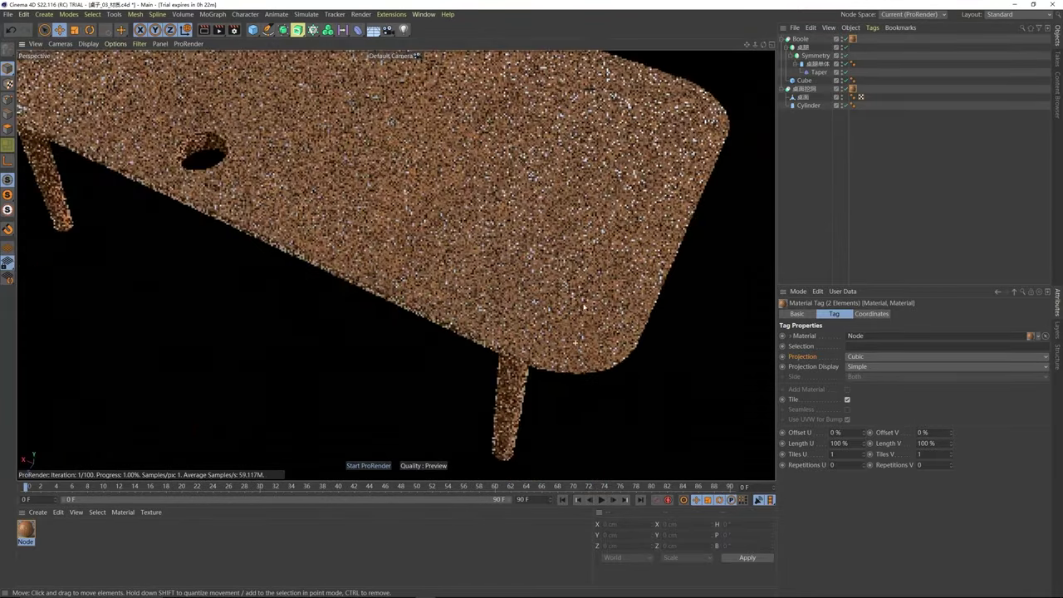
pyautogui.keyDown('alt'); pyautogui.moveTo(499, 332); pyautogui.dragTo(550, 383); pyautogui.keyUp('alt')
pyautogui.scroll(3, 551, 391)
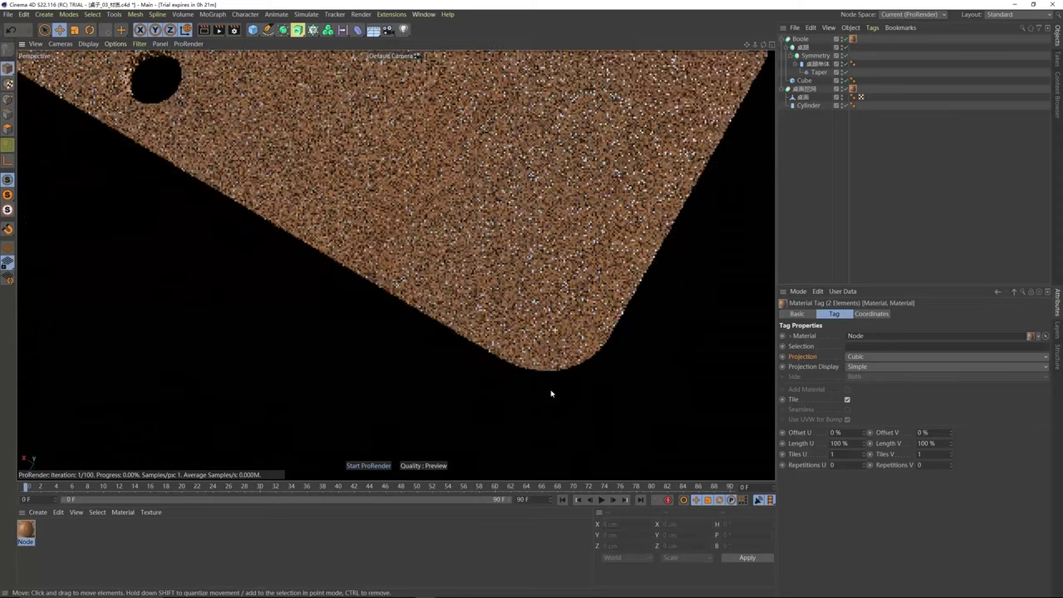
pyautogui.scroll(-3, 550, 391)
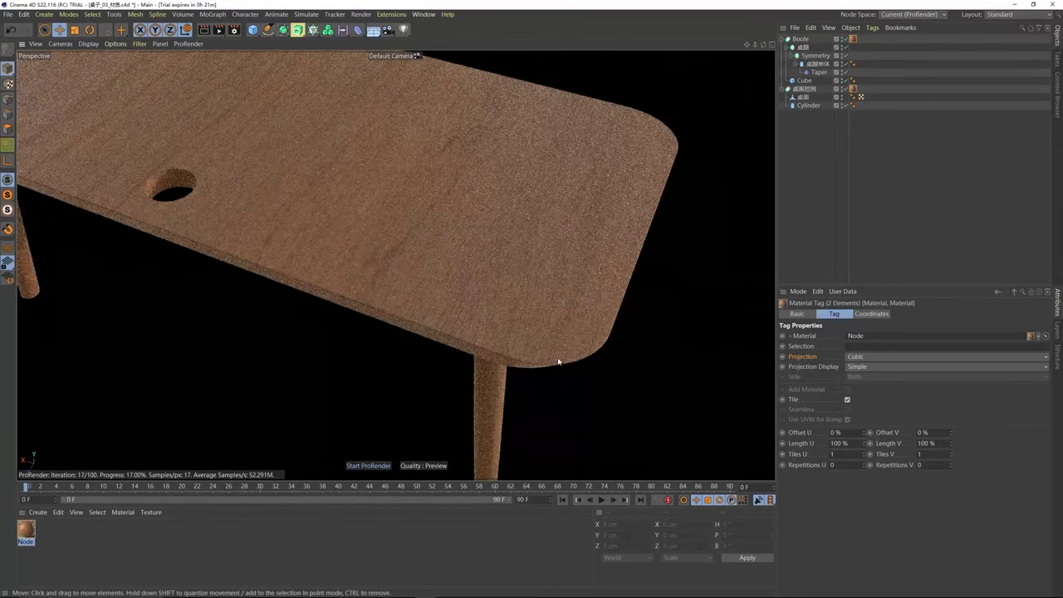
pyautogui.doubleClick(27, 531)
pyautogui.click(482, 306)
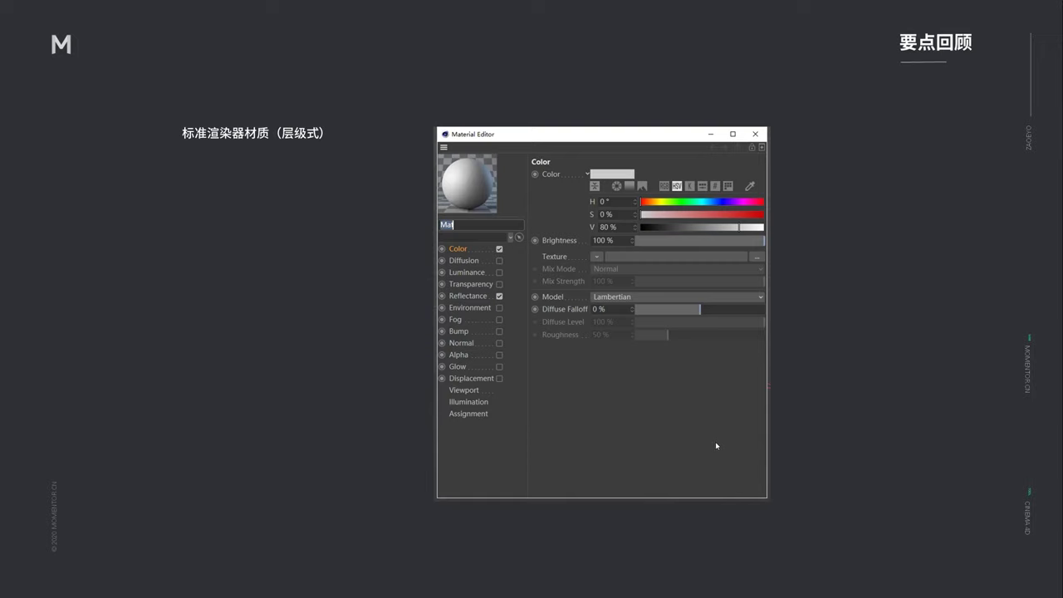
# - Advance the recap slides to the UV concept slide showing Spherical and Cubic projection
pyautogui.click(687, 462)
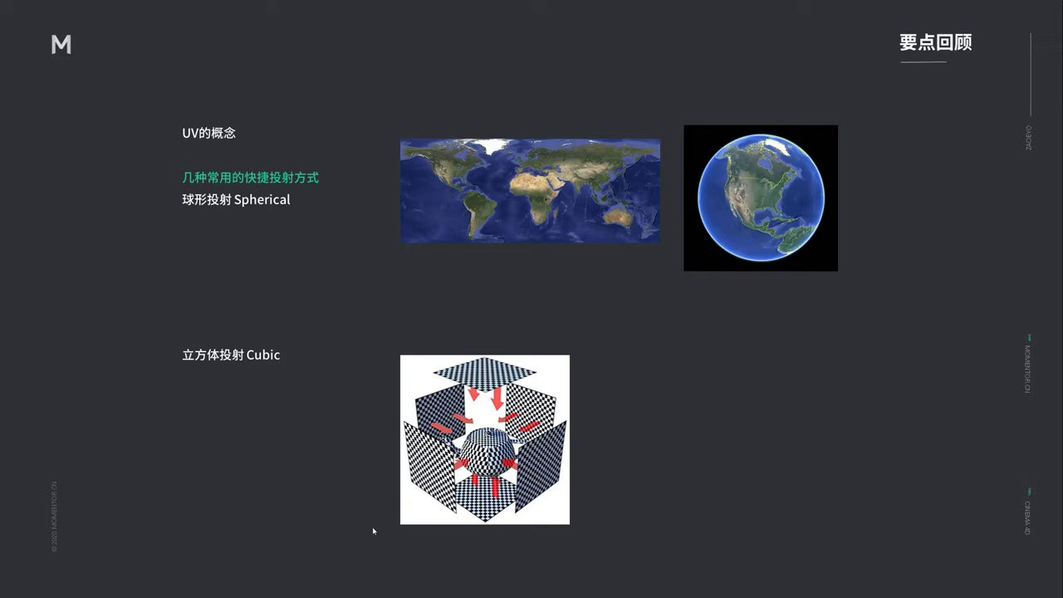
# - Advance the recap slides to the node material slide with its node graph
pyautogui.click(309, 388)
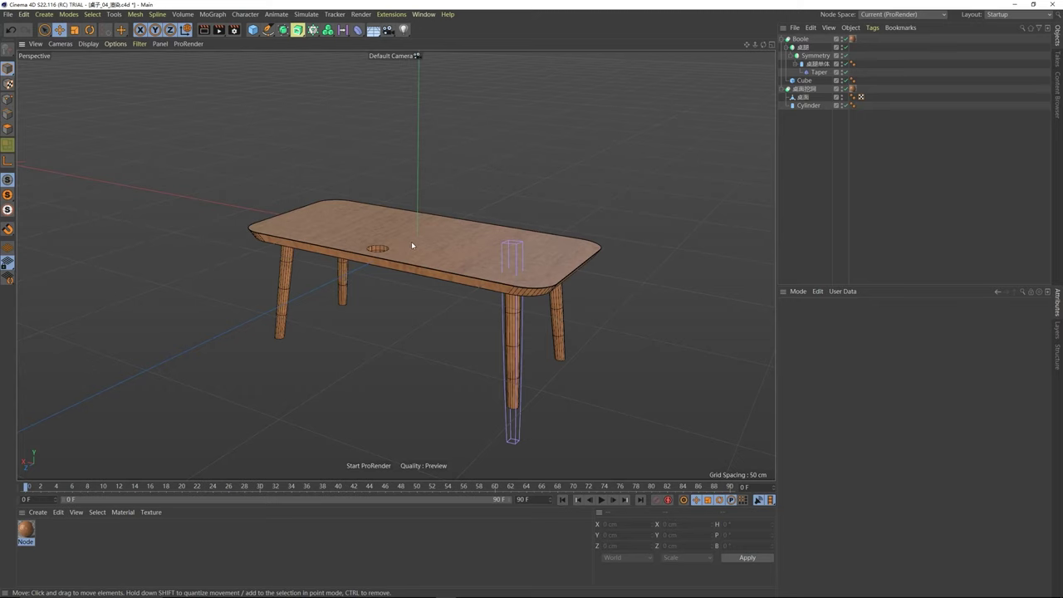
# - Run the ProRender viewport preview of the table from several angles and open ProRender's General render settings
pyautogui.keyDown('alt'); pyautogui.moveTo(418, 243); pyautogui.dragTo(419, 239); pyautogui.keyUp('alt')
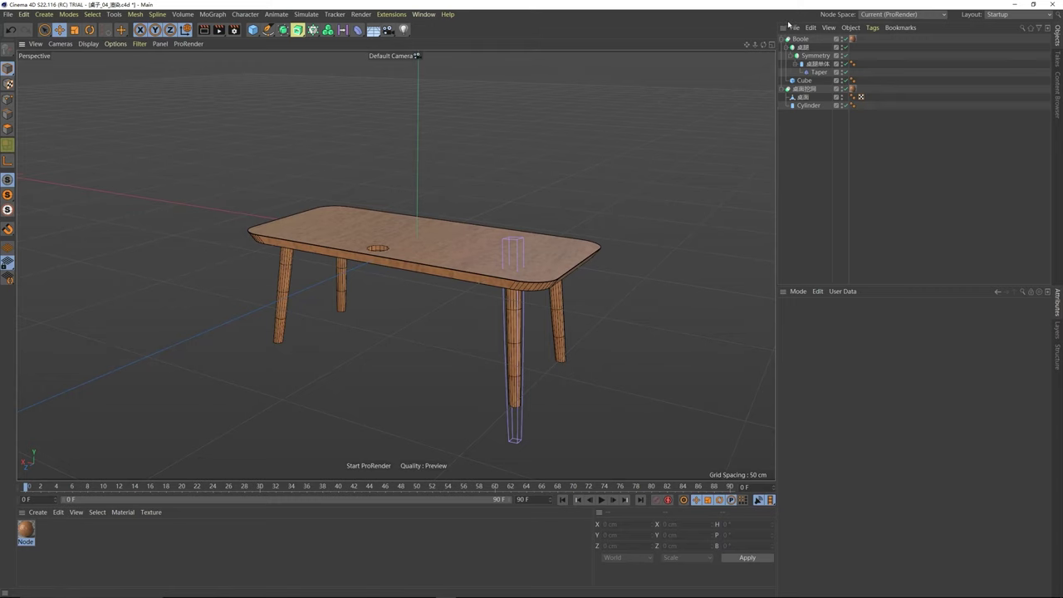
pyautogui.click(833, 147)
pyautogui.hotkey('ctrl', 'r')
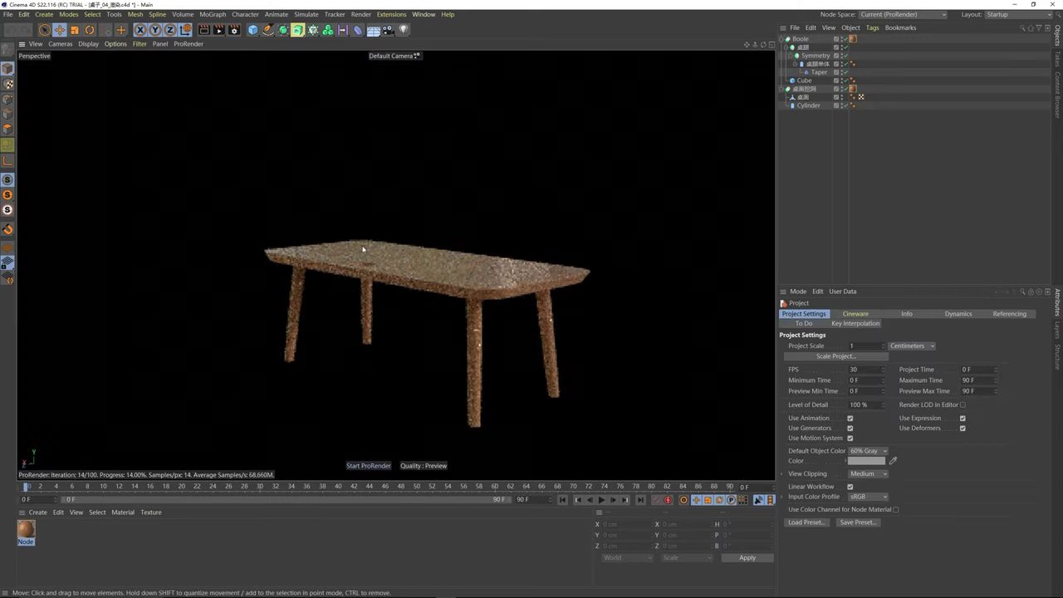
pyautogui.keyDown('alt'); pyautogui.moveTo(363, 248); pyautogui.dragTo(358, 161); pyautogui.keyUp('alt')
pyautogui.keyDown('alt'); pyautogui.moveTo(387, 268); pyautogui.dragTo(438, 238); pyautogui.keyUp('alt')
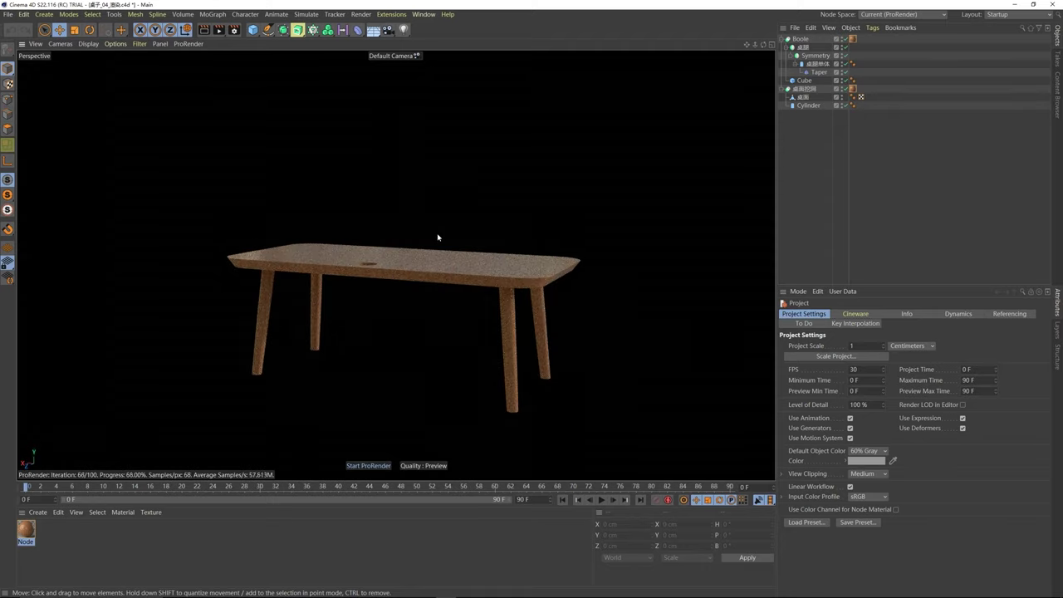
pyautogui.moveTo(430, 259)
pyautogui.keyDown('alt'); pyautogui.mouseDown()
pyautogui.moveTo(391, 293)
pyautogui.moveTo(440, 240)
pyautogui.mouseUp(); pyautogui.keyUp('alt')
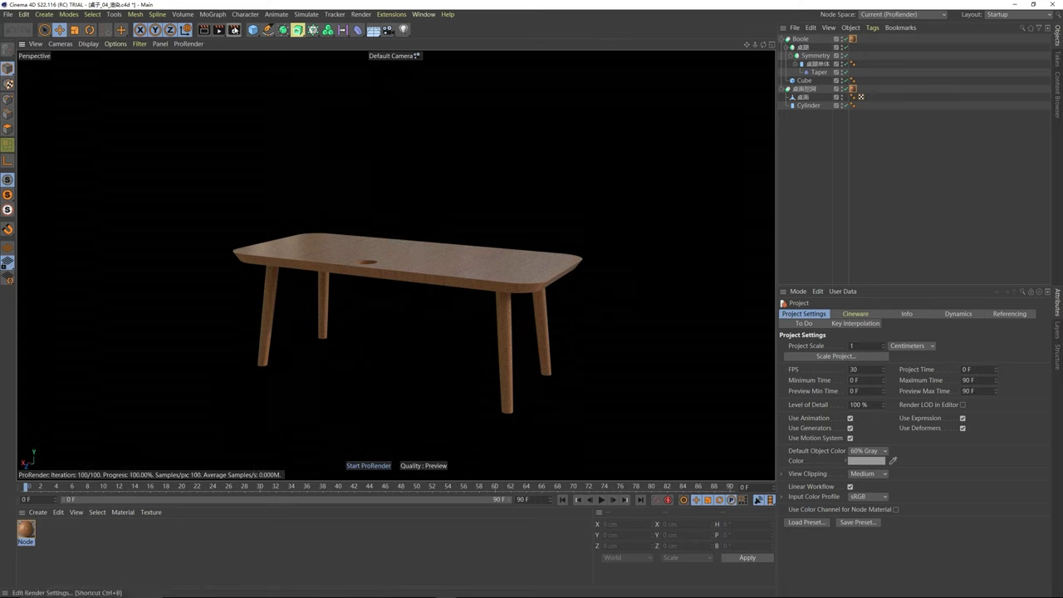
pyautogui.click(234, 30)
pyautogui.moveTo(292, 19); pyautogui.dragTo(344, 76)
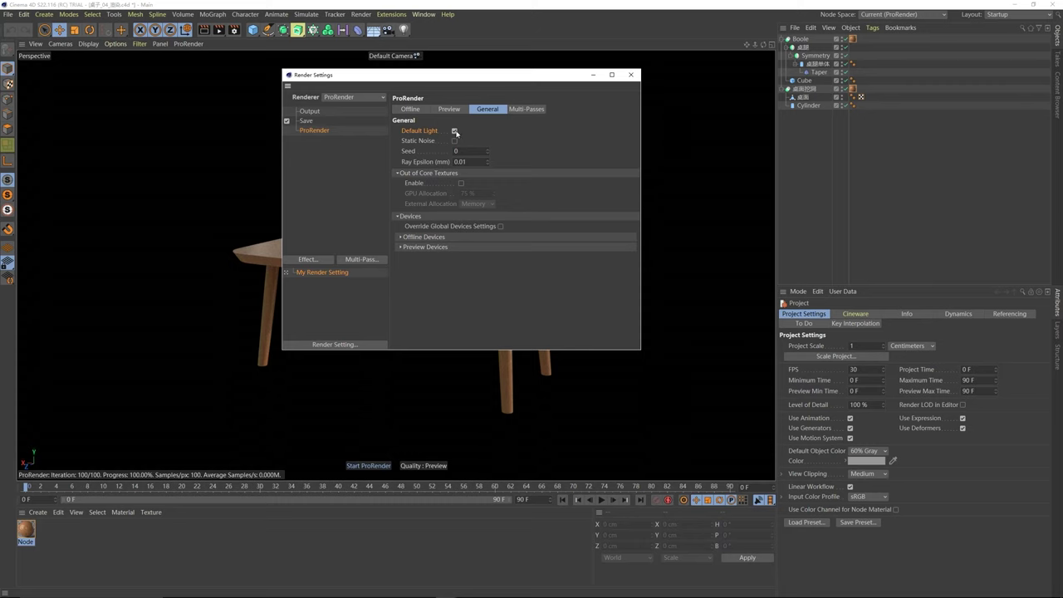
# - Switch off ProRender's Default Light, toggling it once to compare, leaving the preview black
pyautogui.moveTo(447, 75); pyautogui.dragTo(693, 109)
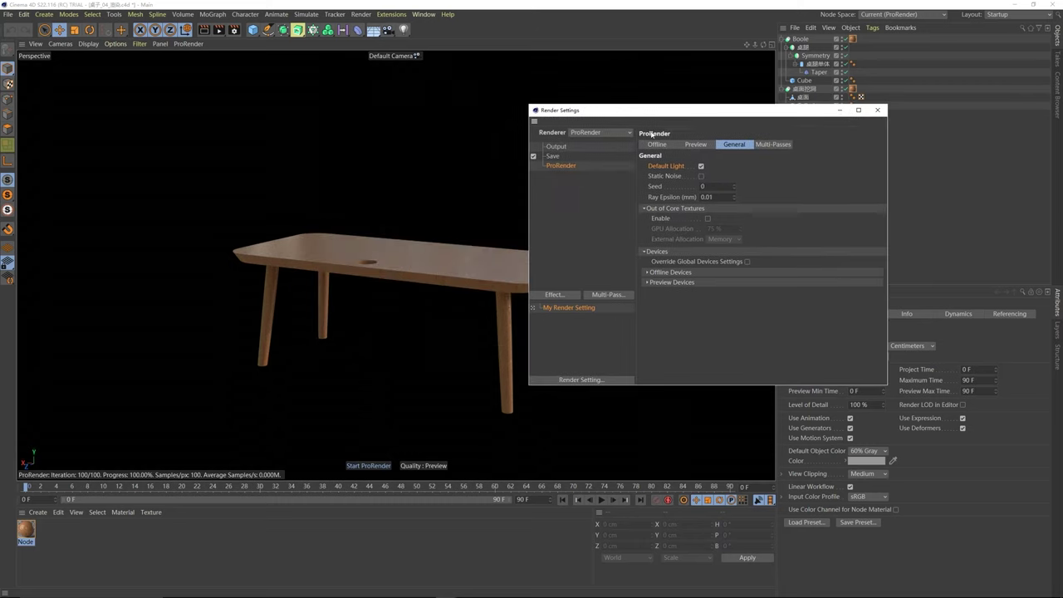
pyautogui.click(702, 167)
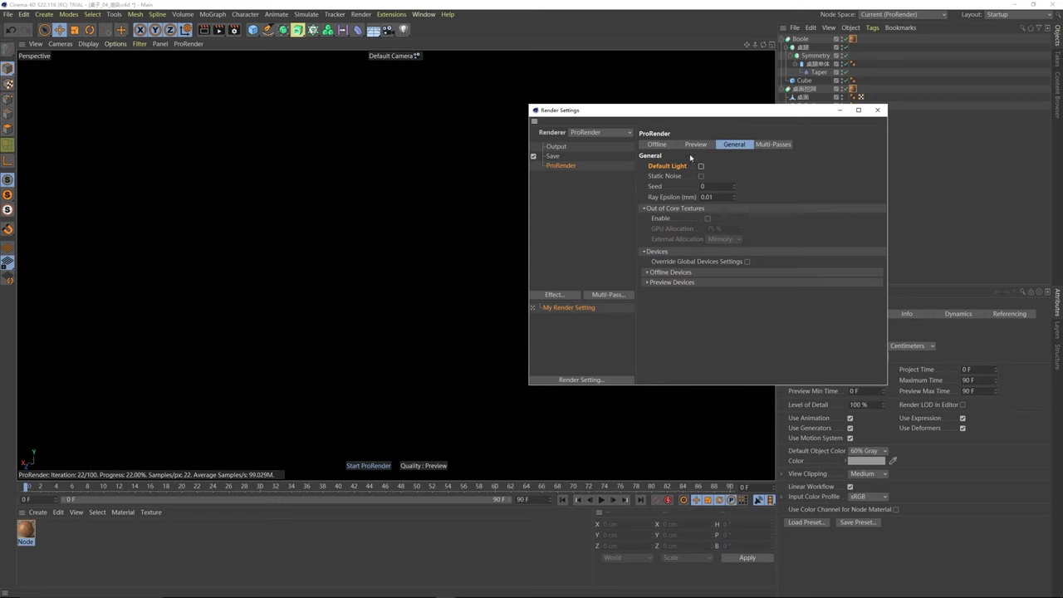
pyautogui.moveTo(688, 118); pyautogui.dragTo(757, 117)
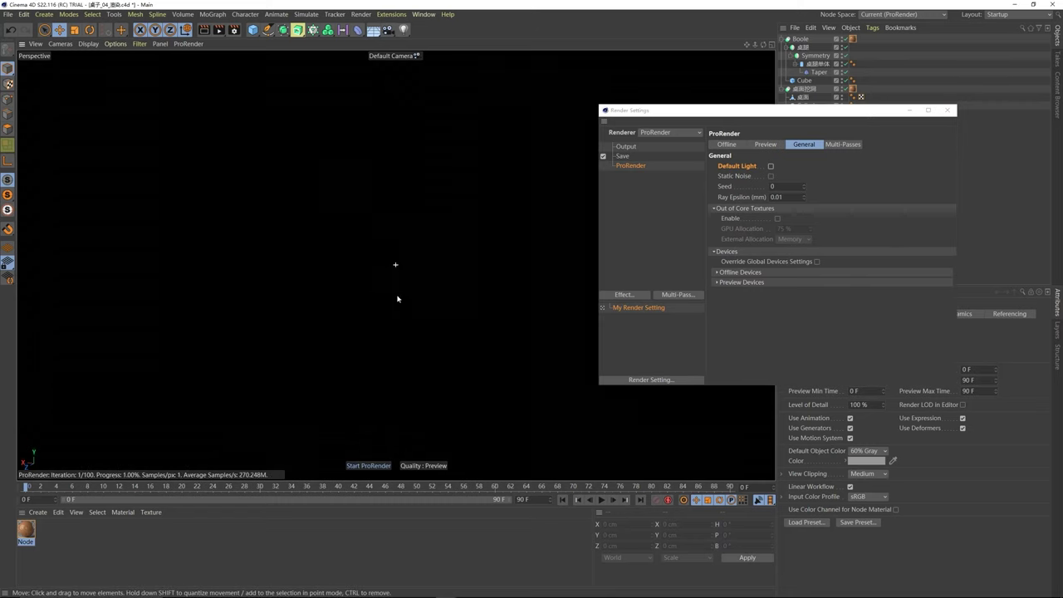
pyautogui.moveTo(671, 116)
pyautogui.mouseDown()
pyautogui.moveTo(589, 220)
pyautogui.moveTo(671, 126)
pyautogui.mouseUp()
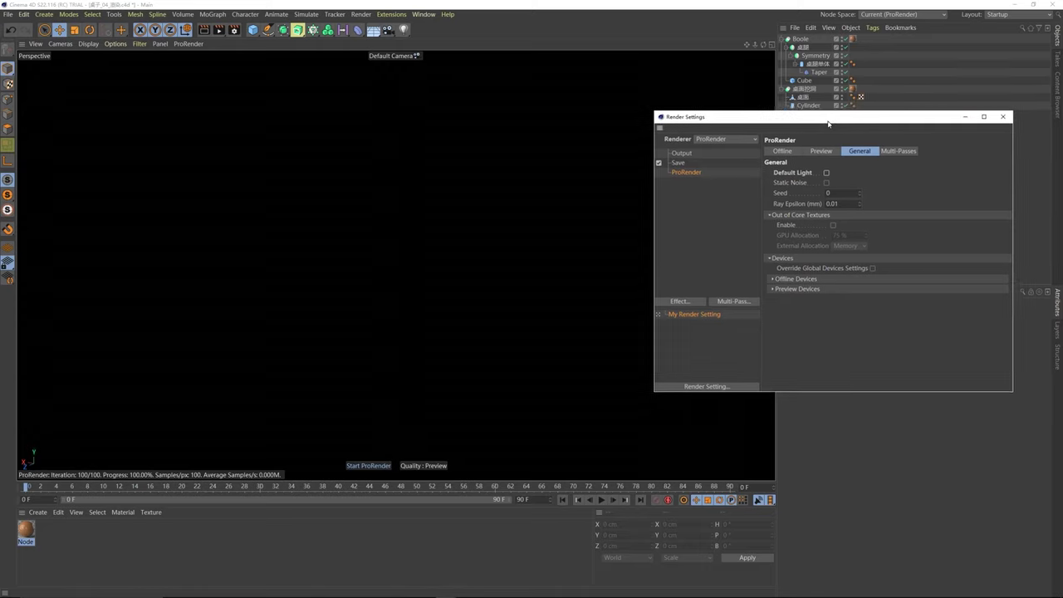
pyautogui.click(827, 173)
pyautogui.click(827, 173)
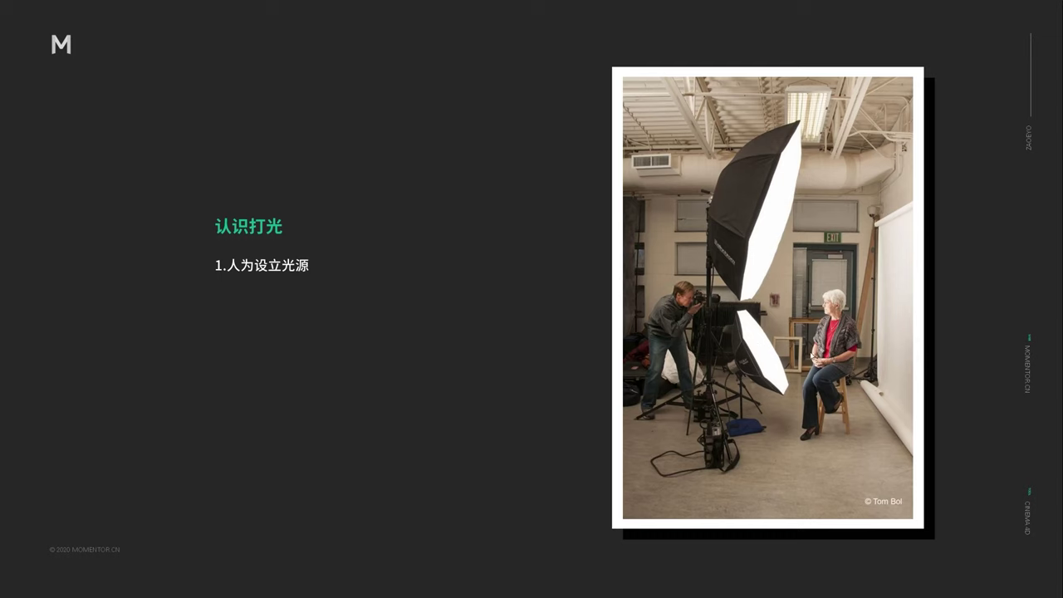
# - Show the '2.环境赋予光源' environment lighting slide, briefly revisiting the artificial light slide
pyautogui.click(506, 371)
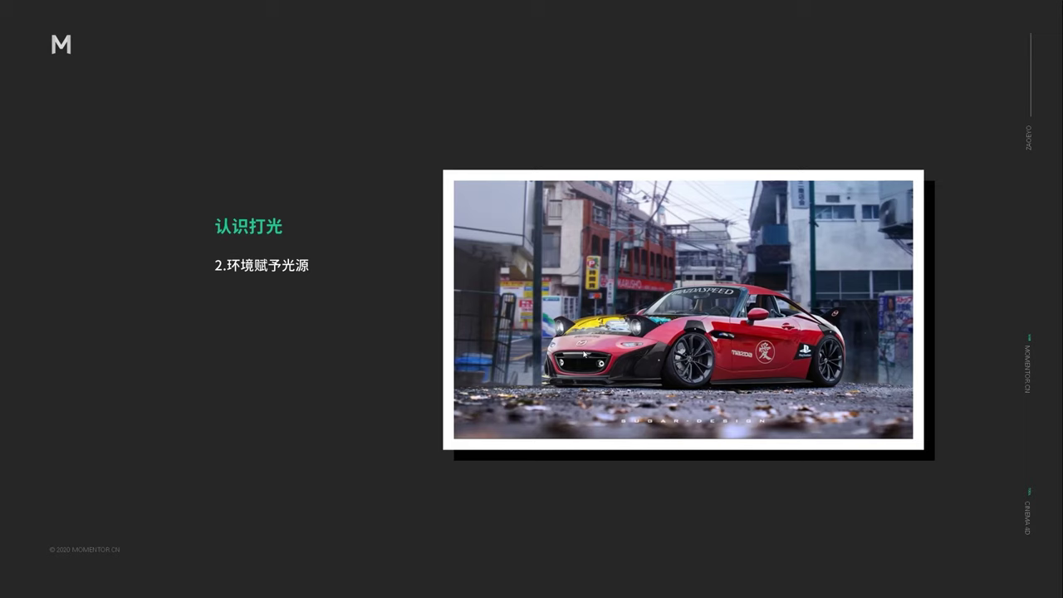
pyautogui.press('Left')
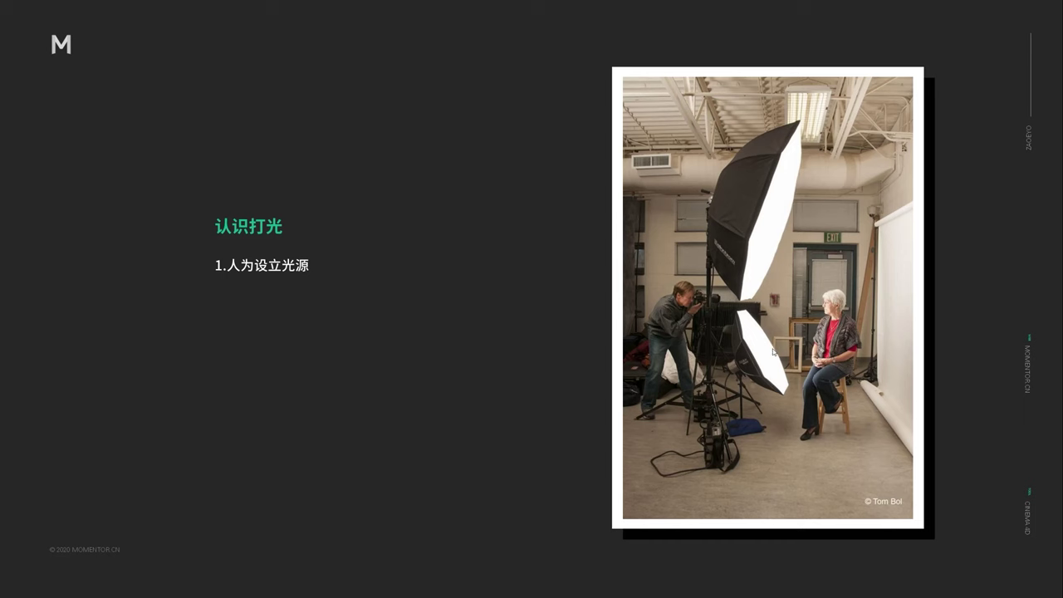
pyautogui.press('Right')
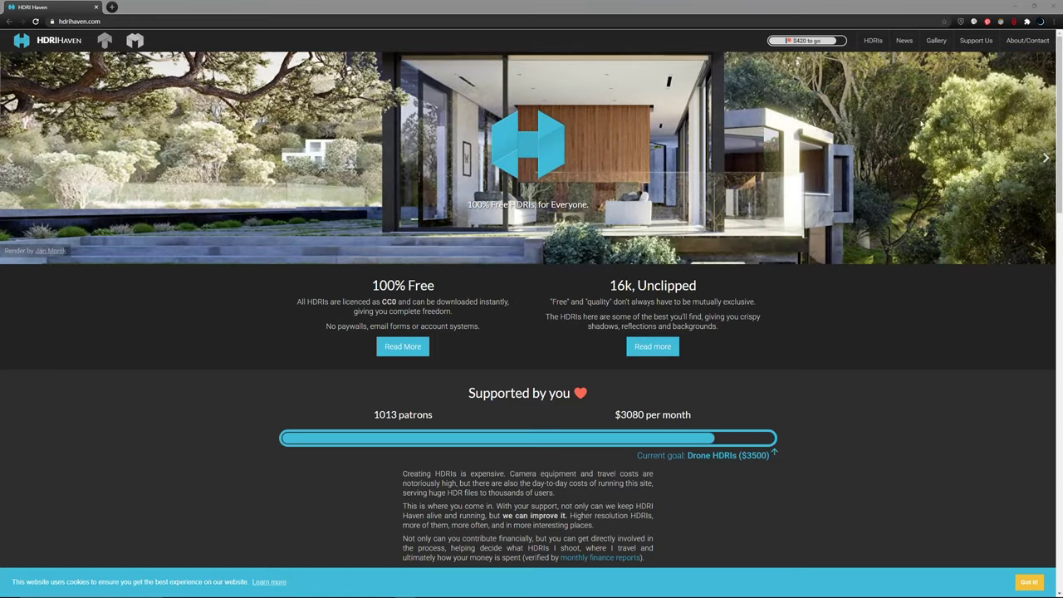
# - Browse HDRI Haven's full HDRI catalogue, then filter it to the Studio category
pyautogui.click(874, 40)
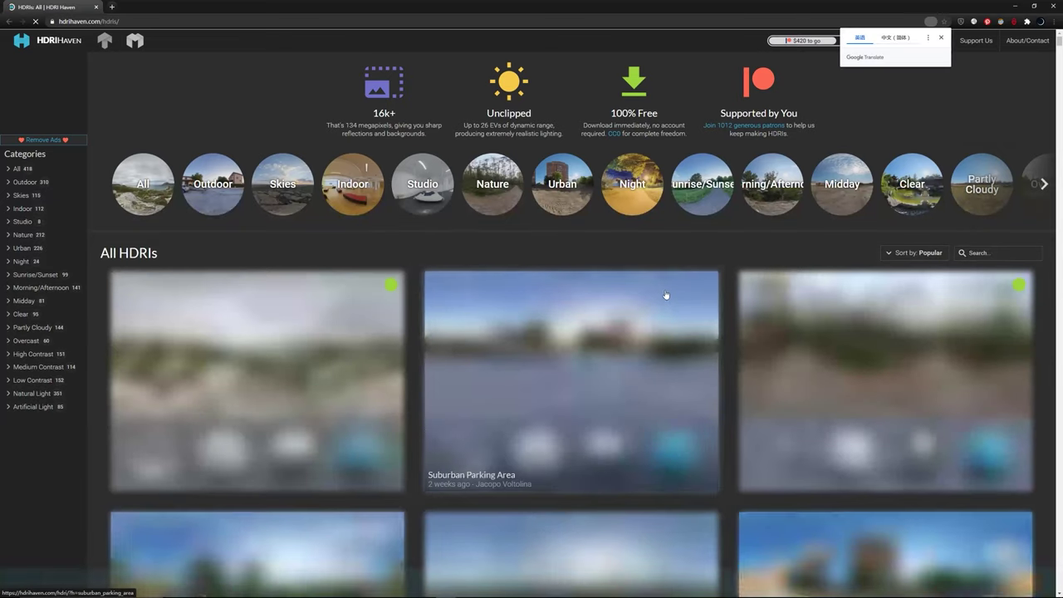
pyautogui.scroll(-1, 413, 231)
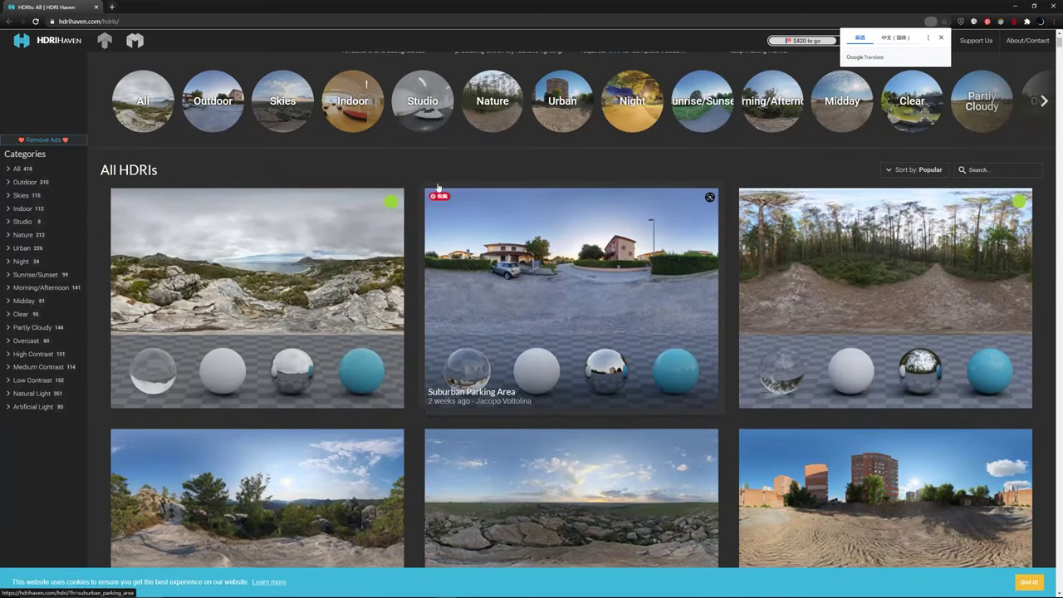
pyautogui.scroll(1, 437, 186)
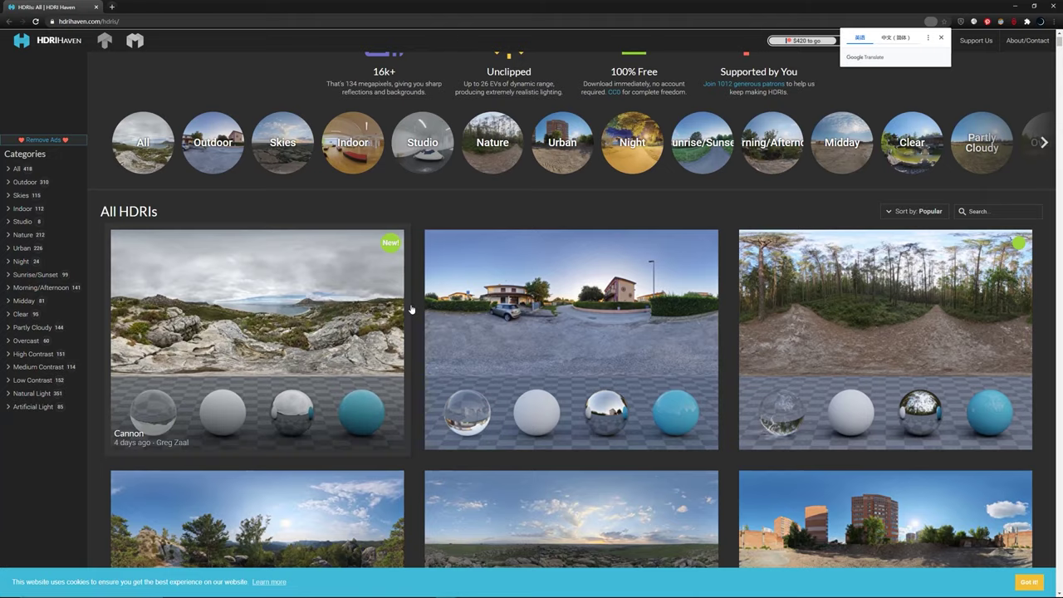
pyautogui.scroll(-1, 412, 316)
pyautogui.scroll(-3, 416, 332)
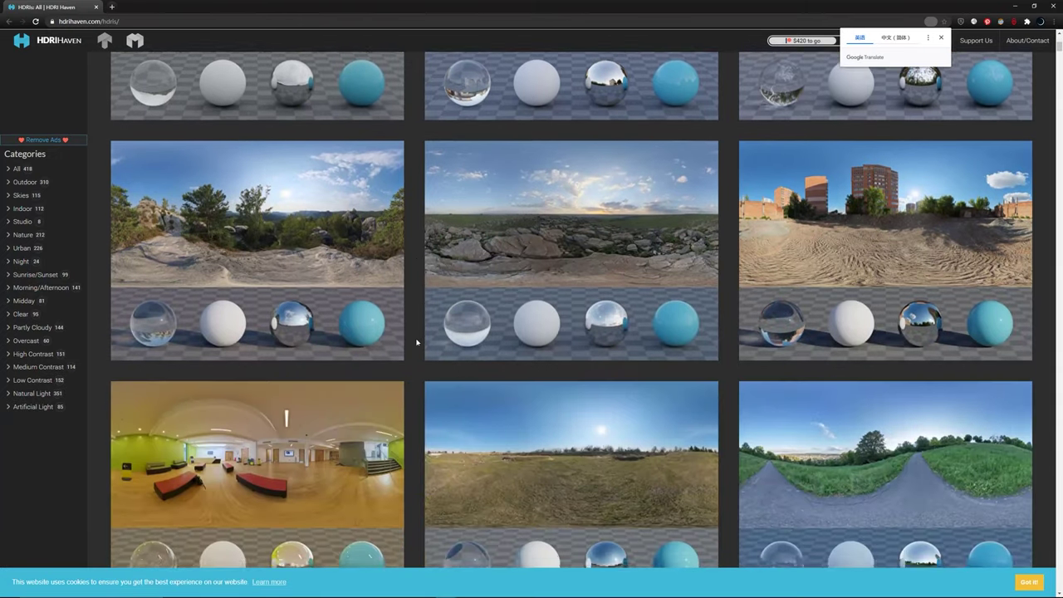
pyautogui.scroll(3, 417, 342)
pyautogui.scroll(-3, 420, 345)
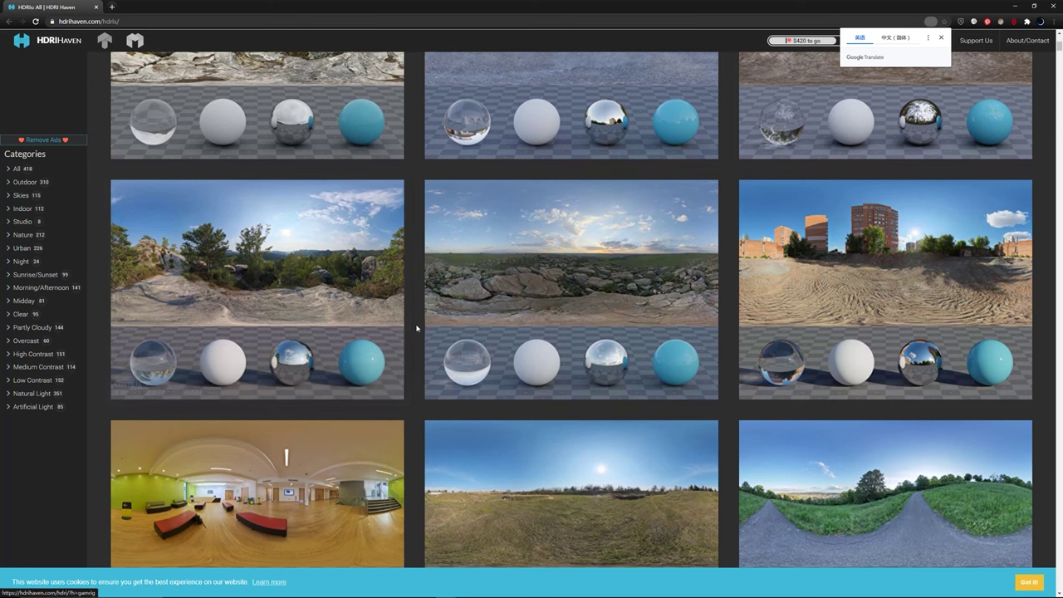
pyautogui.scroll(4, 418, 328)
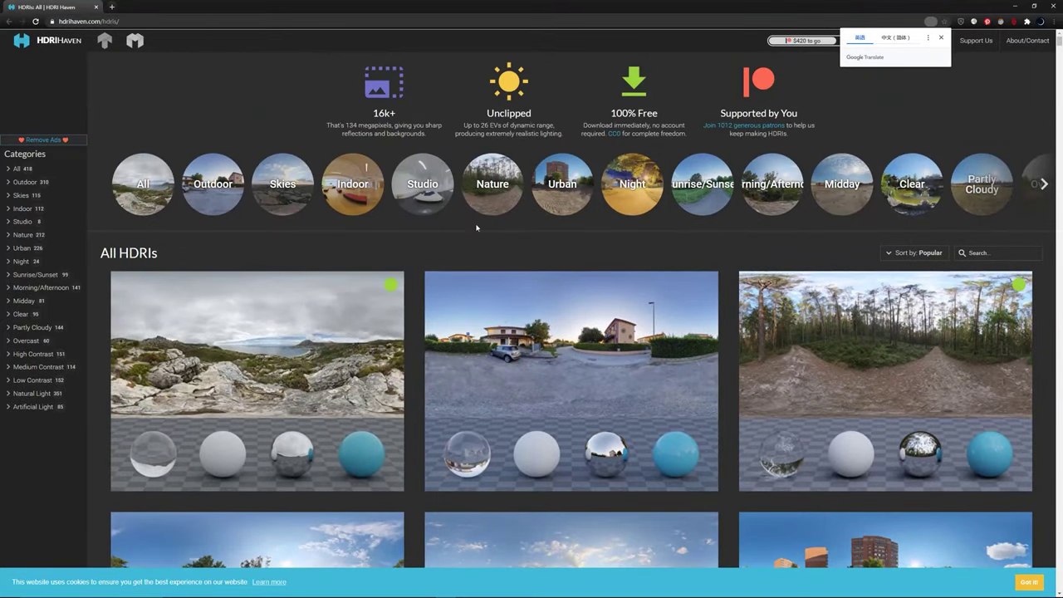
pyautogui.click(422, 182)
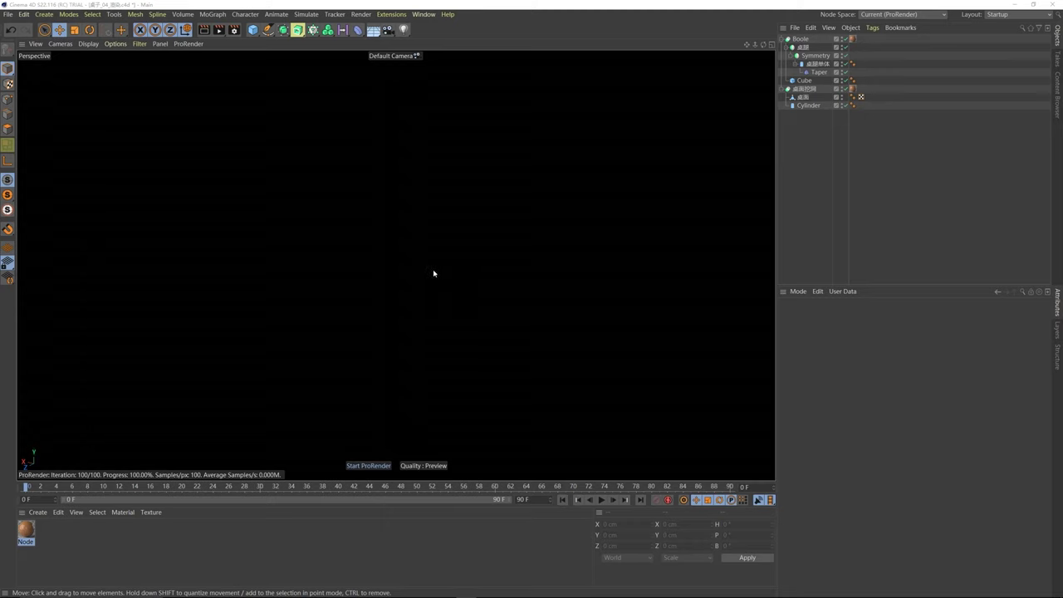
pyautogui.click(405, 30)
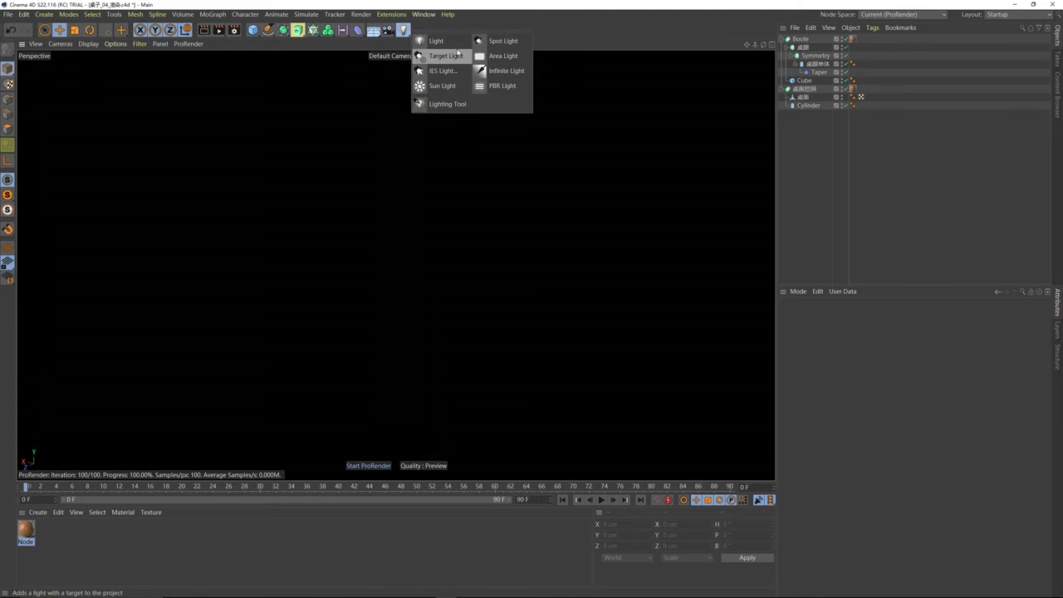
pyautogui.click(498, 88)
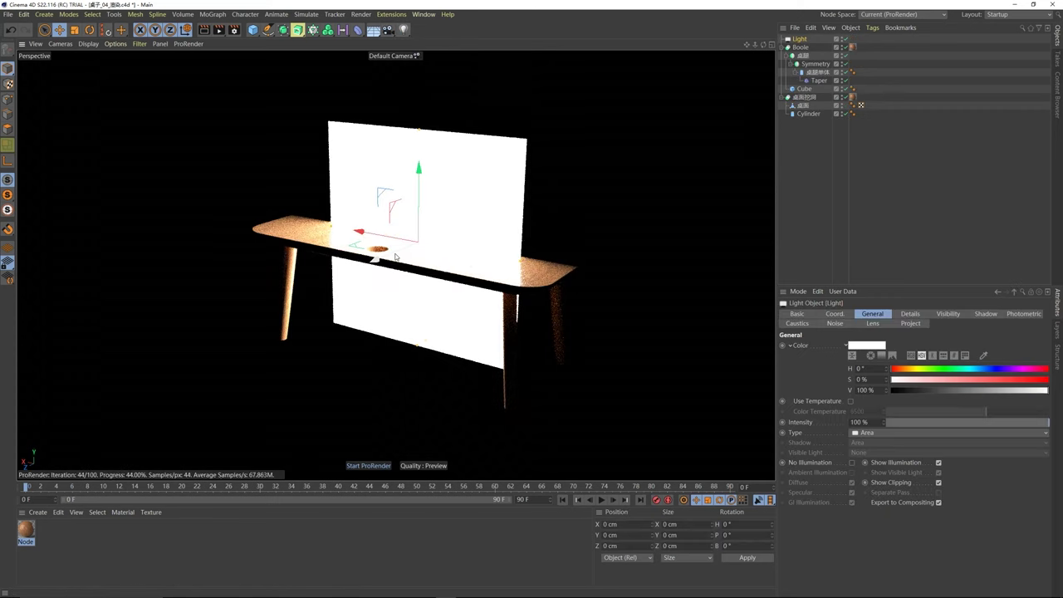
pyautogui.moveTo(404, 243); pyautogui.dragTo(248, 176)
pyautogui.click(89, 30)
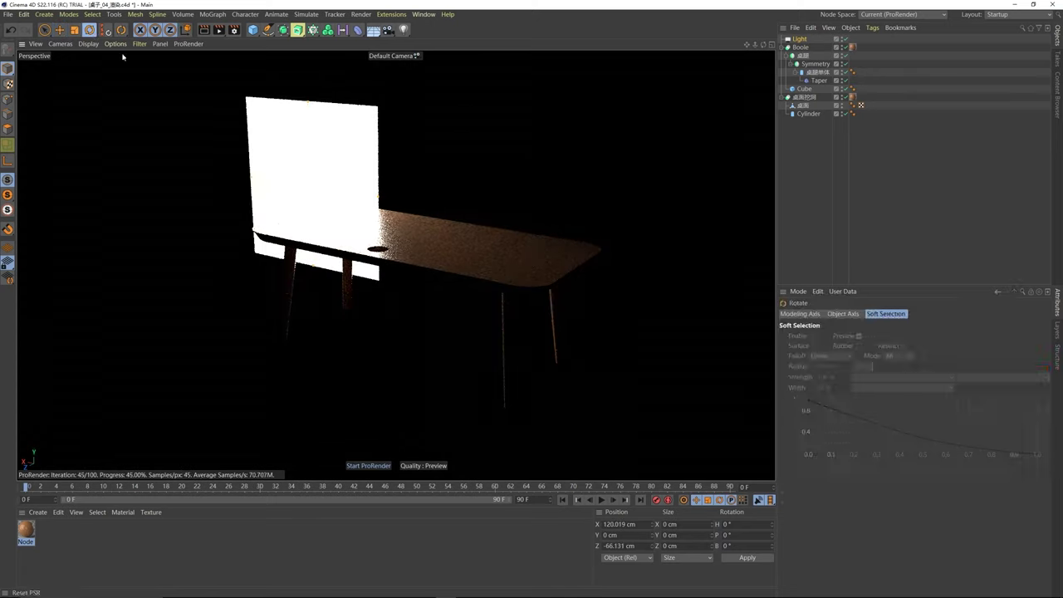
pyautogui.moveTo(356, 193); pyautogui.dragTo(268, 102)
pyautogui.press('e')
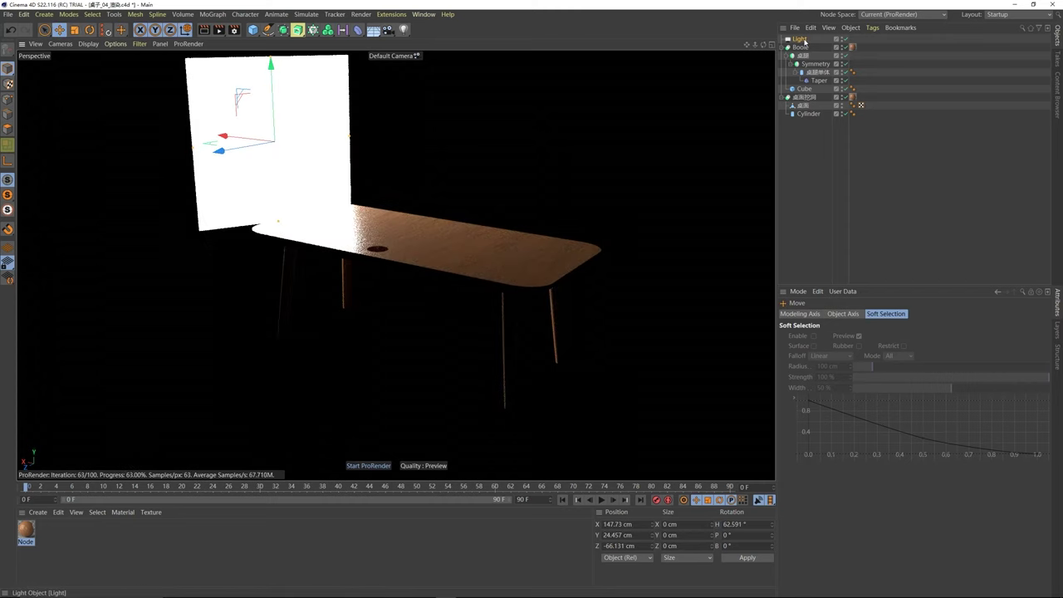
pyautogui.click(800, 39)
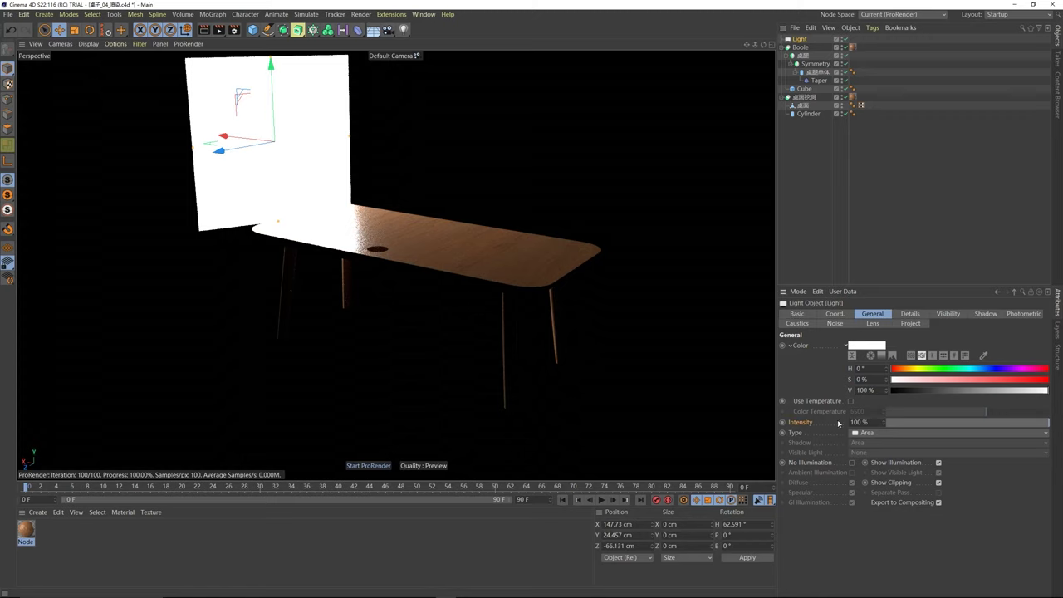
pyautogui.moveTo(1050, 423); pyautogui.dragTo(978, 422)
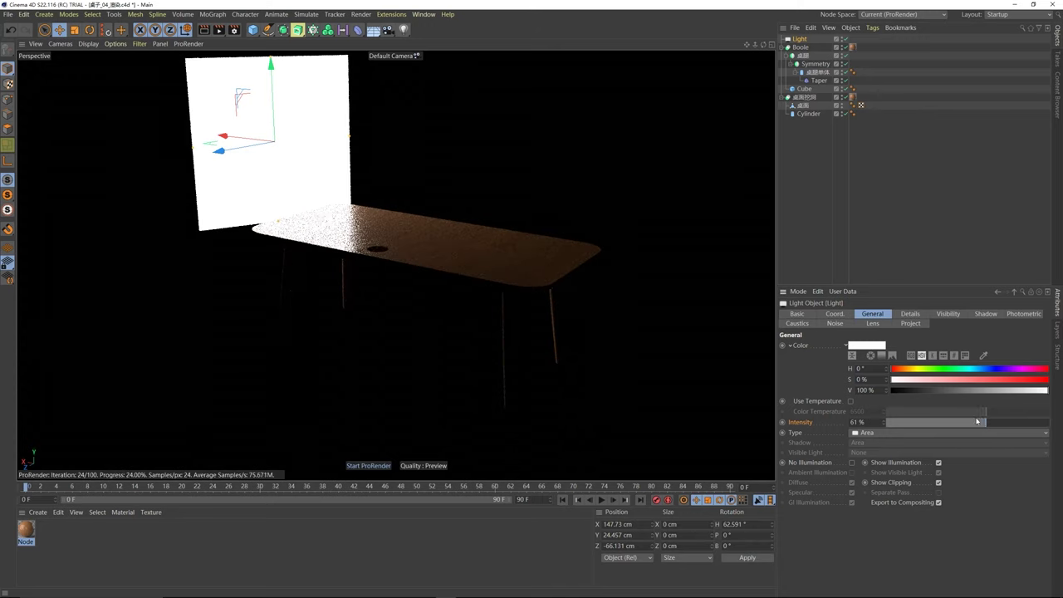
pyautogui.click(940, 422)
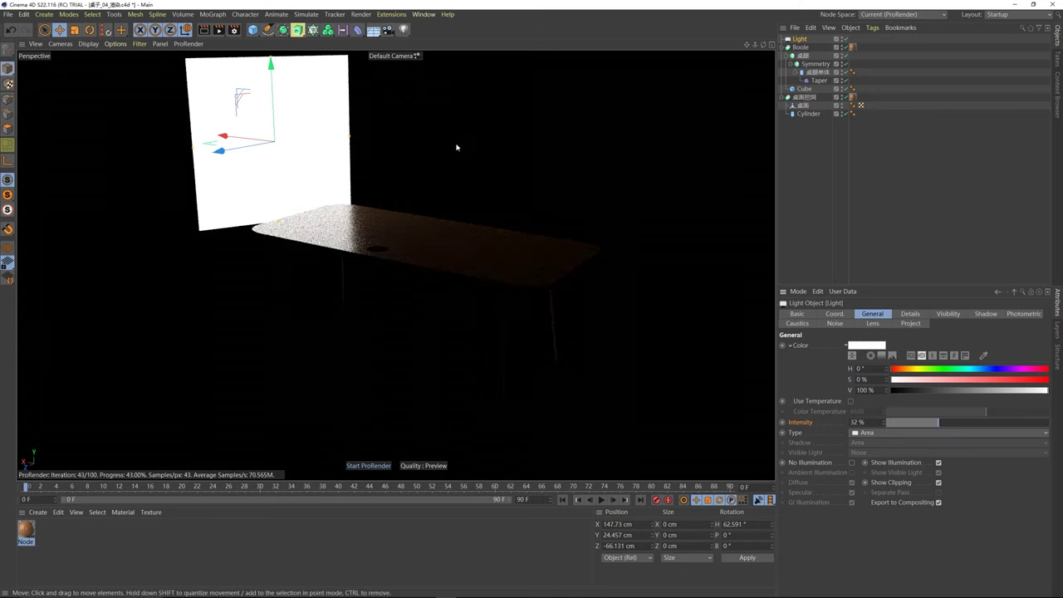
pyautogui.moveTo(273, 110); pyautogui.dragTo(326, 251)
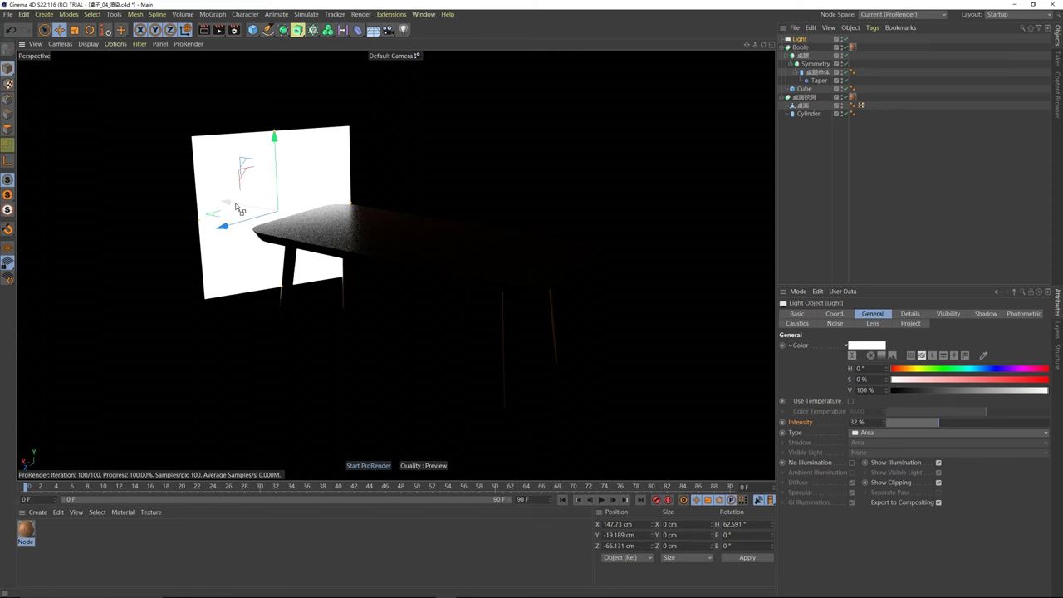
pyautogui.keyDown('ctrl'); pyautogui.moveTo(239, 210); pyautogui.dragTo(515, 237); pyautogui.keyUp('ctrl')
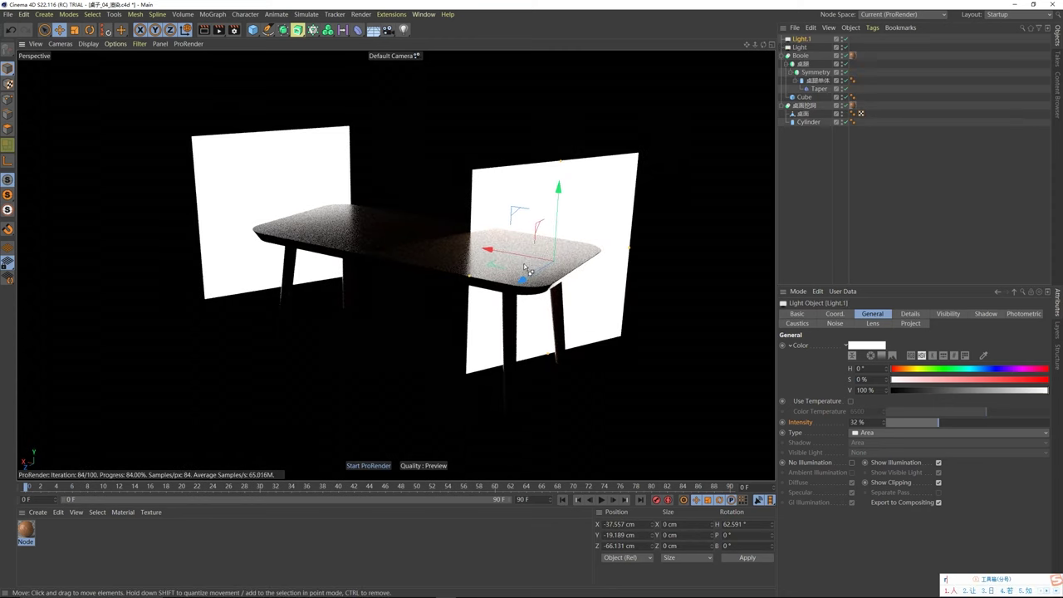
pyautogui.press('r')
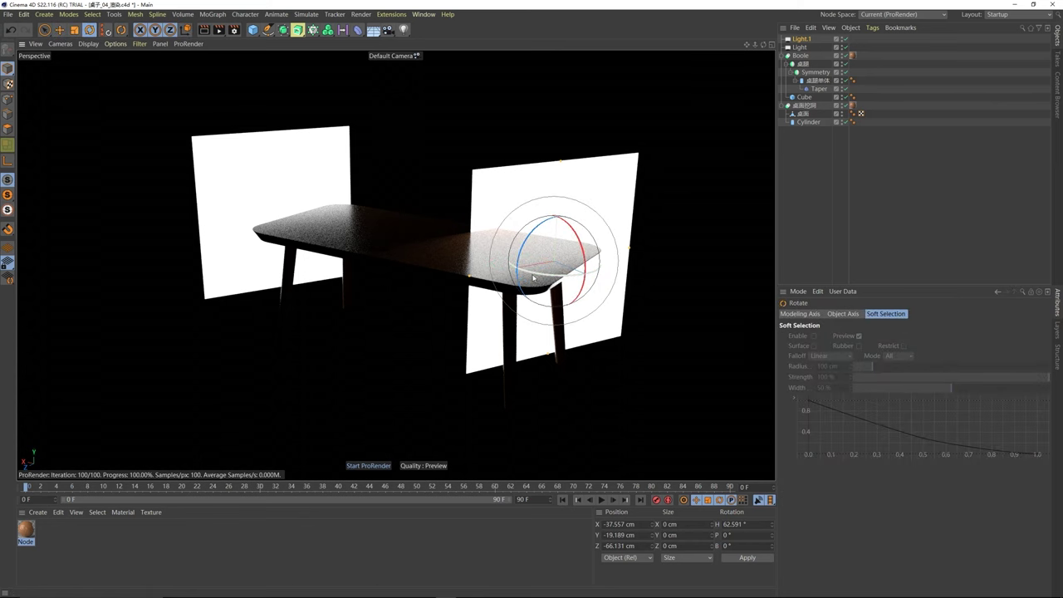
pyautogui.moveTo(533, 278); pyautogui.dragTo(482, 276)
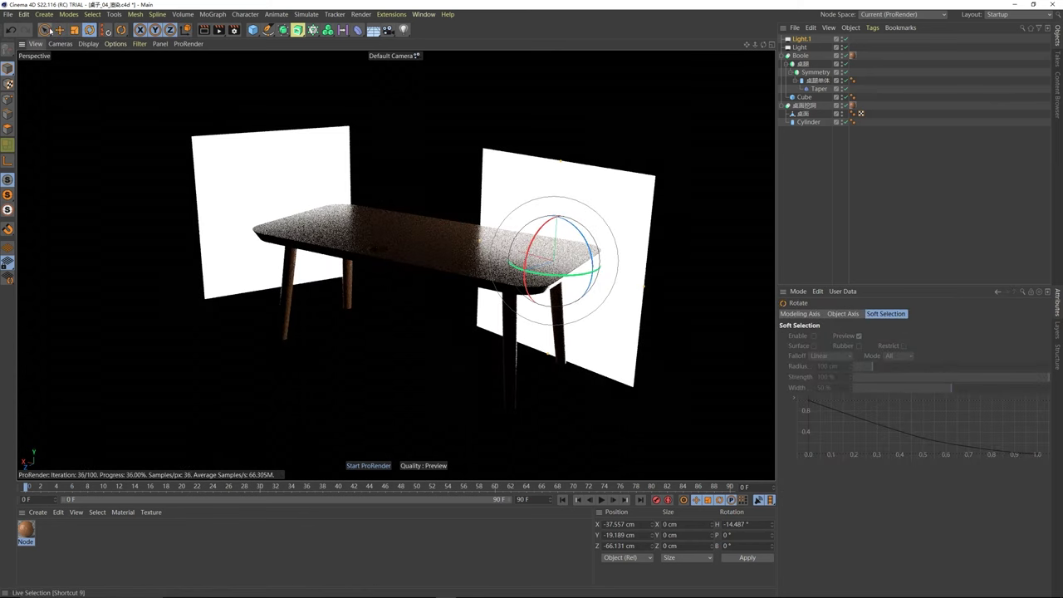
pyautogui.click(59, 30)
pyautogui.moveTo(485, 241); pyautogui.dragTo(503, 133)
pyautogui.keyDown('ctrl'); pyautogui.click(801, 48); pyautogui.keyUp('ctrl')
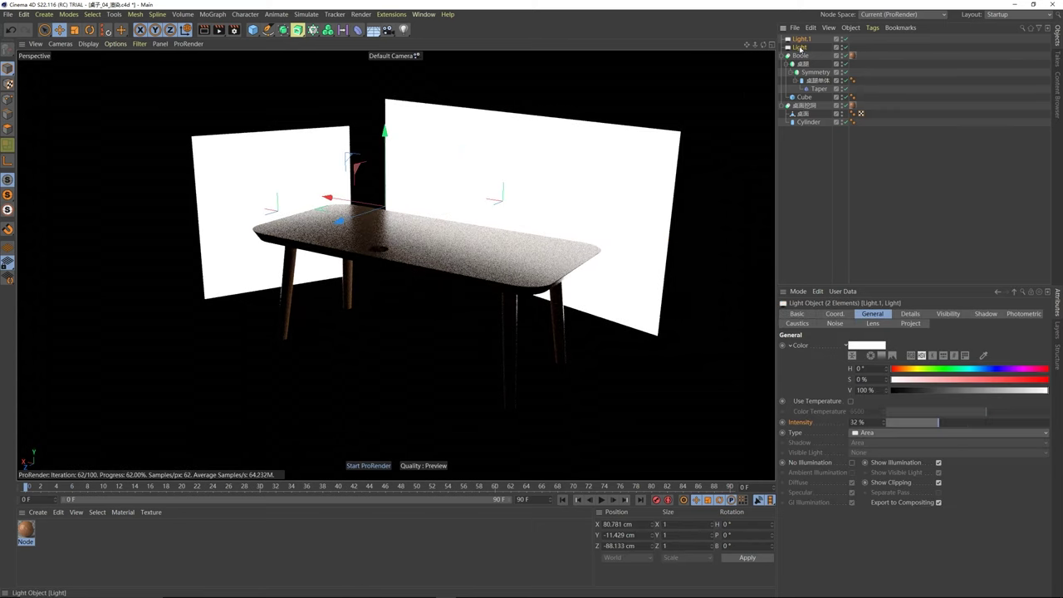
pyautogui.press('Delete')
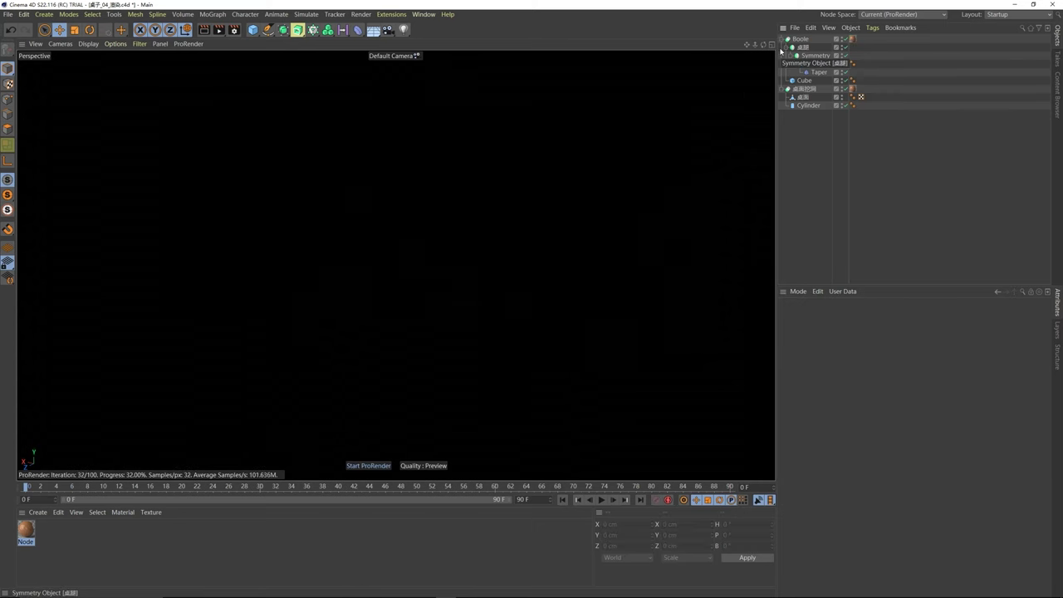
# - Add a Sky object from the Floor flyout and view the table standing in the park HDRI
pyautogui.click(373, 30)
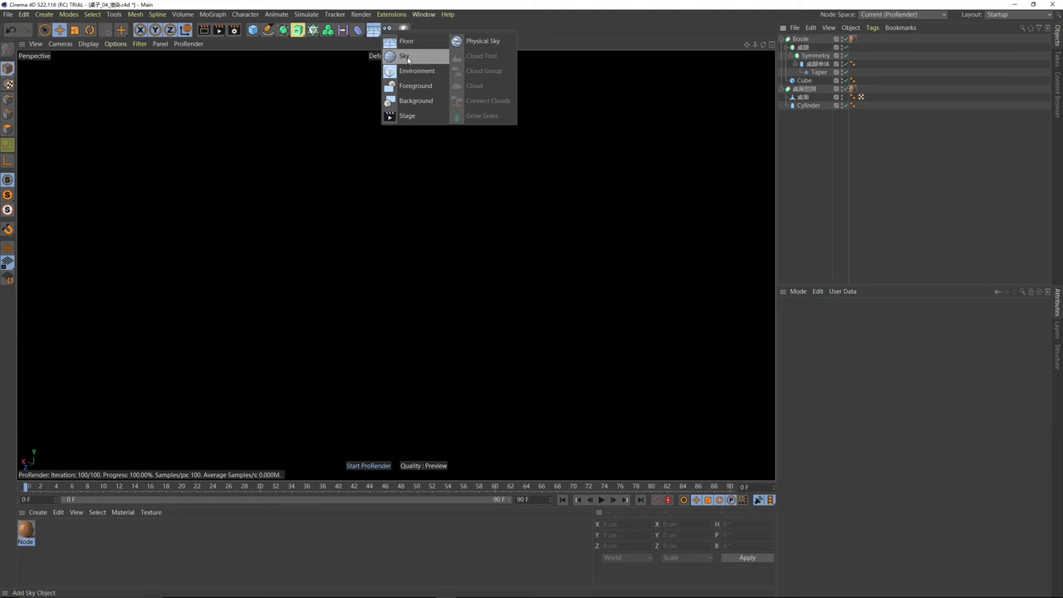
pyautogui.click(408, 59)
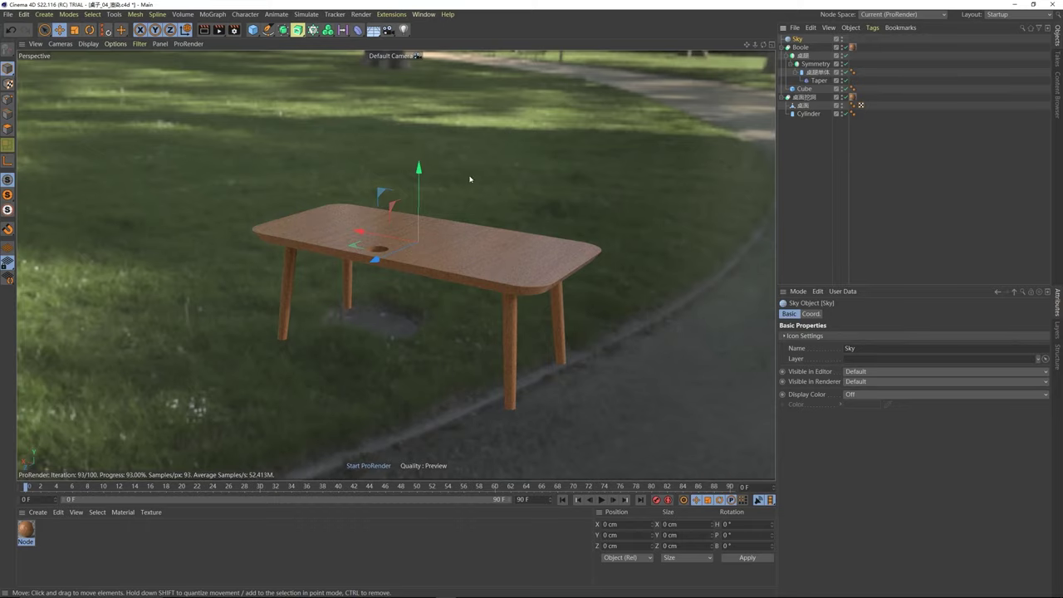
pyautogui.keyDown('alt'); pyautogui.moveTo(470, 178); pyautogui.dragTo(497, 191); pyautogui.keyUp('alt')
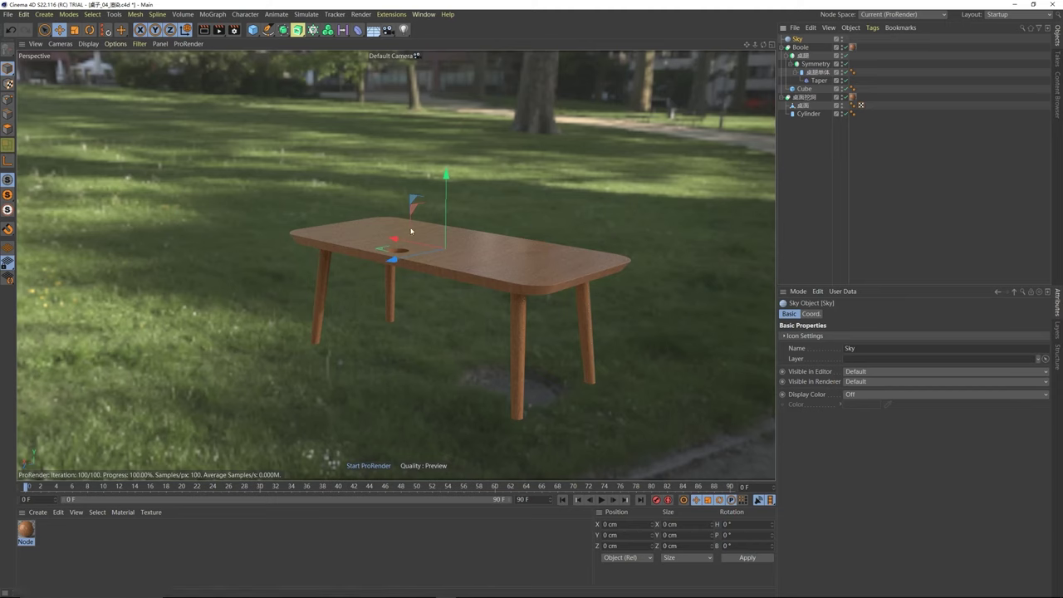
# - Create a new standard material named 环境
pyautogui.click(38, 512)
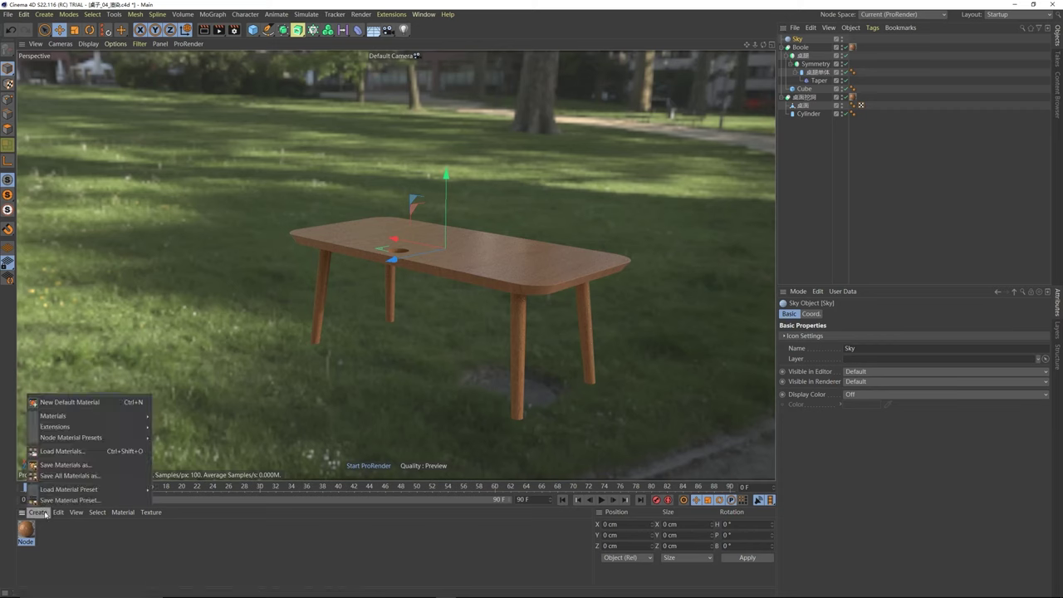
pyautogui.moveTo(93, 418)
pyautogui.click(191, 430)
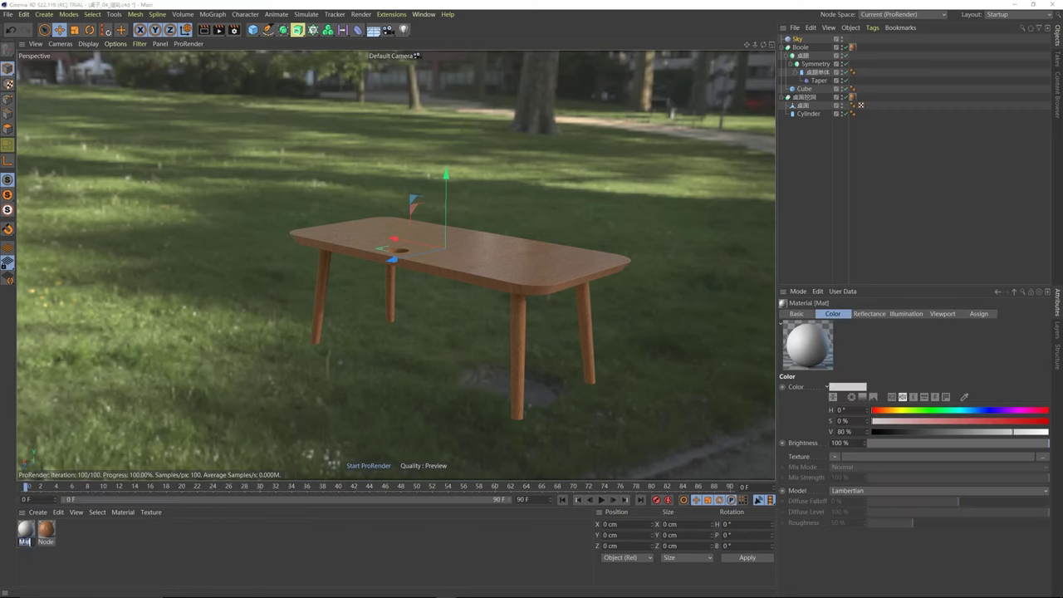
pyautogui.doubleClick(24, 542)
pyautogui.write('huanyj')
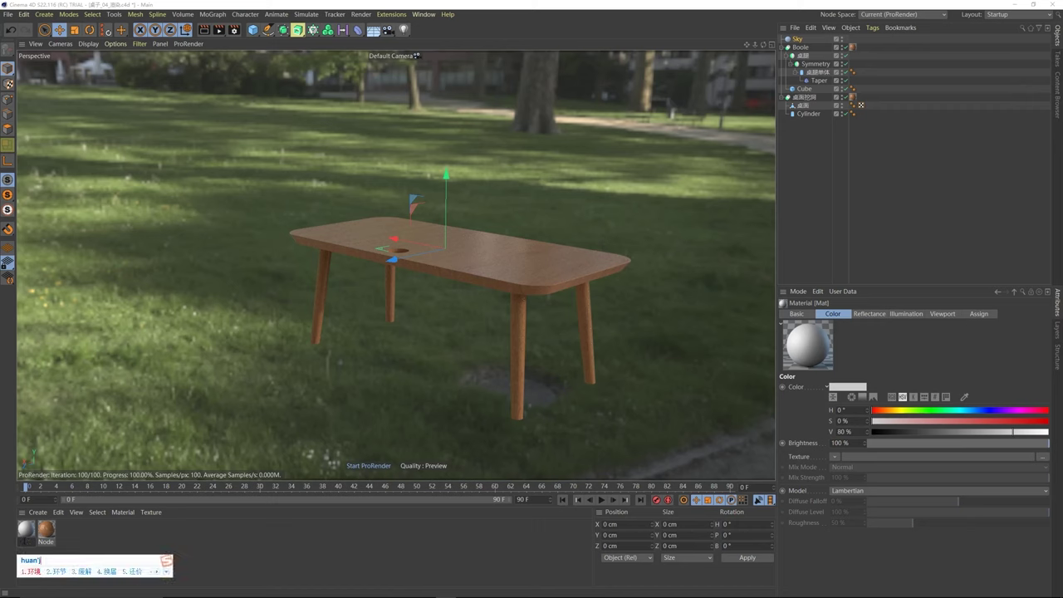
pyautogui.press('space')
pyautogui.press('Return')
# - Make 环境 luminance-only by disabling Color and Reflectance and enabling white Luminance
pyautogui.doubleClick(27, 530)
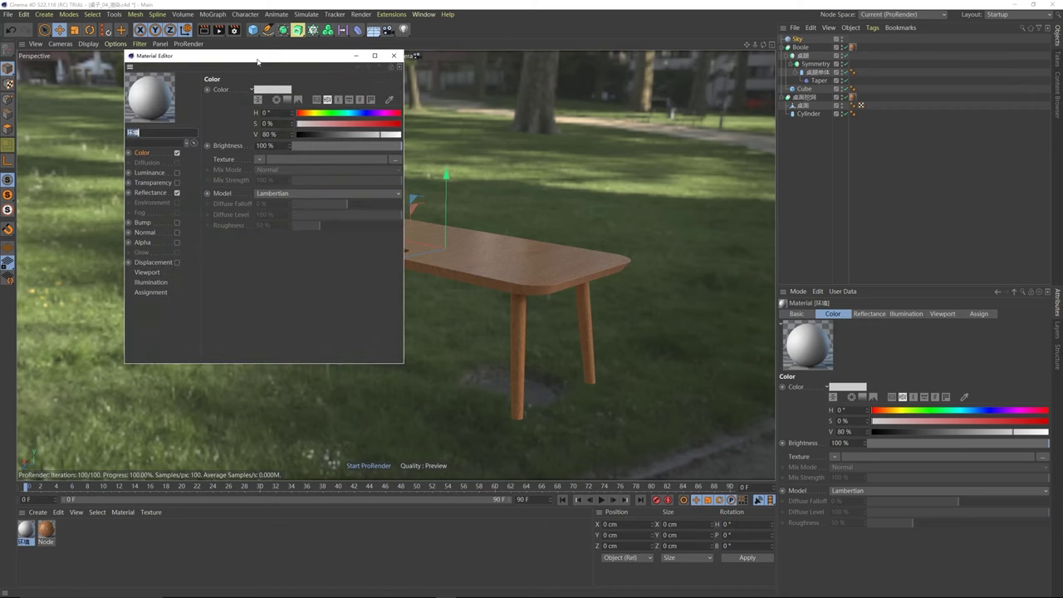
pyautogui.moveTo(249, 56); pyautogui.dragTo(589, 128)
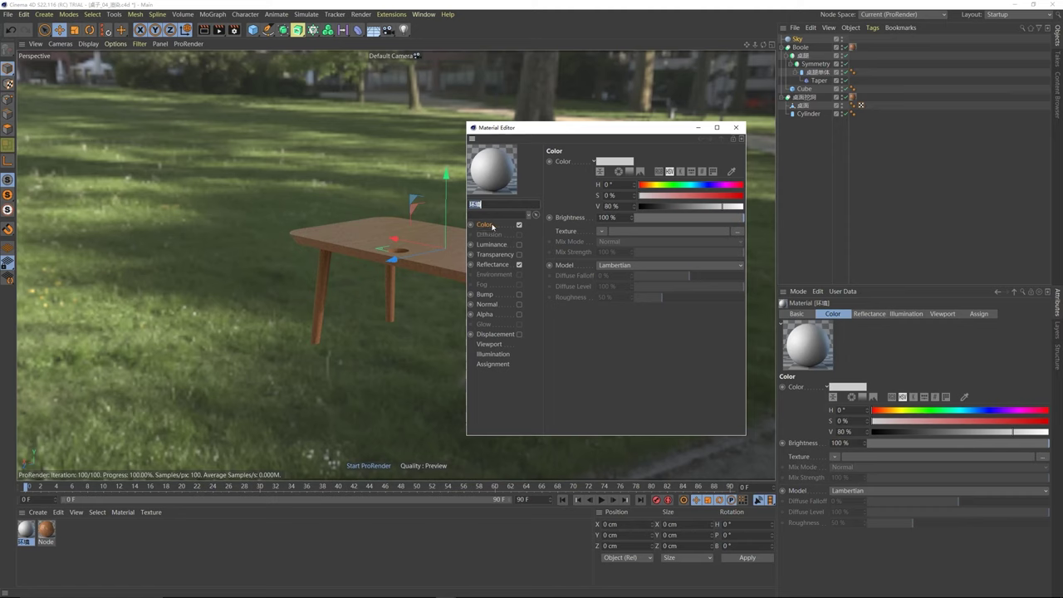
pyautogui.click(520, 225)
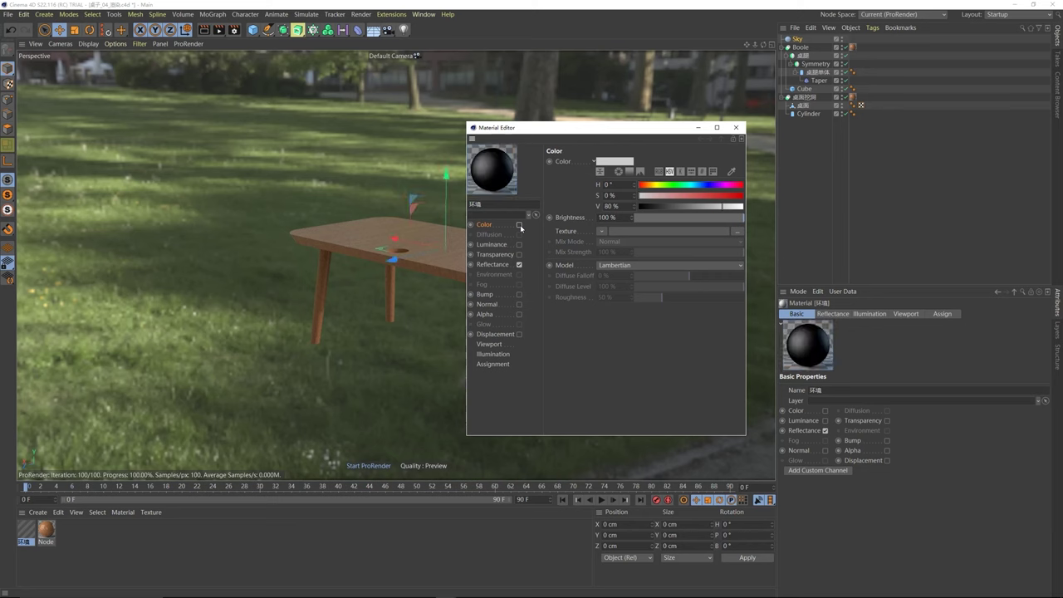
pyautogui.click(489, 265)
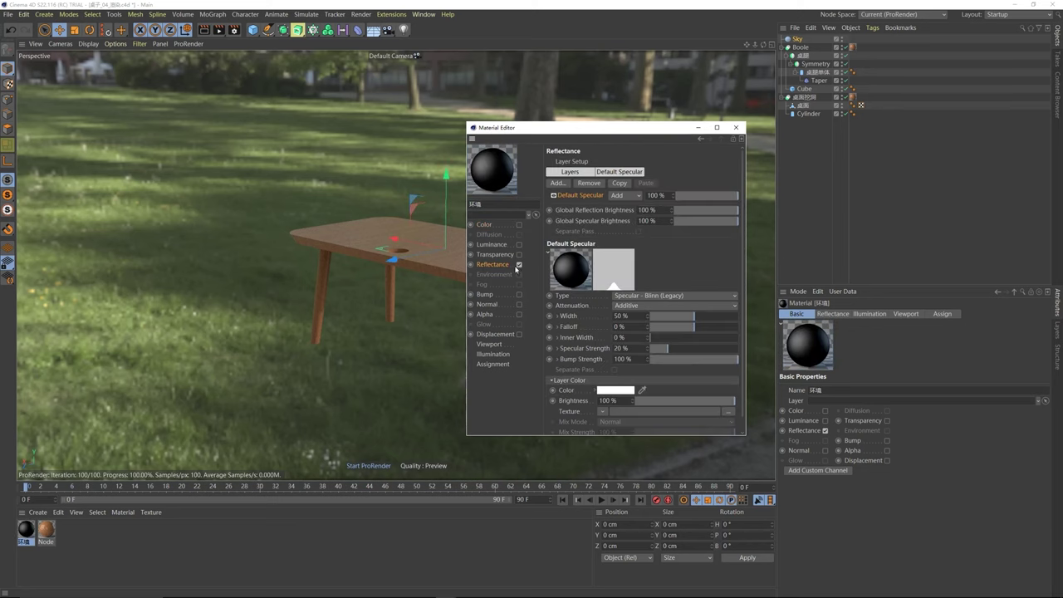
pyautogui.click(519, 264)
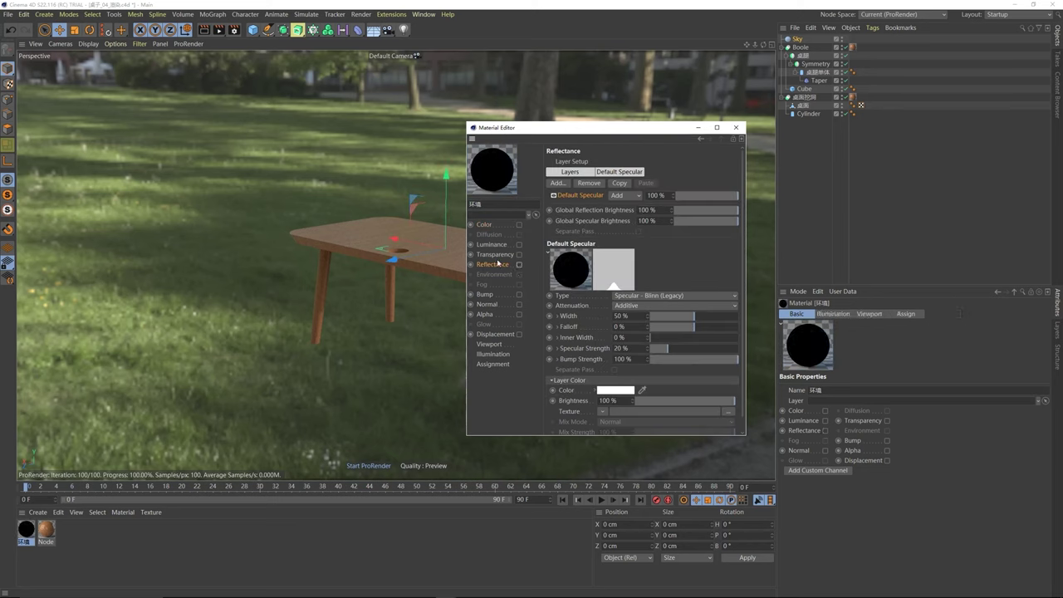
pyautogui.click(489, 245)
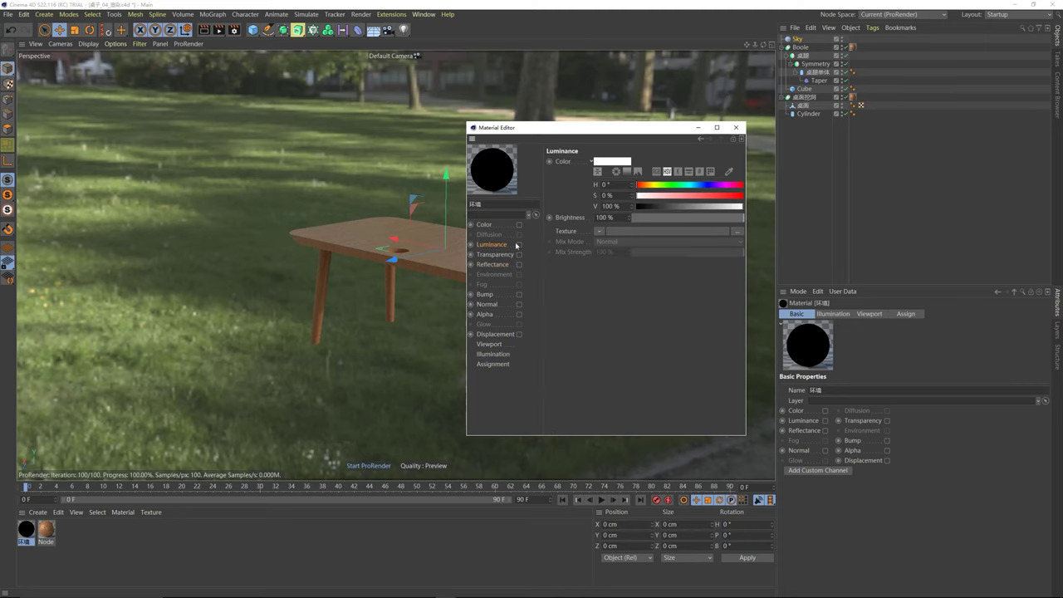
pyautogui.click(519, 246)
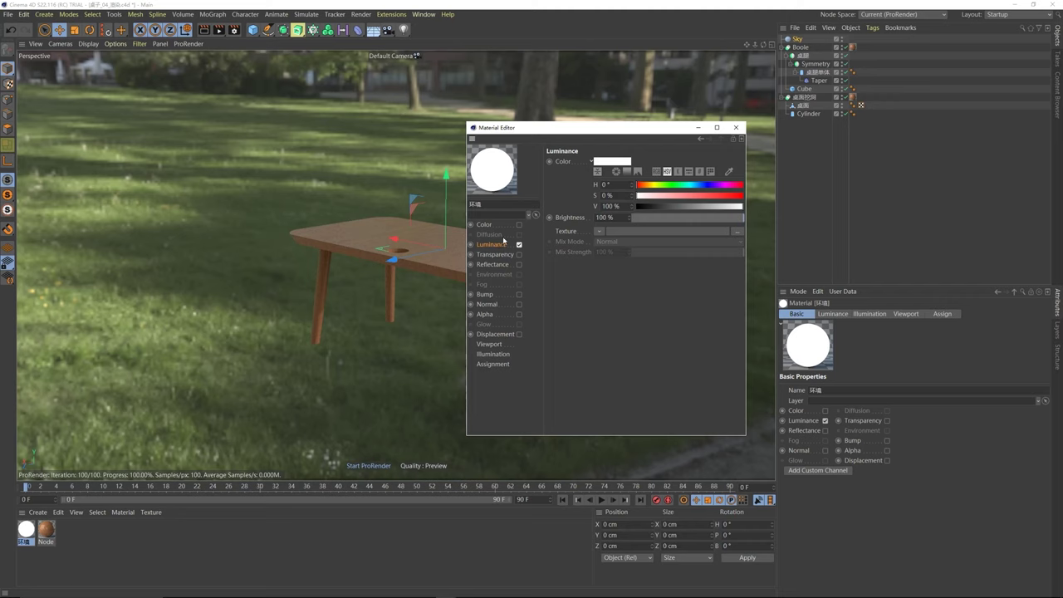
# - Apply the 环境 material to the Sky and browse for a Luminance texture image
pyautogui.click(27, 530)
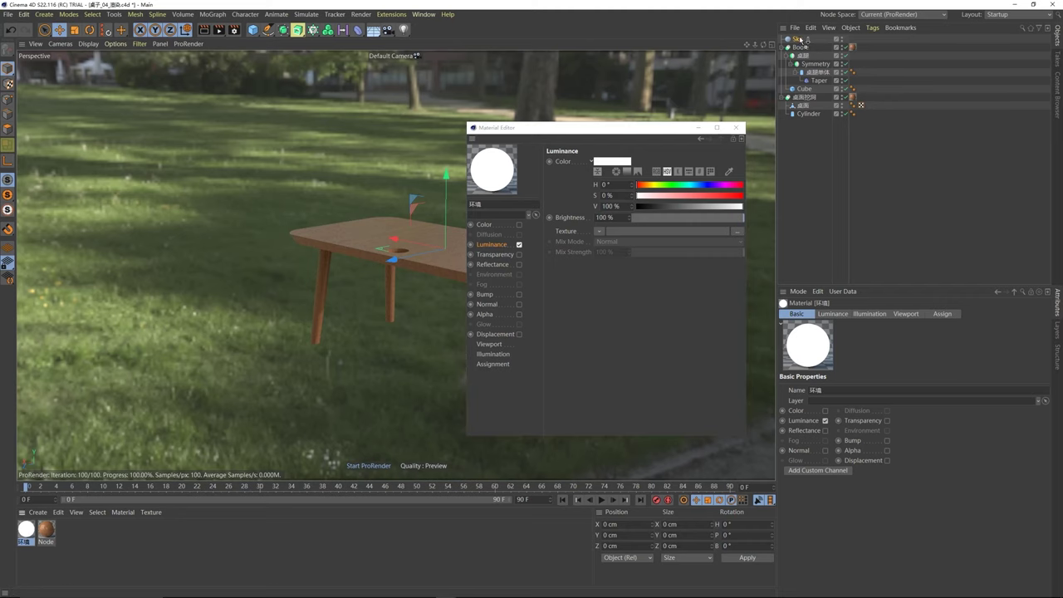
pyautogui.moveTo(800, 40); pyautogui.dragTo(800, 39)
pyautogui.moveTo(560, 137); pyautogui.dragTo(603, 142)
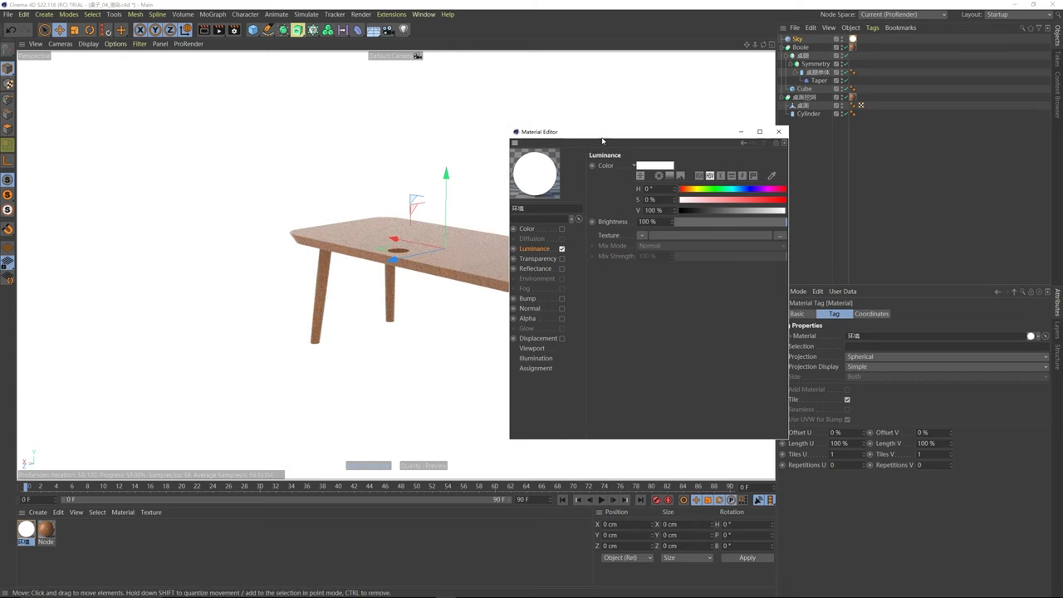
pyautogui.keyDown('alt'); pyautogui.moveTo(439, 233); pyautogui.dragTo(453, 132); pyautogui.keyUp('alt')
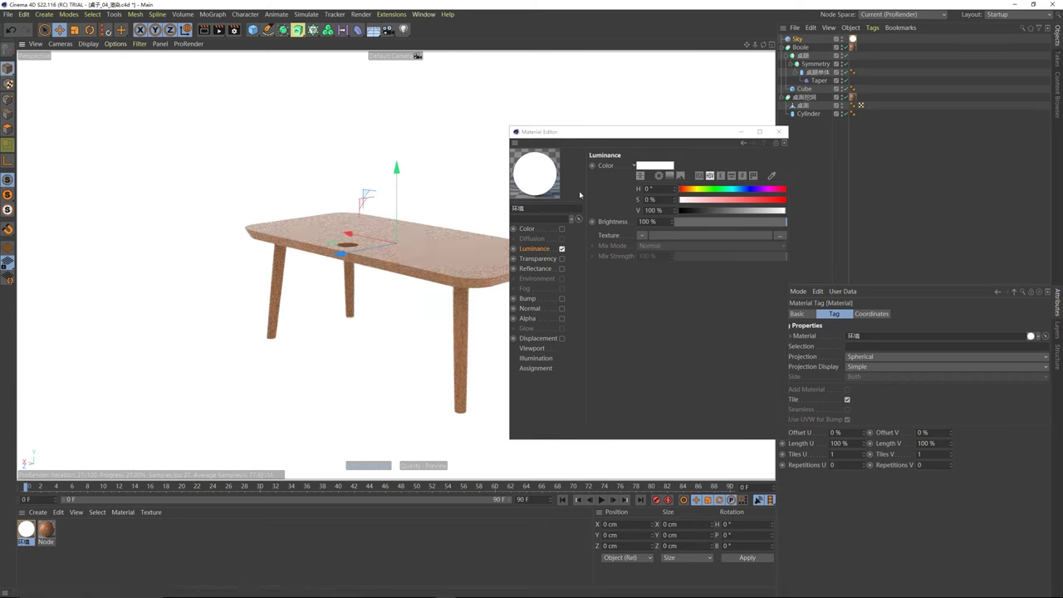
pyautogui.click(618, 247)
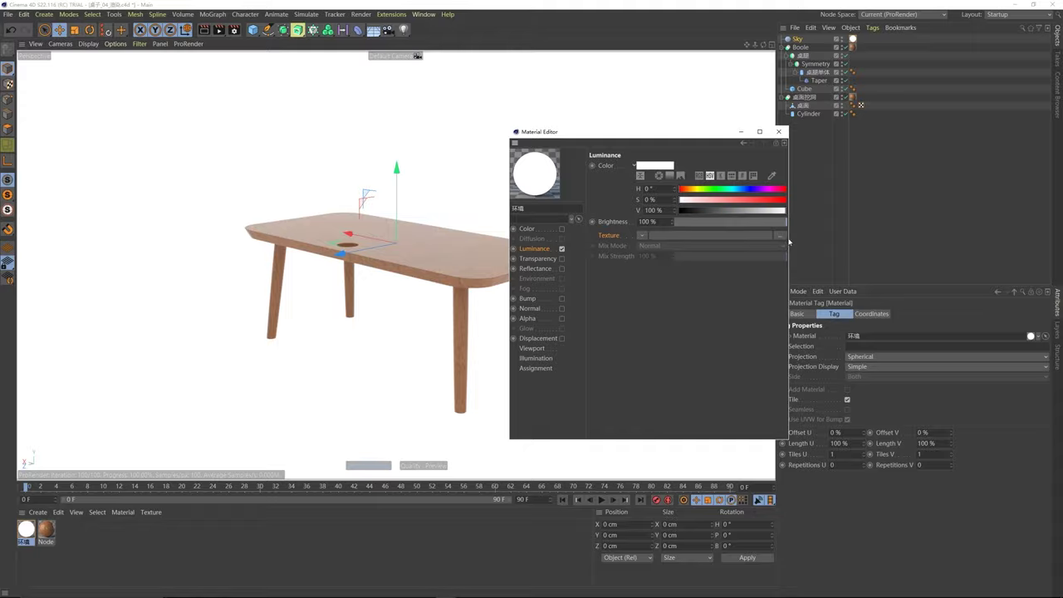
pyautogui.click(781, 236)
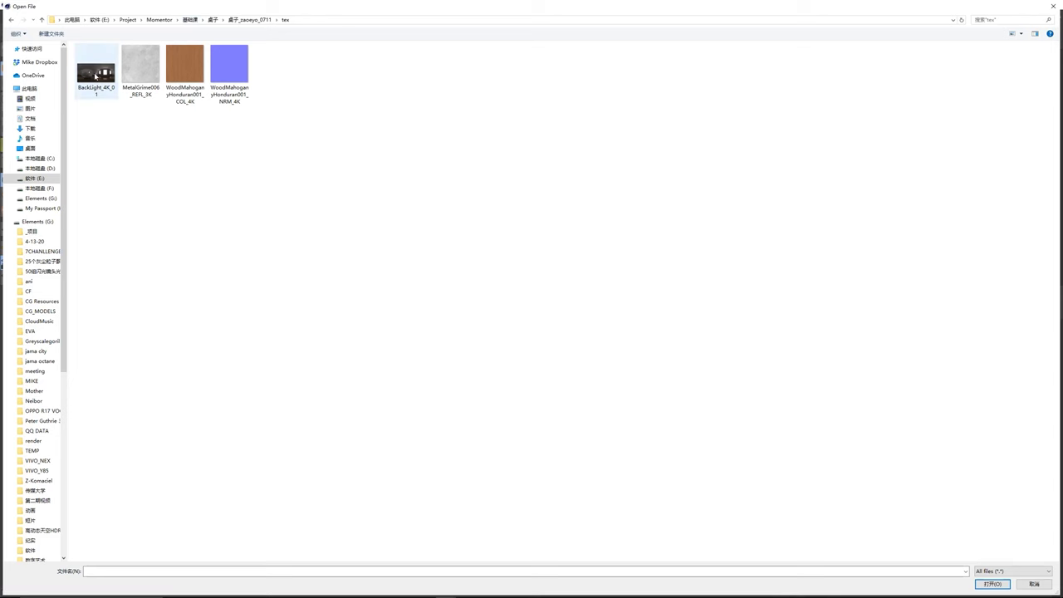
# - Preview BackLight_4K_01.hdr in Photoshop, then select it as the Luminance texture
pyautogui.doubleClick(95, 74)
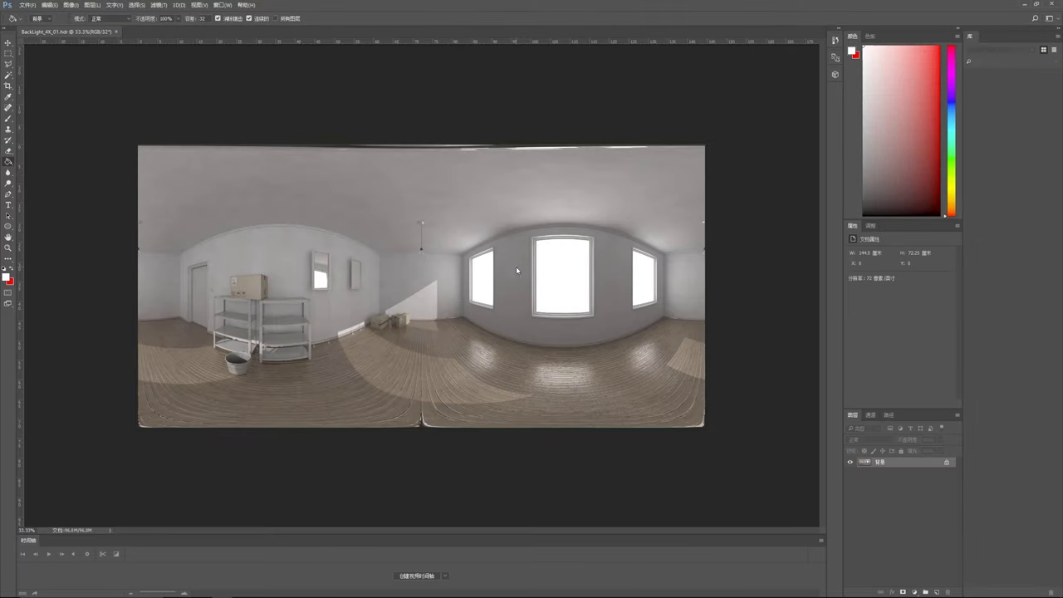
pyautogui.keyDown('alt'); pyautogui.scroll(2, 443, 272); pyautogui.keyUp('alt')
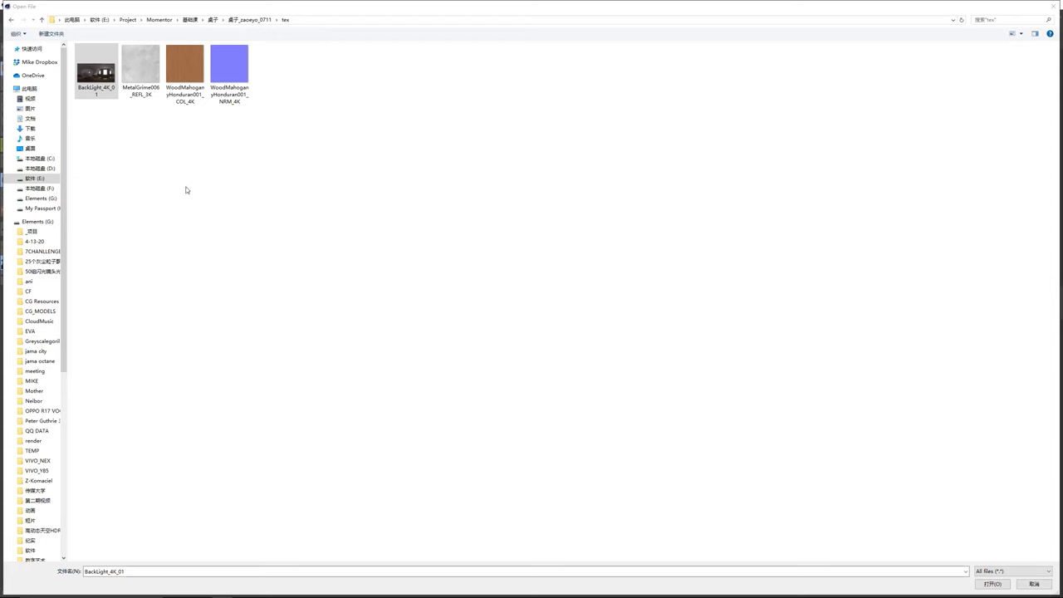
pyautogui.click(98, 79)
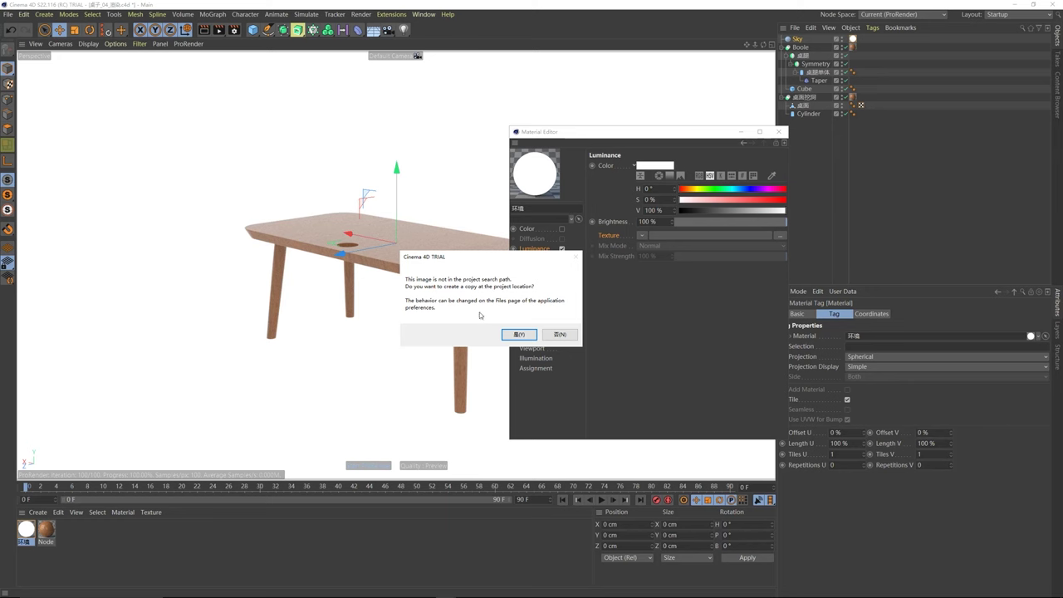
# - Copy BackLight_4K_01.hdr into the project, inspect the sunlit room around the table, and close the Material Editor
pyautogui.click(519, 334)
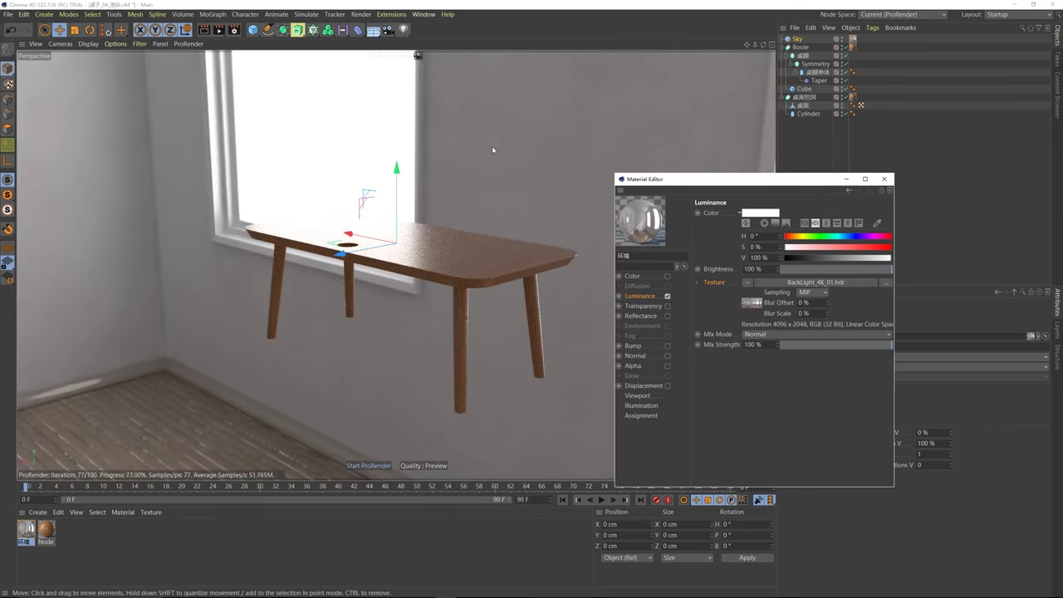
pyautogui.click(406, 245)
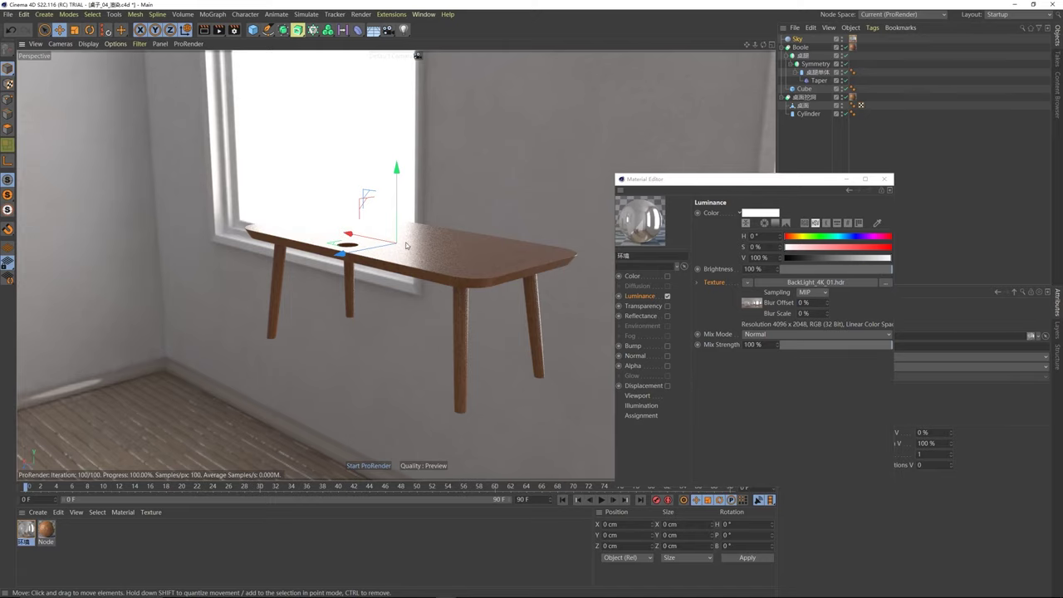
pyautogui.keyDown('alt'); pyautogui.moveTo(406, 245); pyautogui.dragTo(164, 293); pyautogui.keyUp('alt')
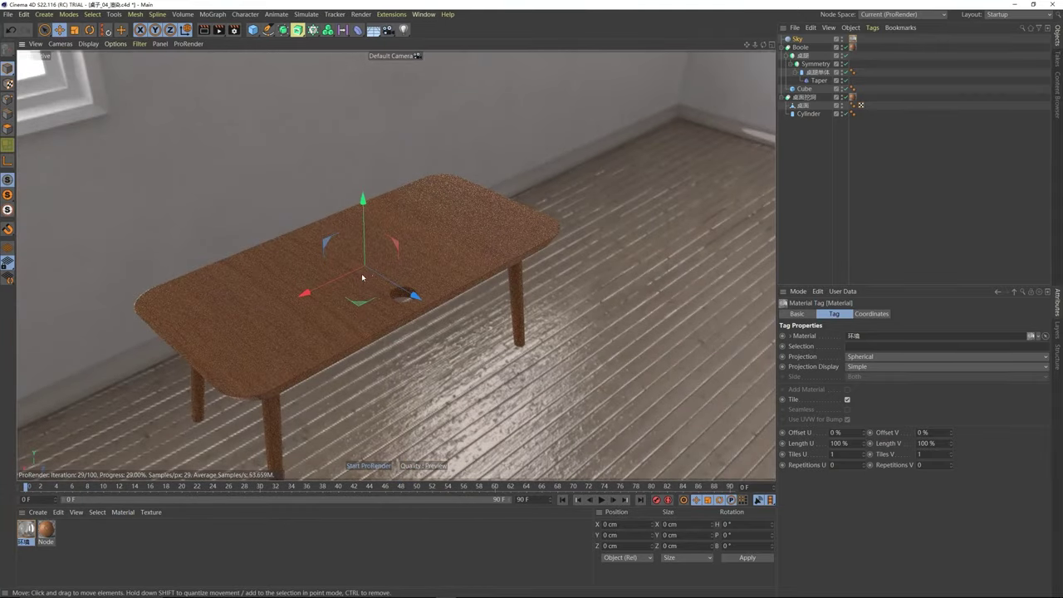
pyautogui.keyDown('alt'); pyautogui.moveTo(362, 278); pyautogui.dragTo(266, 283); pyautogui.keyUp('alt')
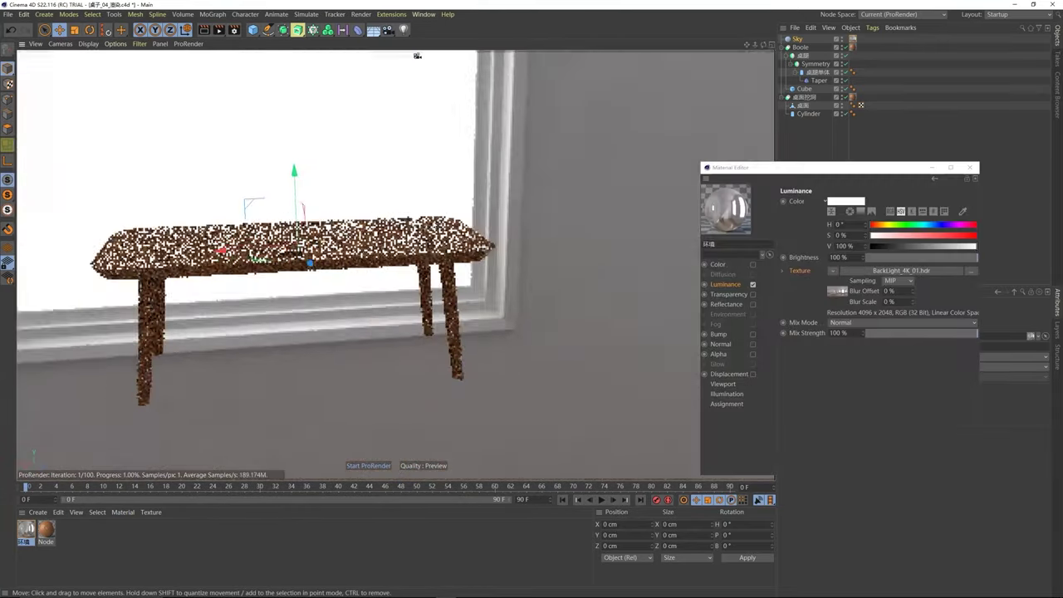
pyautogui.keyDown('alt'); pyautogui.moveTo(466, 249); pyautogui.dragTo(250, 250); pyautogui.keyUp('alt')
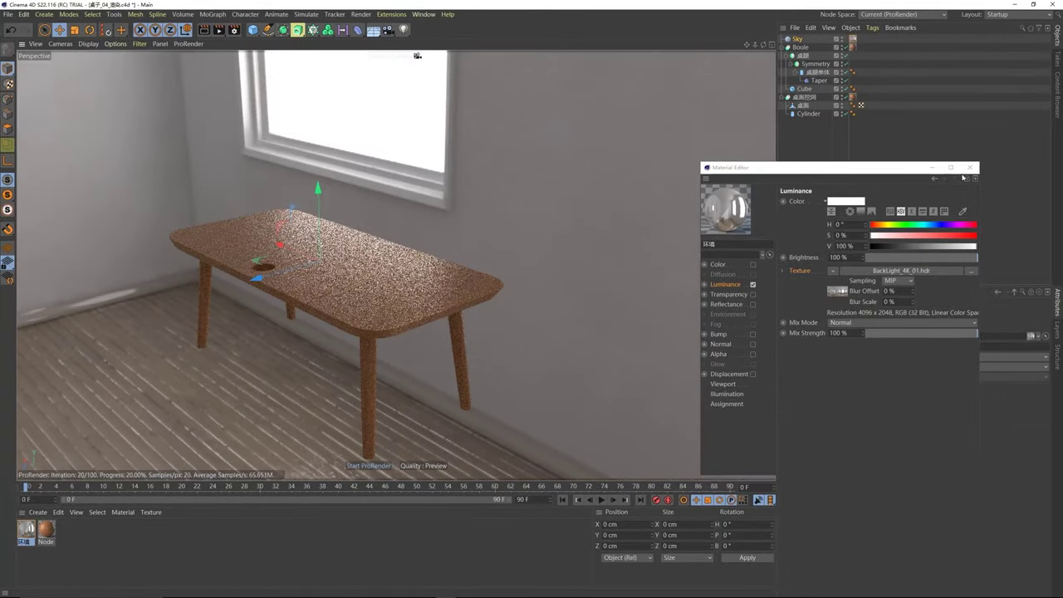
pyautogui.click(969, 167)
pyautogui.click(404, 30)
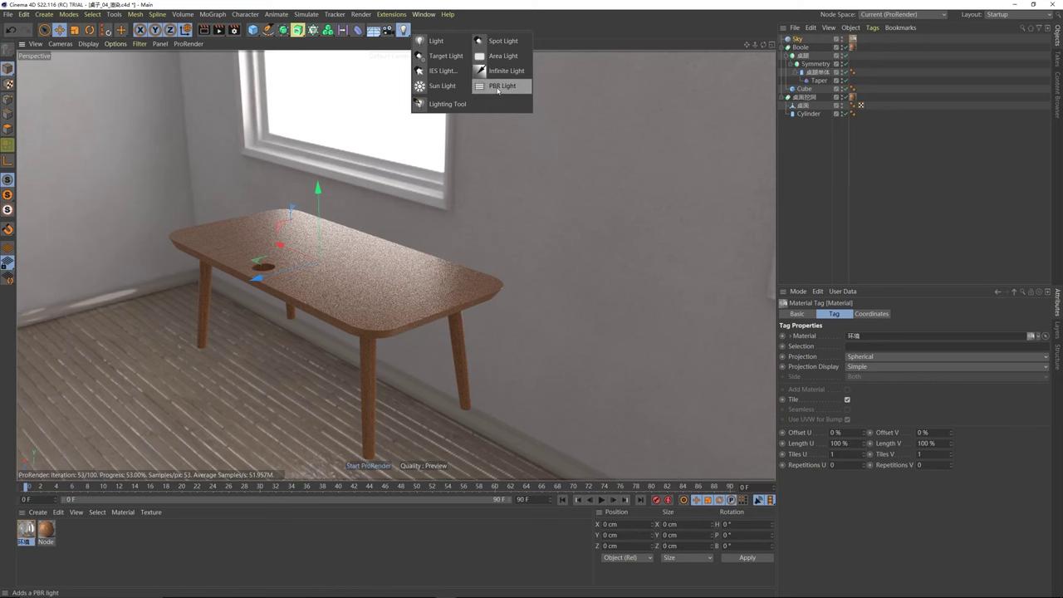
pyautogui.keyDown('alt'); pyautogui.moveTo(336, 295); pyautogui.dragTo(402, 286); pyautogui.keyUp('alt')
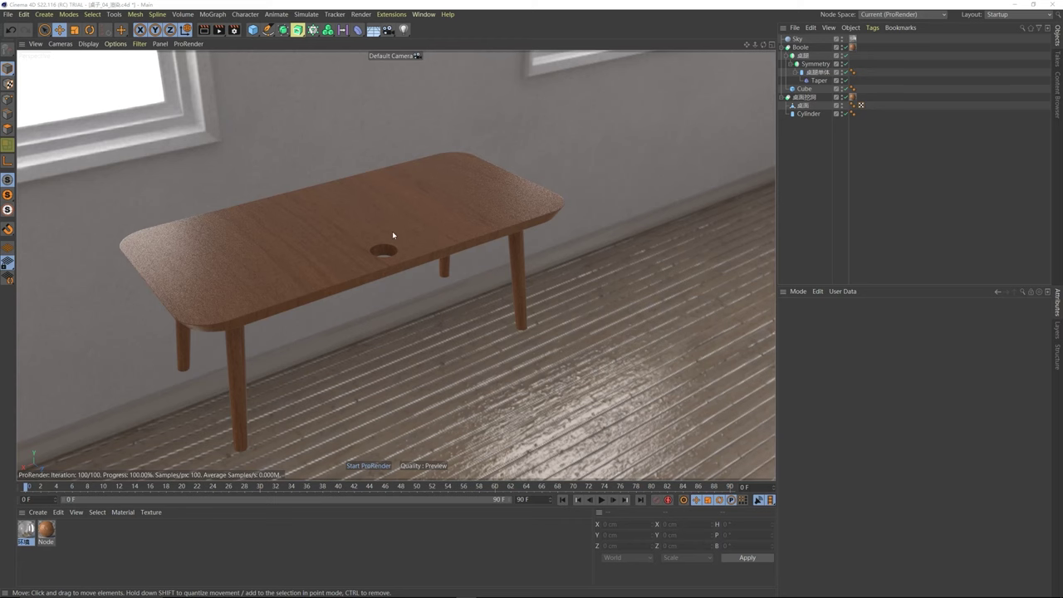
pyautogui.keyDown('alt'); pyautogui.moveTo(393, 236); pyautogui.dragTo(308, 227); pyautogui.keyUp('alt')
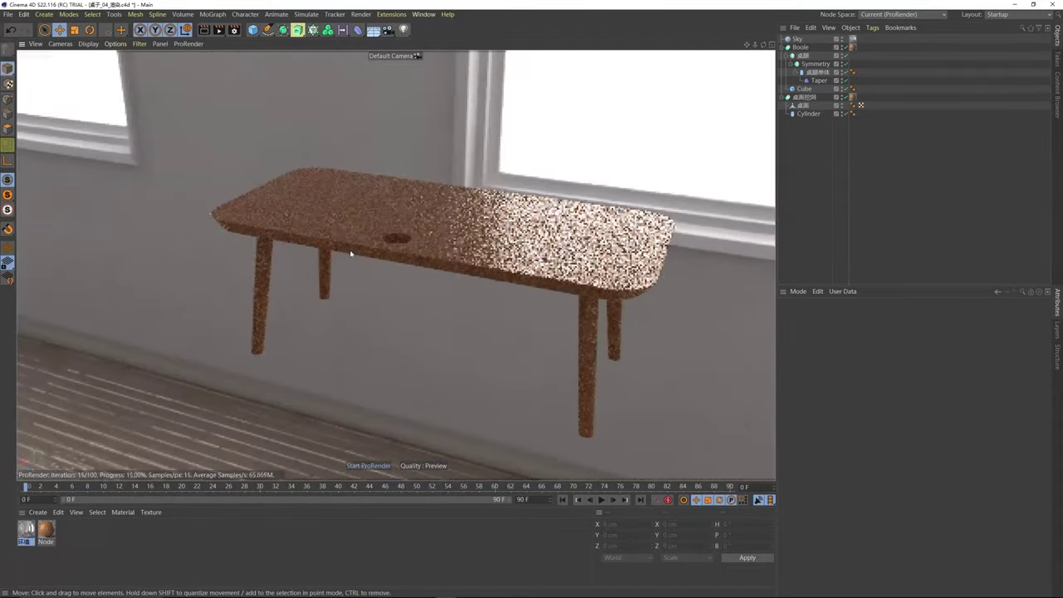
pyautogui.keyDown('alt'); pyautogui.moveTo(411, 225); pyautogui.dragTo(356, 229); pyautogui.keyUp('alt')
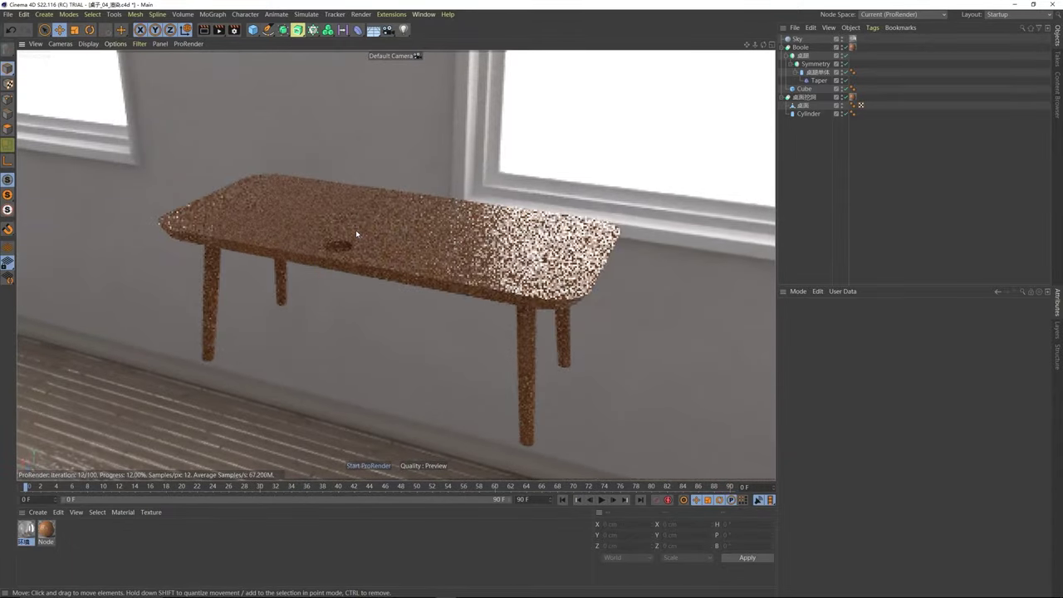
# - Add a new Camera object and adjust its X position in the Coord. tab
pyautogui.click(387, 30)
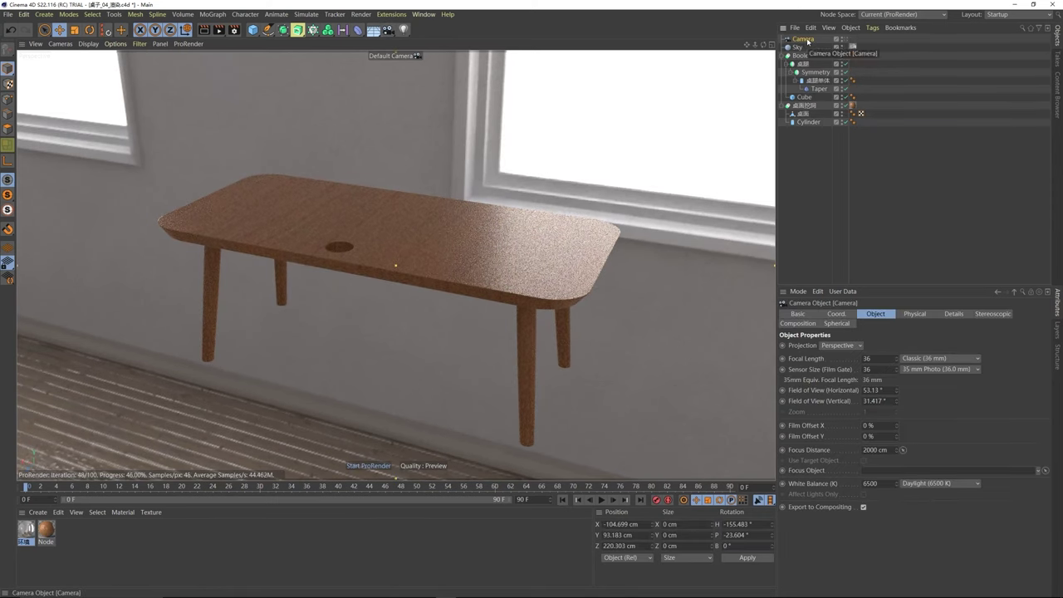
pyautogui.click(836, 314)
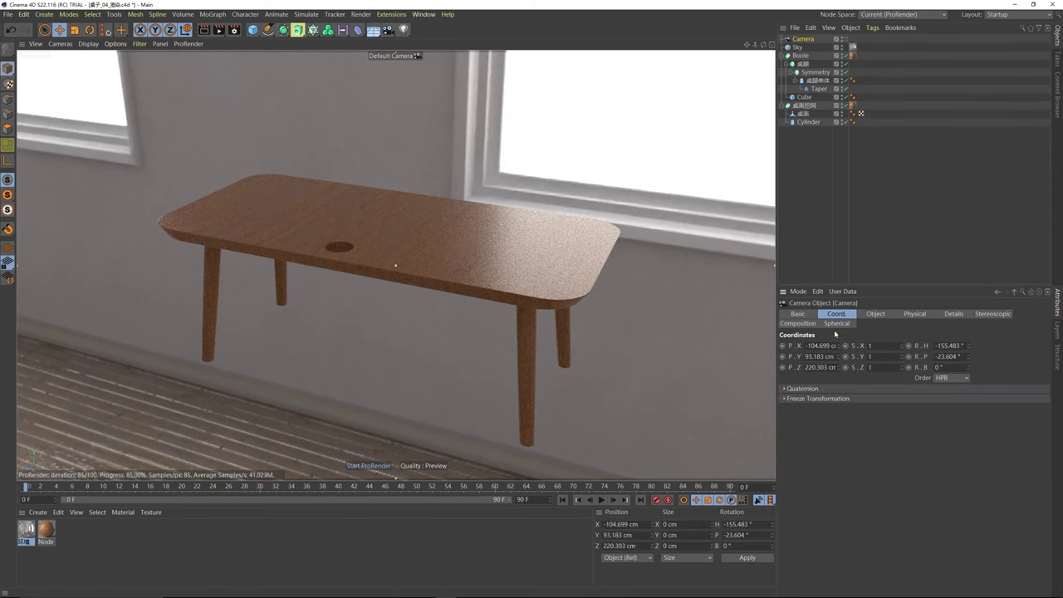
pyautogui.moveTo(839, 345)
pyautogui.mouseDown()
pyautogui.moveTo(878, 345)
pyautogui.moveTo(838, 346)
pyautogui.moveTo(838, 357)
pyautogui.mouseUp()
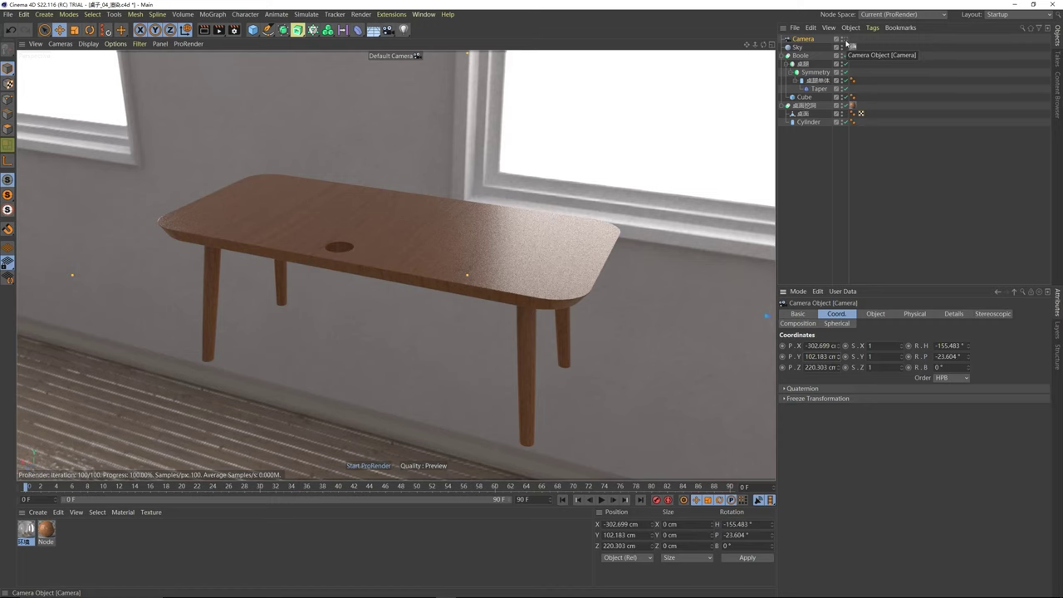
# - Look through the new camera and frame the table from a raised angle
pyautogui.click(845, 39)
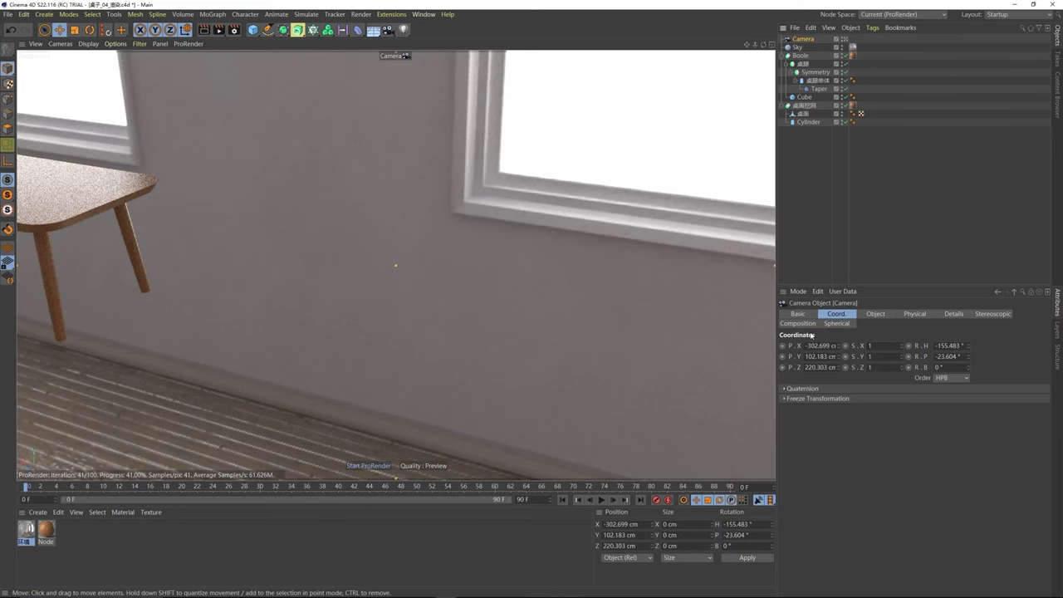
pyautogui.moveTo(840, 345); pyautogui.dragTo(840, 287)
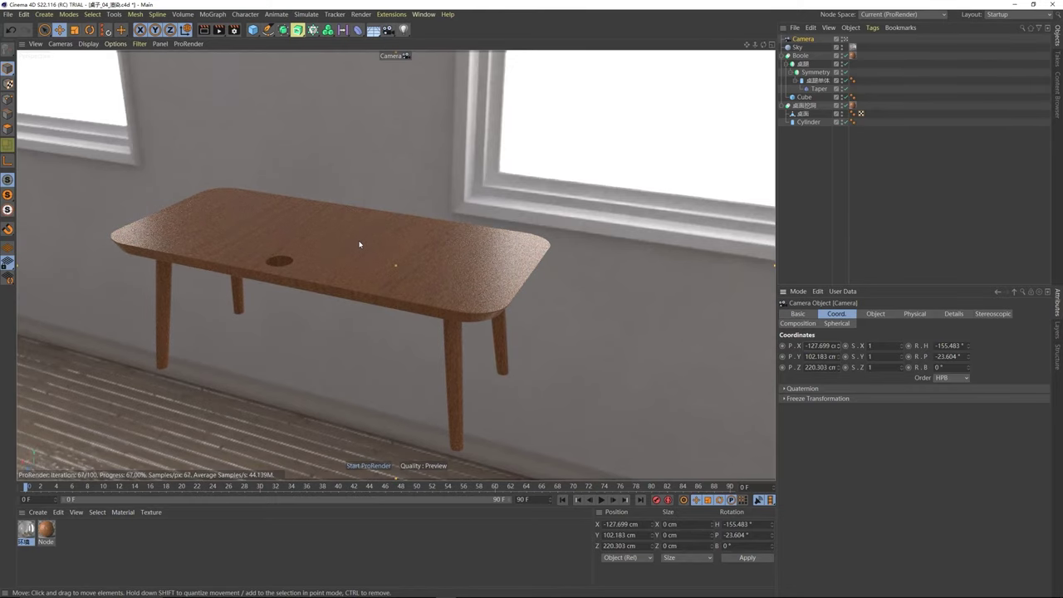
pyautogui.keyDown('alt'); pyautogui.moveTo(328, 251); pyautogui.dragTo(373, 238); pyautogui.keyUp('alt')
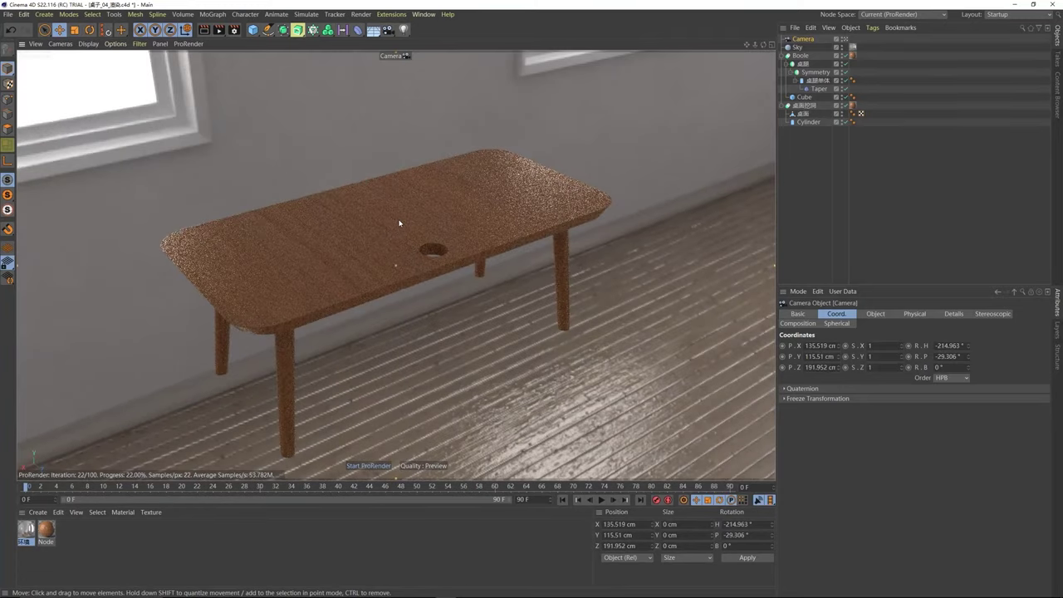
# - In the four-view layout, slide the camera along X in Top view, then maximize Perspective
pyautogui.middleClick(399, 221)
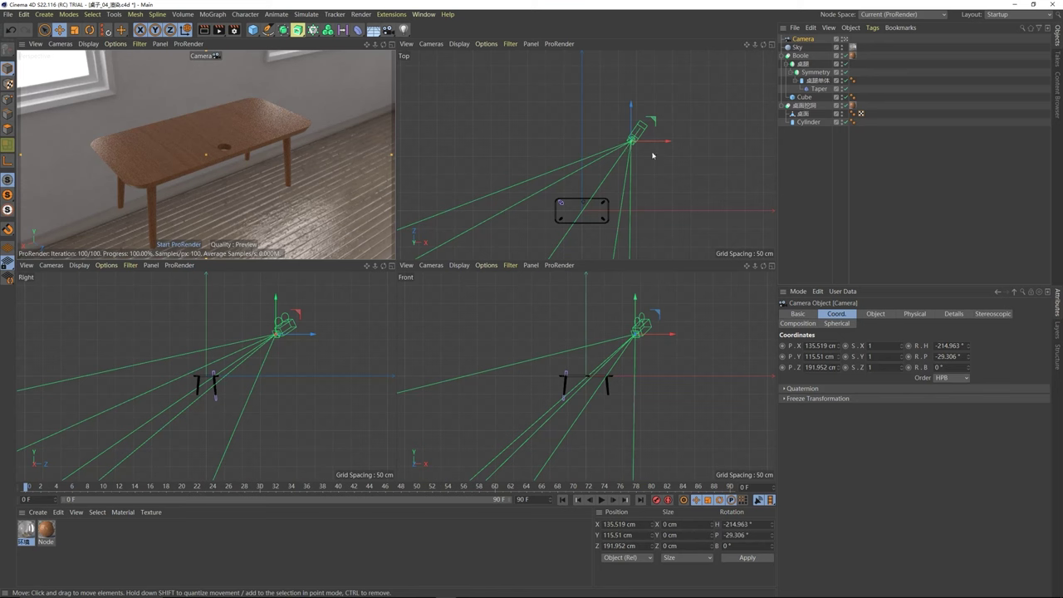
pyautogui.moveTo(656, 142); pyautogui.dragTo(619, 113)
pyautogui.middleClick(205, 143)
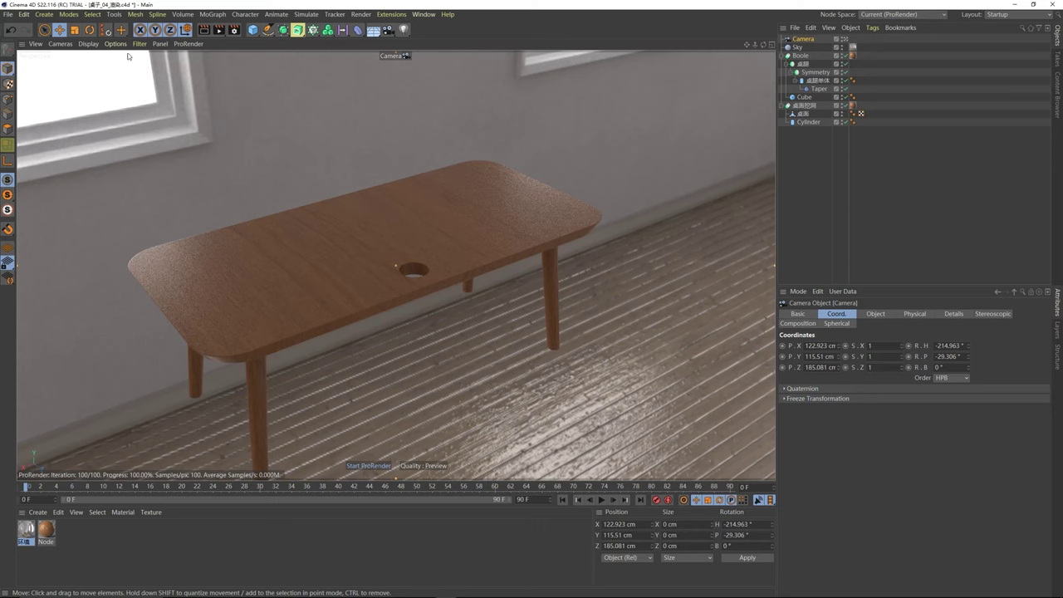
# - Add a new floating View panel, enlarge it and place it on the right
pyautogui.click(160, 44)
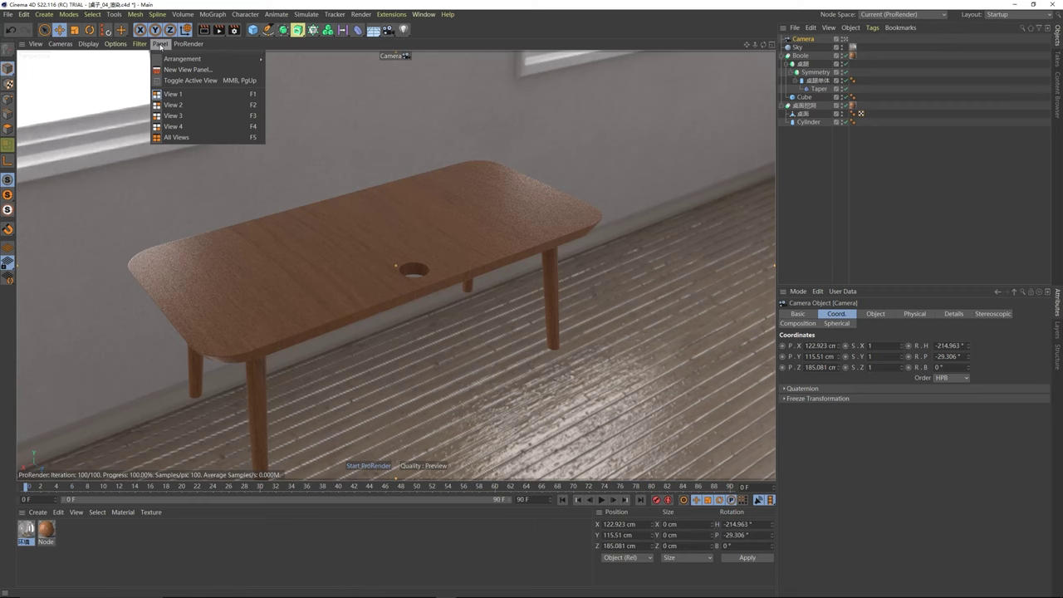
pyautogui.click(194, 70)
pyautogui.moveTo(67, 37); pyautogui.dragTo(492, 141)
pyautogui.moveTo(570, 235); pyautogui.dragTo(691, 344)
pyautogui.moveTo(506, 139); pyautogui.dragTo(735, 204)
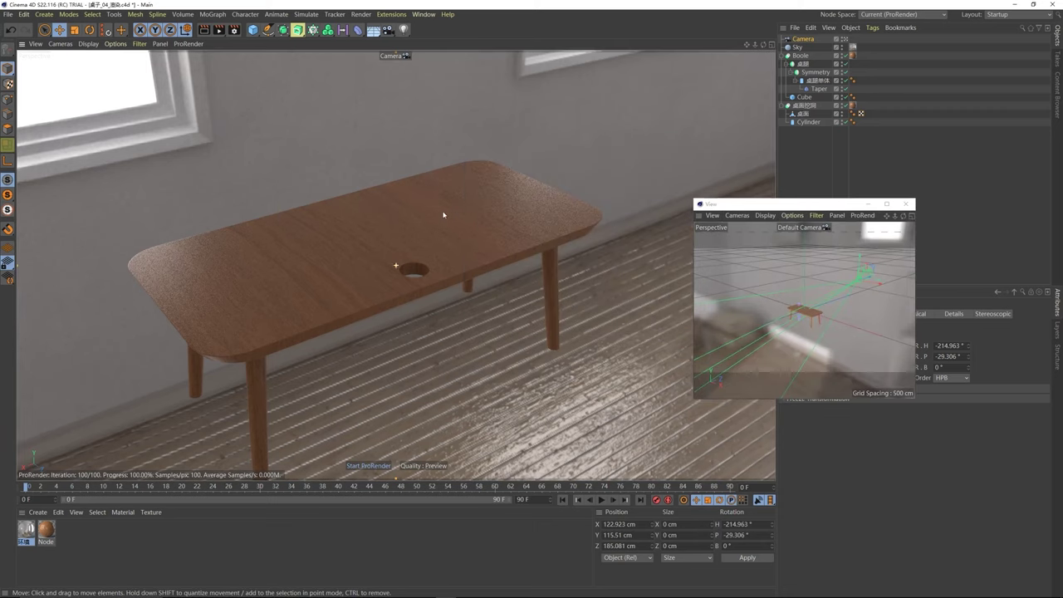
# - Orbit the main Perspective view to a higher angle on the table while ProRender refines
pyautogui.keyDown('alt'); pyautogui.moveTo(465, 249); pyautogui.dragTo(468, 186); pyautogui.keyUp('alt')
pyautogui.keyDown('alt'); pyautogui.moveTo(467, 186); pyautogui.dragTo(431, 228, button='middle'); pyautogui.keyUp('alt')
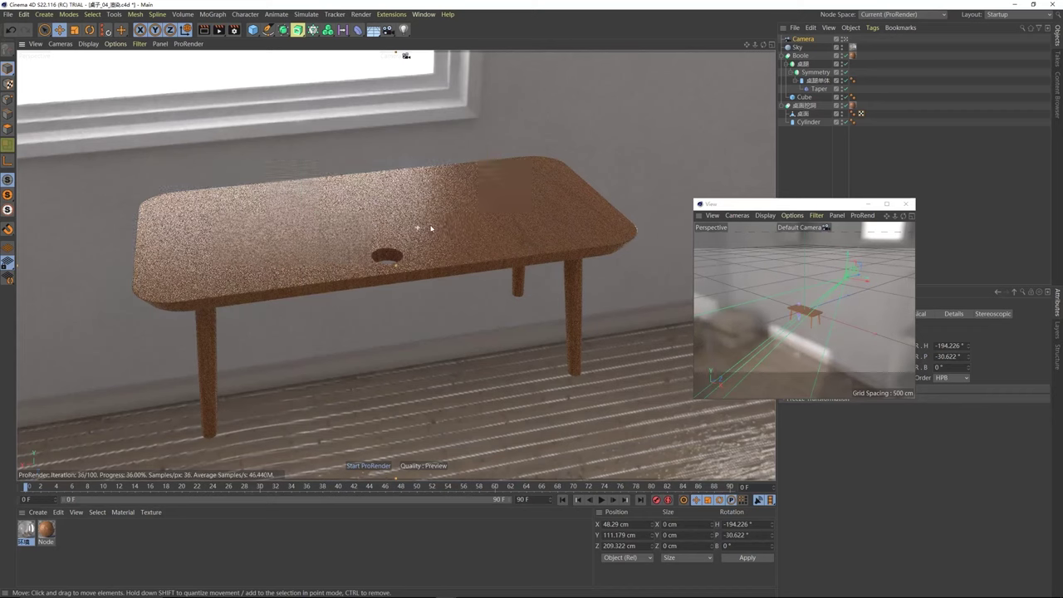
pyautogui.keyDown('alt'); pyautogui.moveTo(431, 228); pyautogui.dragTo(403, 230); pyautogui.keyUp('alt')
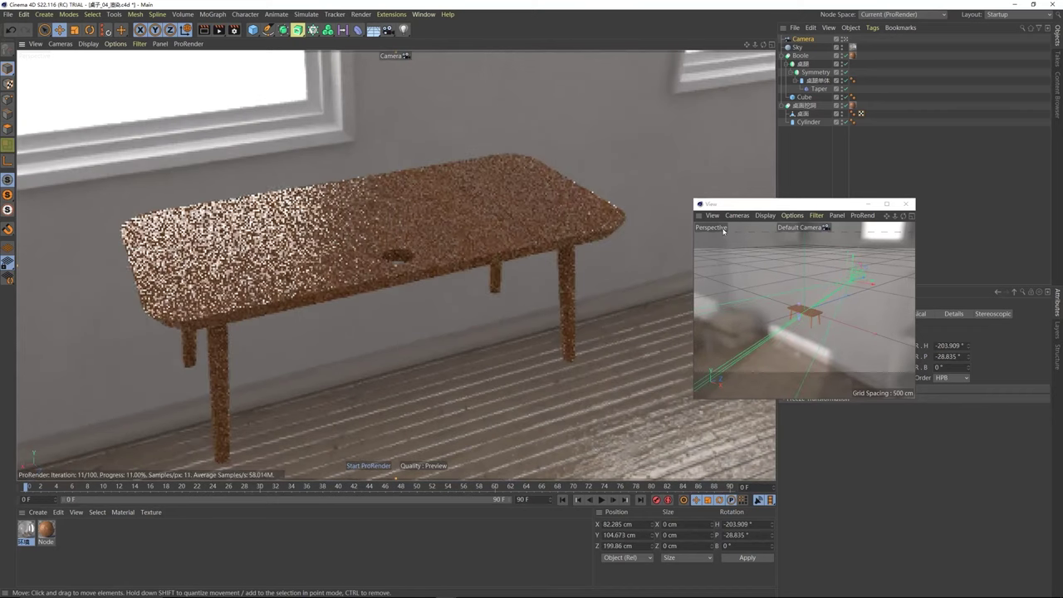
pyautogui.moveTo(781, 204); pyautogui.dragTo(800, 175)
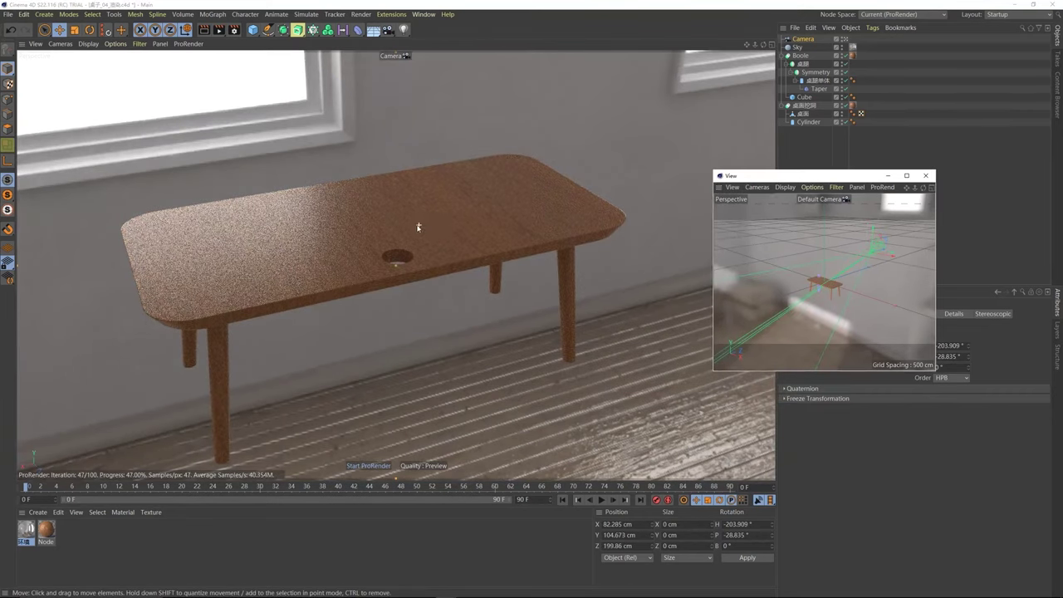
pyautogui.keyDown('alt'); pyautogui.moveTo(415, 225); pyautogui.dragTo(452, 221); pyautogui.keyUp('alt')
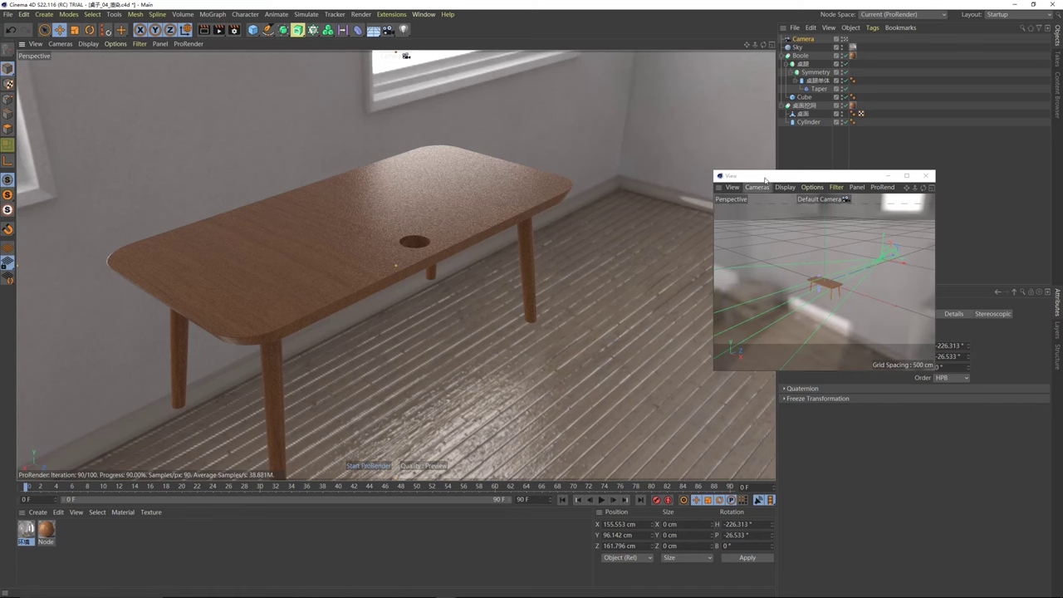
pyautogui.moveTo(748, 177); pyautogui.dragTo(743, 176)
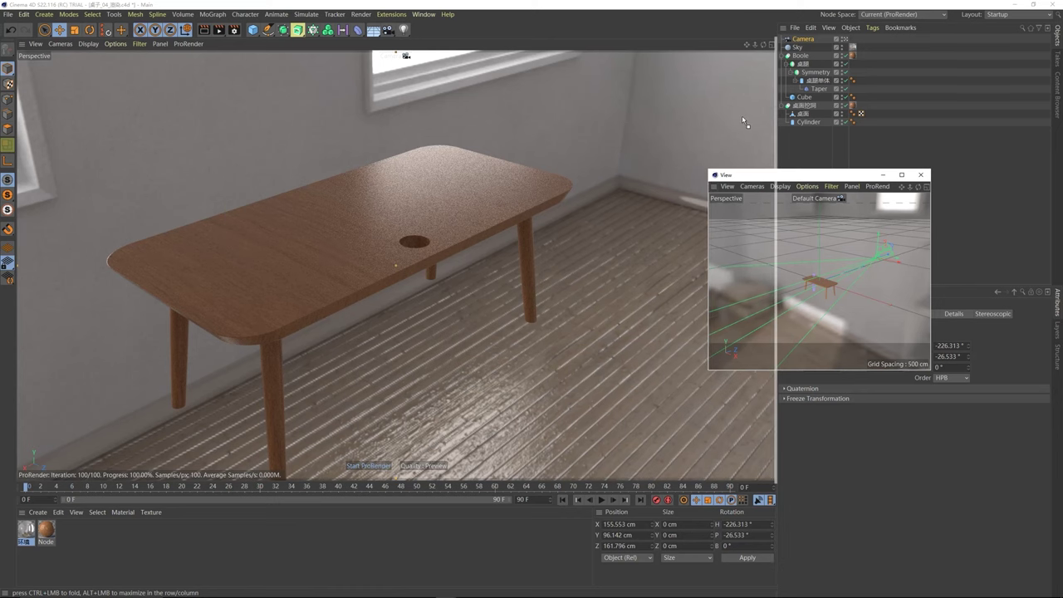
# - Dock the floating view beside the main viewport and set it to use the scene Camera
pyautogui.moveTo(759, 108); pyautogui.dragTo(759, 104)
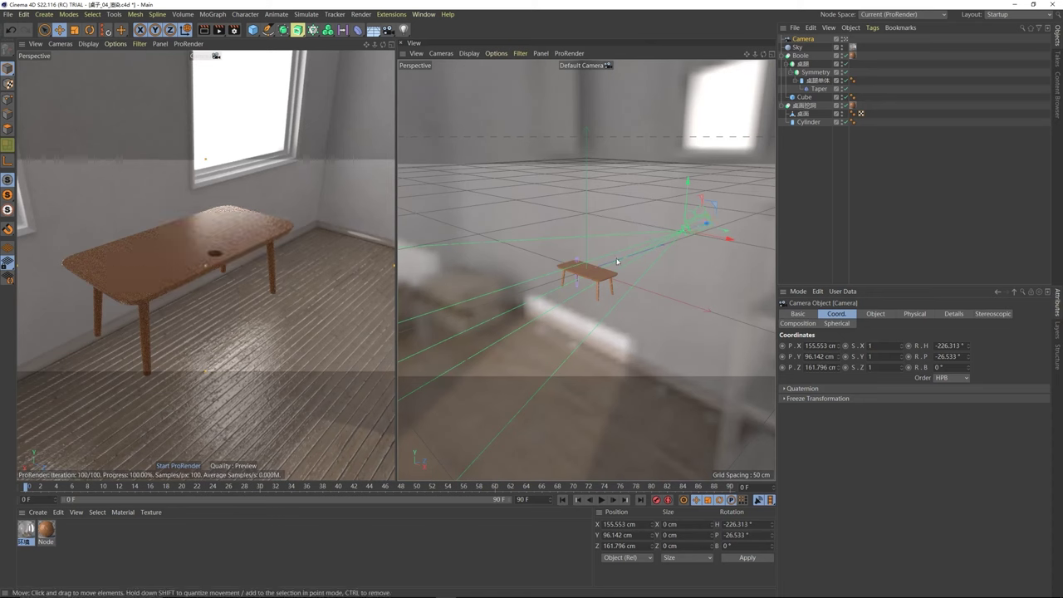
pyautogui.click(442, 54)
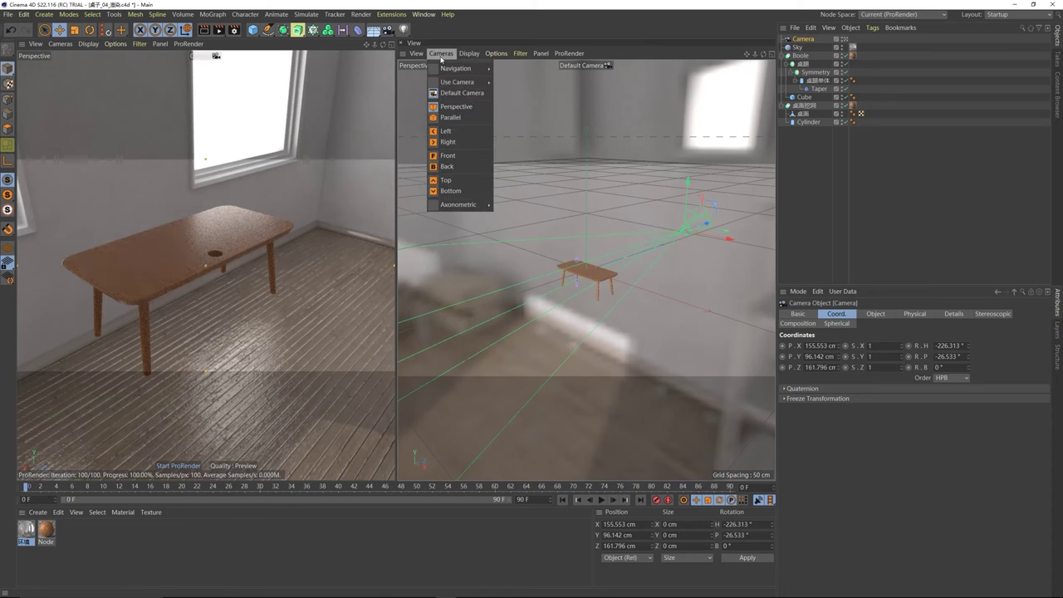
pyautogui.moveTo(459, 83)
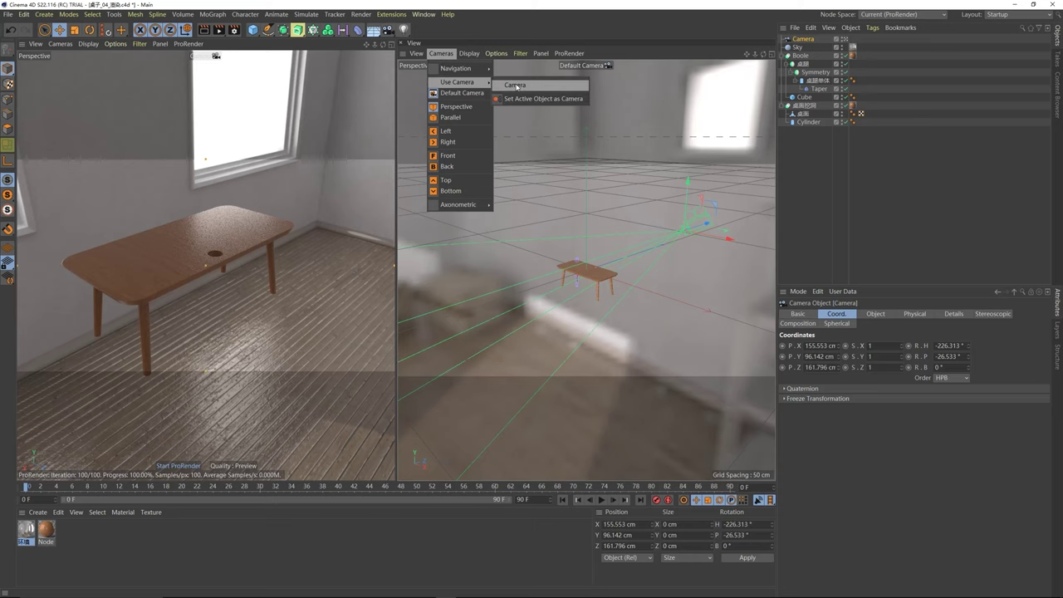
pyautogui.click(515, 85)
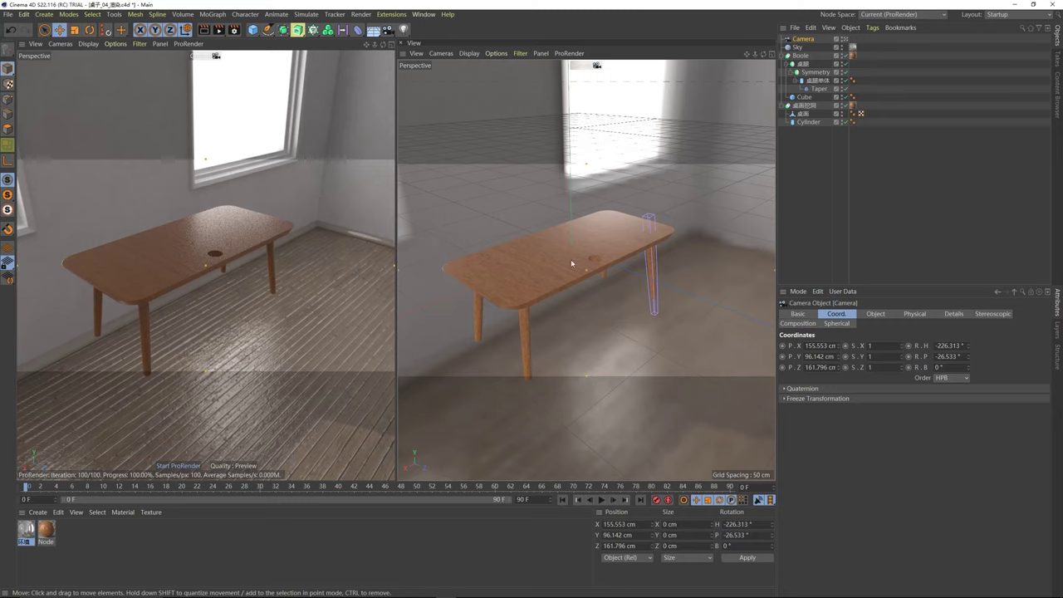
# - Orbit the camera to a low view looking up at the table
pyautogui.keyDown('alt'); pyautogui.moveTo(558, 267); pyautogui.dragTo(584, 246); pyautogui.keyUp('alt')
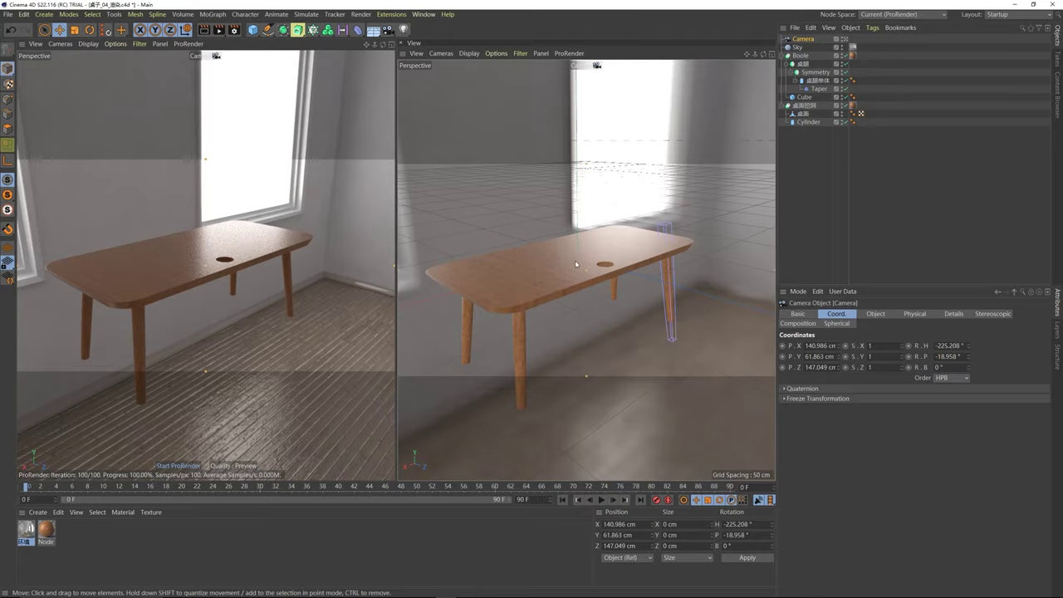
pyautogui.keyDown('alt'); pyautogui.moveTo(575, 264); pyautogui.dragTo(261, 252); pyautogui.keyUp('alt')
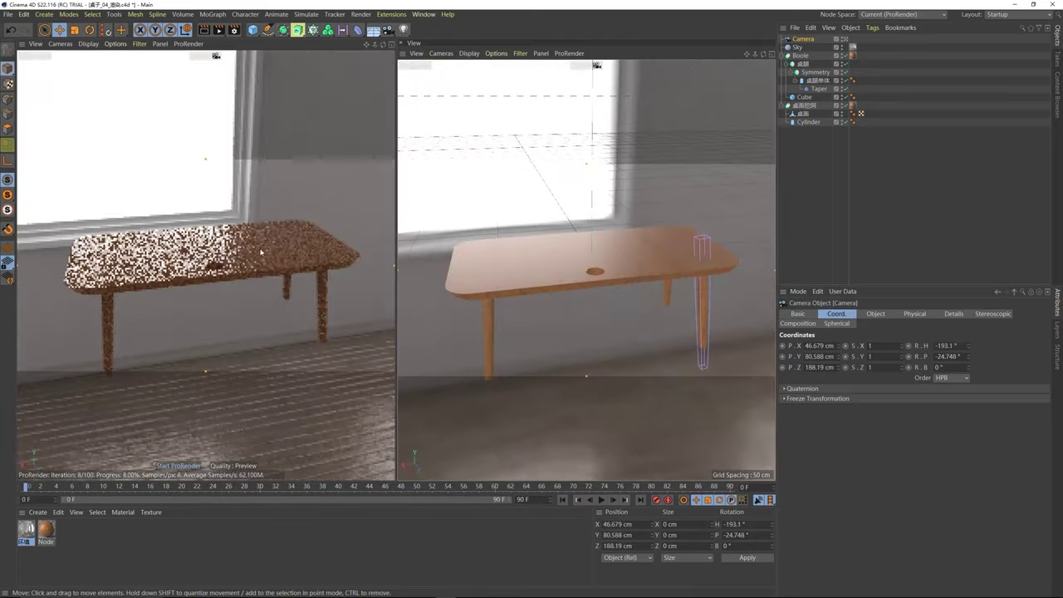
pyautogui.keyDown('alt'); pyautogui.moveTo(582, 257); pyautogui.dragTo(537, 192); pyautogui.keyUp('alt')
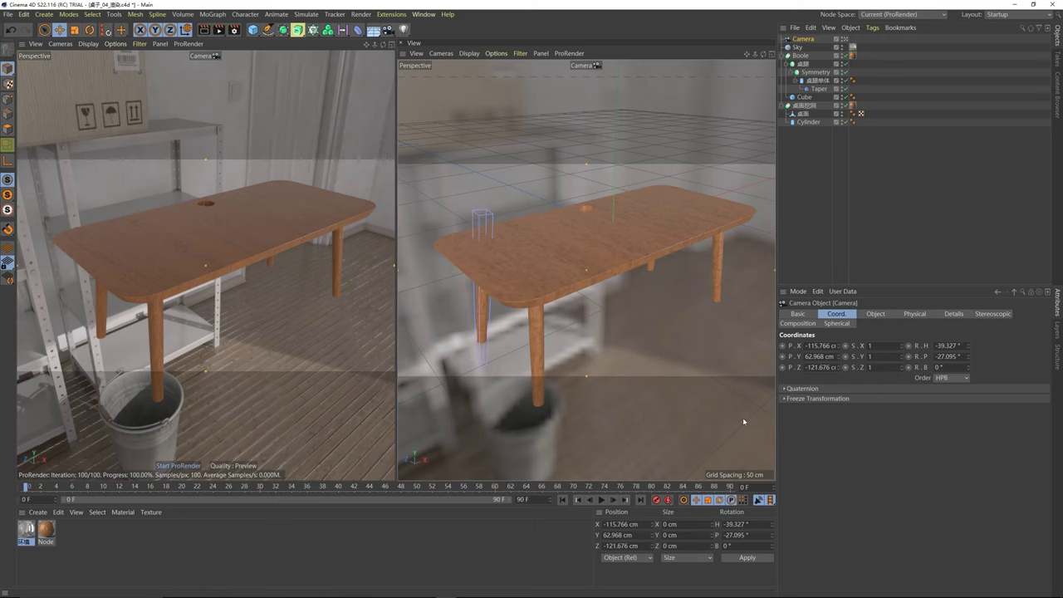
# - Save the two-viewport arrangement as a custom layout named '渲染' via Window > Customization
pyautogui.click(422, 14)
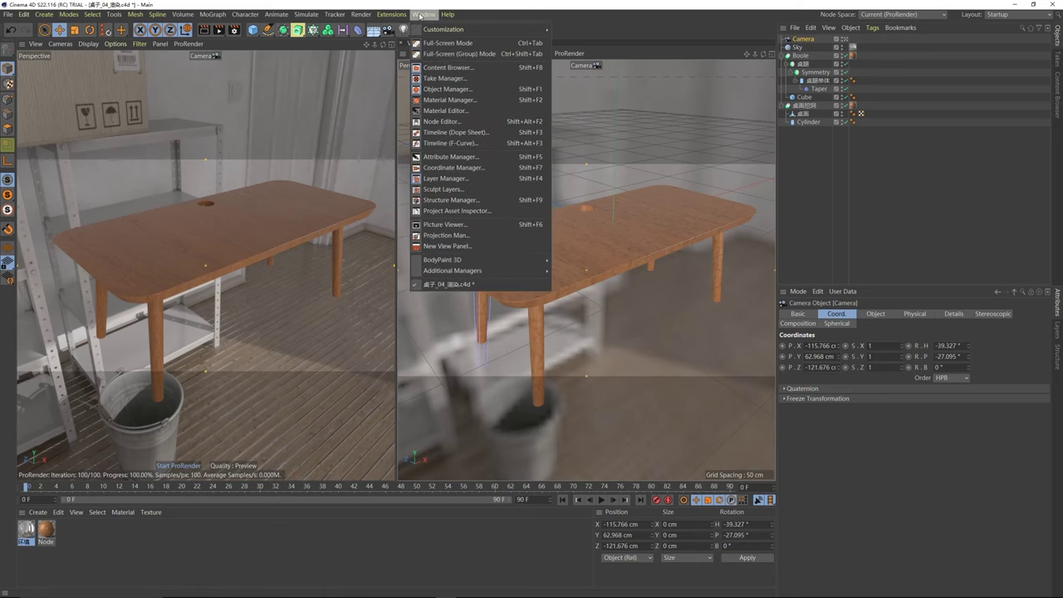
pyautogui.moveTo(432, 33)
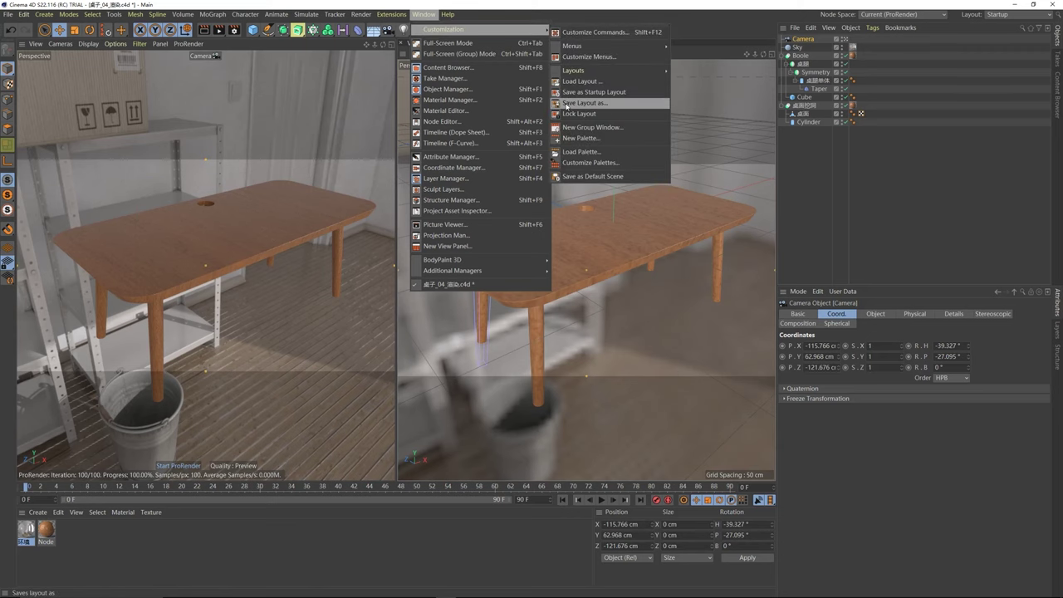
pyautogui.click(597, 105)
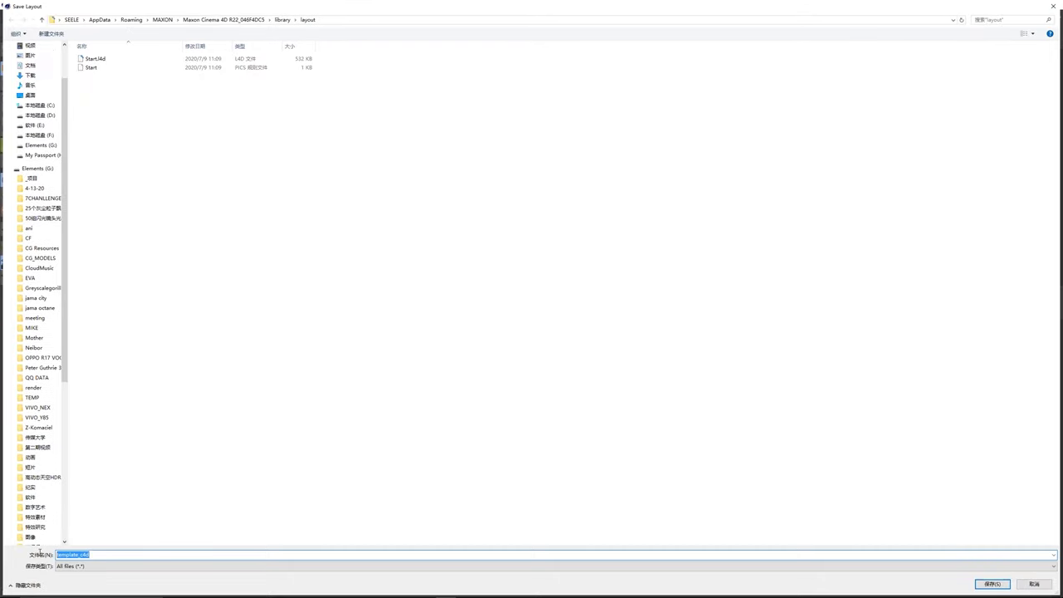
pyautogui.write('c滑动')
pyautogui.click(992, 584)
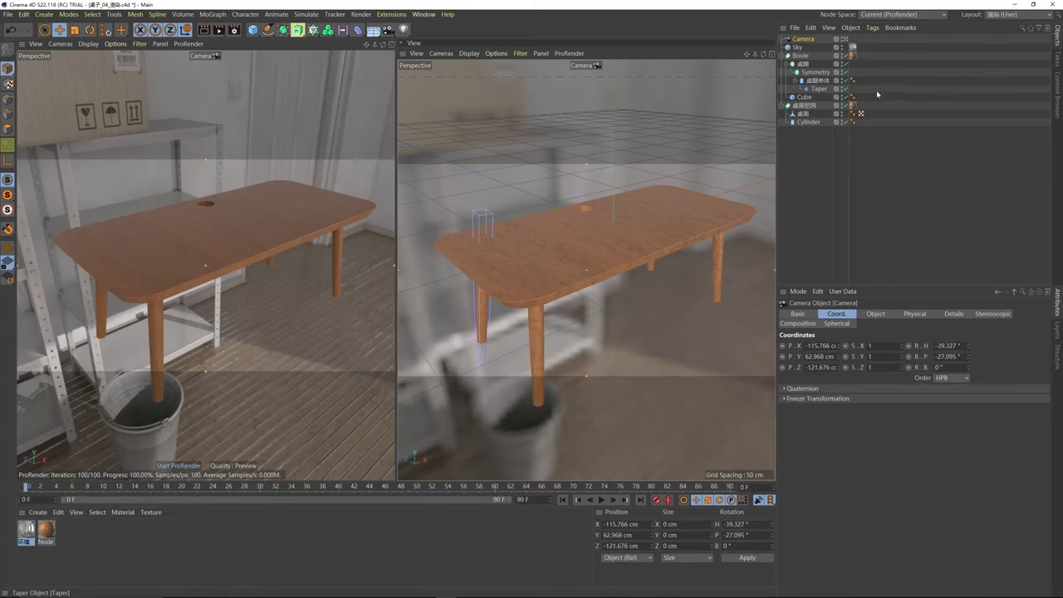
# - Switch to the Standard layout, orbit the view, and stop the ProRender preview
pyautogui.click(1011, 14)
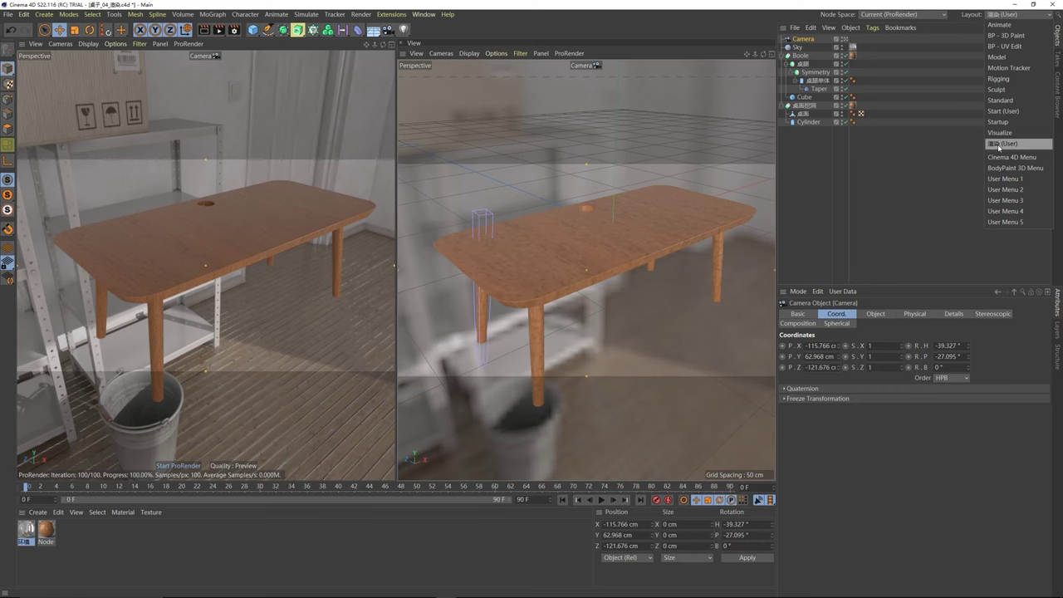
pyautogui.click(1000, 99)
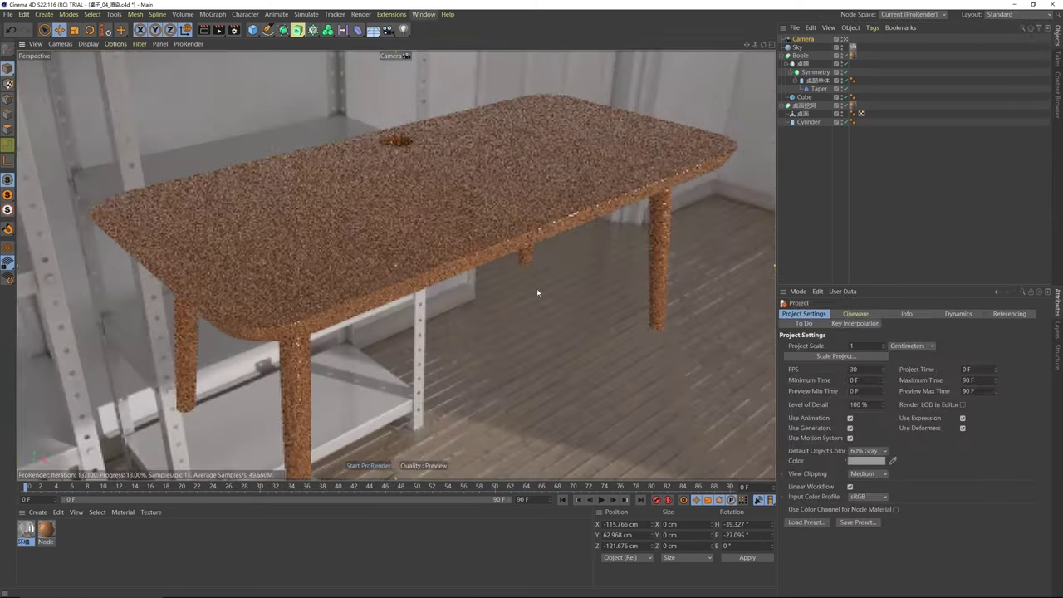
pyautogui.keyDown('alt'); pyautogui.moveTo(537, 293); pyautogui.dragTo(449, 214); pyautogui.keyUp('alt')
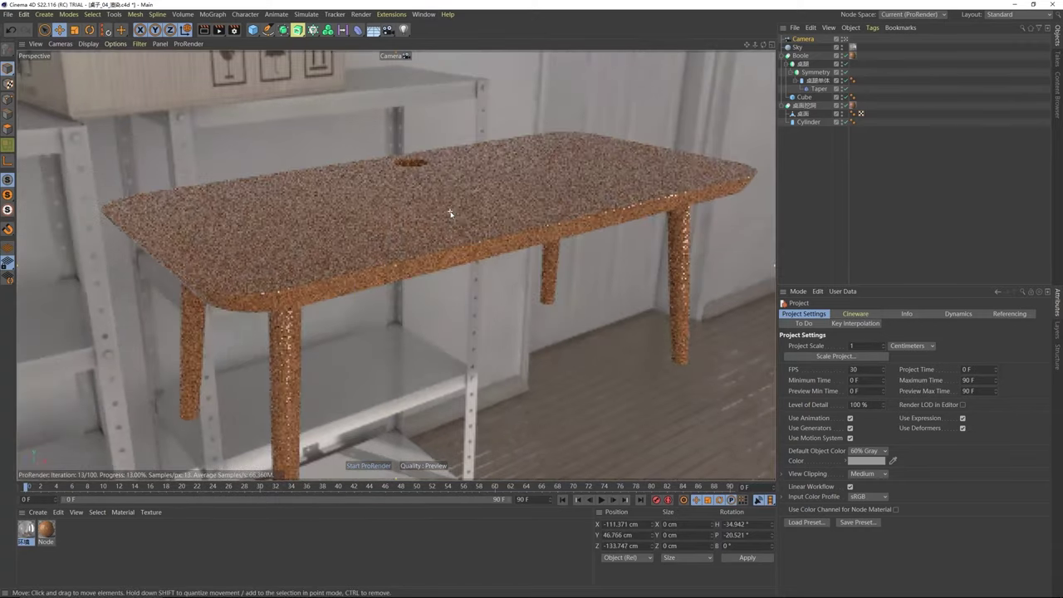
pyautogui.click(189, 43)
pyautogui.click(209, 70)
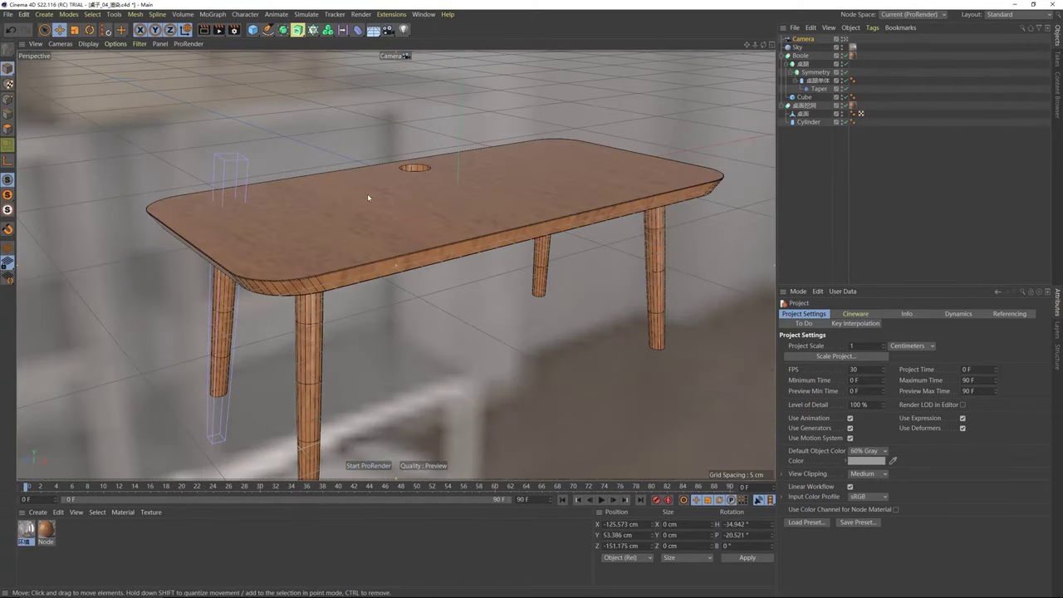
pyautogui.keyDown('alt'); pyautogui.moveTo(368, 197); pyautogui.dragTo(440, 194); pyautogui.keyUp('alt')
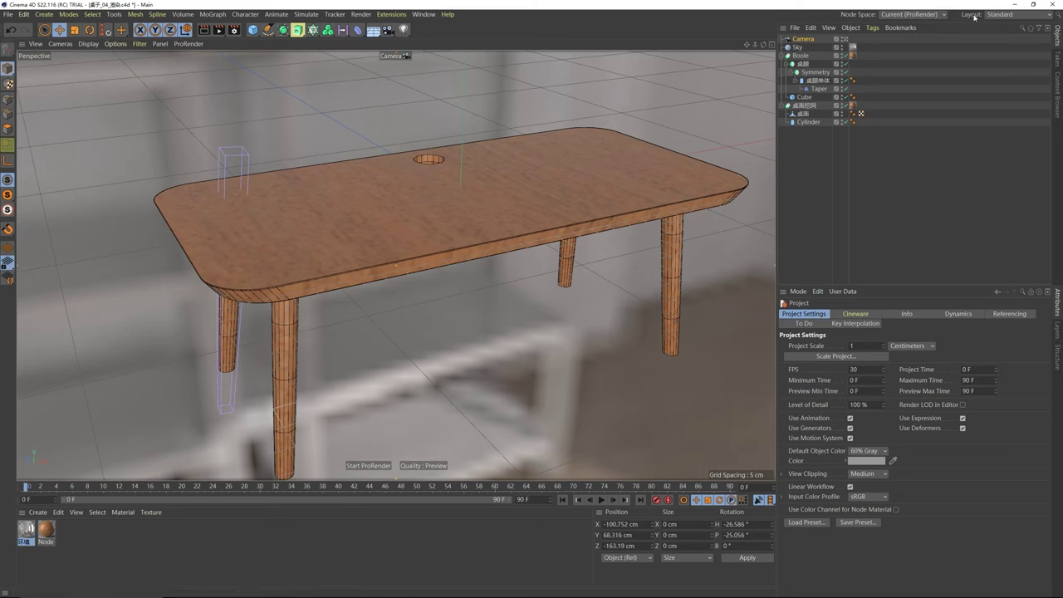
# - Return to the saved two-viewport layout and start ProRender in the left viewport from a low side view
pyautogui.click(1000, 17)
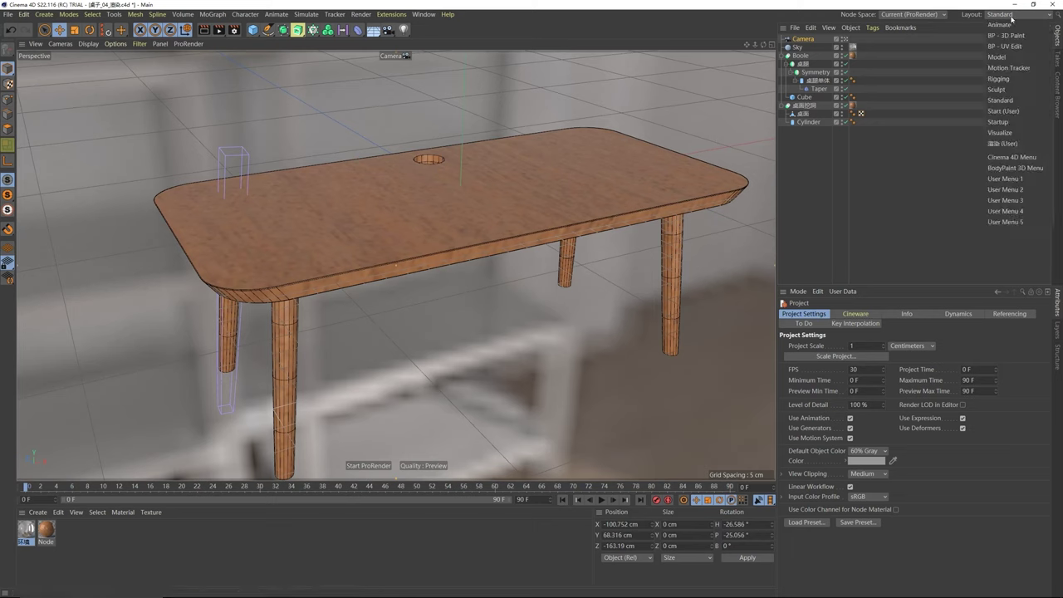
pyautogui.click(996, 144)
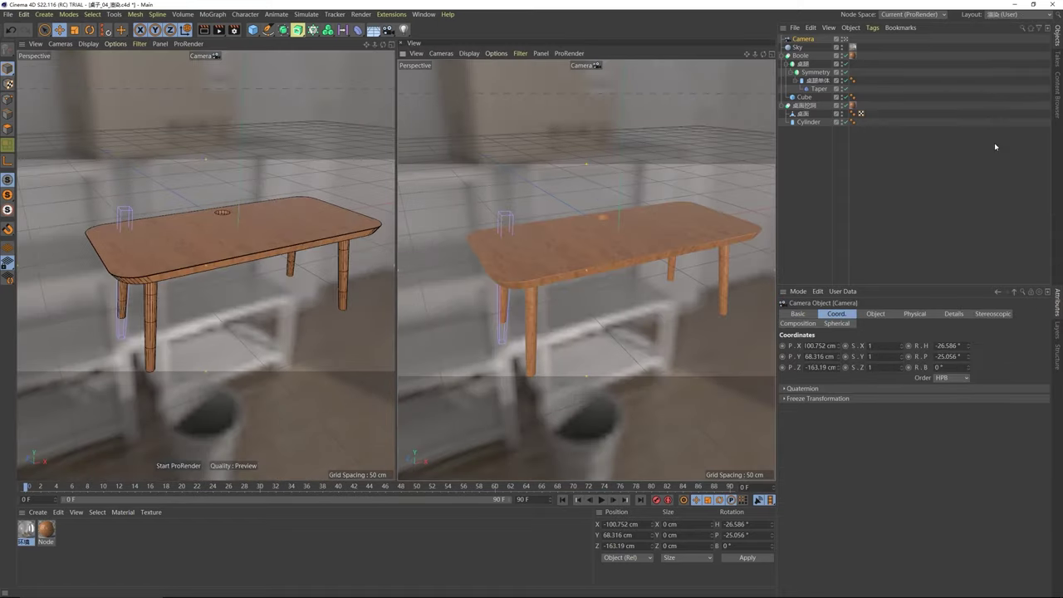
pyautogui.keyDown('alt'); pyautogui.moveTo(577, 254); pyautogui.dragTo(465, 184); pyautogui.keyUp('alt')
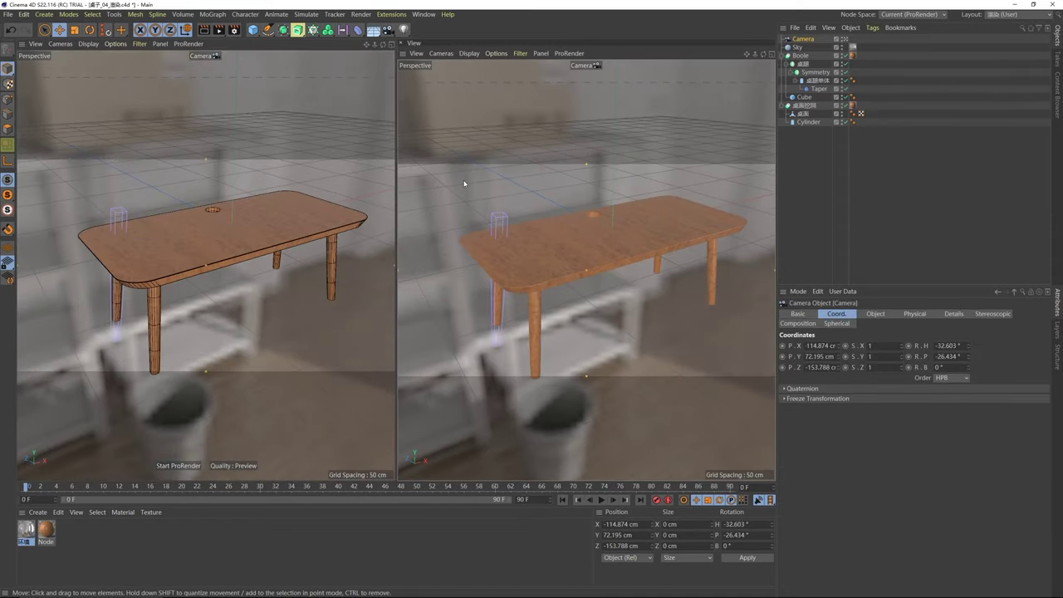
pyautogui.click(188, 44)
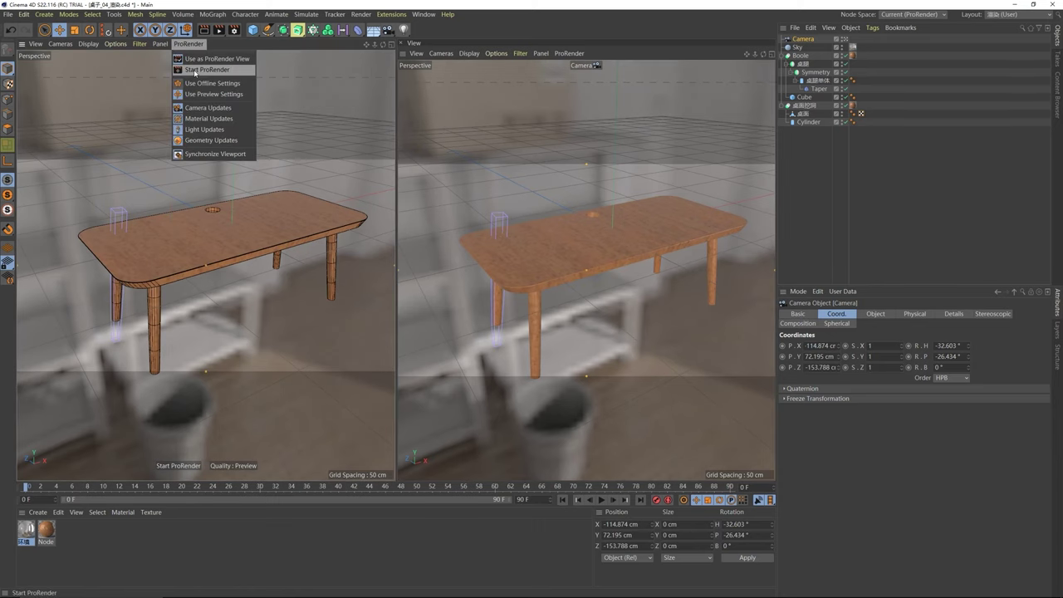
pyautogui.click(194, 71)
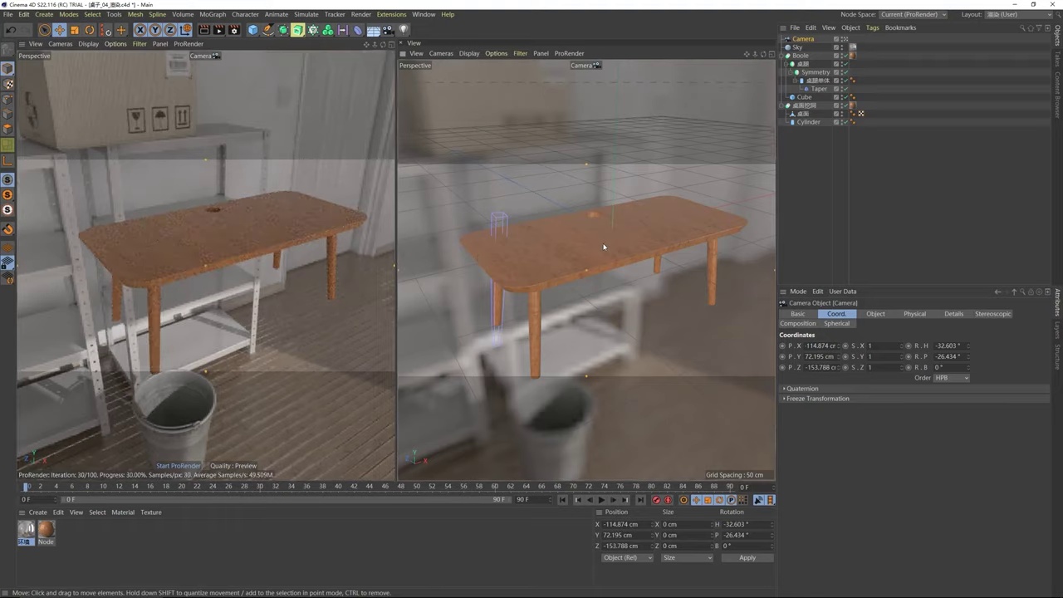
pyautogui.moveTo(604, 244)
pyautogui.keyDown('alt'); pyautogui.mouseDown()
pyautogui.moveTo(541, 250)
pyautogui.moveTo(613, 254)
pyautogui.mouseUp(); pyautogui.keyUp('alt')
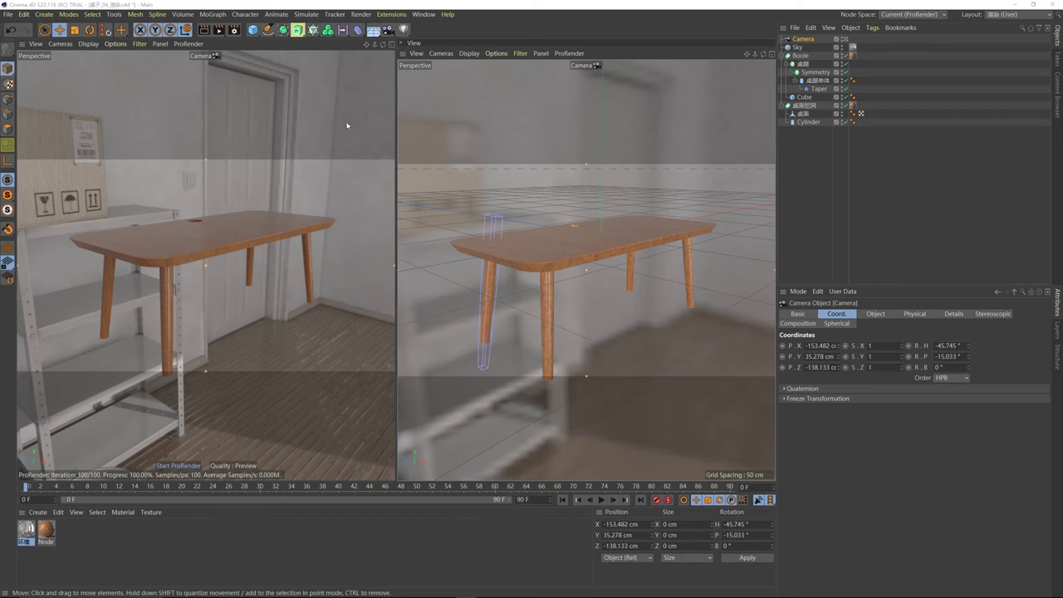
# - Change the render output height from 720 to 1280 for a square 1280 × 1280 image
pyautogui.click(236, 31)
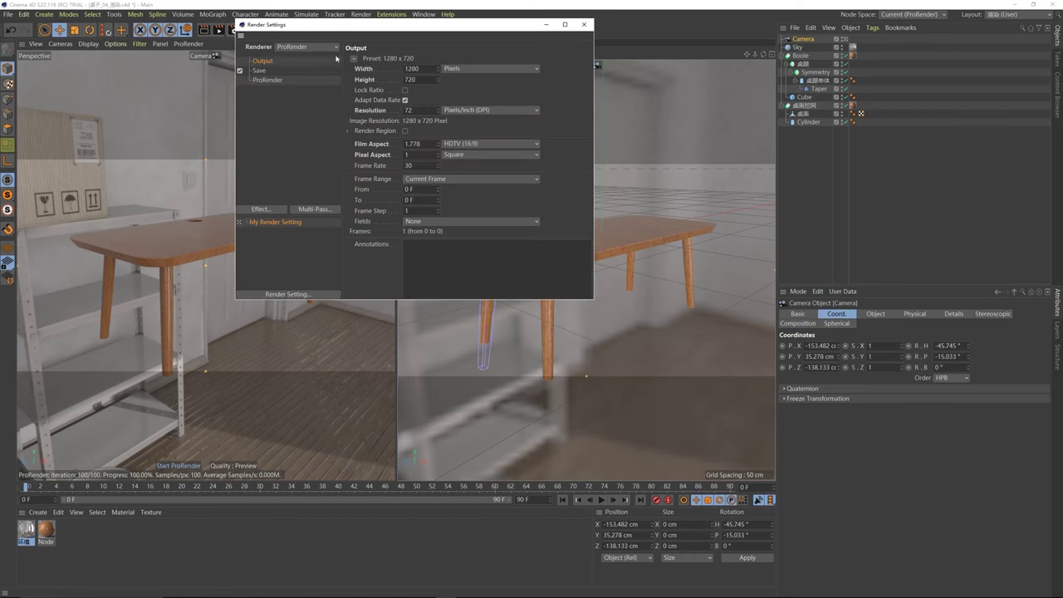
pyautogui.moveTo(343, 25); pyautogui.dragTo(550, 106)
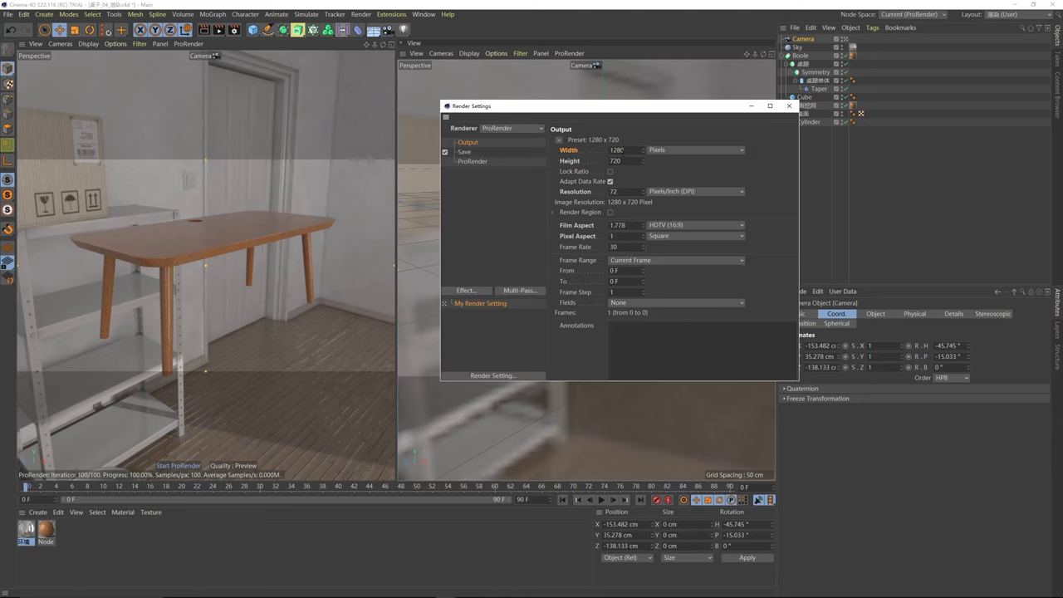
pyautogui.doubleClick(618, 161)
pyautogui.write('1280')
pyautogui.press('Return')
pyautogui.moveTo(597, 112); pyautogui.dragTo(405, 133)
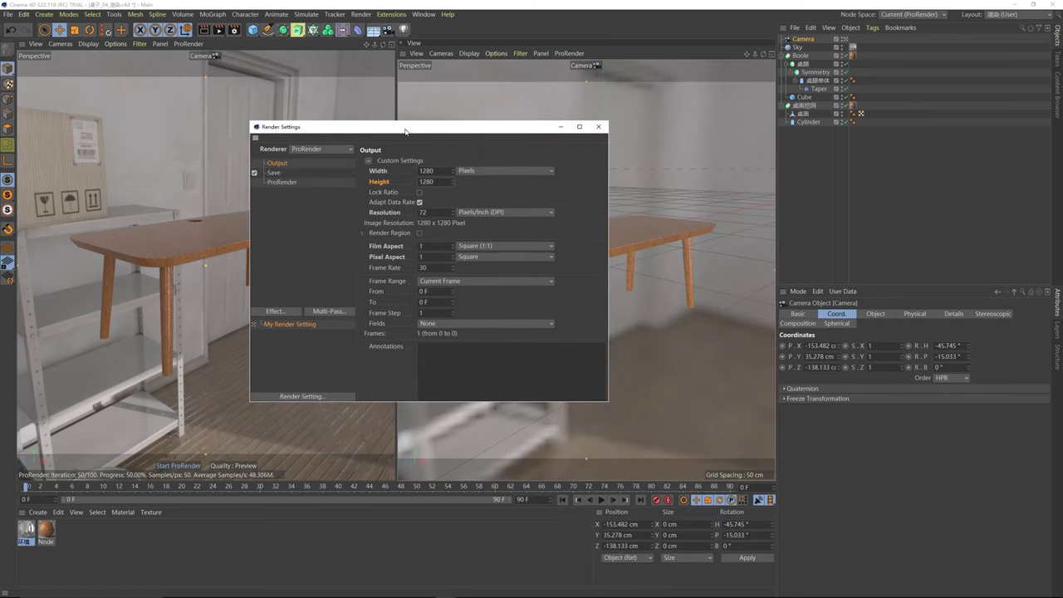
pyautogui.click(600, 127)
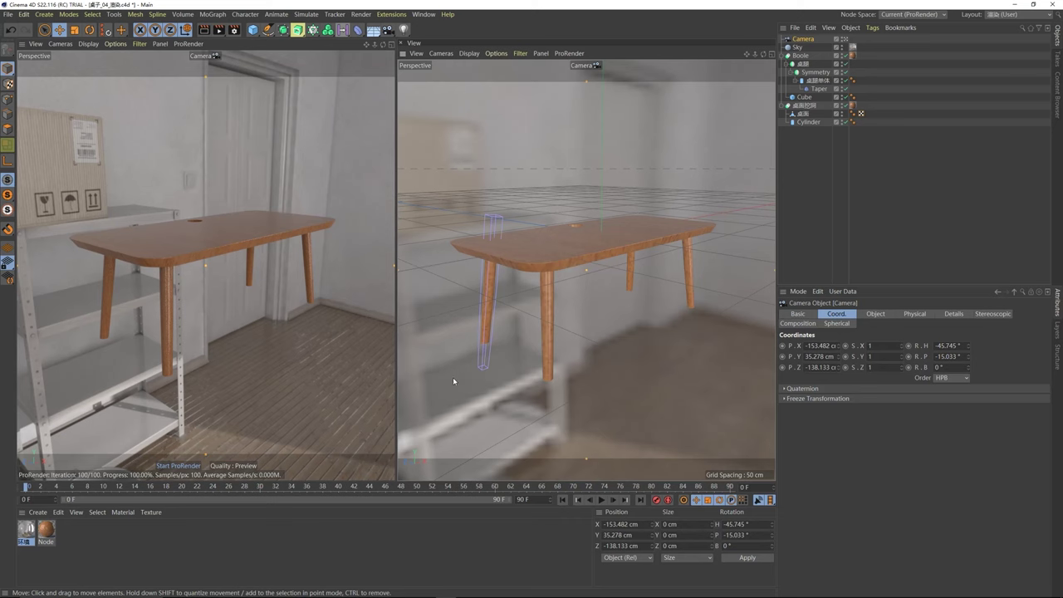
# - Pan and orbit the camera slightly to reframe the wooden table
pyautogui.keyDown('alt'); pyautogui.moveTo(538, 234); pyautogui.dragTo(581, 237, button='middle'); pyautogui.keyUp('alt')
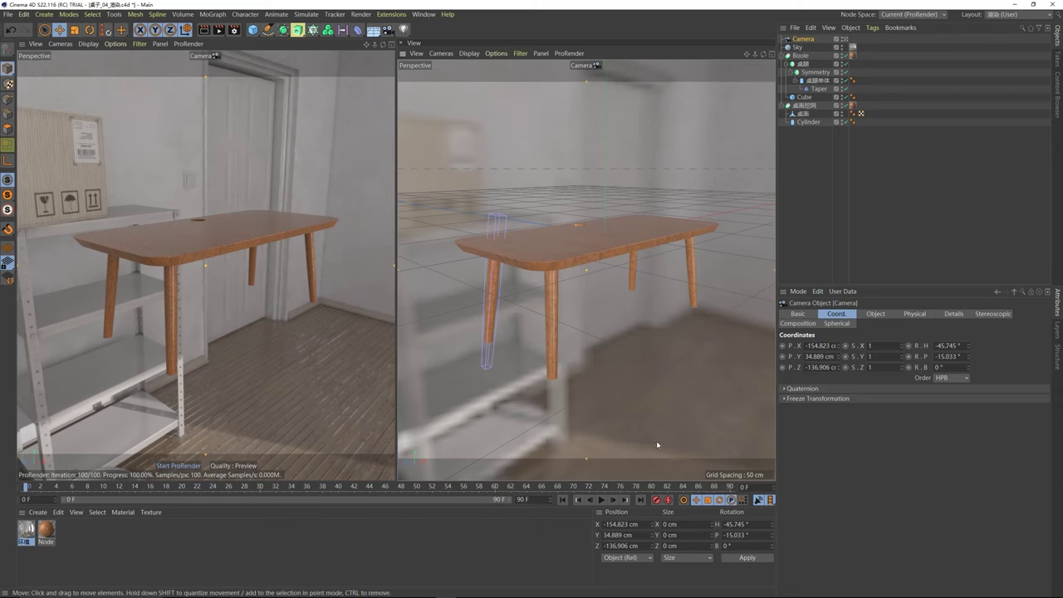
pyautogui.keyDown('alt'); pyautogui.moveTo(424, 432); pyautogui.dragTo(580, 249); pyautogui.keyUp('alt')
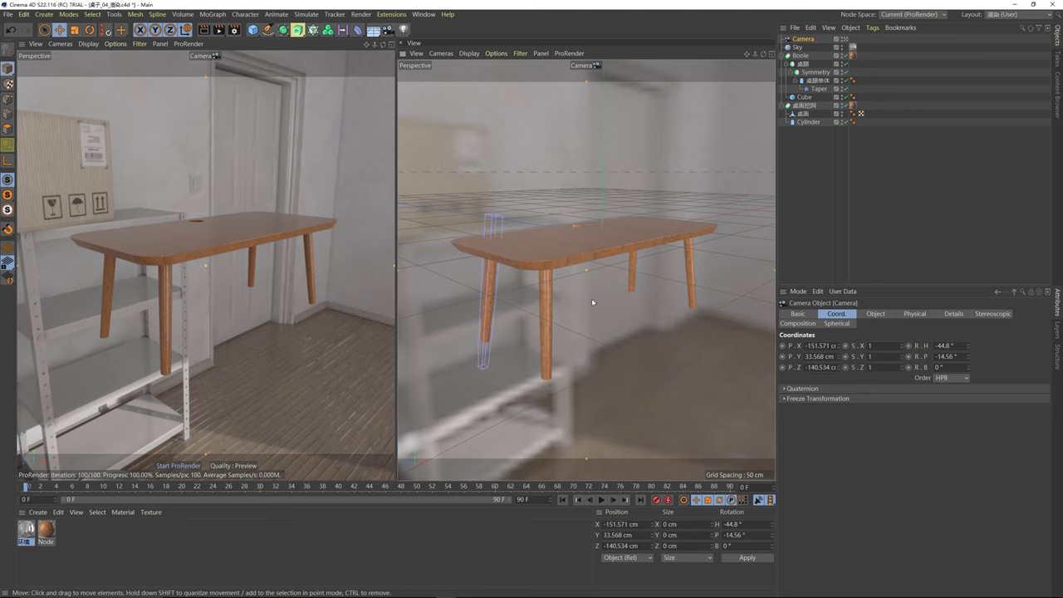
pyautogui.keyDown('alt'); pyautogui.moveTo(603, 260); pyautogui.dragTo(588, 245); pyautogui.keyUp('alt')
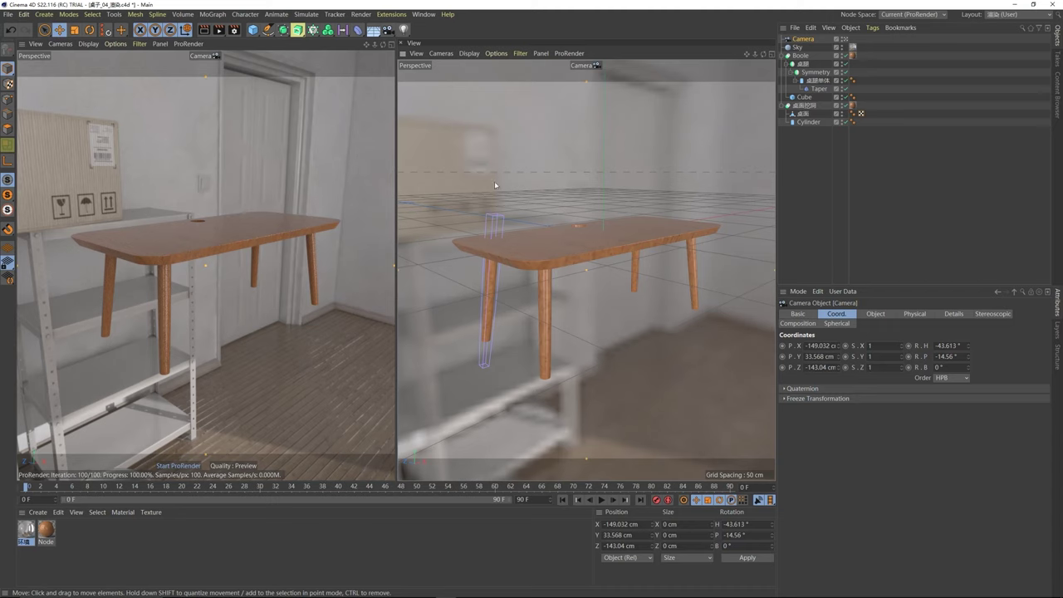
pyautogui.click(253, 31)
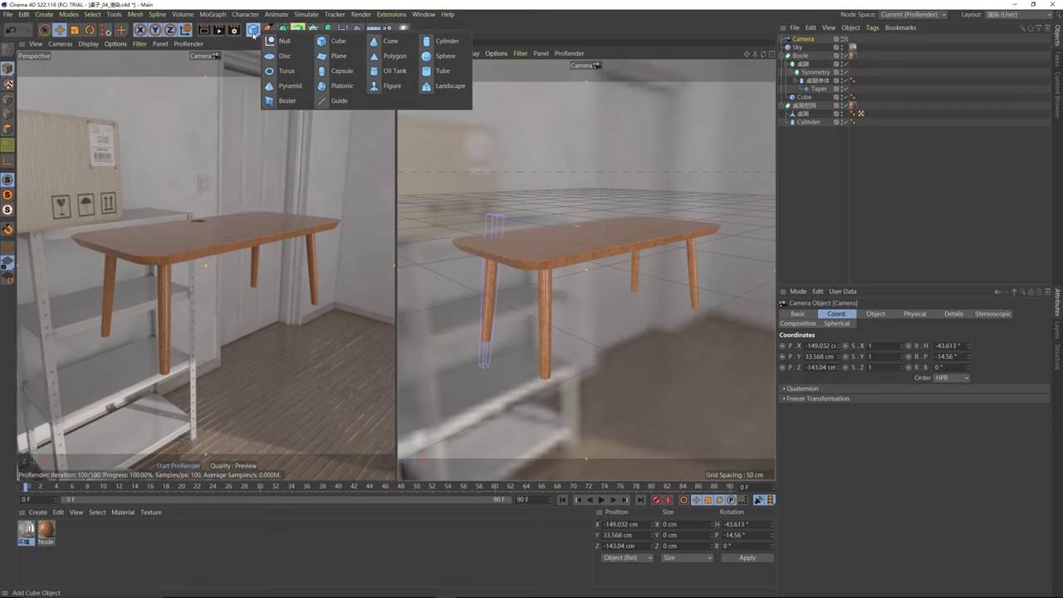
# - Add a plane and lower it to about -52 cm, just under the table legs
pyautogui.click(338, 56)
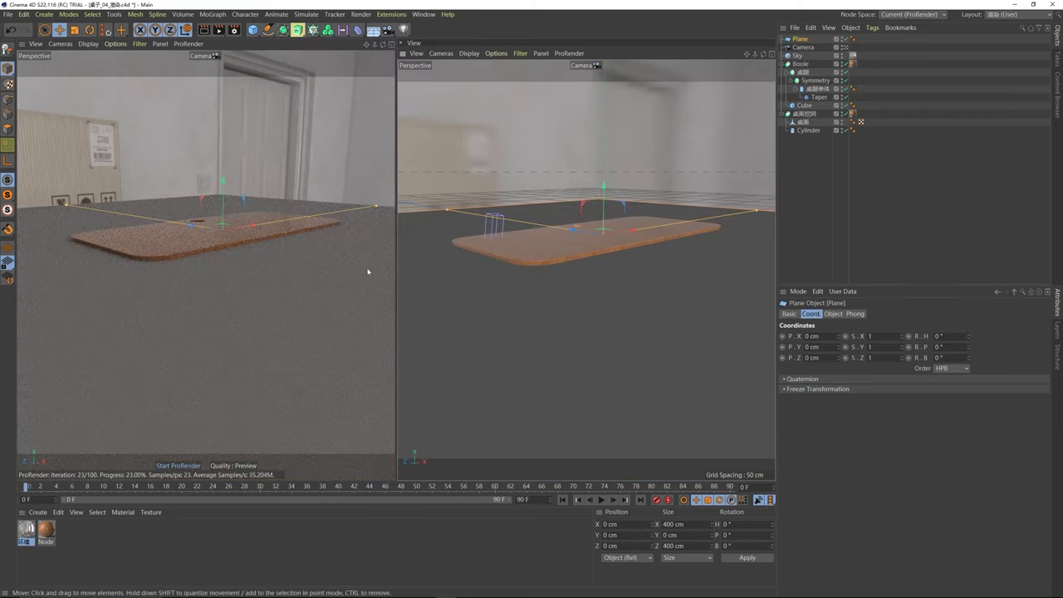
pyautogui.moveTo(603, 197); pyautogui.dragTo(624, 283)
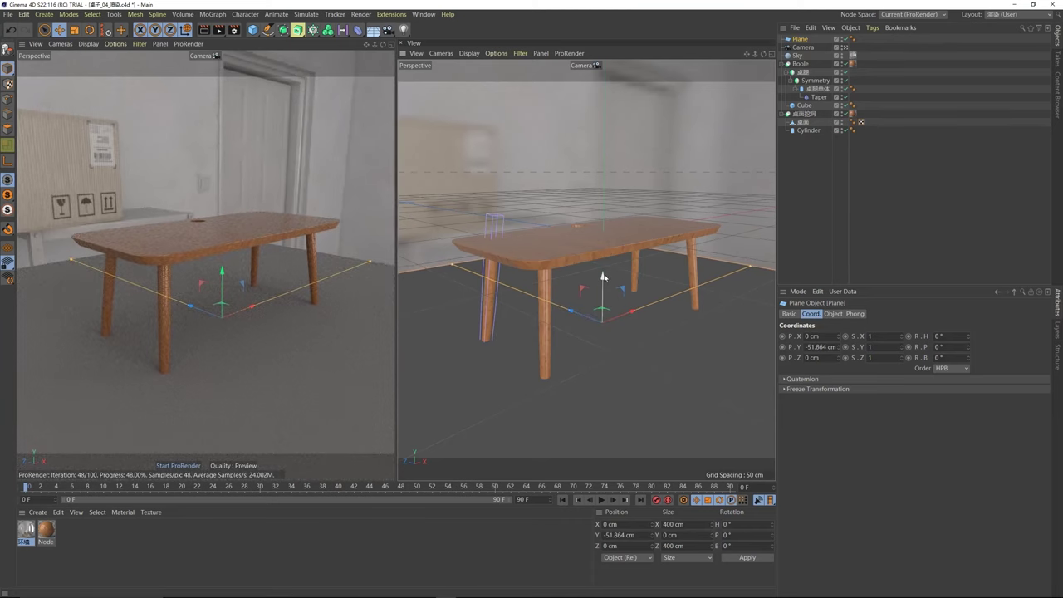
pyautogui.moveTo(604, 277); pyautogui.dragTo(607, 279)
# - Stretch the plane into a huge floor and add a second plane, Plane.1
pyautogui.moveTo(752, 268); pyautogui.dragTo(752, 269)
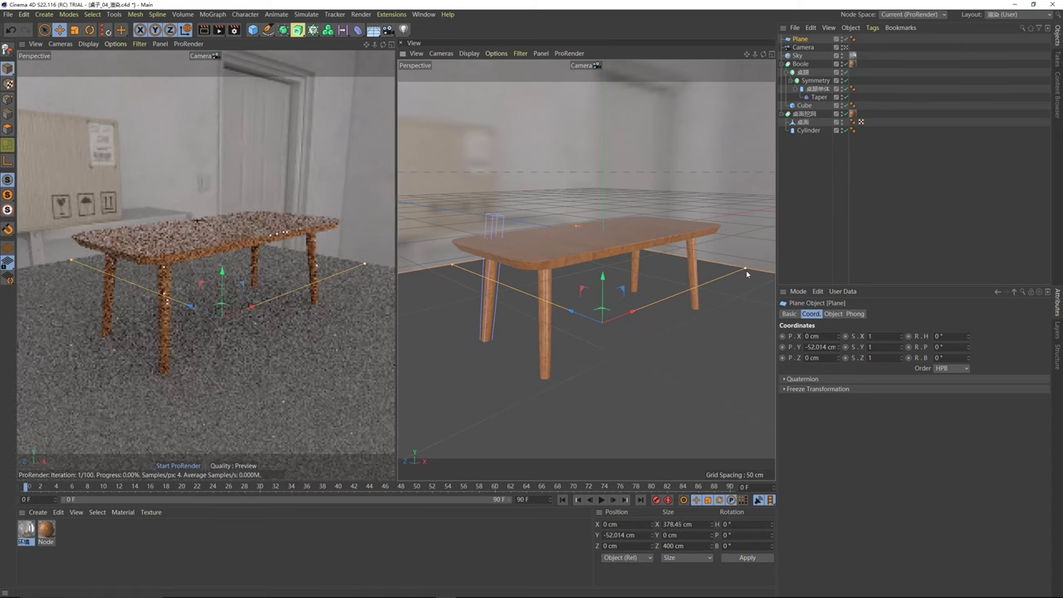
pyautogui.moveTo(752, 269); pyautogui.dragTo(775, 193)
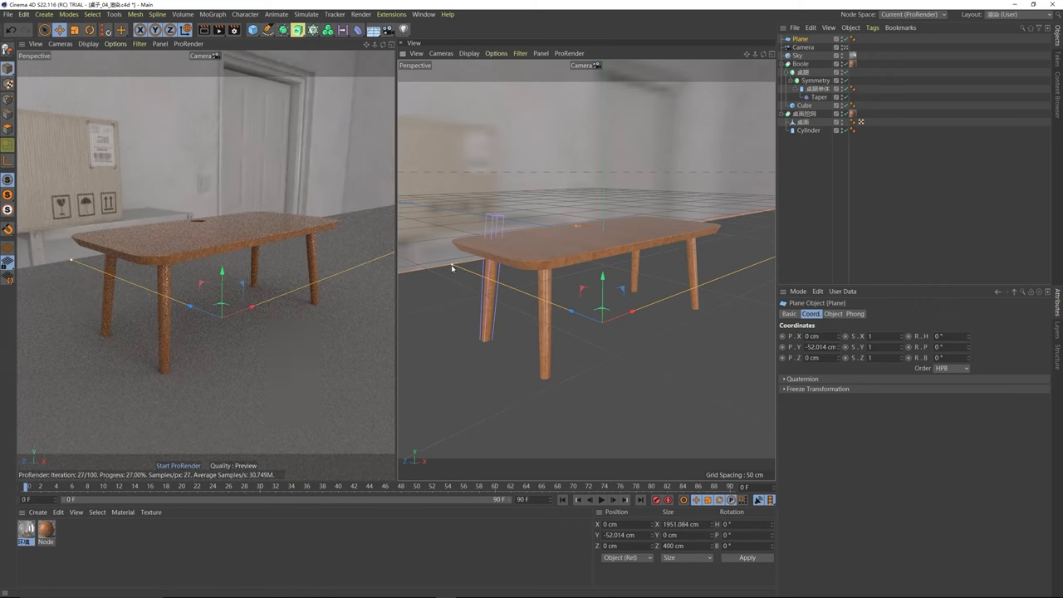
pyautogui.moveTo(452, 267); pyautogui.dragTo(449, 189)
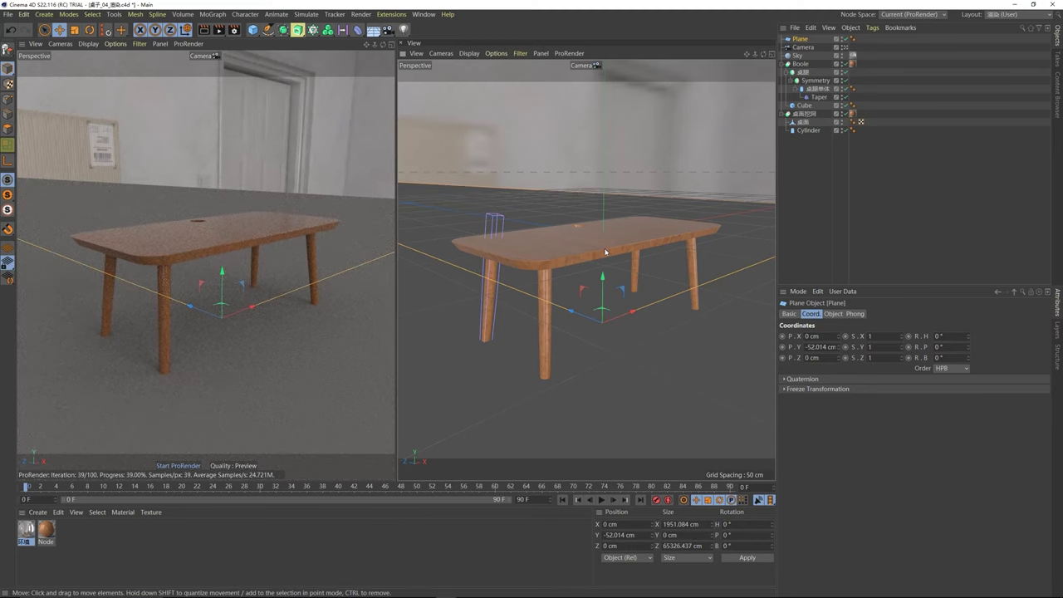
pyautogui.keyDown('alt'); pyautogui.moveTo(606, 251); pyautogui.dragTo(655, 294); pyautogui.keyUp('alt')
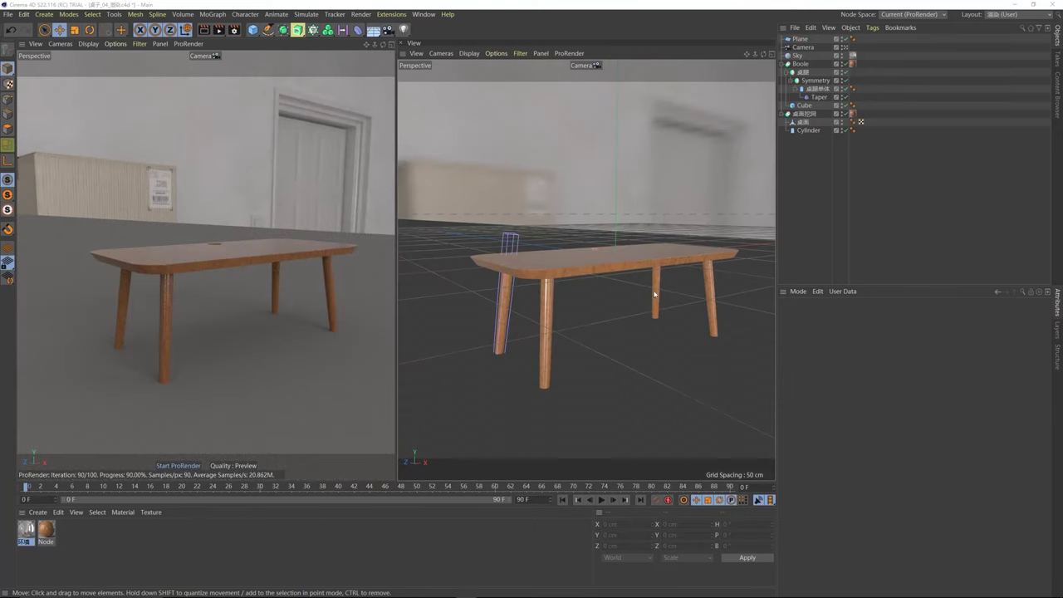
pyautogui.moveTo(252, 29); pyautogui.dragTo(319, 58)
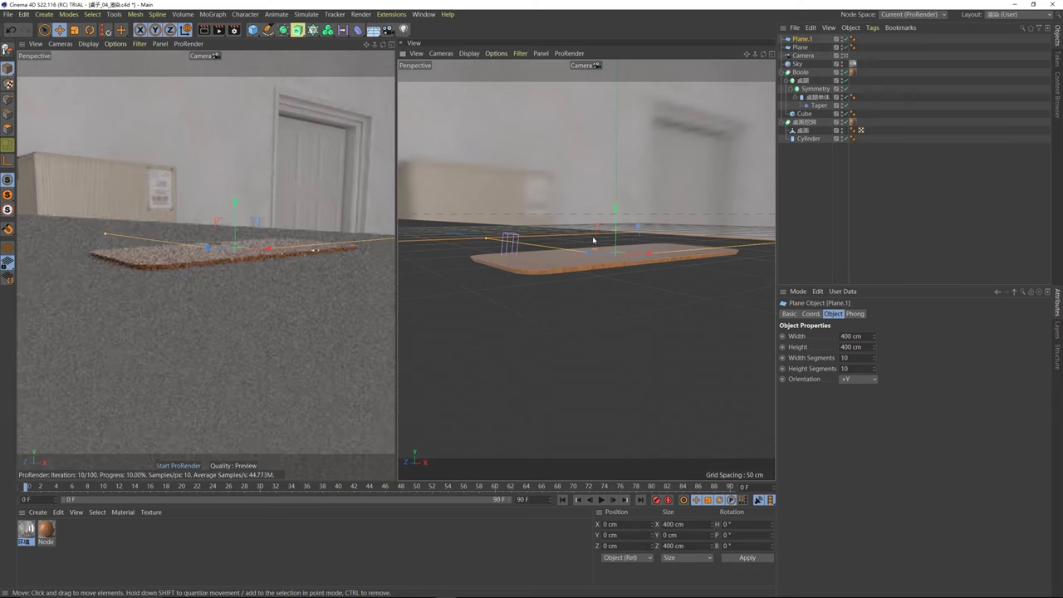
# - Rotate Plane.1 90° in pitch so it stands upright as a wall
pyautogui.click(90, 30)
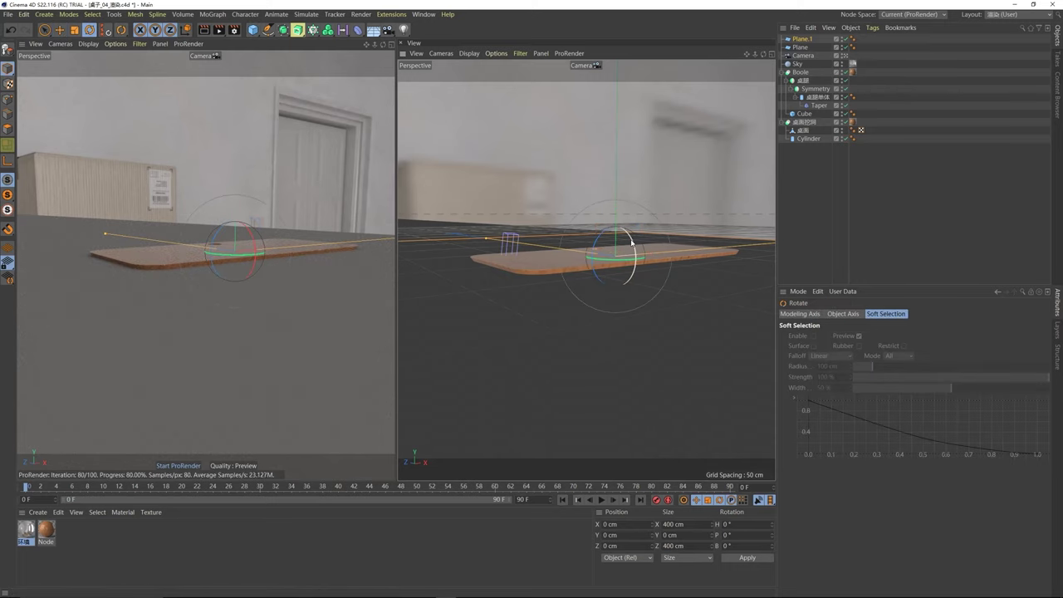
pyautogui.moveTo(632, 241); pyautogui.dragTo(772, 221)
pyautogui.press('e')
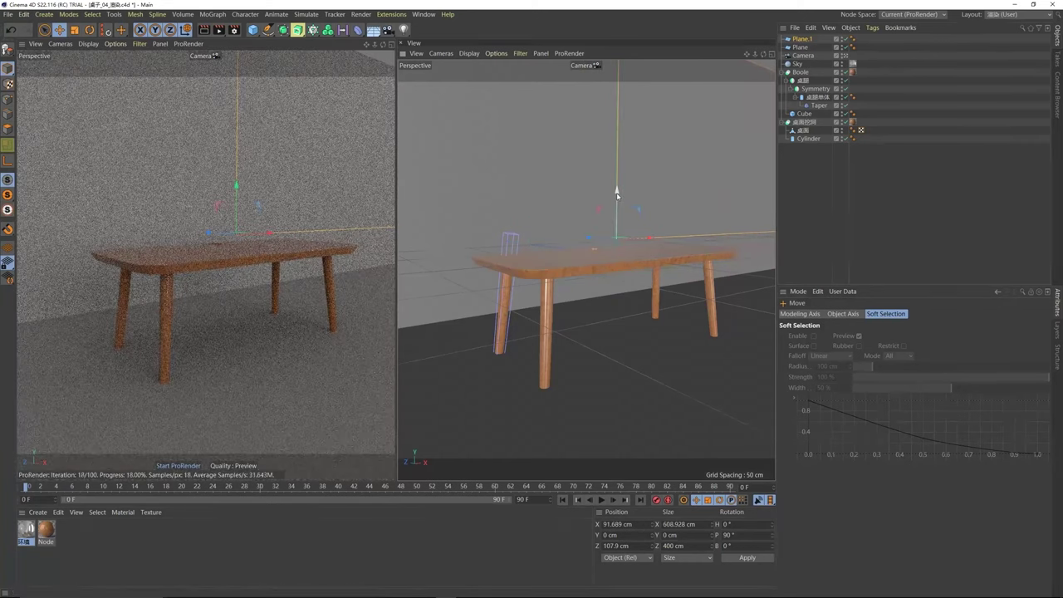
# - Move the wall behind the table, widen it to 742 cm and raise it to about 44 cm
pyautogui.moveTo(616, 192); pyautogui.dragTo(617, 178)
pyautogui.moveTo(653, 221); pyautogui.dragTo(596, 221)
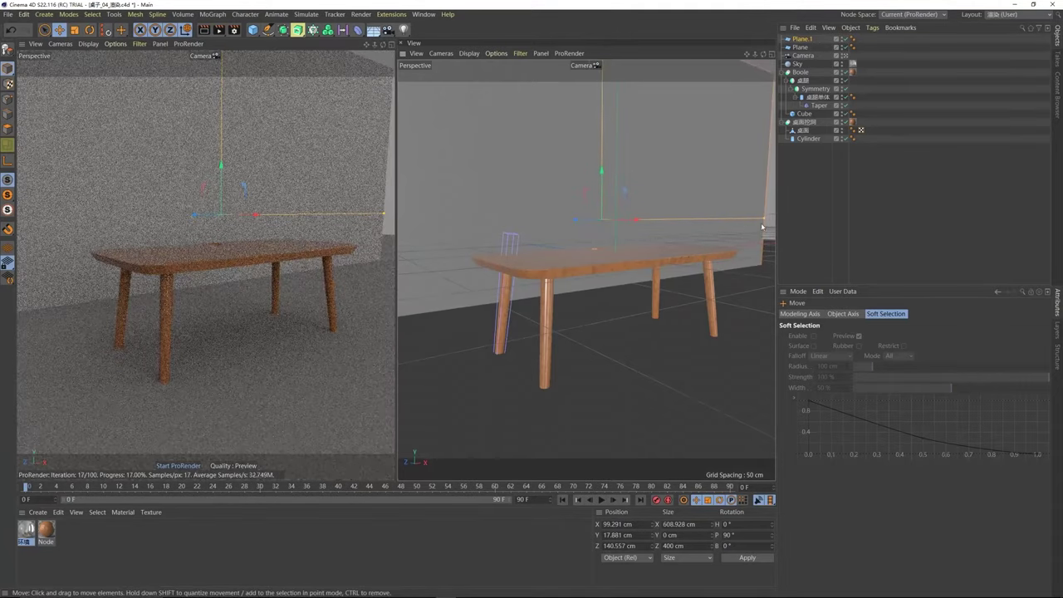
pyautogui.moveTo(767, 221); pyautogui.dragTo(790, 221)
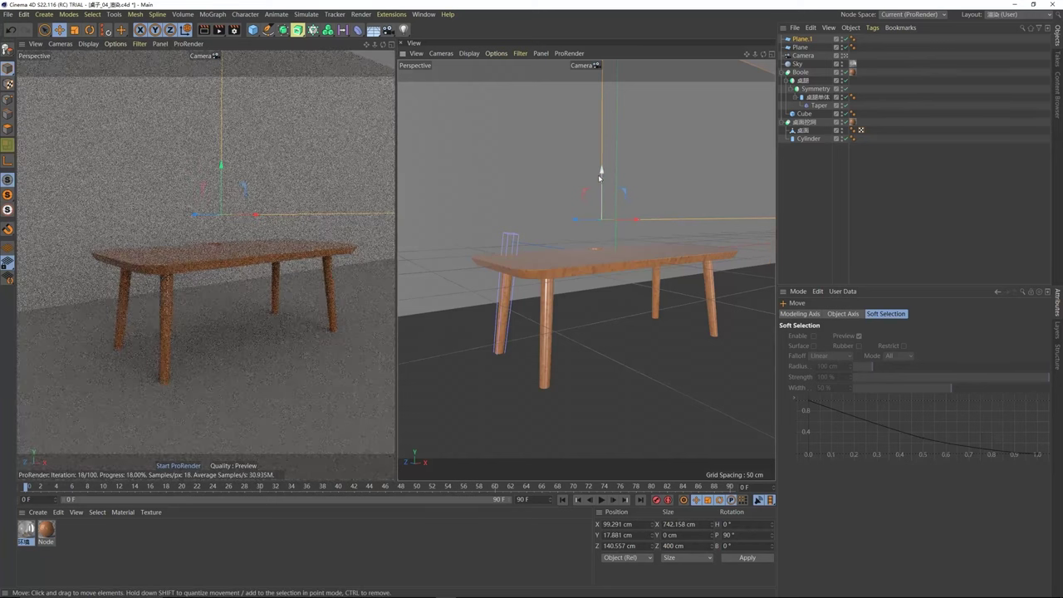
pyautogui.moveTo(603, 173); pyautogui.dragTo(601, 145)
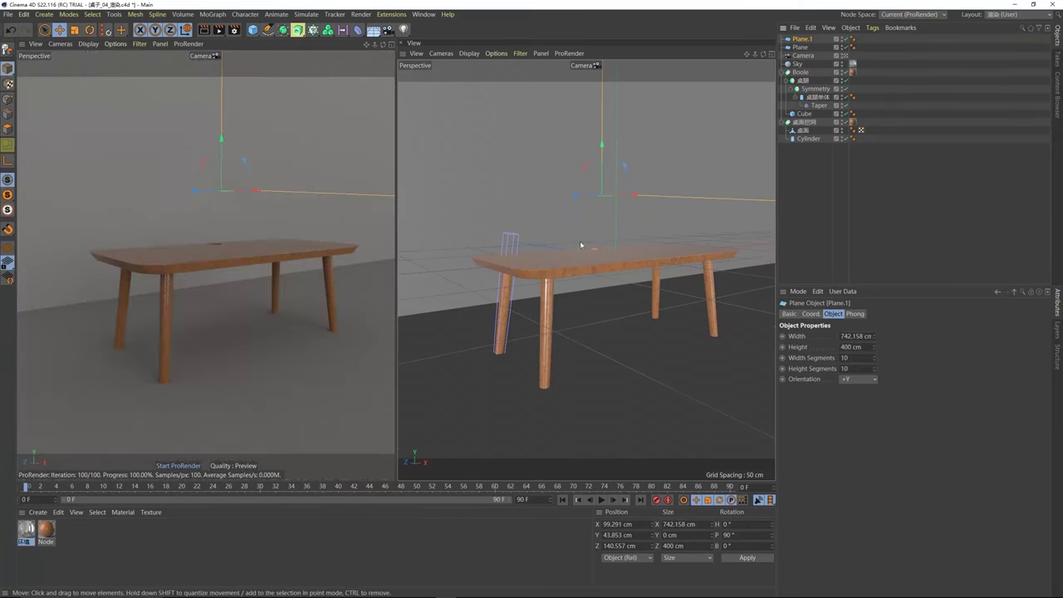
pyautogui.click(803, 55)
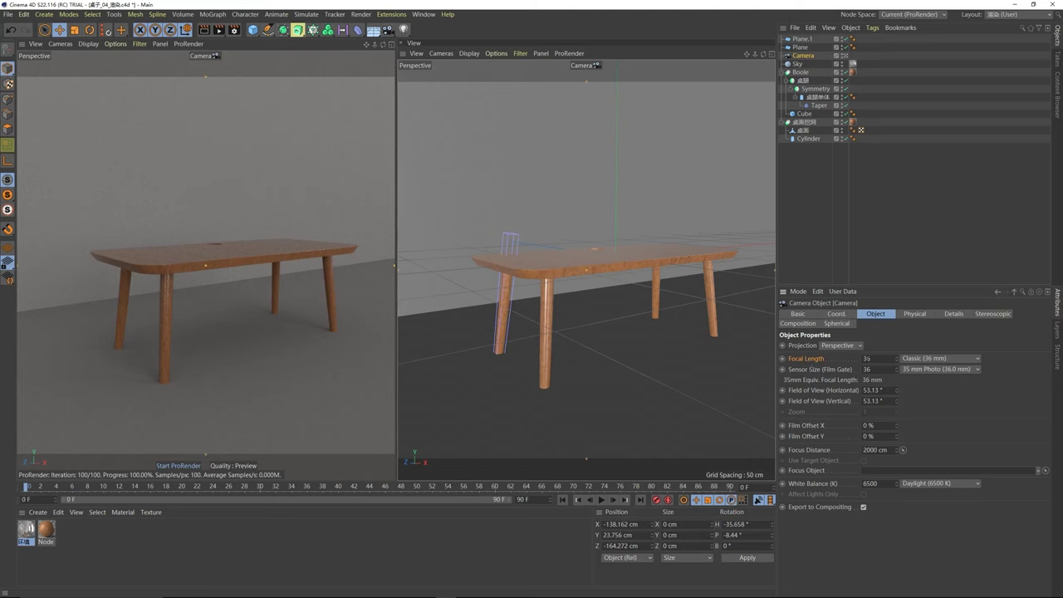
pyautogui.click(952, 358)
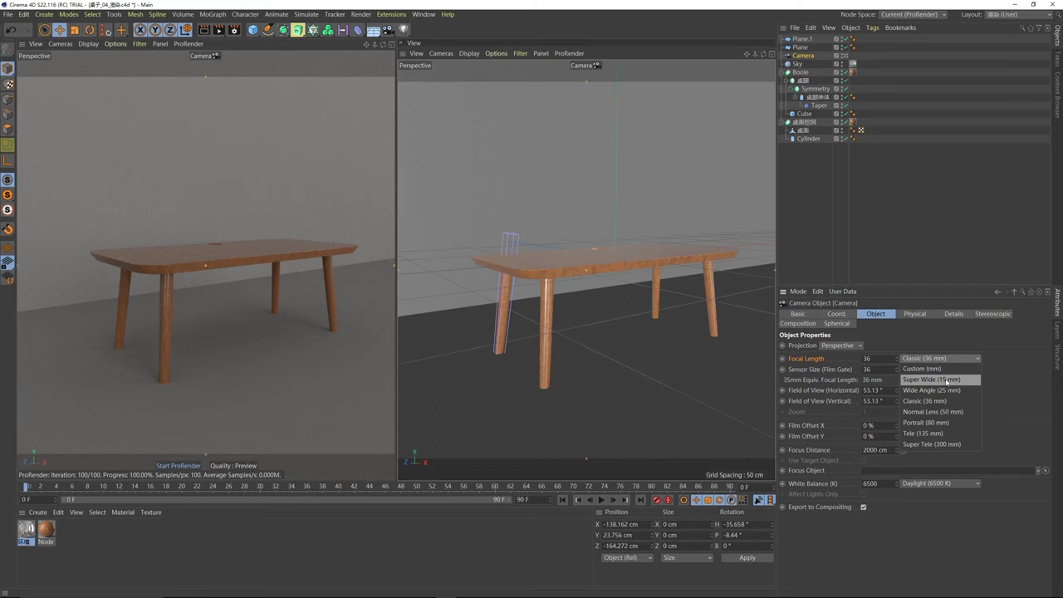
pyautogui.click(926, 380)
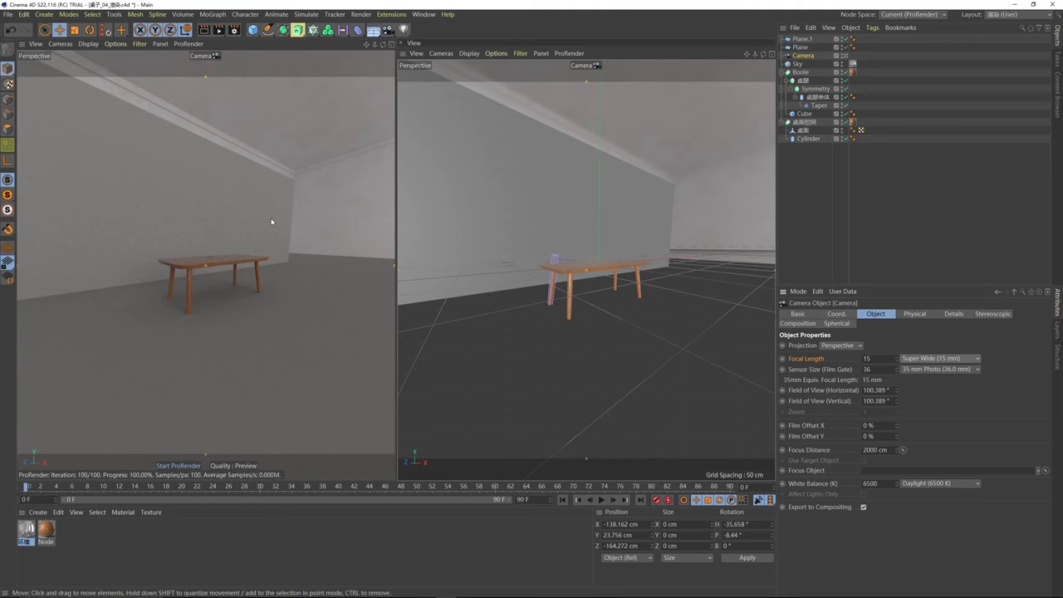
pyautogui.click(955, 360)
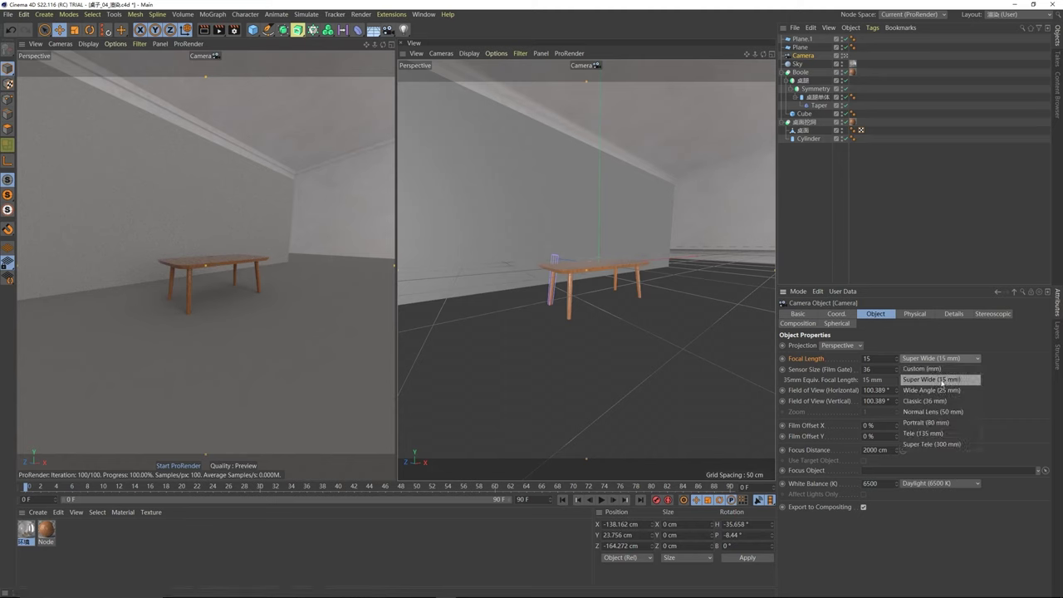
pyautogui.click(942, 380)
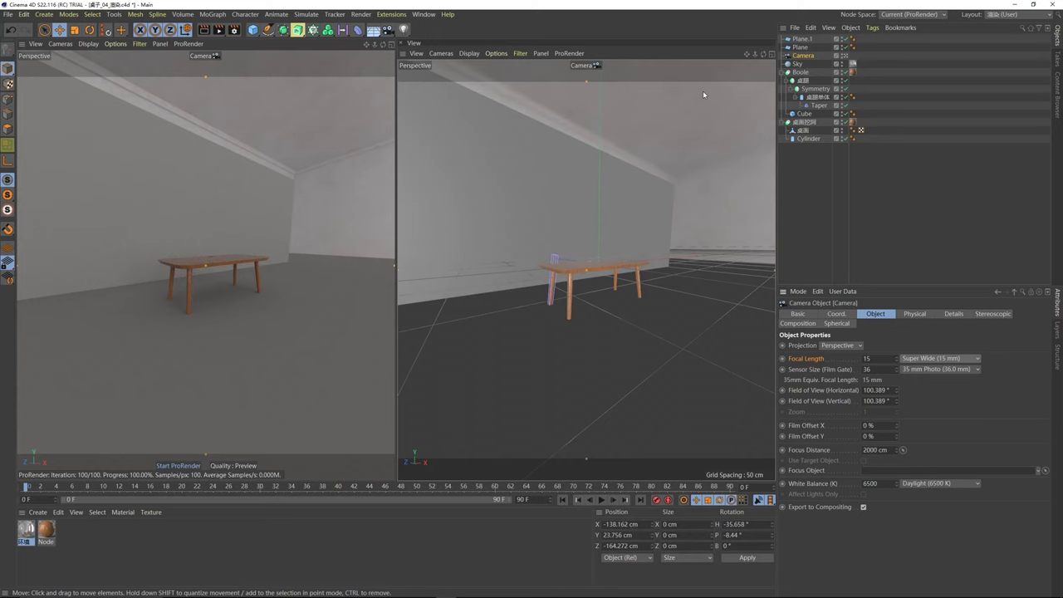
pyautogui.click(939, 358)
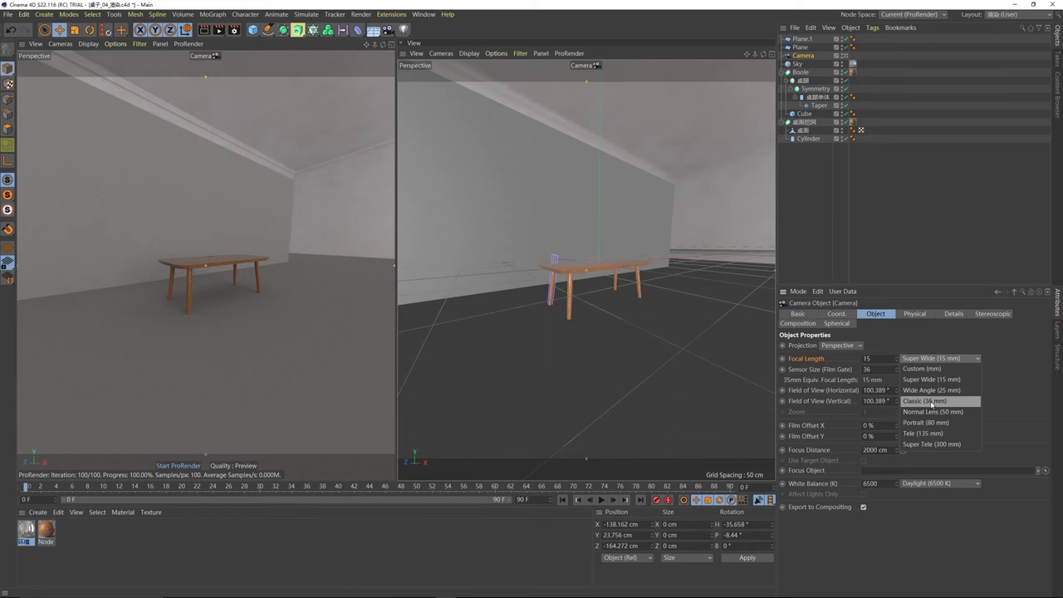
pyautogui.click(932, 402)
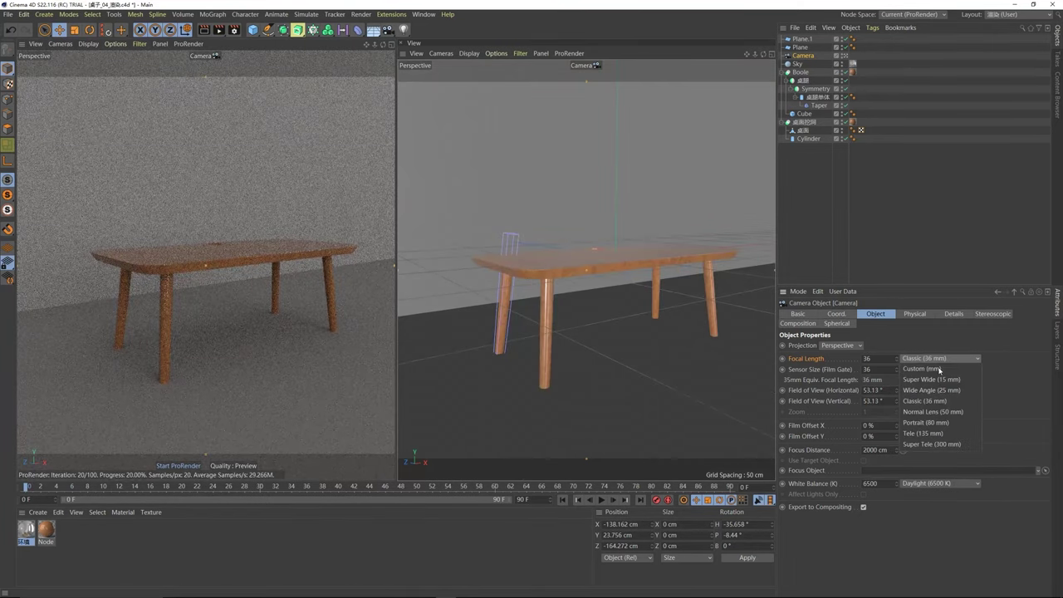
# - Switch the camera lens from the Portrait 80 mm preset to Tele 135 mm
pyautogui.click(918, 422)
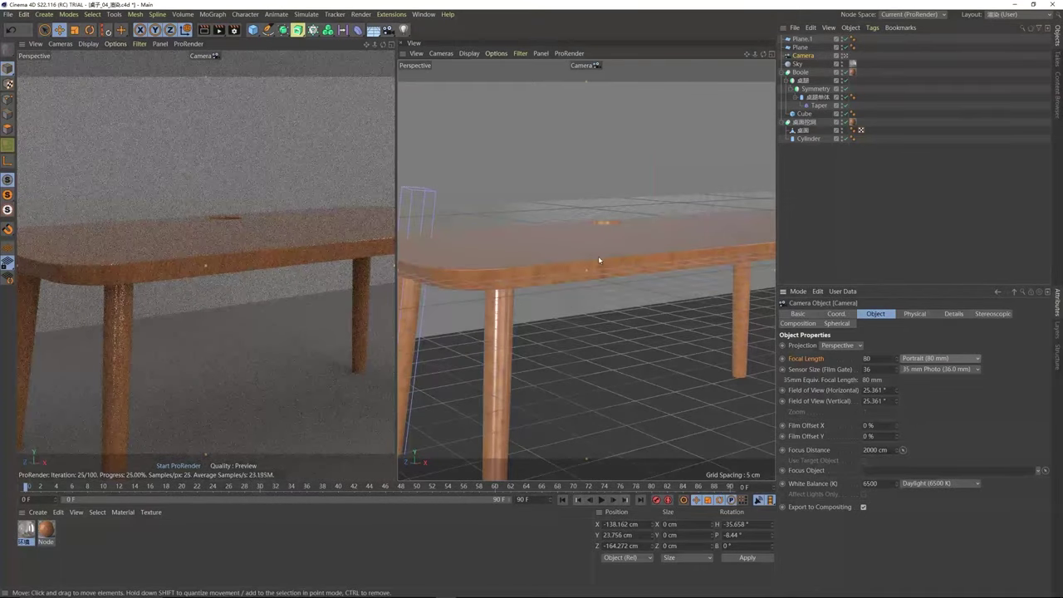
pyautogui.scroll(-8, 598, 256)
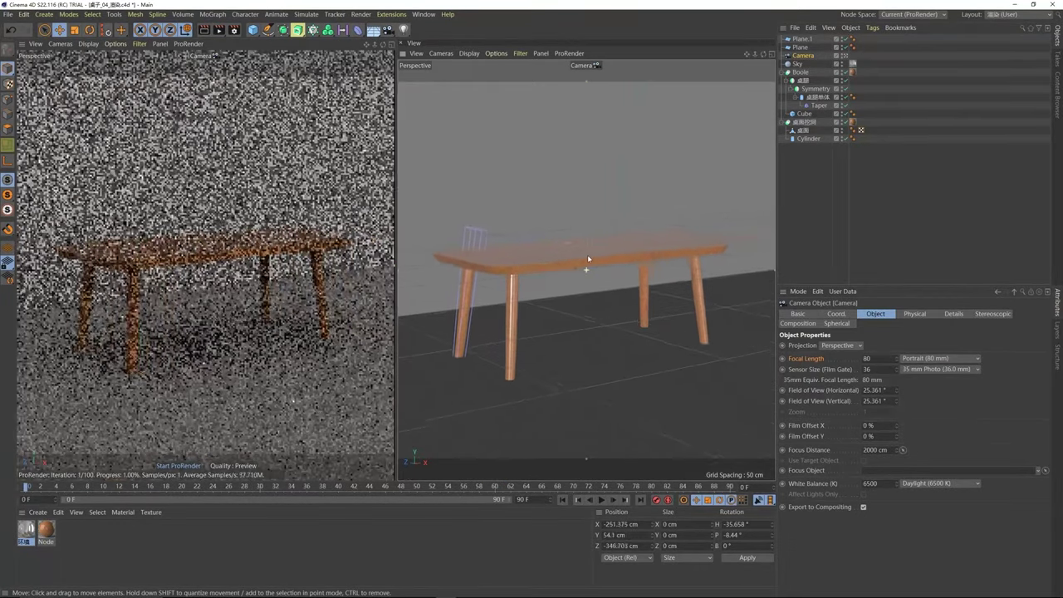
pyautogui.scroll(2, 594, 255)
pyautogui.click(926, 358)
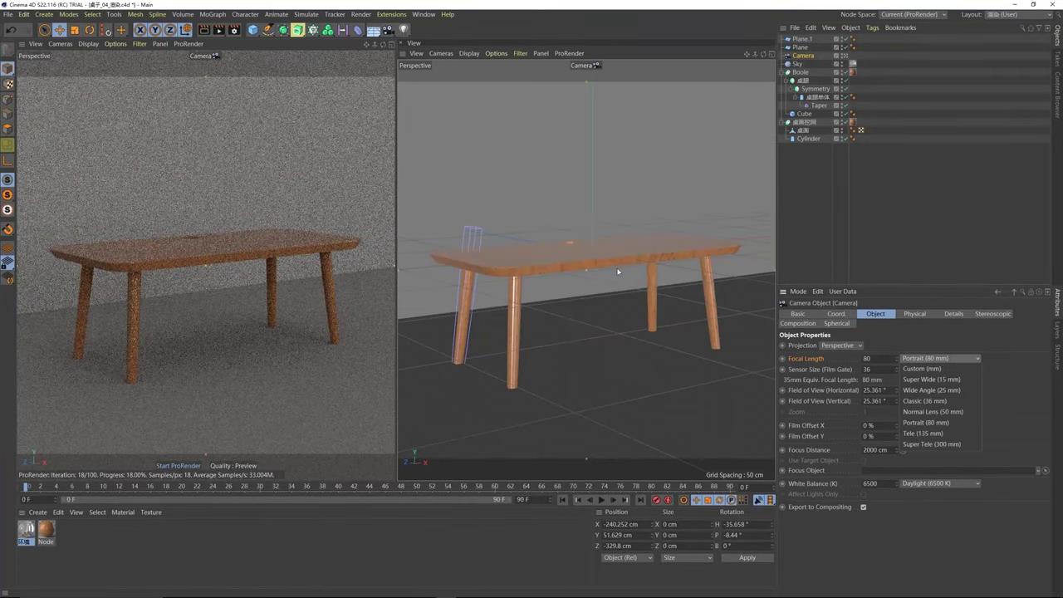
pyautogui.click(924, 433)
pyautogui.scroll(-10, 598, 289)
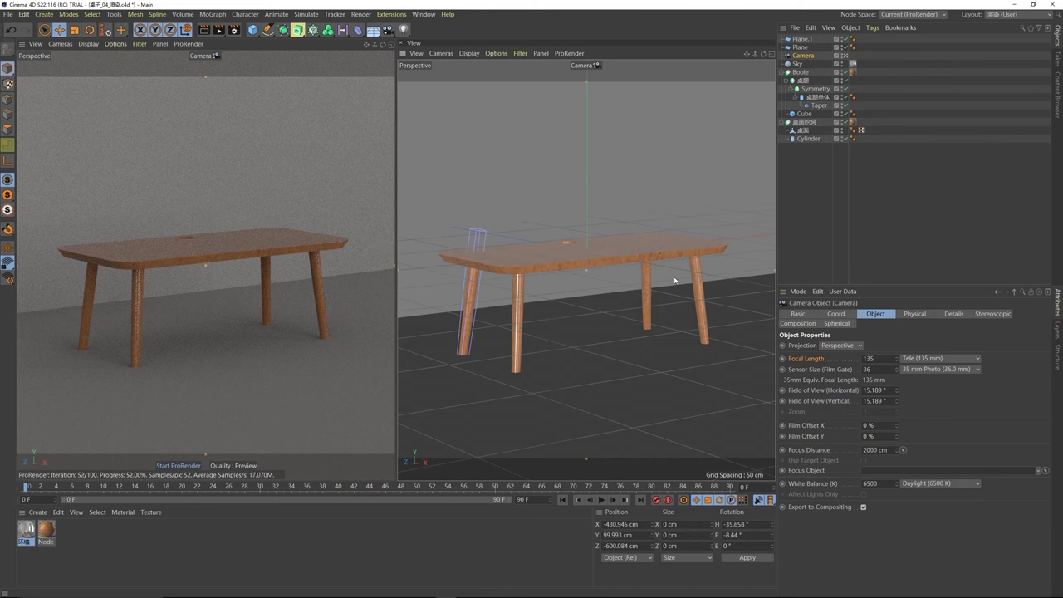
# - Nudge the camera to reframe the table, keeping the Tele 135 mm focal length
pyautogui.keyDown('alt'); pyautogui.moveTo(572, 245); pyautogui.dragTo(681, 228, button='middle'); pyautogui.keyUp('alt')
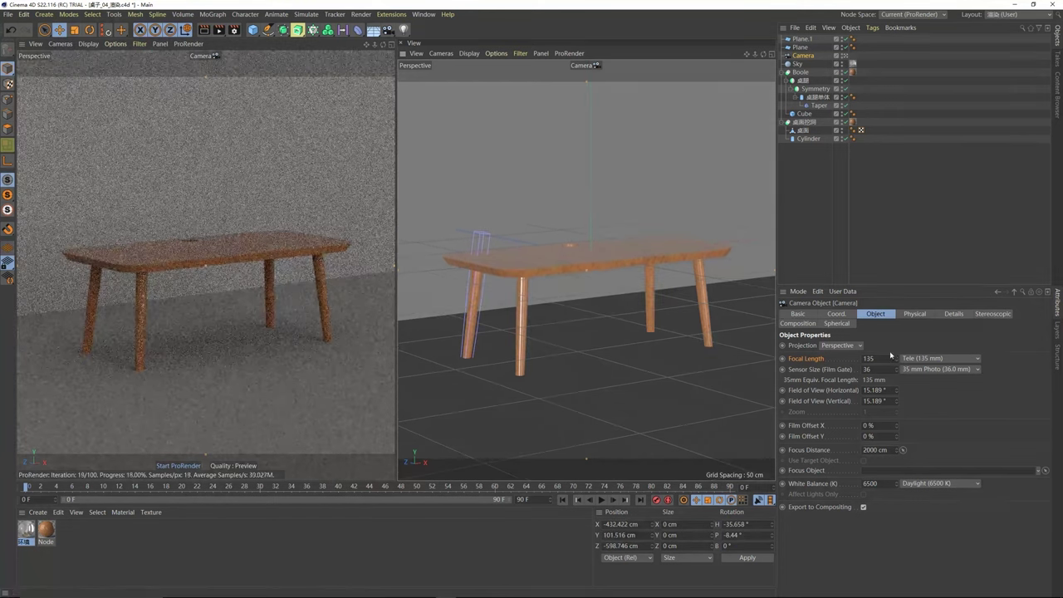
pyautogui.click(939, 358)
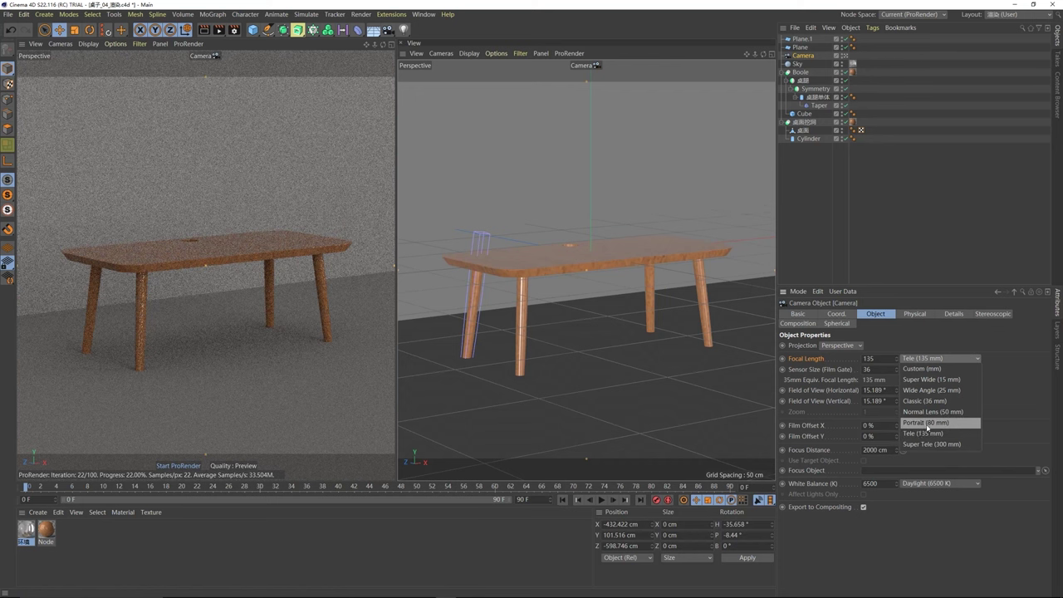
pyautogui.click(929, 434)
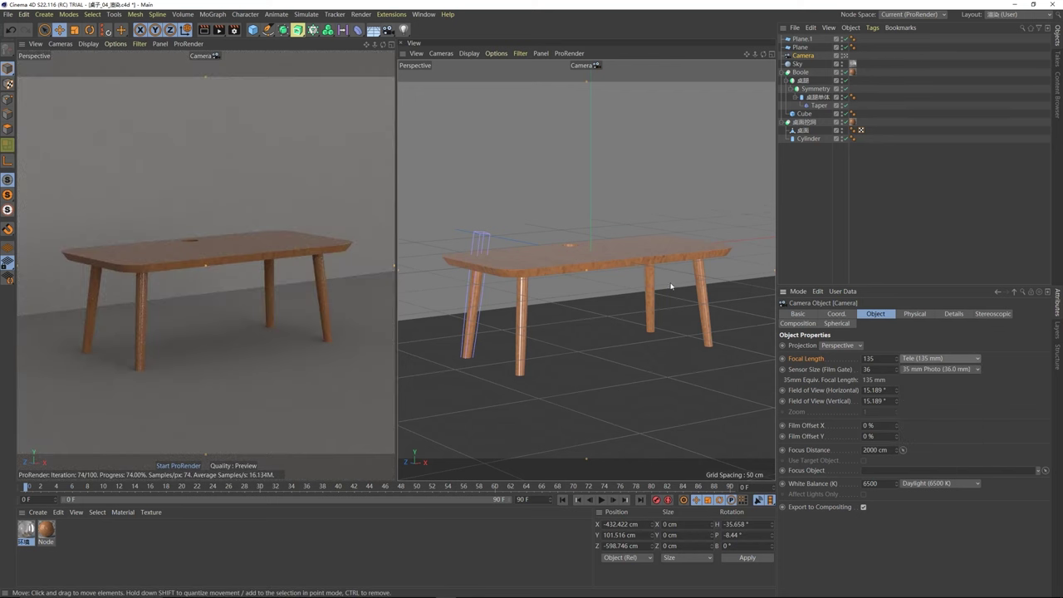
pyautogui.moveTo(588, 265)
pyautogui.mouseDown()
pyautogui.moveTo(577, 266)
pyautogui.moveTo(597, 268)
pyautogui.mouseUp()
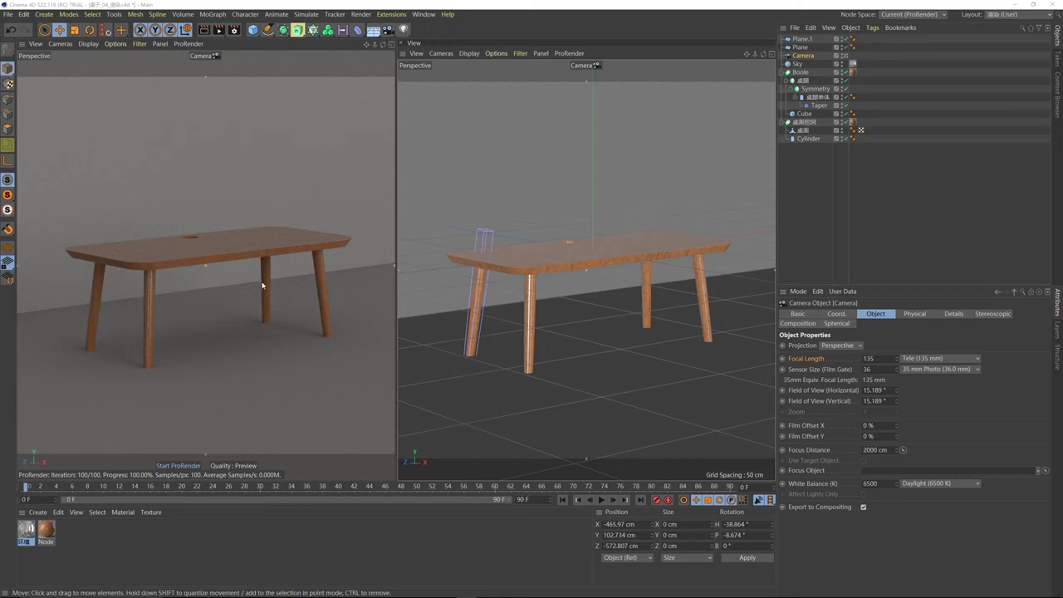
# - Rotate the Sky object's heading toward 40.4° to change the light direction on the table
pyautogui.click(797, 64)
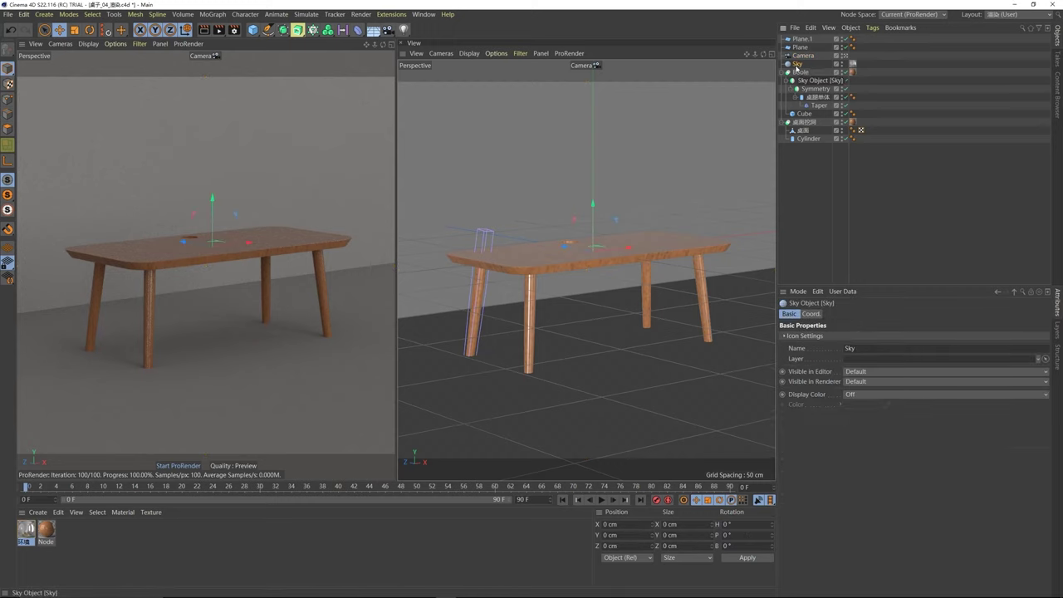
pyautogui.click(812, 314)
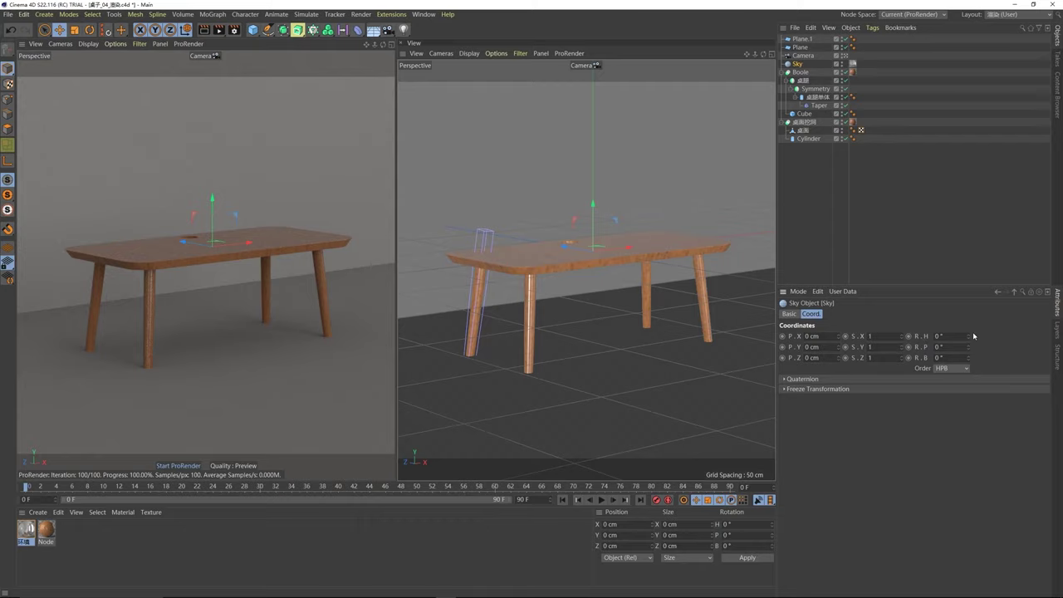
pyautogui.moveTo(968, 336); pyautogui.dragTo(965, 424)
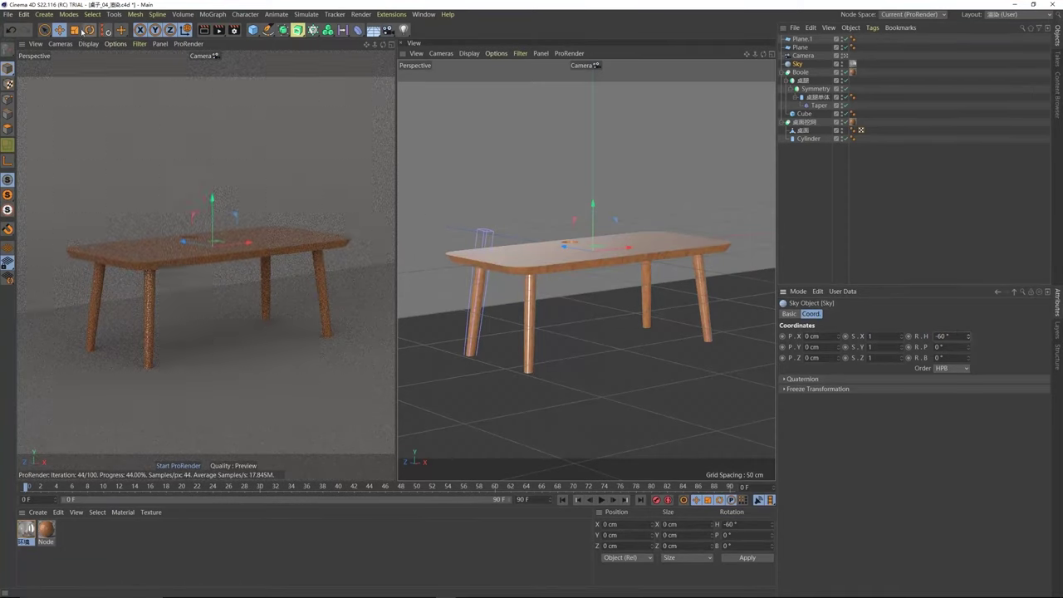
pyautogui.click(90, 29)
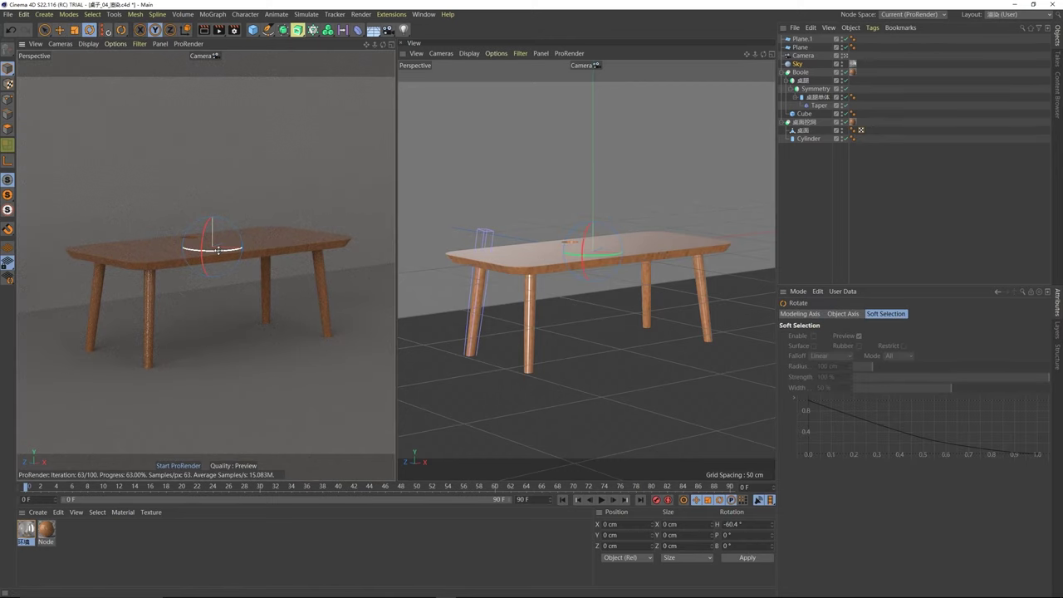
pyautogui.moveTo(237, 249); pyautogui.dragTo(199, 248)
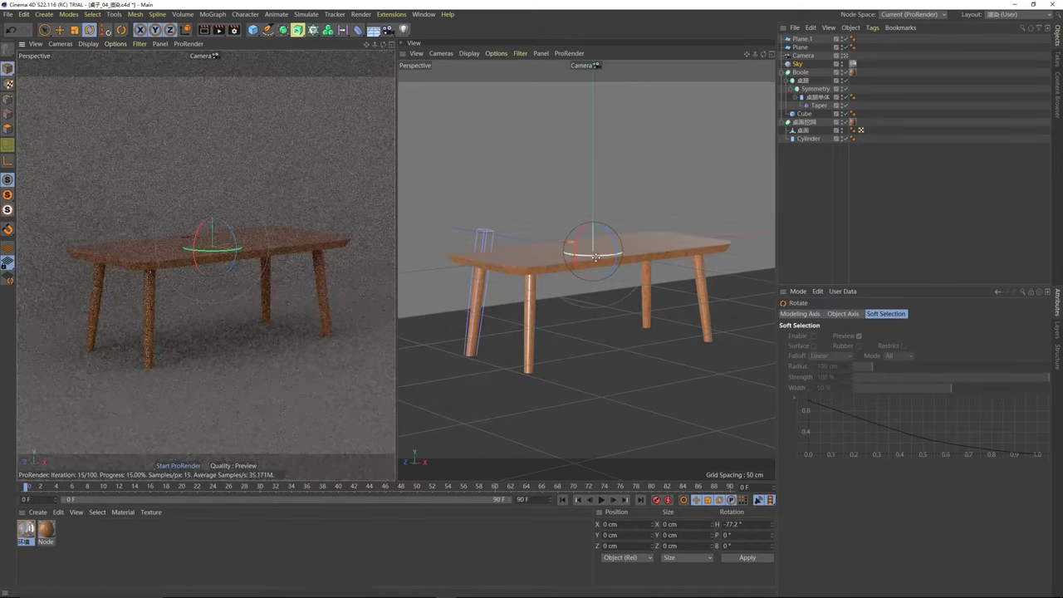
pyautogui.moveTo(581, 248); pyautogui.dragTo(675, 244)
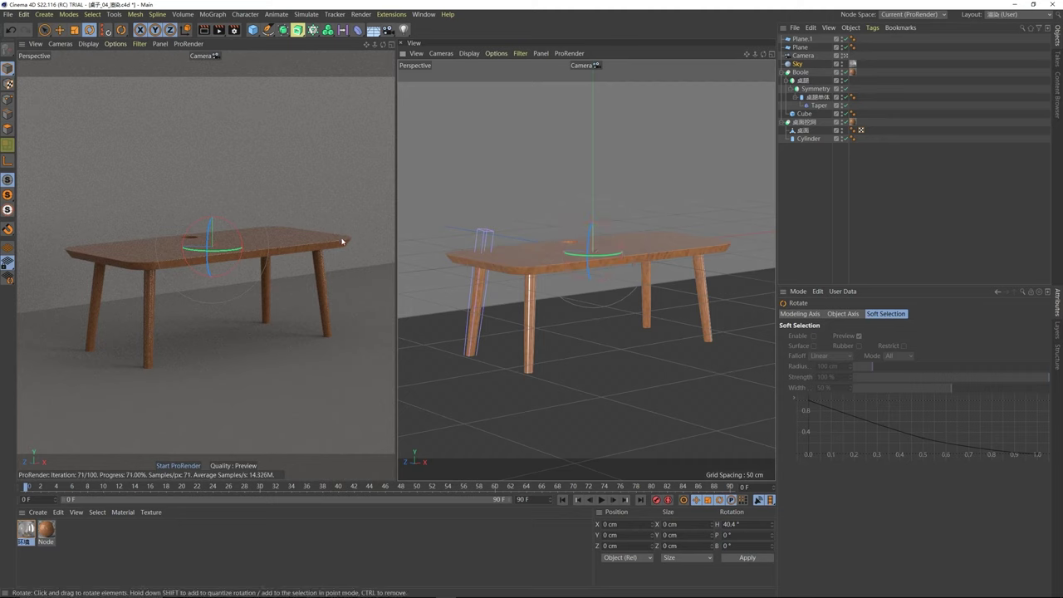
pyautogui.click(799, 64)
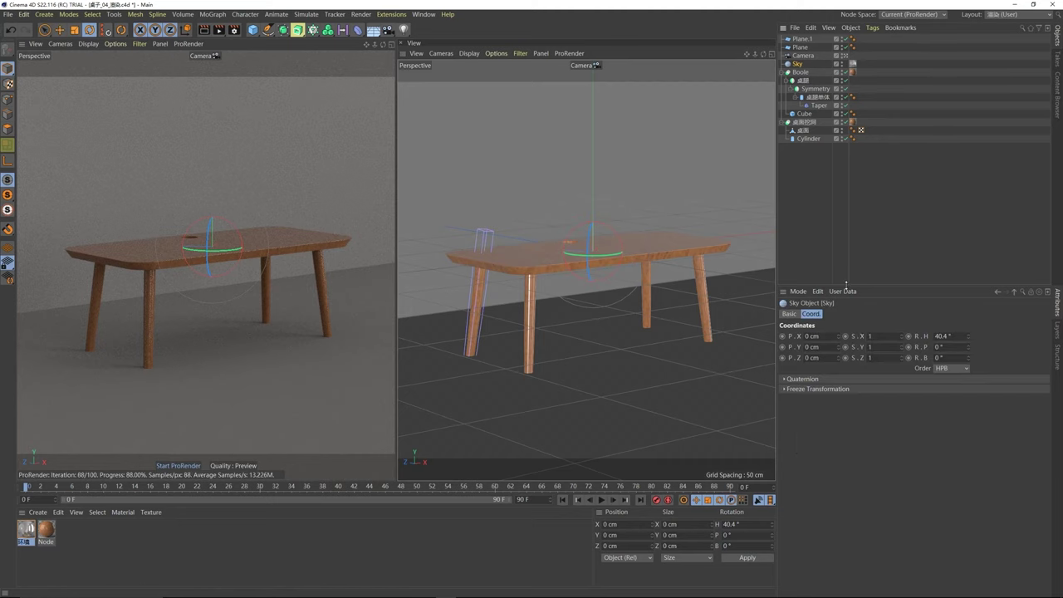
pyautogui.click(944, 337)
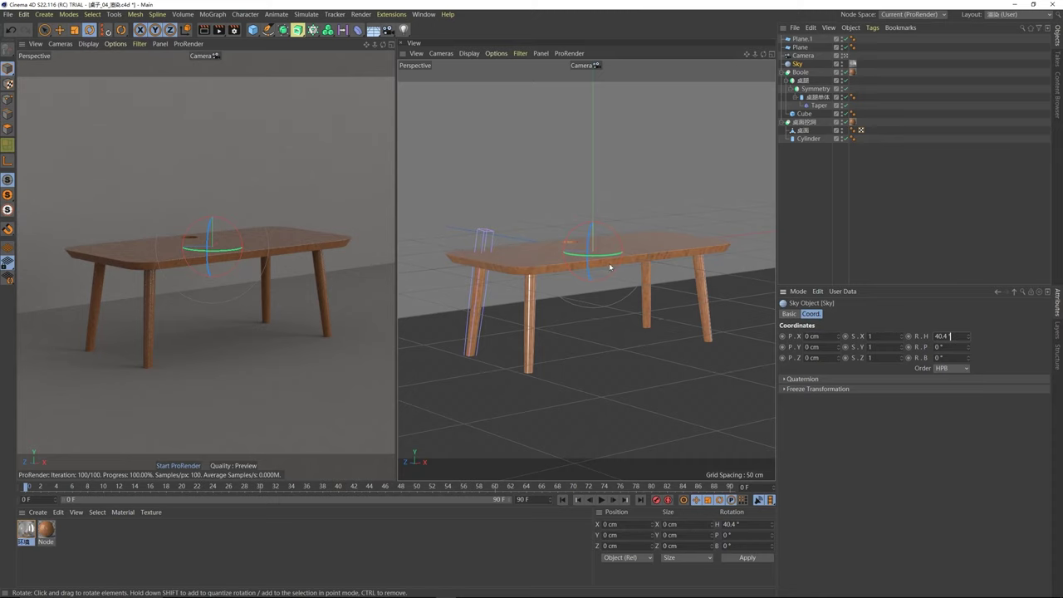
# - Confirm the 40.4° sky heading and raise the 环境 material's BackLight_4K_01.hdr exposure to 1
pyautogui.press('Return')
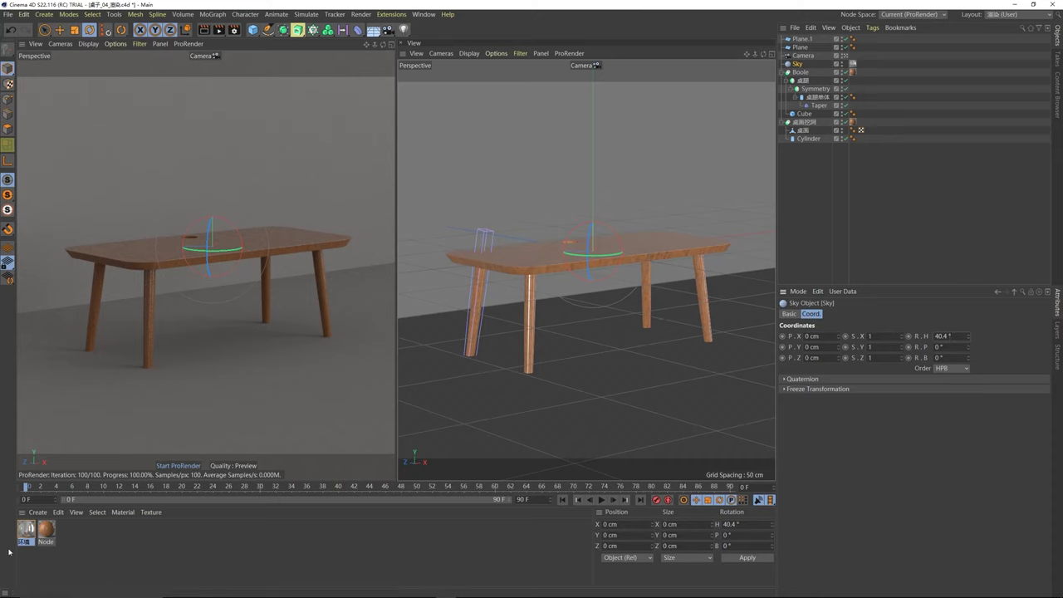
pyautogui.doubleClick(26, 532)
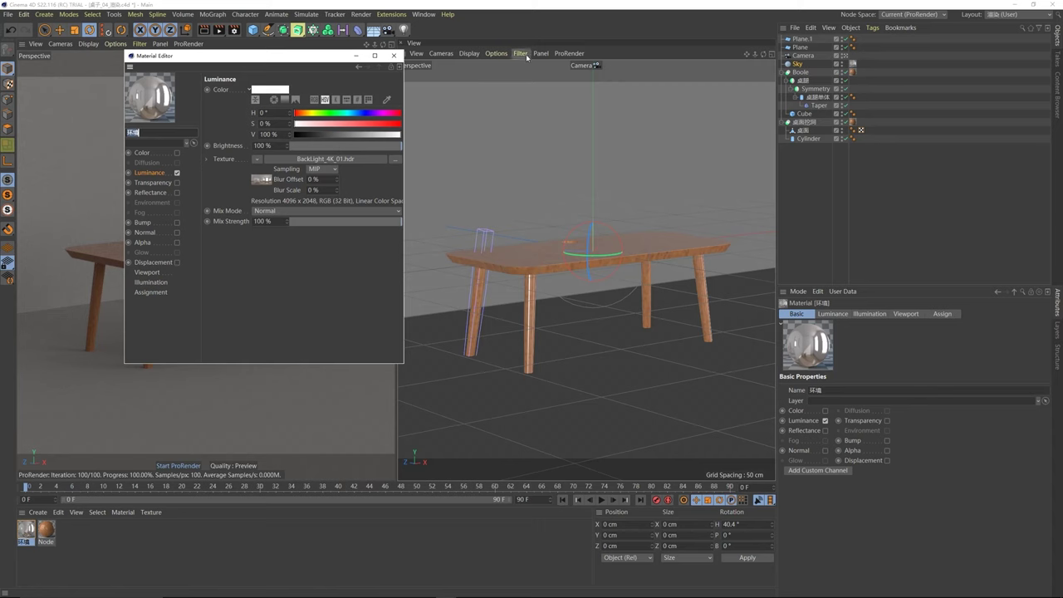
pyautogui.moveTo(337, 56); pyautogui.dragTo(509, 120)
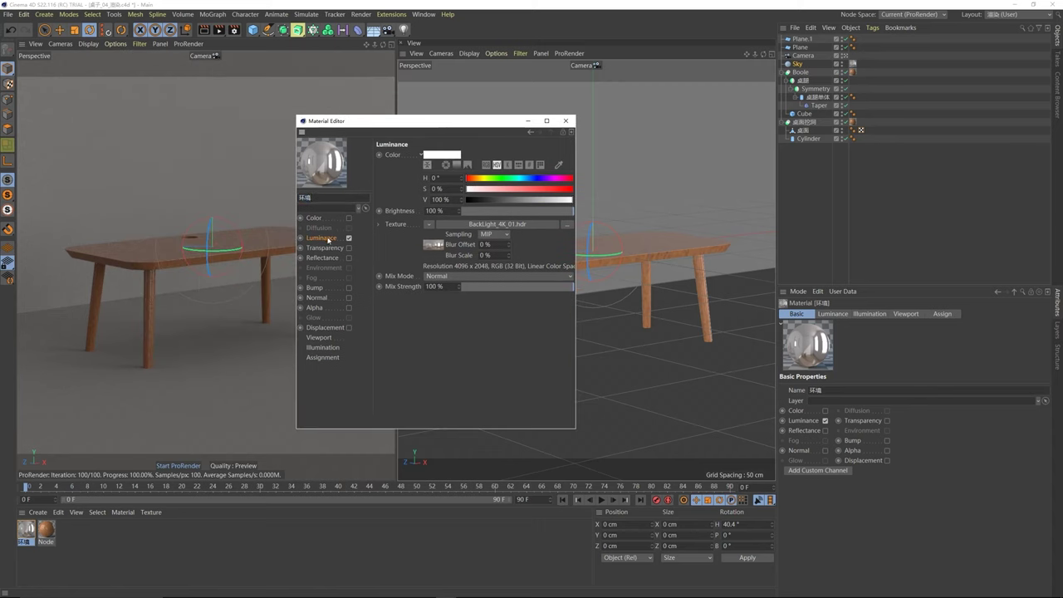
pyautogui.click(433, 245)
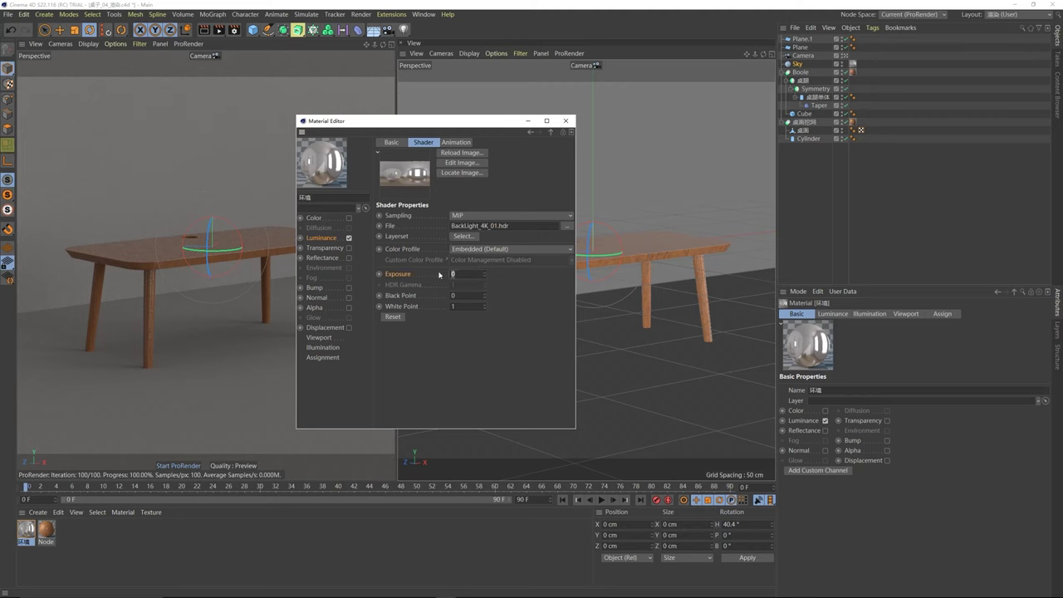
pyautogui.write('1')
pyautogui.press('Return')
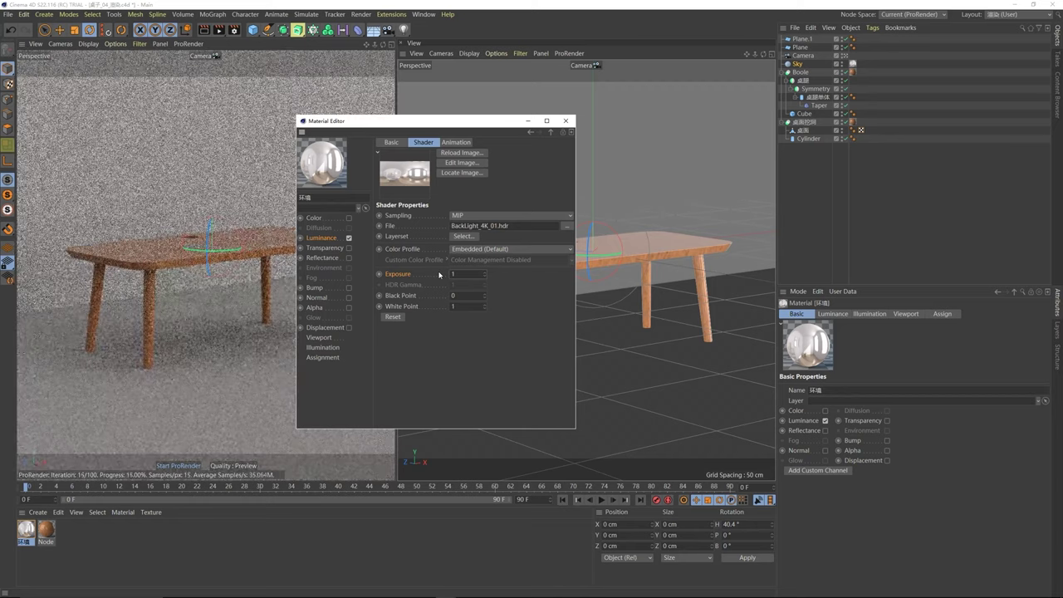
pyautogui.moveTo(406, 123); pyautogui.dragTo(519, 159)
pyautogui.click(679, 160)
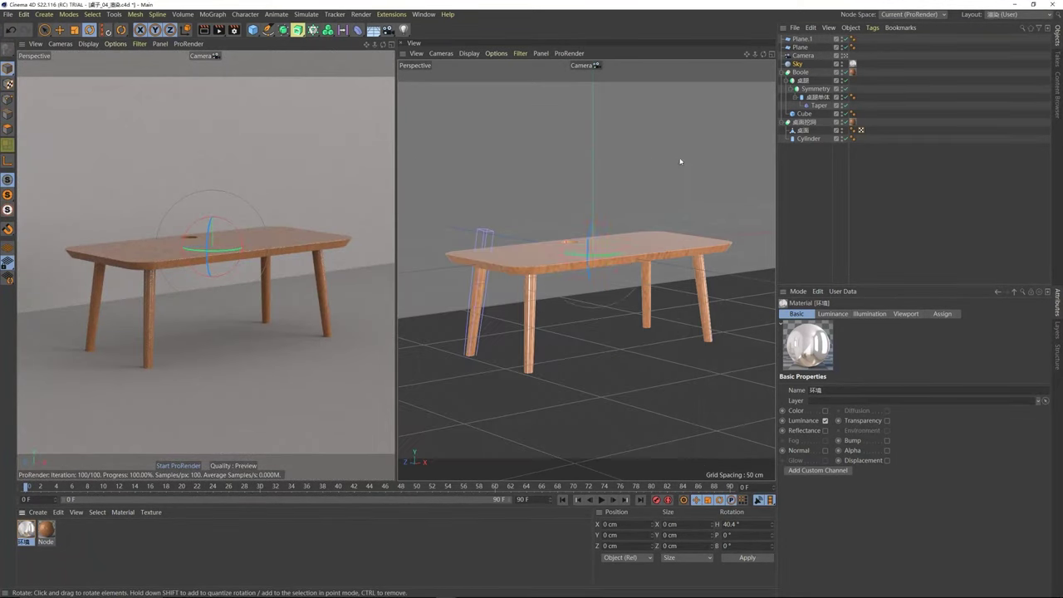
pyautogui.click(680, 160)
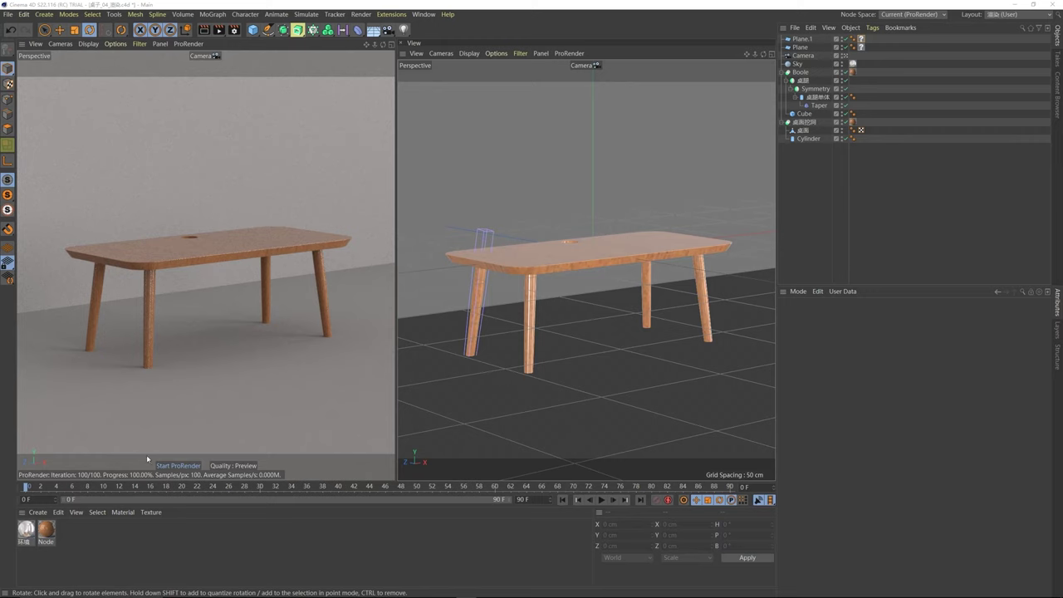
# - Rename the Node wood material to 木纹
pyautogui.click(50, 536)
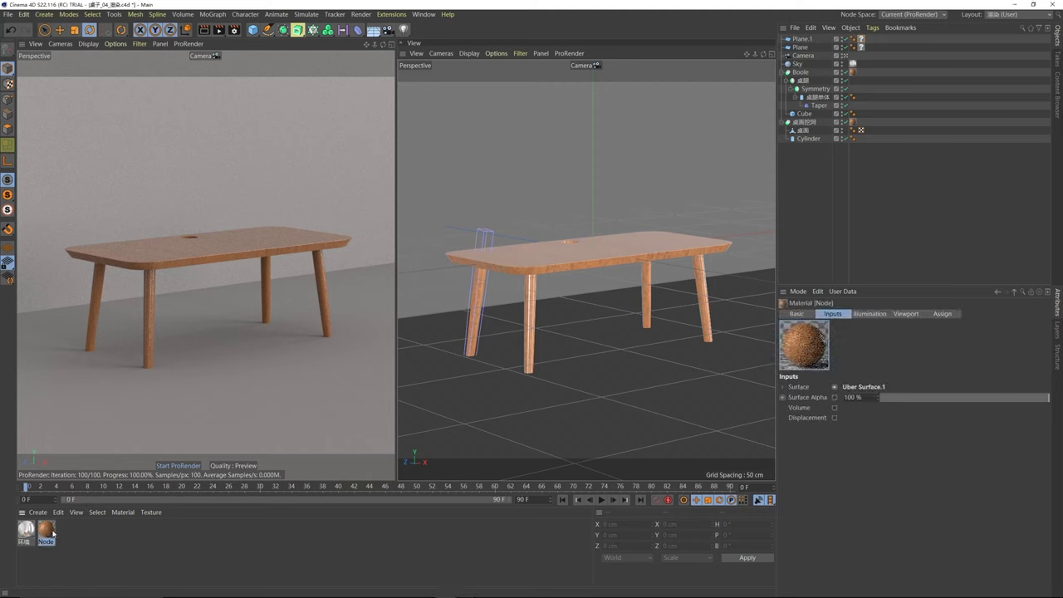
pyautogui.doubleClick(47, 541)
pyautogui.press('BackSpace')
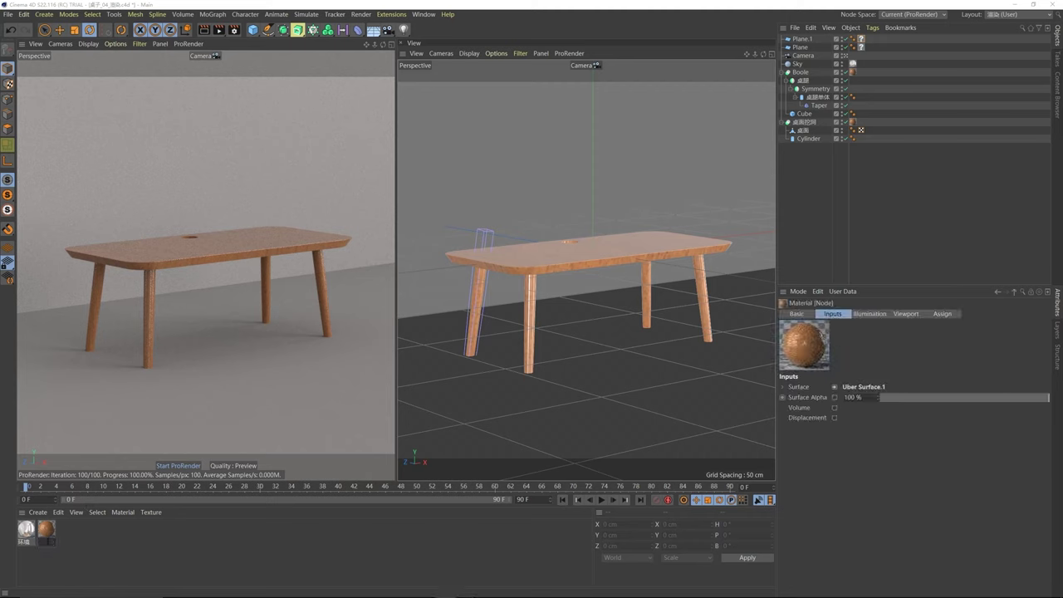
pyautogui.write('木纹')
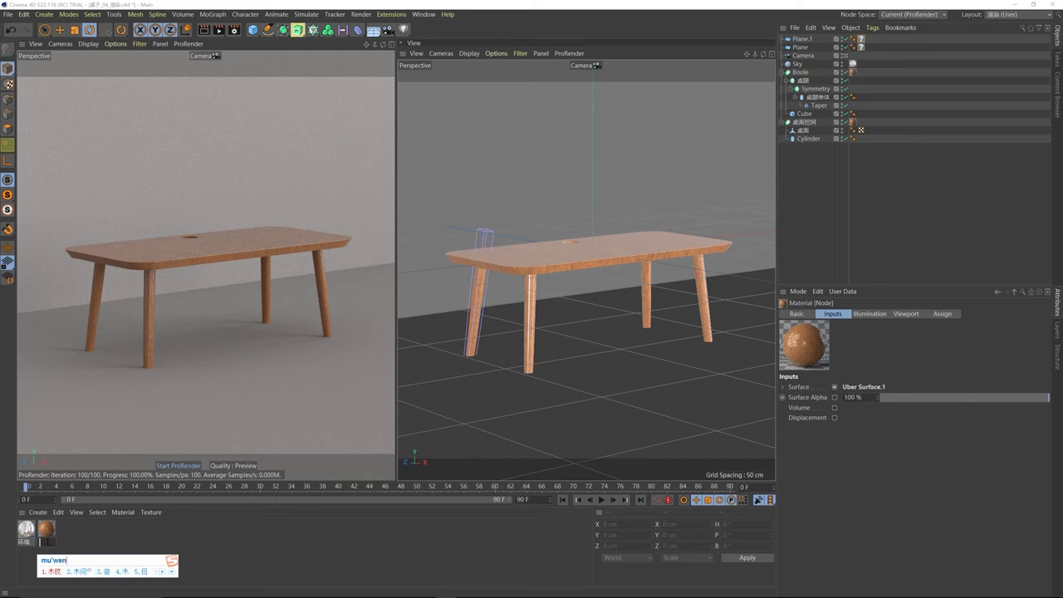
pyautogui.press('Return')
# - Create a new node material named 地面 and apply it to the floor plane
pyautogui.click(38, 512)
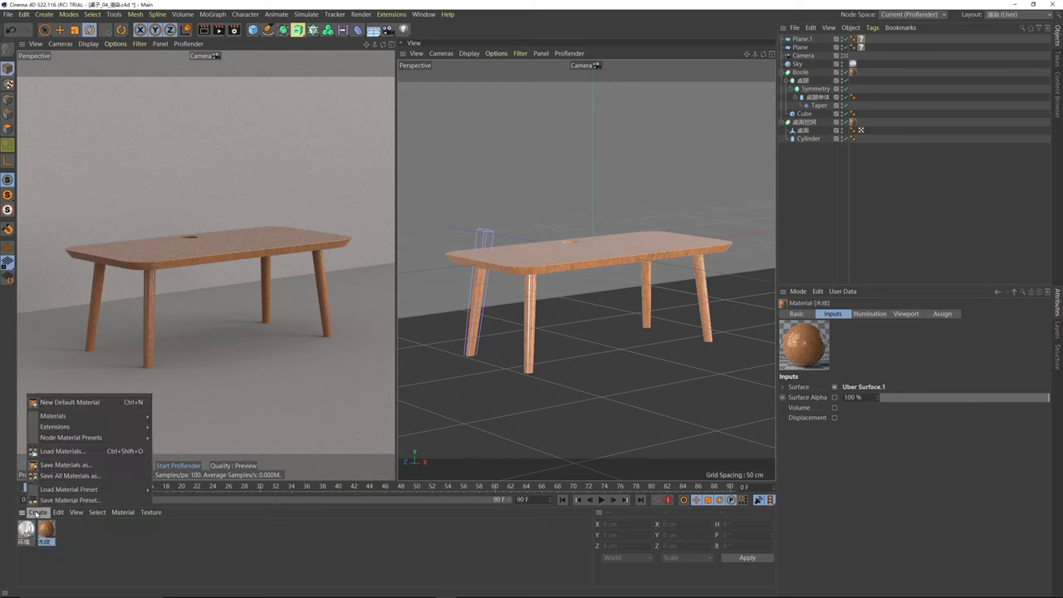
pyautogui.moveTo(92, 415)
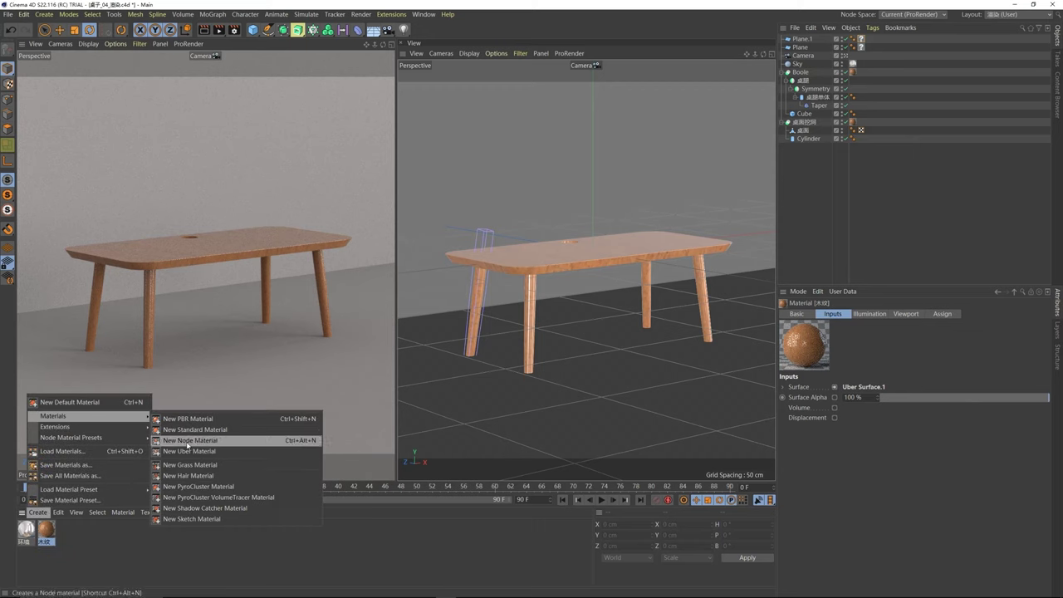
pyautogui.click(190, 440)
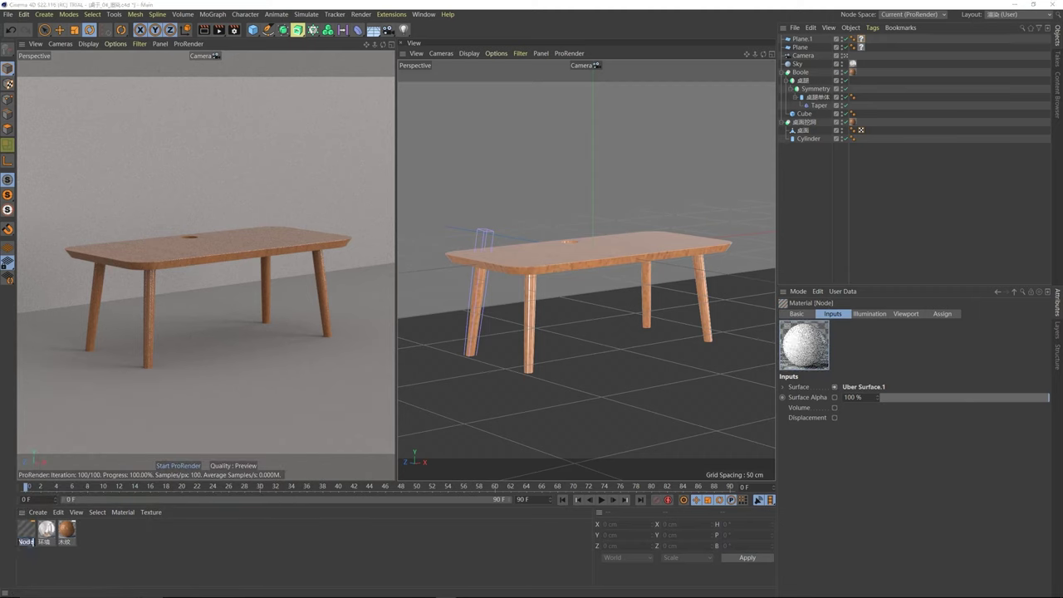
pyautogui.write('地面')
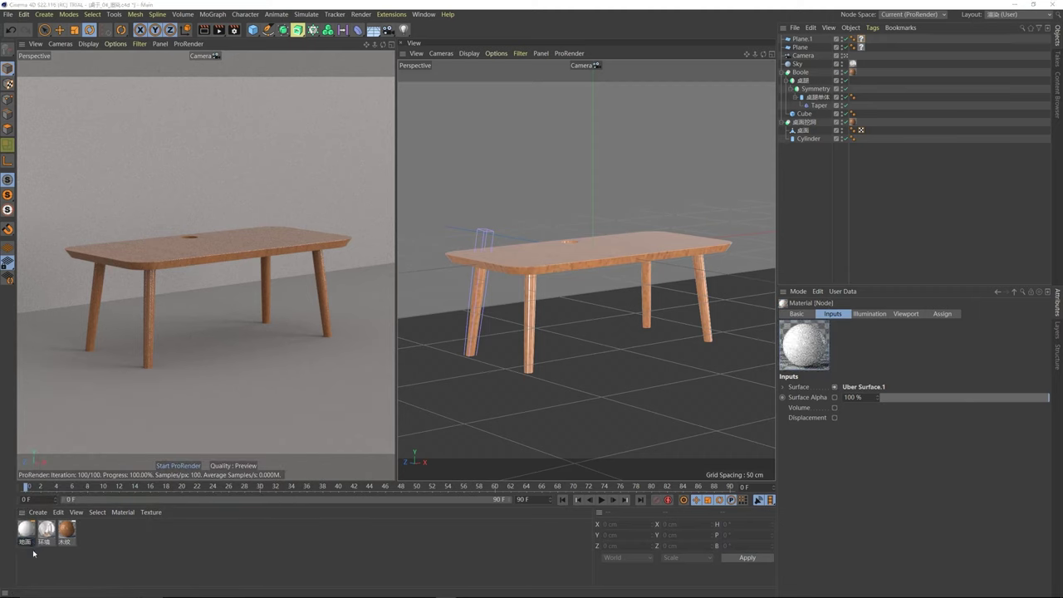
pyautogui.press('Return')
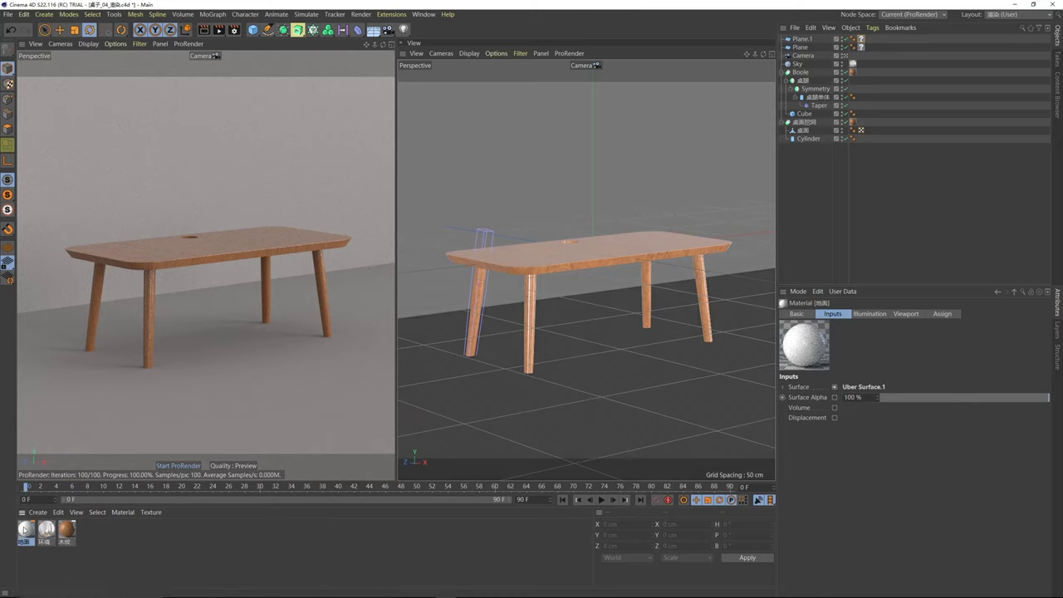
pyautogui.moveTo(25, 530); pyautogui.dragTo(215, 567)
pyautogui.moveTo(564, 396); pyautogui.dragTo(572, 396)
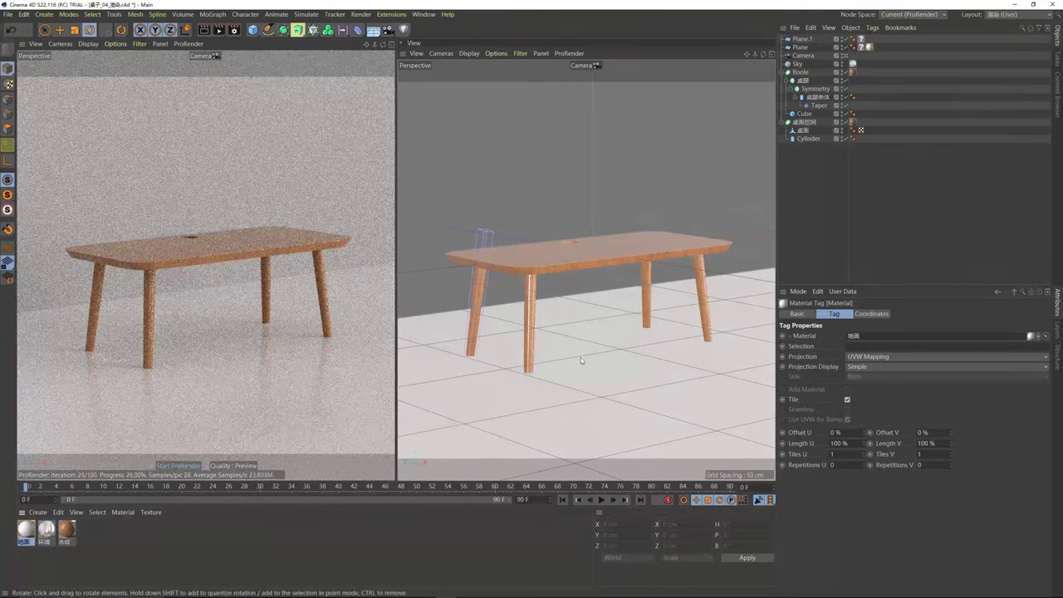
# - Open the 地面 material's node graph and arrange its Uber Surface and Material nodes
pyautogui.doubleClick(25, 530)
pyautogui.moveTo(292, 208); pyautogui.dragTo(468, 136)
pyautogui.click(422, 248)
pyautogui.moveTo(540, 233); pyautogui.dragTo(627, 251)
# - Add an Image node to the 地面 graph from the asset search
pyautogui.moveTo(410, 237); pyautogui.dragTo(491, 232)
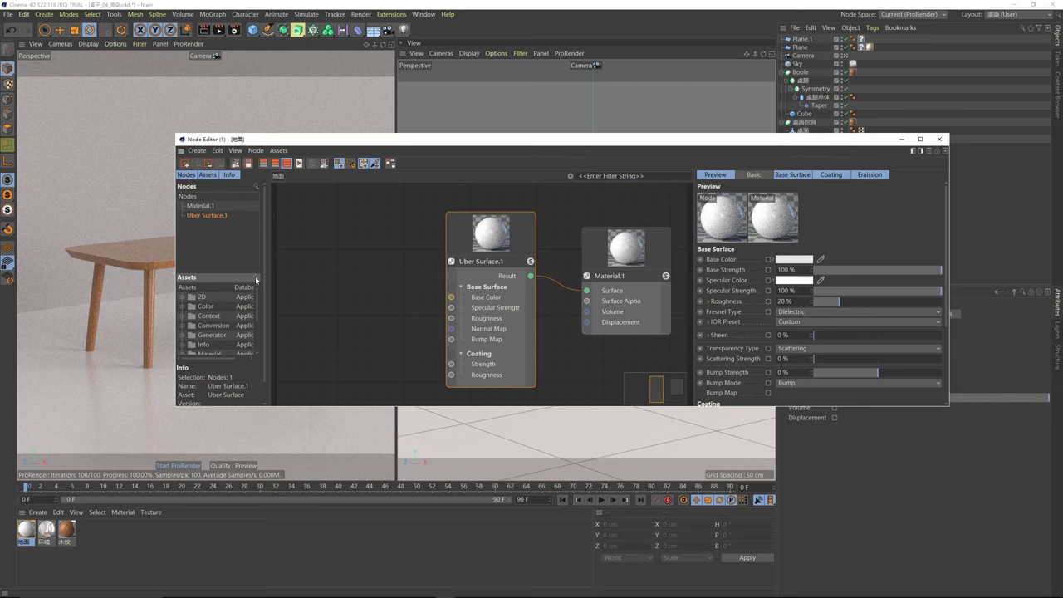
pyautogui.moveTo(257, 280); pyautogui.dragTo(298, 280)
pyautogui.click(299, 278)
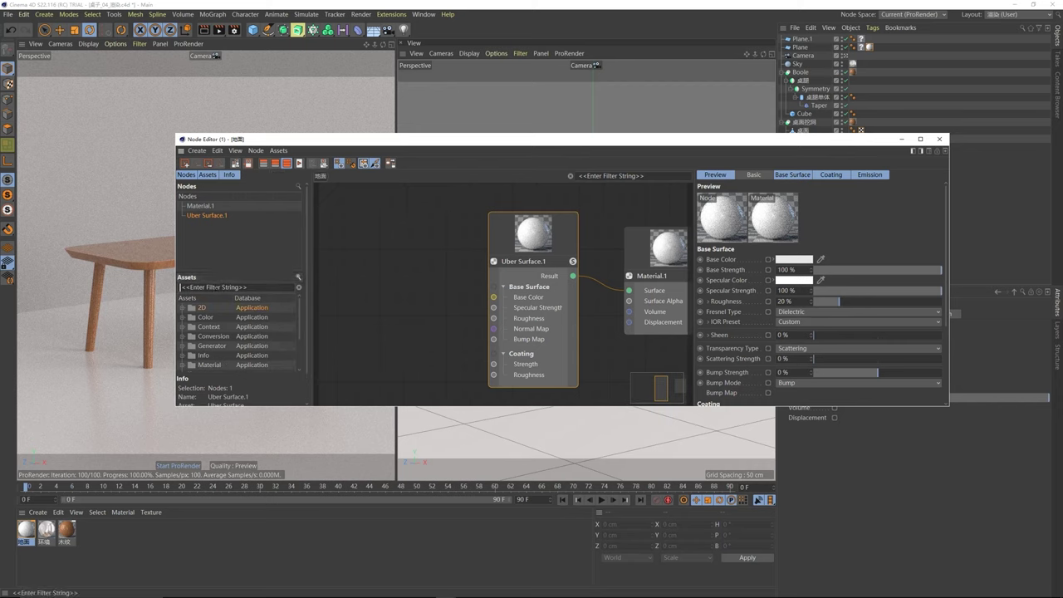
pyautogui.write('image')
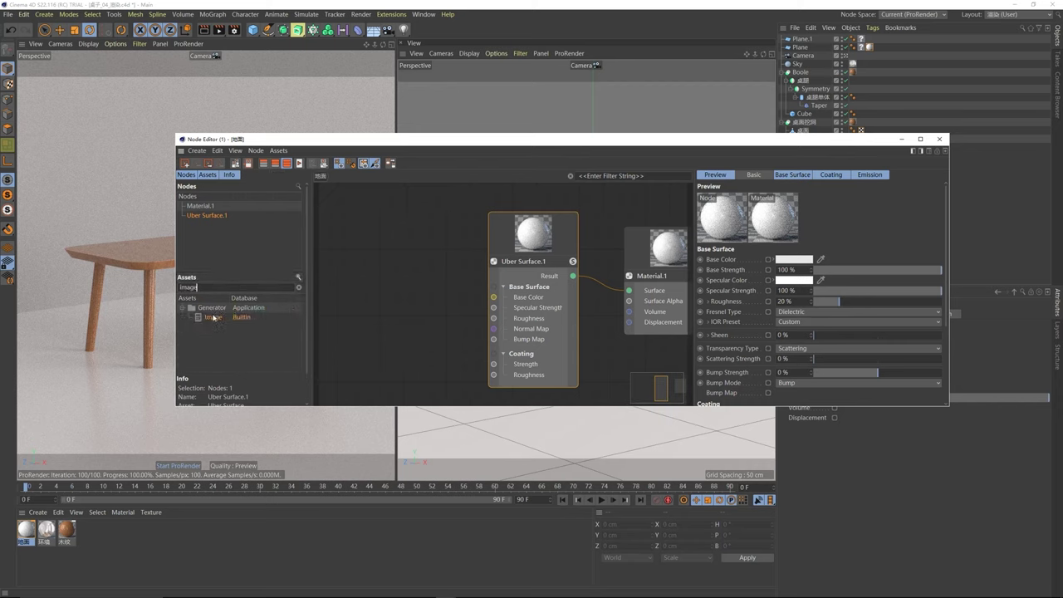
pyautogui.moveTo(270, 315); pyautogui.dragTo(374, 299)
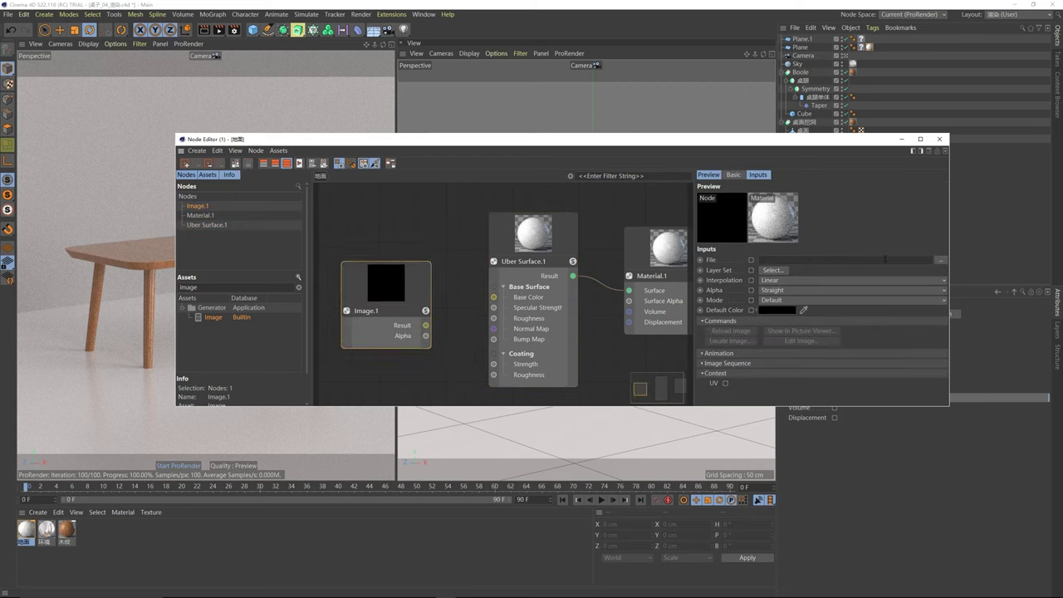
pyautogui.moveTo(949, 259); pyautogui.dragTo(888, 258)
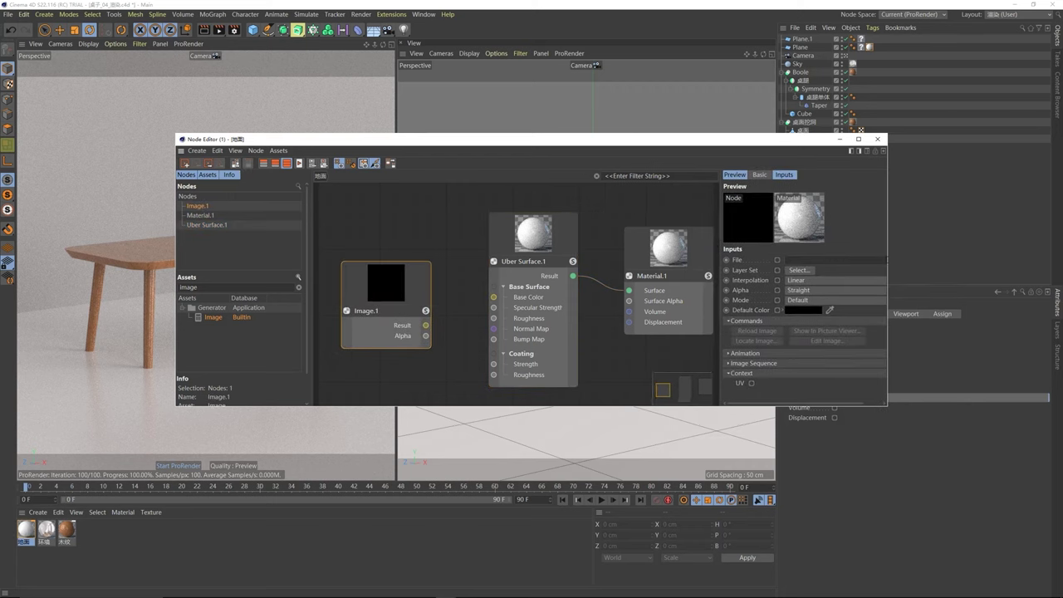
pyautogui.moveTo(718, 247); pyautogui.dragTo(658, 248)
# - Load MetalGrime006_REFL_3K into the Image node and connect it to the Uber Surface Base Color
pyautogui.click(882, 261)
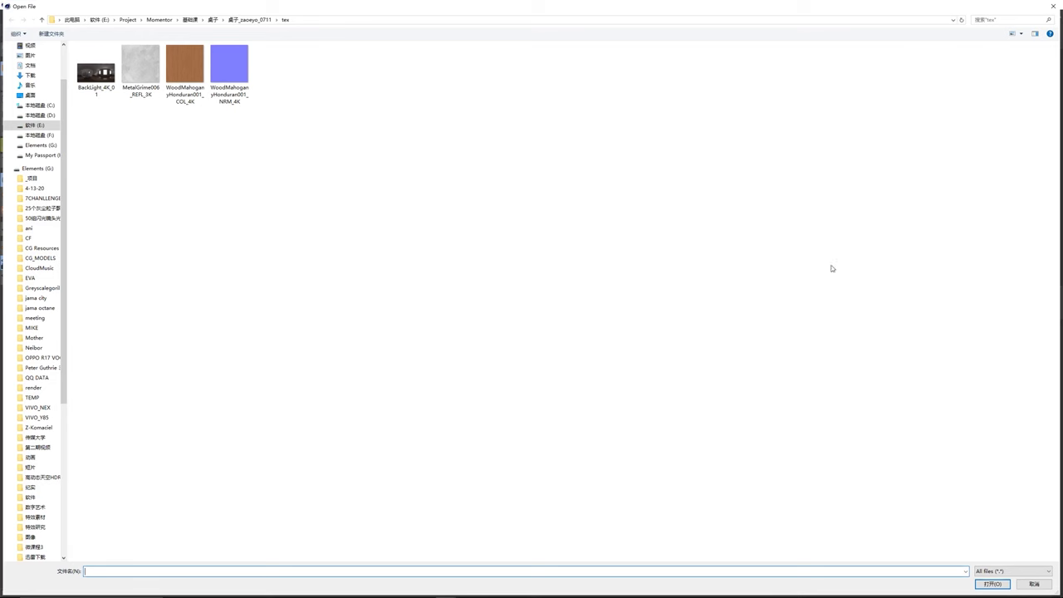
pyautogui.click(143, 81)
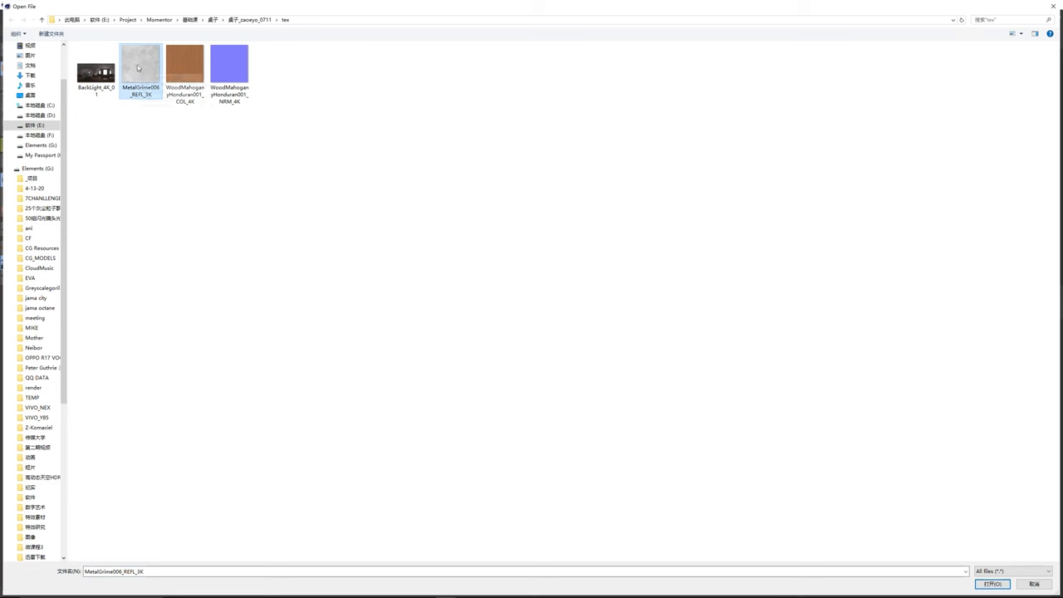
pyautogui.rightClick(174, 67)
pyautogui.click(131, 86)
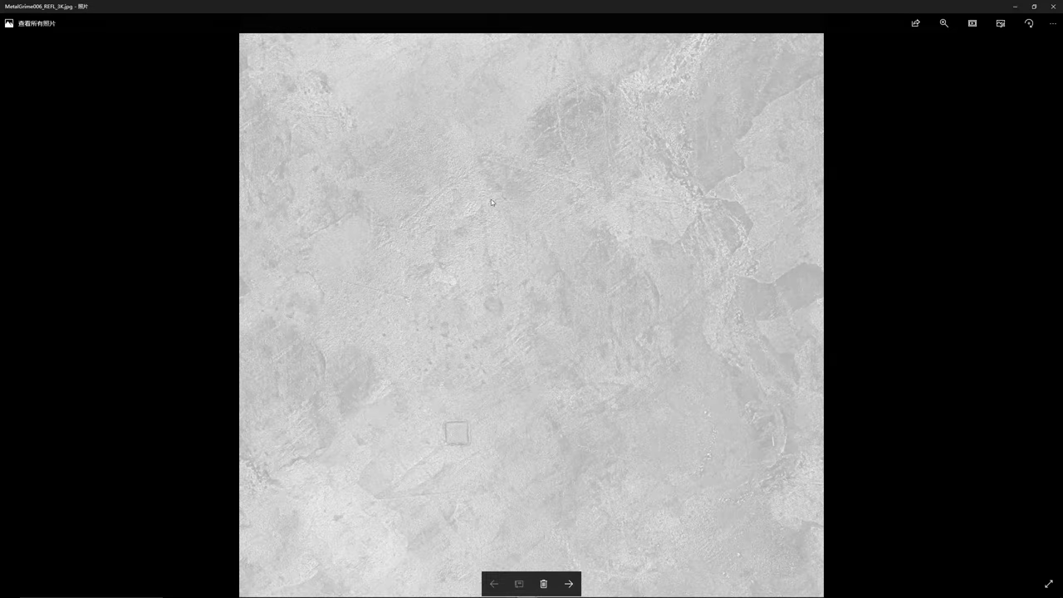
pyautogui.click(1054, 5)
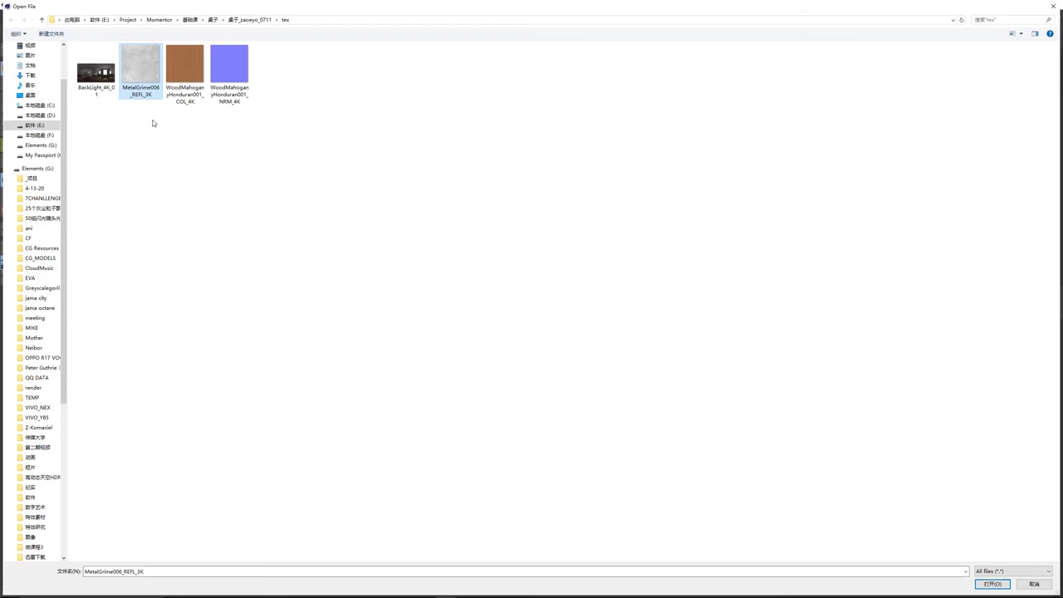
pyautogui.doubleClick(152, 76)
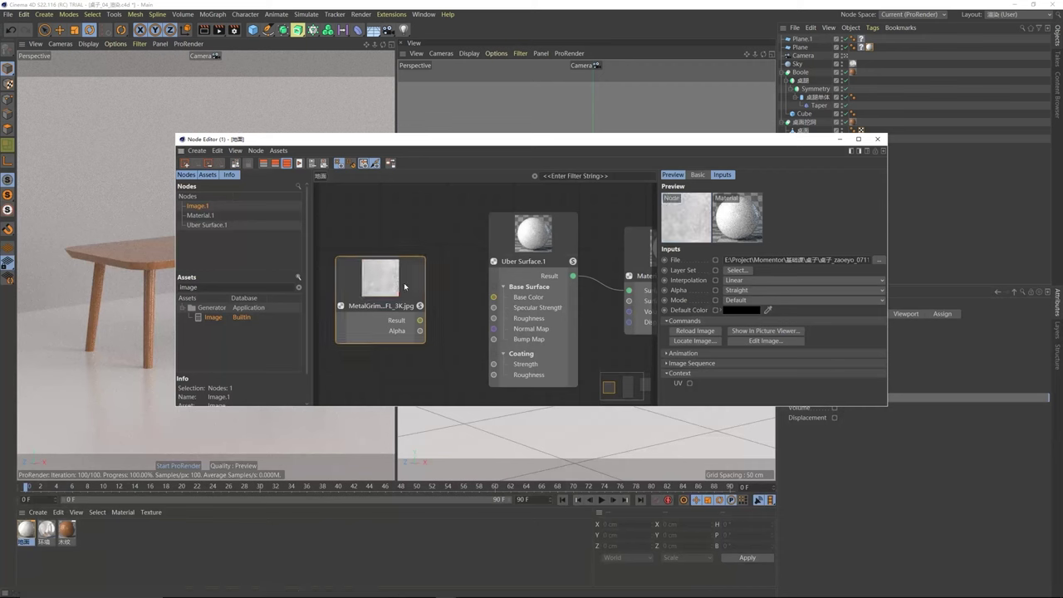
pyautogui.moveTo(407, 297); pyautogui.dragTo(493, 297)
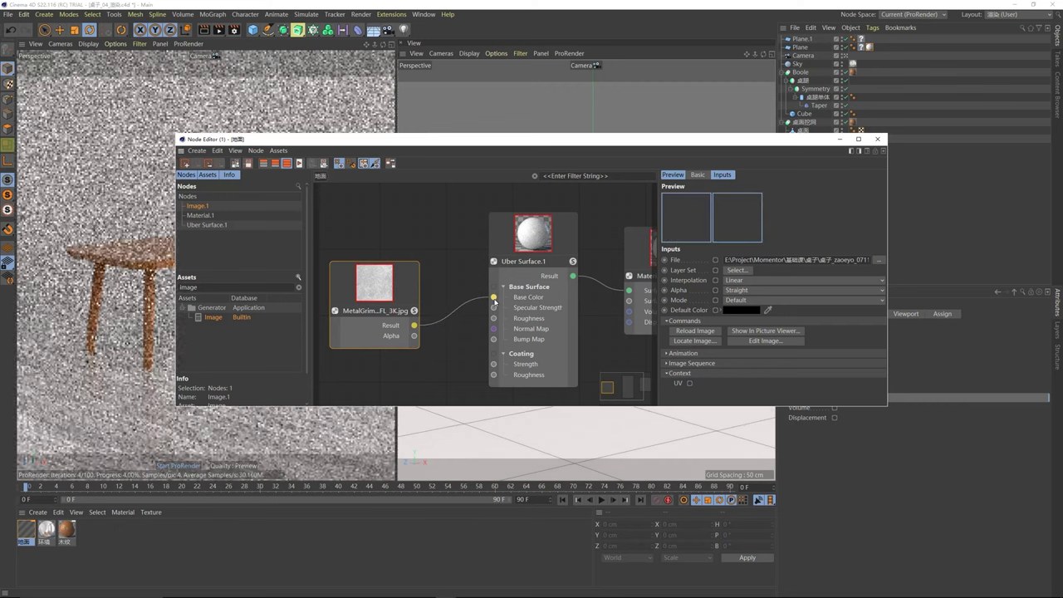
pyautogui.moveTo(390, 145); pyautogui.dragTo(213, 497)
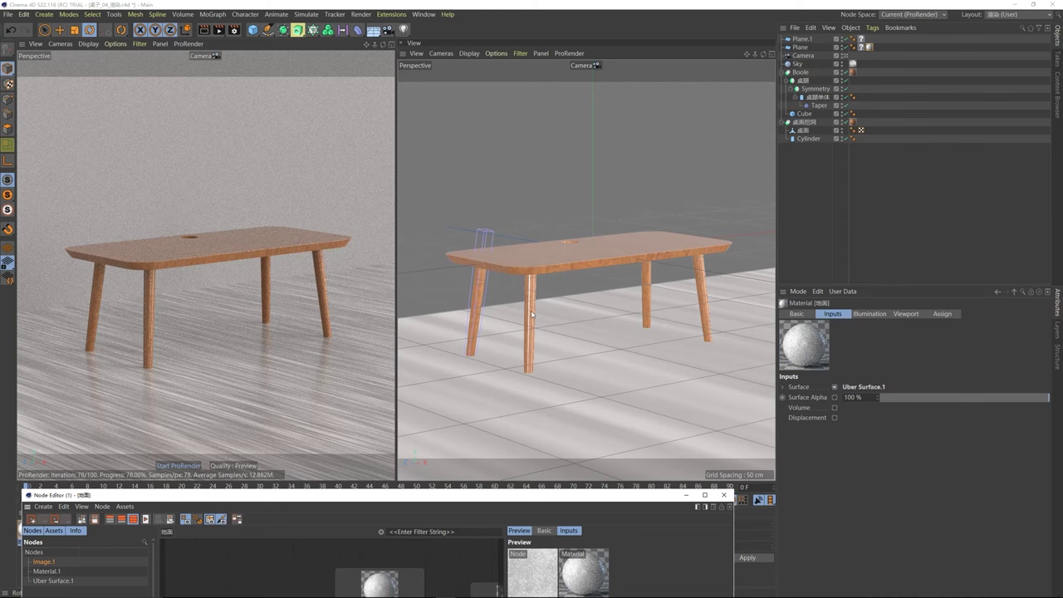
# - Set the floor plane's material tag projection to Cubic
pyautogui.click(568, 382)
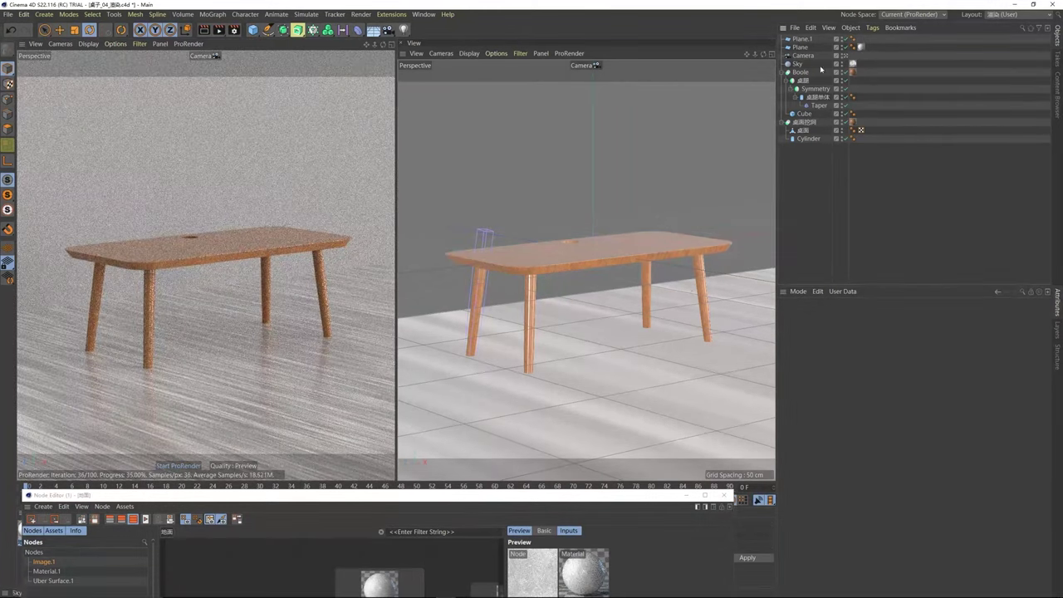
pyautogui.click(802, 48)
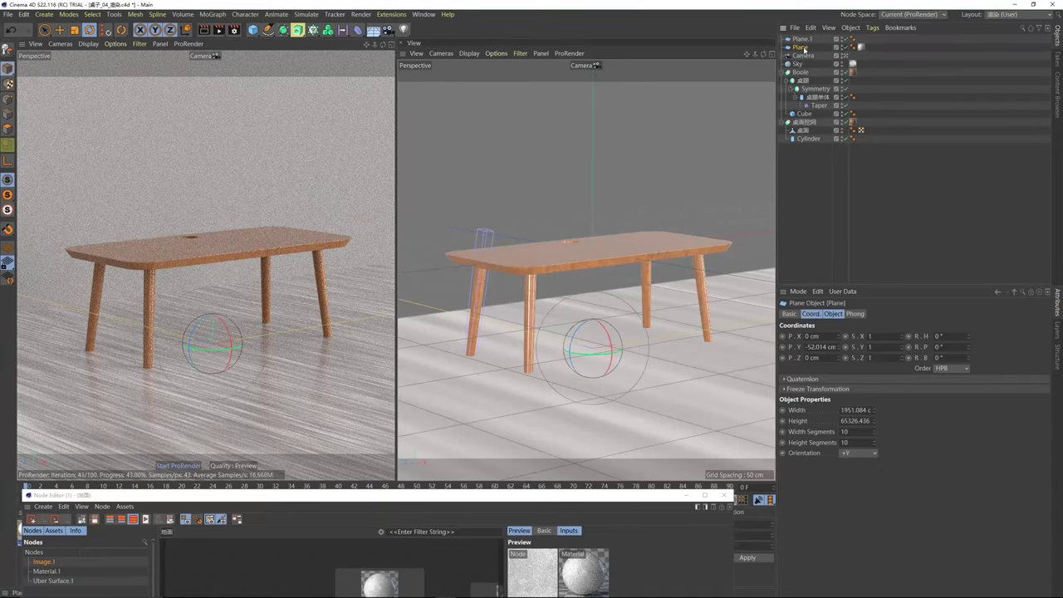
pyautogui.click(862, 47)
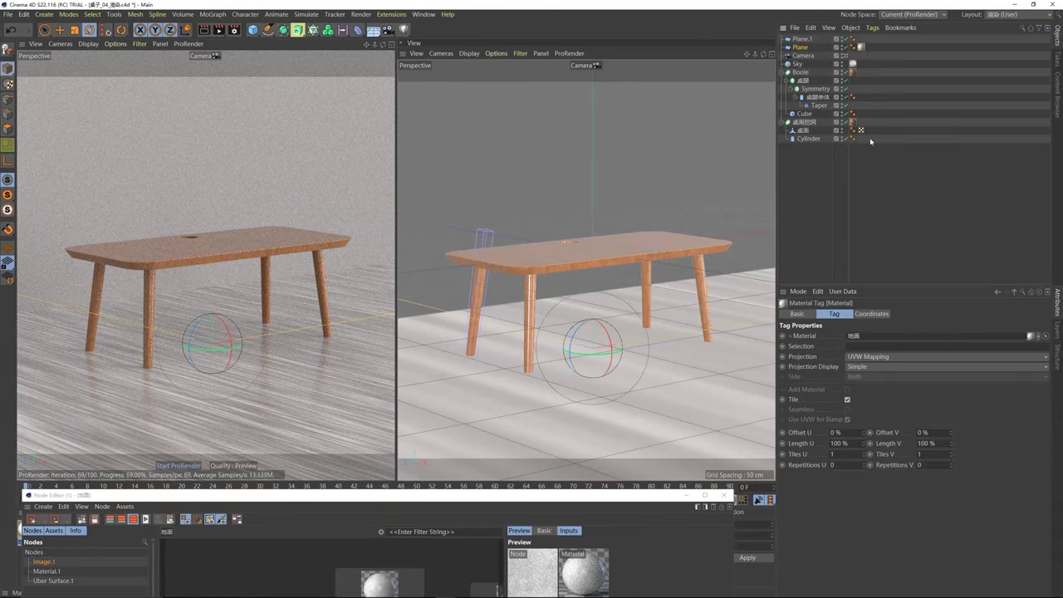
pyautogui.click(872, 358)
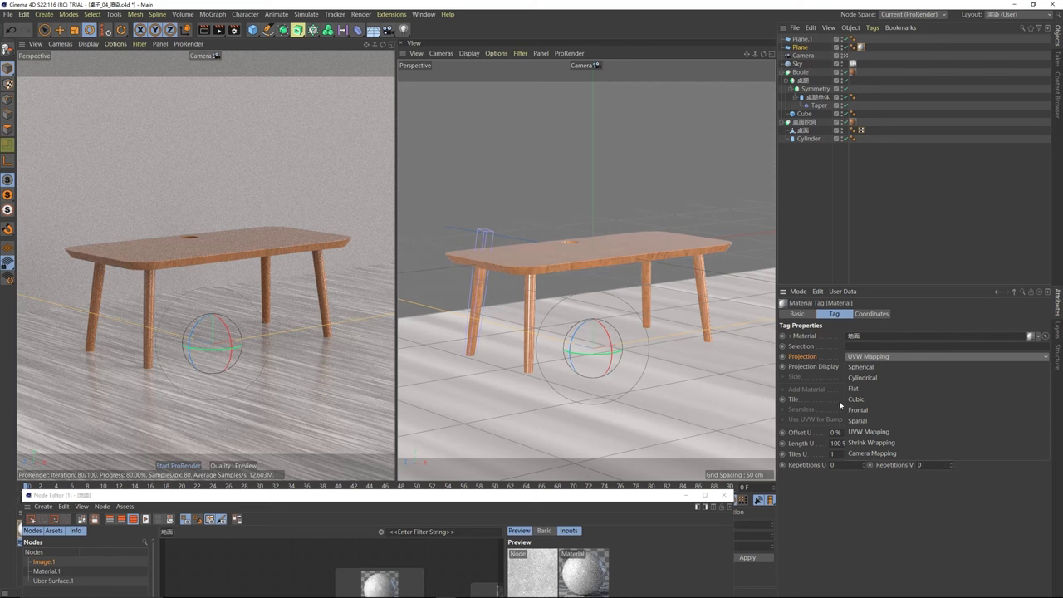
pyautogui.click(857, 401)
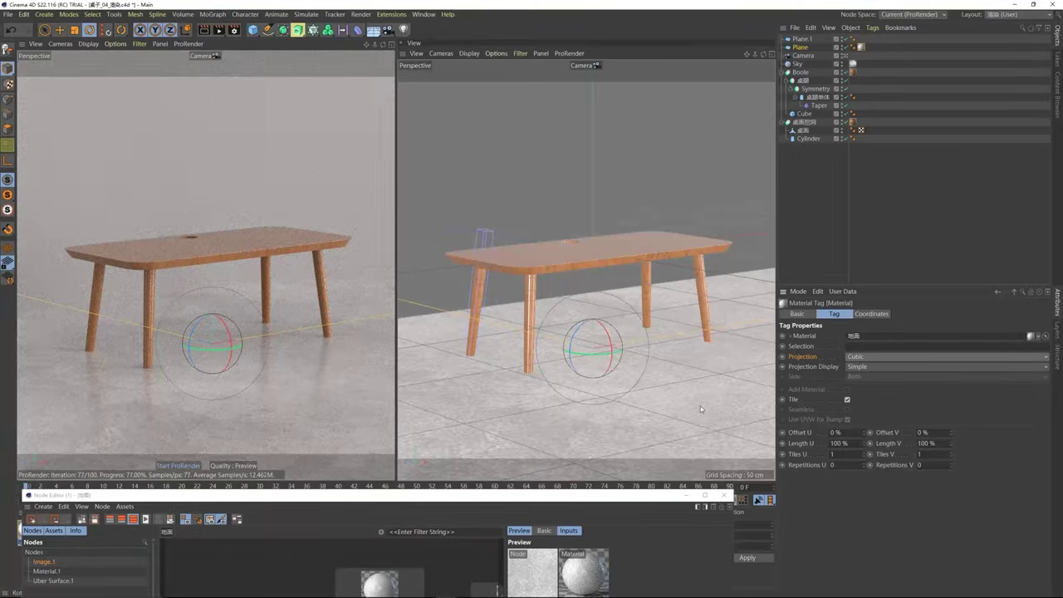
# - Create a new node material named 墙面 and apply it to the Plane.1 wall
pyautogui.moveTo(490, 502); pyautogui.dragTo(507, 265)
pyautogui.click(800, 263)
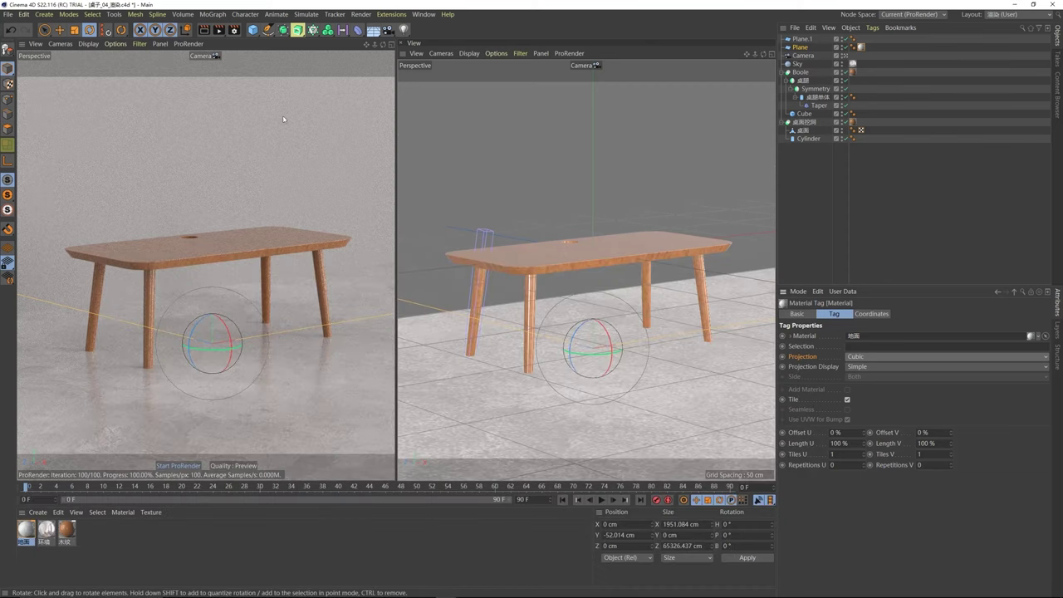
pyautogui.click(36, 513)
pyautogui.moveTo(91, 415)
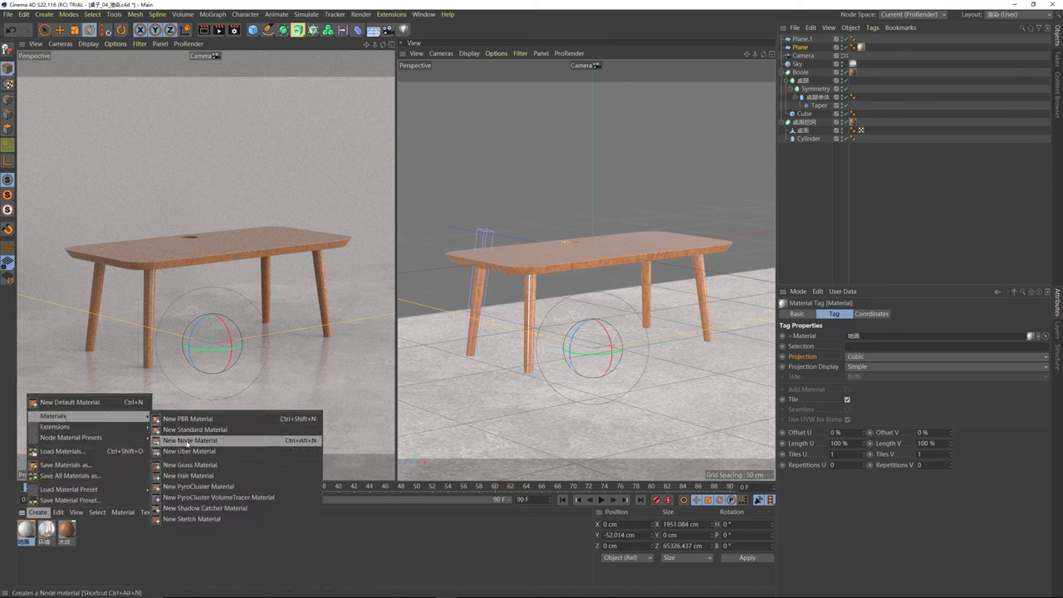
pyautogui.click(190, 441)
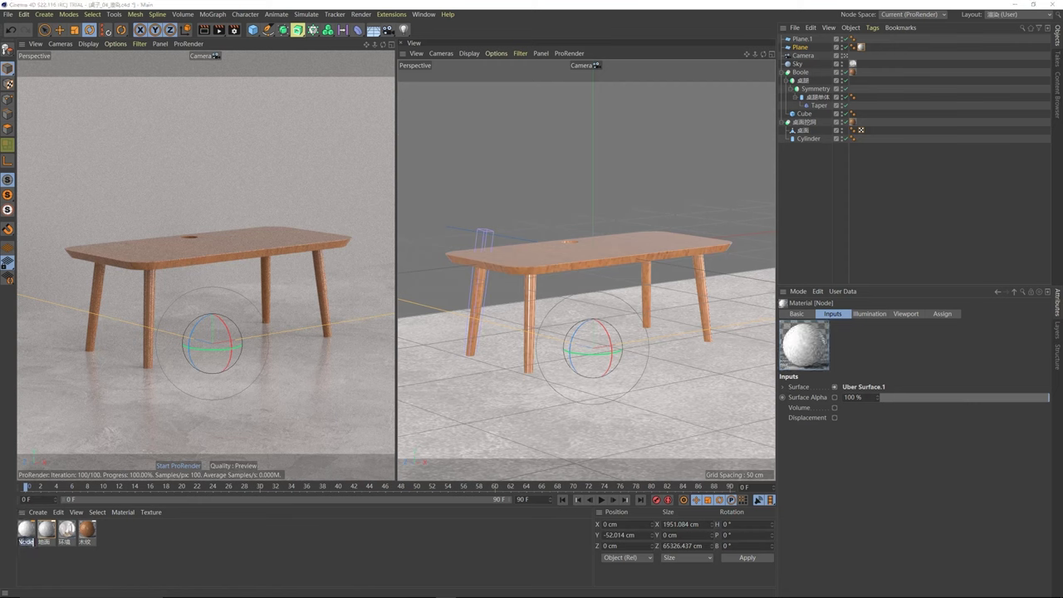
pyautogui.doubleClick(26, 542)
pyautogui.write('angmian')
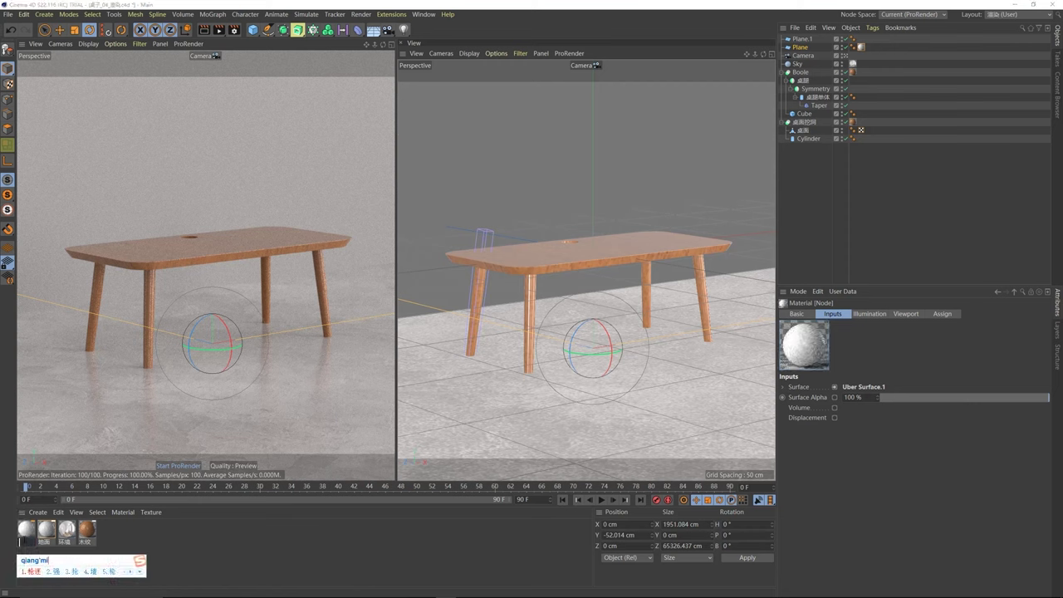
pyautogui.press('space')
pyautogui.press('Return')
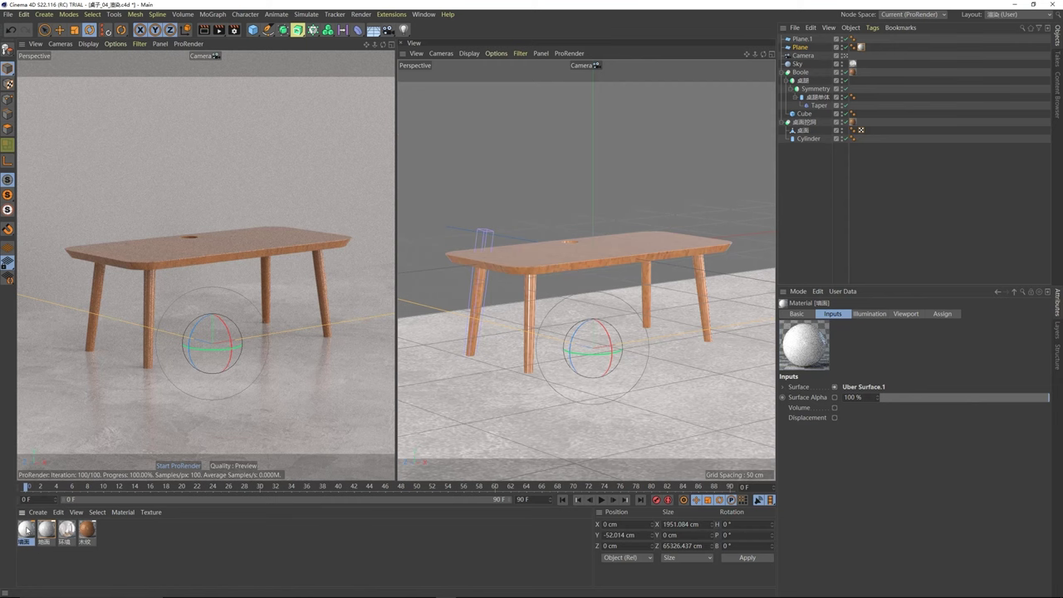
pyautogui.moveTo(530, 214); pyautogui.dragTo(538, 170)
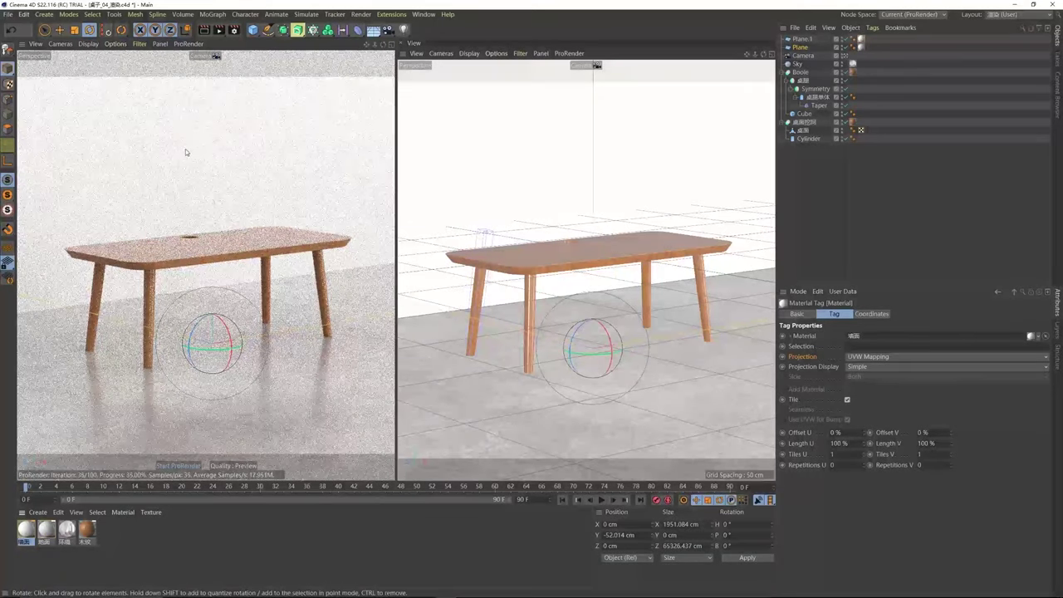
# - In the 墙面 material's node graph, darken Uber Surface.1's base colour to about 55% brightness
pyautogui.doubleClick(26, 529)
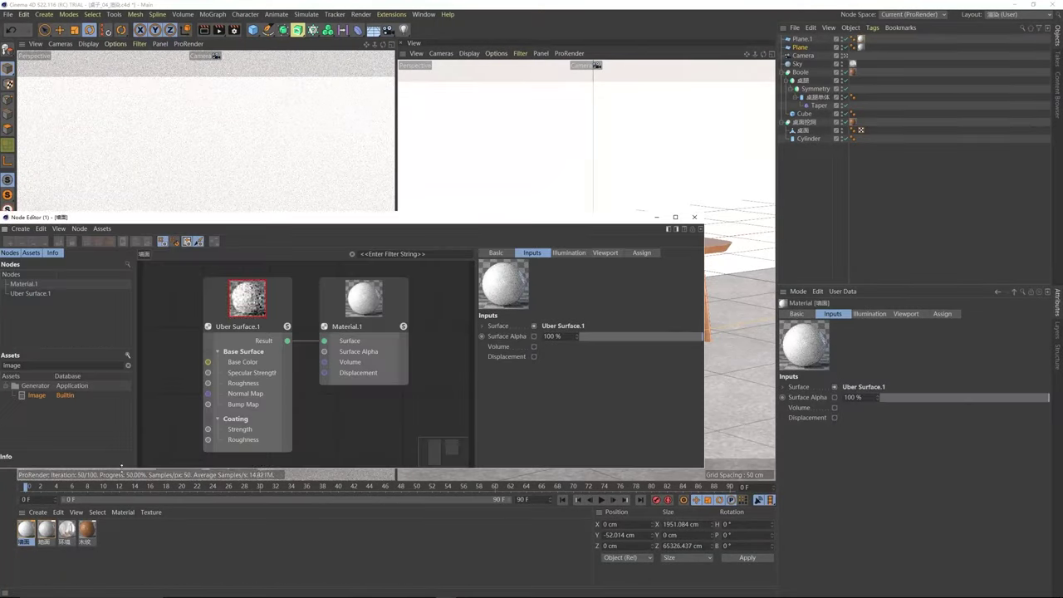
pyautogui.moveTo(341, 217); pyautogui.dragTo(600, 182)
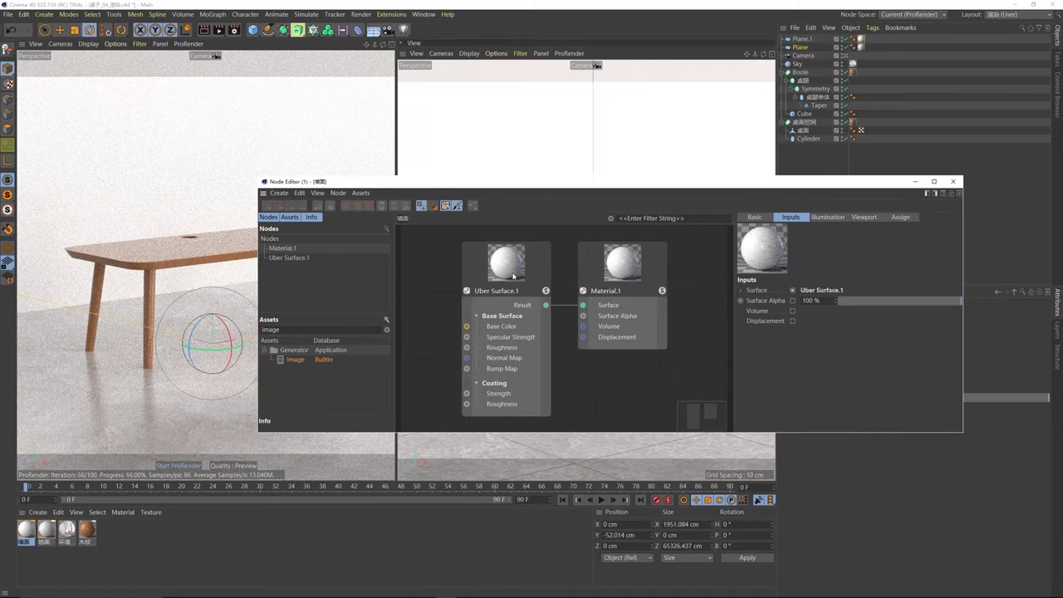
pyautogui.click(535, 267)
pyautogui.moveTo(536, 273); pyautogui.dragTo(526, 277)
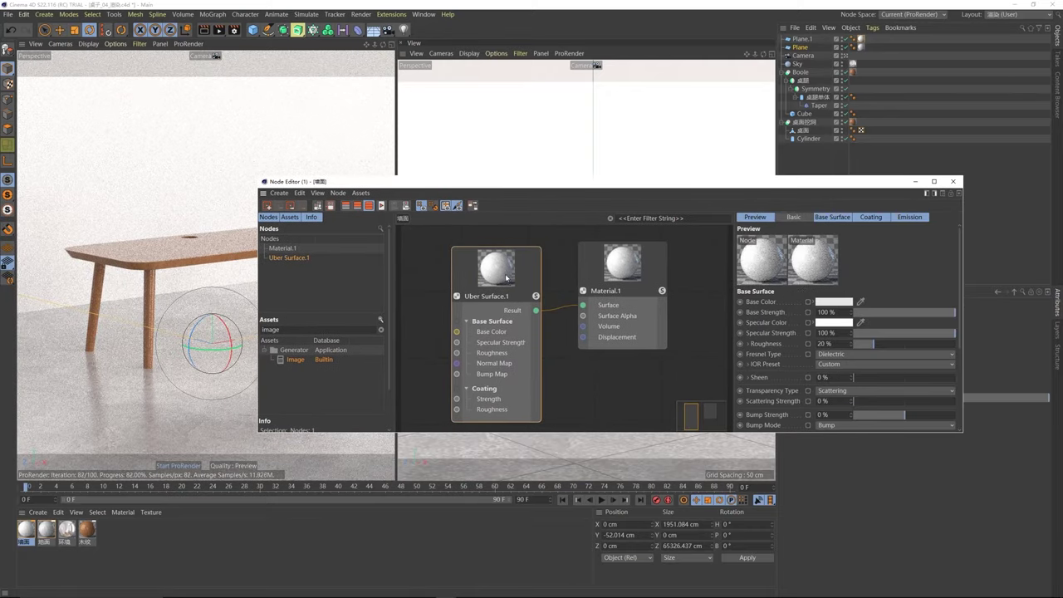
pyautogui.click(834, 302)
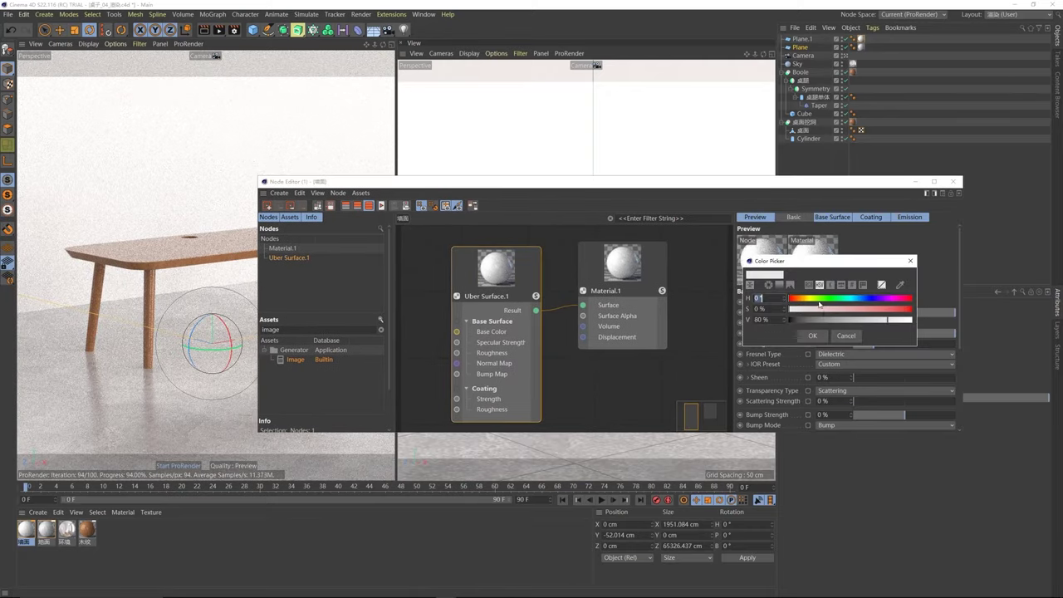
pyautogui.moveTo(883, 322); pyautogui.dragTo(858, 322)
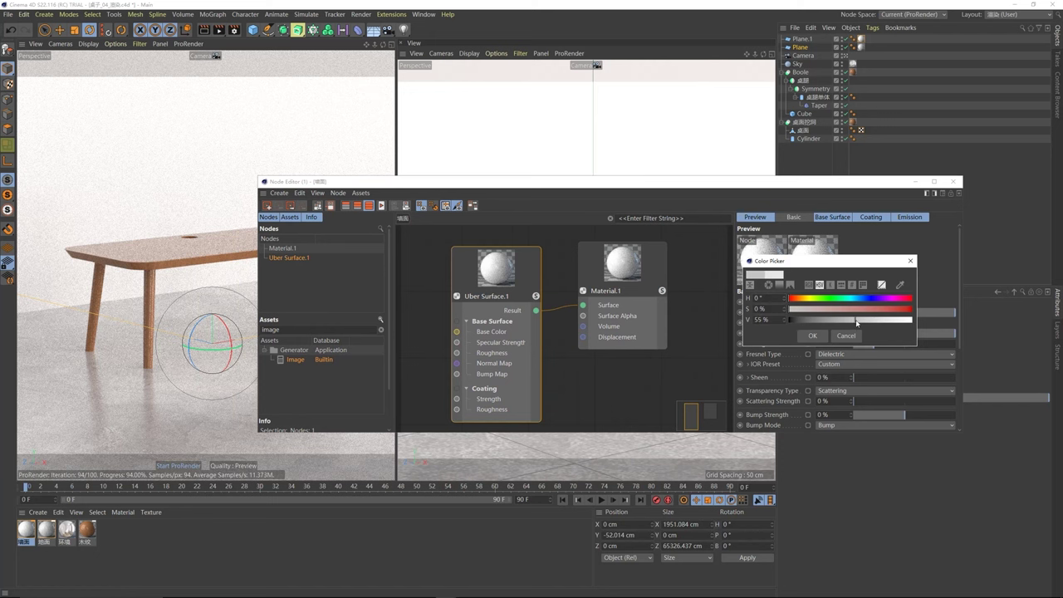
pyautogui.click(813, 335)
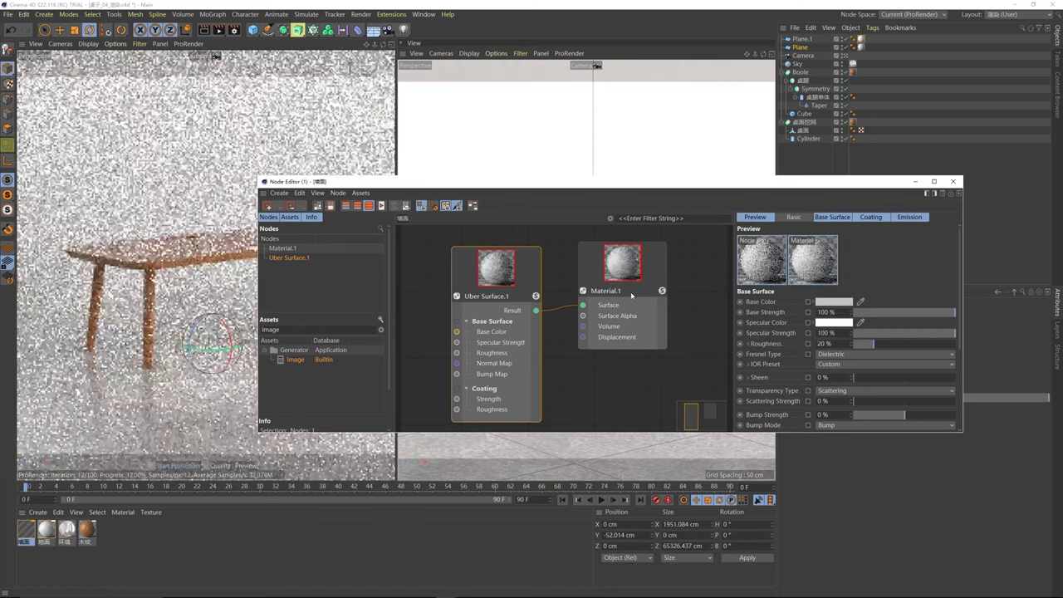
# - Darken the wall's base colour further to a neutral grey near 50%, then close the node editor
pyautogui.moveTo(418, 194); pyautogui.dragTo(533, 196)
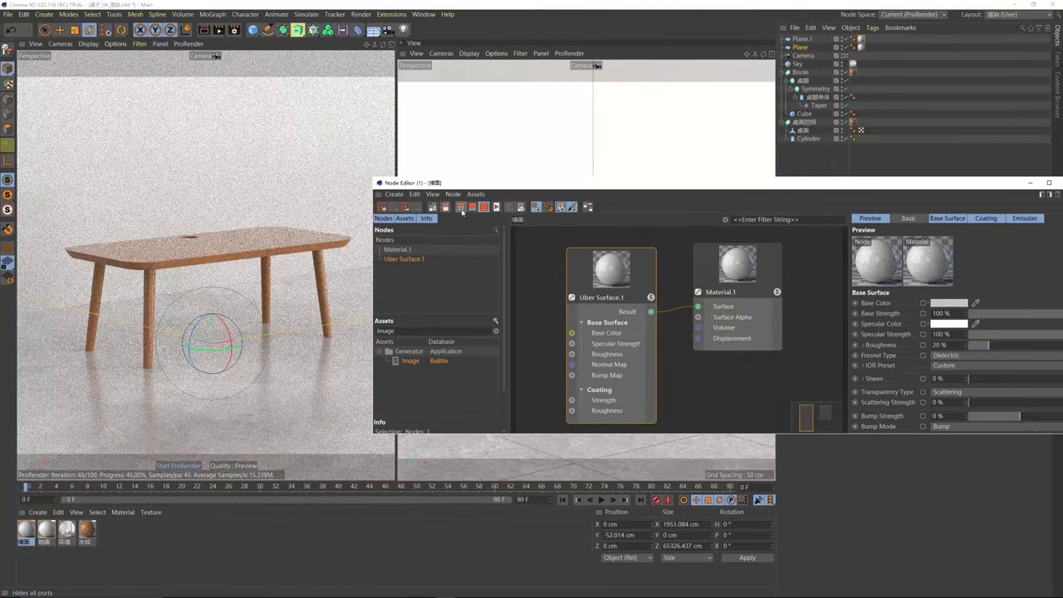
pyautogui.moveTo(384, 182); pyautogui.dragTo(296, 305)
pyautogui.click(868, 427)
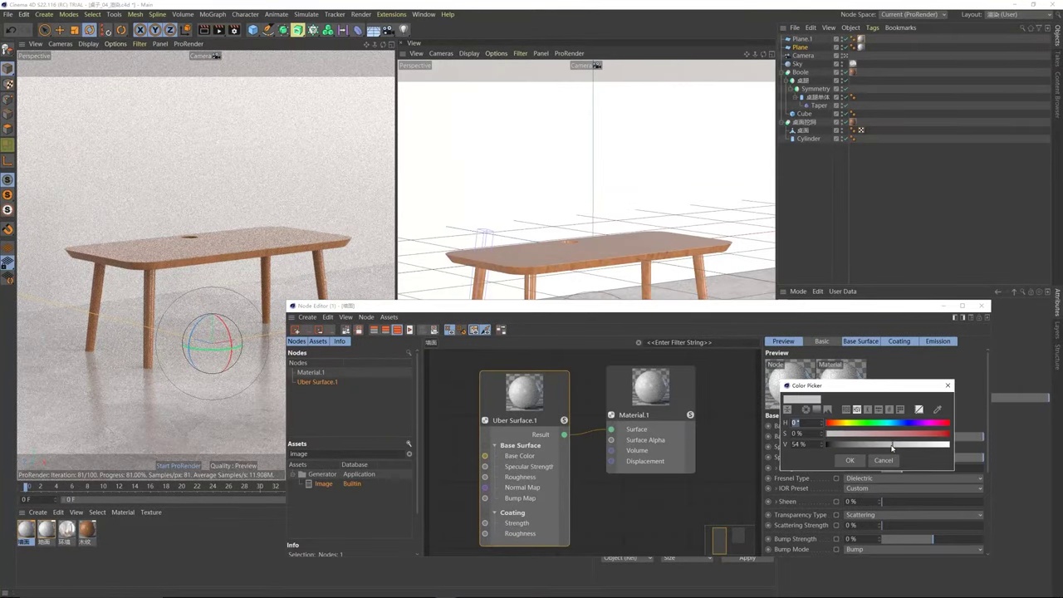
pyautogui.moveTo(893, 448); pyautogui.dragTo(891, 448)
pyautogui.click(850, 460)
pyautogui.click(981, 306)
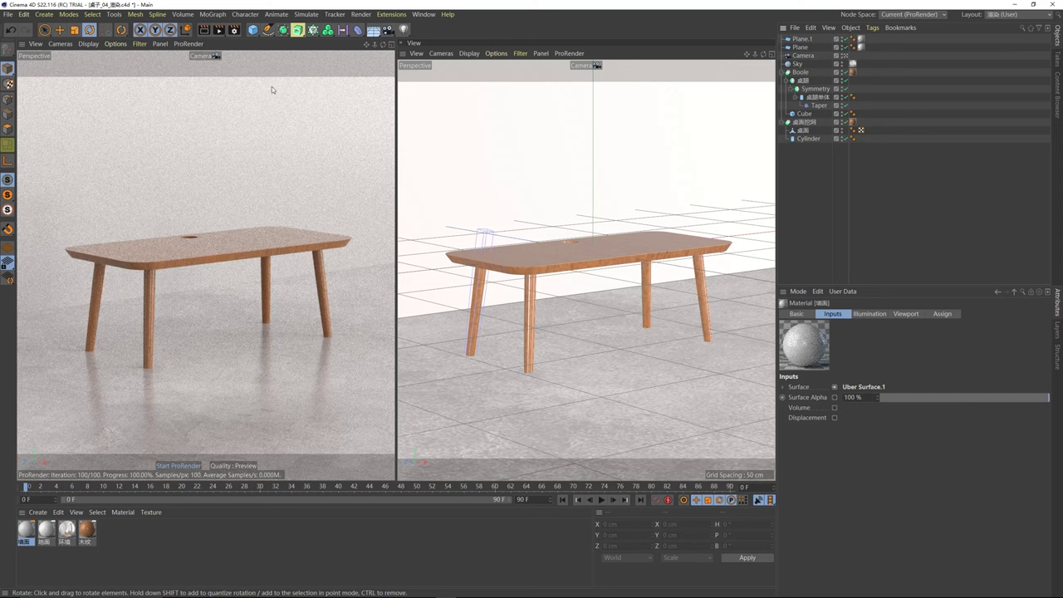
# - Add a cube sized 10 × 10 × 10 cm
pyautogui.click(253, 29)
pyautogui.click(340, 40)
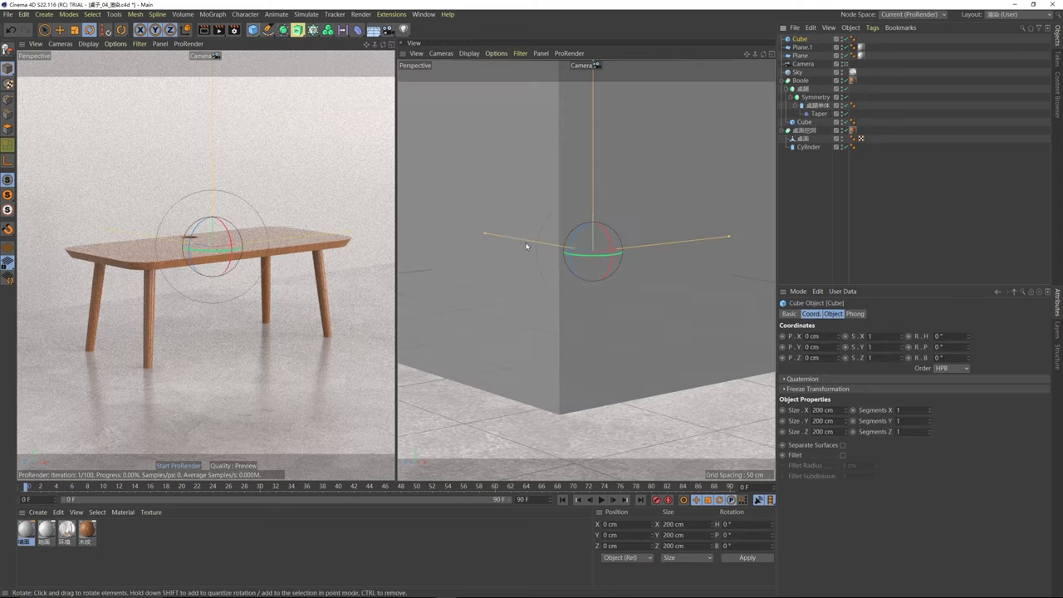
pyautogui.click(828, 316)
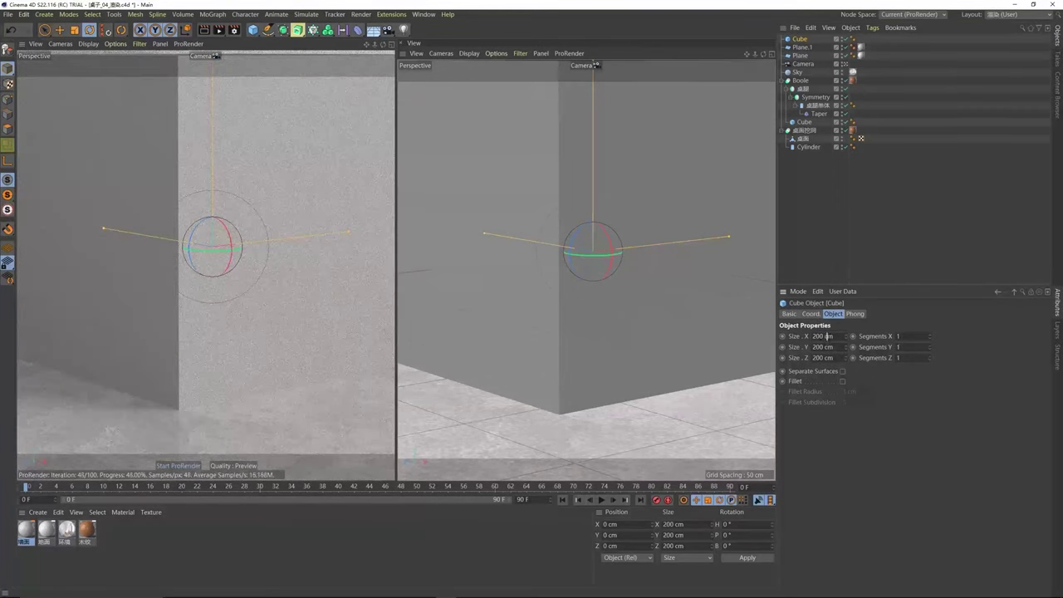
pyautogui.click(828, 337)
pyautogui.write('10')
pyautogui.press('Tab')
pyautogui.write('10')
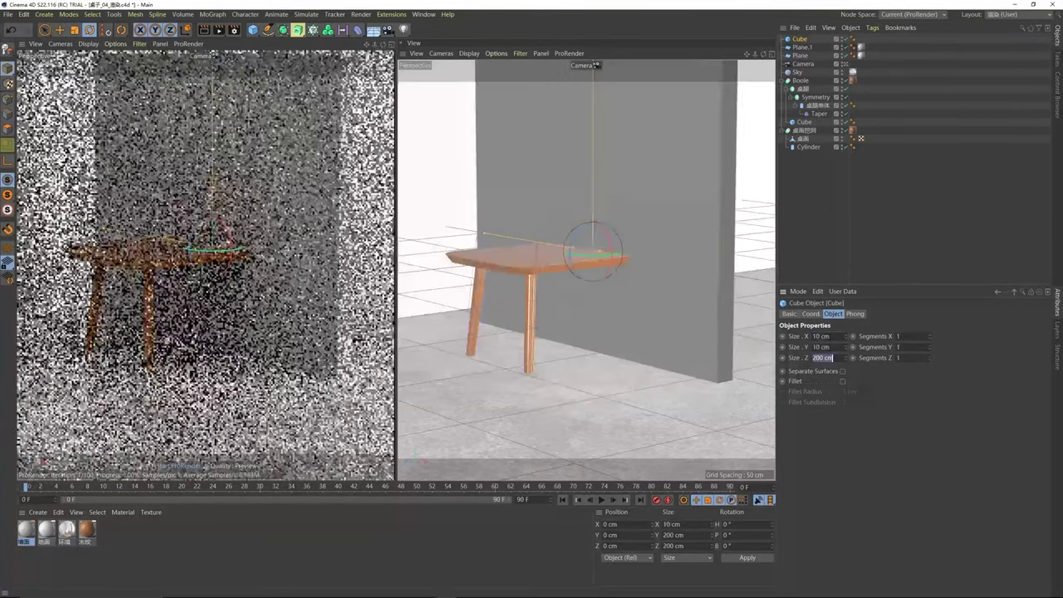
pyautogui.press('Tab')
pyautogui.write('10')
pyautogui.press('Return')
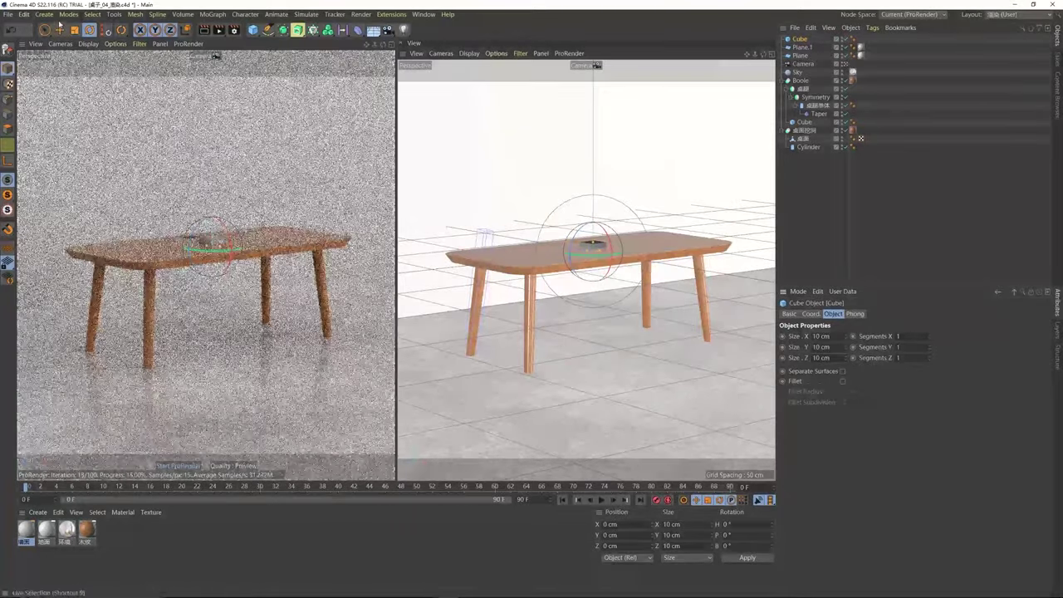
# - Move and flatten the cube into a 581.71 × 10 × 2.778 cm baseboard strip along the back wall
pyautogui.press('e')
pyautogui.moveTo(600, 203); pyautogui.dragTo(453, 306)
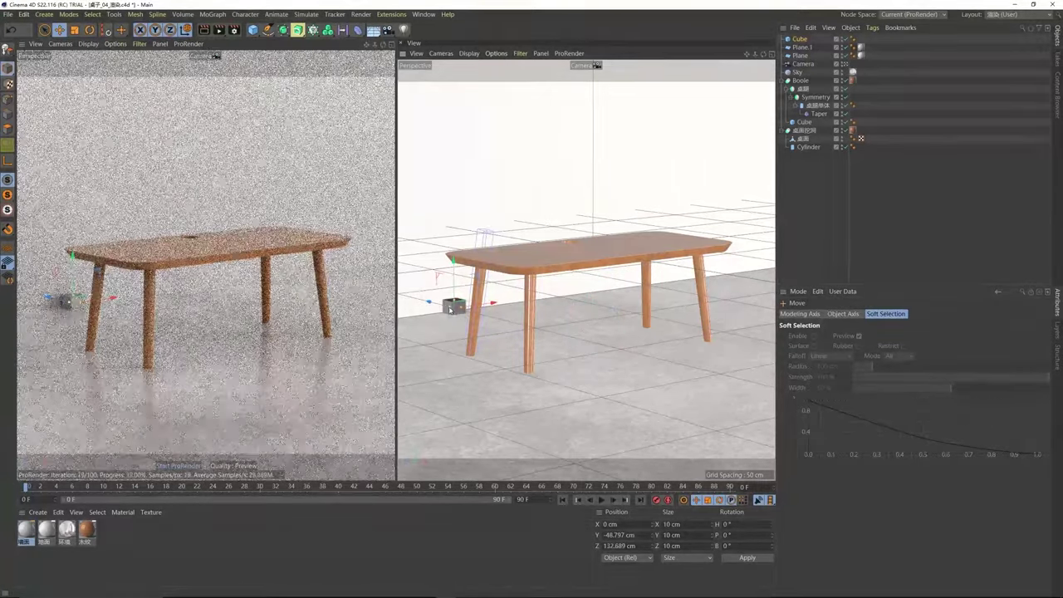
pyautogui.moveTo(453, 305); pyautogui.dragTo(777, 263)
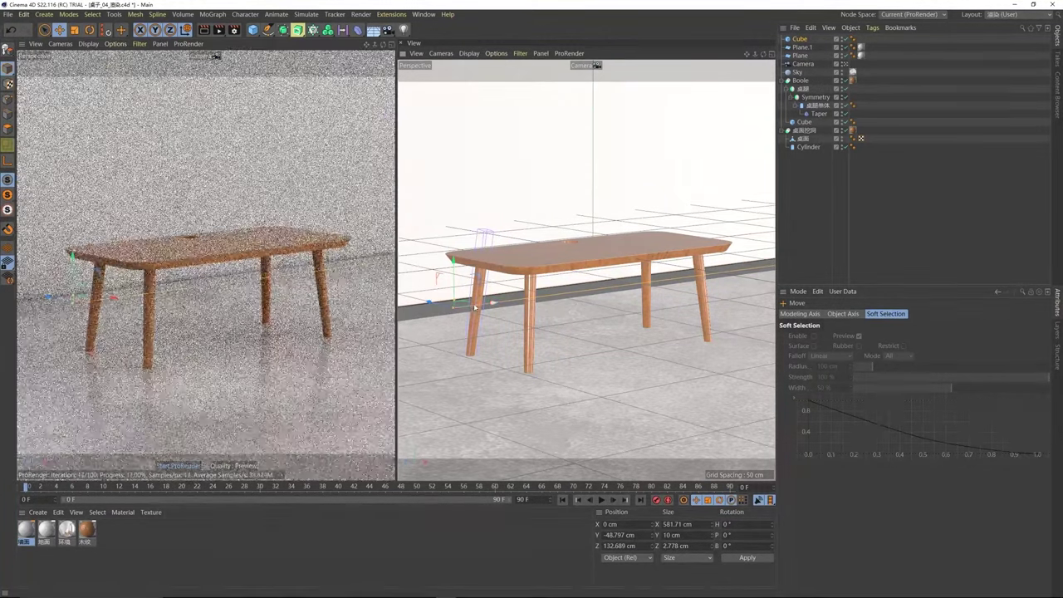
pyautogui.moveTo(453, 308)
pyautogui.mouseDown()
pyautogui.moveTo(465, 304)
pyautogui.moveTo(455, 300)
pyautogui.mouseUp()
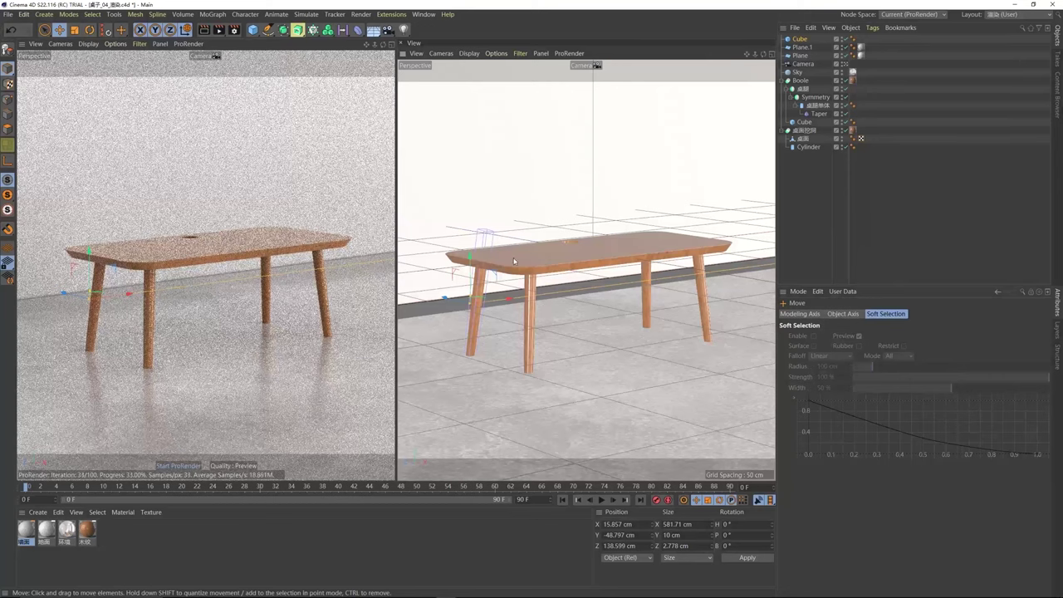
pyautogui.moveTo(472, 258); pyautogui.dragTo(470, 260)
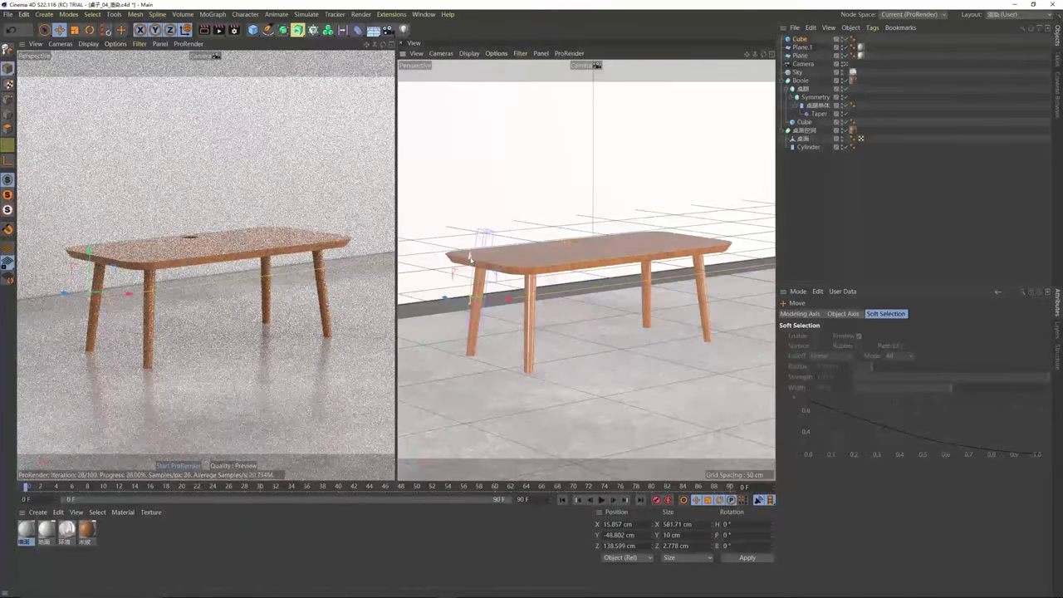
pyautogui.moveTo(470, 259); pyautogui.dragTo(469, 257)
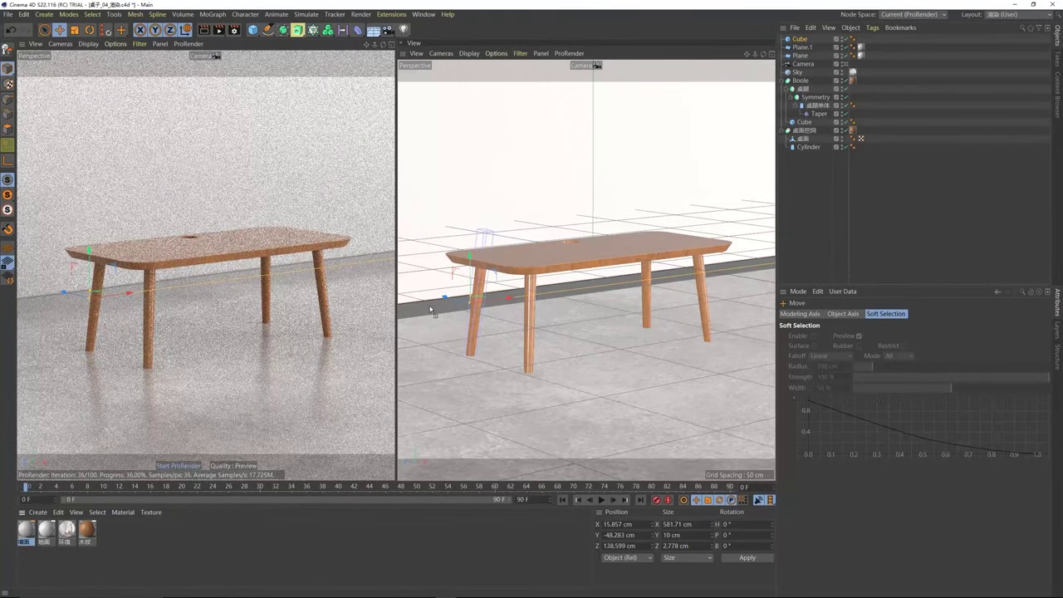
# - Check the strip's tag and size, then deselect everything
pyautogui.click(428, 304)
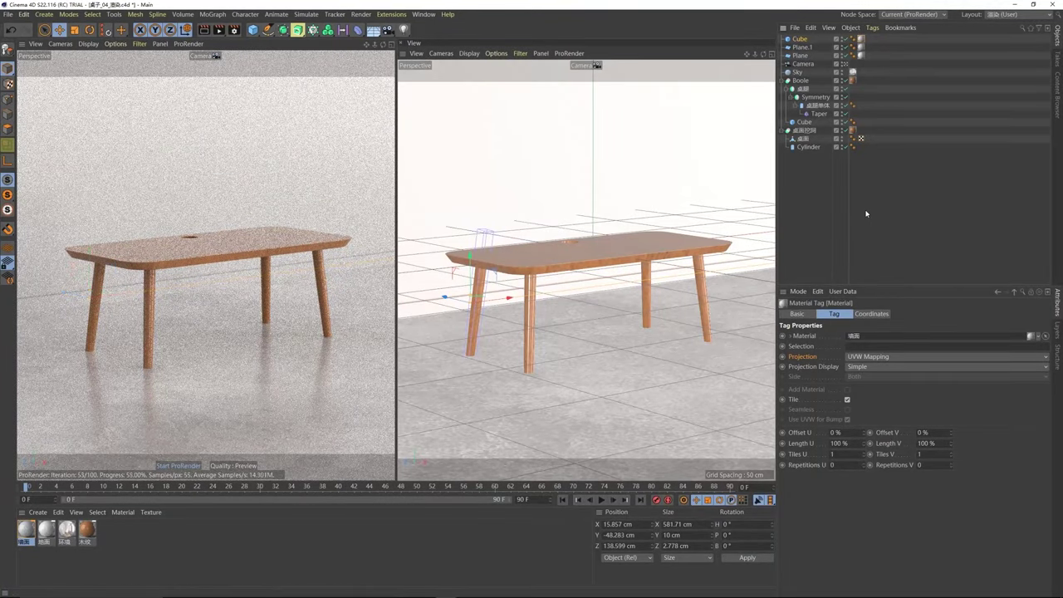
pyautogui.click(688, 227)
pyautogui.click(441, 307)
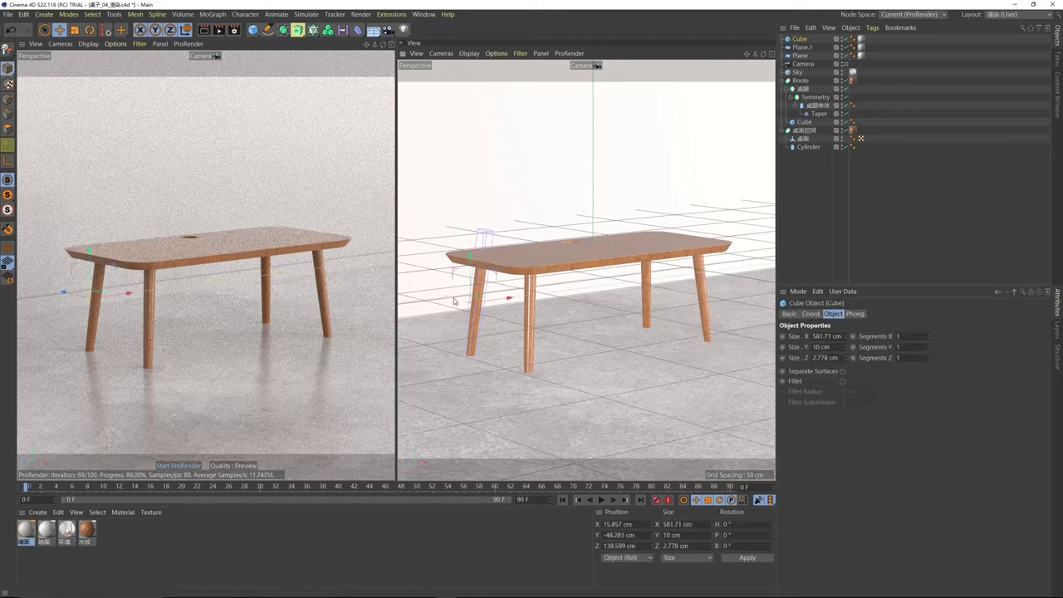
pyautogui.click(942, 194)
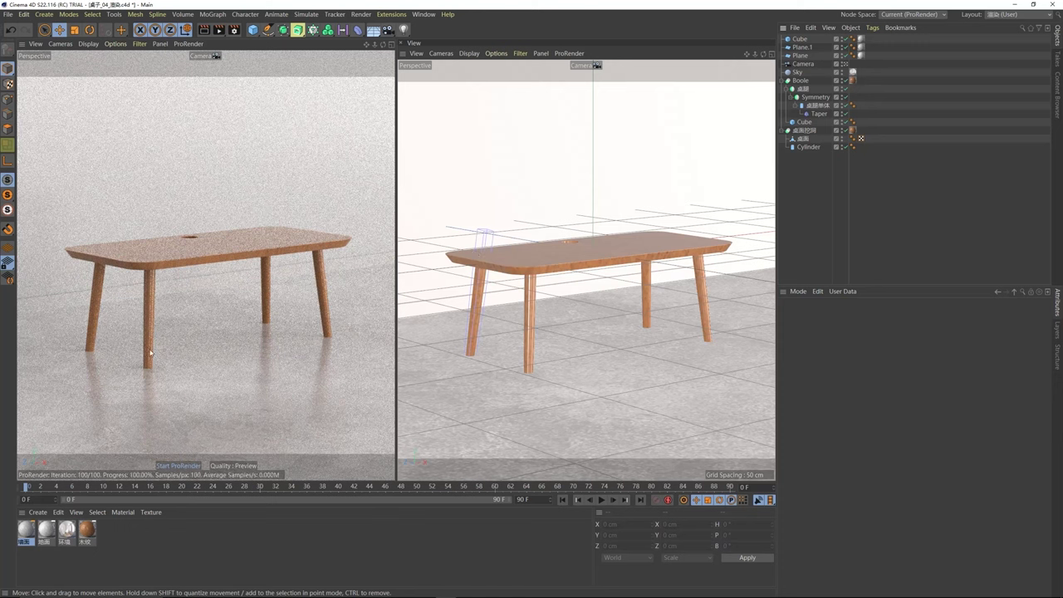
# - In the 木纹 wood material's node graph, set Uber Surface roughness to 40%
pyautogui.doubleClick(87, 529)
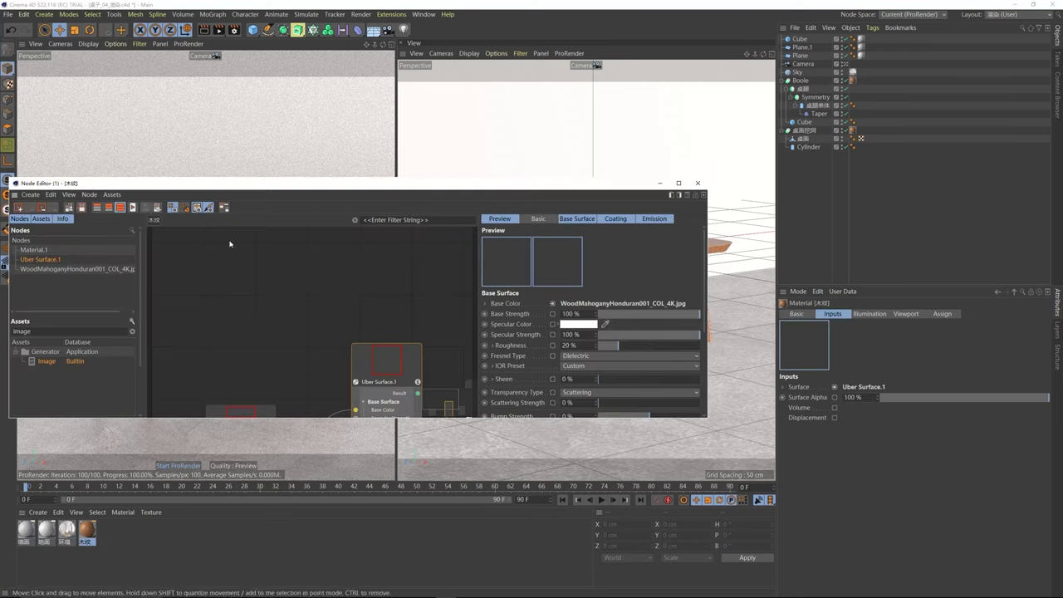
pyautogui.moveTo(254, 182); pyautogui.dragTo(626, 76)
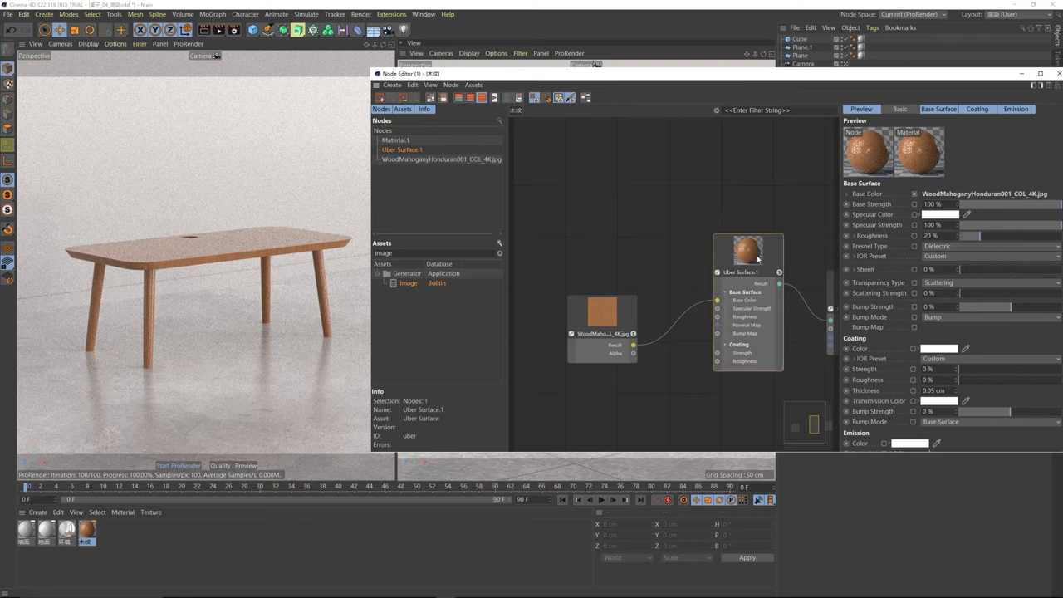
pyautogui.moveTo(759, 261)
pyautogui.mouseDown()
pyautogui.moveTo(730, 251)
pyautogui.moveTo(755, 245)
pyautogui.mouseUp()
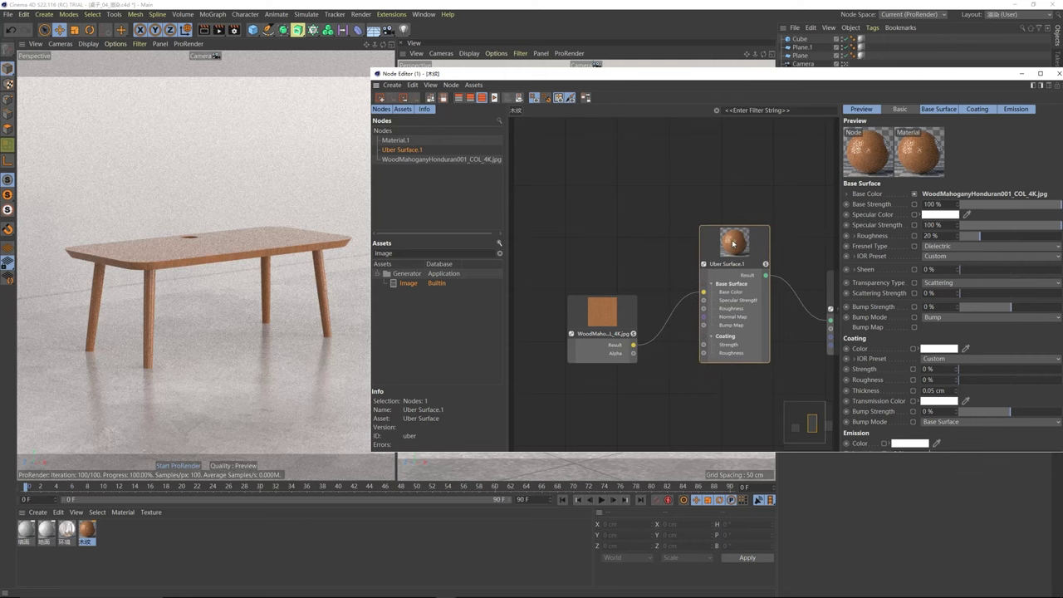
pyautogui.moveTo(783, 79); pyautogui.dragTo(722, 89)
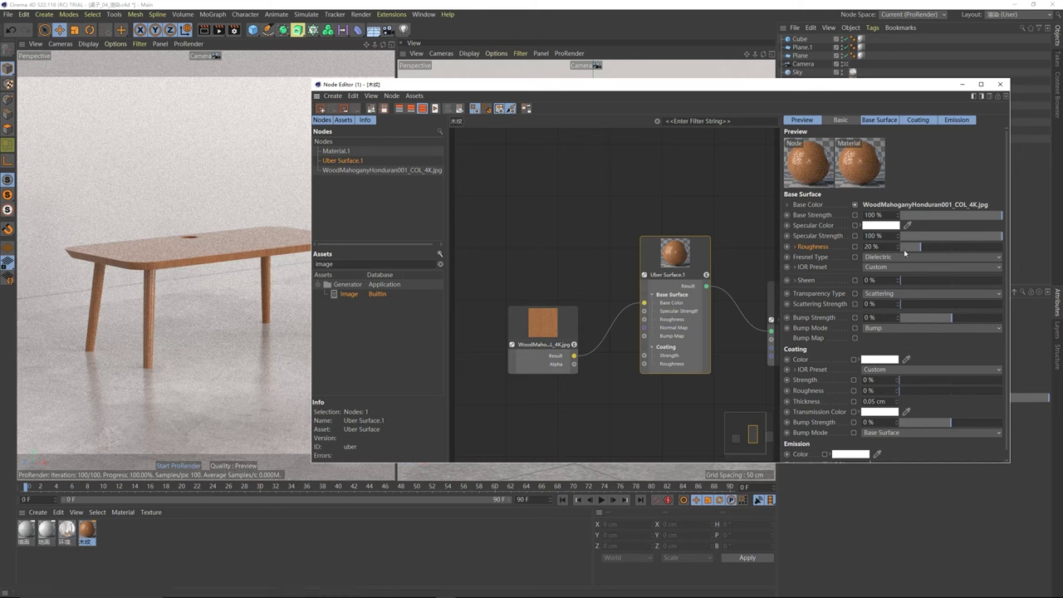
pyautogui.click(872, 247)
pyautogui.write('40')
pyautogui.press('Return')
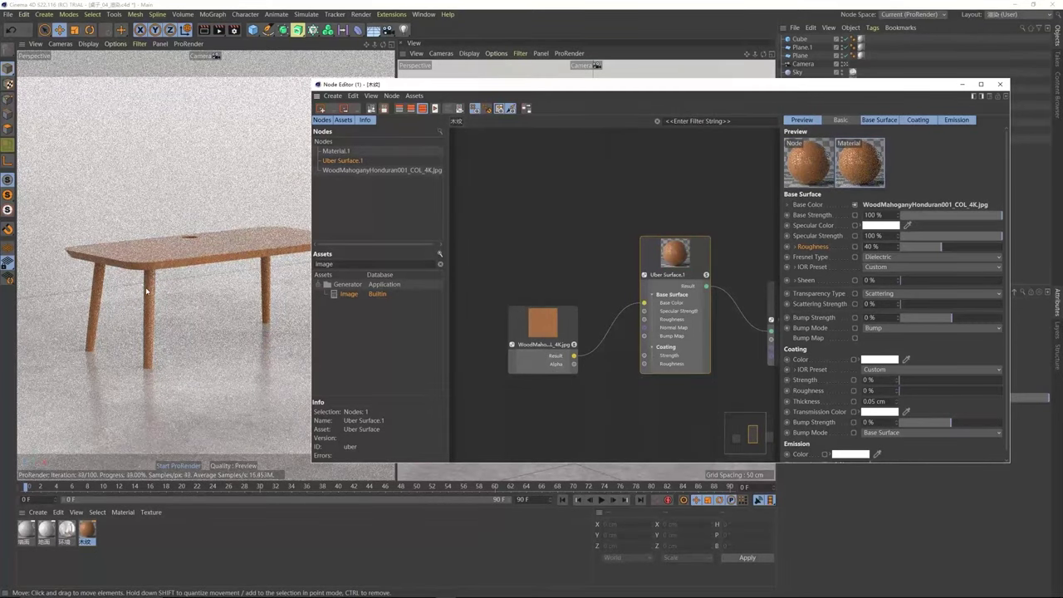
# - Raise the wood's roughness further to 50%
pyautogui.moveTo(862, 88); pyautogui.dragTo(644, 343)
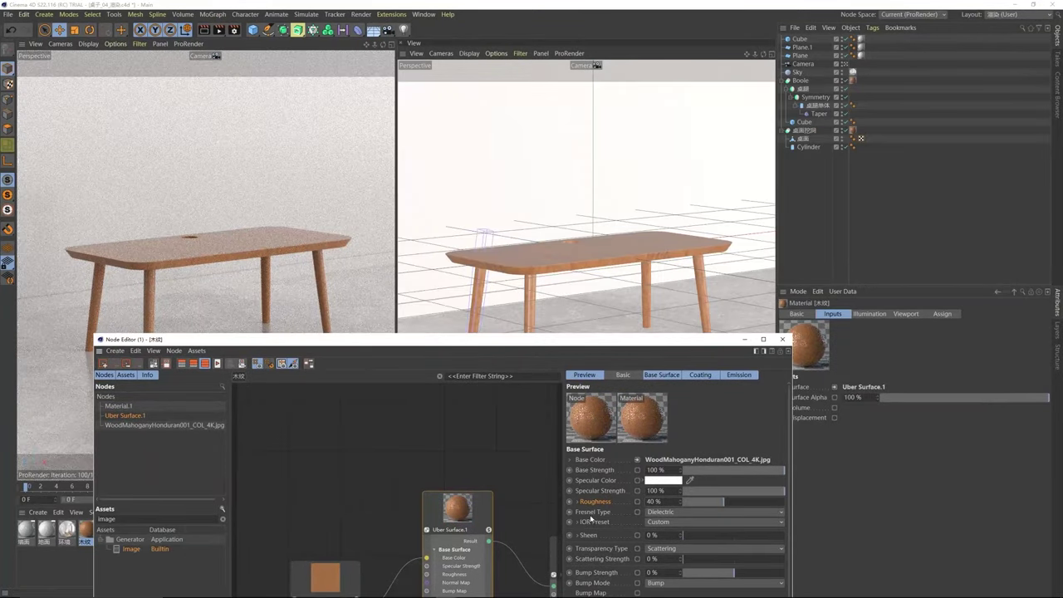
pyautogui.doubleClick(654, 502)
pyautogui.write('50')
pyautogui.press('Return')
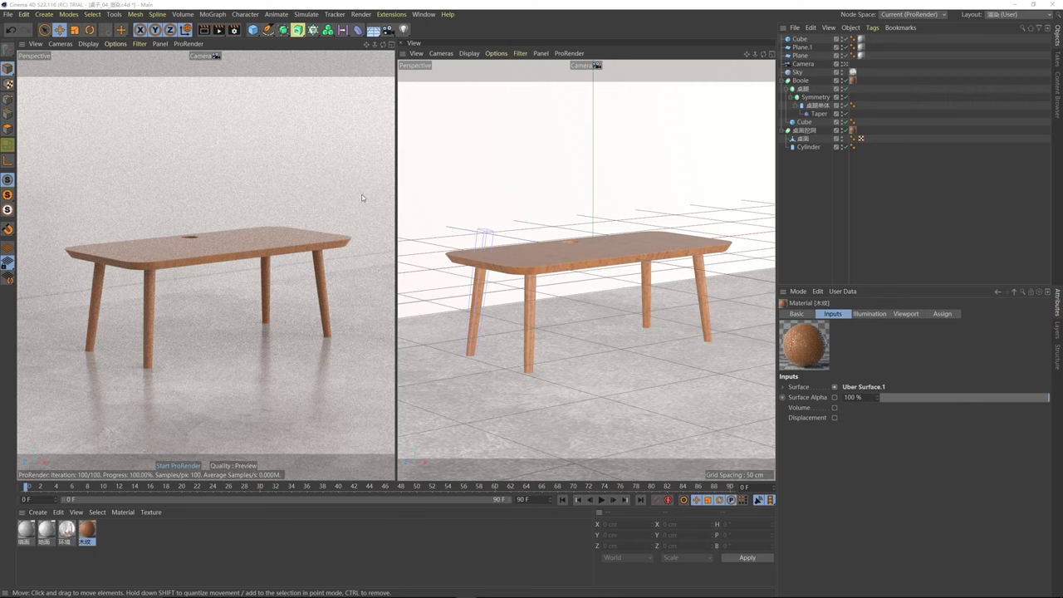
# - Set the ProRender offline iteration count to 500 in Render Settings
pyautogui.click(234, 31)
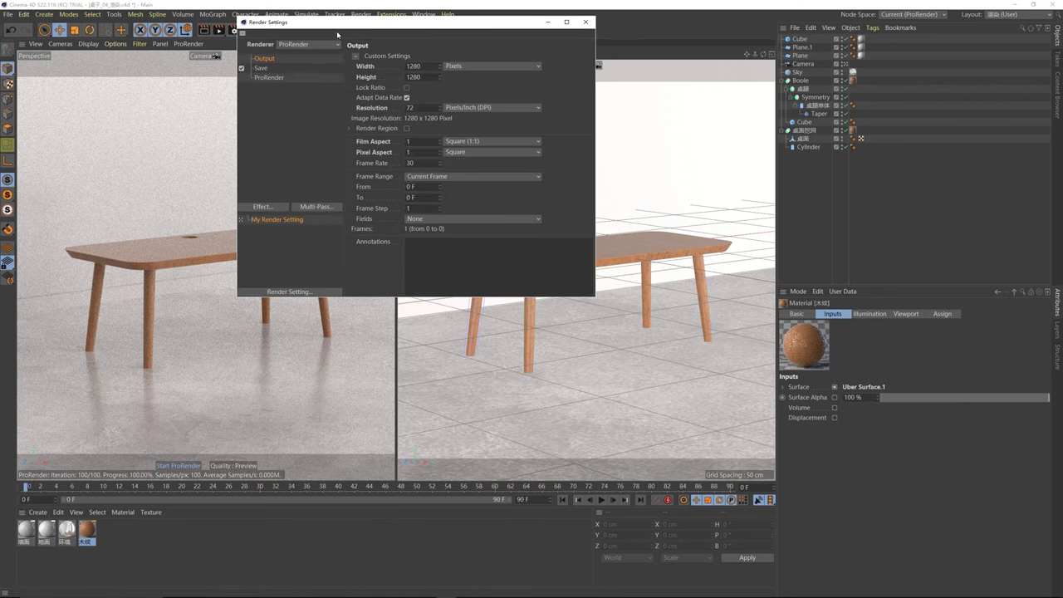
pyautogui.moveTo(349, 16); pyautogui.dragTo(454, 128)
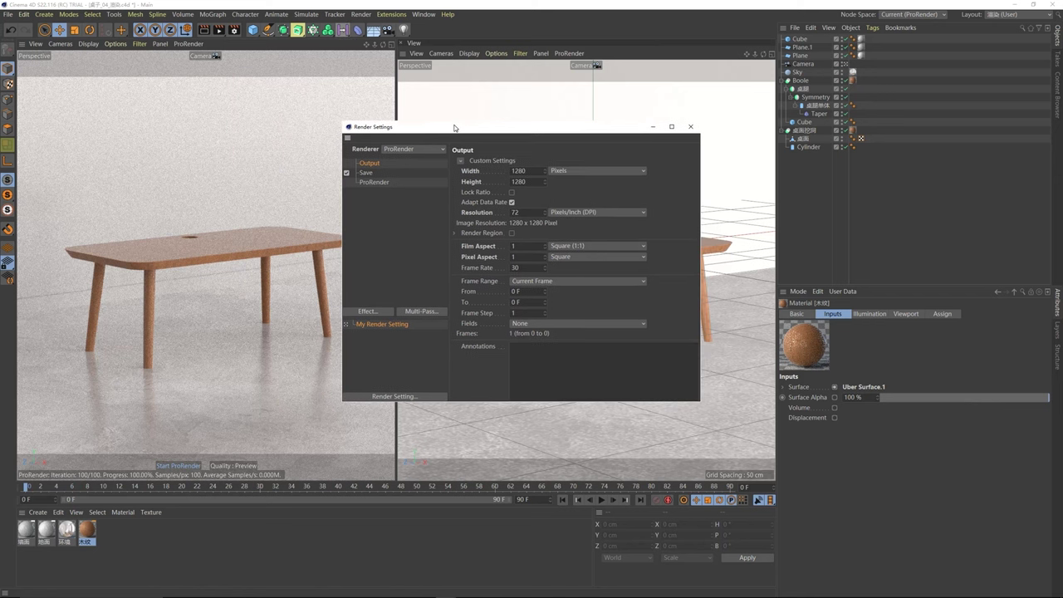
pyautogui.click(371, 183)
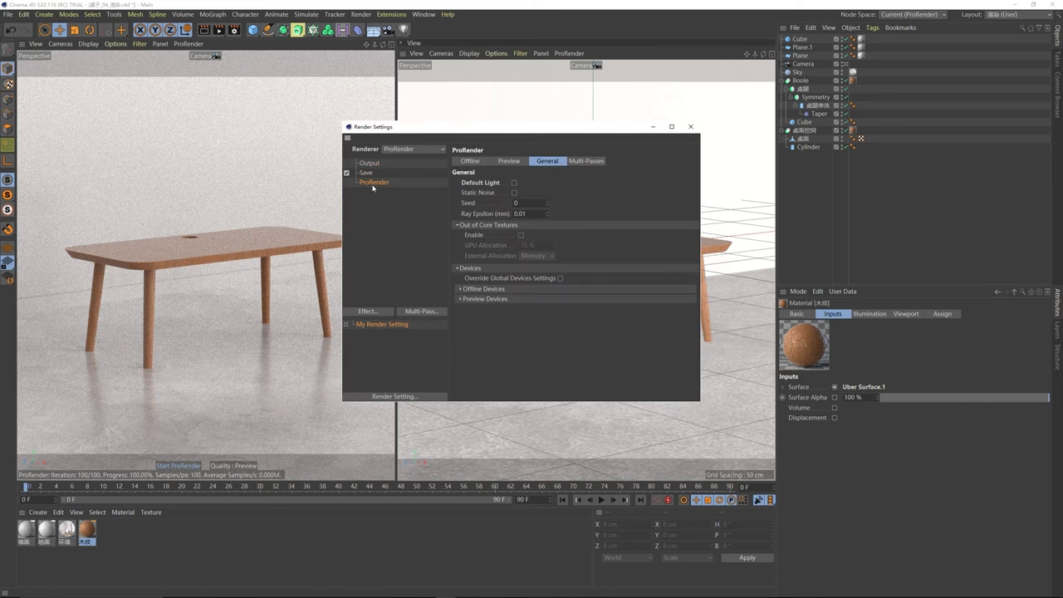
pyautogui.click(385, 167)
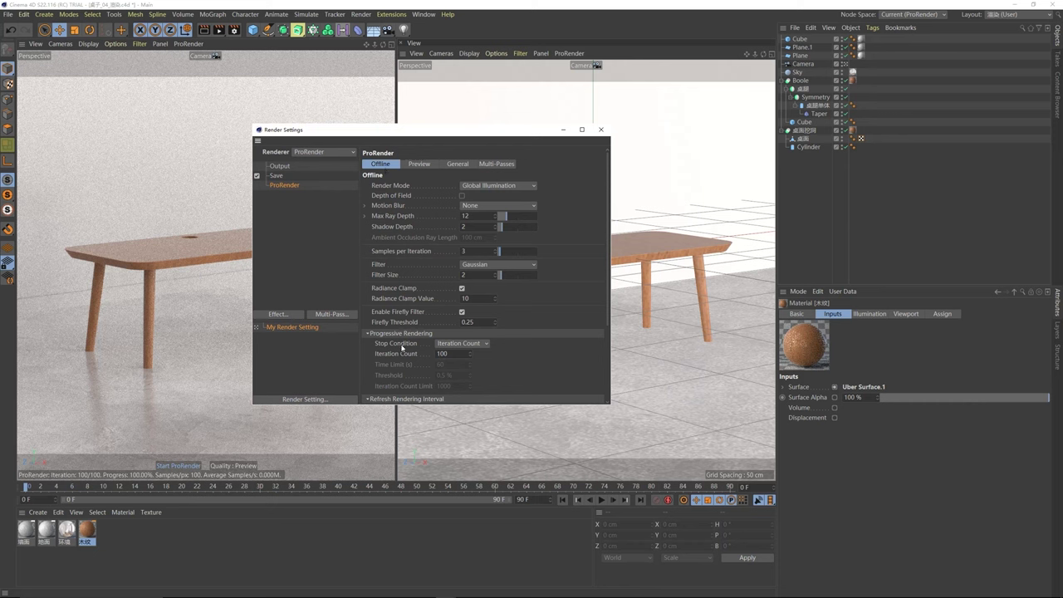
pyautogui.click(439, 354)
pyautogui.write('500')
pyautogui.press('Return')
# - Set the render save format to PNG
pyautogui.click(276, 176)
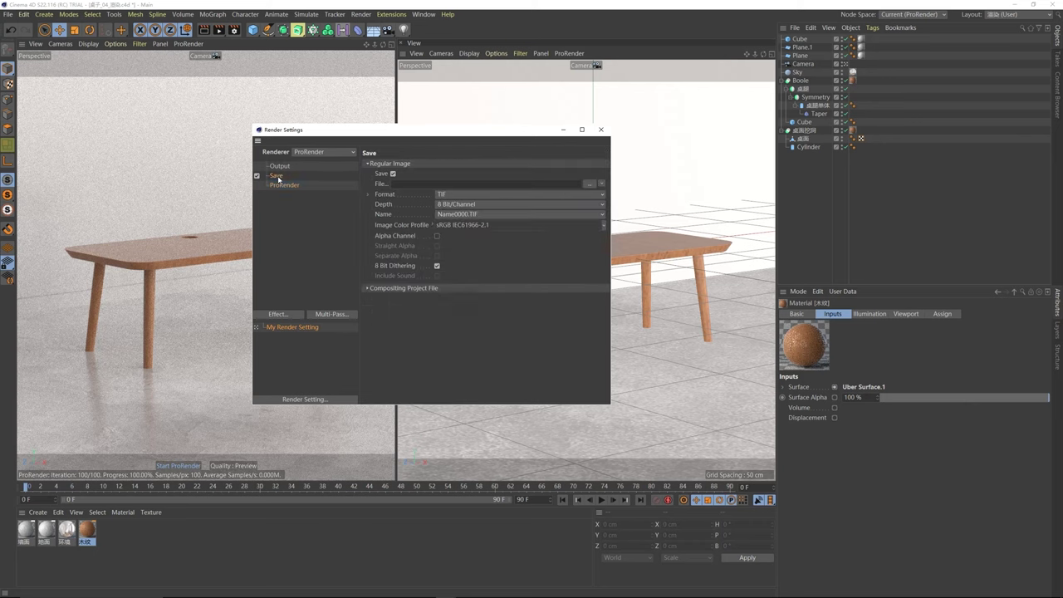
pyautogui.click(448, 196)
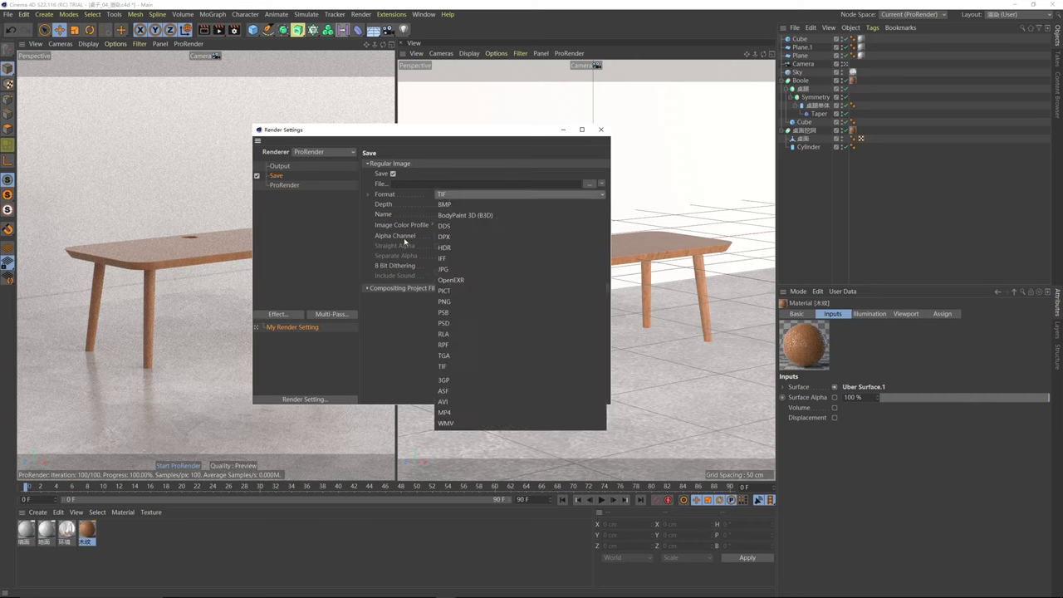
pyautogui.click(441, 301)
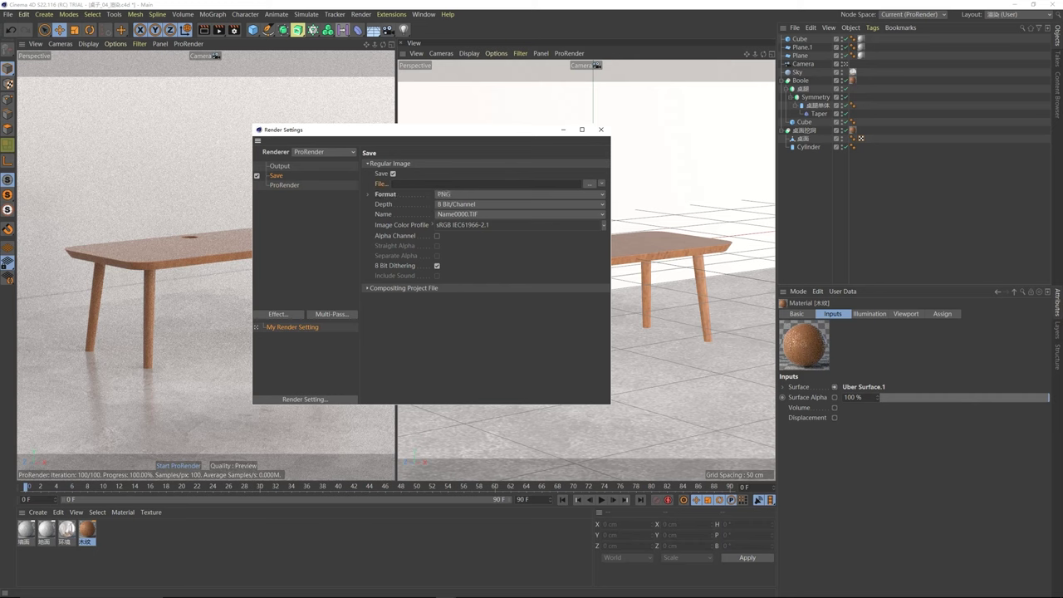
# - Create a new output folder named 桌子渲染 and open it
pyautogui.click(420, 184)
pyautogui.click(589, 184)
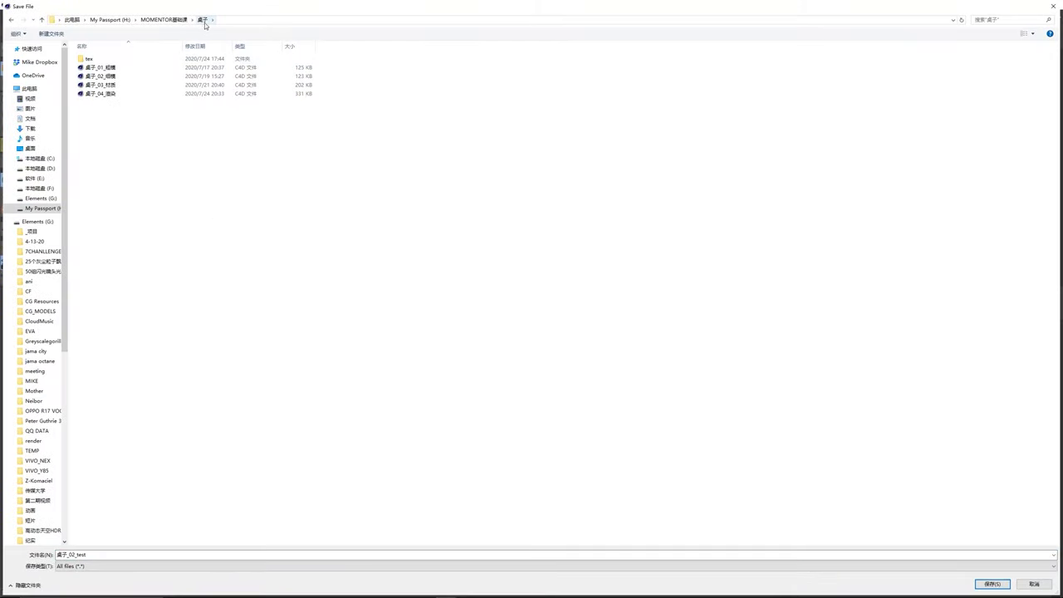
pyautogui.rightClick(264, 176)
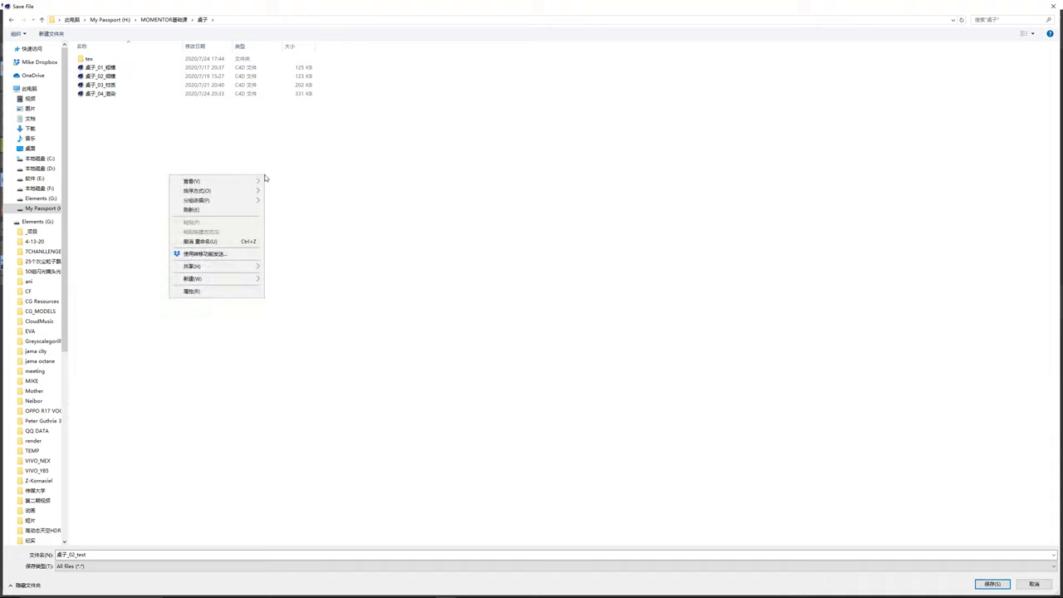
pyautogui.moveTo(197, 281)
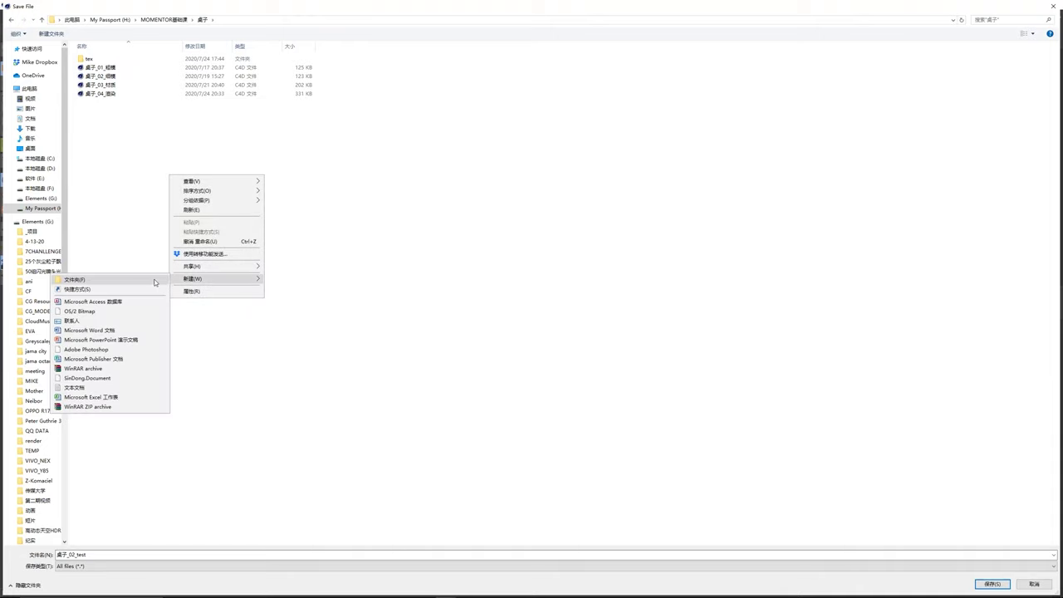
pyautogui.click(157, 280)
pyautogui.press('BackSpace')
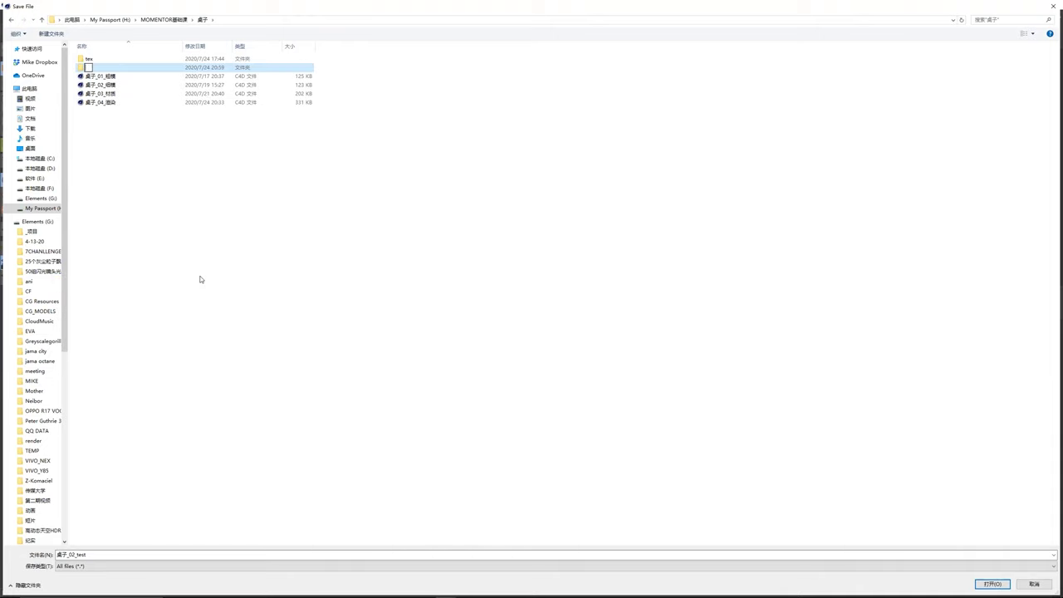
pyautogui.write('zhuozi')
pyautogui.press('space')
pyautogui.write('xuanran')
pyautogui.press('space')
pyautogui.press('Return')
pyautogui.press('Return')
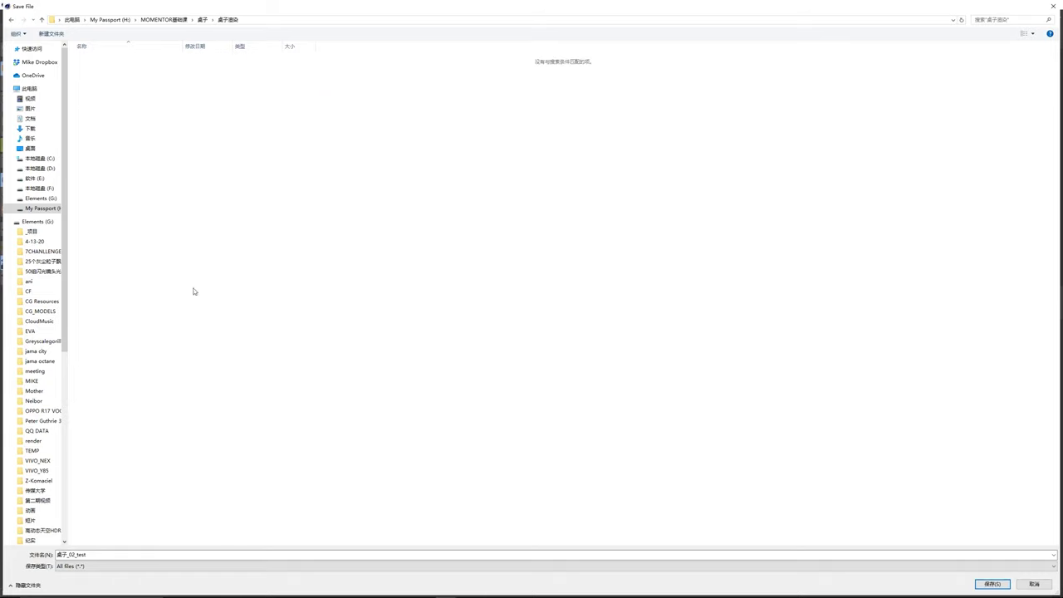
# - Name the output file 桌子_01 and confirm the save path
pyautogui.click(104, 554)
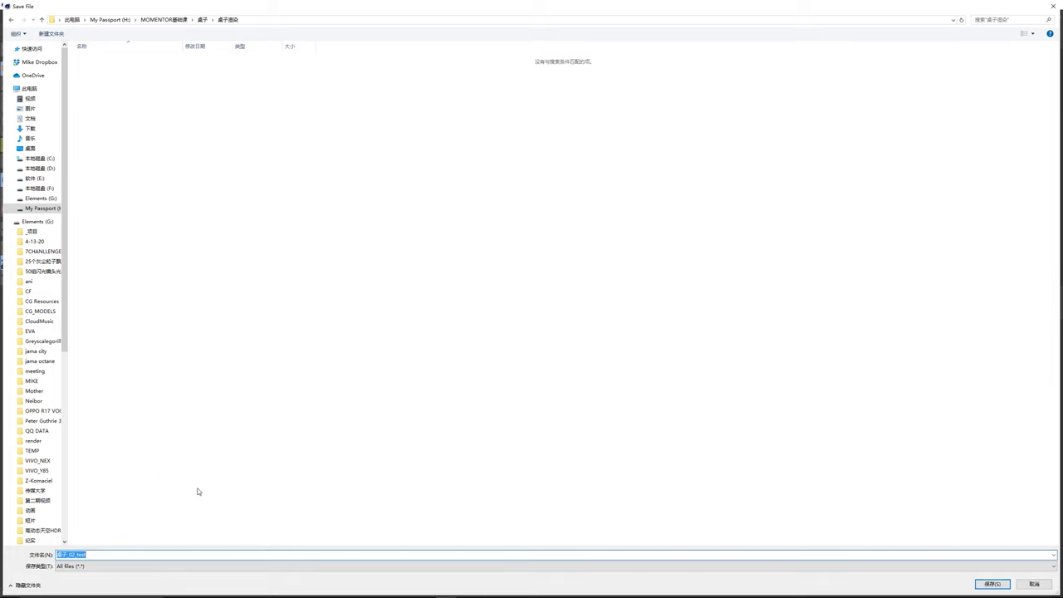
pyautogui.write('zhuozi')
pyautogui.press('space')
pyautogui.write('_0')
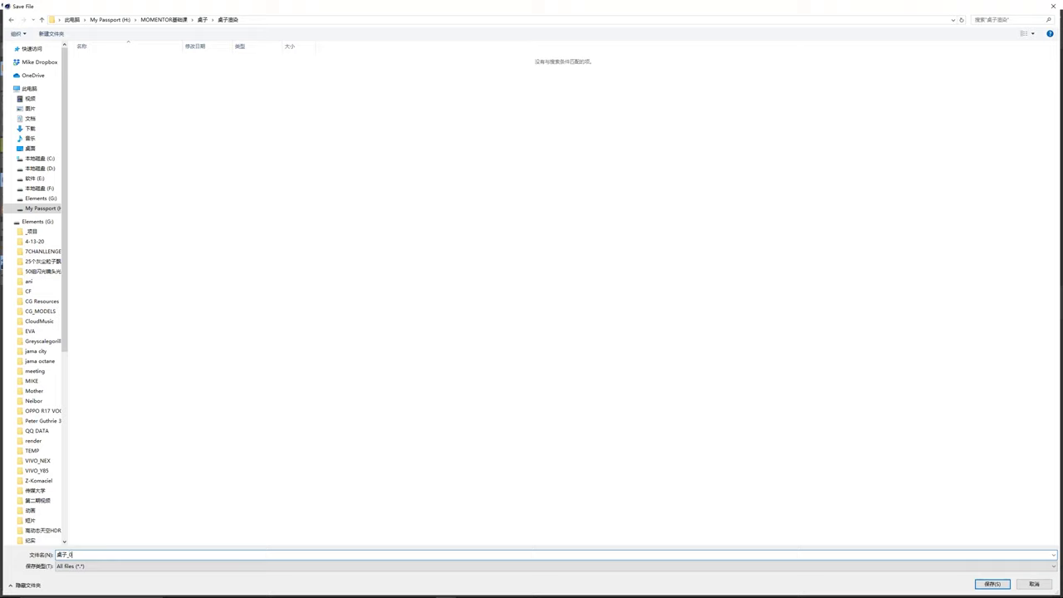
pyautogui.write('1')
pyautogui.click(993, 584)
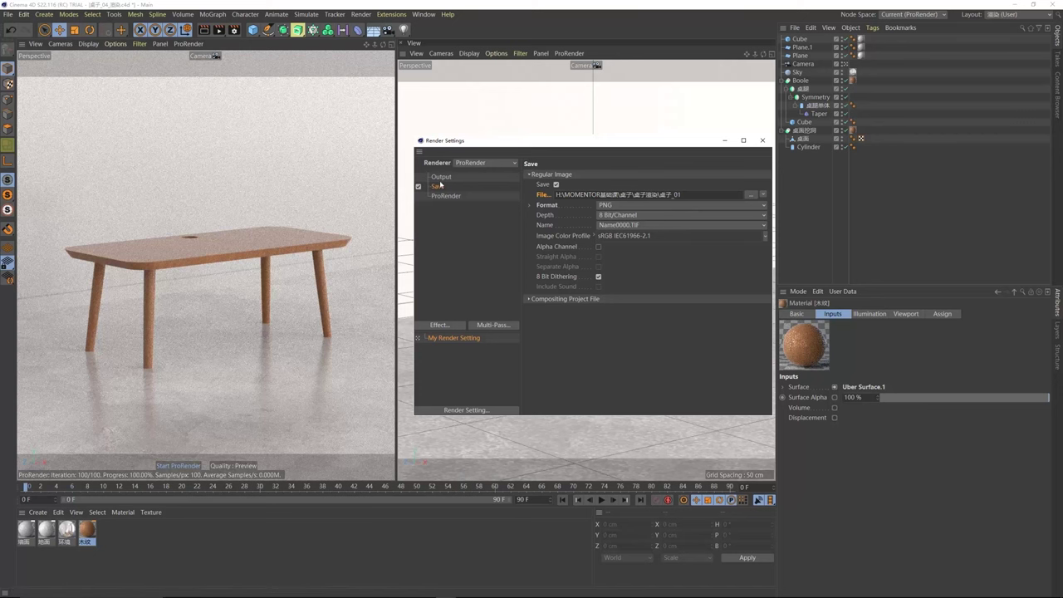
# - Render the final table image to the Picture Viewer and show its Filter settings
pyautogui.click(218, 31)
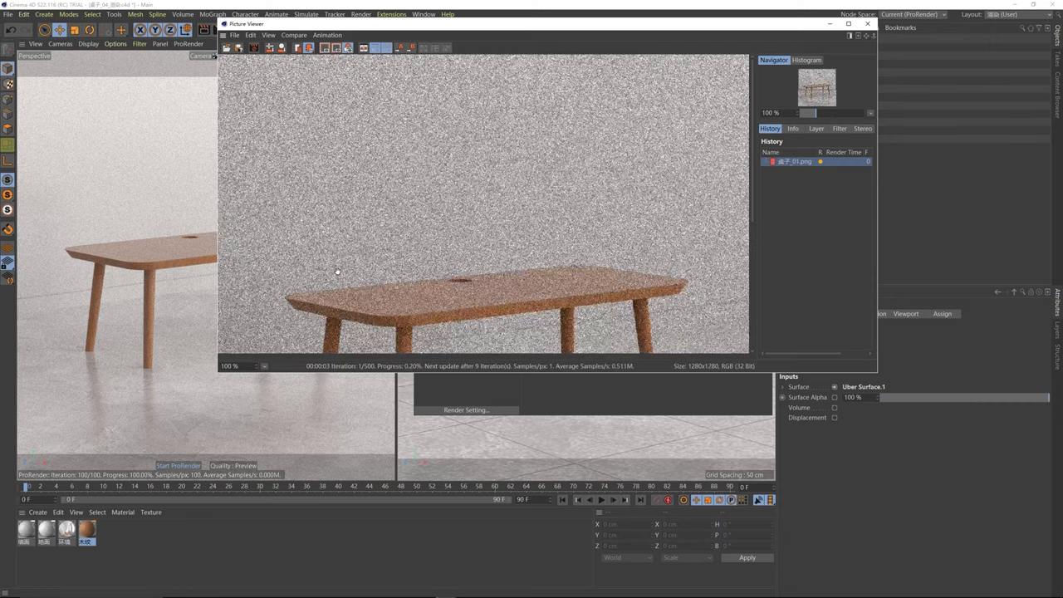
pyautogui.scroll(-3, 442, 273)
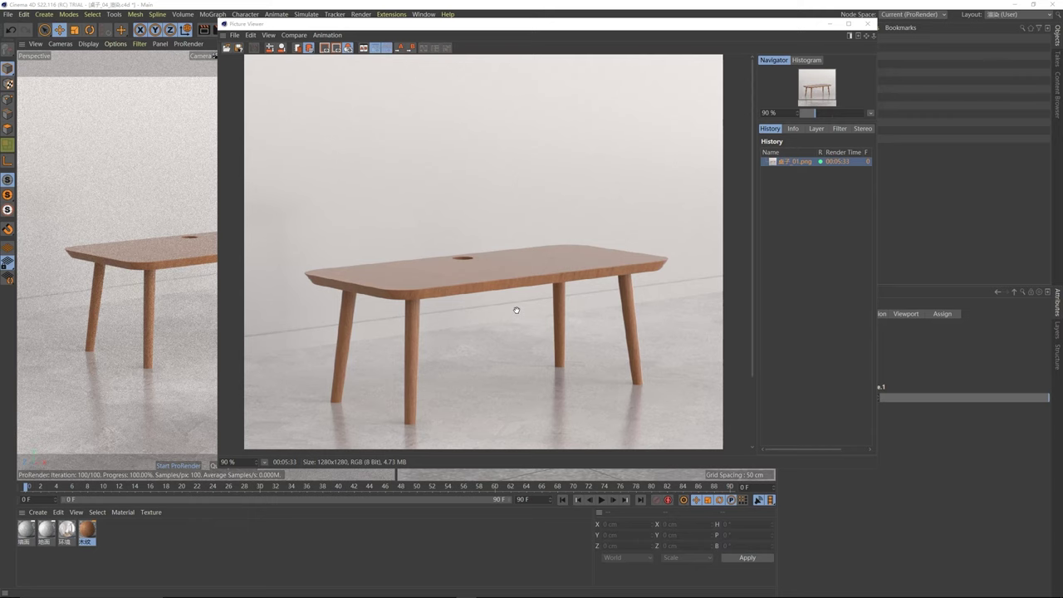
pyautogui.moveTo(516, 309)
pyautogui.mouseDown()
pyautogui.moveTo(503, 295)
pyautogui.moveTo(510, 241)
pyautogui.moveTo(518, 323)
pyautogui.mouseUp()
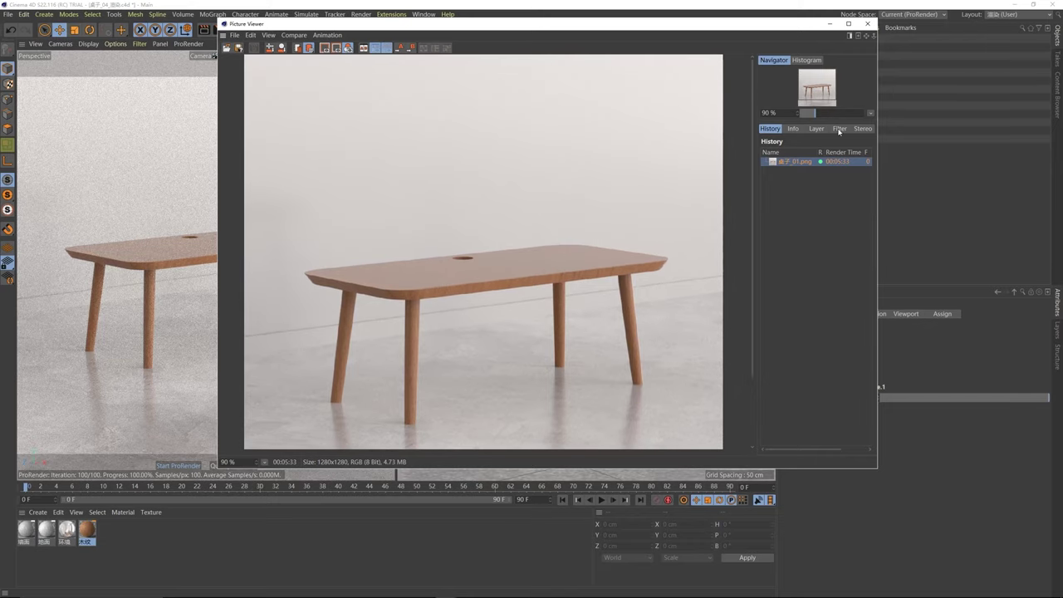
pyautogui.click(839, 129)
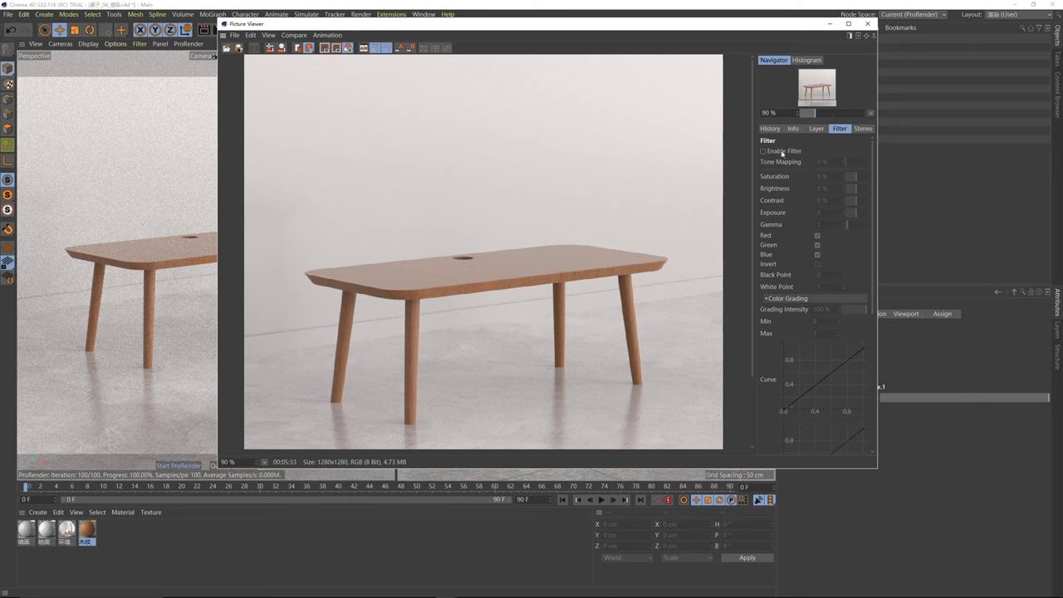
# - Enable the render filter and raise contrast to 33%, adding some tone mapping and saturation
pyautogui.click(764, 151)
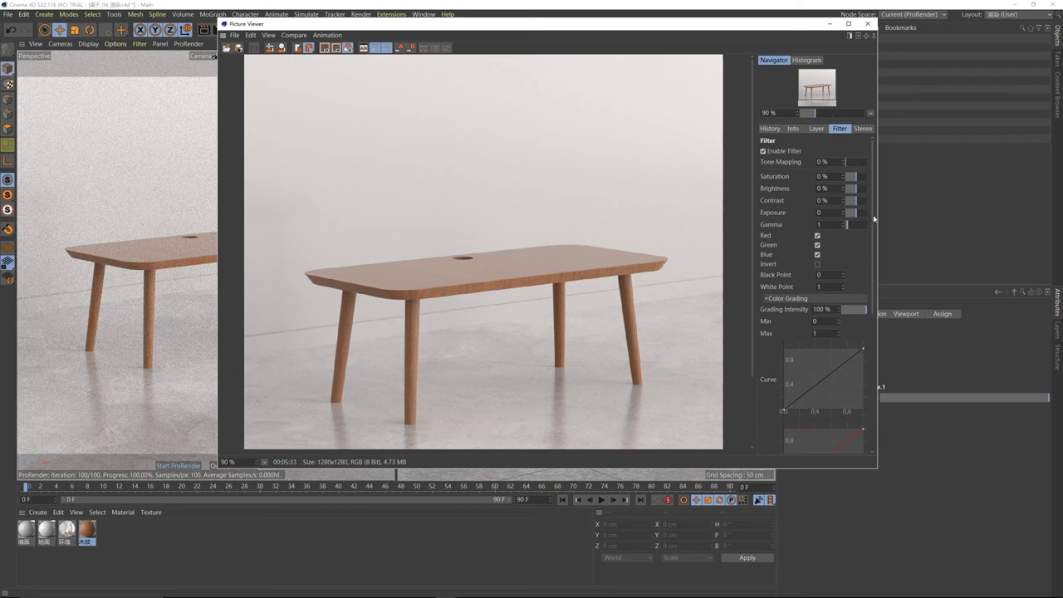
pyautogui.moveTo(853, 202); pyautogui.dragTo(861, 203)
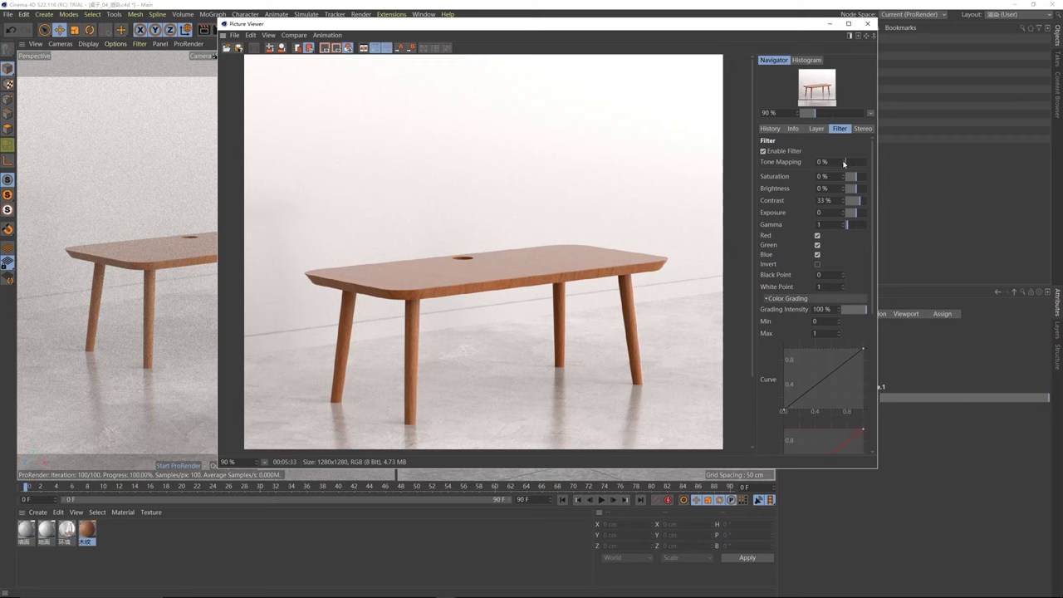
pyautogui.moveTo(846, 160); pyautogui.dragTo(849, 164)
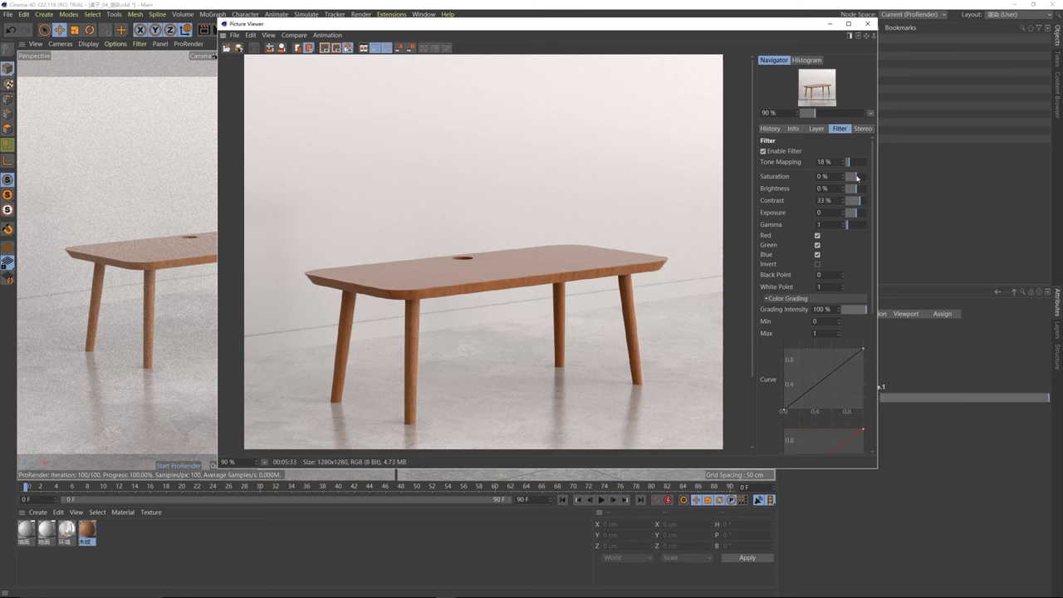
pyautogui.moveTo(858, 177); pyautogui.dragTo(860, 178)
# - Fine-tune the filter to saturation 25%, brightness 10% and tone mapping 26%
pyautogui.click(830, 176)
pyautogui.write('30')
pyautogui.press('Return')
pyautogui.click(830, 176)
pyautogui.write('25')
pyautogui.press('Return')
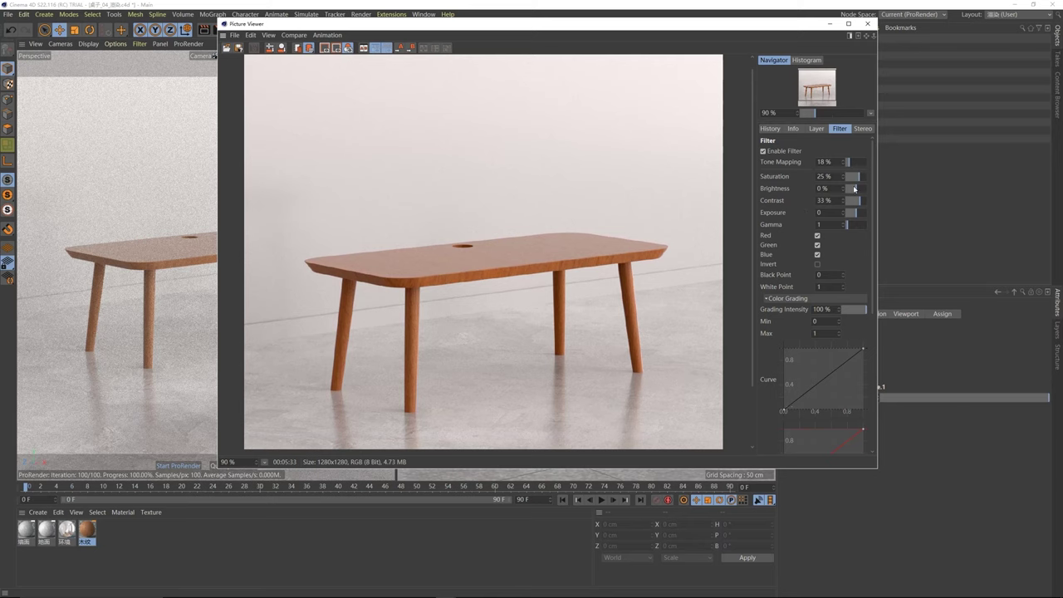
pyautogui.moveTo(857, 189); pyautogui.dragTo(859, 190)
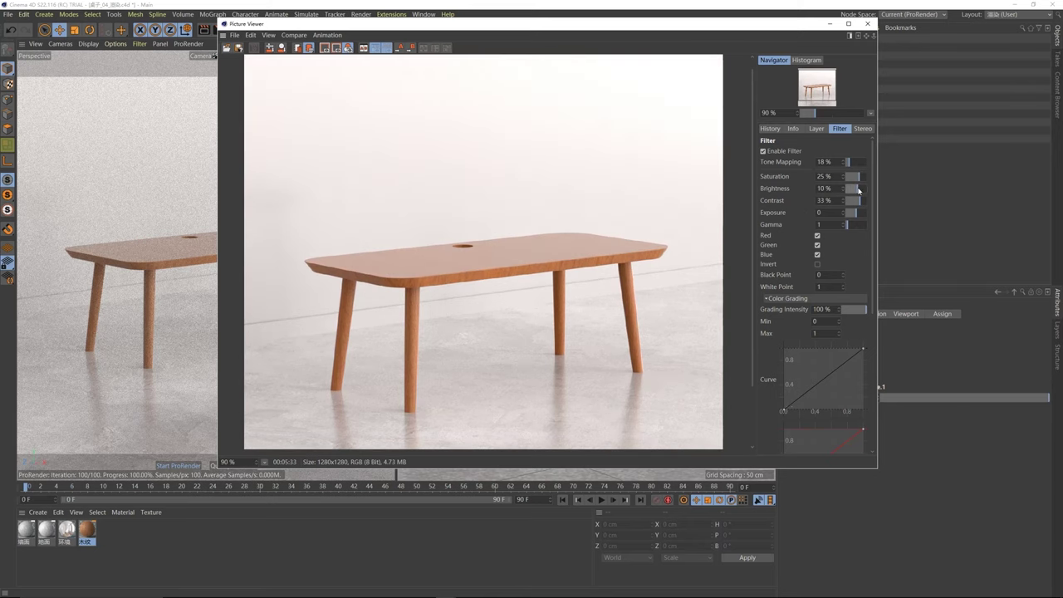
pyautogui.scroll(1, 632, 92)
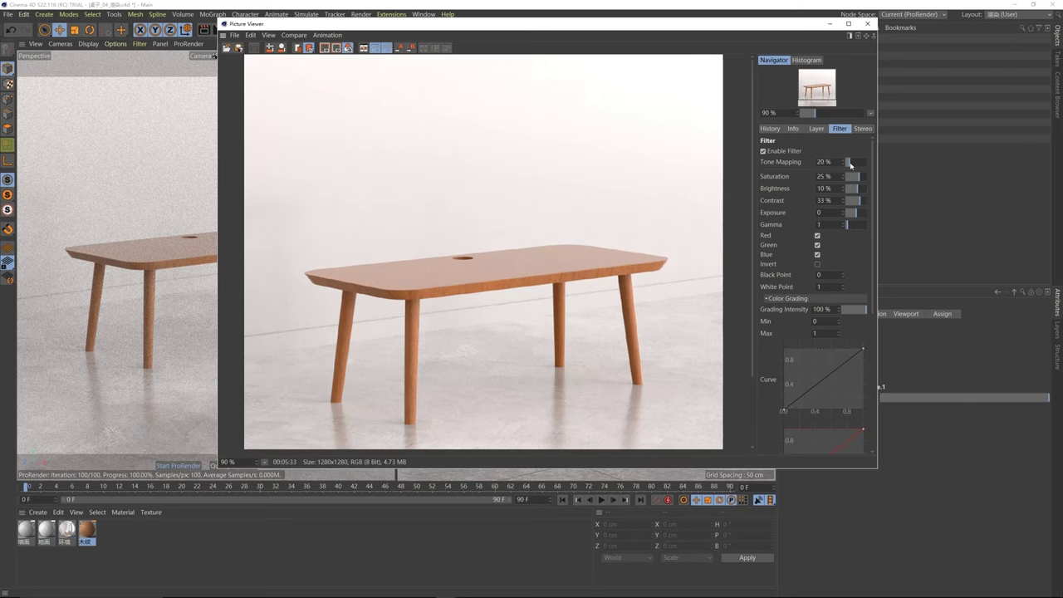
pyautogui.moveTo(849, 165); pyautogui.dragTo(853, 165)
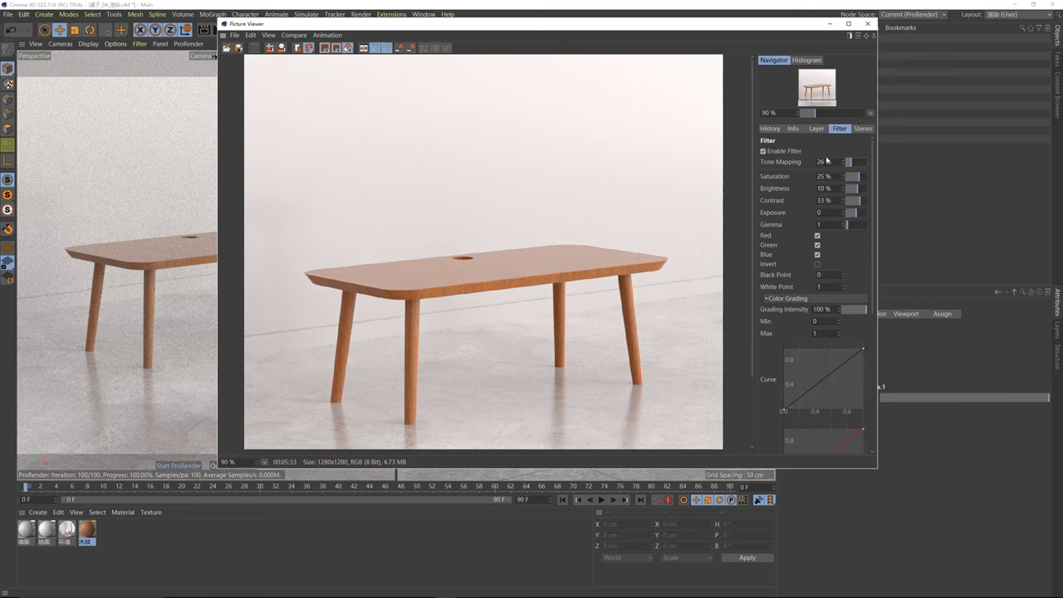
pyautogui.moveTo(445, 31); pyautogui.dragTo(644, 32)
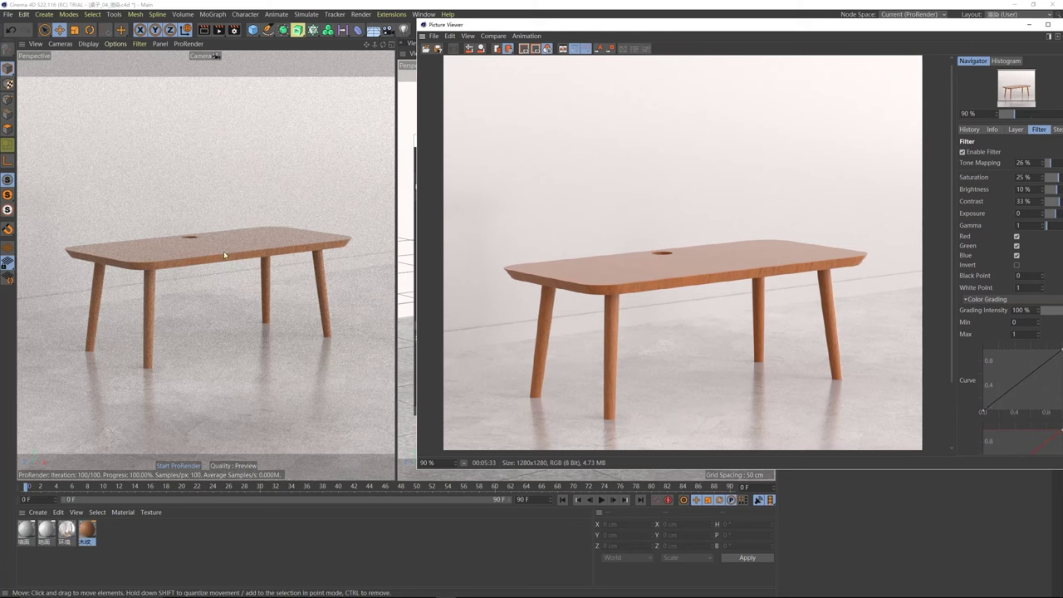
# - Zoom and pan around the filtered render, then show the render History list
pyautogui.scroll(-1, 582, 242)
pyautogui.moveTo(710, 25); pyautogui.dragTo(515, 41)
pyautogui.moveTo(511, 230); pyautogui.dragTo(511, 299)
pyautogui.scroll(-3, 498, 258)
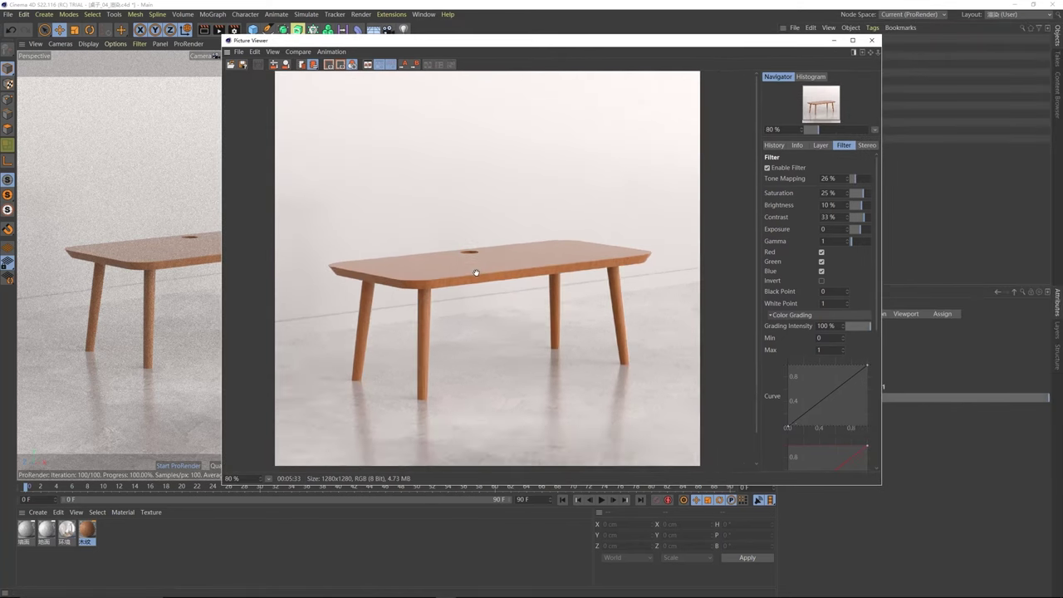
pyautogui.scroll(2, 477, 273)
pyautogui.scroll(2, 477, 273)
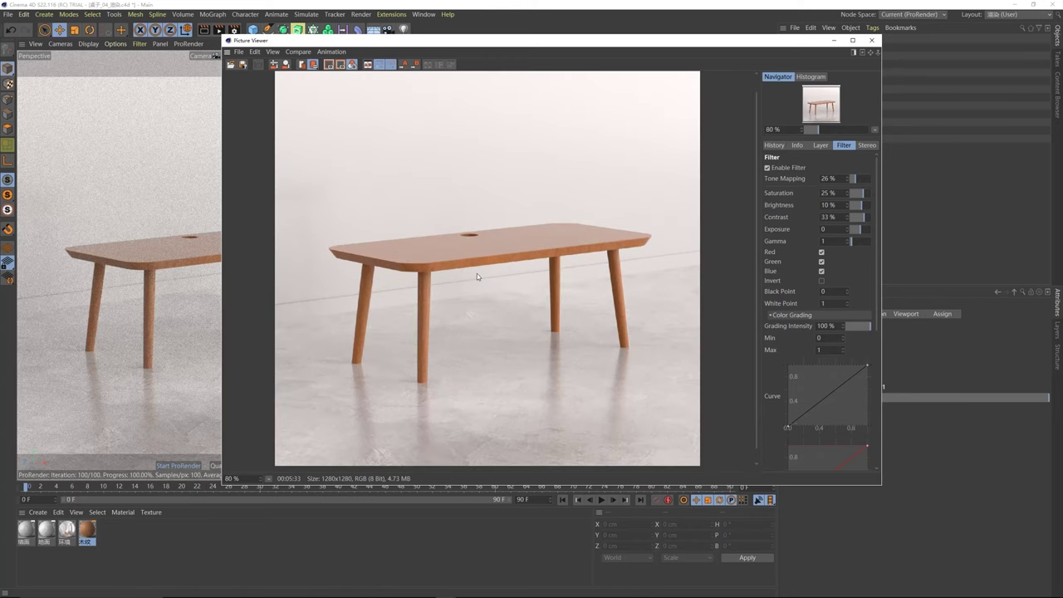
pyautogui.moveTo(477, 273); pyautogui.dragTo(527, 282)
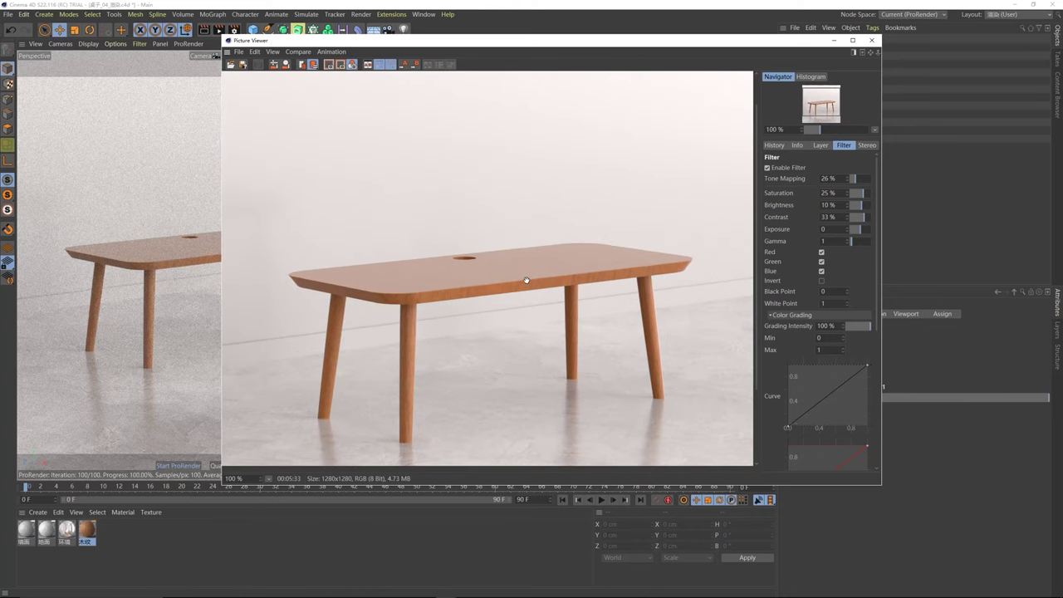
pyautogui.scroll(-3, 527, 282)
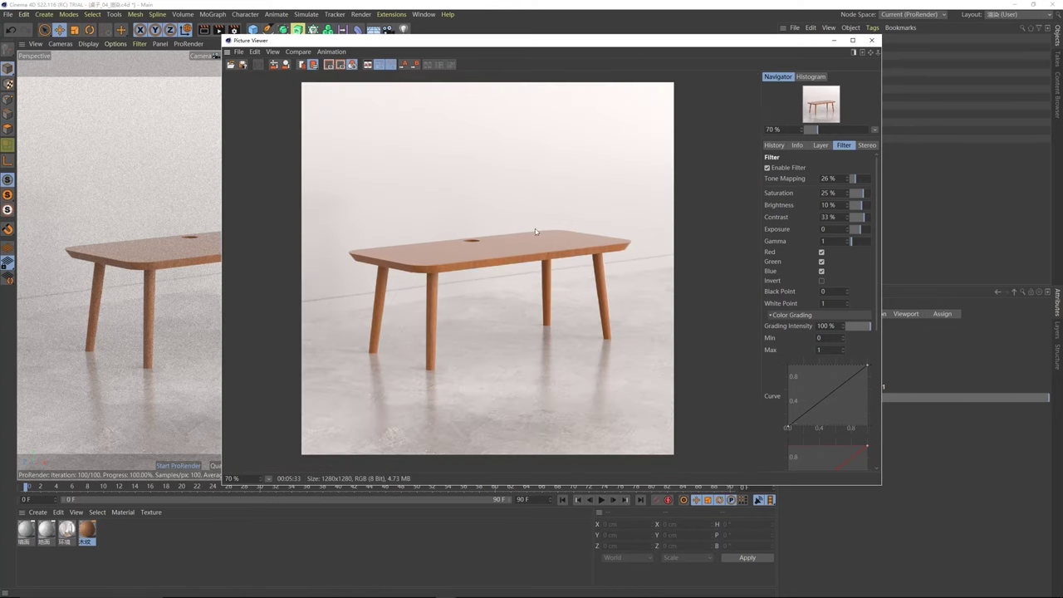
pyautogui.click(773, 146)
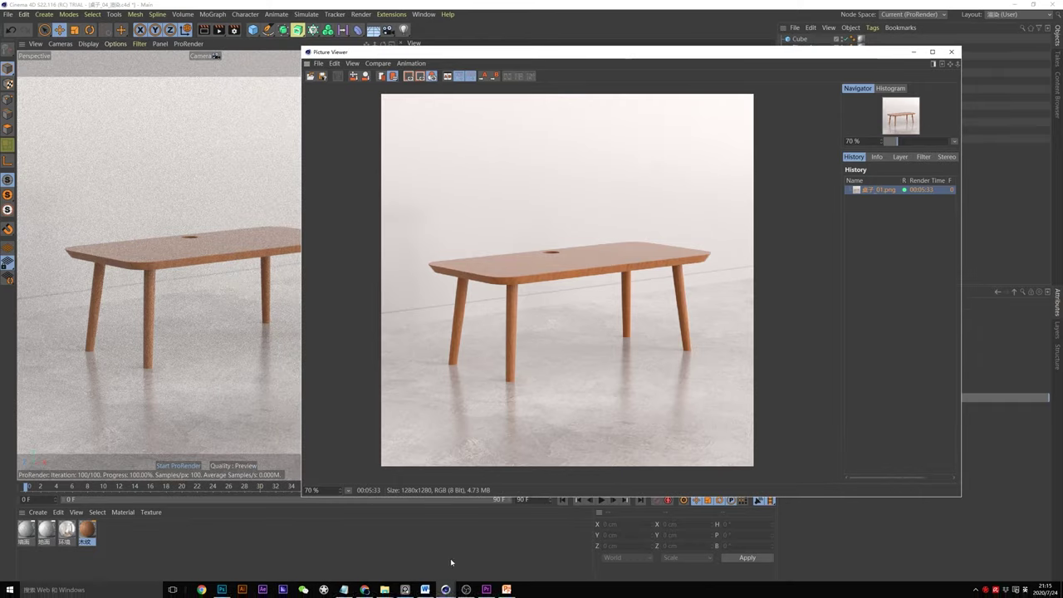
# - Preview the saved 桌子_01 in Photos from the render folder, then return to the Picture Viewer
pyautogui.click(385, 592)
pyautogui.doubleClick(497, 218)
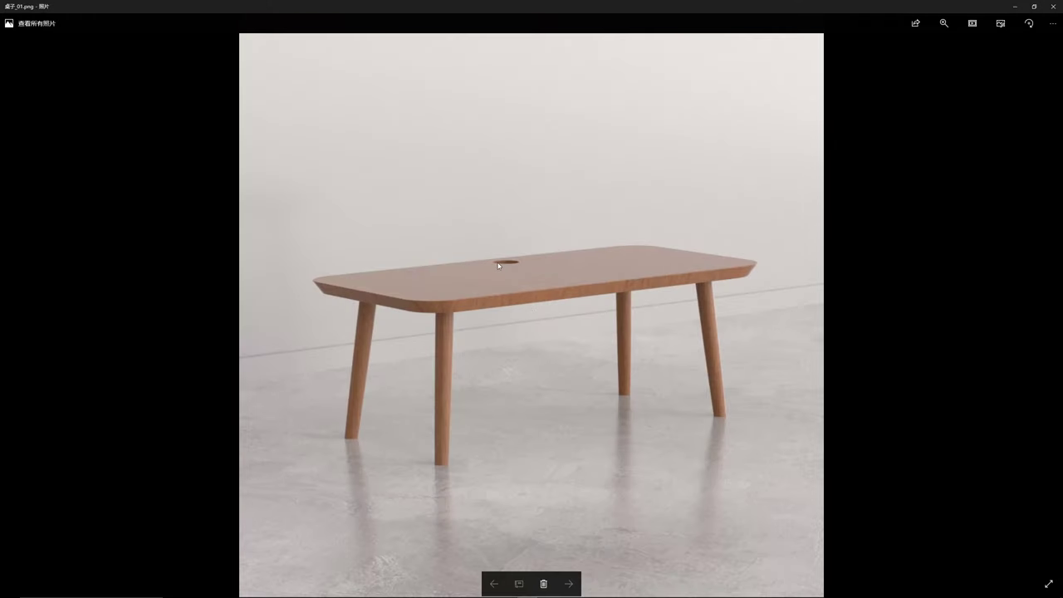
pyautogui.click(1053, 6)
pyautogui.click(618, 73)
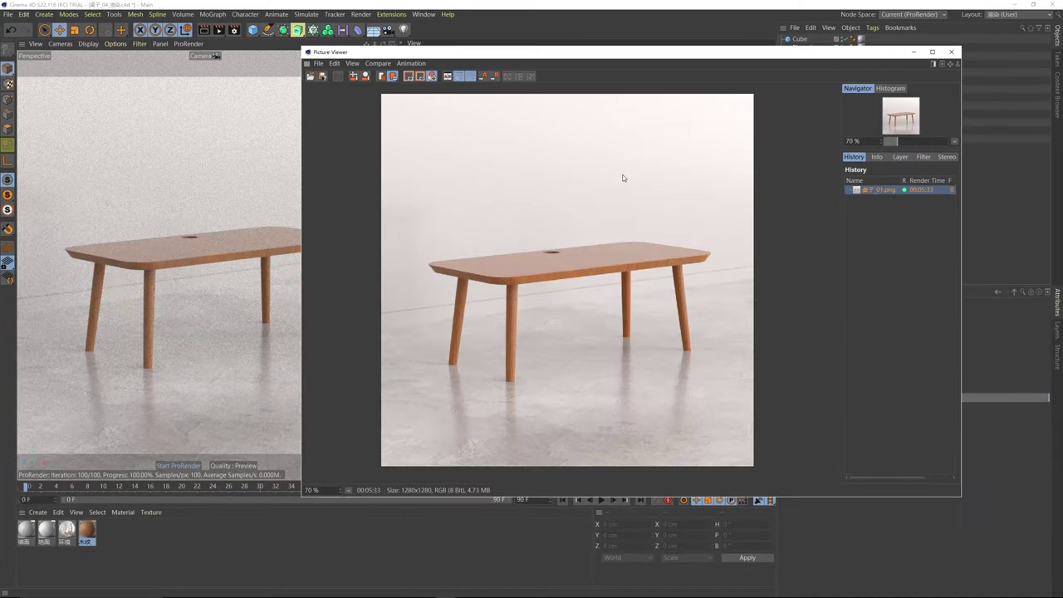
# - Save the history render with filter applied as PNG 桌子_01_后期调色 beside the original
pyautogui.rightClick(888, 193)
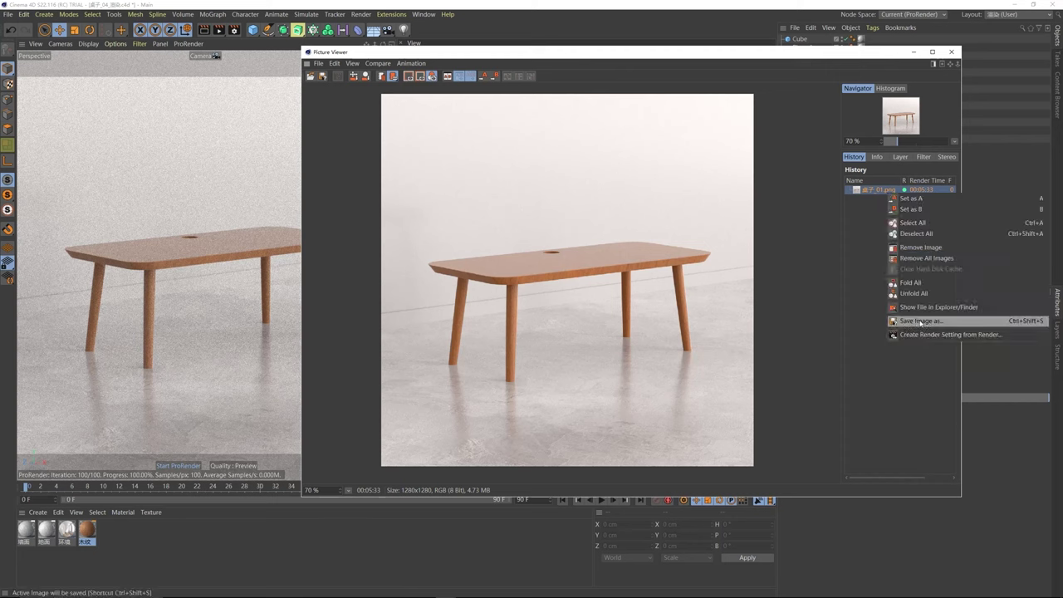
pyautogui.click(924, 322)
pyautogui.moveTo(888, 180); pyautogui.dragTo(693, 170)
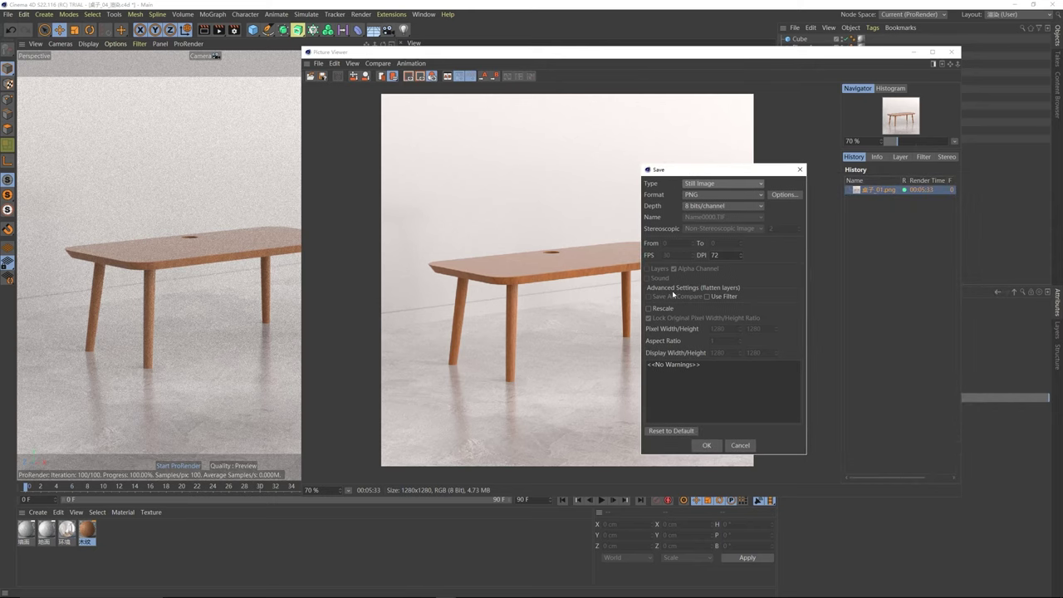
pyautogui.click(718, 295)
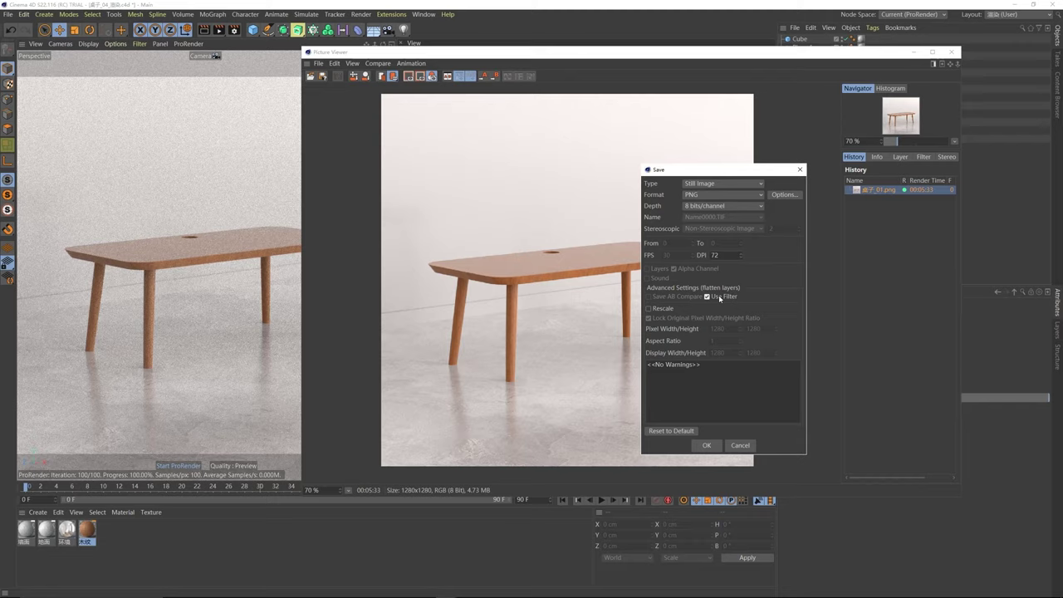
pyautogui.click(707, 446)
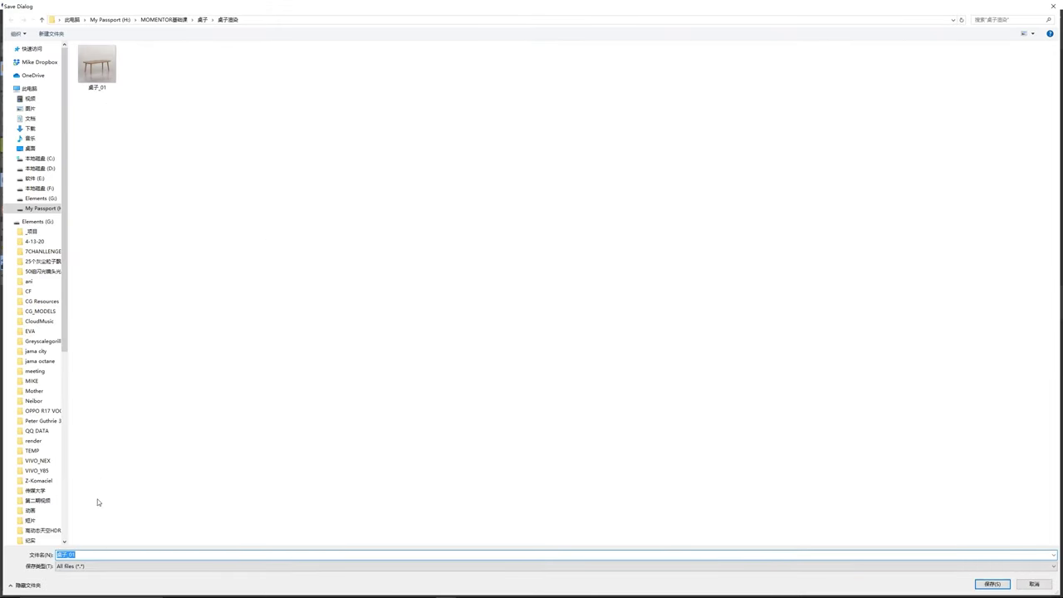
pyautogui.click(80, 554)
pyautogui.write('_')
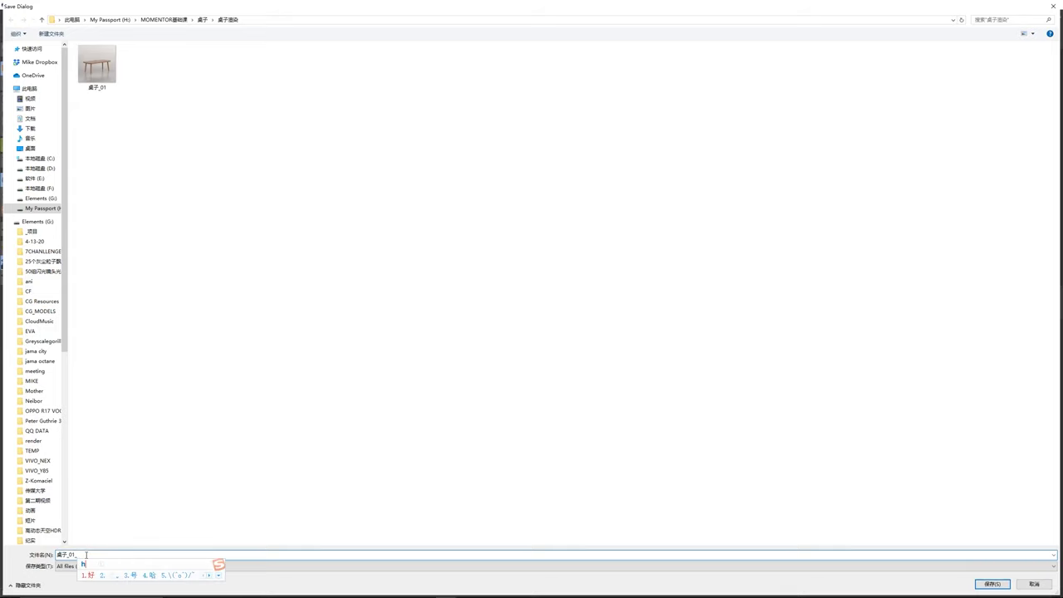
pyautogui.write('高清调色')
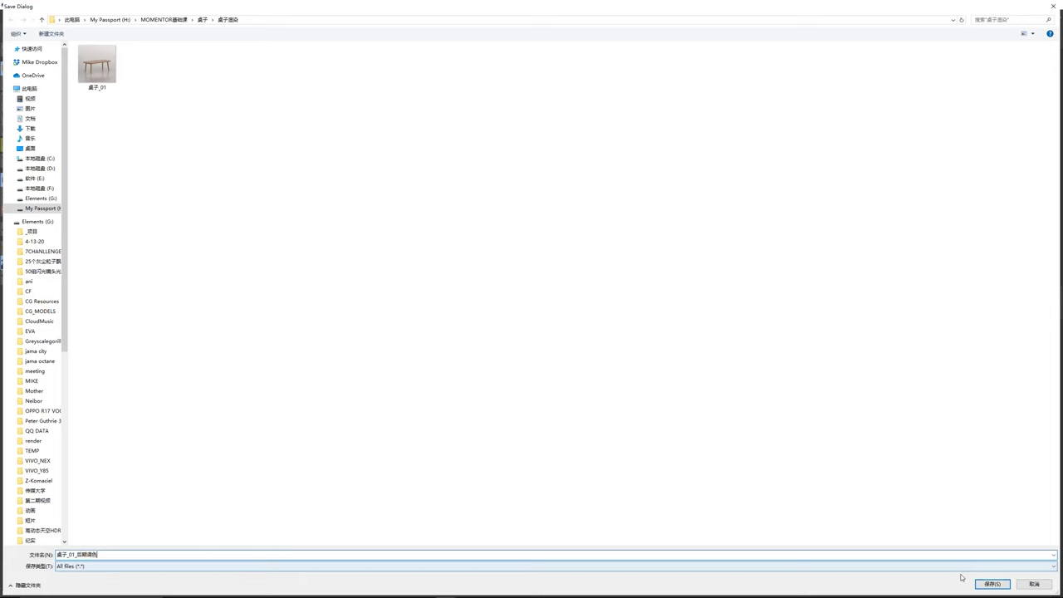
pyautogui.click(993, 584)
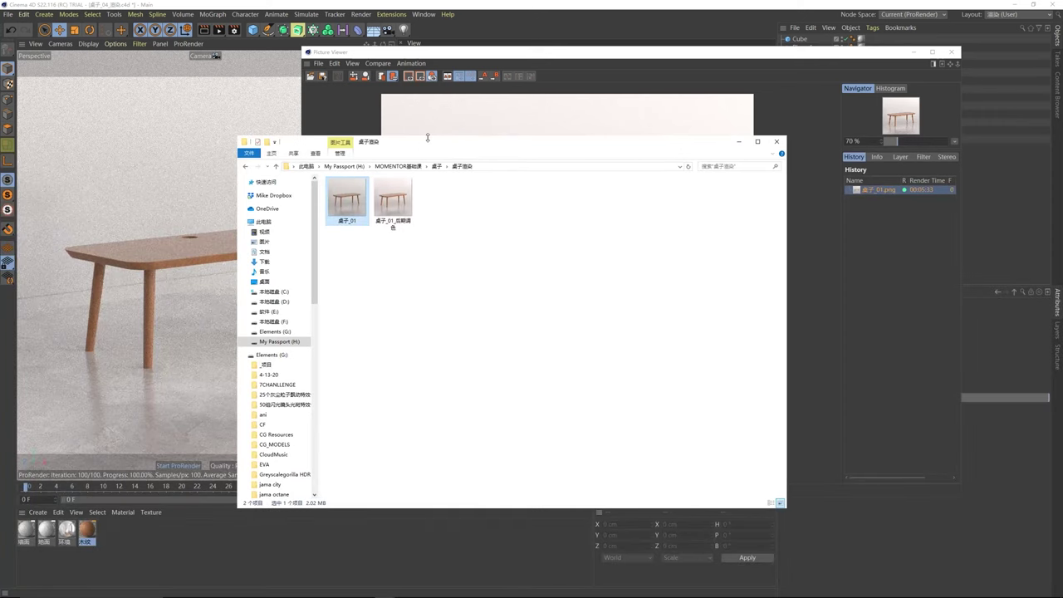
# - Open 桌子_01 in Photos and flip between the original and graded renders to compare
pyautogui.moveTo(427, 135); pyautogui.dragTo(463, 111)
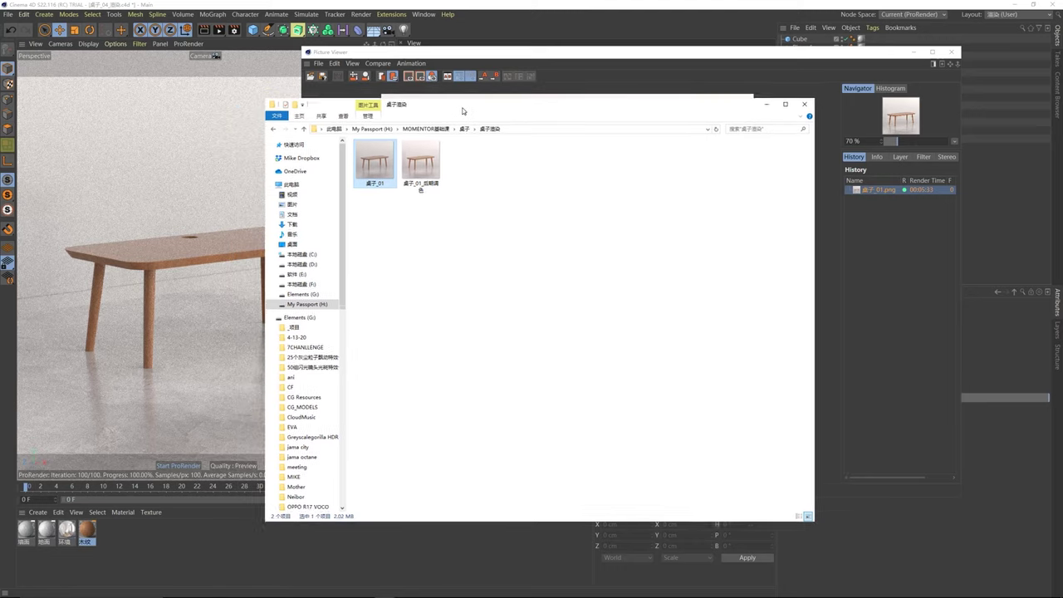
pyautogui.doubleClick(388, 166)
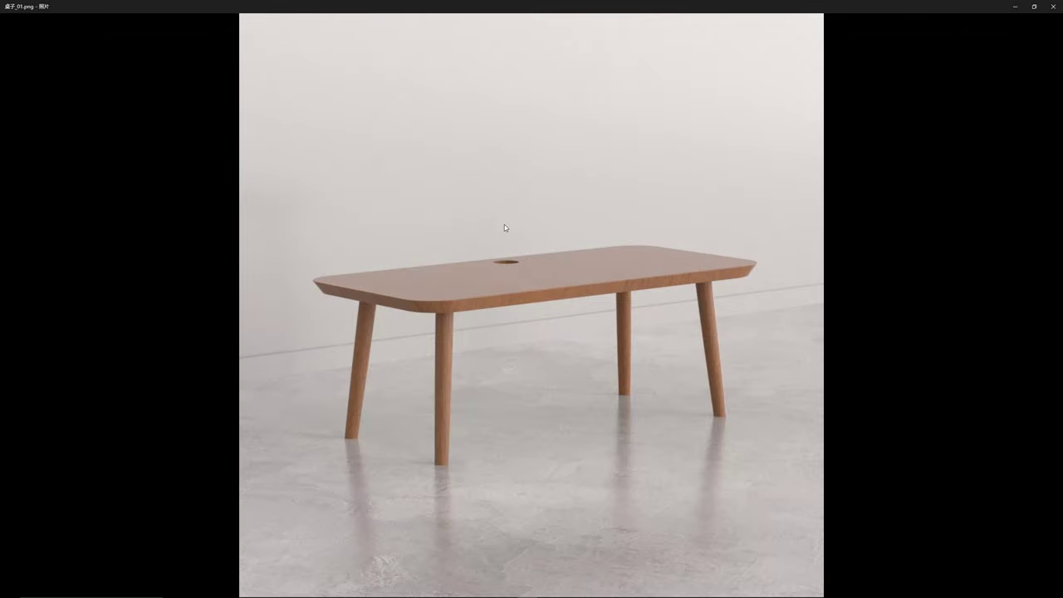
pyautogui.press('Right')
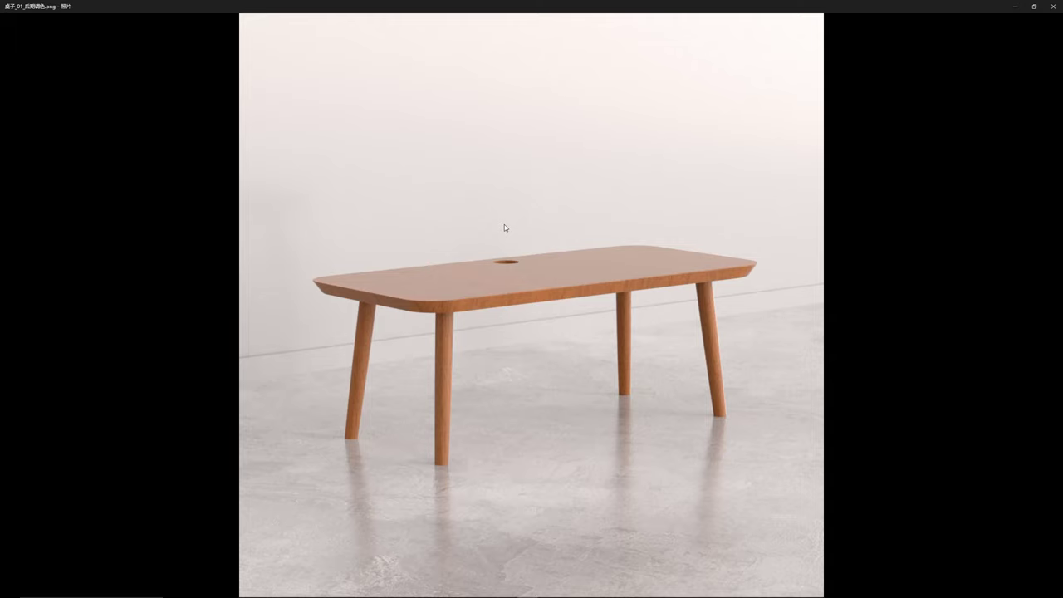
pyautogui.press('Left')
pyautogui.press('Right')
pyautogui.press('Left')
pyautogui.press('Right')
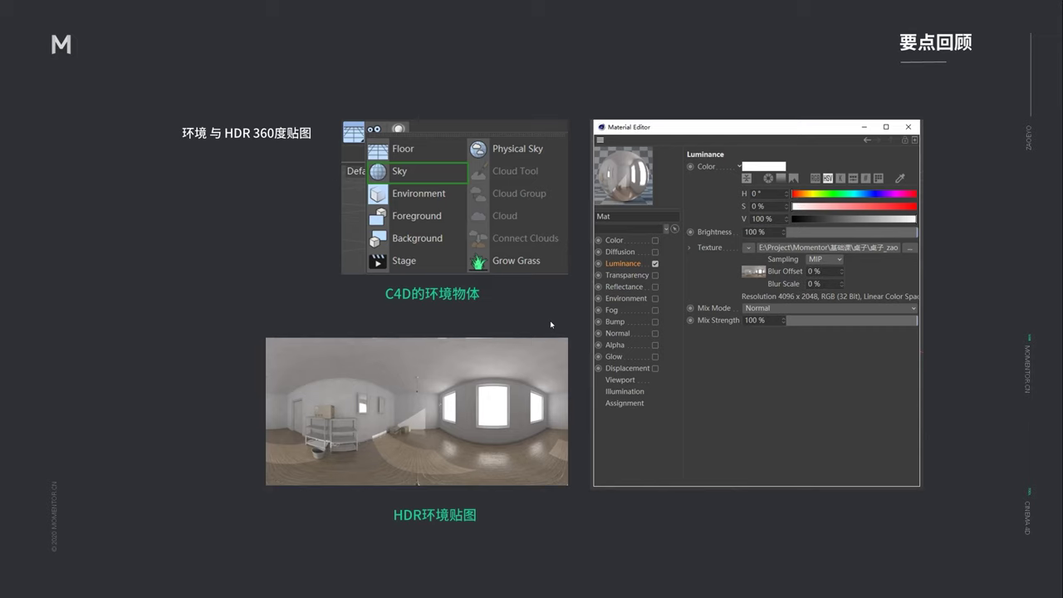
# - Advance the recap slides to camera usage, then to the render settings slide
pyautogui.press('Right')
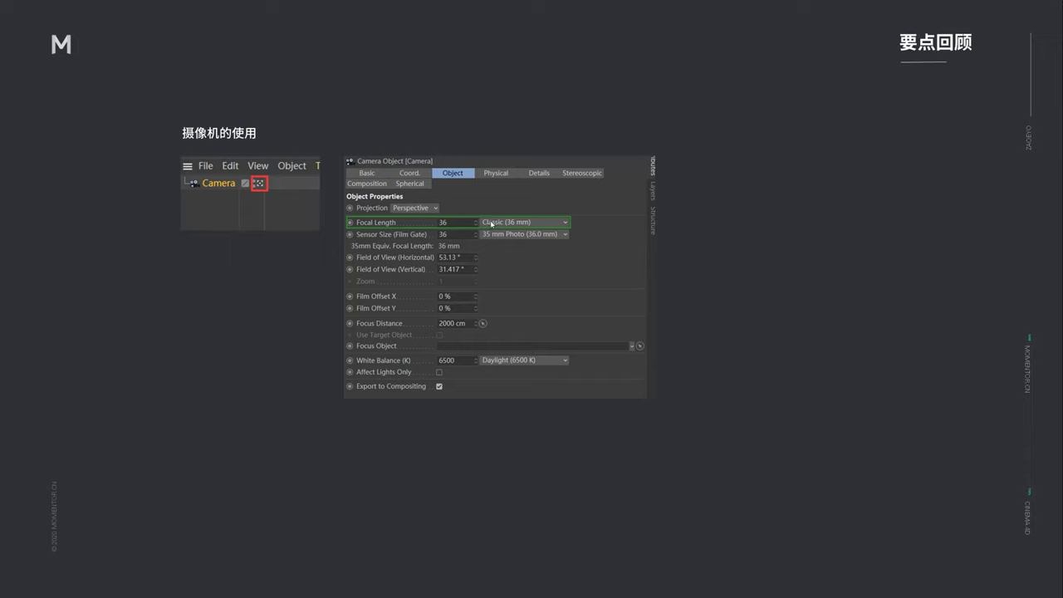
pyautogui.click(258, 337)
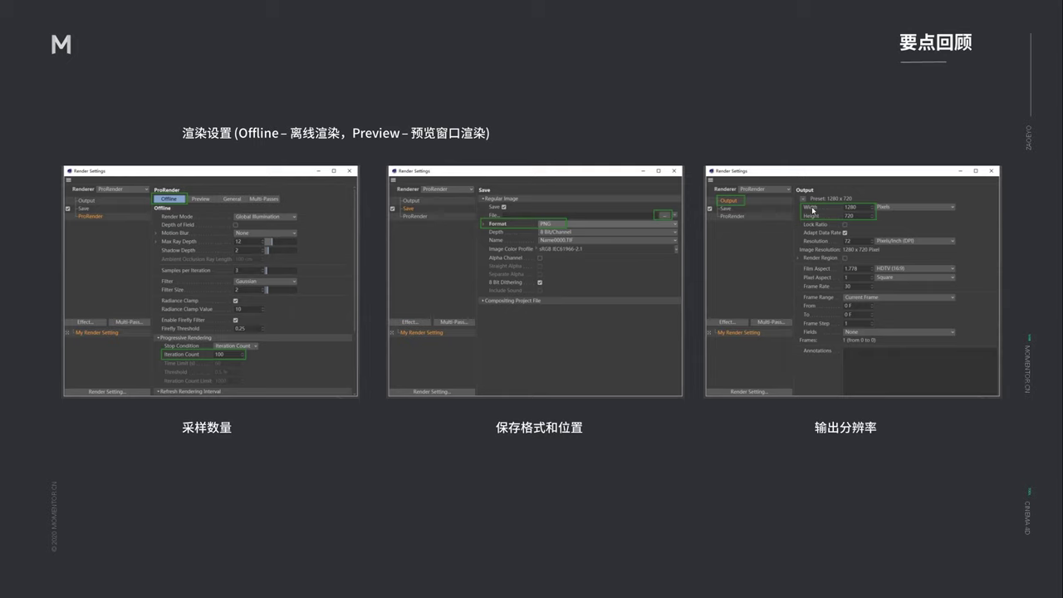
# - Advance the recap slideshow to the 滤镜的使用 filter-usage slide
pyautogui.click(672, 420)
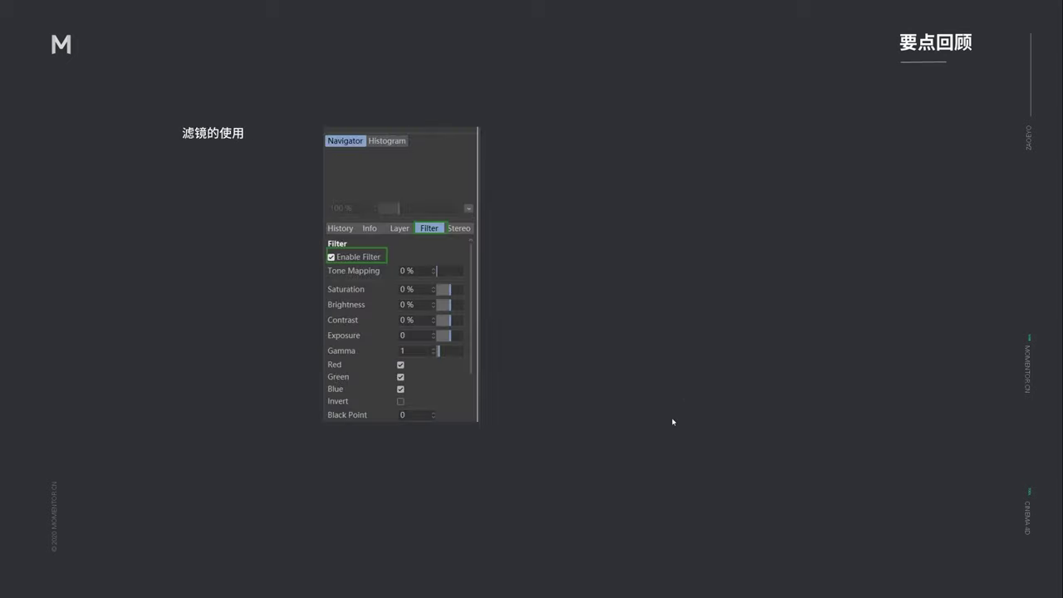